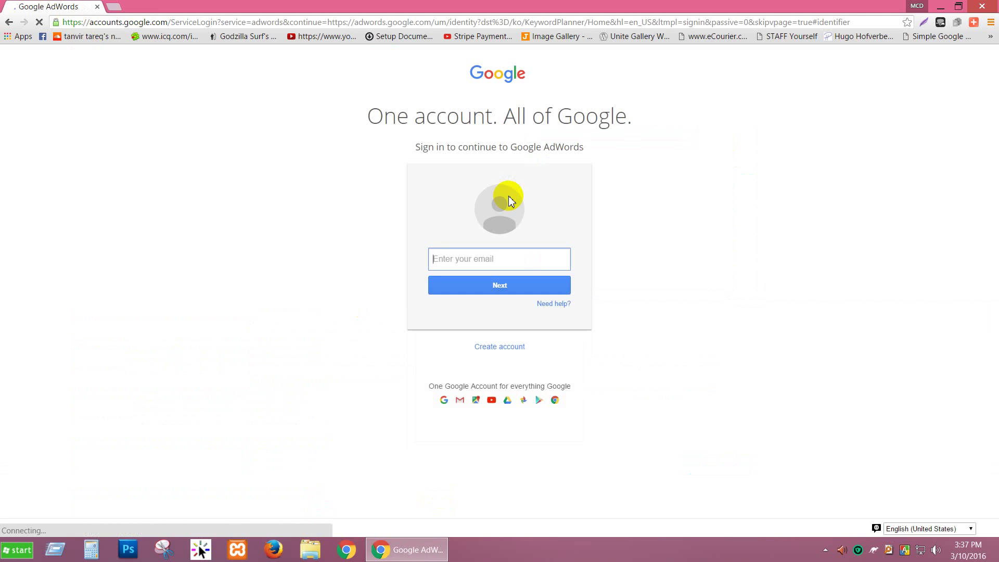
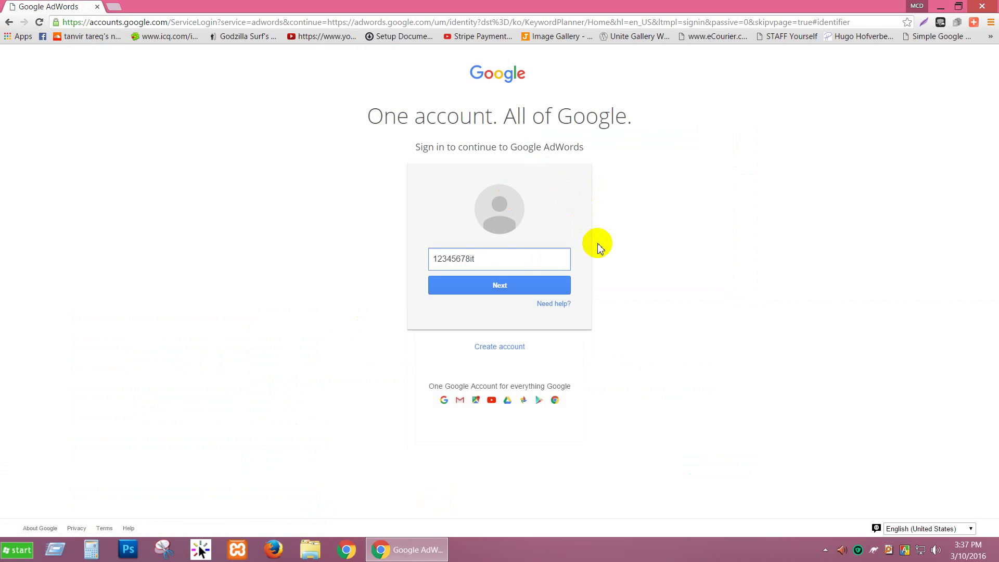
Sign in to Google AdWords with the account e-mail and password, correcting the mistyped e-mail.
key("Return")
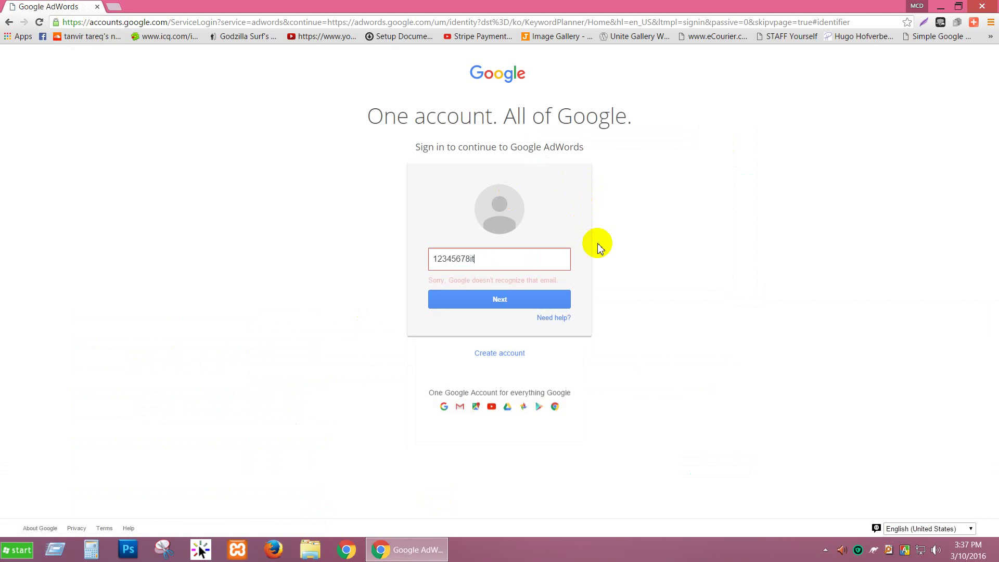
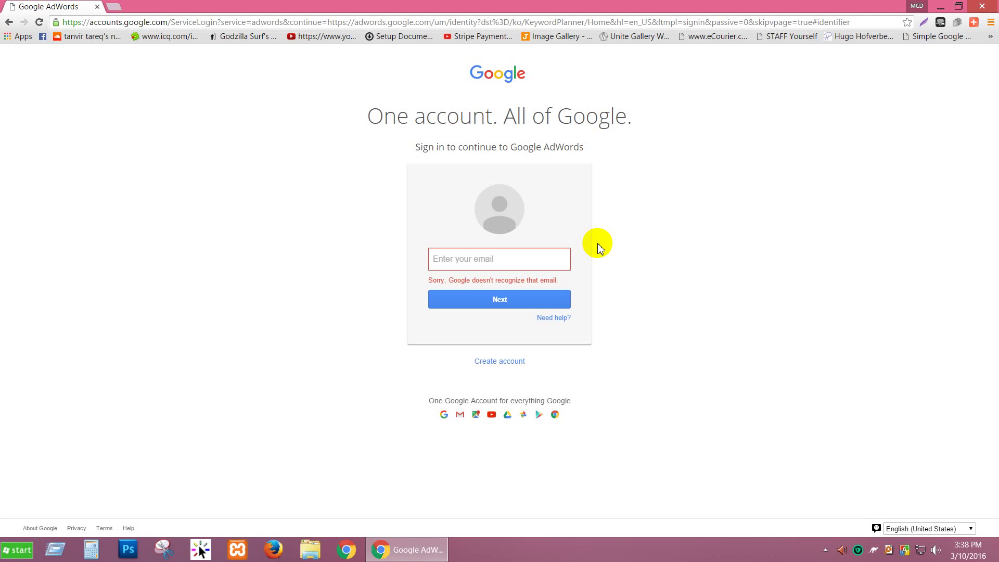
key("Return")
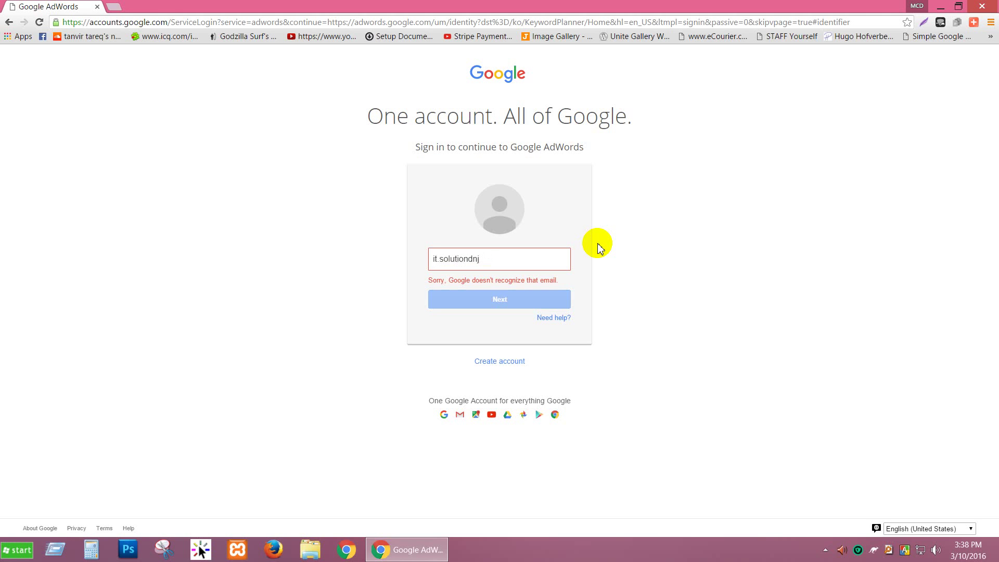
type("•••••")
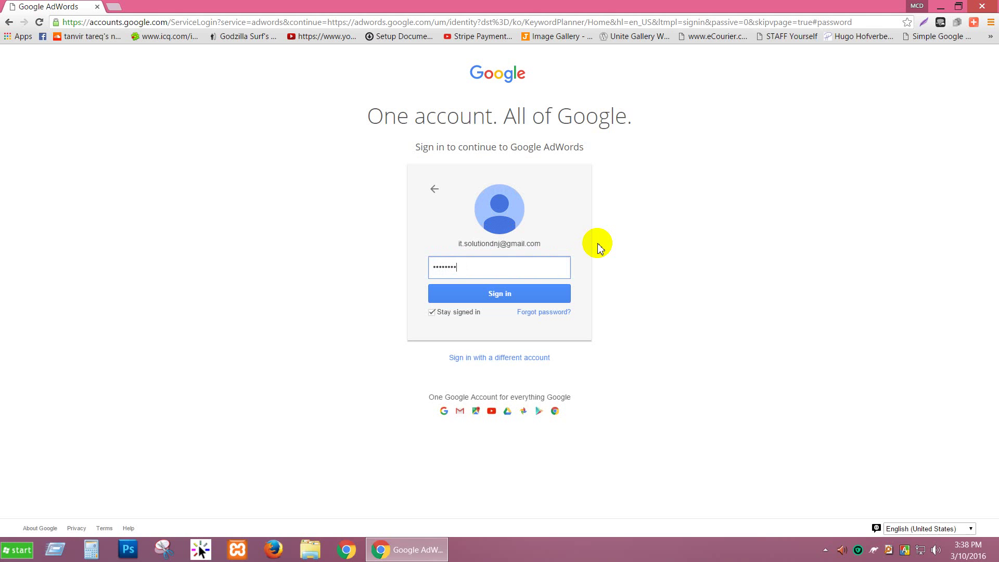
key("Return")
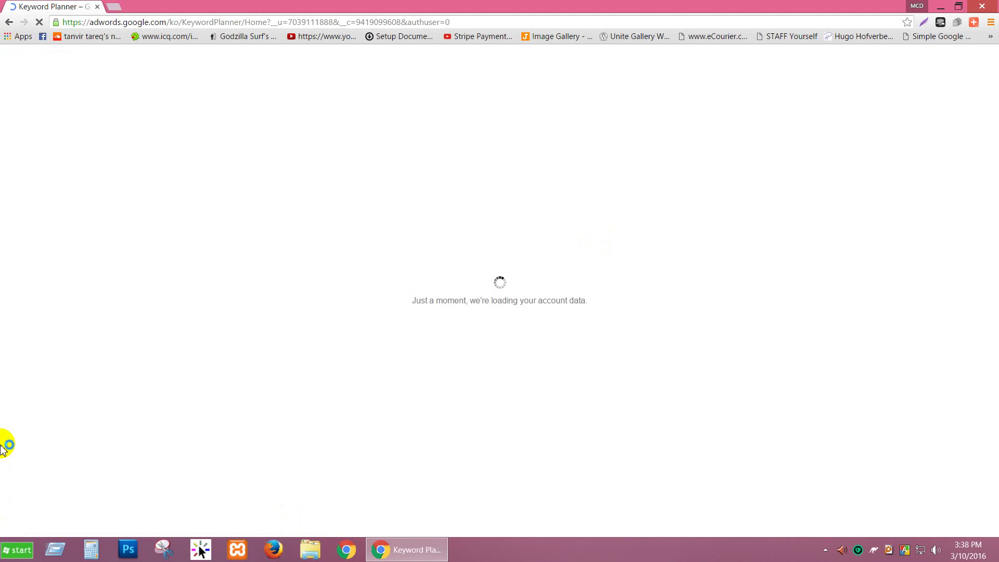
mouse_move(387, 544)
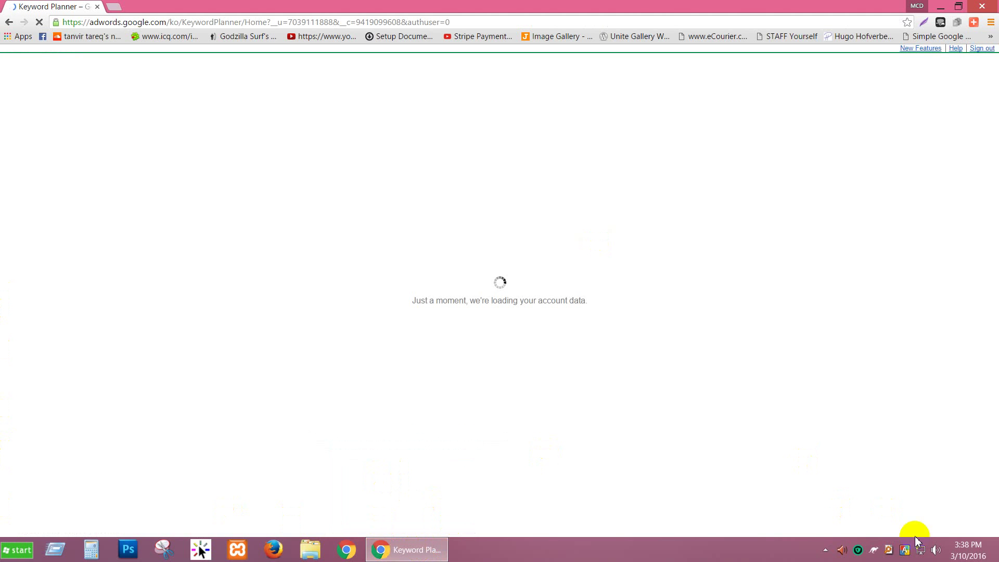
left_click(938, 551)
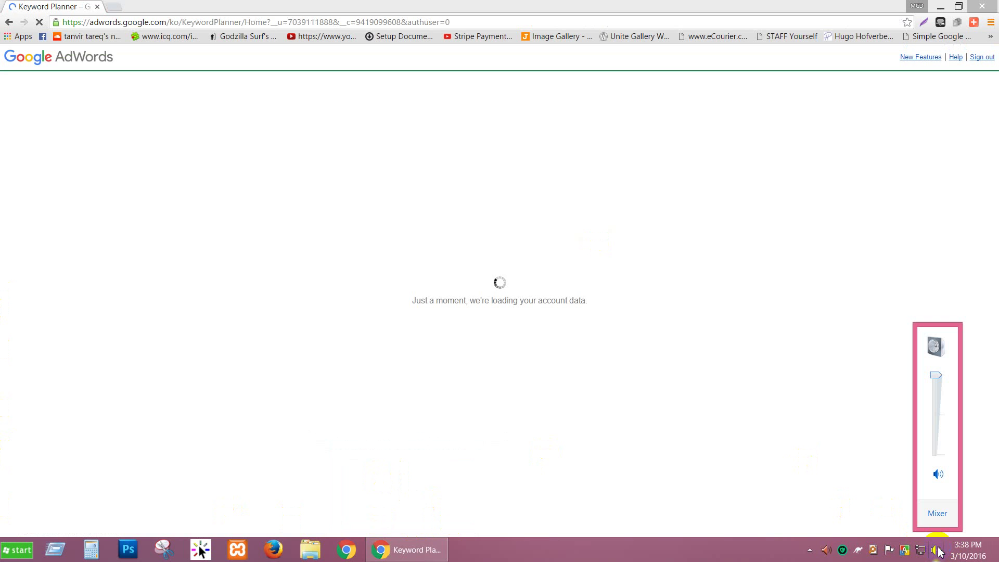
left_click(691, 556)
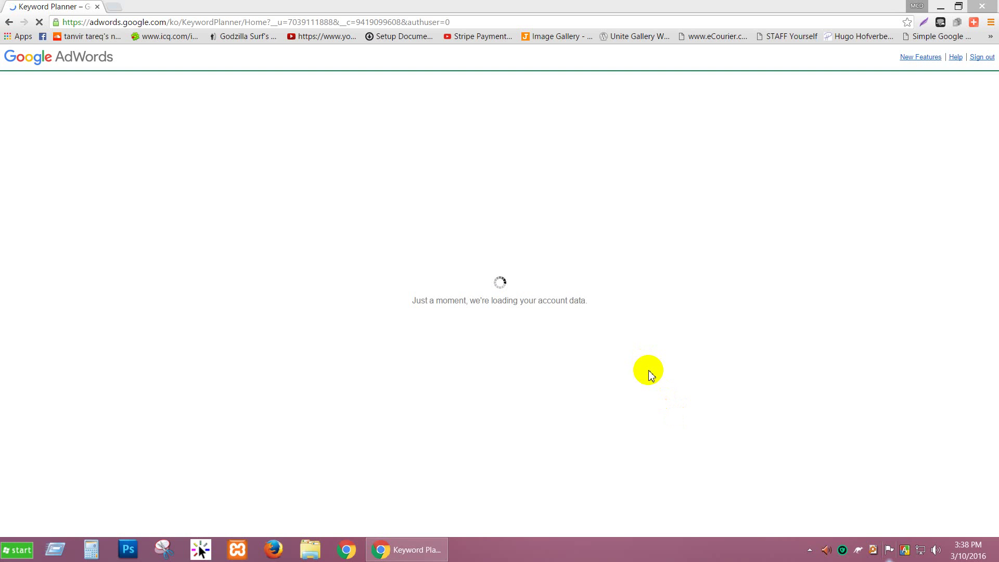
left_click(45, 547)
Start a continuous ping to 4.2.2.2 from the Run box.
left_click(85, 516)
left_click(61, 545)
left_click(87, 508)
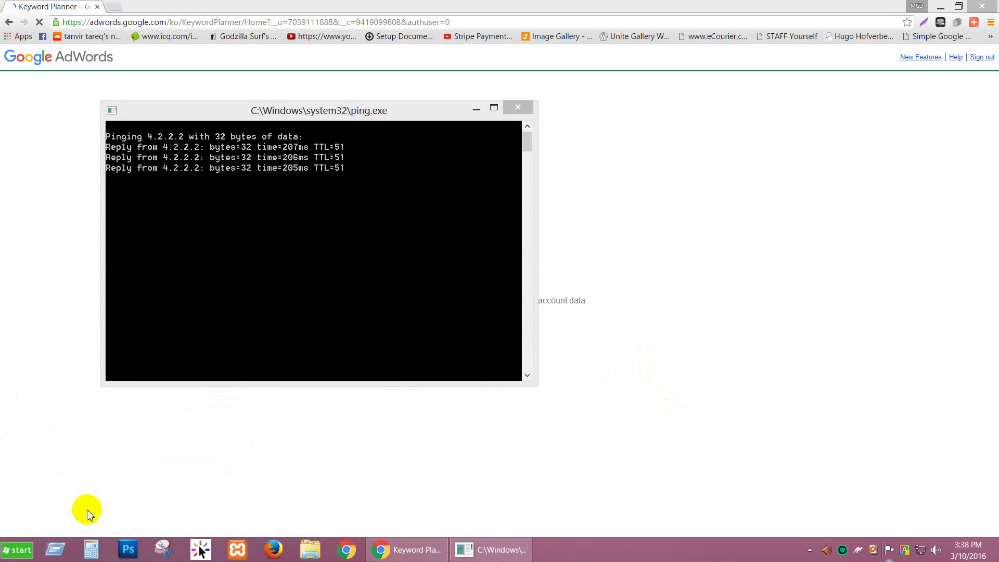
Run the tree command several times to list the folder structure.
left_click(59, 555)
left_click(89, 512)
left_click(59, 549)
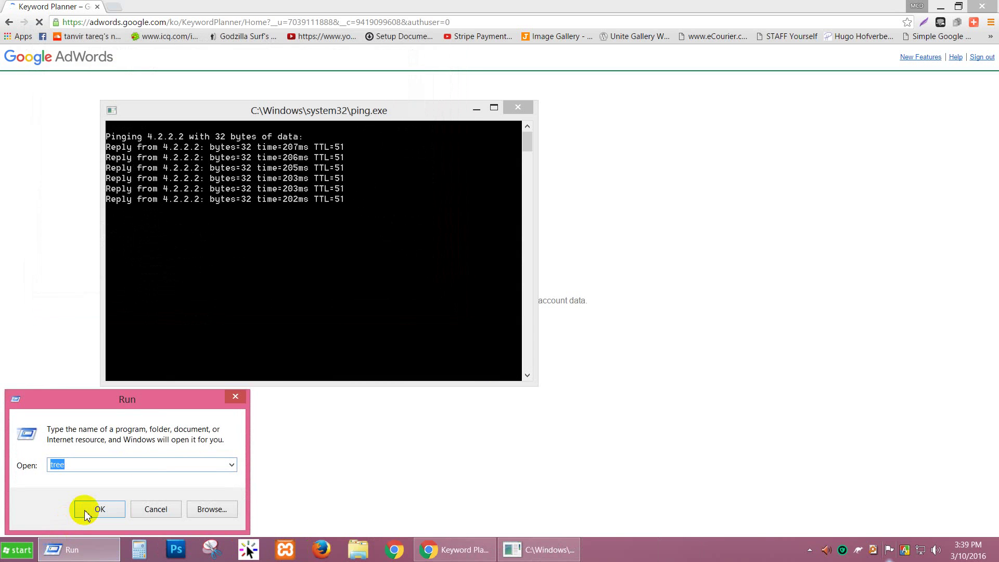
left_click(87, 516)
left_click(56, 549)
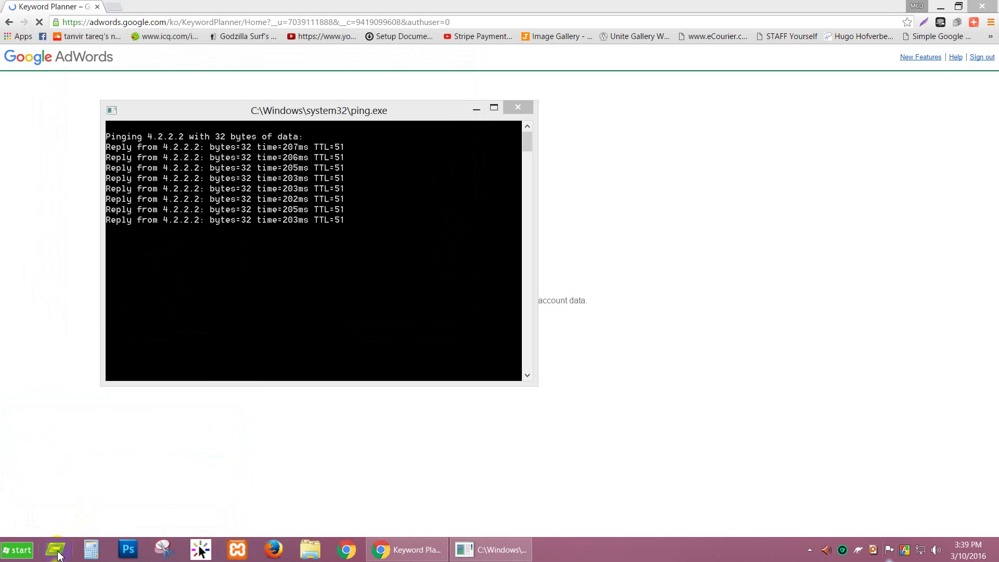
left_click(85, 508)
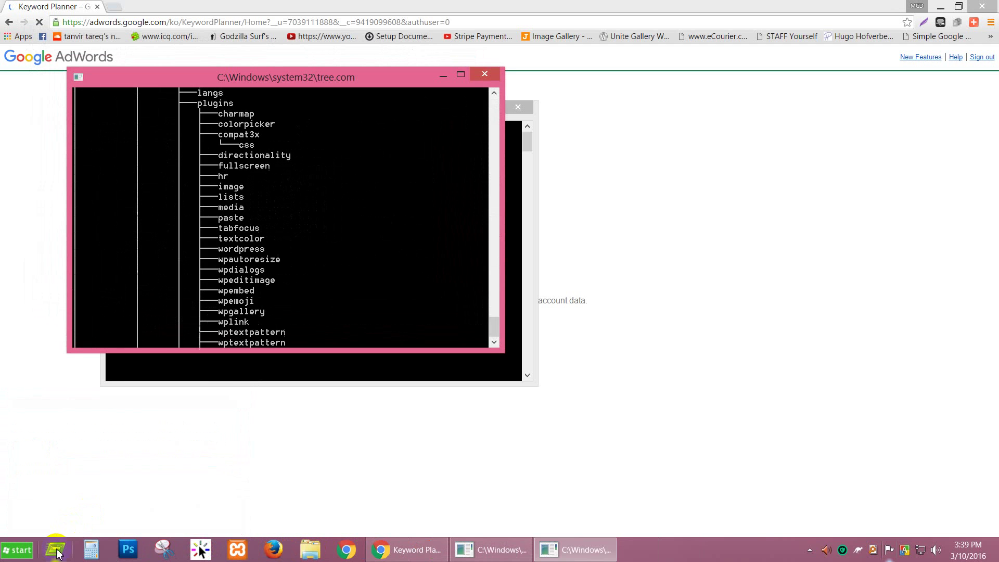
left_click(58, 550)
left_click(84, 508)
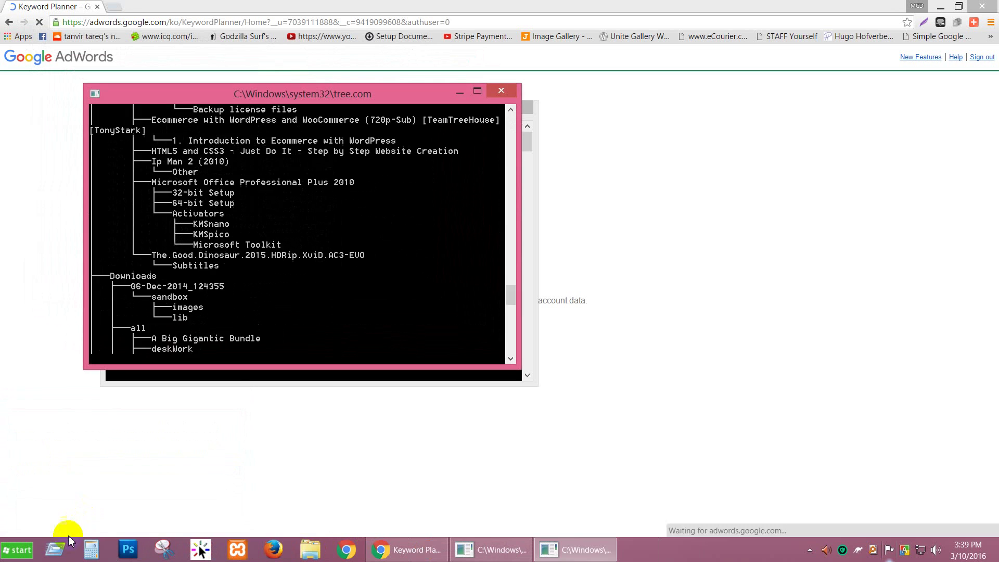
left_click(57, 550)
left_click(82, 509)
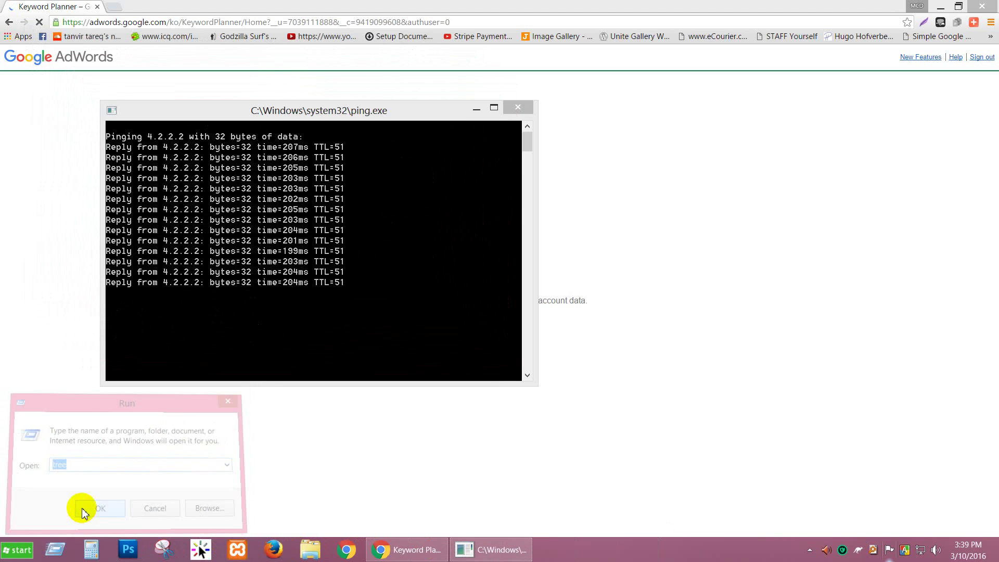
left_click(61, 551)
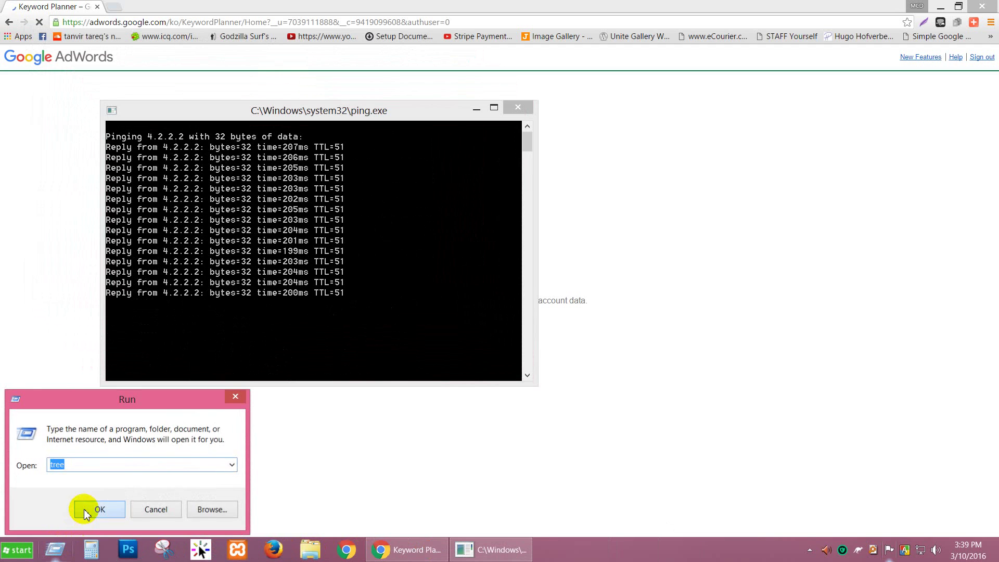
left_click(83, 510)
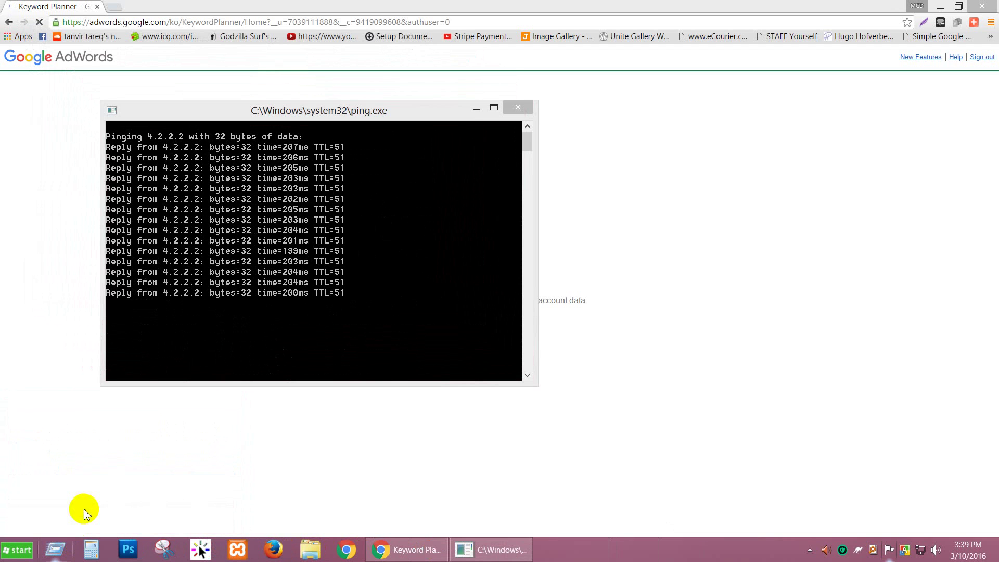
Rerun the last Run command and minimize the ping console.
key("super+r")
key("Return")
left_click(470, 108)
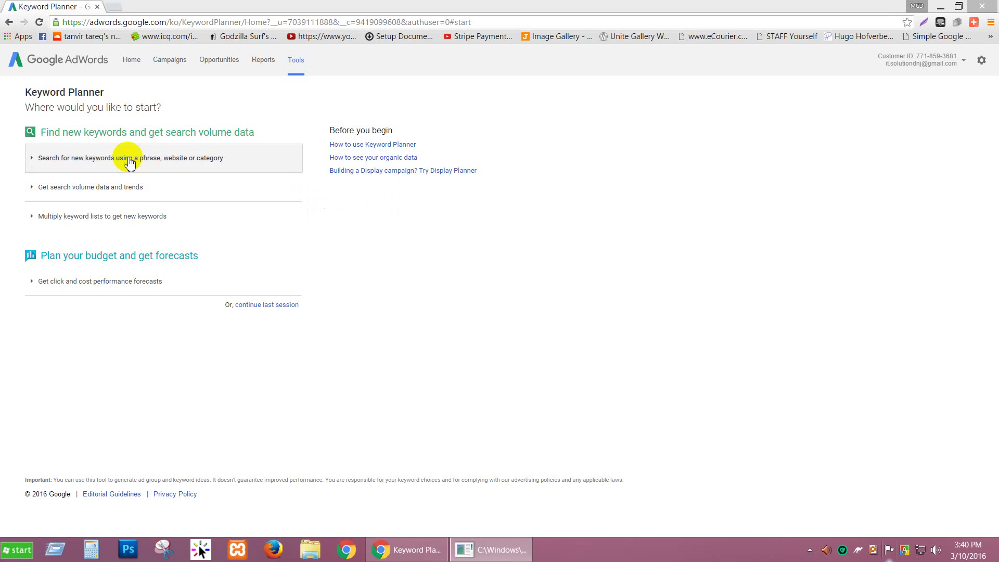
Open 'Search for new keywords using a phrase, website or category' and check its product, landing page and category fields.
left_click(130, 160)
left_click(142, 251)
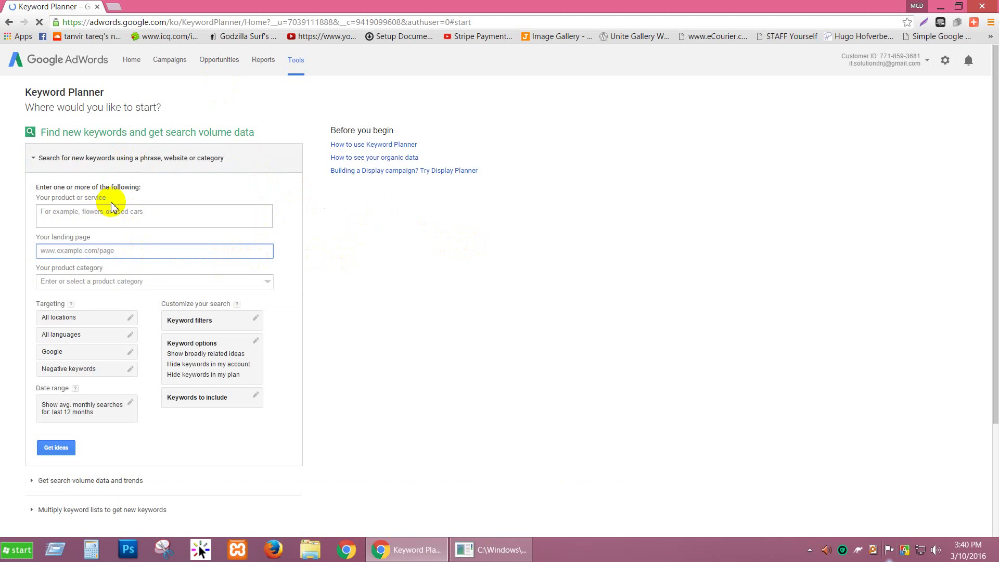
left_click(134, 214)
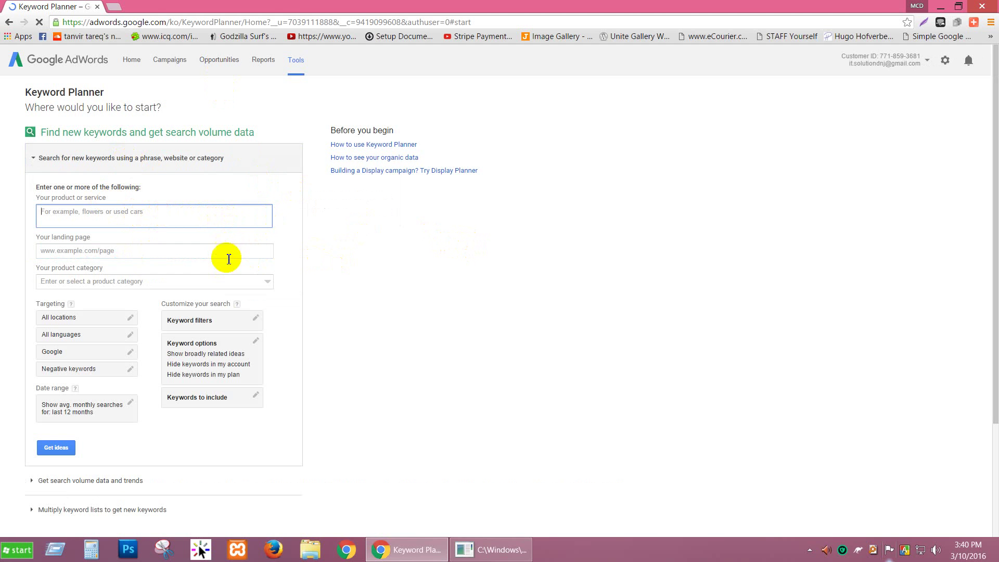
left_click(226, 281)
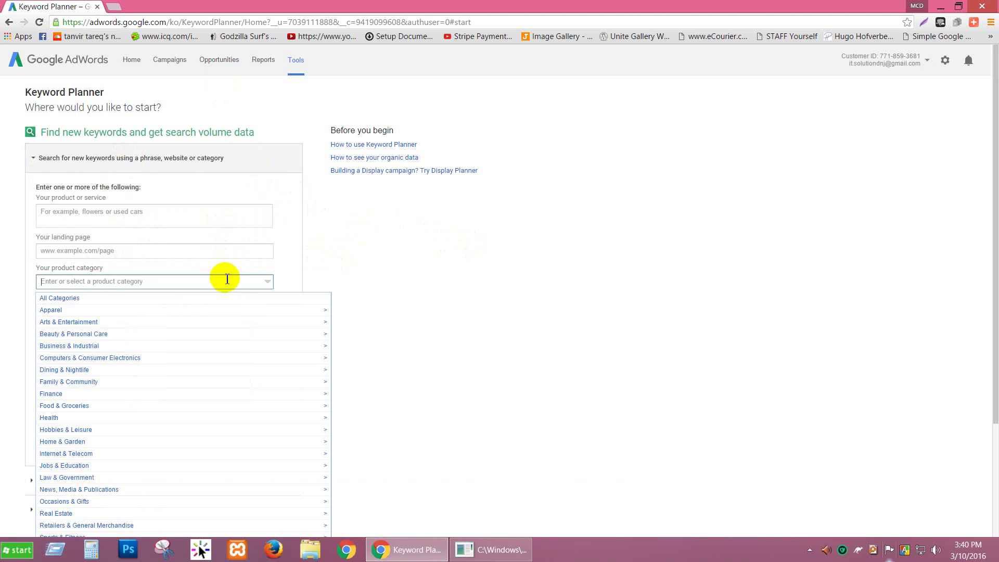
left_click(206, 252)
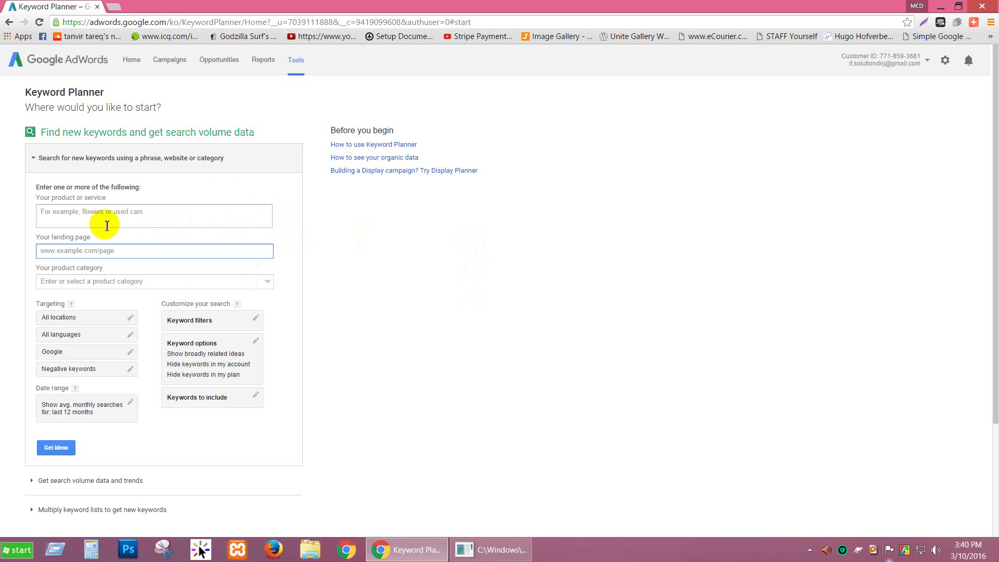
In the keyword filters, set the Average monthly searches comparison to ≤ (less than or equal).
left_click(253, 318)
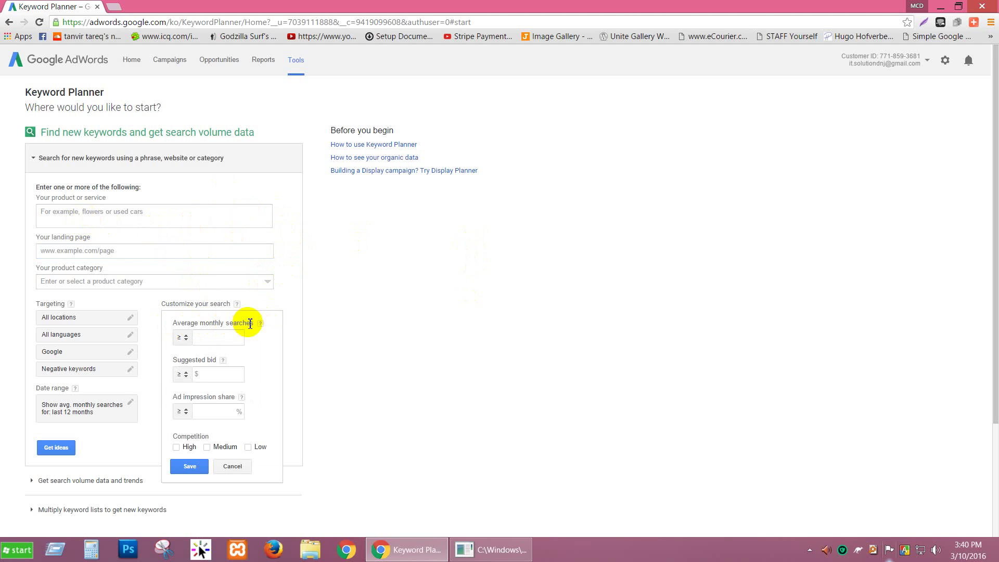
left_click(233, 337)
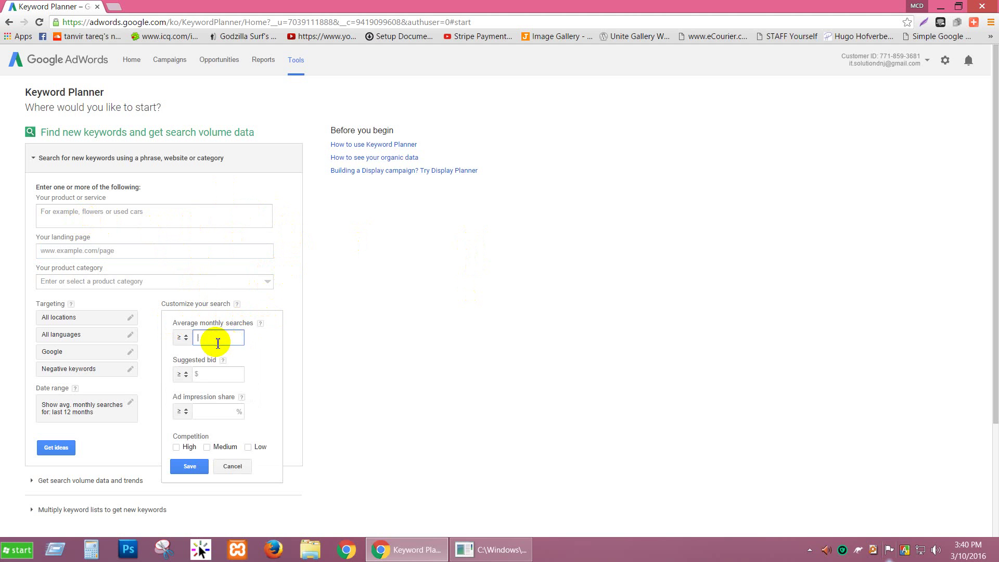
left_click(186, 338)
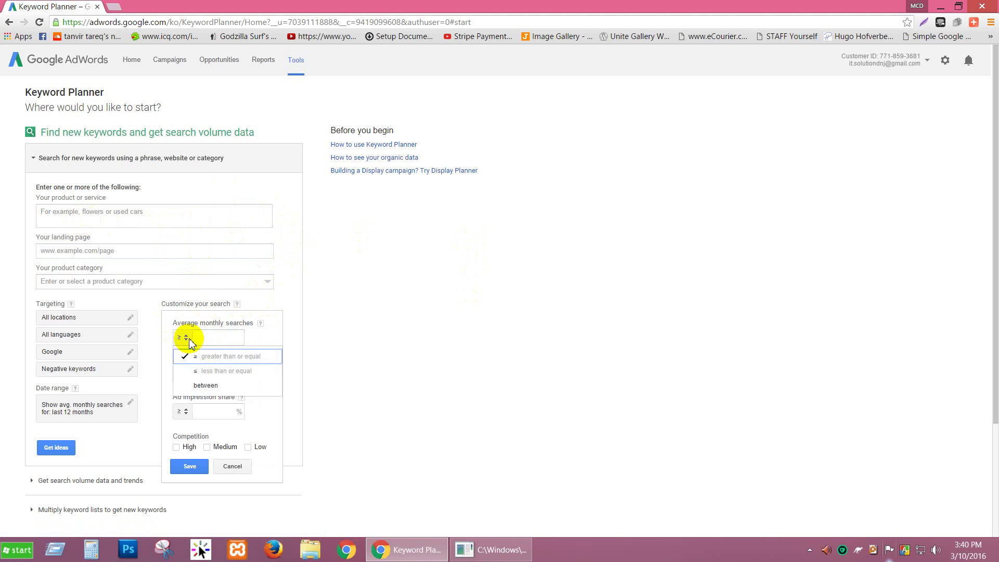
left_click(204, 372)
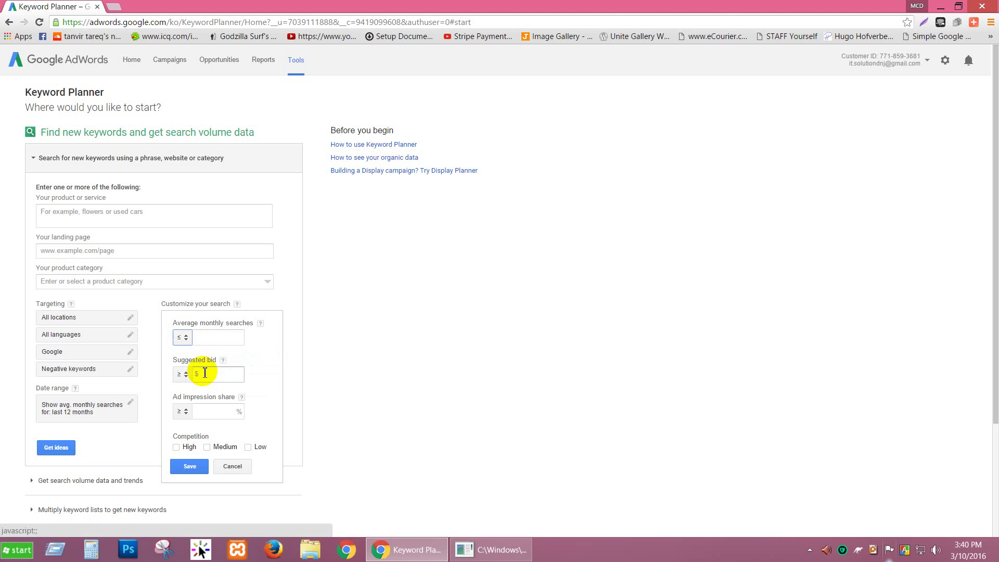
left_click(235, 337)
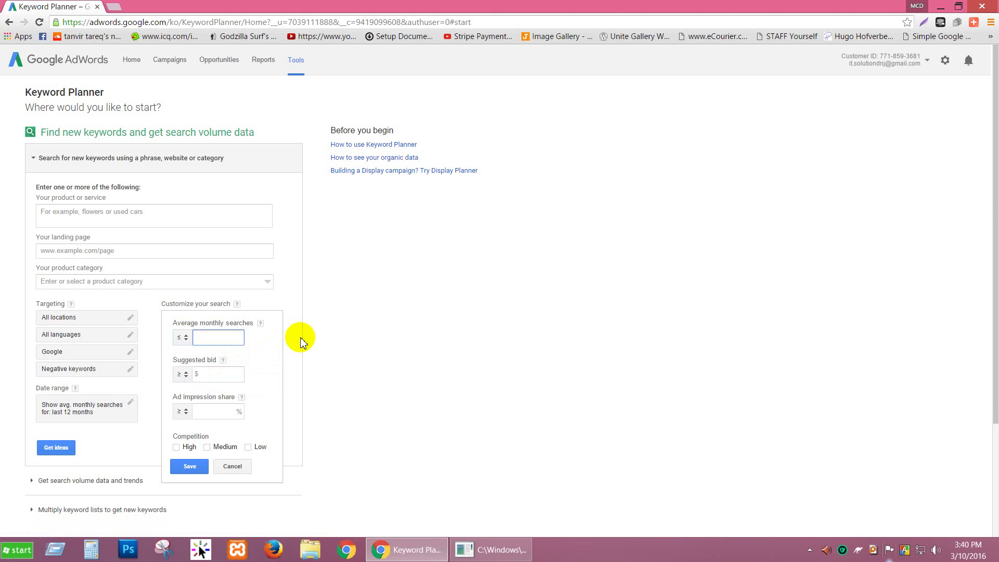
left_click(182, 337)
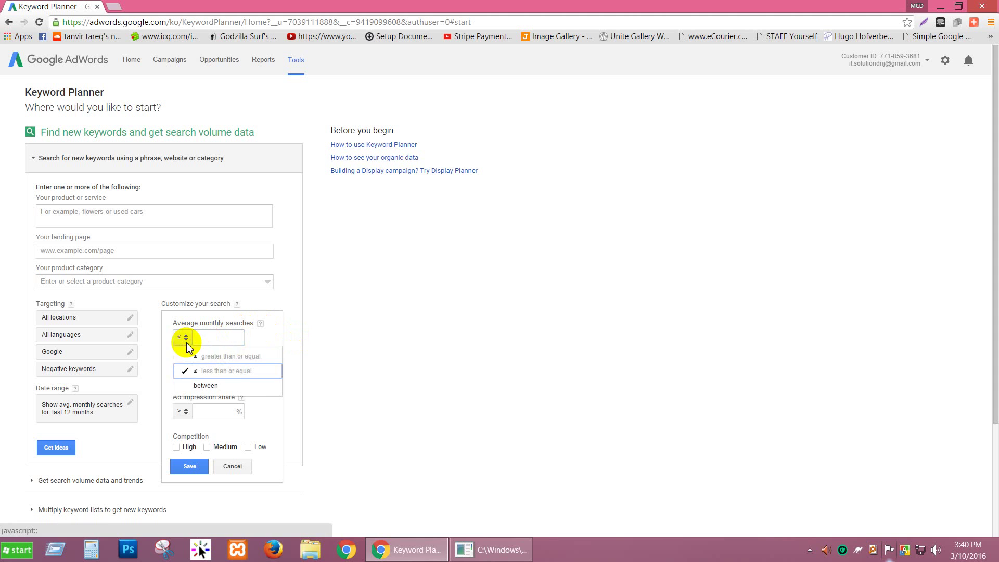
left_click(192, 357)
left_click(228, 334)
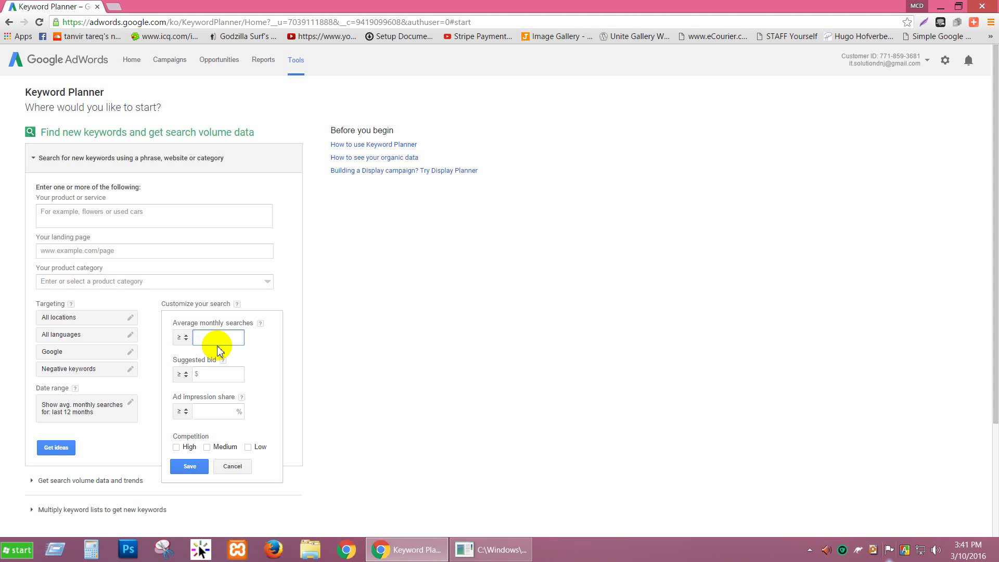
left_click(183, 337)
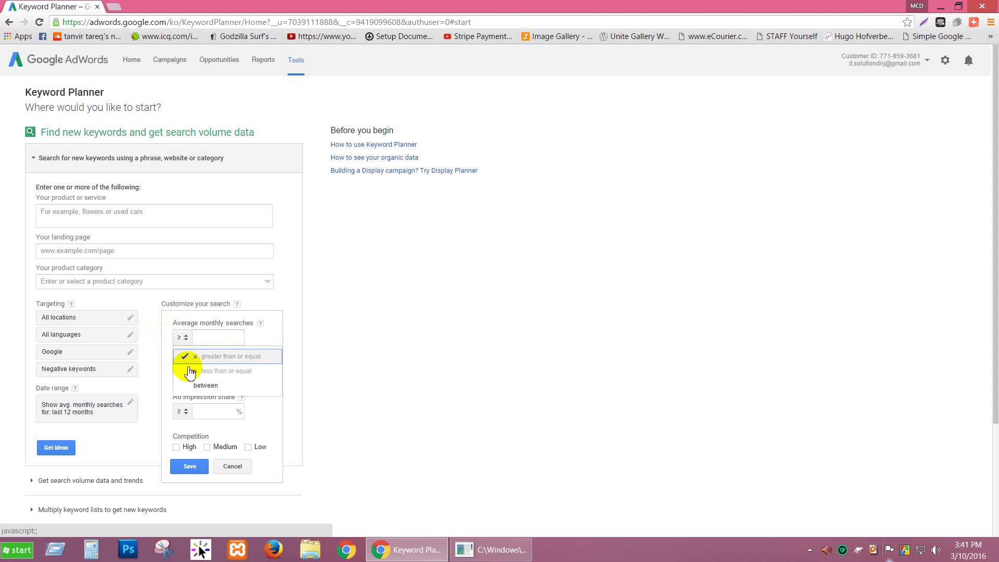
left_click(191, 370)
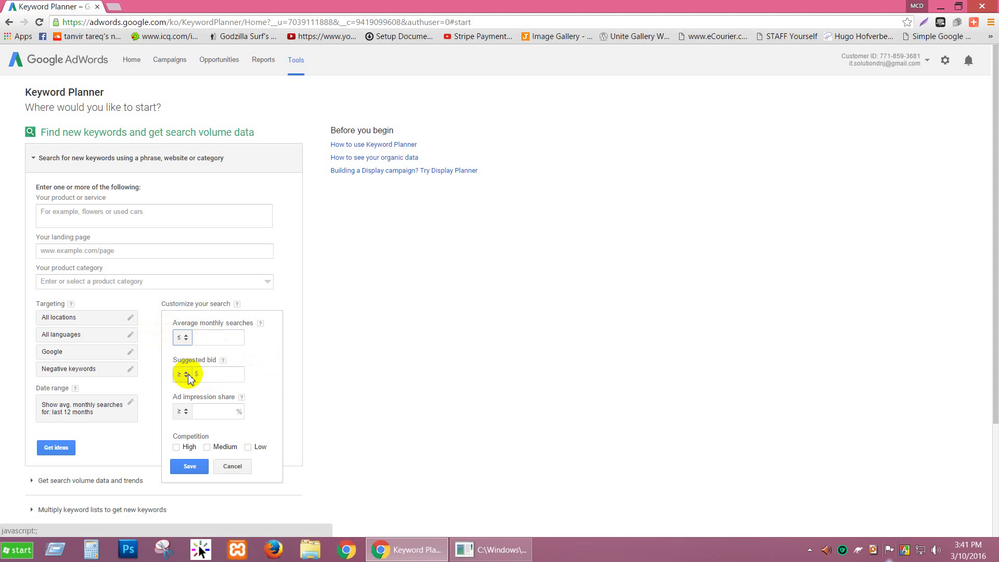
left_click(203, 337)
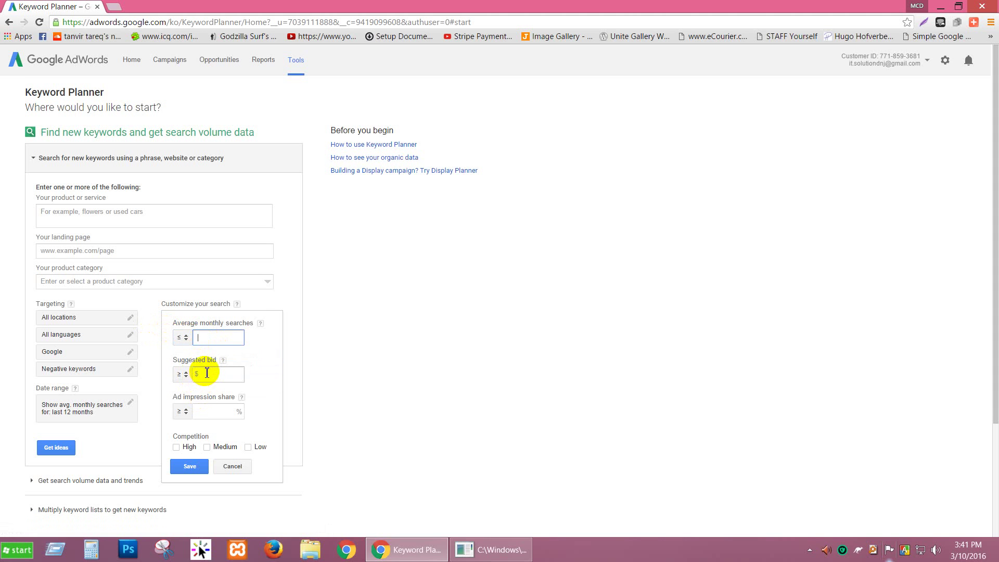
left_click(206, 374)
Keep Suggested bid at ≥ and switch Average monthly searches to a 'between' range.
left_click(183, 374)
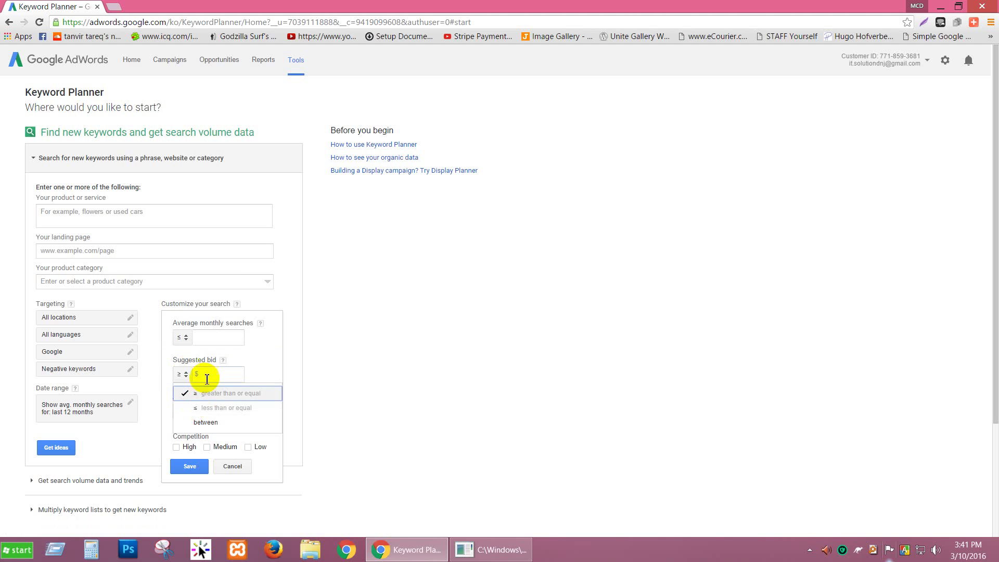
left_click(206, 377)
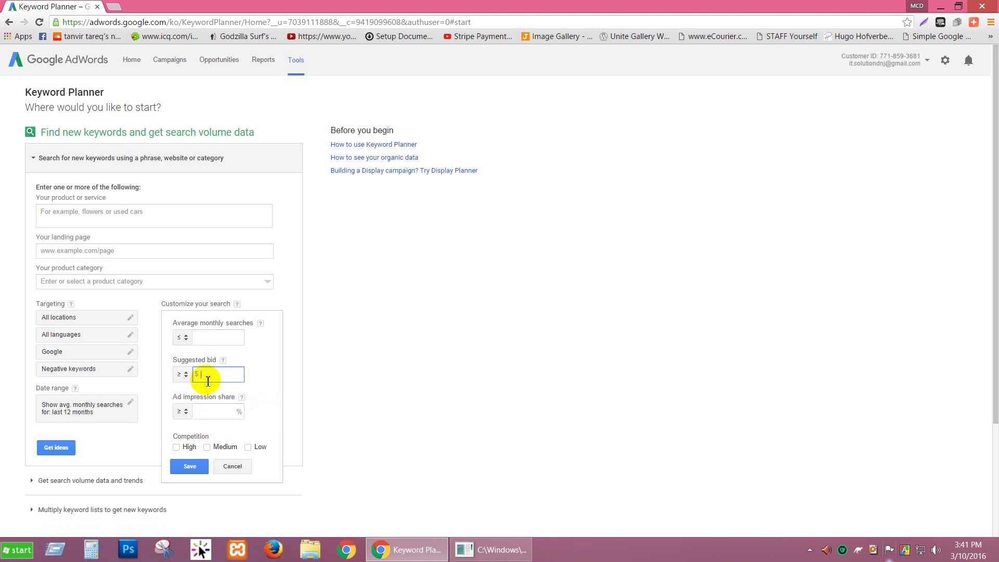
left_click(183, 337)
left_click(191, 386)
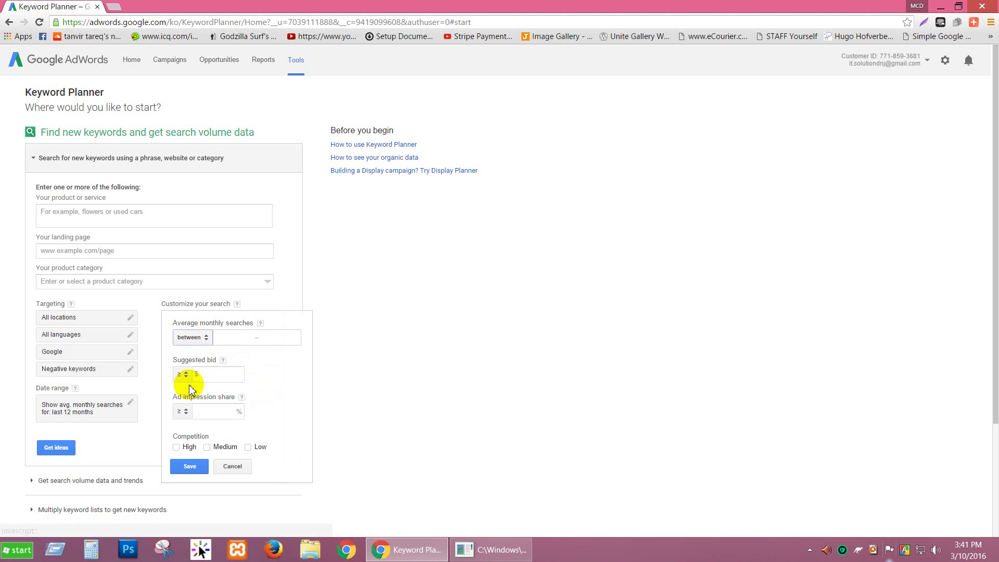
left_click(249, 337)
left_click(274, 338)
left_click(232, 339)
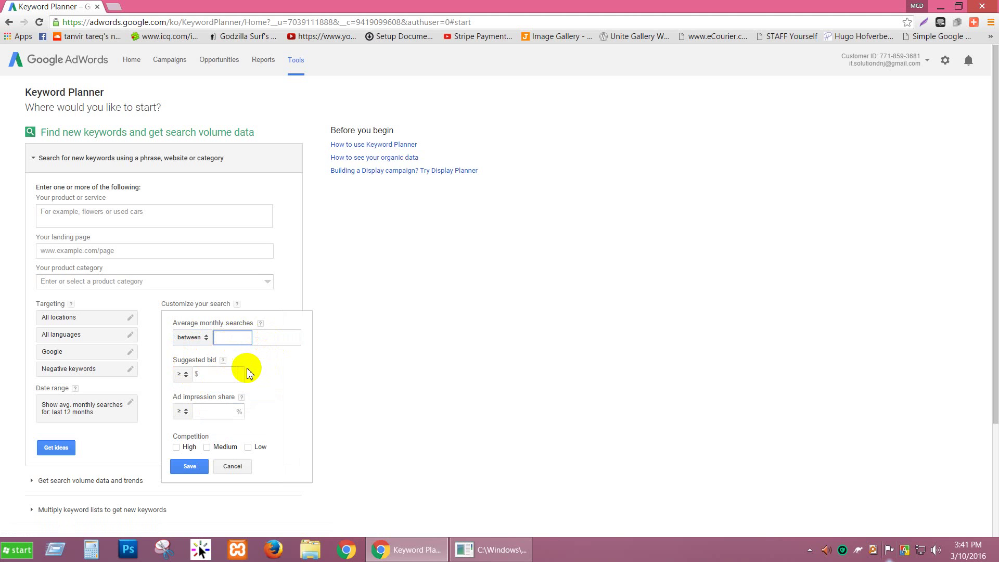
Enter 1000 and 5000 as the monthly searches range and close the filter panel.
left_click(232, 338)
type("1000")
left_click(273, 339)
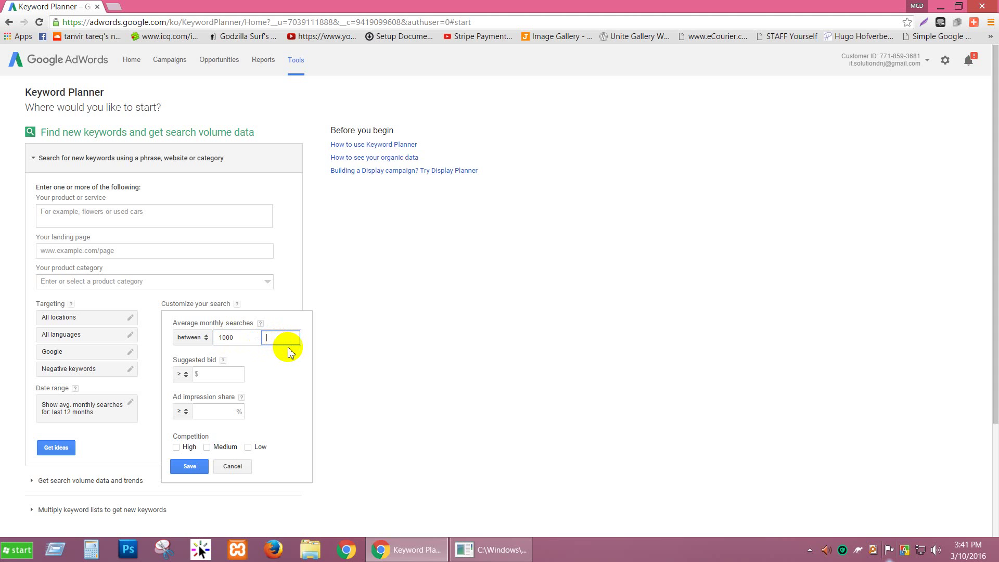
type("5000")
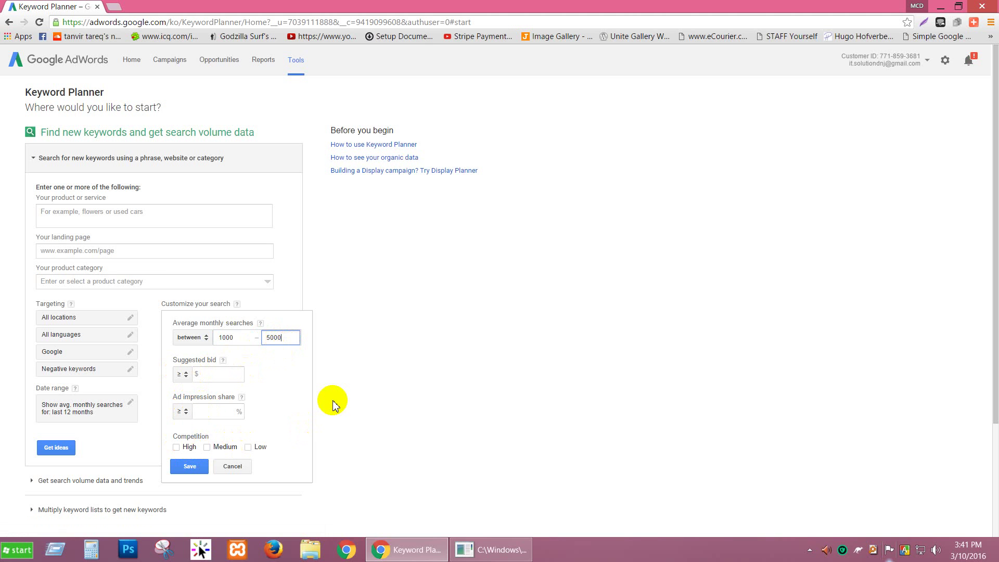
left_click(208, 408)
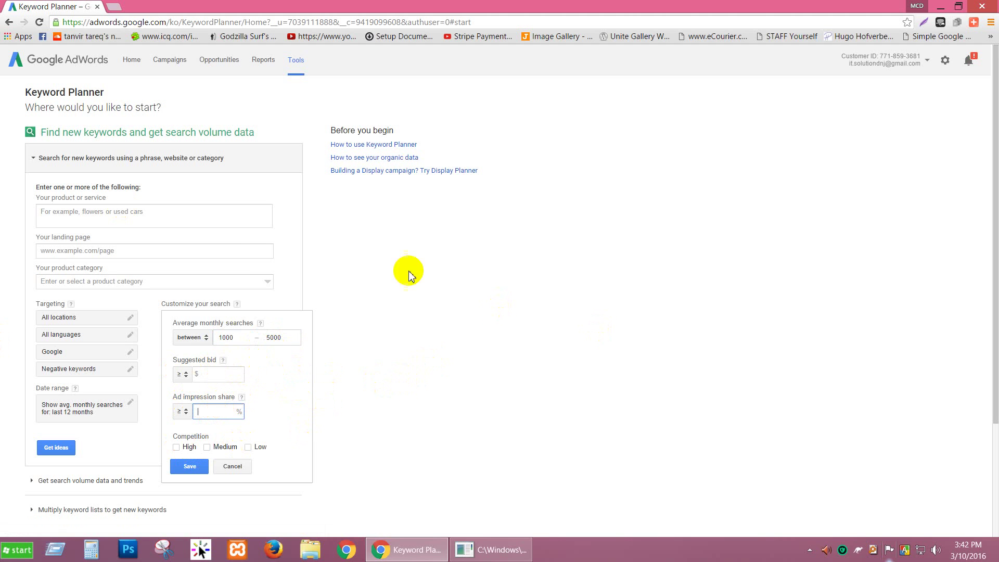
left_click(211, 221)
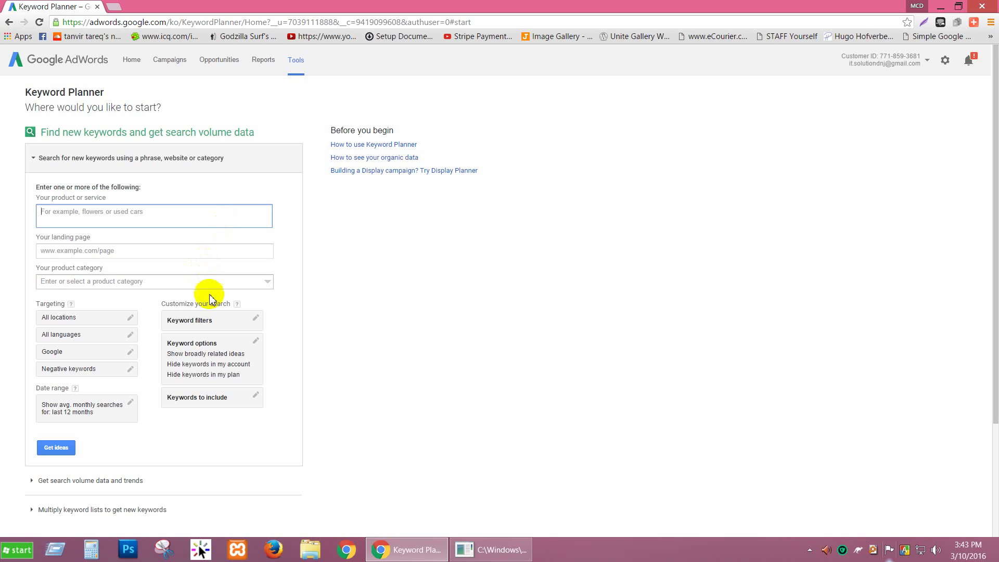
left_click(214, 401)
Save 'best , review' as the terms keywords must include.
left_click(217, 412)
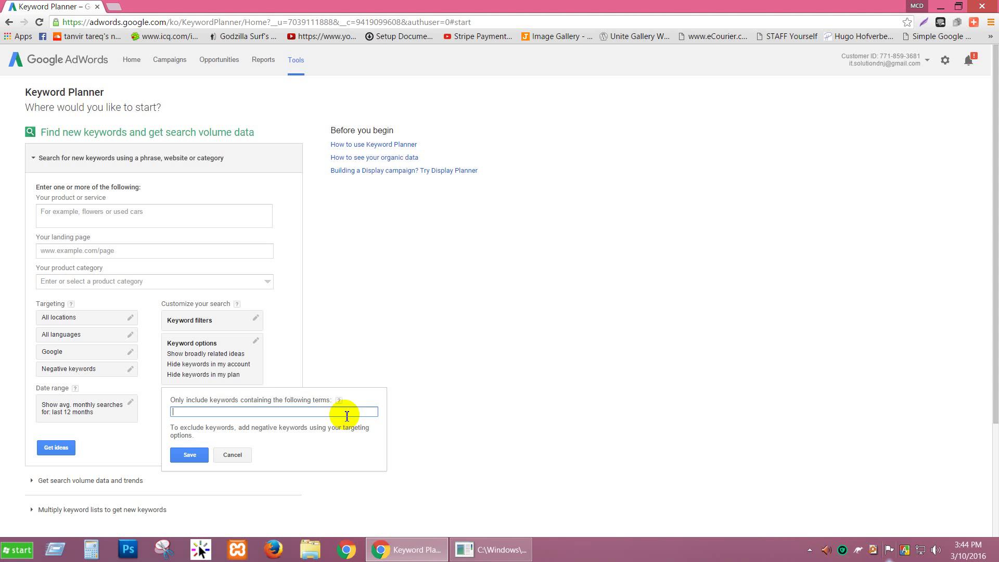
type("bes")
type("t , review")
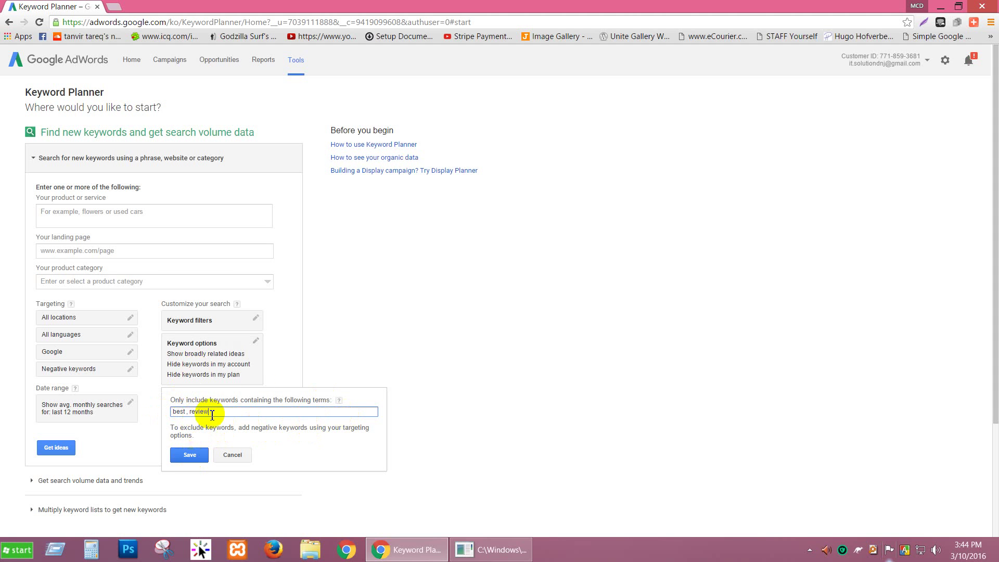
left_click(232, 455)
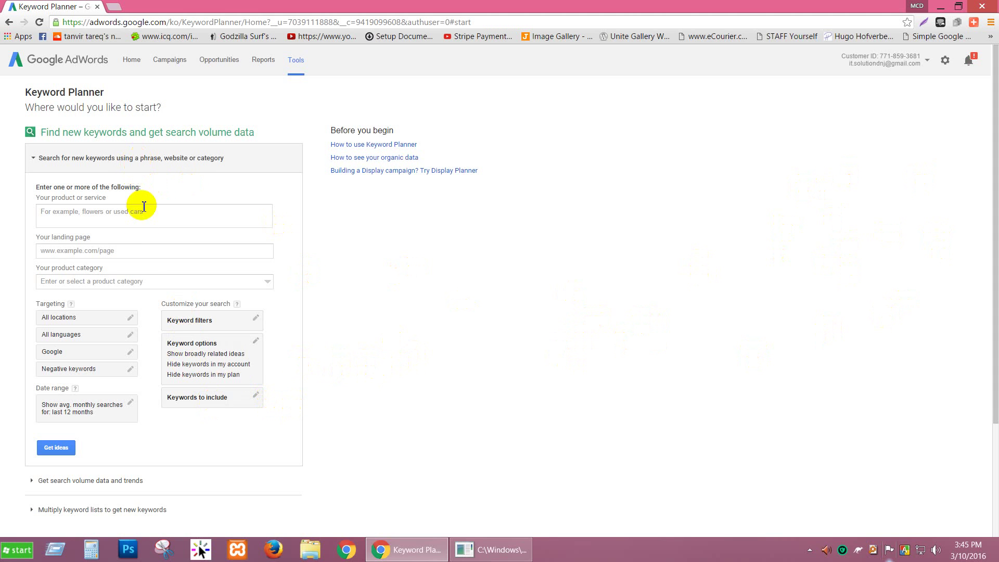
left_click(144, 252)
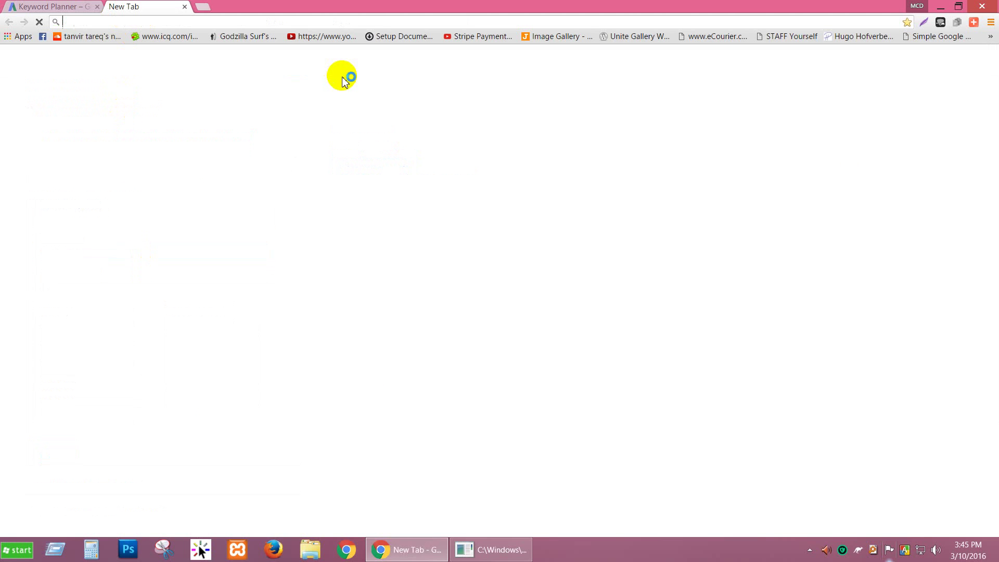
Load alphatechworld.com in the new browser tab.
type("a")
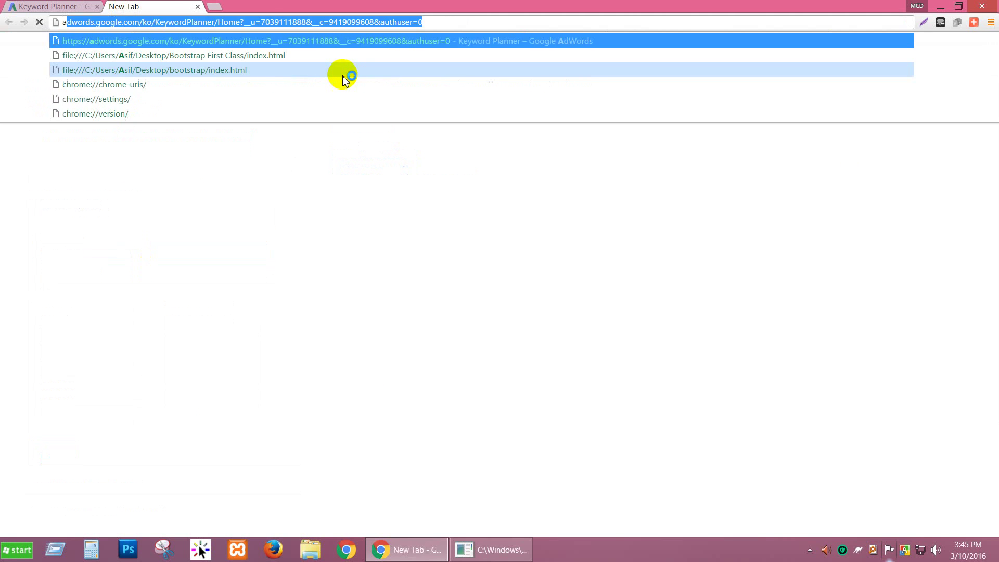
type("lp")
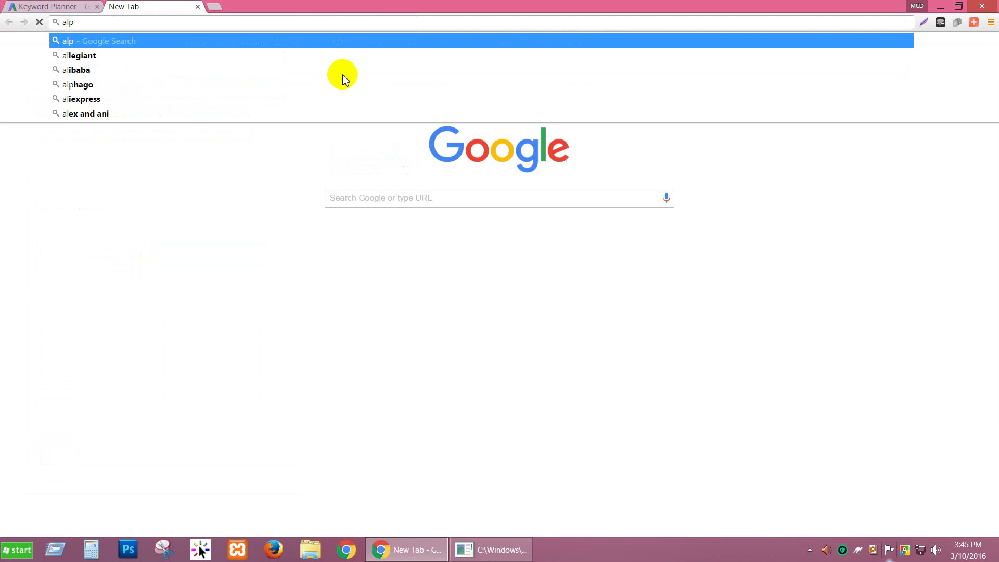
type("ha")
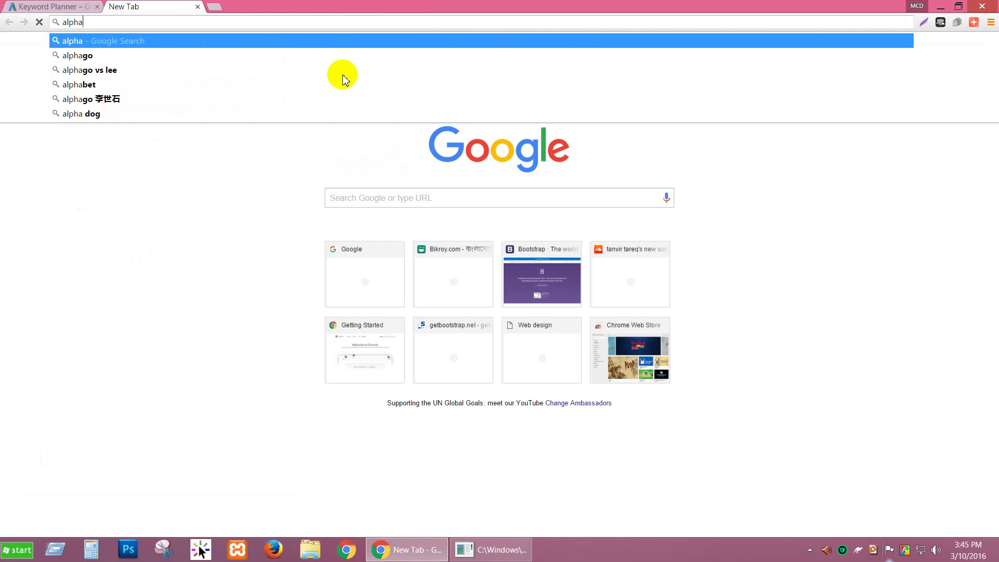
type("tech")
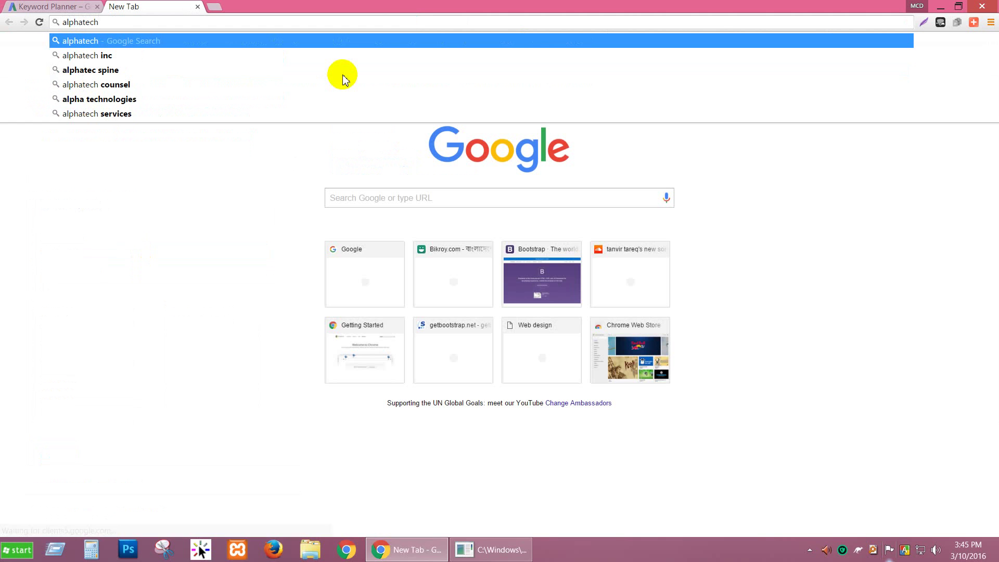
type("w")
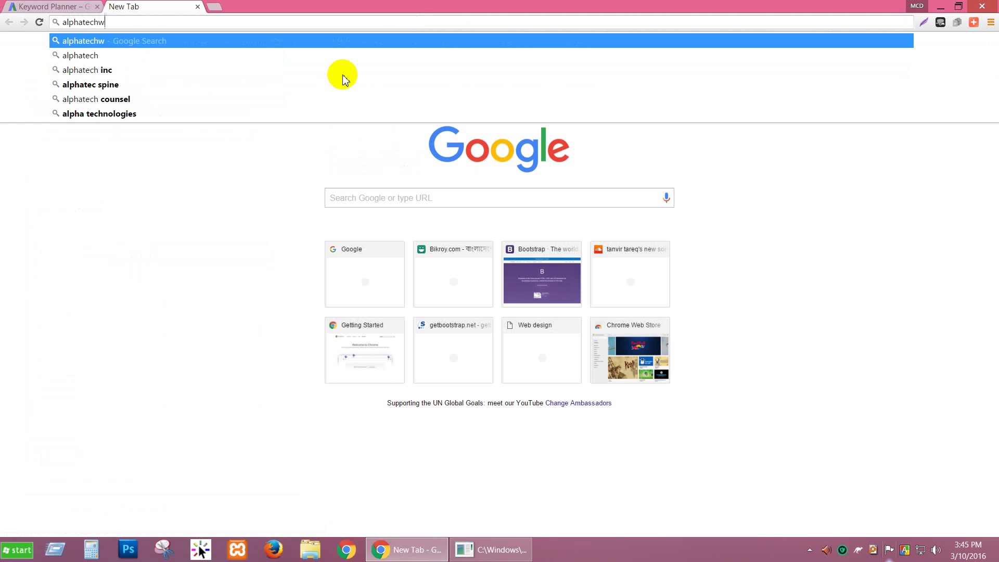
type("orld/")
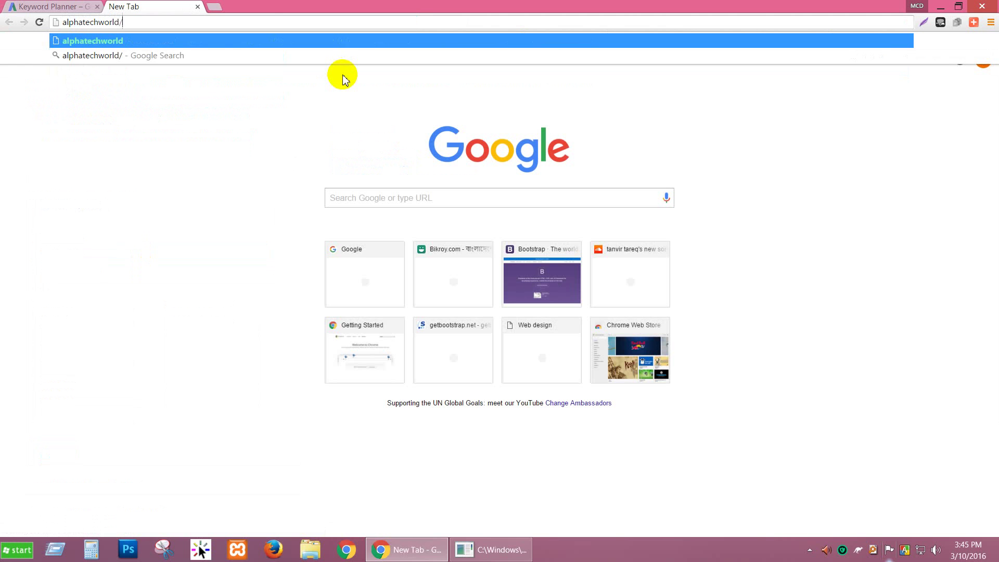
key("BackSpace")
type(".com")
key("Return")
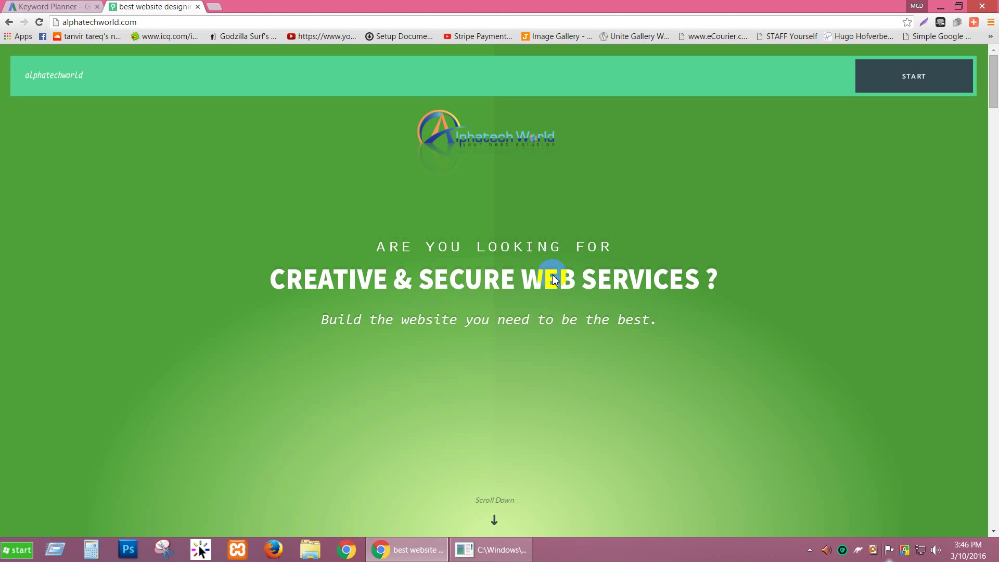
Scroll through the alphatechworld.com site, copy its URL, and return to Keyword Planner's landing page field.
scroll(482, 249, "down", 5)
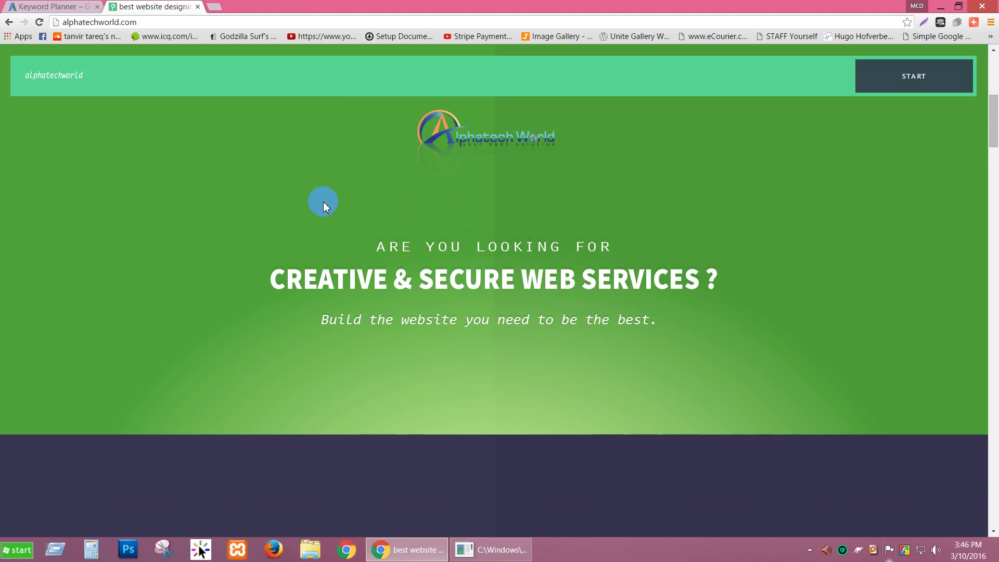
scroll(288, 258, "down", 5)
scroll(312, 262, "down", 3)
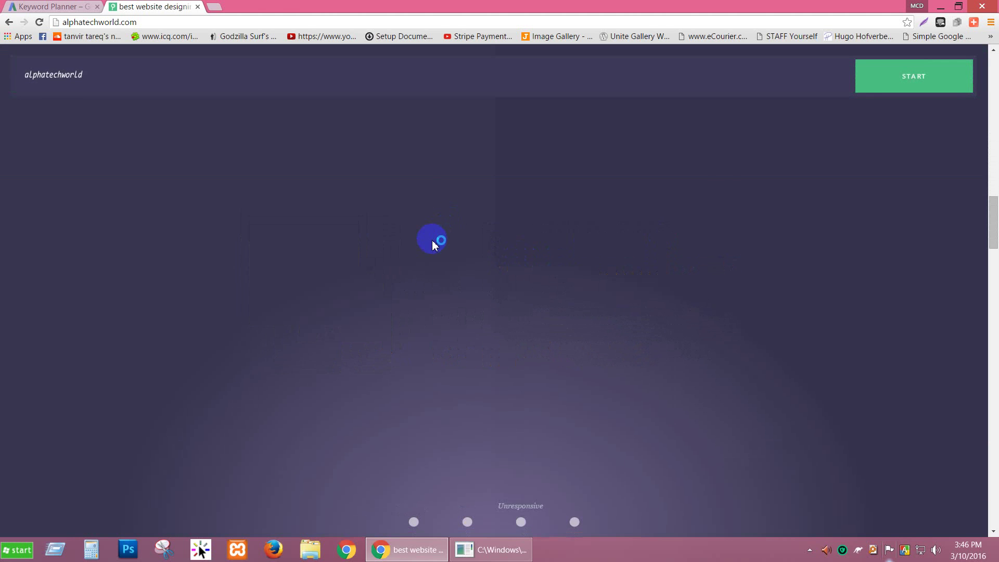
scroll(432, 244, "down", 3)
scroll(422, 245, "down", 1)
left_click(161, 24)
key("ctrl+c")
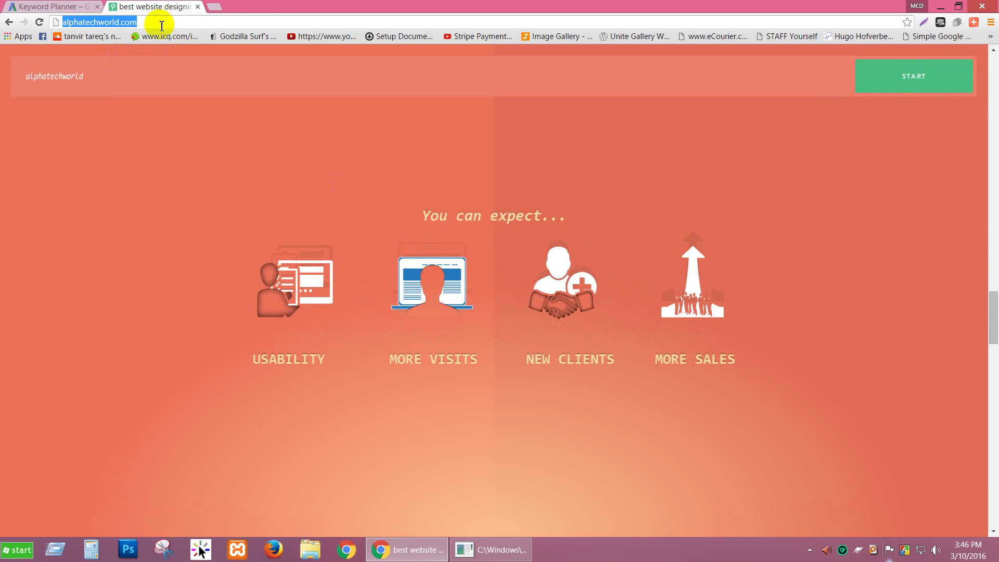
left_click(26, 7)
left_click(199, 250)
key("ctrl+v")
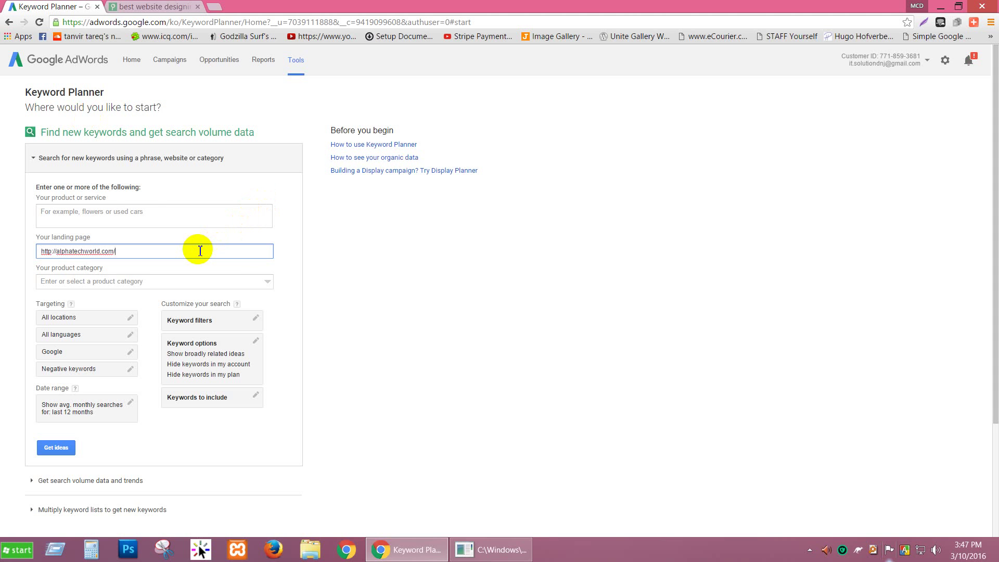
left_click(136, 215)
left_click(131, 249)
left_click(125, 216)
left_click(129, 250)
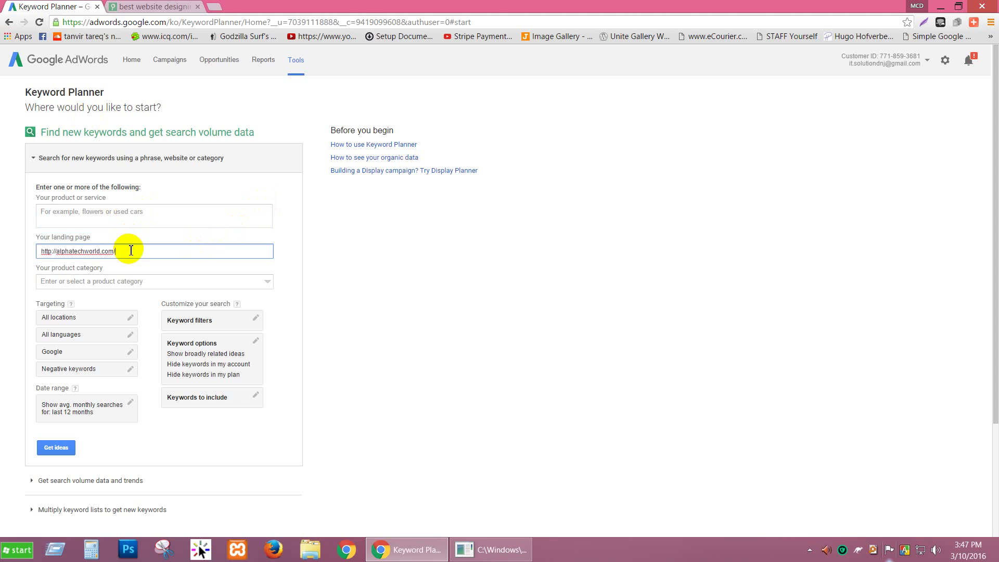
left_click(131, 215)
left_click(156, 6)
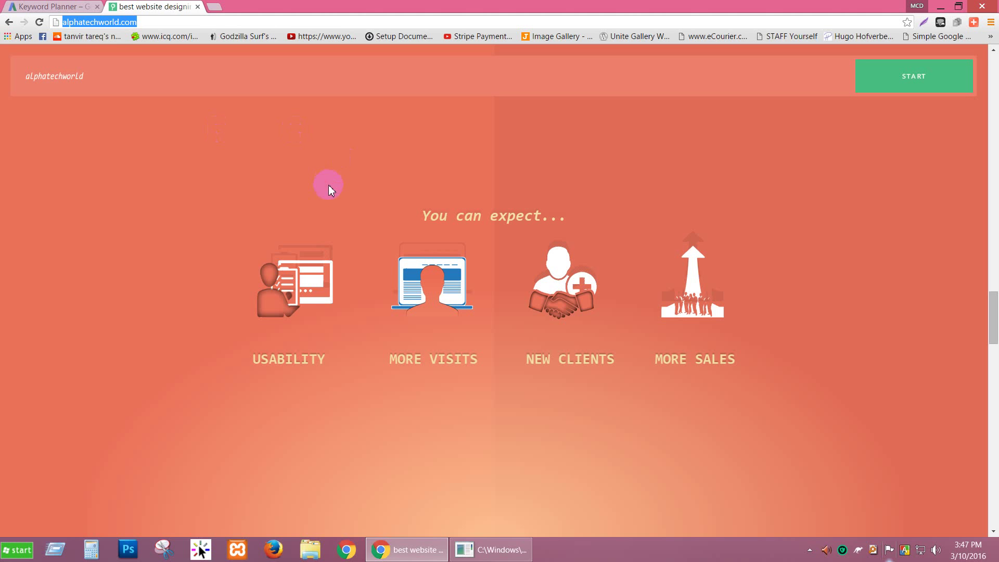
View the alphatechworld.com source and select its title 'best website designing company in usa'.
left_click(548, 184)
key("ctrl+u")
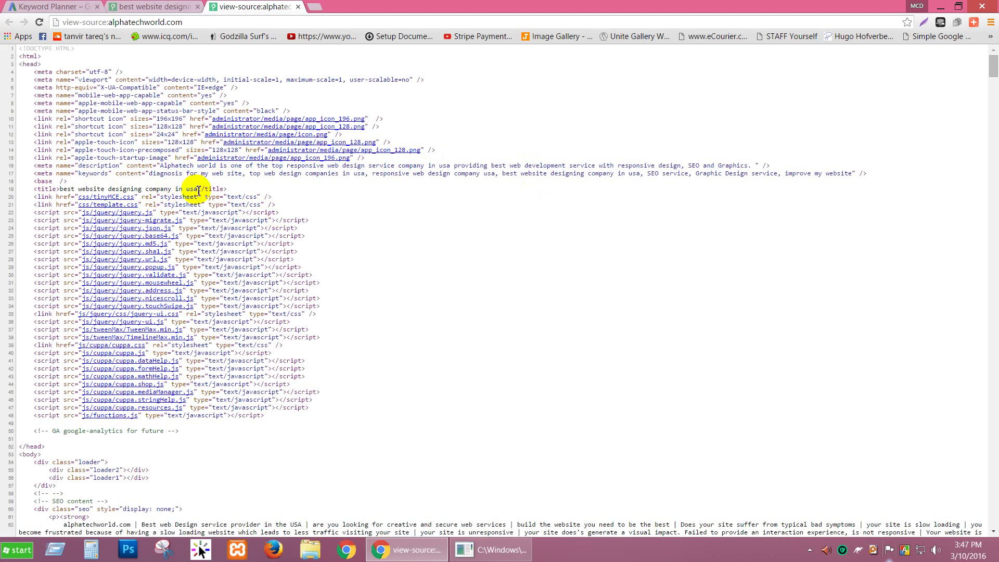
left_click_drag(197, 189, 82, 189)
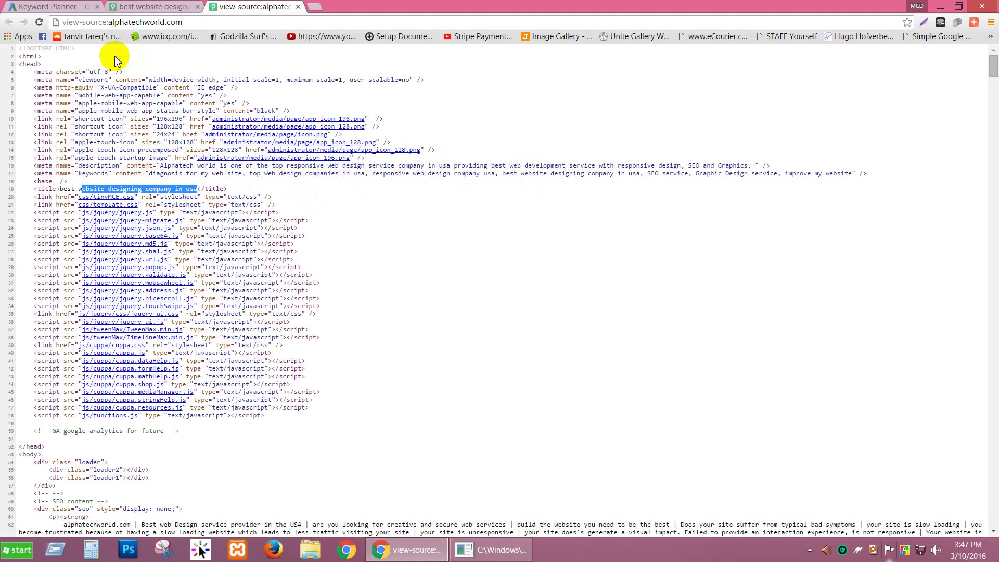
left_click(167, 7)
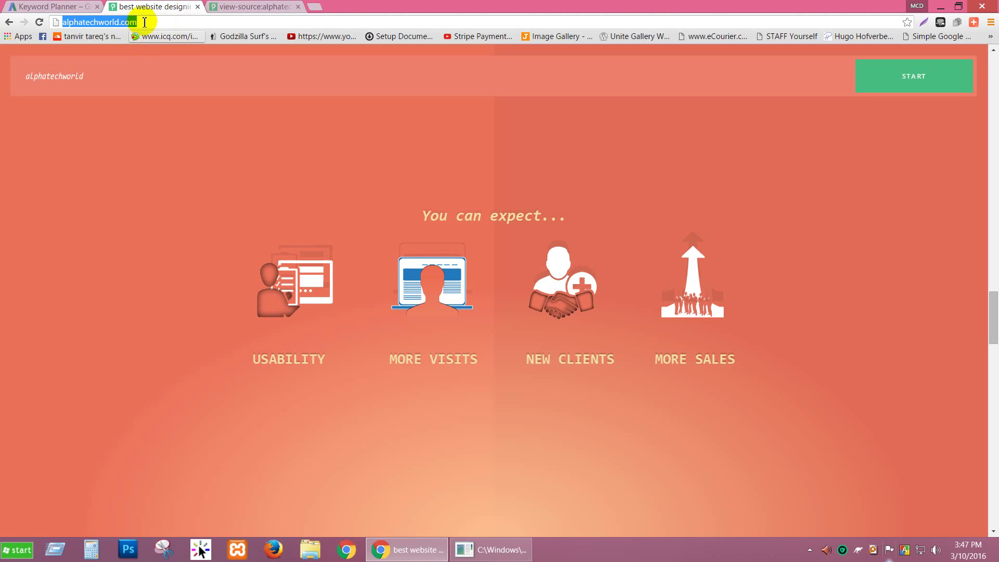
Load alphatechworld.com/cpanel to reach the hosting account's cPanel login page.
left_click(156, 24)
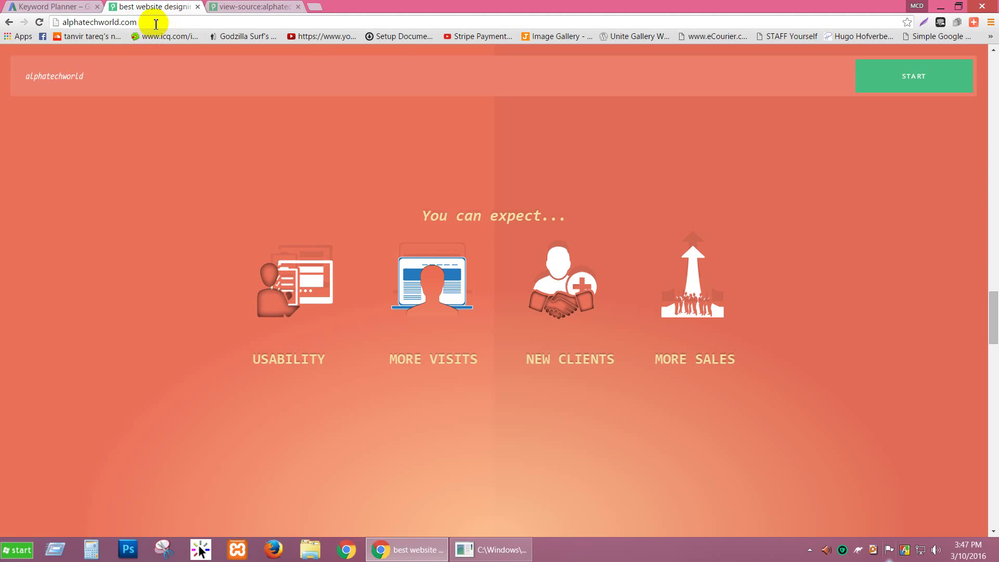
type("/cpa")
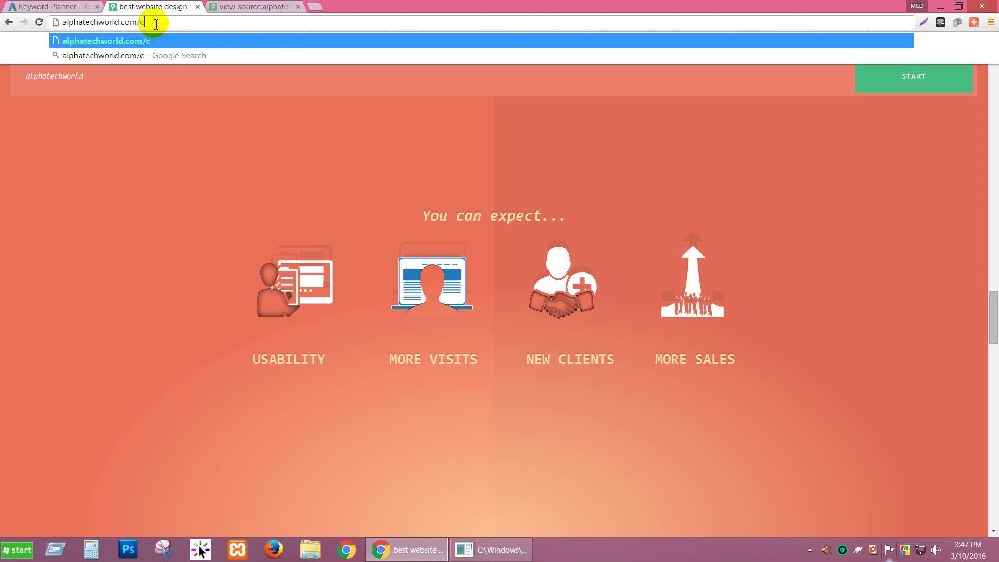
type("nel")
key("Return")
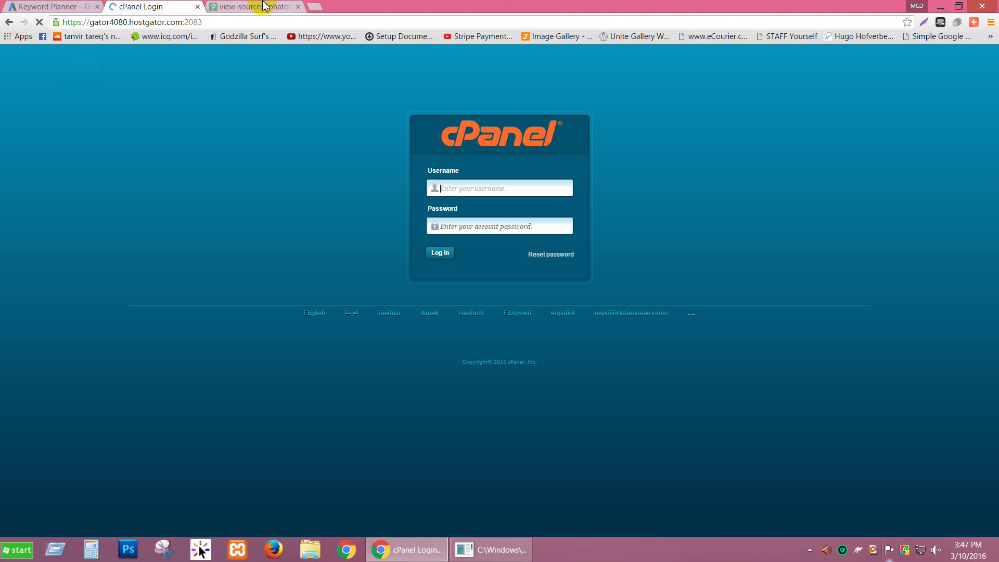
Close the page-source tab and go back from the cPanel login page.
left_click(264, 6)
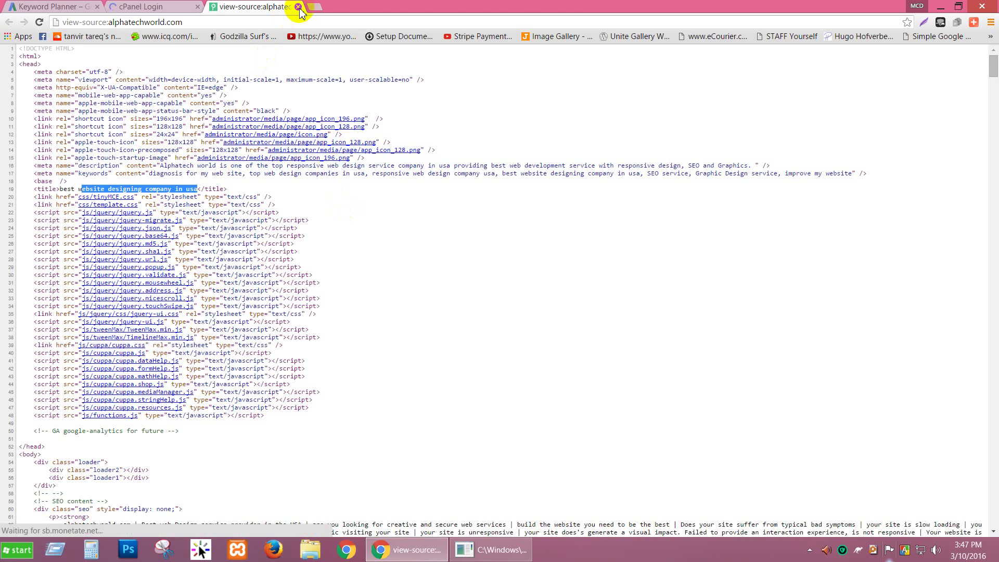
left_click(298, 7)
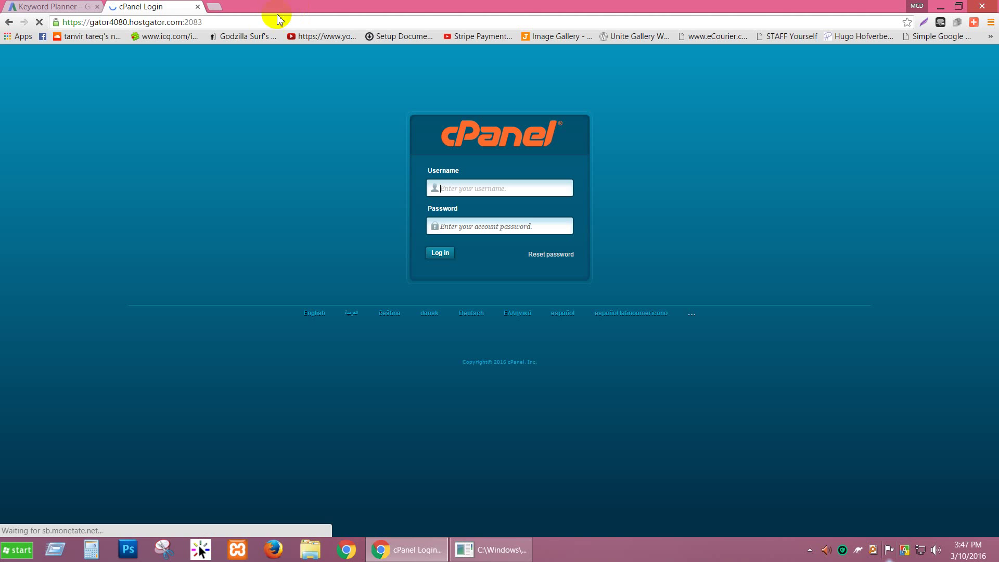
left_click(10, 22)
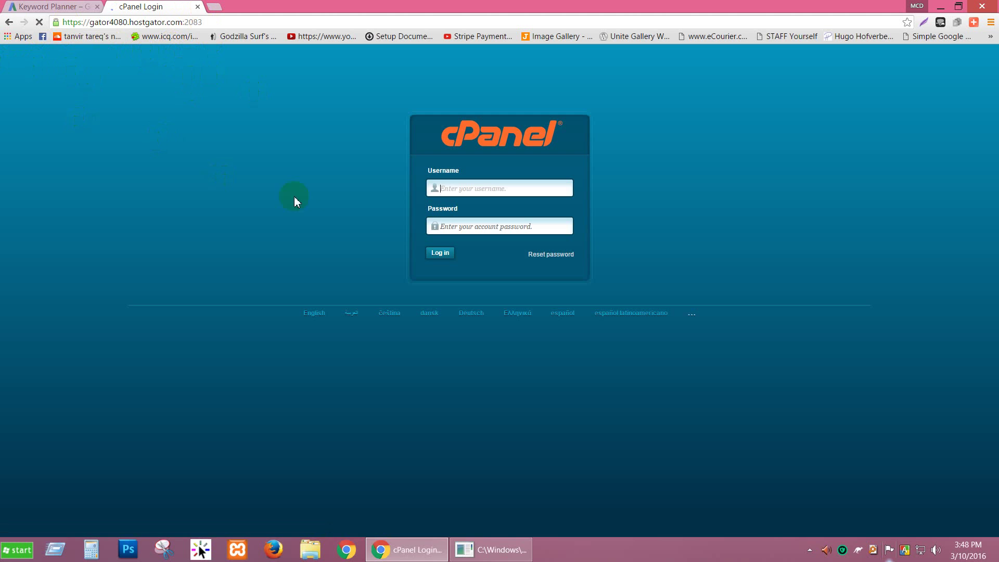
left_click(9, 24)
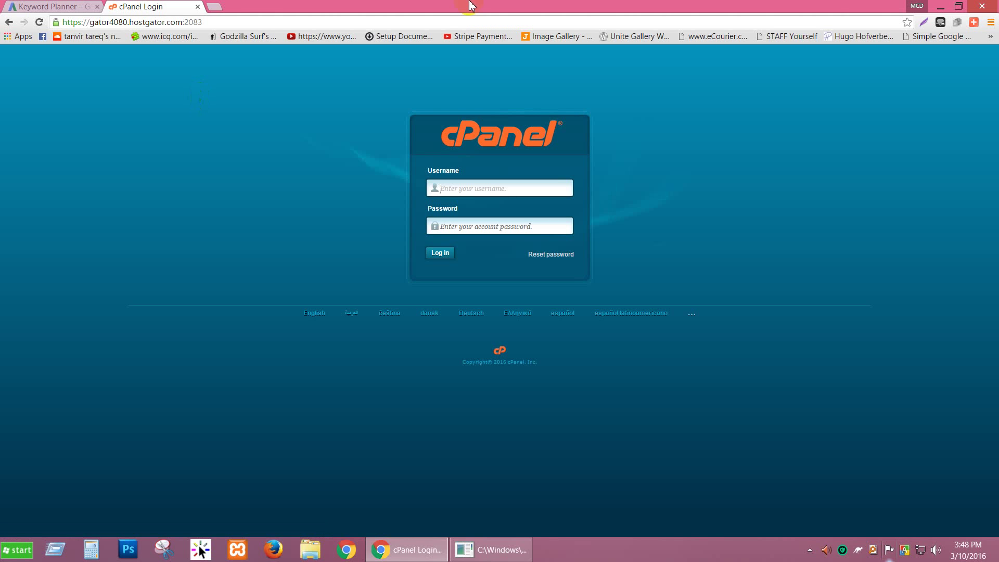
Replace the address with alphatechworld.com and load its home page.
left_click(365, 22)
key("ctrl+a")
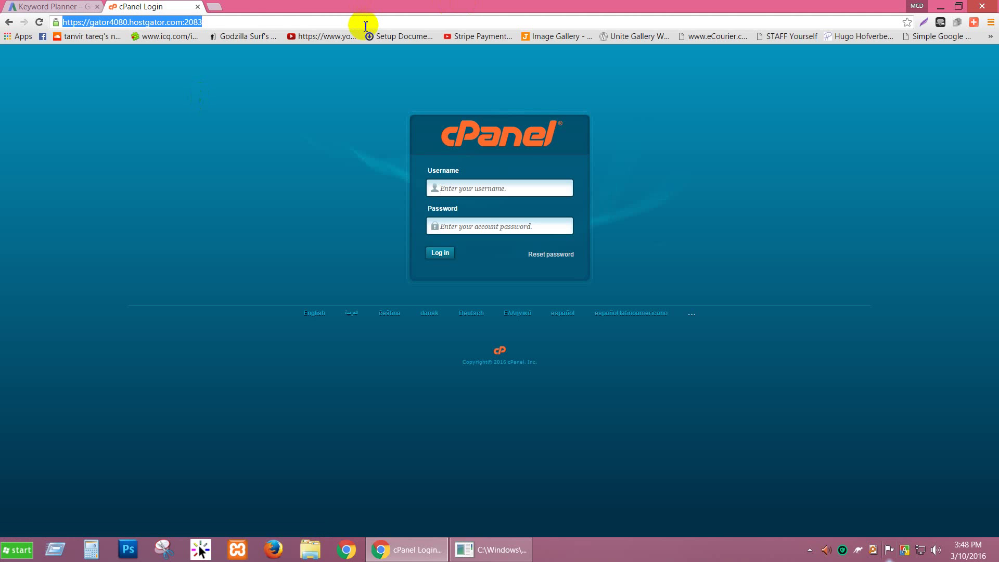
type("alph")
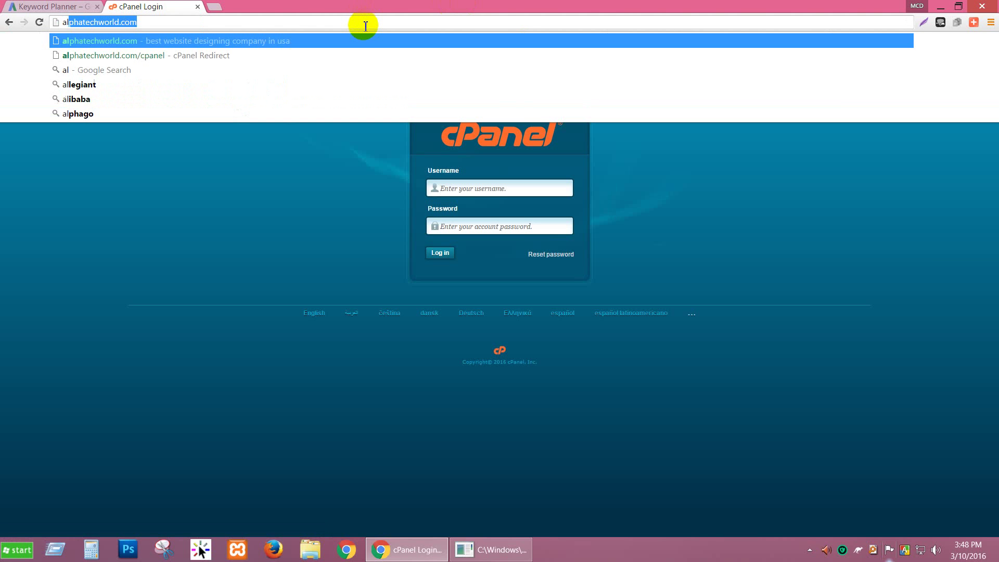
type("a")
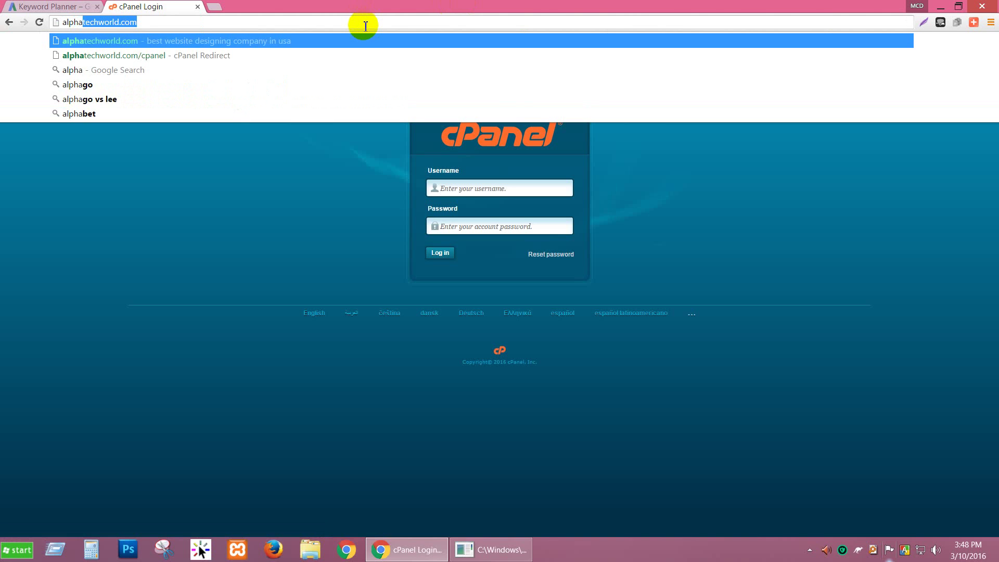
key("Return")
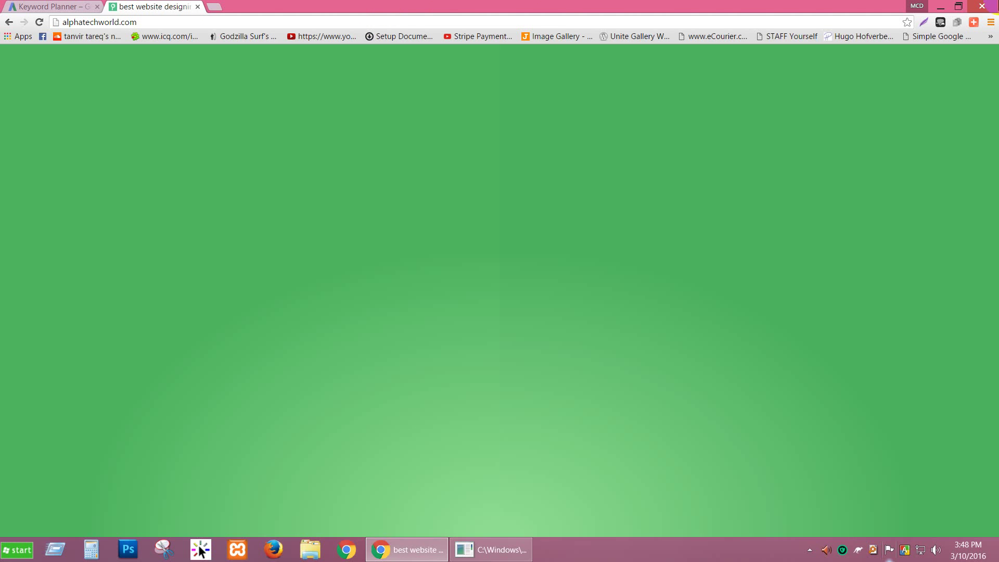
left_click(935, 523)
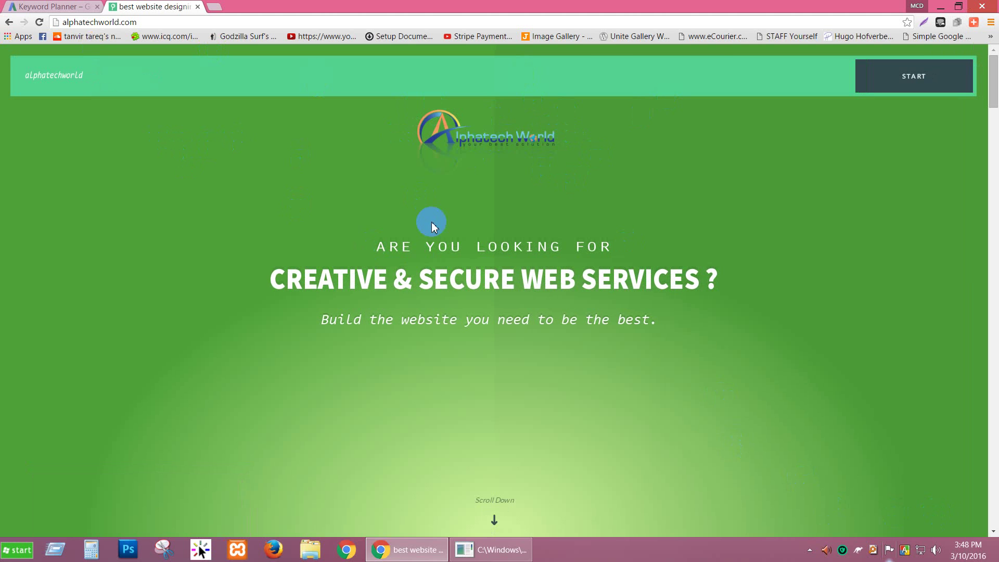
Scroll through the alphatechworld.com home page, then return to Keyword Planner.
scroll(278, 216, "down", 1)
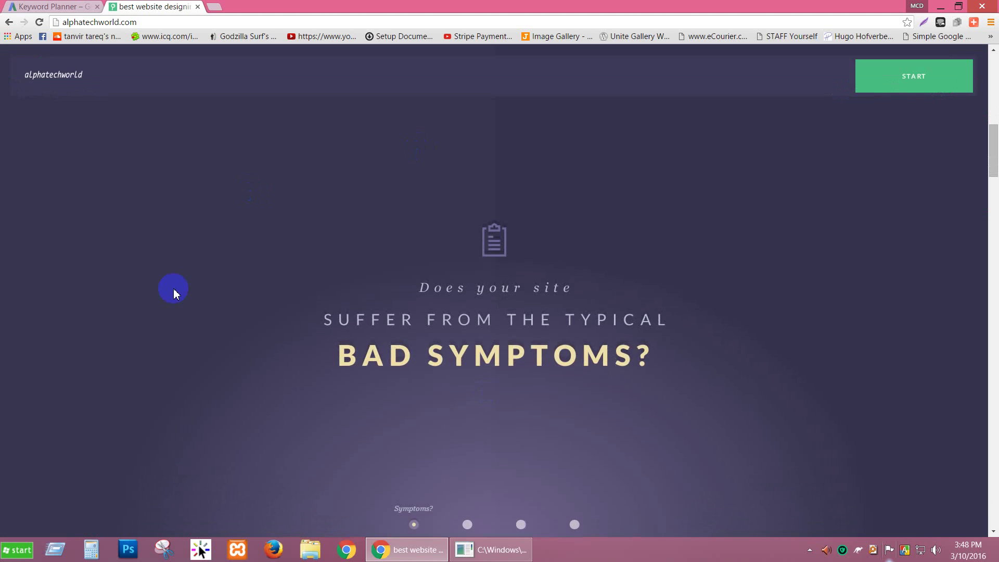
scroll(514, 267, "down", 1)
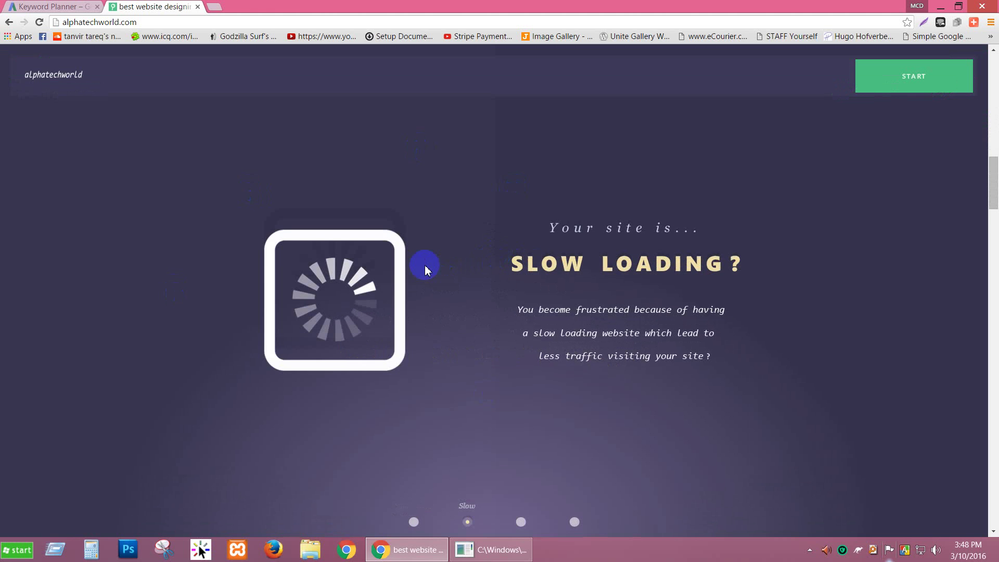
scroll(424, 265, "down", 1)
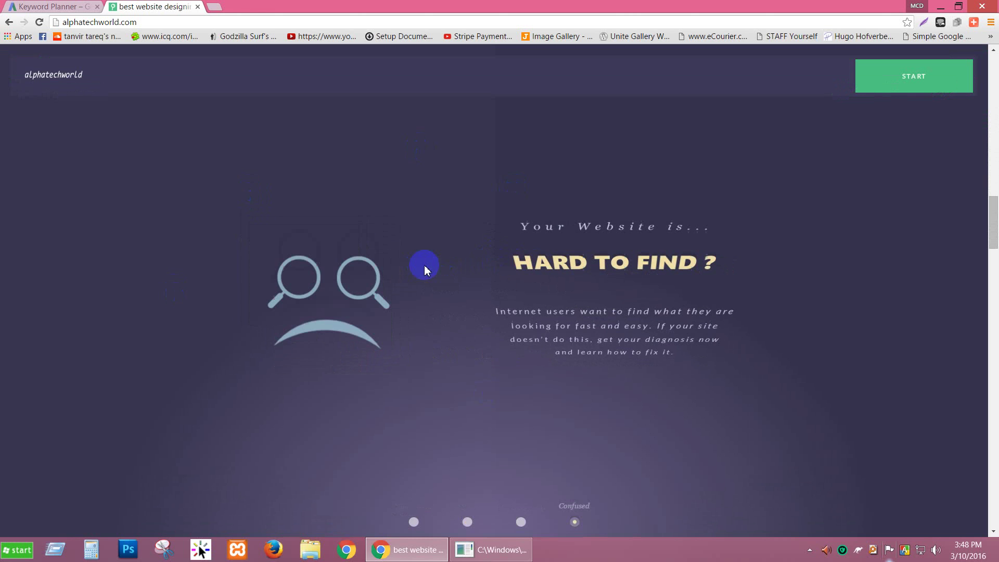
left_click_drag(992, 239, 993, 470)
left_click_drag(993, 250, 995, 86)
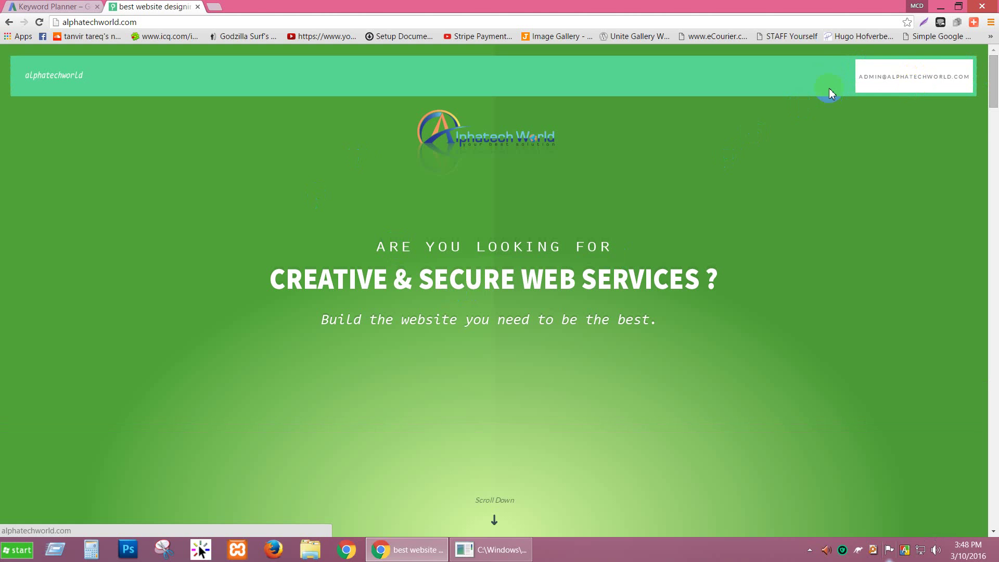
left_click(37, 6)
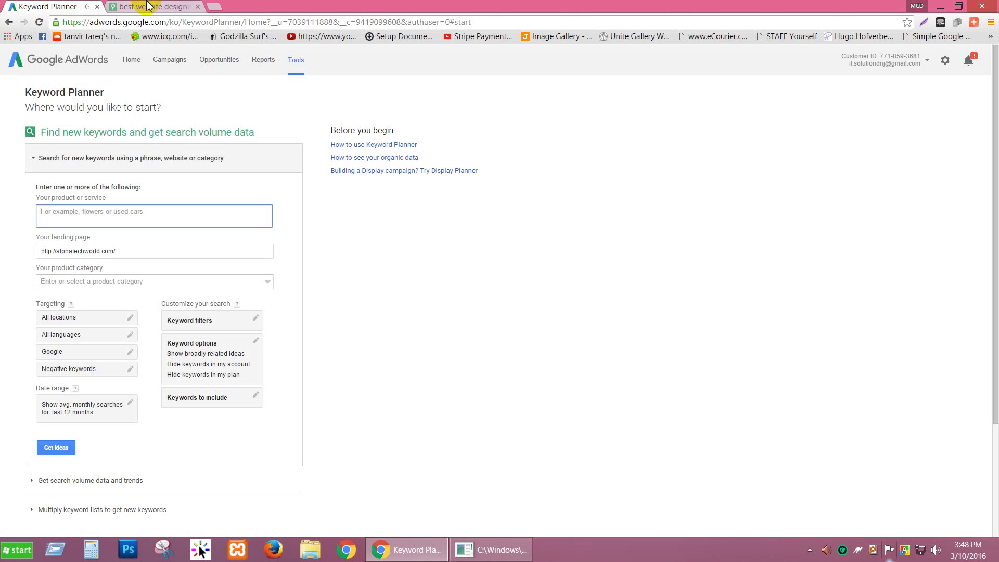
Enter 'web design service' as the product for the alphatechworld.com landing page and collapse the form.
left_click(148, 6)
left_click(60, 7)
left_click(206, 221)
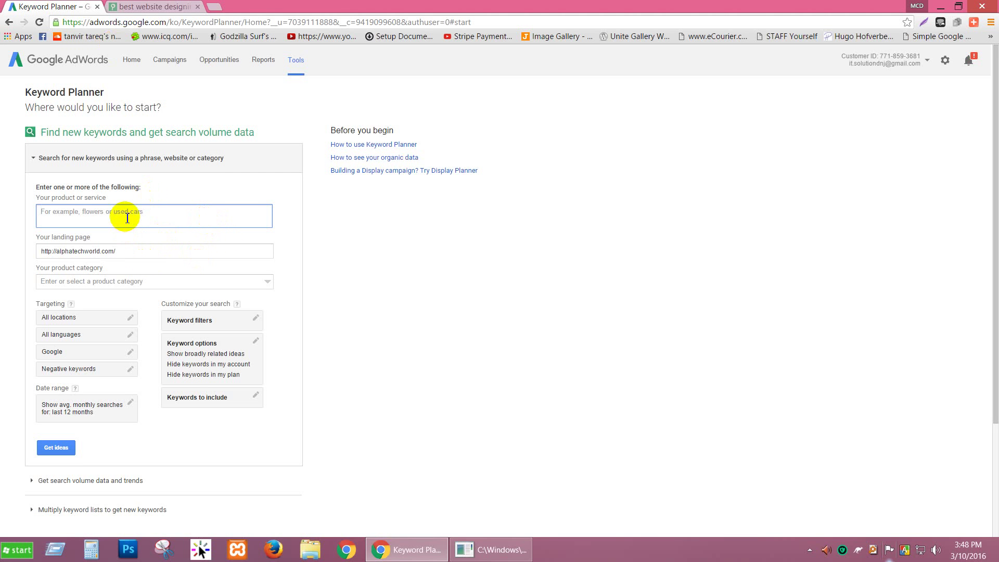
type("web deg")
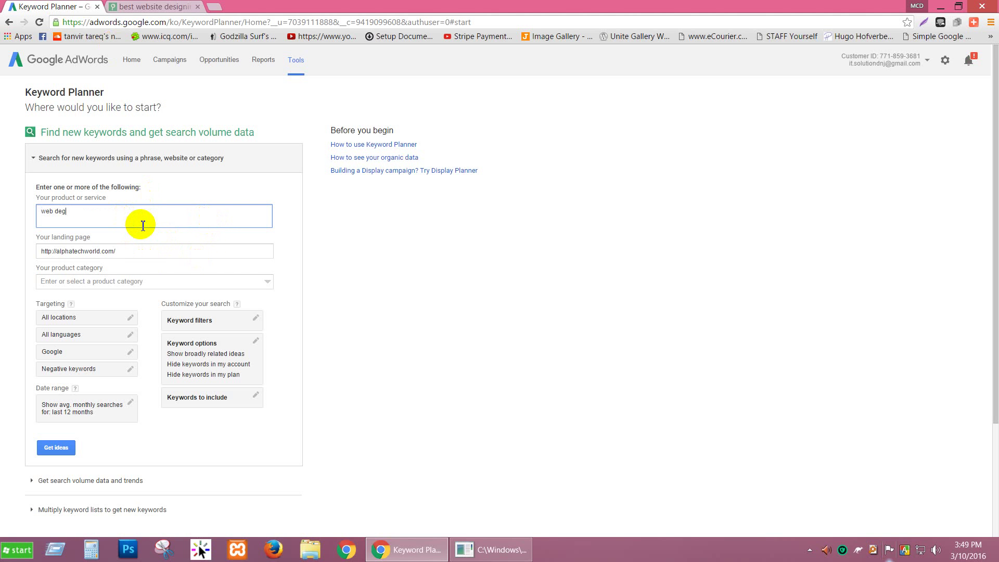
key("BackSpace")
type("sign service")
left_click(142, 252)
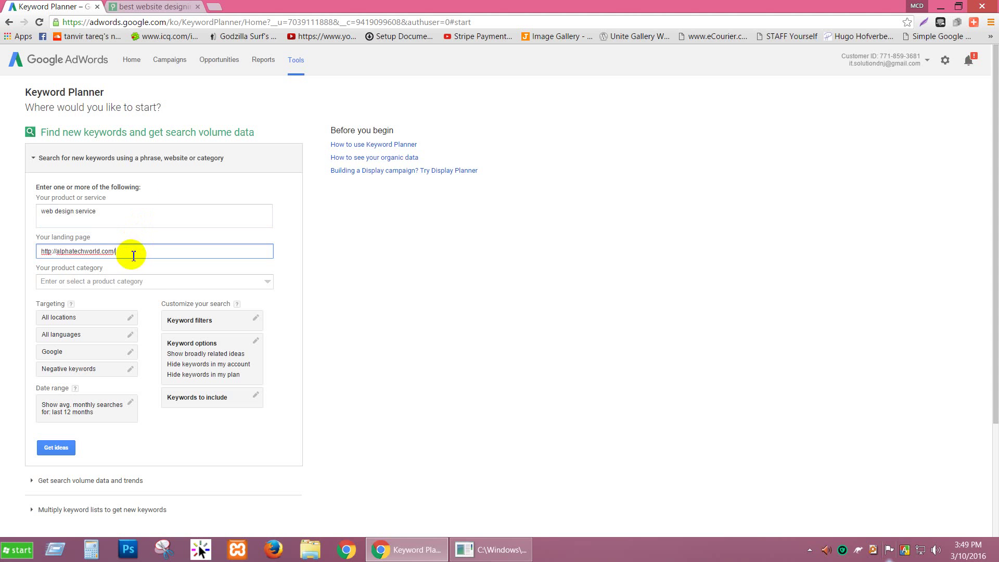
left_click(138, 158)
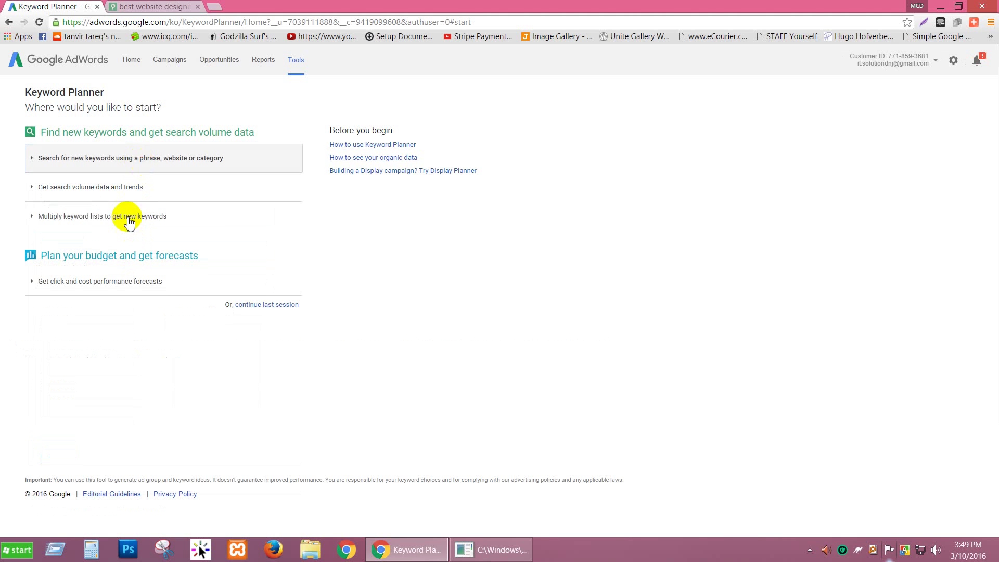
Clear the web design service product and landing page address from the new-keyword form.
left_click(85, 192)
left_click(87, 235)
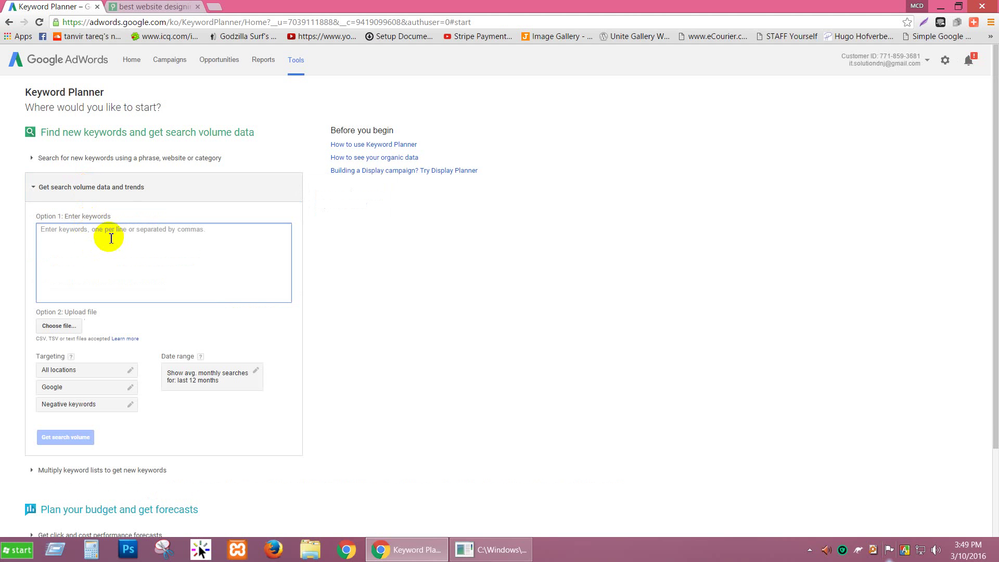
left_click(112, 190)
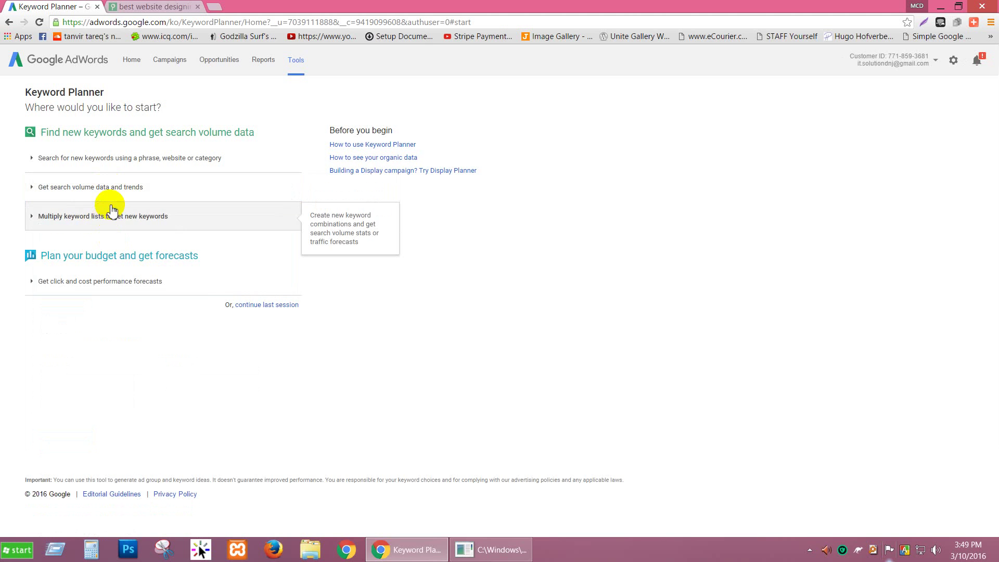
left_click(116, 194)
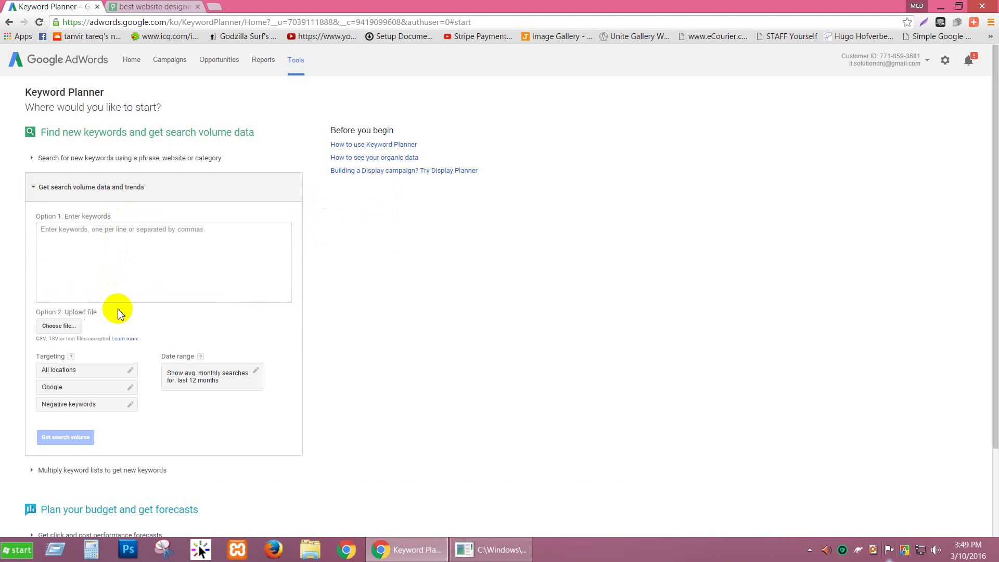
left_click(102, 158)
left_click(121, 217)
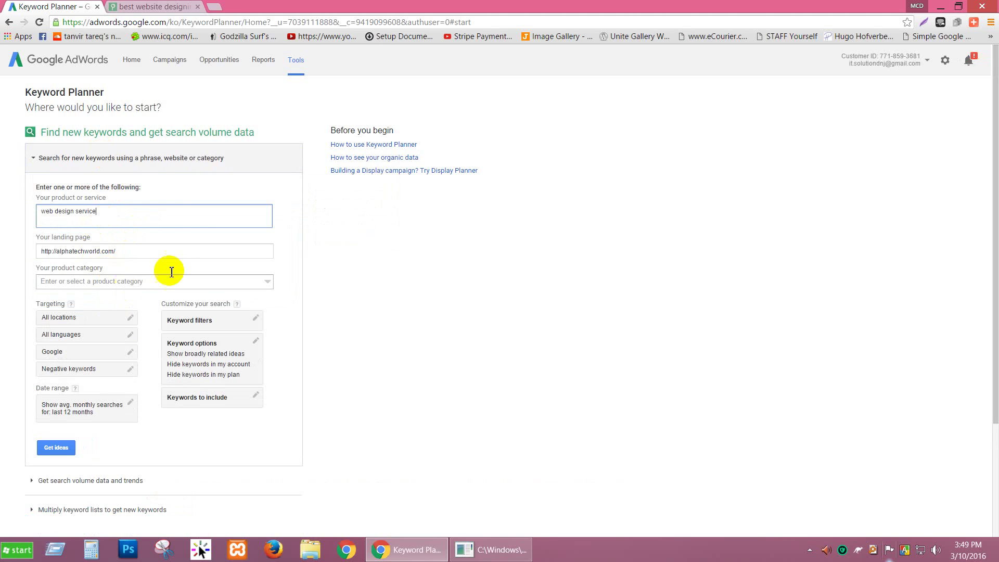
left_click(156, 218)
key("BackSpace")
key("BackSpace")
key("BackSpace")
key("BackSpace")
key("BackSpace")
key("BackSpace")
key("BackSpace")
key("BackSpace")
key("BackSpace")
key("BackSpace")
key("BackSpace")
key("BackSpace")
key("BackSpace")
key("BackSpace")
key("BackSpace")
key("BackSpace")
key("BackSpace")
key("BackSpace")
left_click(138, 257)
left_click_drag(138, 256, 10, 257)
key("BackSpace")
left_click(98, 158)
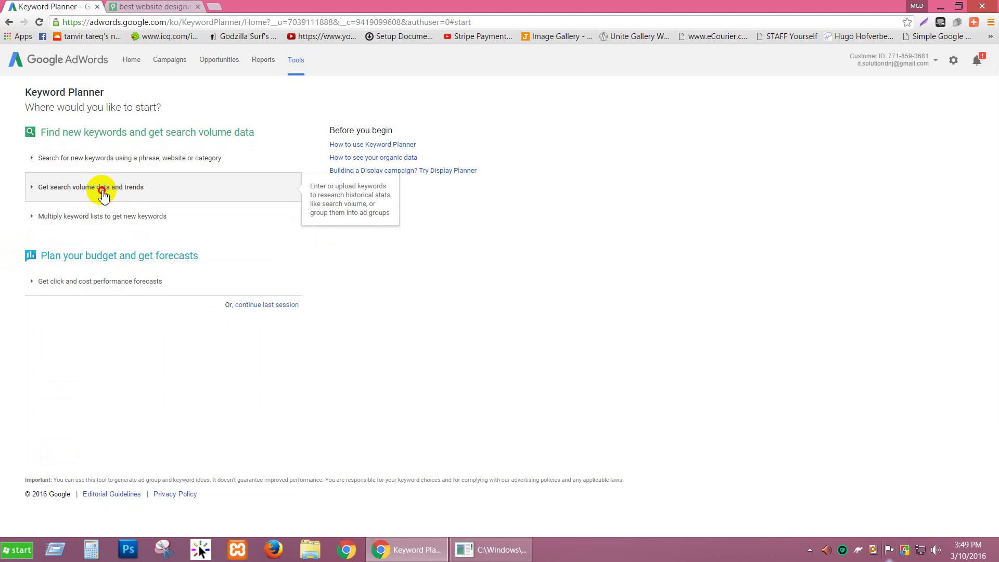
Enter 'skin care,' in the search-volume keywords box, copy it, and open a new tab.
left_click(101, 189)
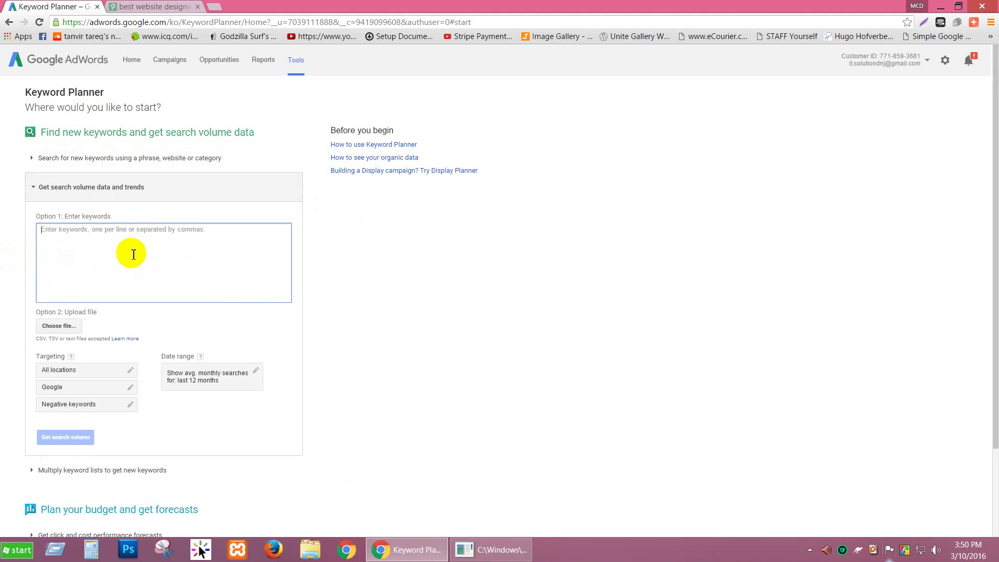
type("skin care,")
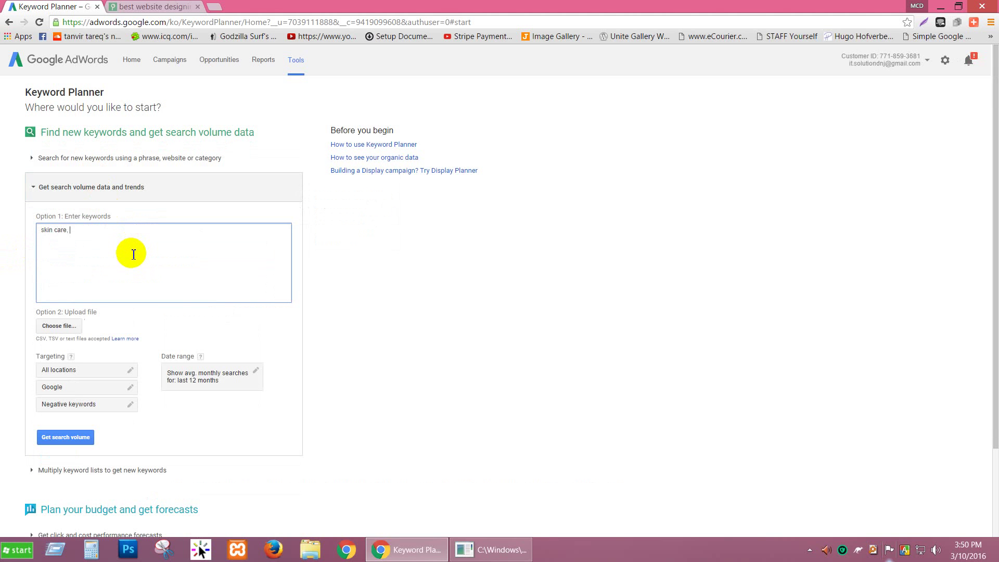
key("ctrl+a")
key("ctrl+c")
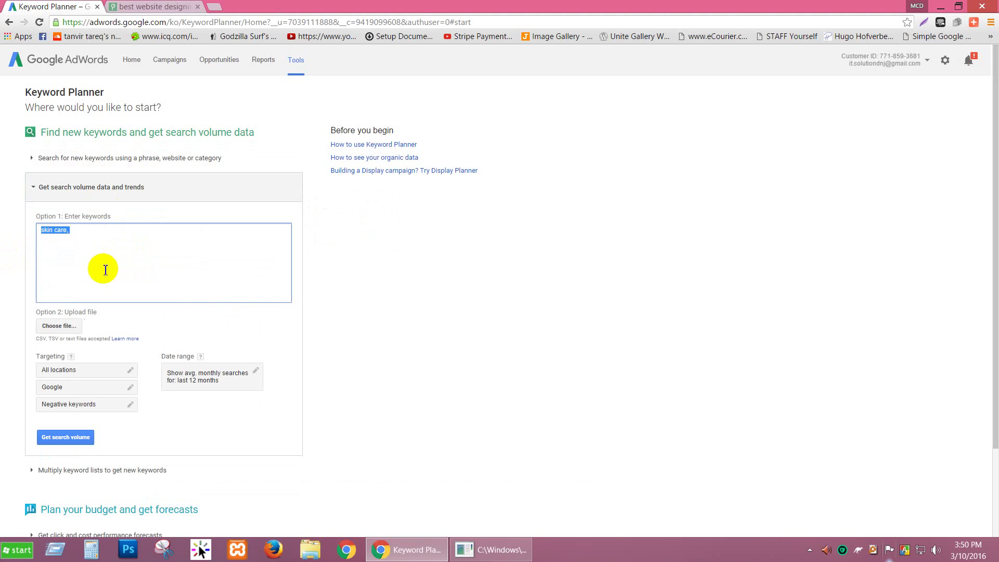
left_click(216, 9)
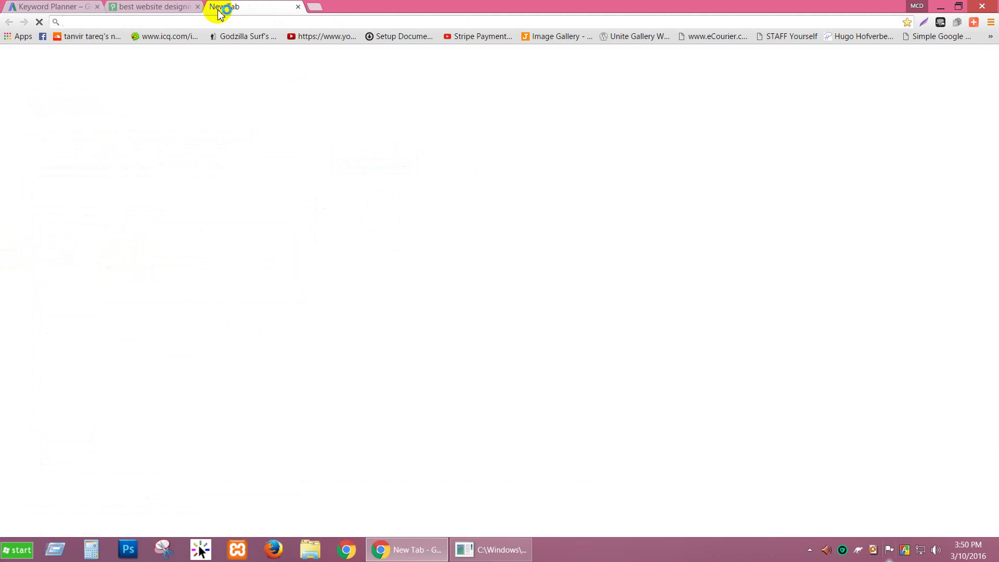
Search Google for 'skin care,' in the new tab.
key("ctrl+v")
key("Return")
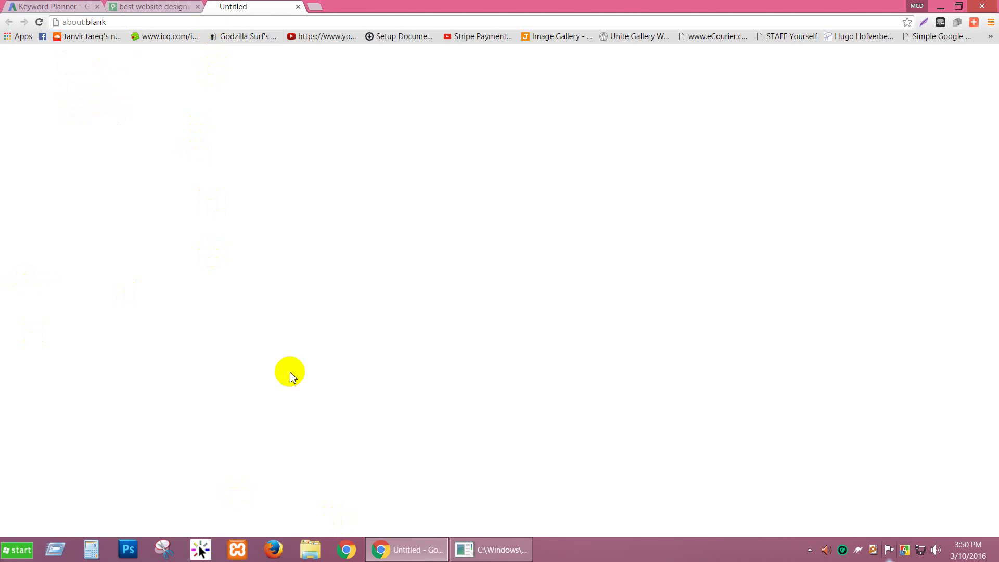
left_click(467, 550)
left_click(464, 549)
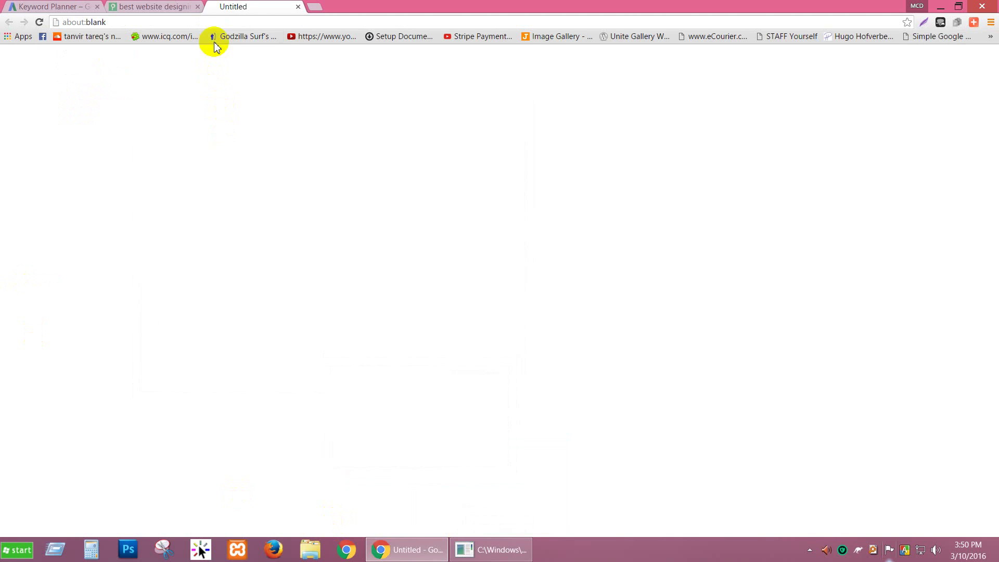
left_click(213, 25)
type("skin care,")
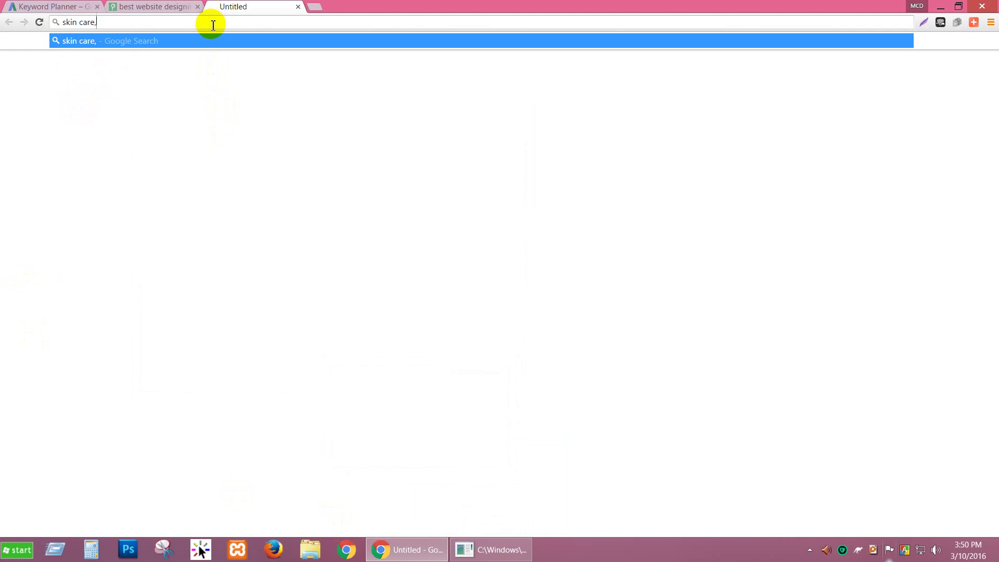
key("Return")
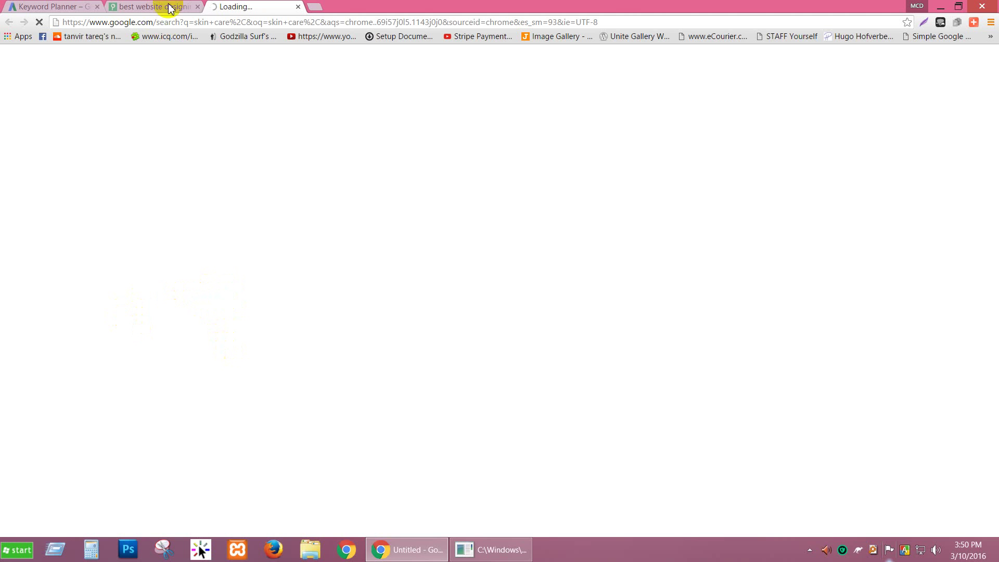
Close the website-designing search tab, copy the related searches, and return to Keyword Planner.
left_click(197, 6)
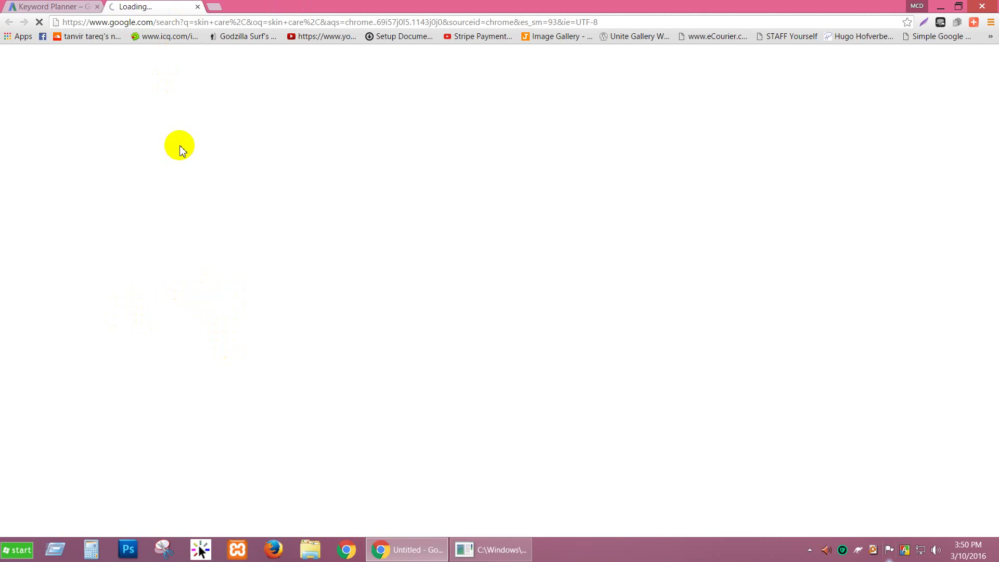
scroll(7, 216, "down", 8)
mouse_move(245, 435)
left_mouse_down()
mouse_move(125, 413)
mouse_move(237, 437)
left_mouse_up()
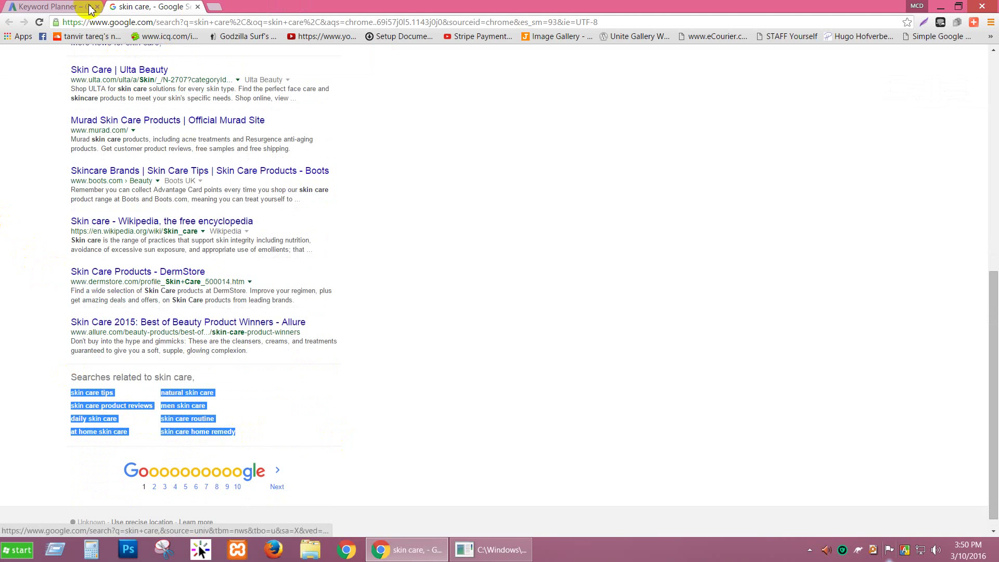
left_click(49, 7)
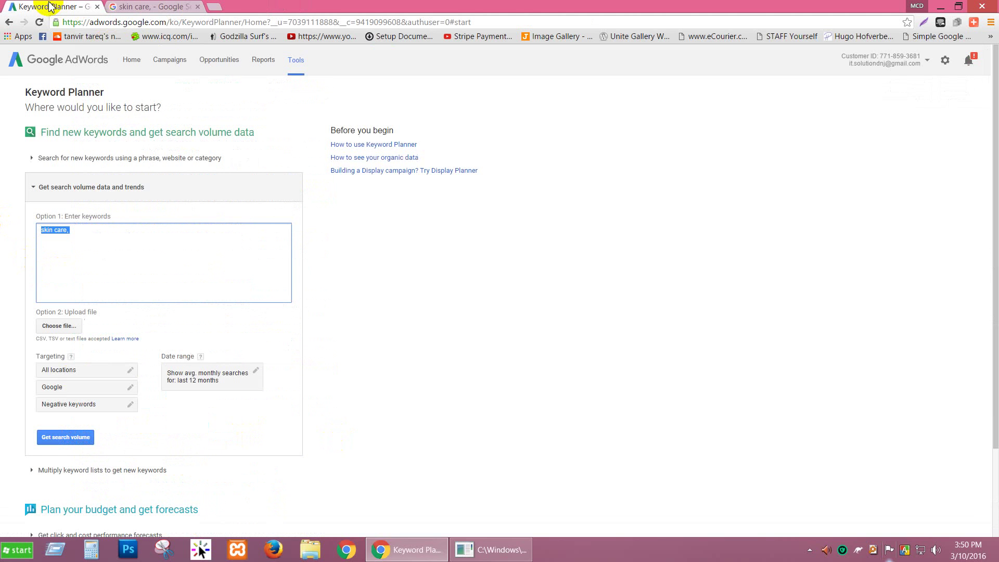
Paste the related searches and join them into one comma-separated line, 'skin care tips' to 'skin care home remedy'.
type("skin care tips skin care product reviews daily skin care at home skin care natural skin care men skin care skin care routine skin care home remedy")
left_click(103, 235)
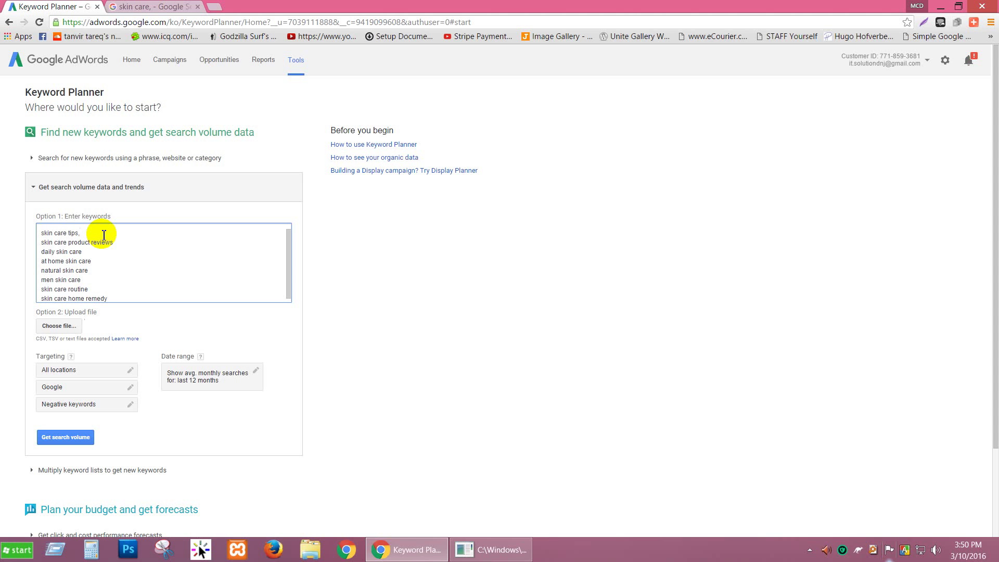
key("Delete")
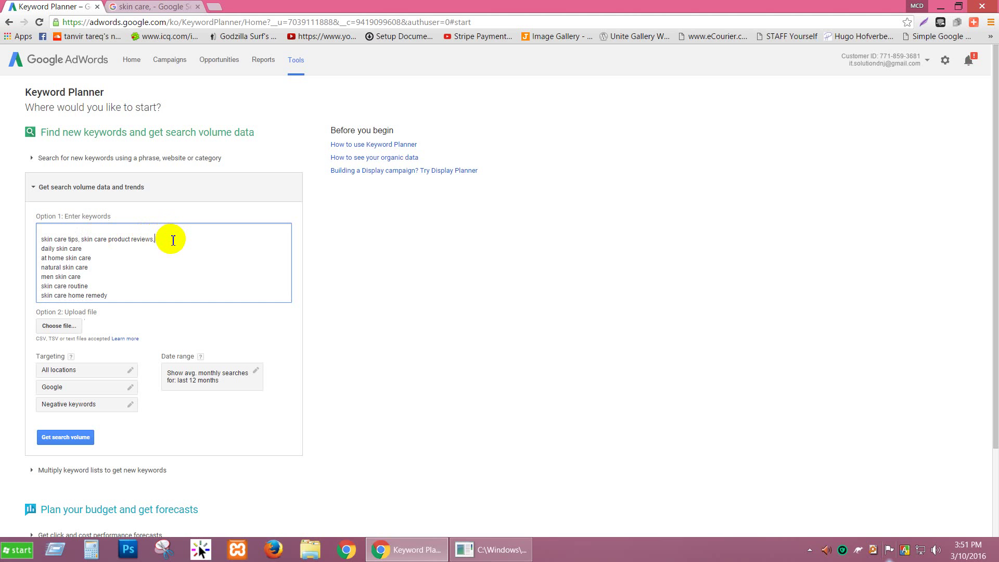
key("Delete")
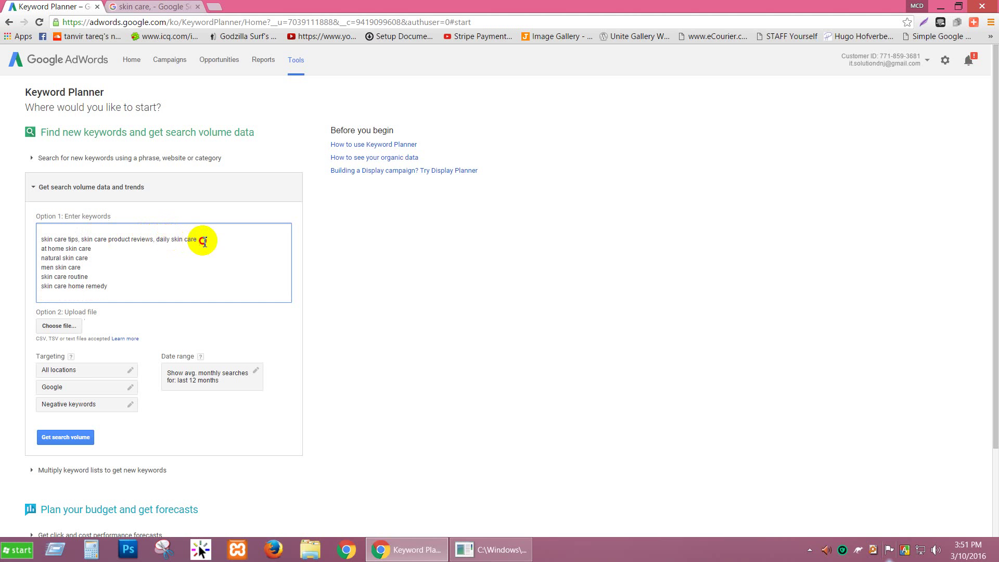
key("Delete")
left_click(251, 239)
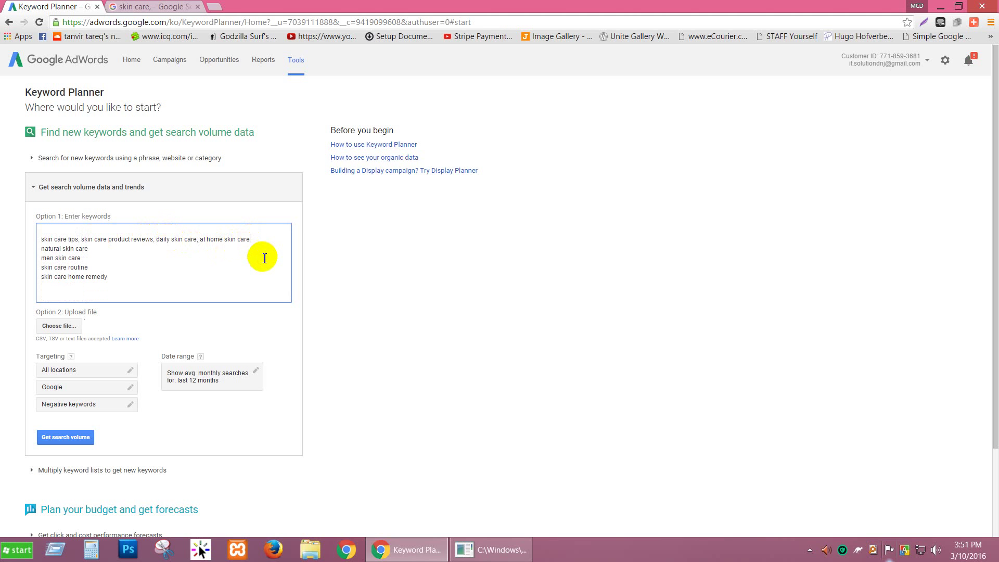
key("Delete")
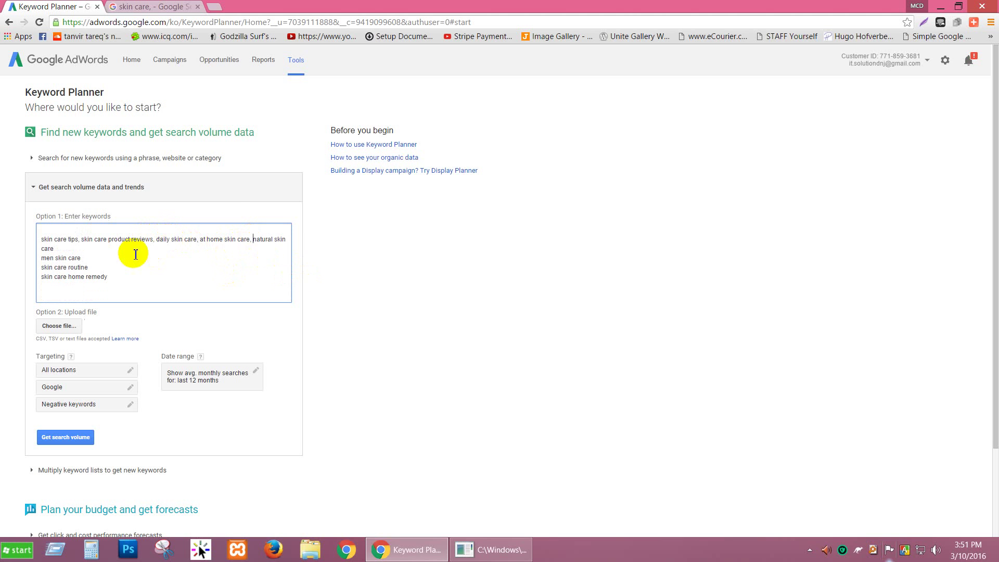
key("Delete")
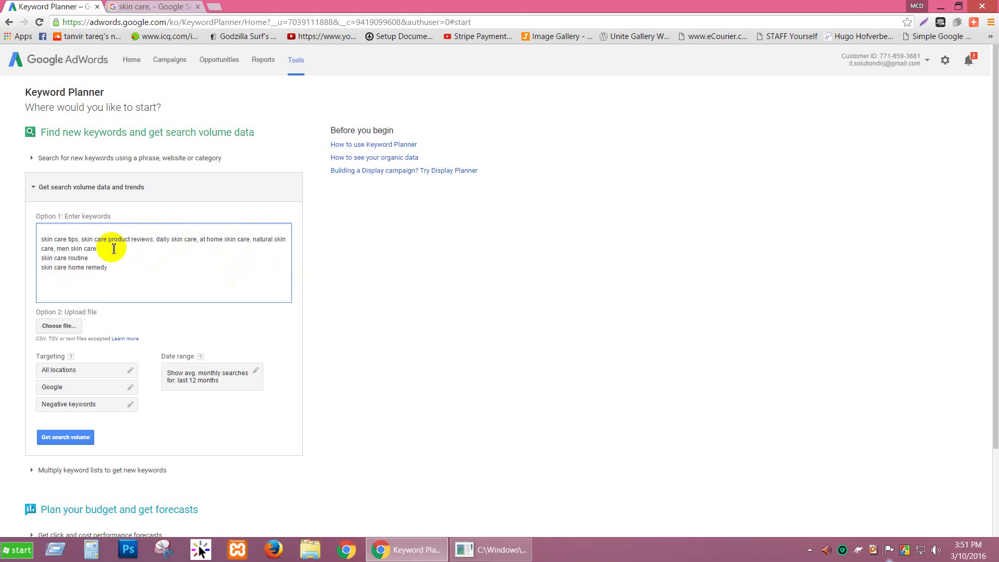
key("Delete")
type(", skin care routine,")
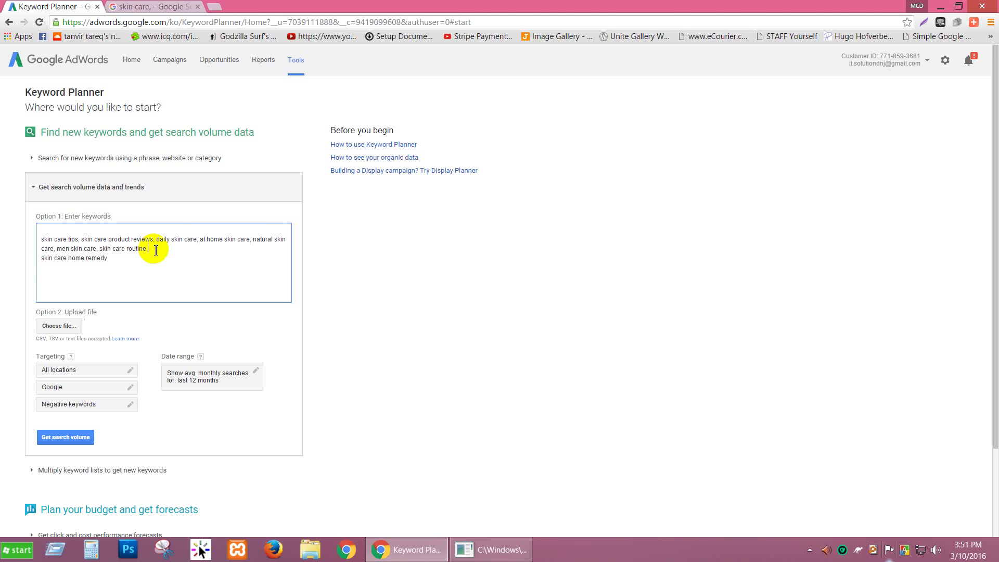
key("Delete")
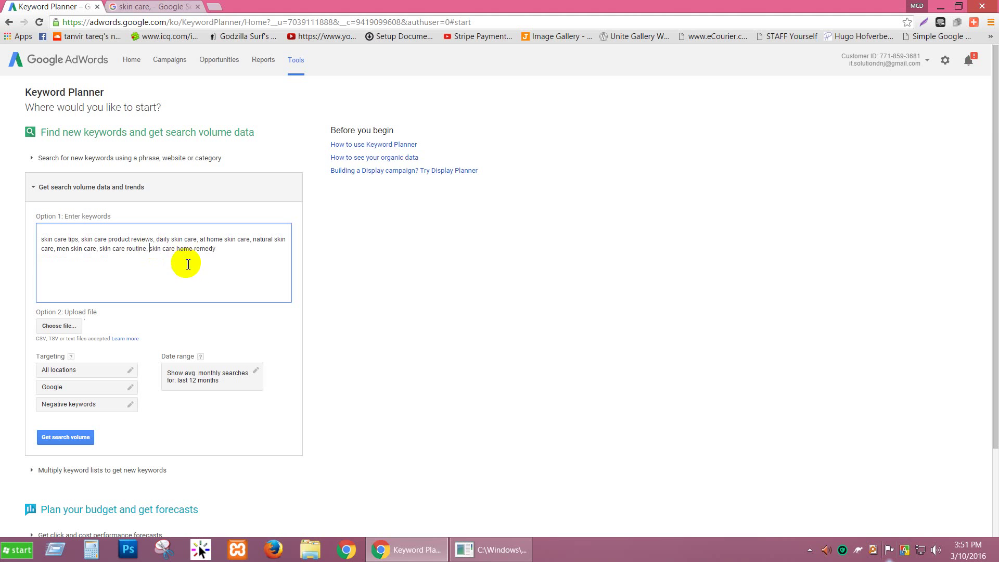
left_click(229, 247)
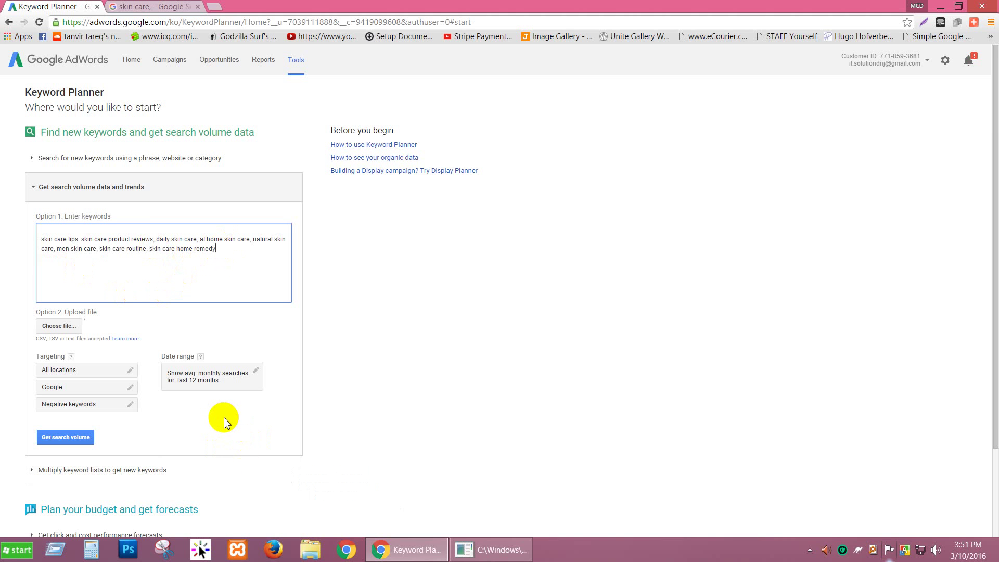
Keep targeting at All locations and Google, then get search volume for the eight keywords.
scroll(203, 408, "down", 2)
scroll(203, 408, "up", 2)
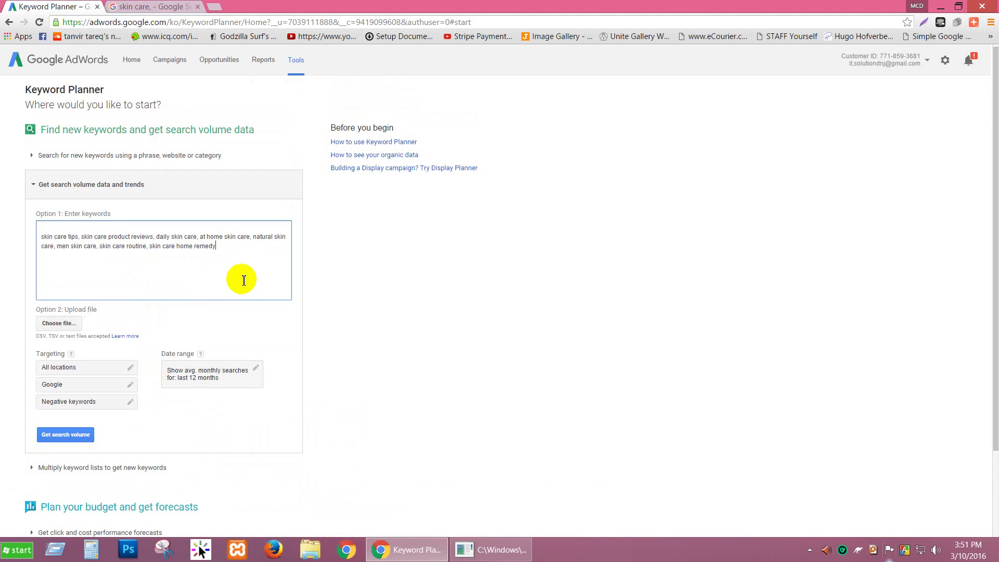
left_click(112, 367)
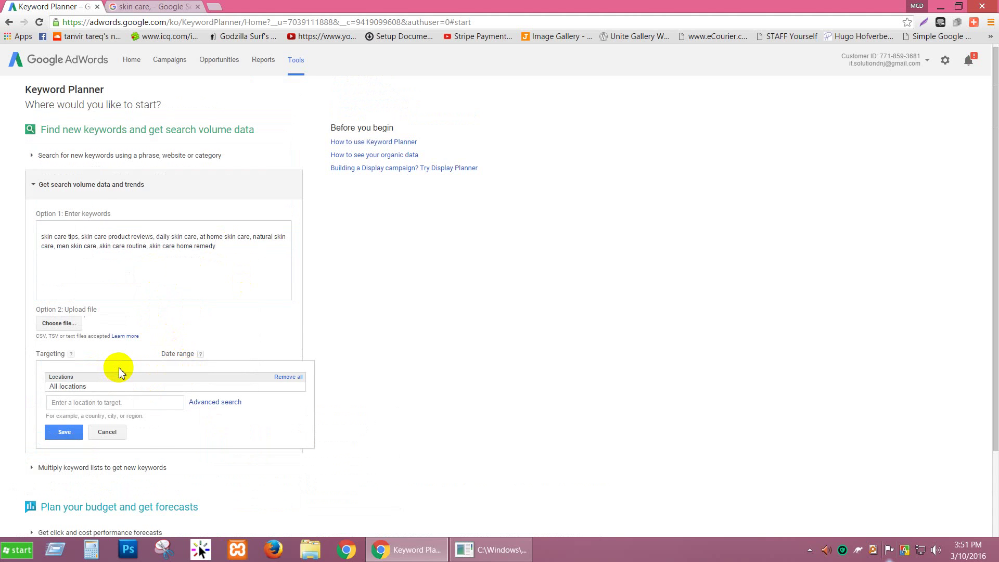
scroll(119, 367, "down", 1)
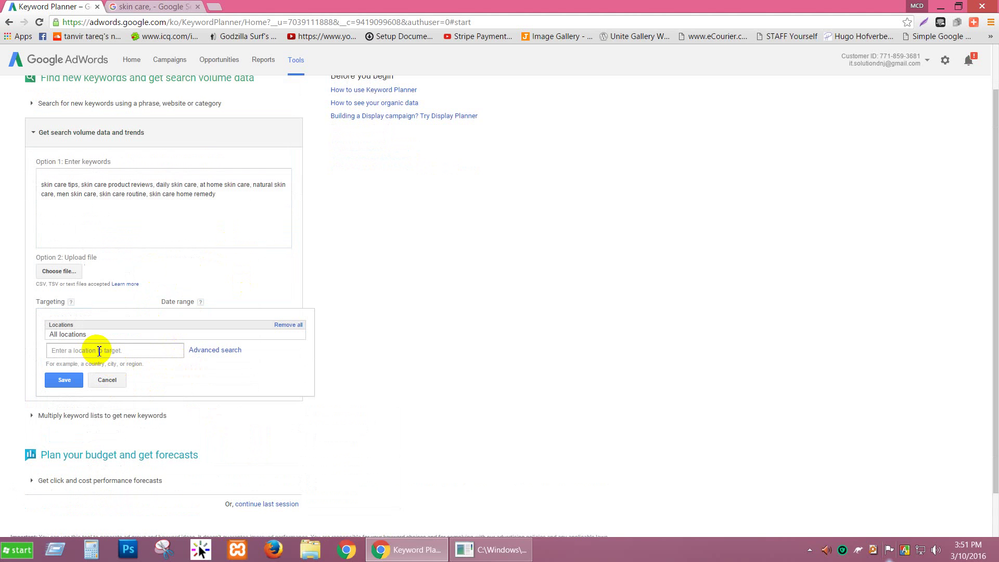
left_click(99, 351)
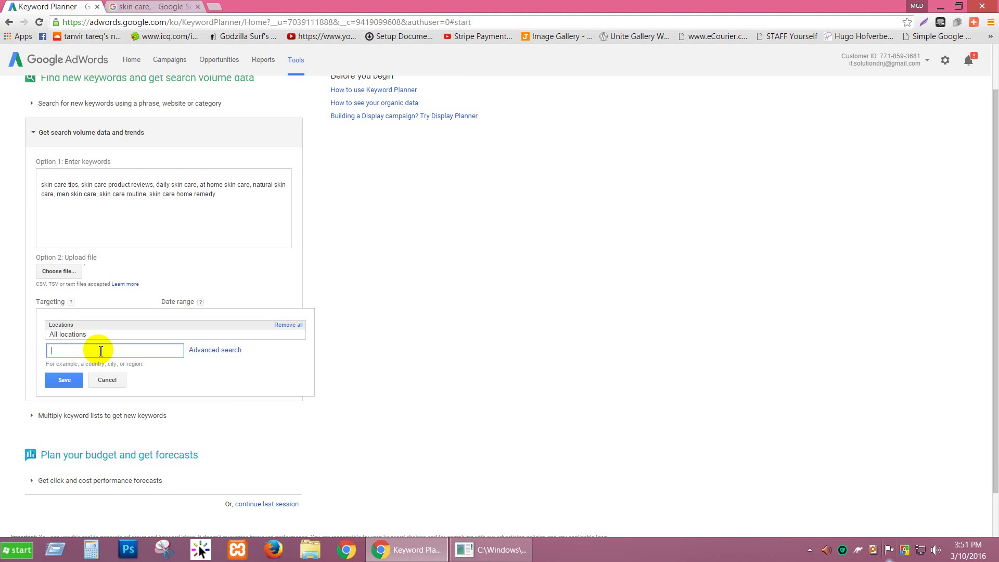
left_click(104, 379)
left_click(79, 335)
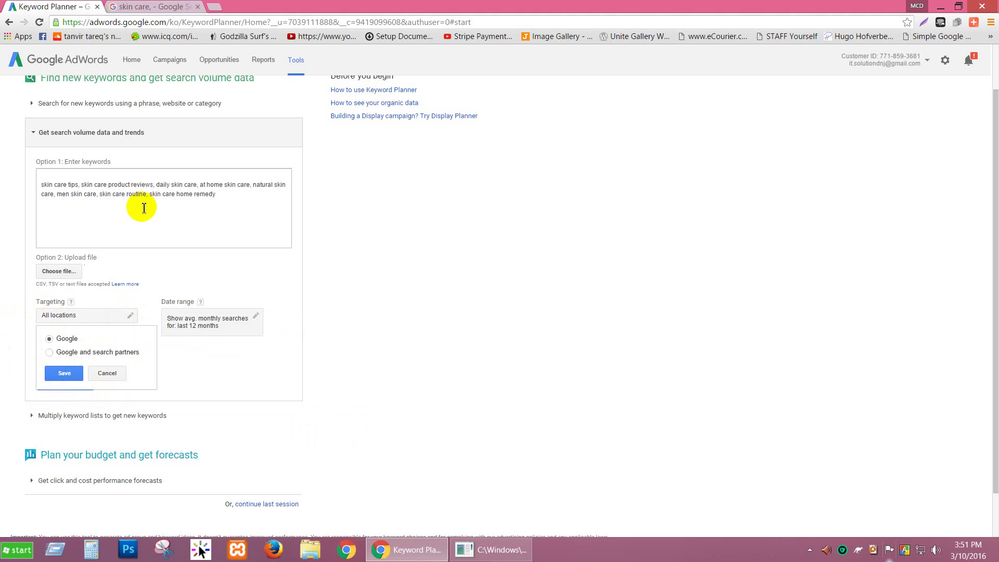
left_click(106, 373)
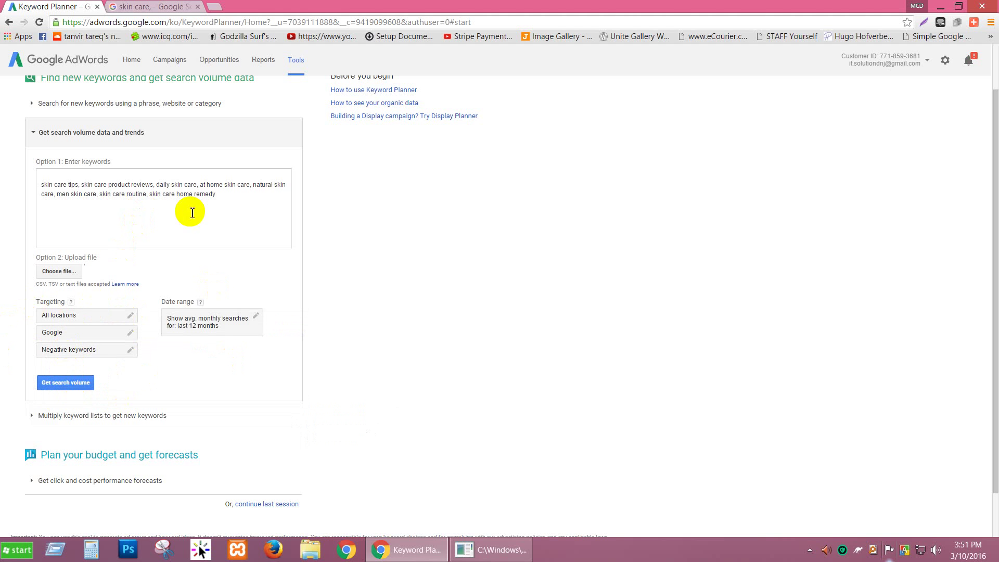
left_click(73, 383)
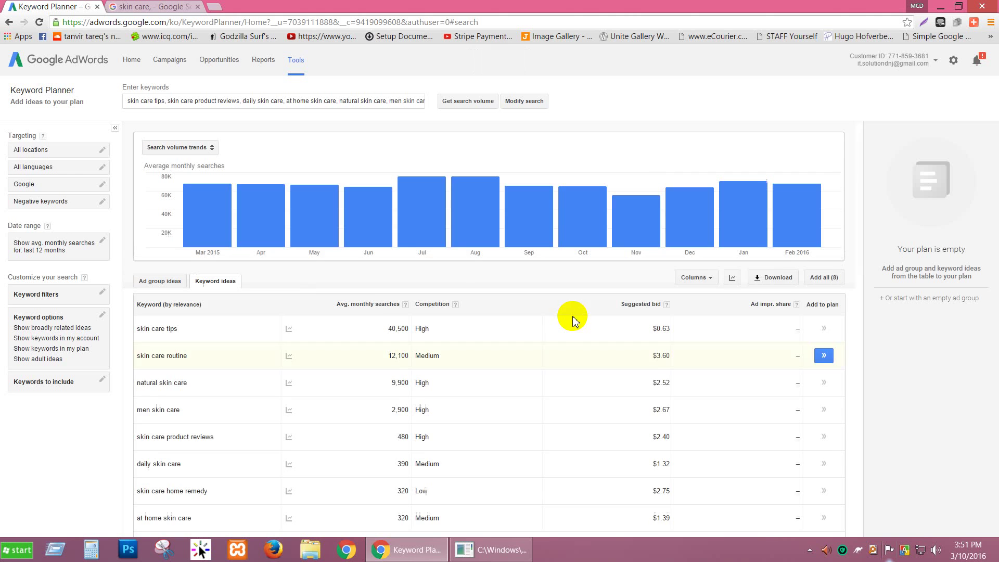
Review the keyword volumes and trends, then set the average monthly searches filter to 'between'.
scroll(504, 295, "down", 1)
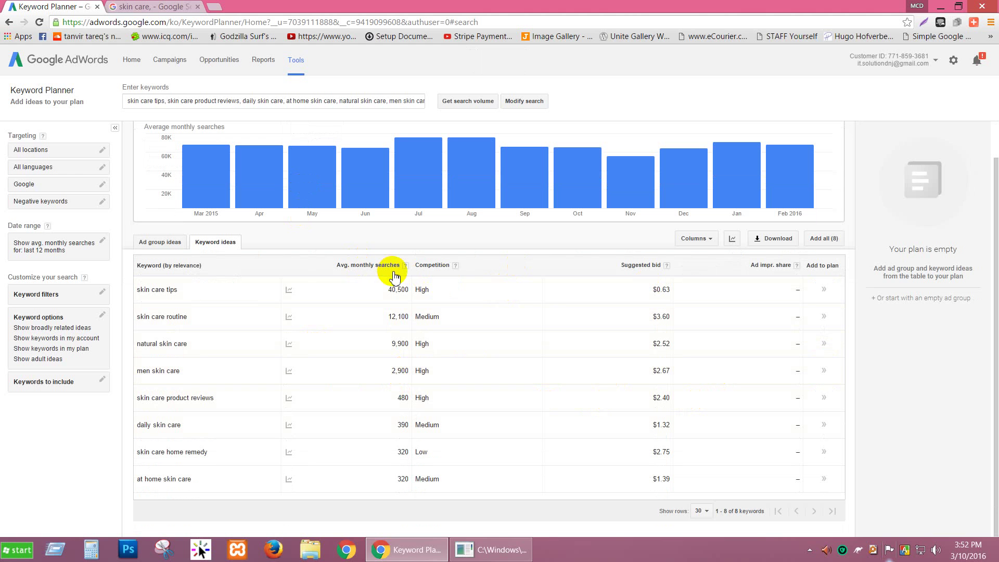
mouse_move(289, 346)
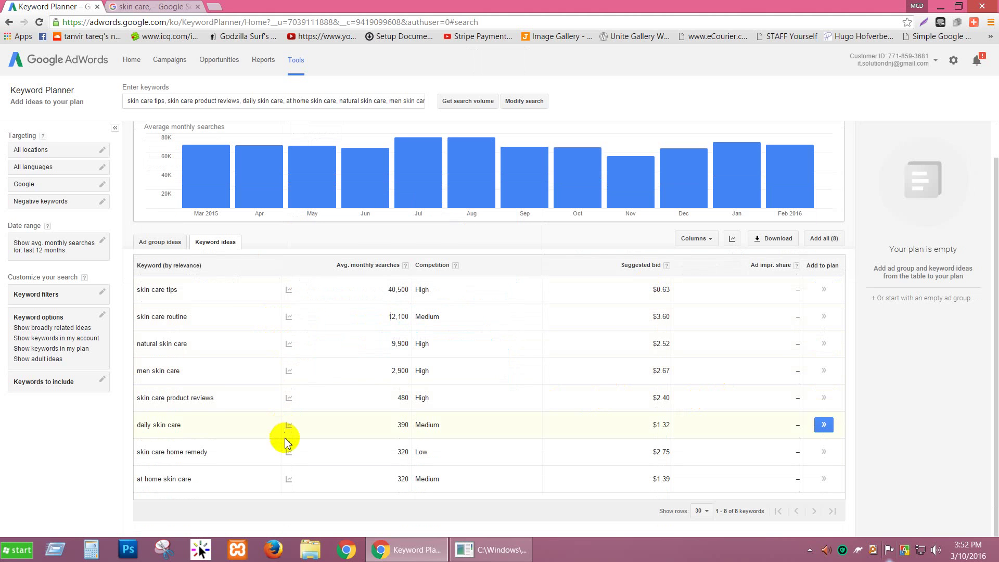
mouse_move(289, 479)
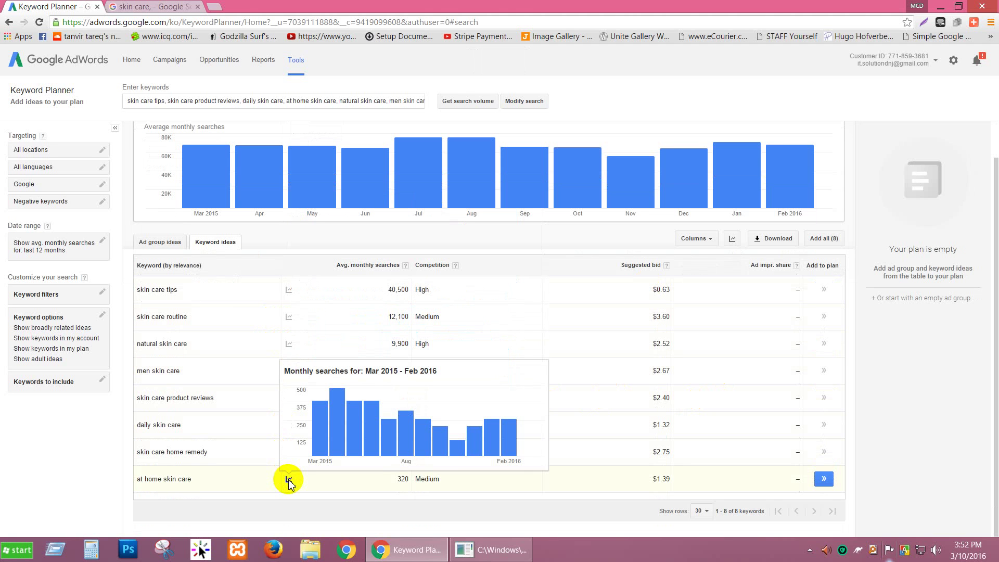
mouse_move(458, 454)
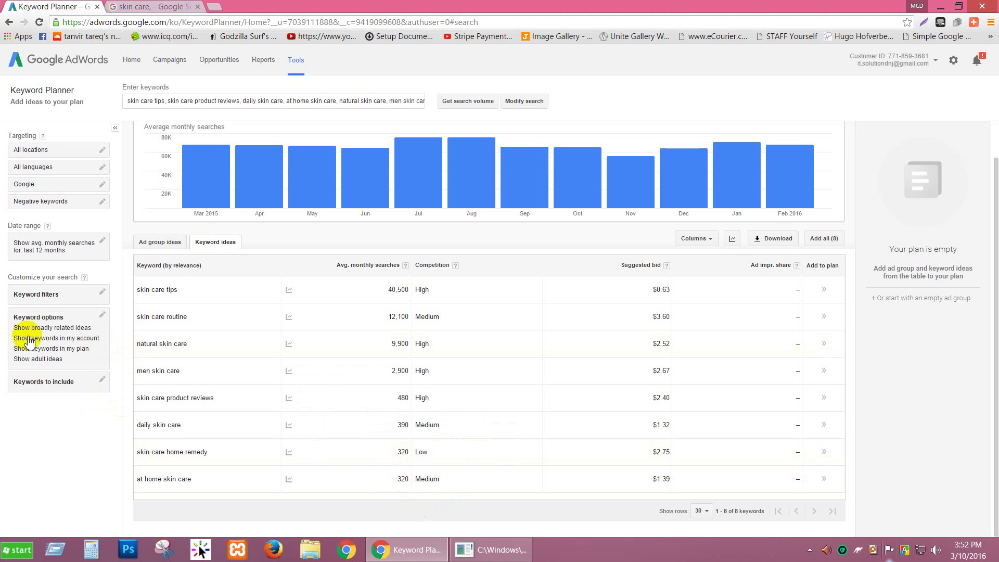
left_click(67, 294)
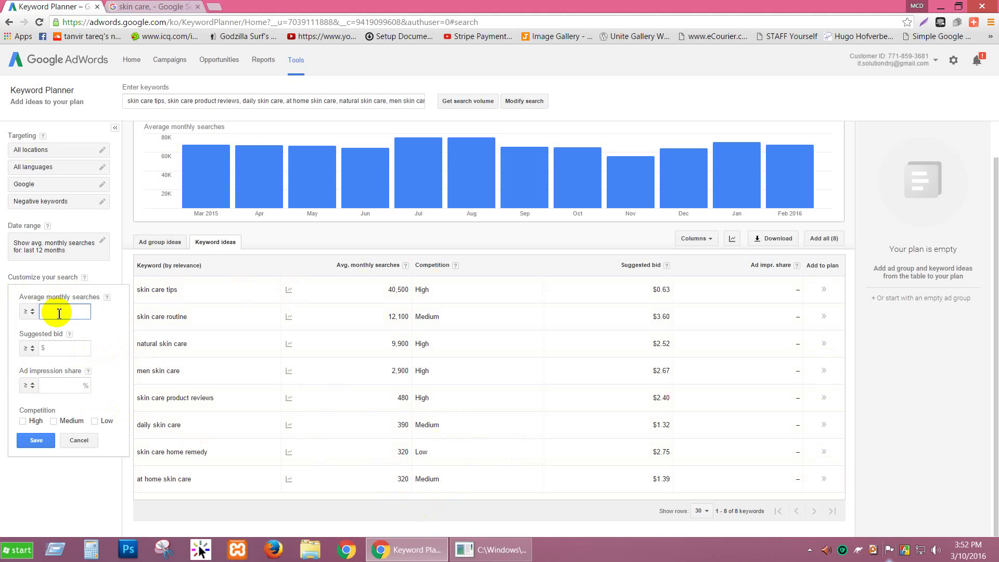
left_click(29, 312)
Filter average monthly searches between 1,000 and 5,000 and save the filter.
left_click(50, 360)
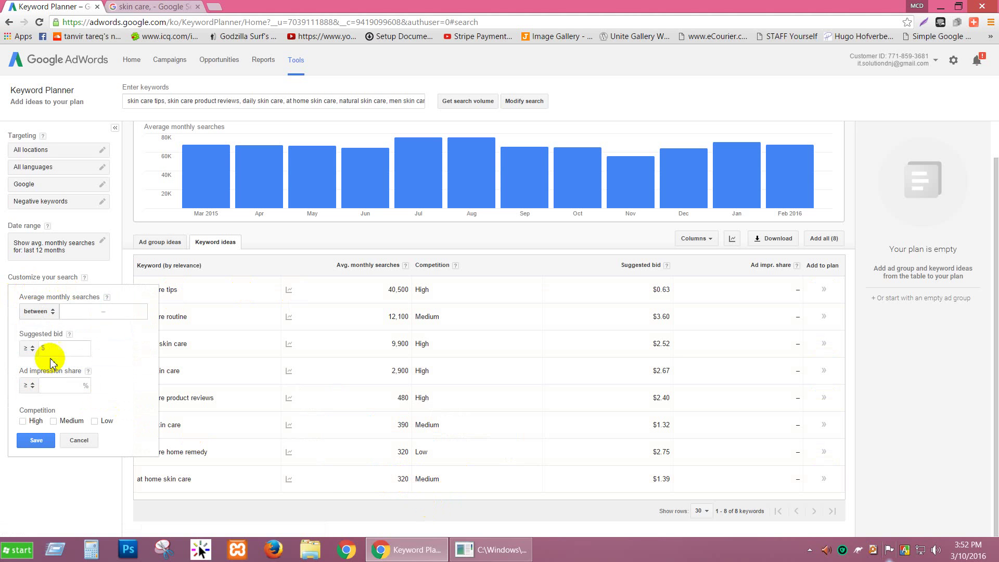
left_click(84, 313)
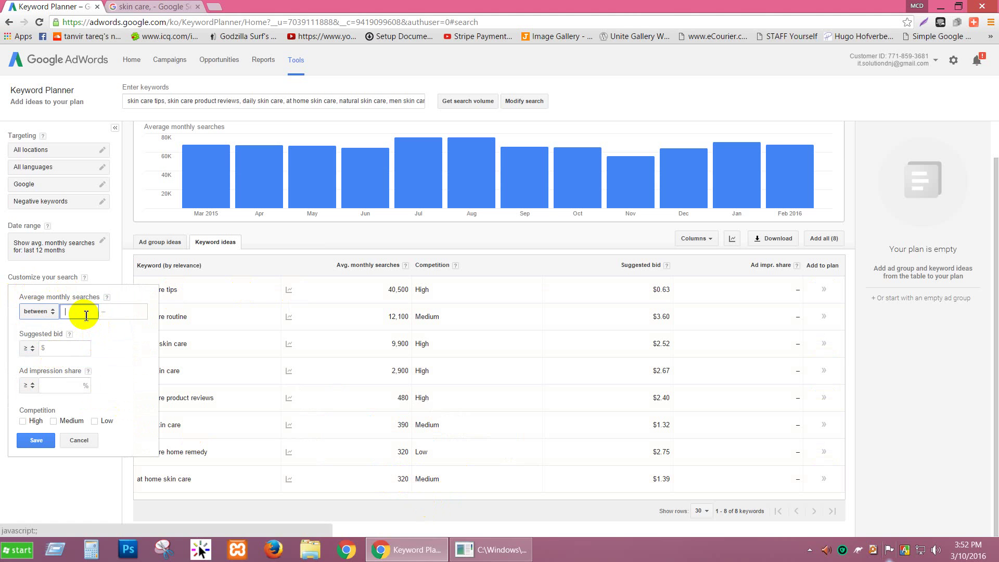
left_click(116, 313)
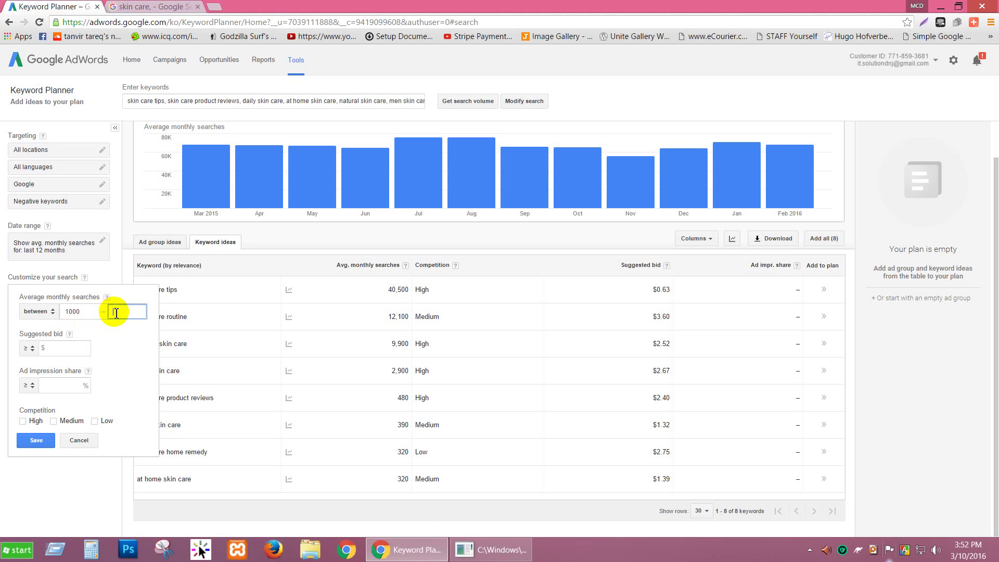
type("5000")
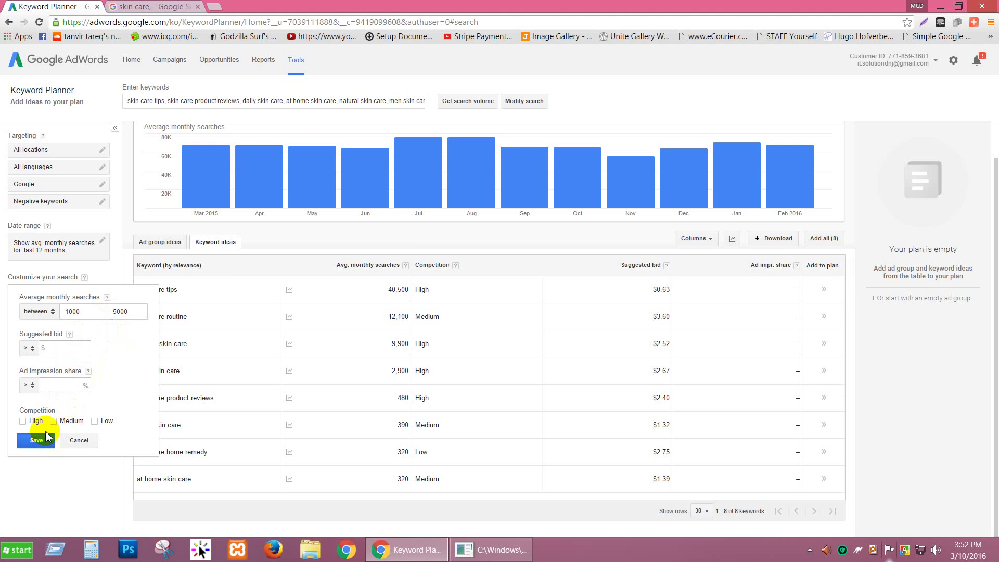
left_click(36, 440)
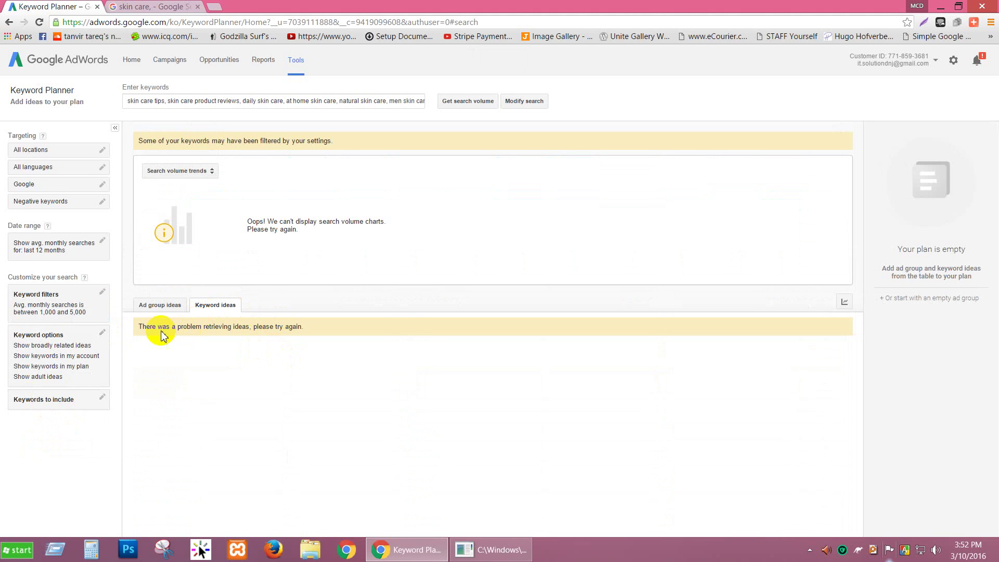
Try a 500 to 5,000 monthly searches filter and retry fetching the keyword results.
left_click(103, 295)
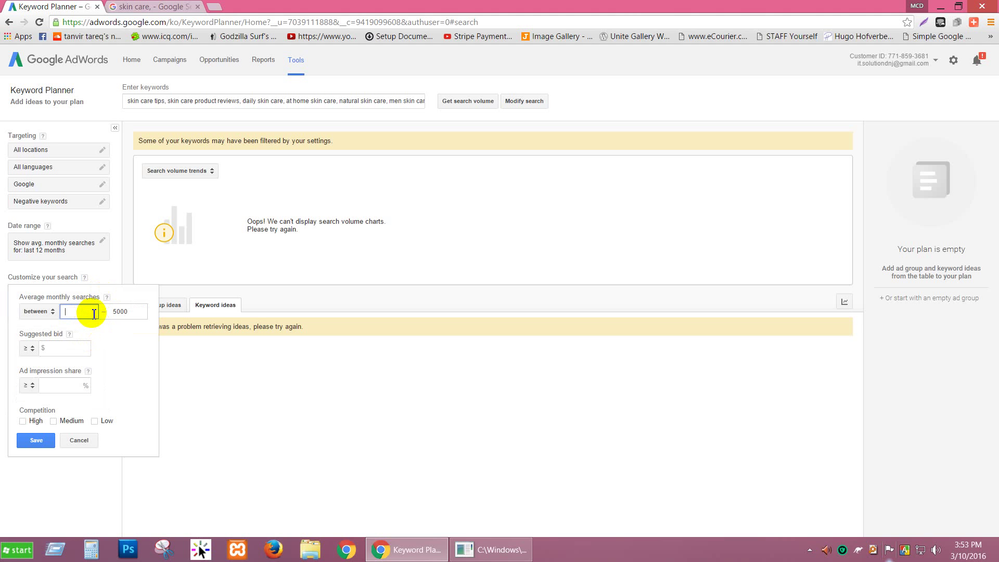
type("500")
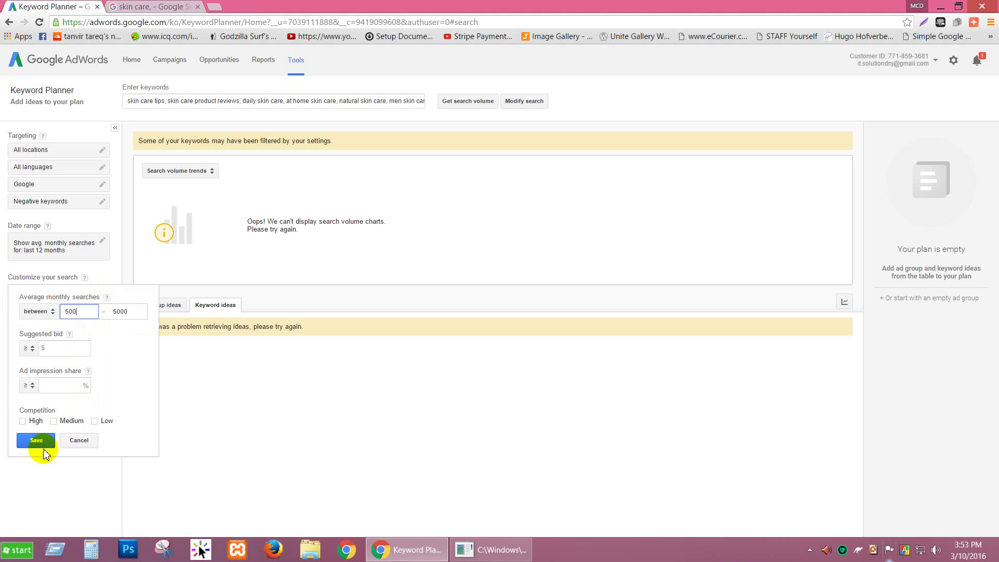
left_click(258, 371)
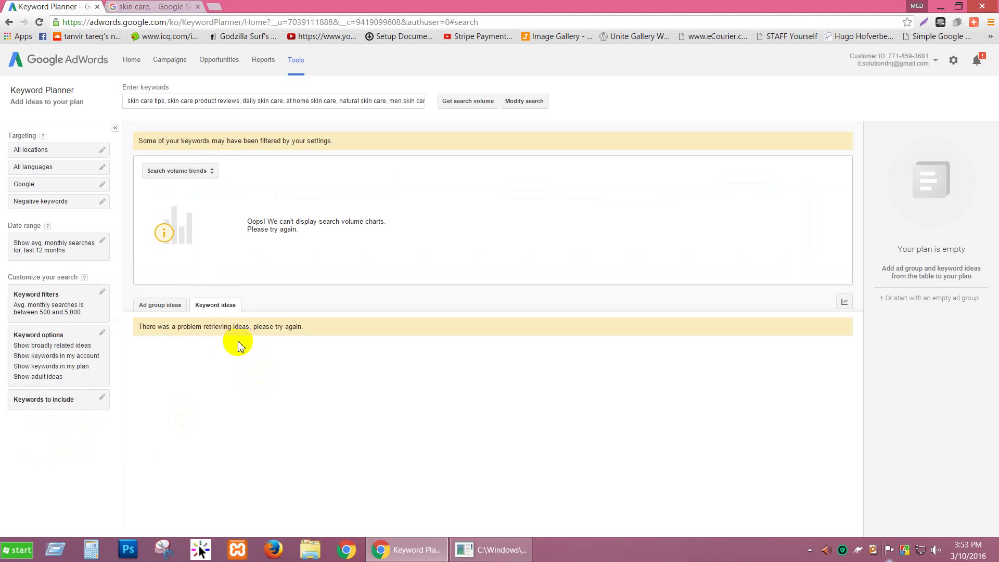
left_click(102, 292)
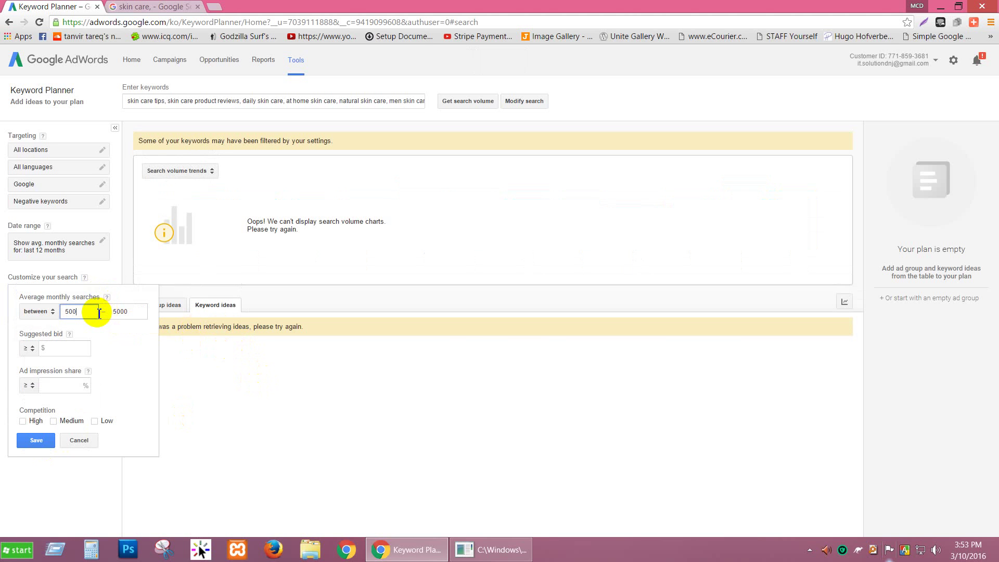
key("BackSpace")
key("BackSpace")
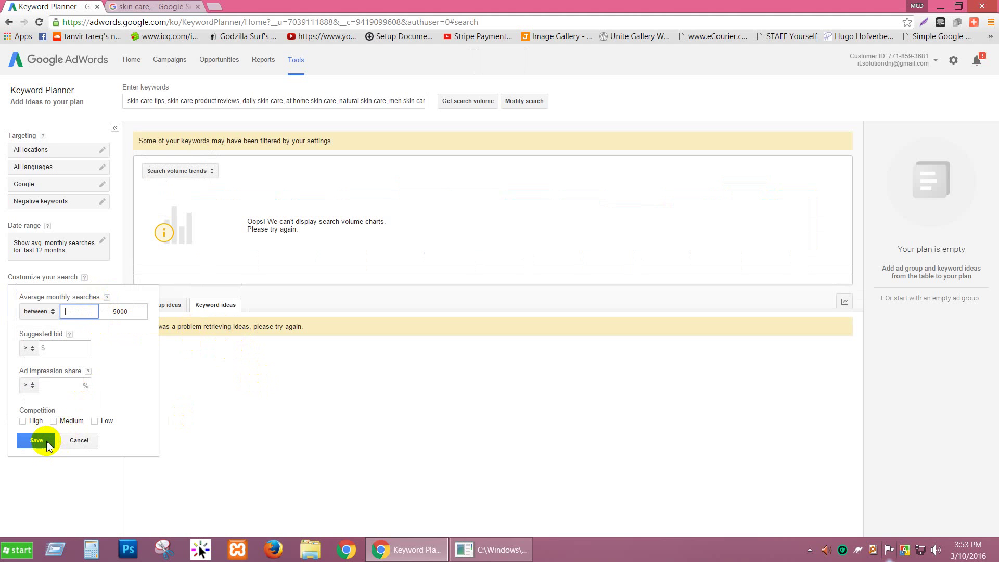
left_click(37, 441)
left_click(89, 314)
type("10")
left_click(36, 465)
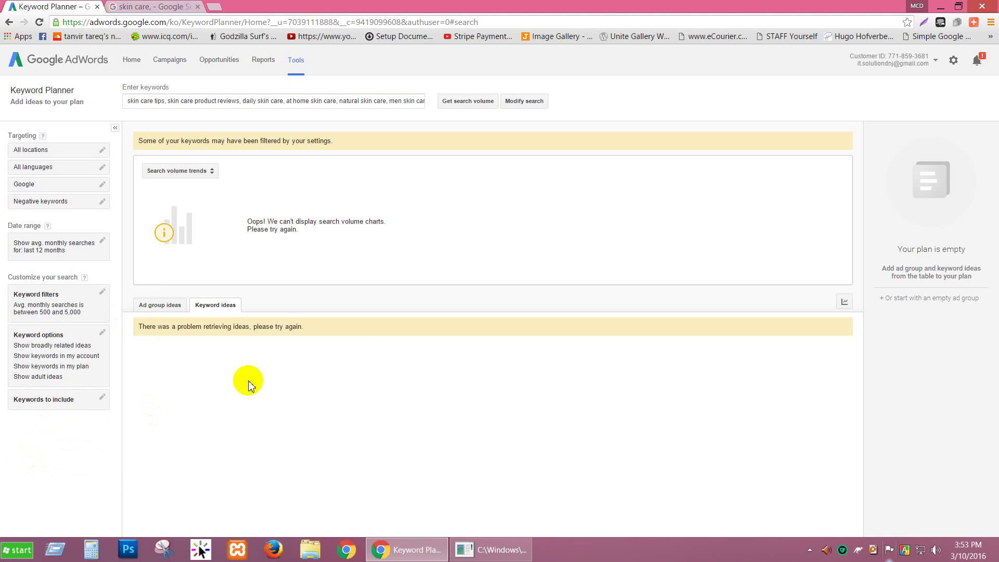
left_click(451, 101)
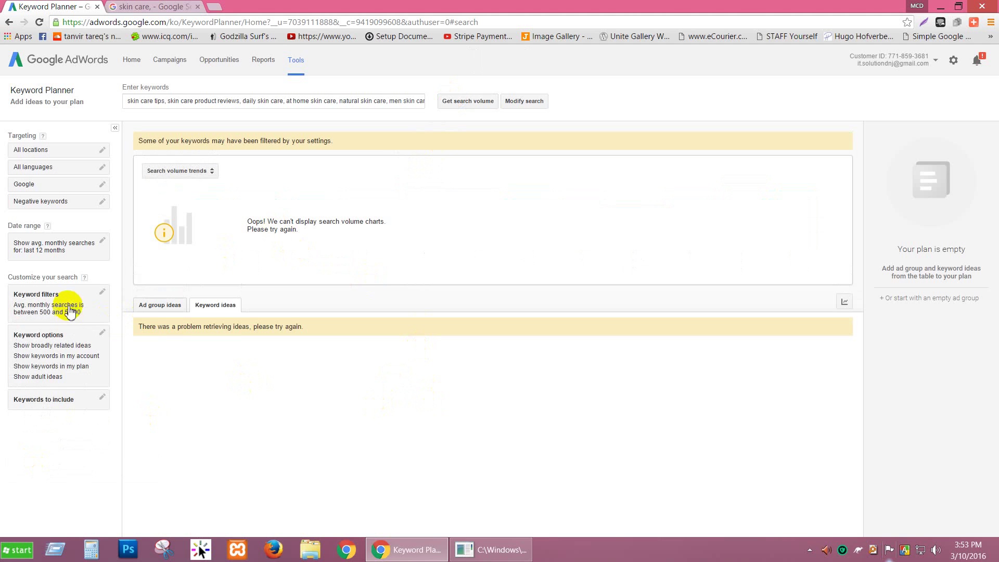
Replace the range with a filter of average monthly searches ≥ 1000 and save it.
left_click(102, 292)
double_click(72, 312)
key("BackSpace")
left_click(103, 311)
key("BackSpace")
key("BackSpace")
key("BackSpace")
key("BackSpace")
left_click(47, 315)
left_click(63, 329)
left_click(61, 316)
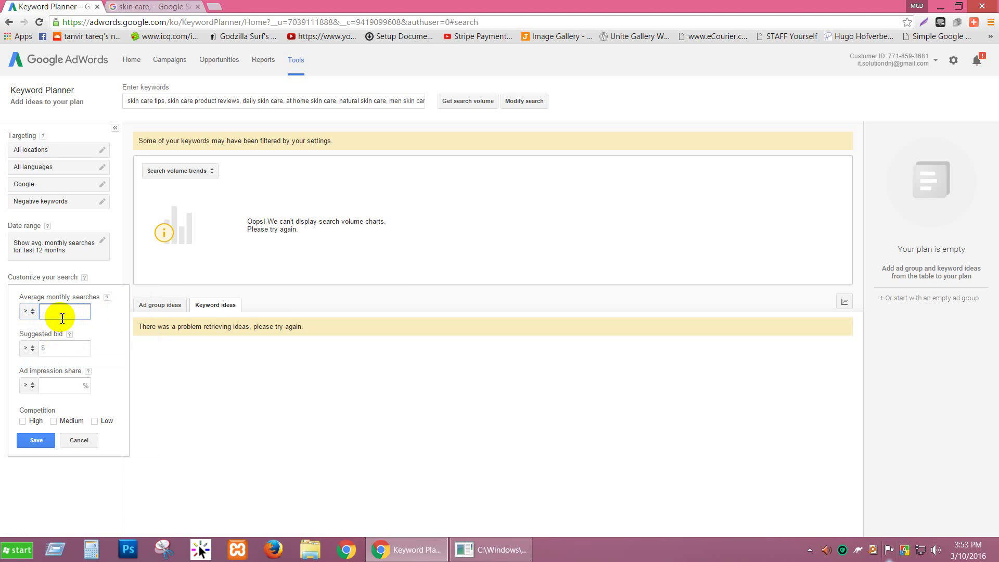
type("1000")
left_click(34, 440)
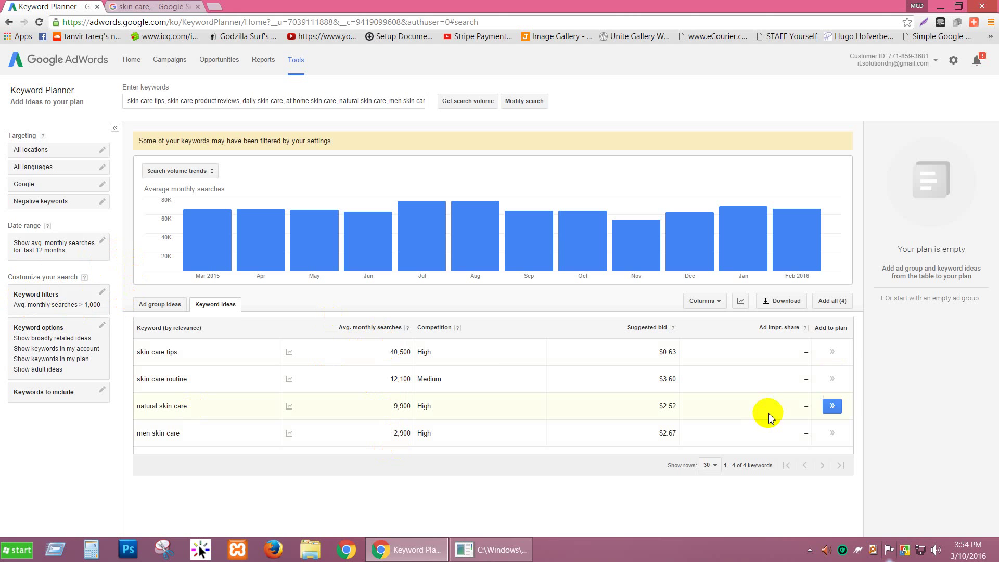
Review the Keyword options and the ≥1000 monthly searches filter, leaving both unchanged.
left_click(99, 327)
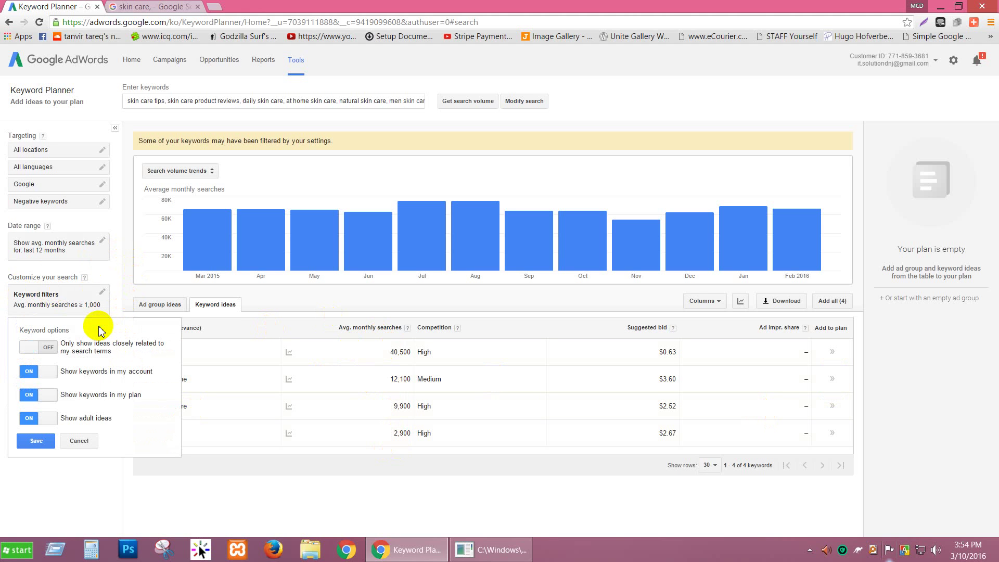
left_click(79, 440)
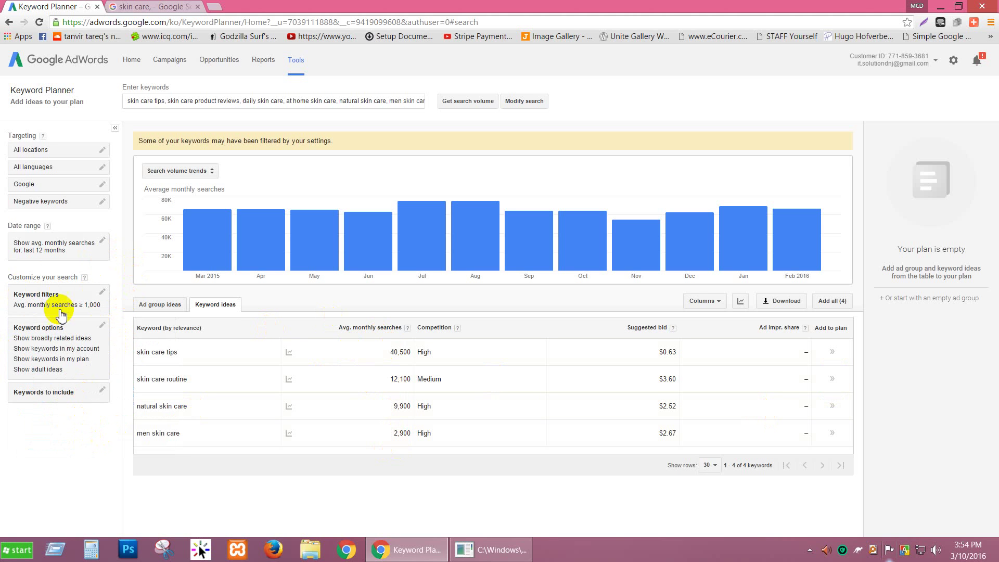
left_click(102, 293)
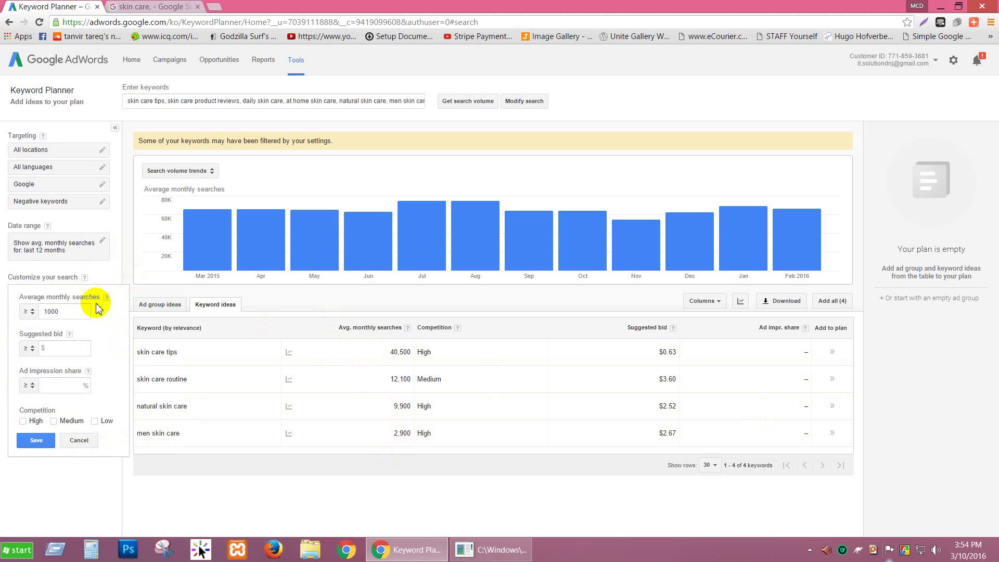
left_click(79, 440)
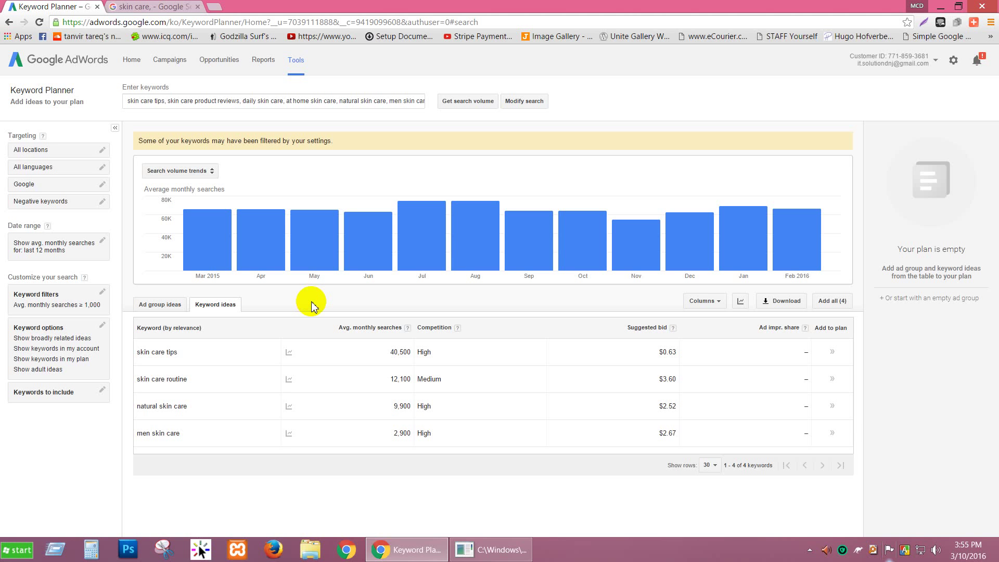
Select the 40,500 volume and the 'skin care tips' keyword, then return to the Google search.
left_click_drag(390, 353, 412, 362)
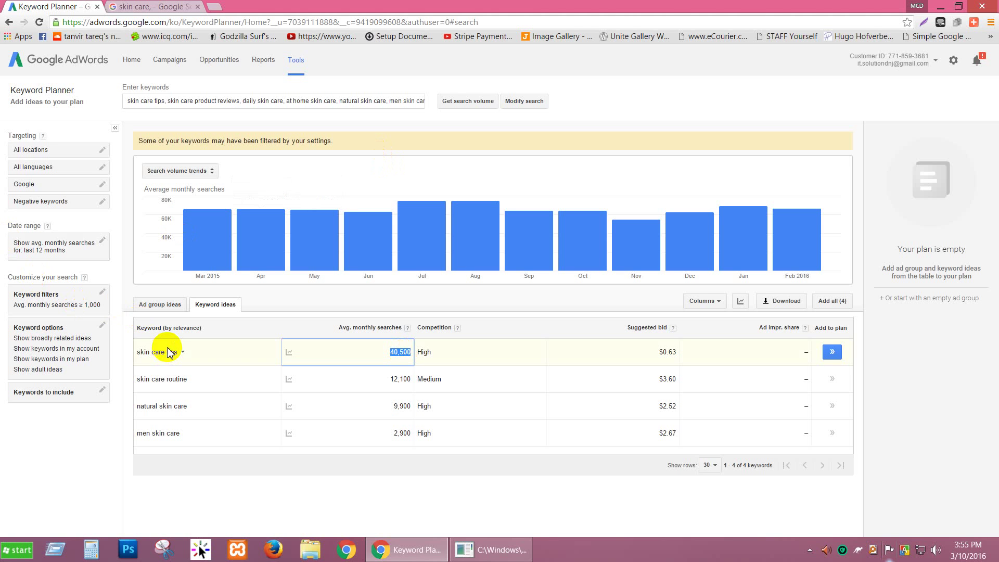
left_click_drag(179, 353, 135, 352)
key("ctrl+c")
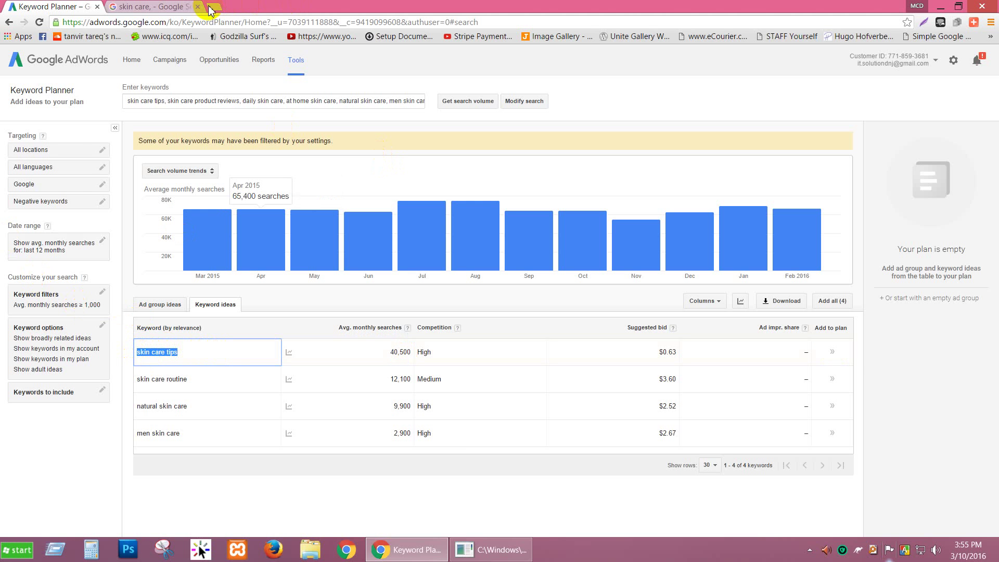
left_click(190, 8)
Search Google for 'skin care tips' by pasting it over the old skin care query.
scroll(177, 78, "up", 8)
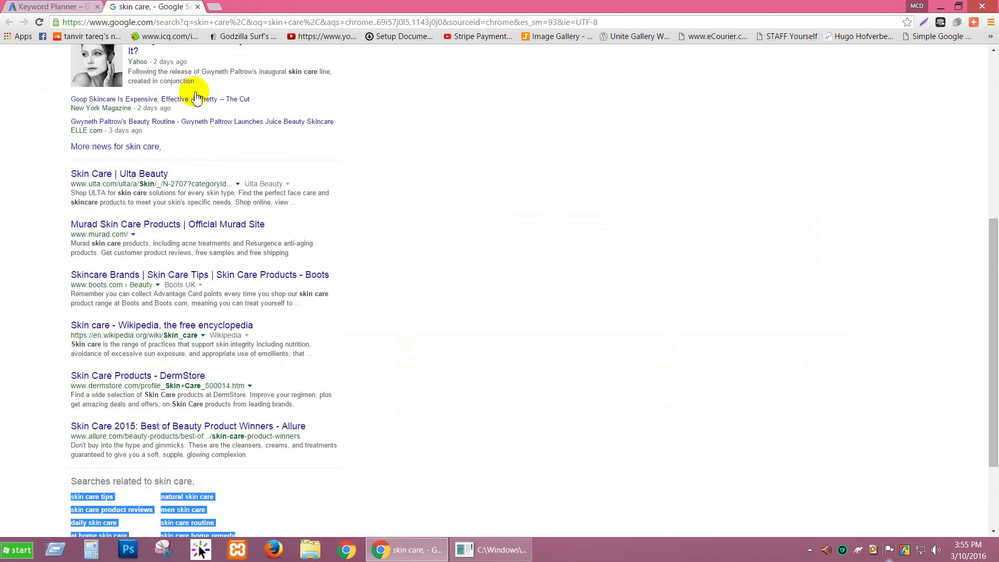
left_click_drag(167, 61, 66, 69)
key("ctrl+v")
key("Return")
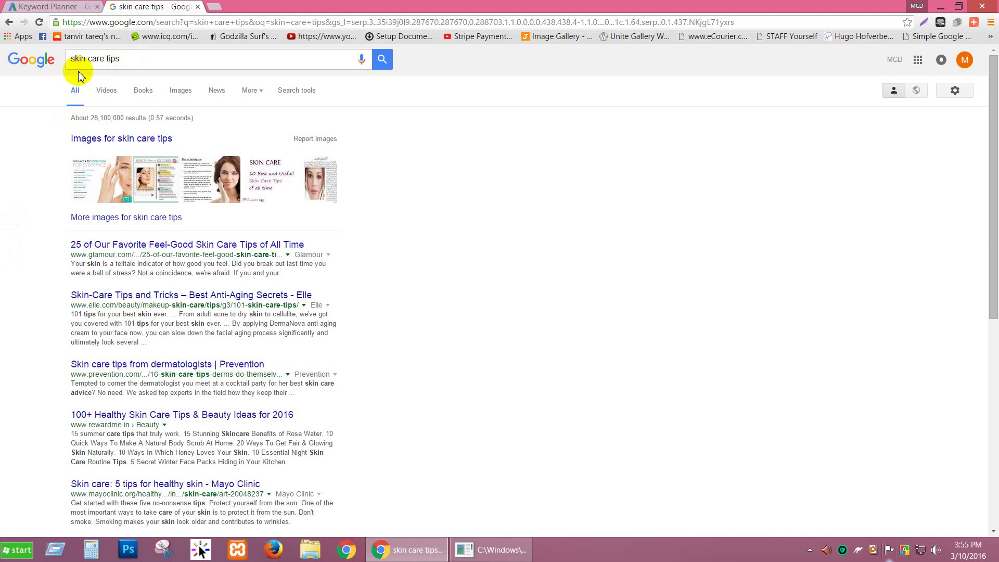
Scroll through the skin care tips results, dismissing the query suggestions along the way.
scroll(128, 300, "down", 1)
scroll(128, 302, "down", 5)
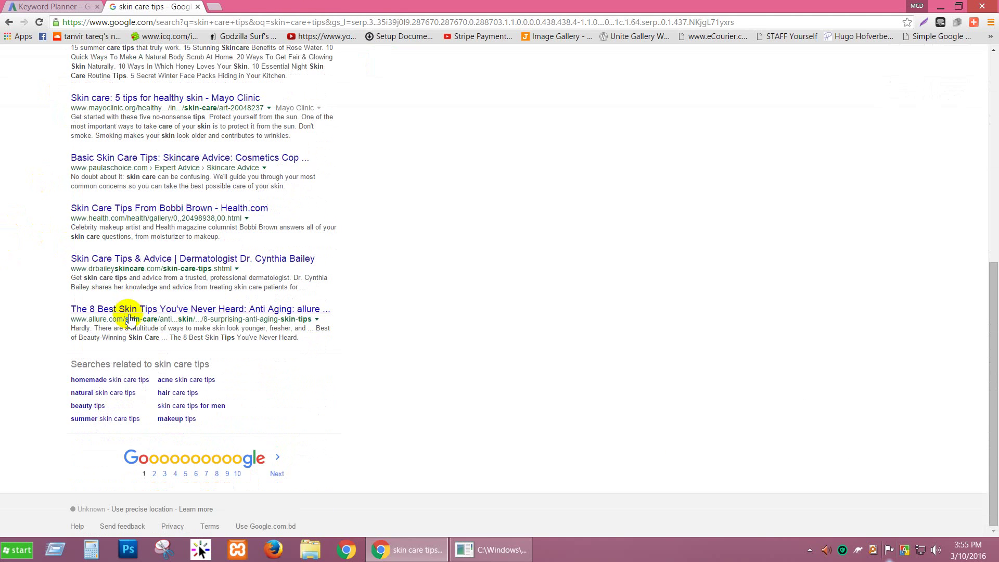
scroll(150, 278, "up", 7)
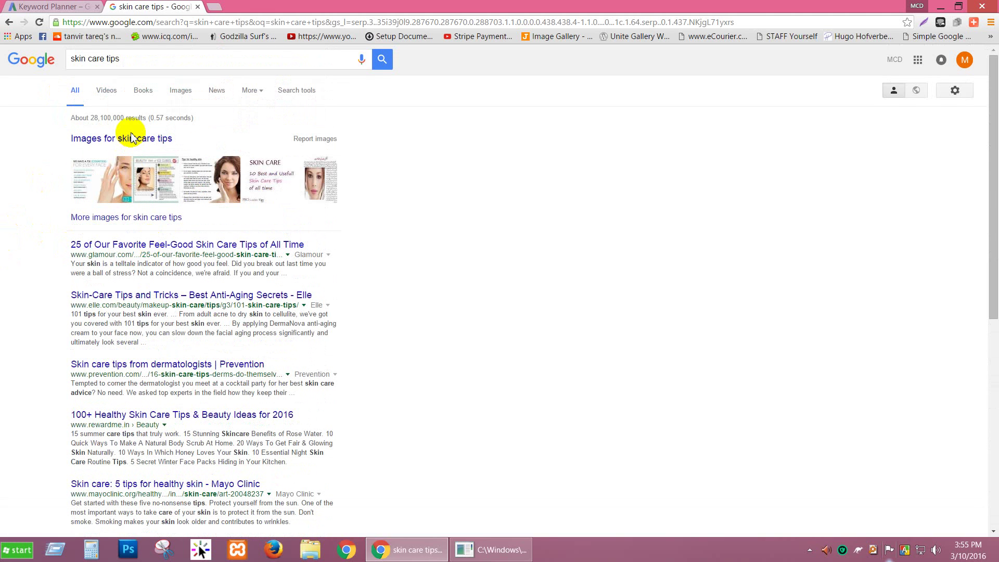
left_click(104, 60)
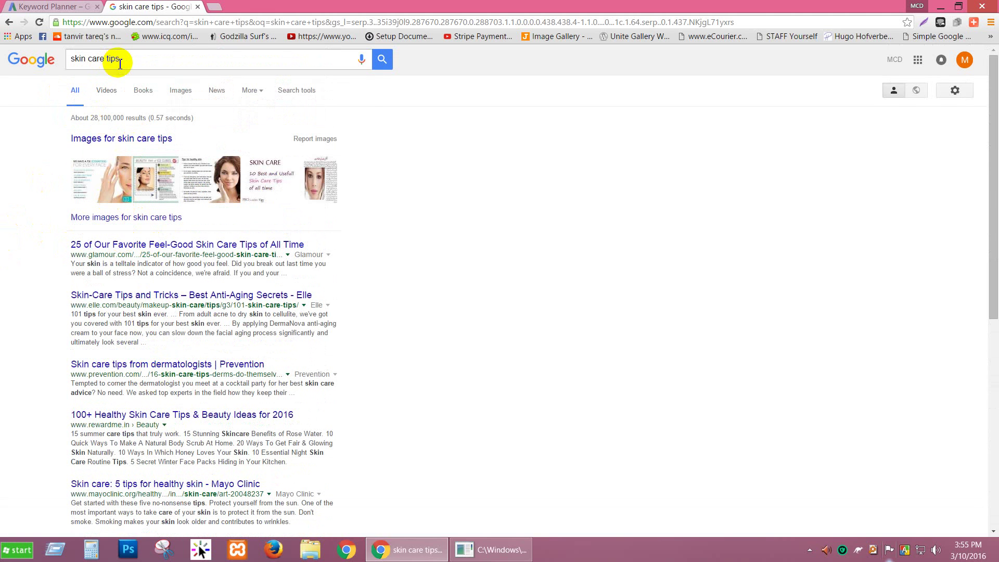
left_click(32, 119)
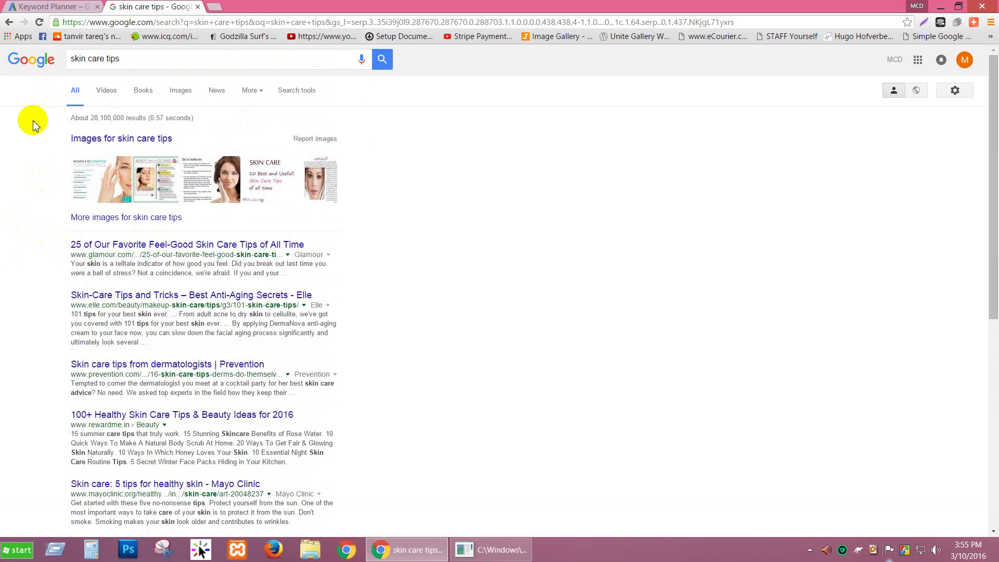
scroll(21, 273, "down", 7)
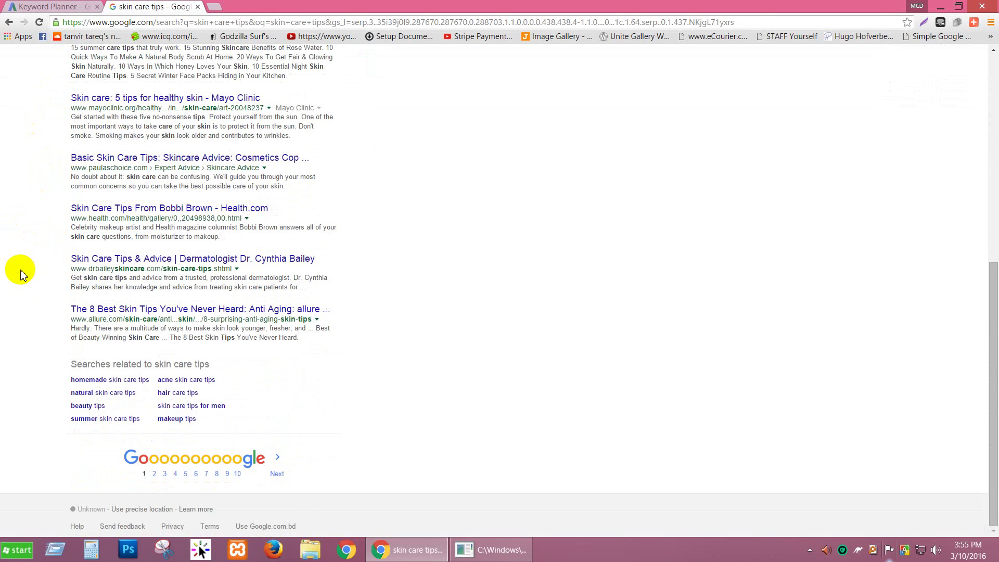
scroll(21, 274, "up", 7)
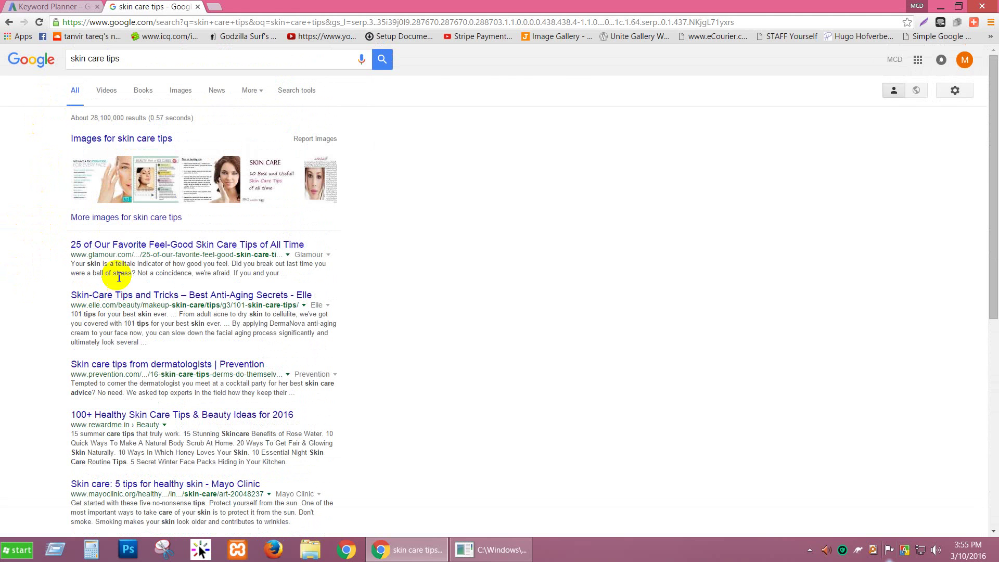
scroll(127, 314, "down", 7)
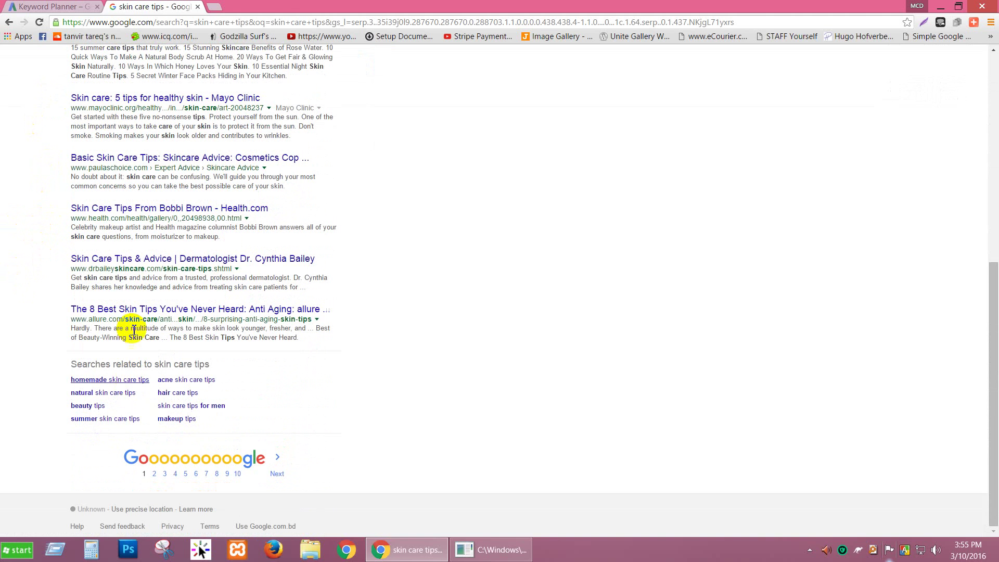
scroll(127, 312, "up", 7)
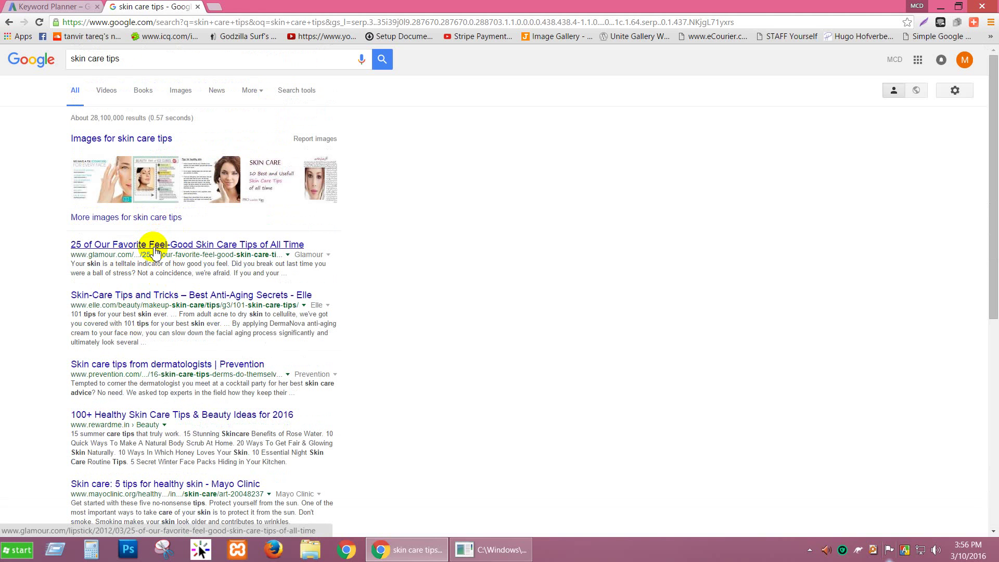
scroll(155, 252, "down", 8)
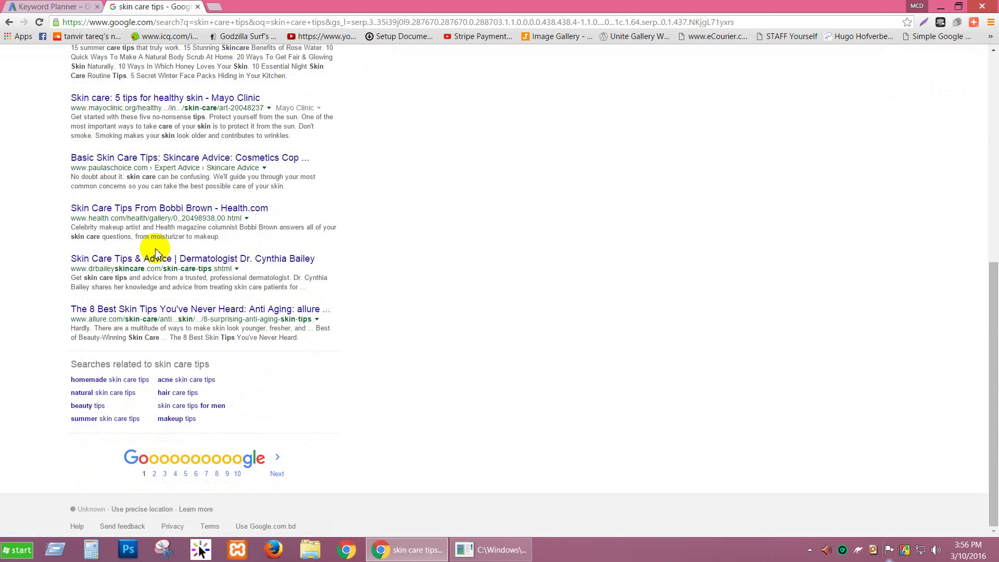
scroll(155, 252, "up", 7)
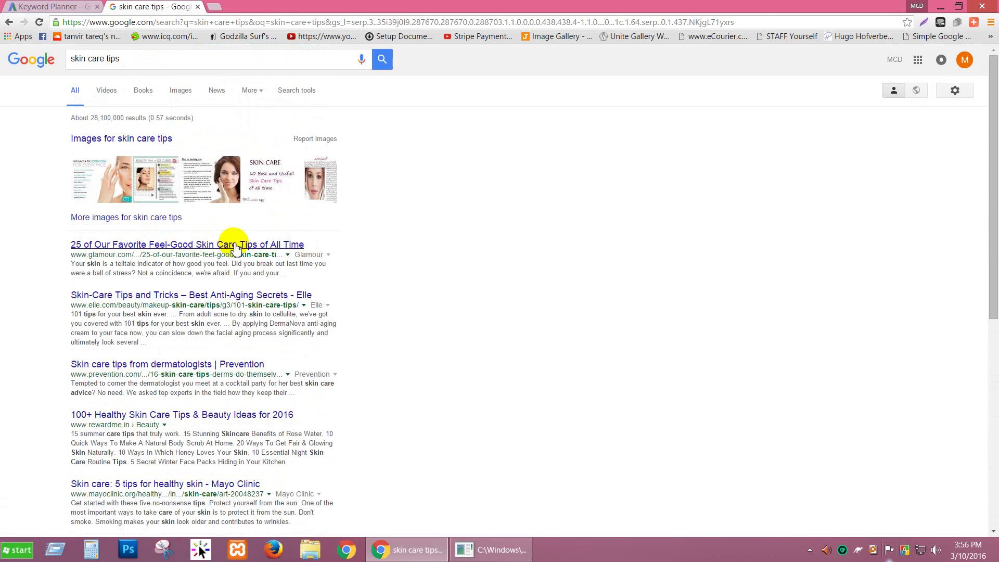
Compare with the Keyword Planner results, recheck the search results, then minimize Chrome.
left_click(83, 7)
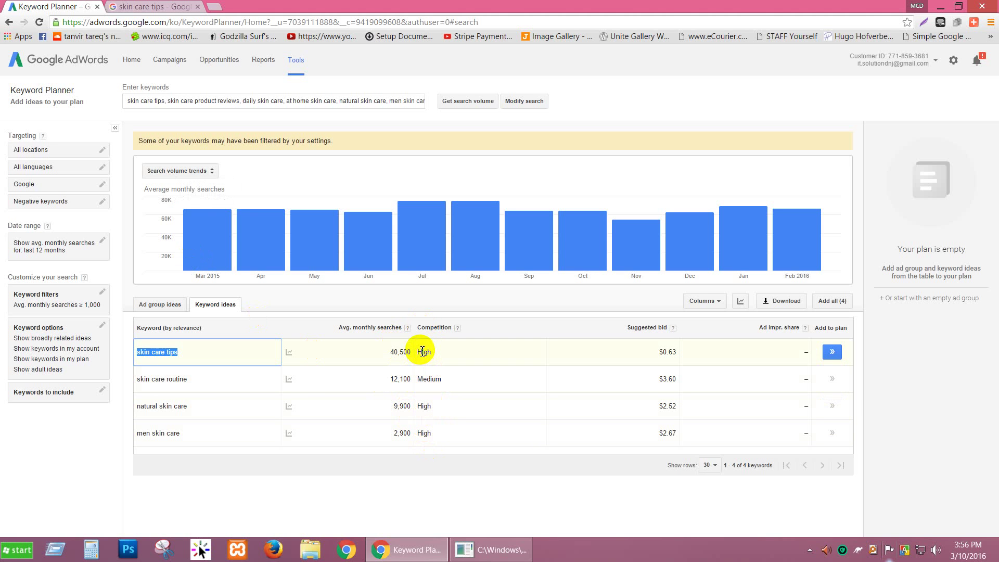
left_click(154, 7)
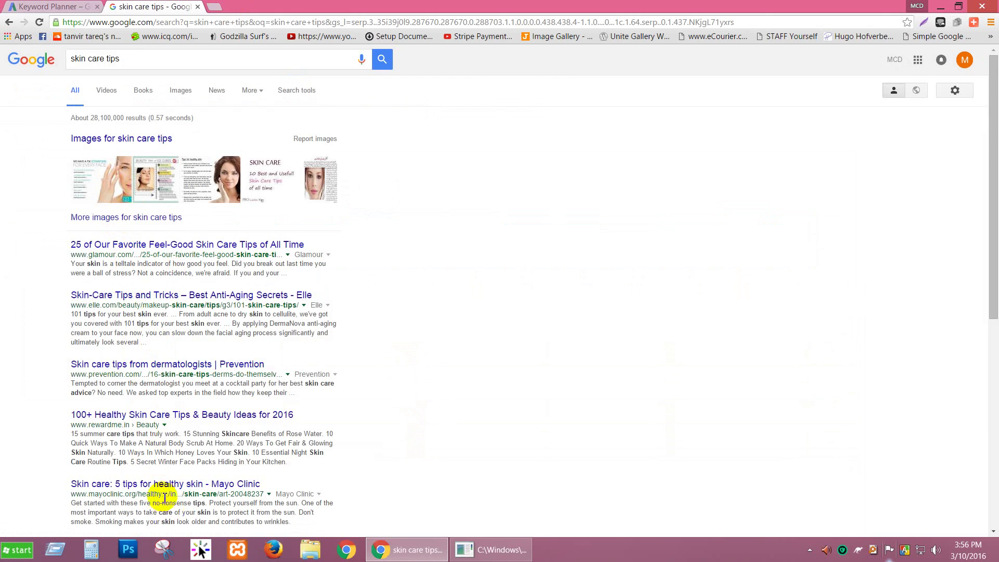
scroll(184, 382, "down", 7)
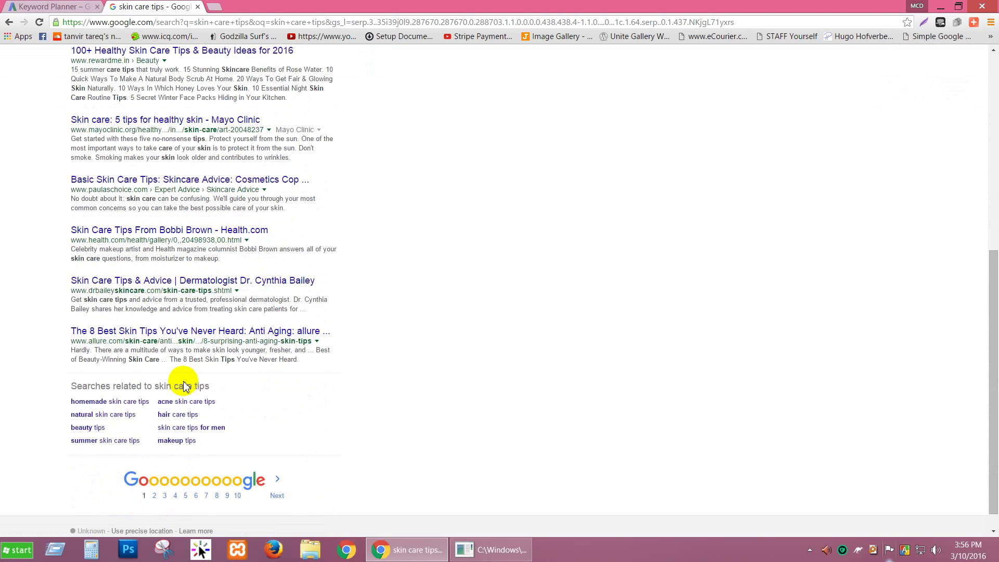
scroll(186, 386, "up", 3)
scroll(185, 386, "up", 4)
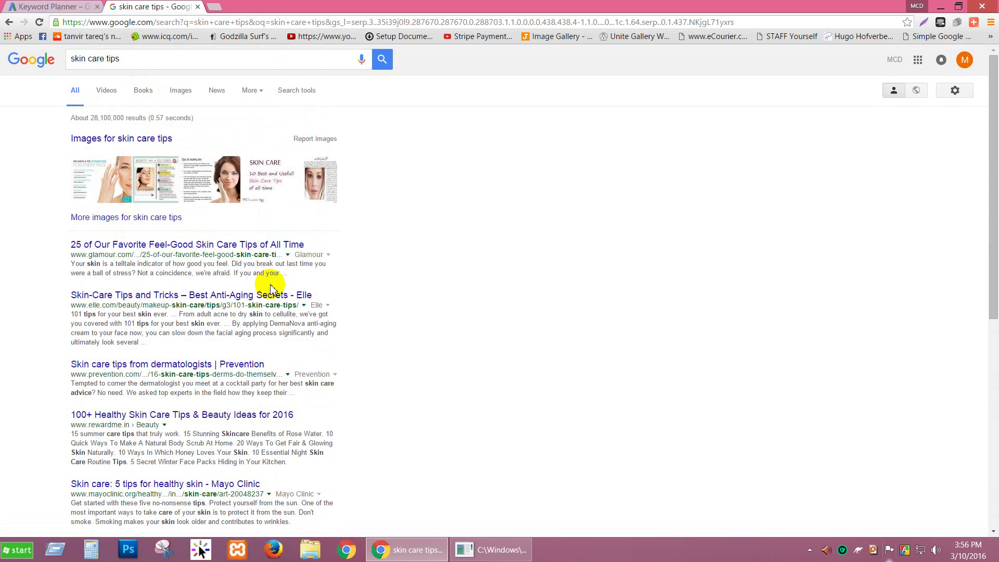
right_click(270, 267)
left_click(416, 179)
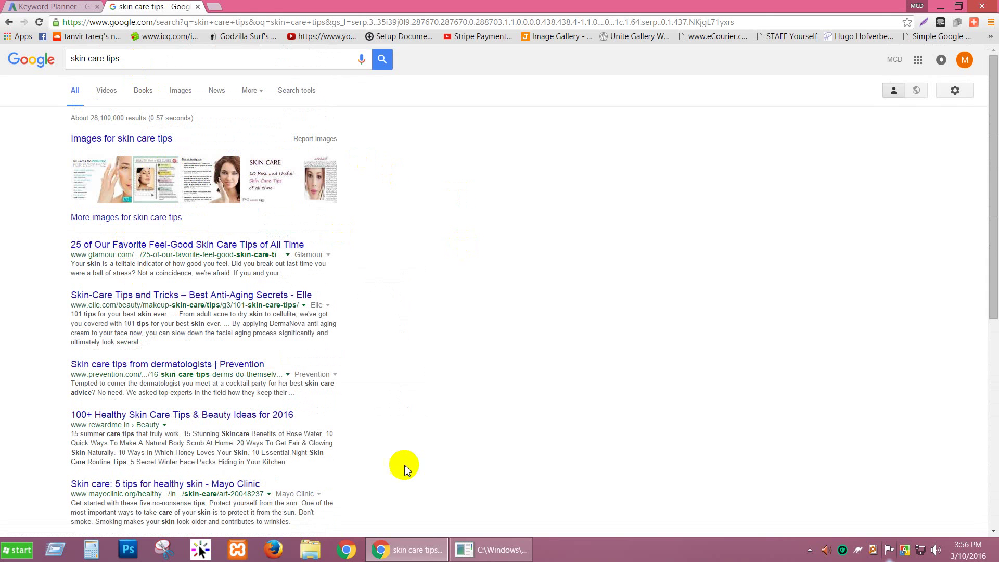
left_click(940, 6)
Create 'New Microsoft Office Word Document.docx' on the desktop and open it blank in Word.
right_click(275, 158)
mouse_move(306, 272)
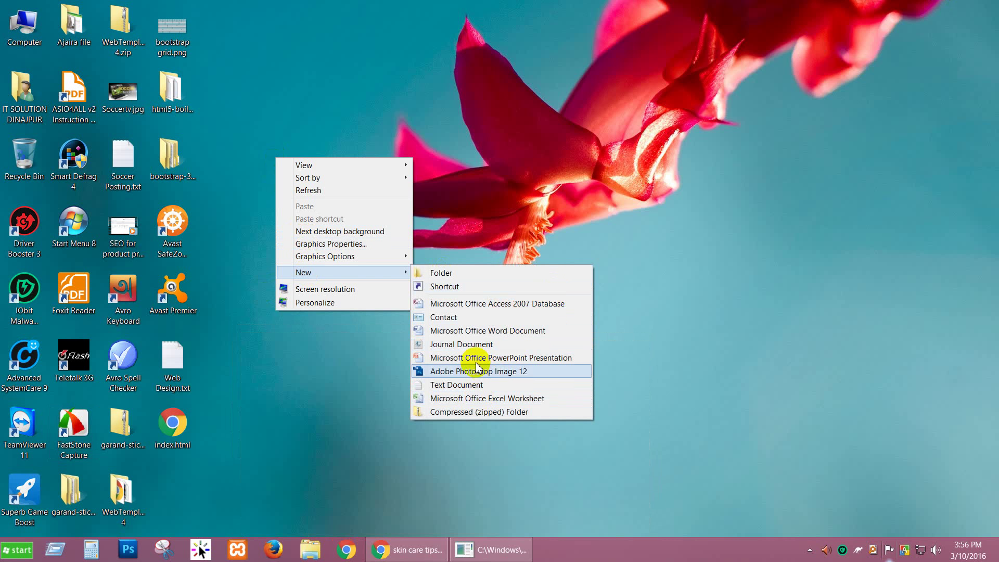
left_click(474, 331)
left_click(265, 156)
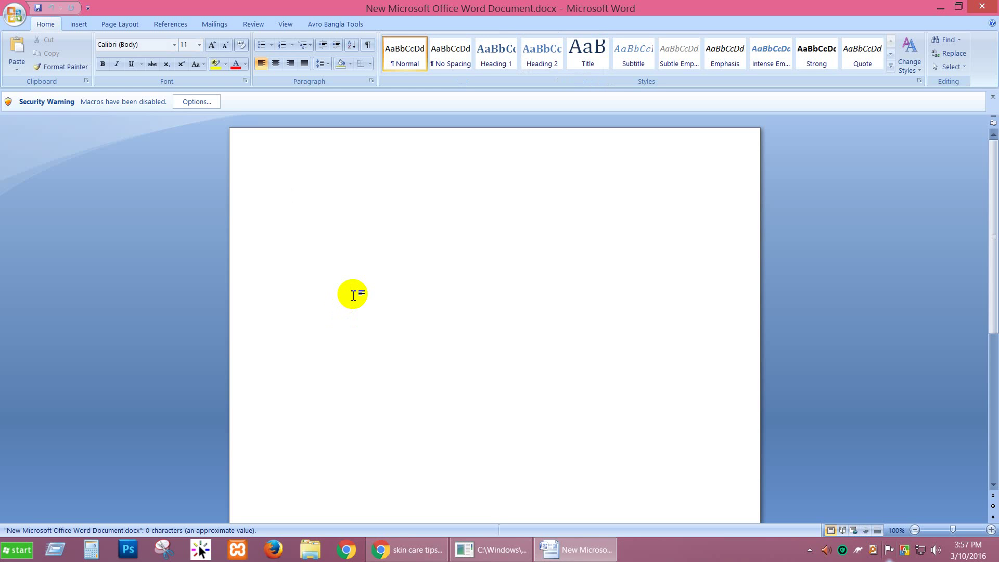
Type the heading 'Competitor facts to know when analysis a keyword'.
type("Competitor")
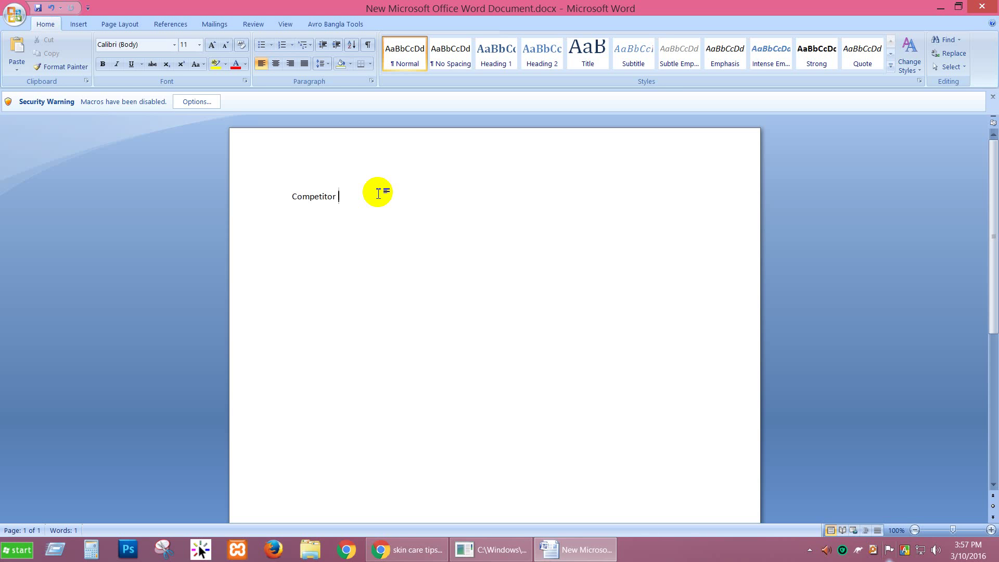
type("facts to know")
type("when analysis a keywor")
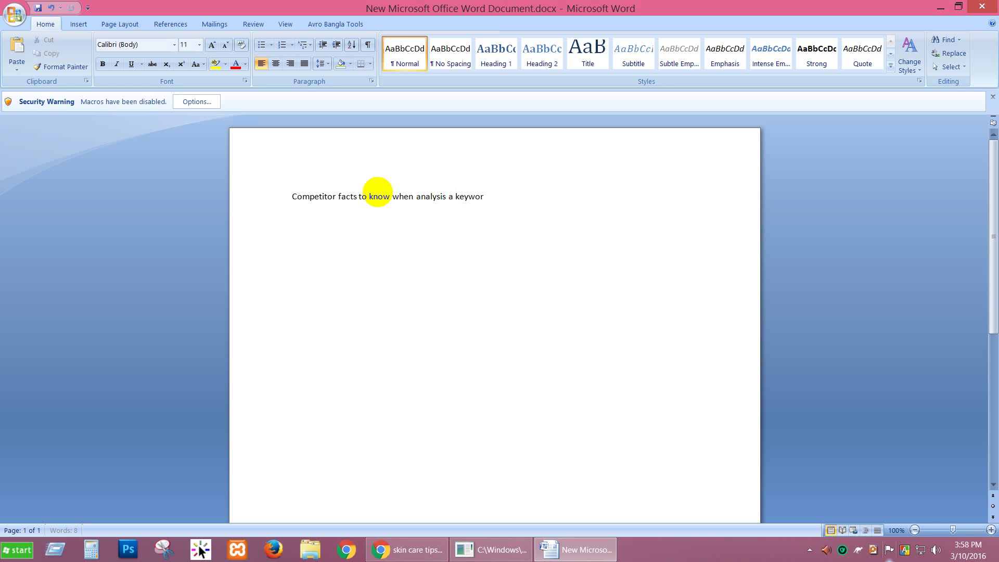
type("d")
key("Return")
Start a numbered list with Exact keyword in title, Root Domain and Page Authority.
type("1.")
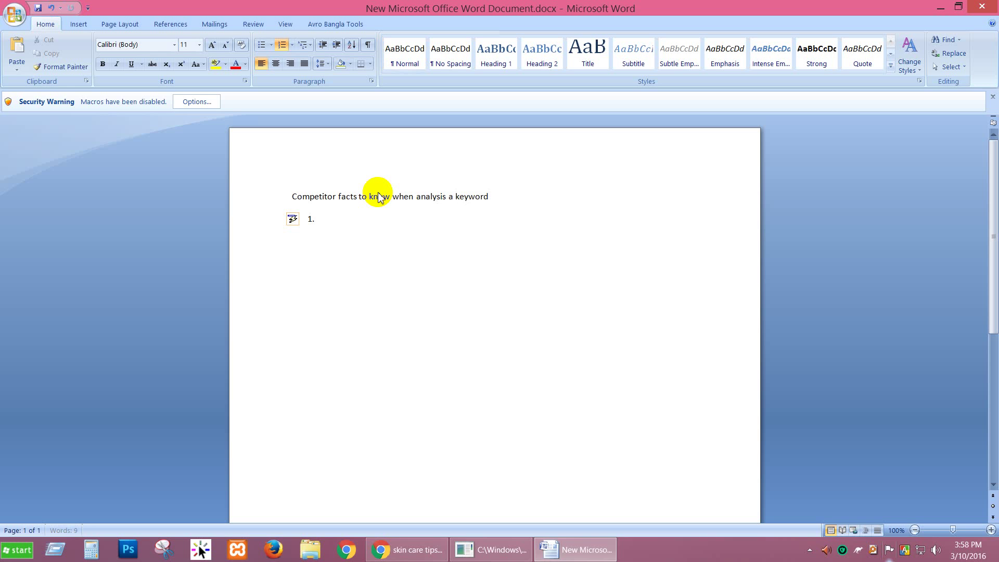
type(" Exact keyword in title")
key("Return")
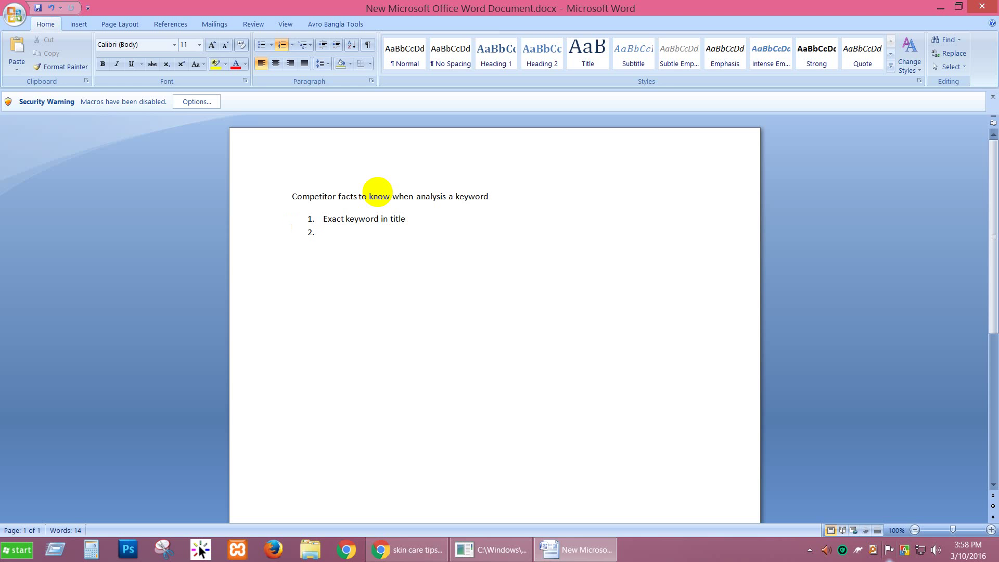
type("Root")
type("Domain")
key("Return")
type("Page Authority")
key("Return")
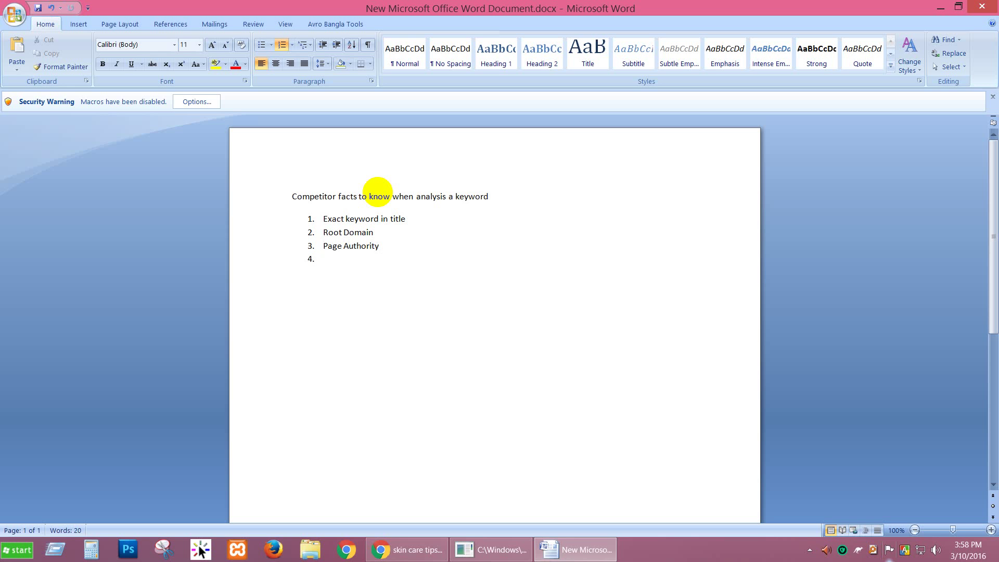
Add list items '# of Backlink' and 'Page Rank'.
type("Backlink")
key("Left")
key("Left")
key("Left")
key("Left")
key("Left")
key("Home")
type("# of")
key("Right")
key("Right")
key("Right")
key("Right")
key("Right")
key("Right")
key("Right")
key("Right")
key("Return")
type("Page")
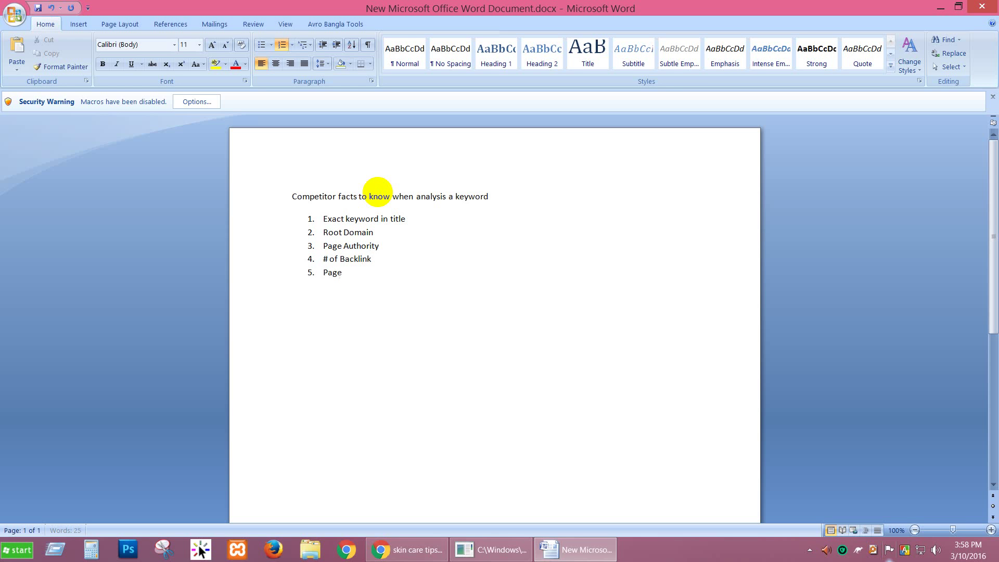
type(" Rank")
key("Return")
Add list items Domain Authority, Similar Site and Ecommerce site.
type("Domain Authority")
key("Return")
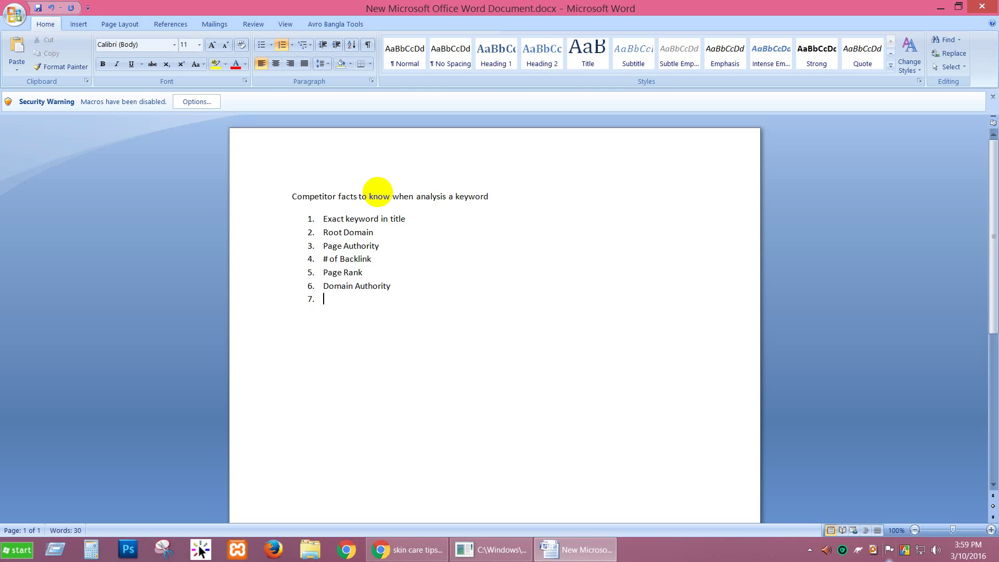
type("Similar Sir")
key("BackSpace")
key("BackSpace")
type("ite")
key("Return")
type("Ecommer")
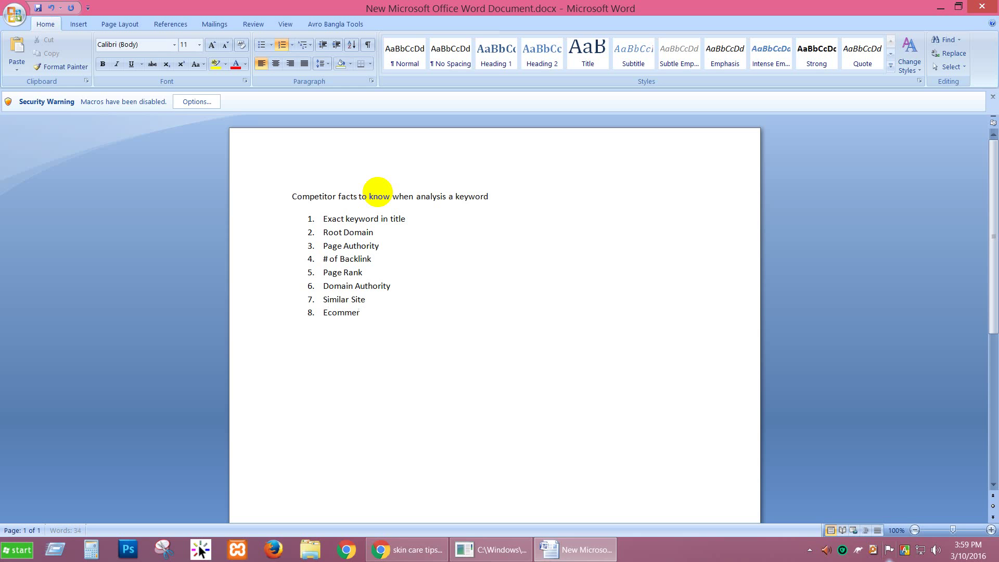
type("ce site")
key("Return")
Add 'weak site' and 'Dynamic or User Genetarated Page/content', end the numbering, and save.
type("weak site")
key("Return")
type("Dynamic Site")
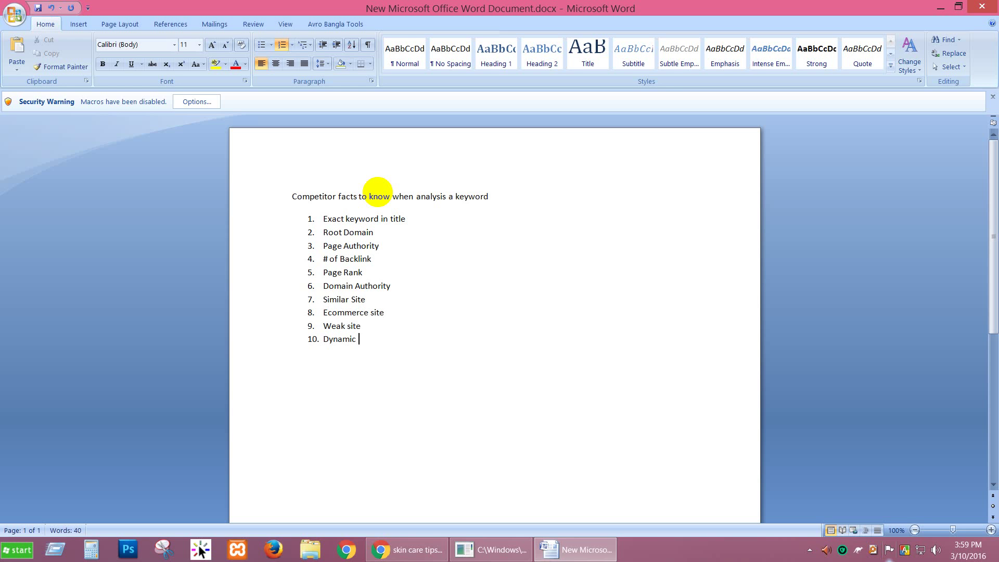
key("BackSpace")
key("BackSpace")
key("BackSpace")
key("BackSpace")
type("o")
type("r Us")
type("er Geneta")
type("rated  ")
type("Pa")
type("ge/")
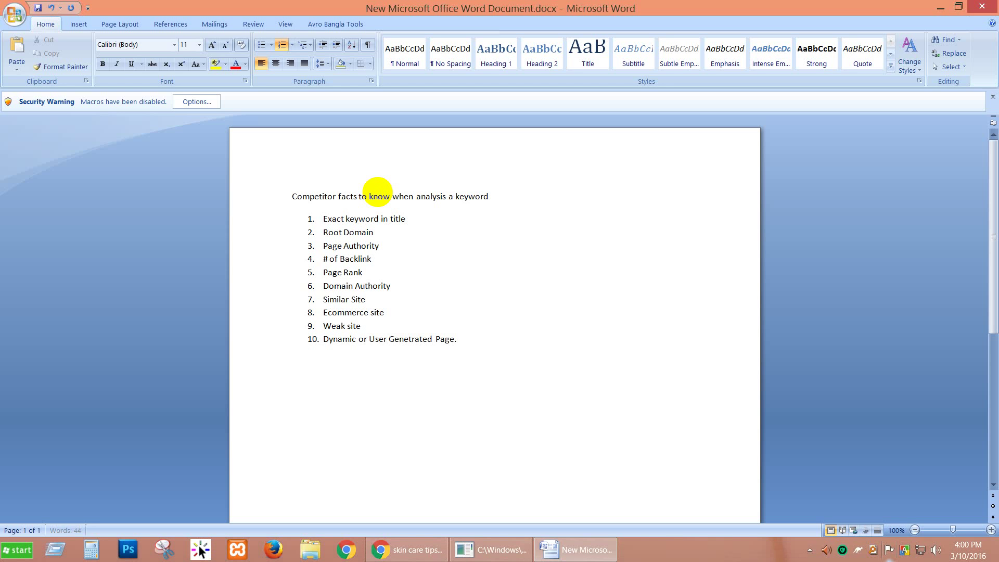
type("content")
key("Return")
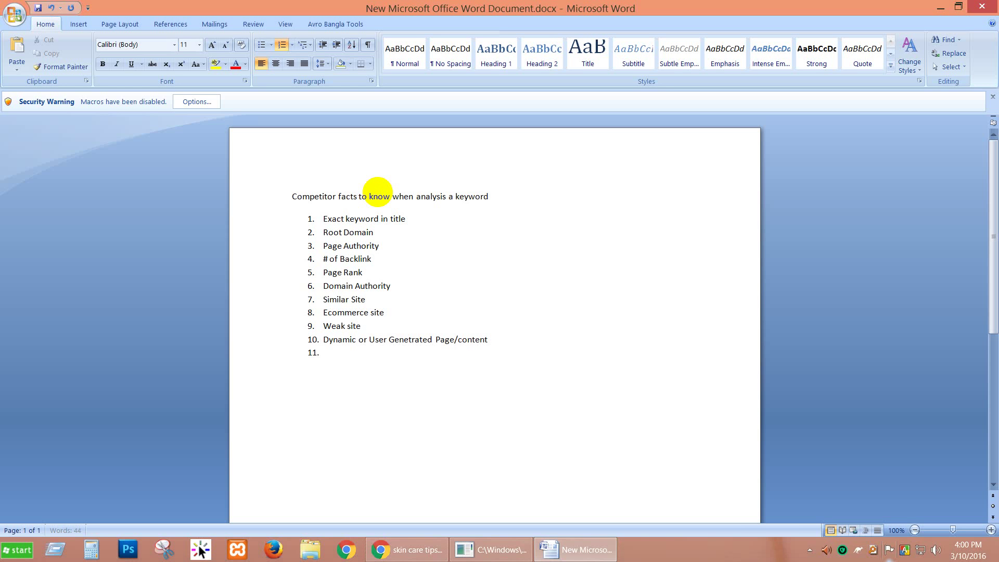
key("BackSpace")
key("ctrl+s")
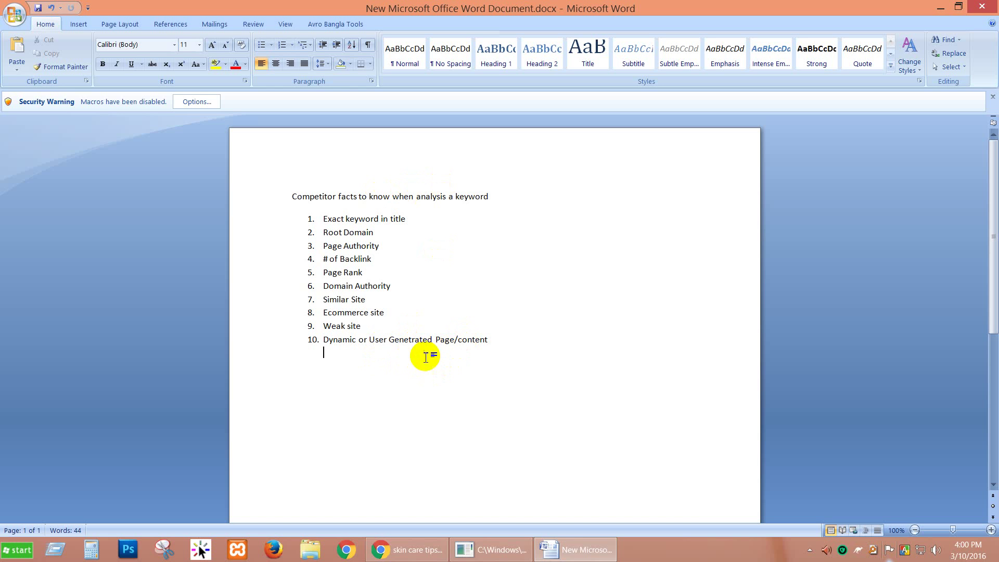
Correct item 10's misspelling to 'Generated', leaving an empty unnumbered line below the list.
left_click(411, 340)
key("BackSpace")
key("End")
key("Return")
key("BackSpace")
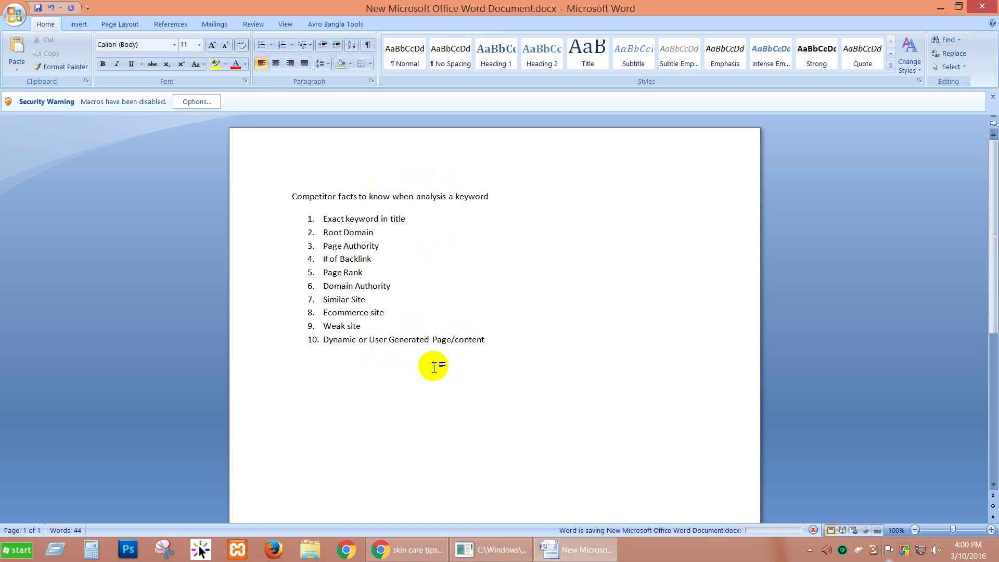
Highlight the heading and list, then Page Rank and items 3 to 6 while explaining them.
left_click_drag(465, 372, 295, 202)
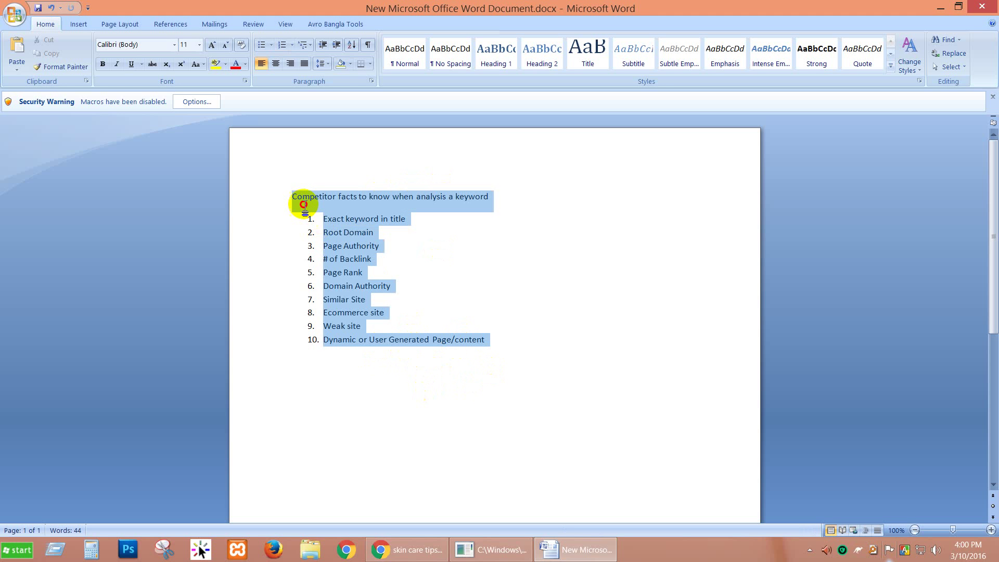
left_click_drag(468, 392, 294, 201)
left_click(358, 377)
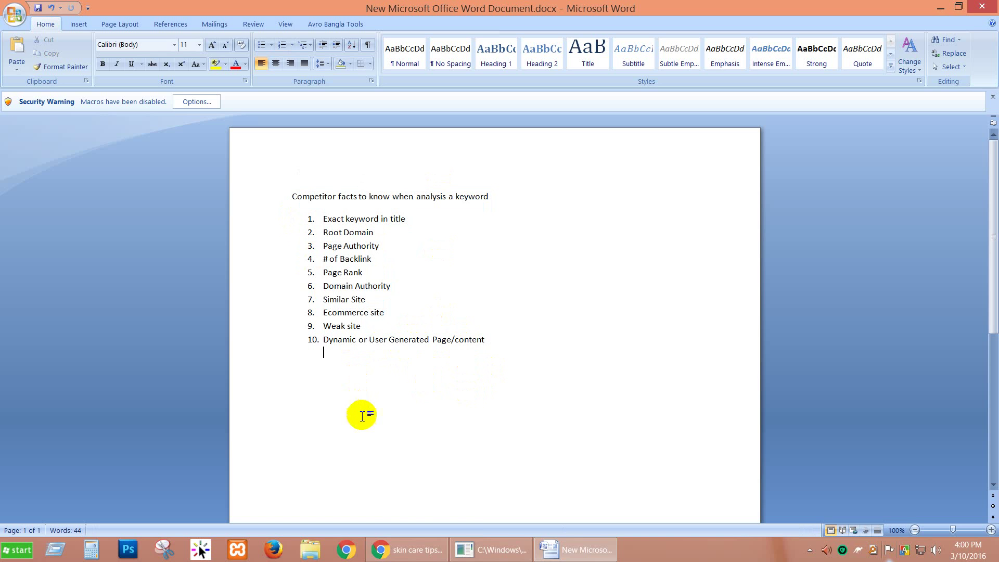
mouse_move(417, 553)
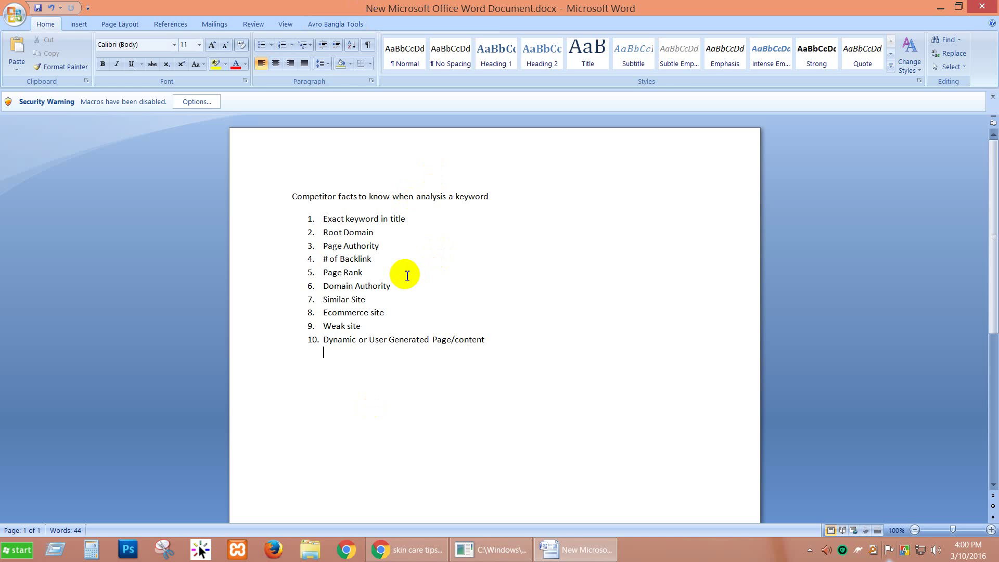
left_click_drag(370, 274, 333, 273)
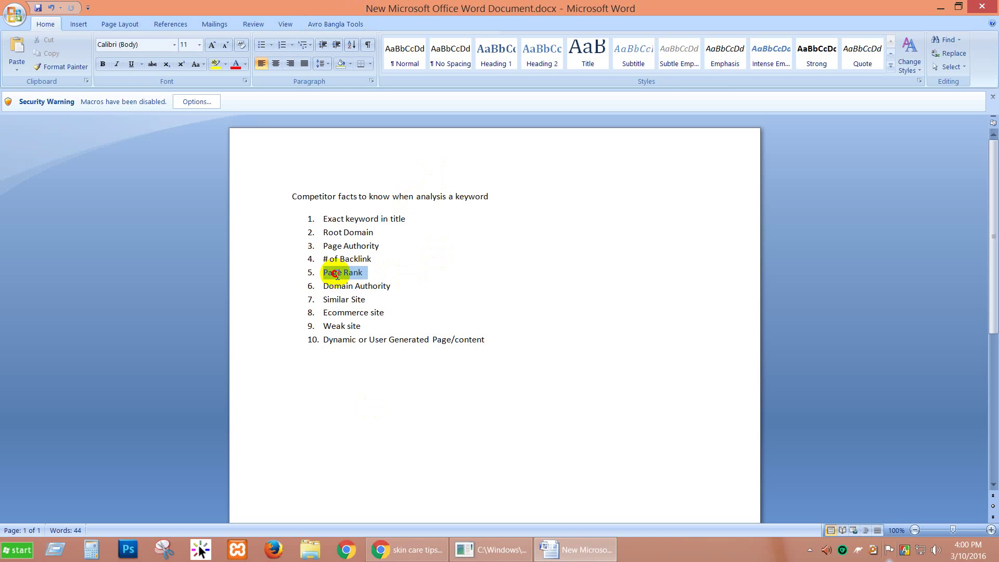
left_click_drag(391, 287, 373, 286)
left_click_drag(370, 246, 391, 253)
left_click_drag(322, 245, 372, 280)
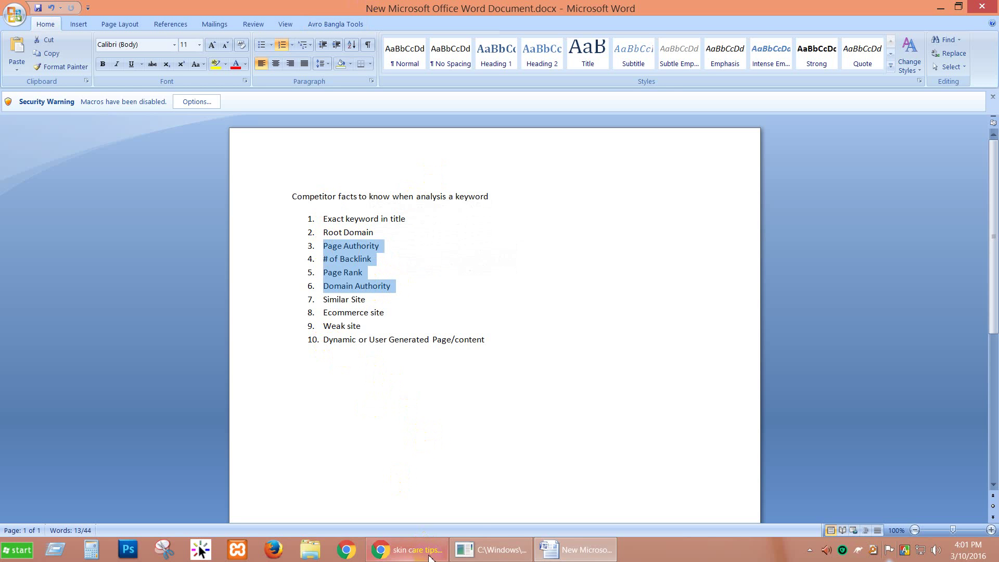
left_click(411, 550)
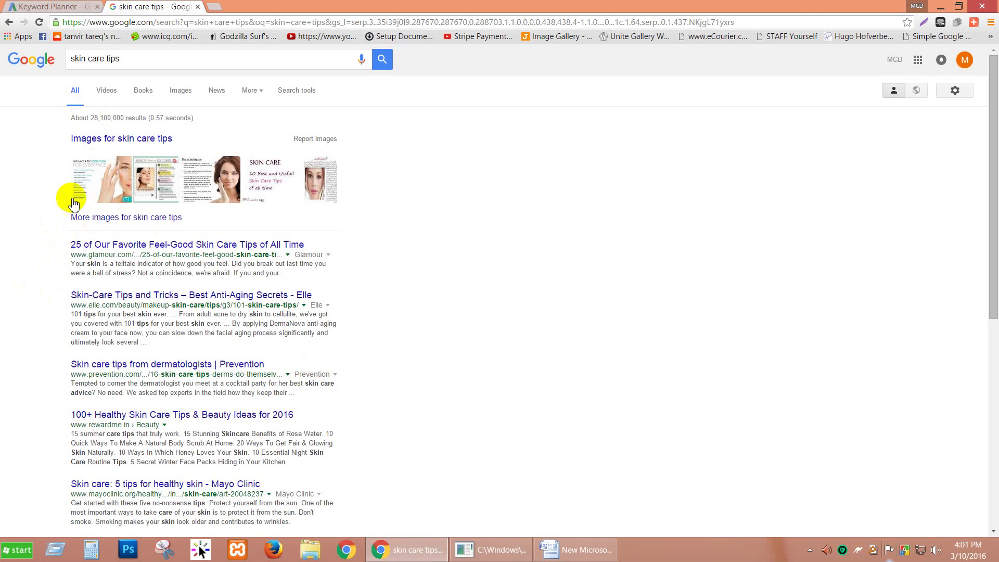
scroll(31, 239, "down", 7)
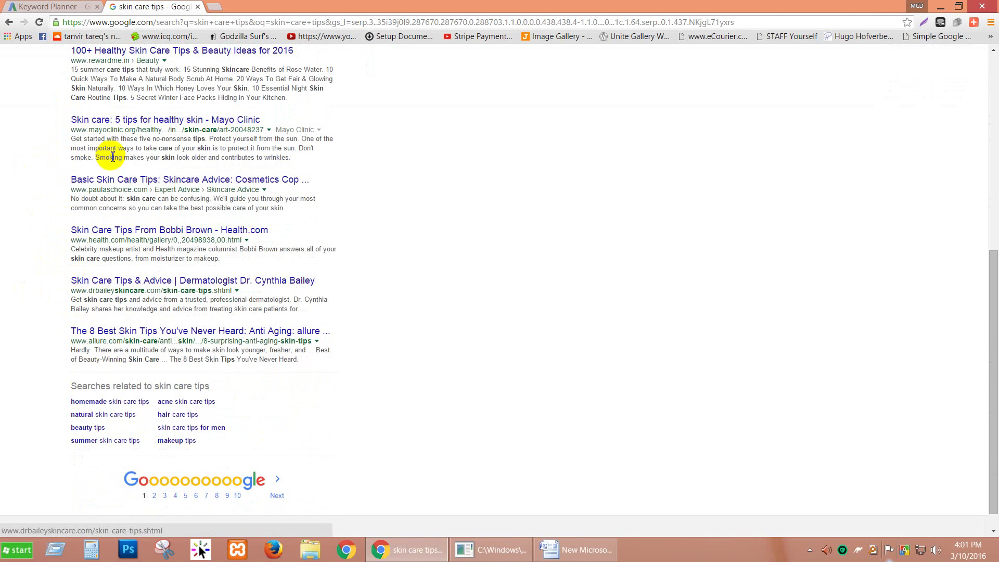
scroll(31, 104, "up", 7)
scroll(31, 106, "down", 7)
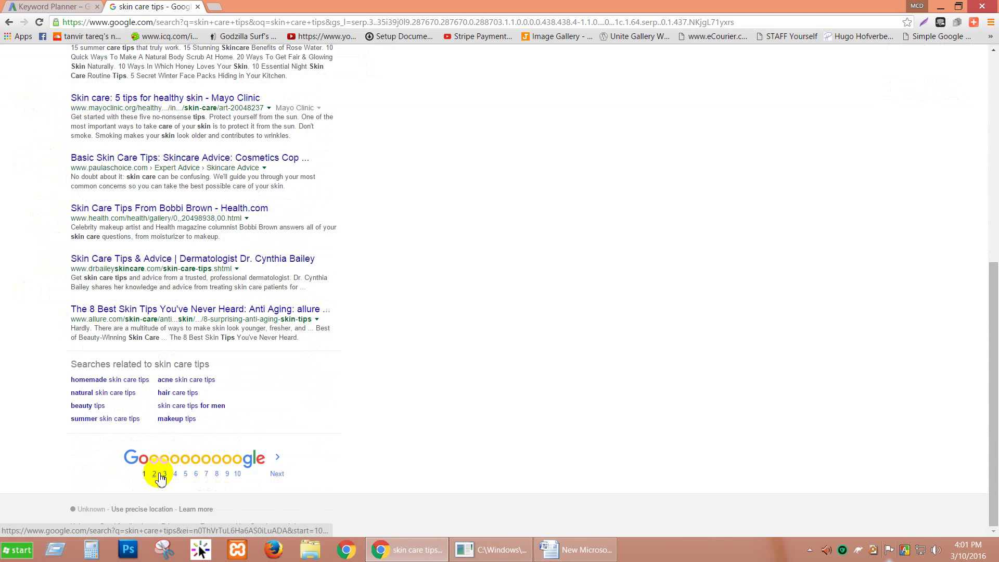
scroll(415, 306, "up", 7)
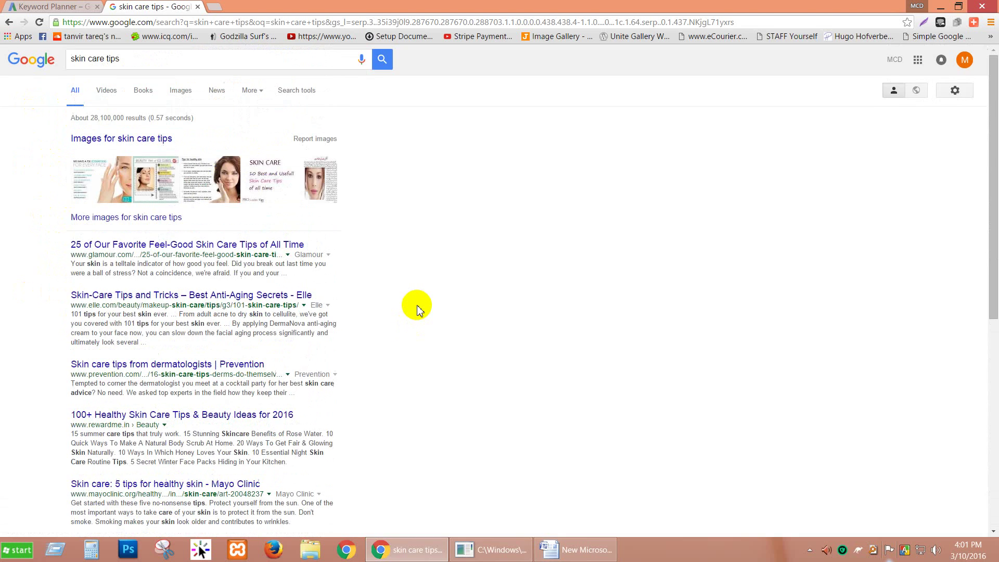
scroll(120, 513, "down", 7)
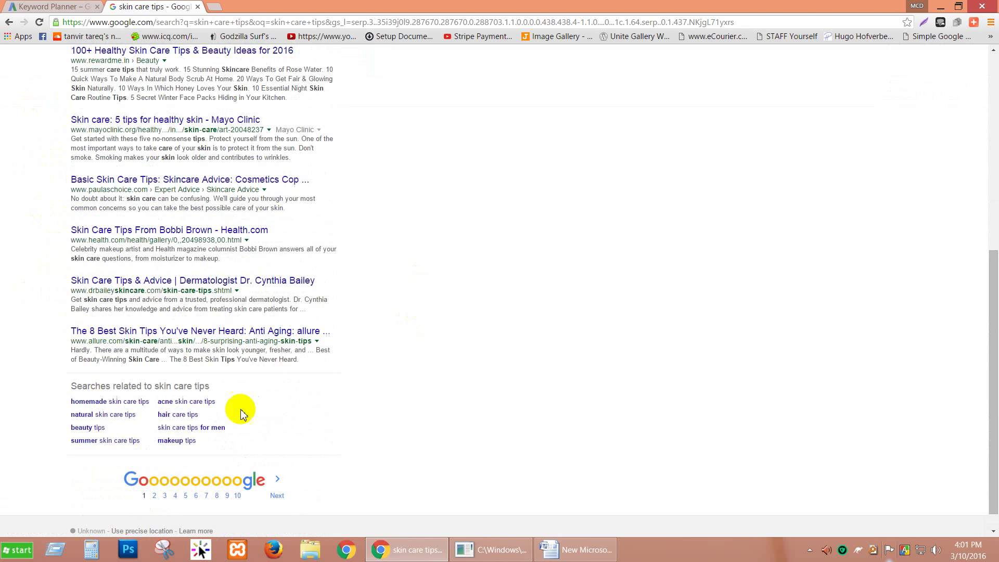
scroll(775, 170, "up", 3)
scroll(774, 170, "up", 4)
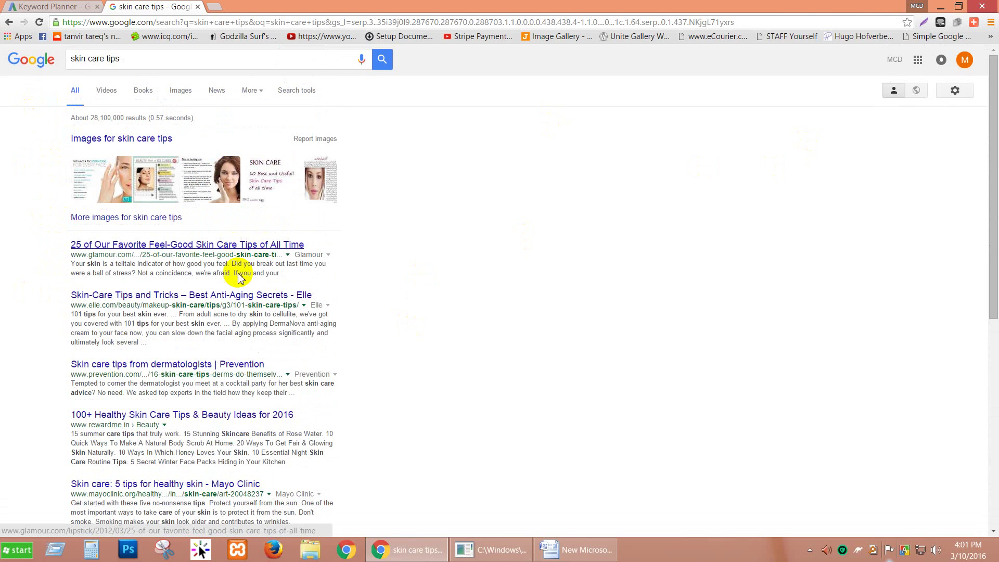
left_click(598, 553)
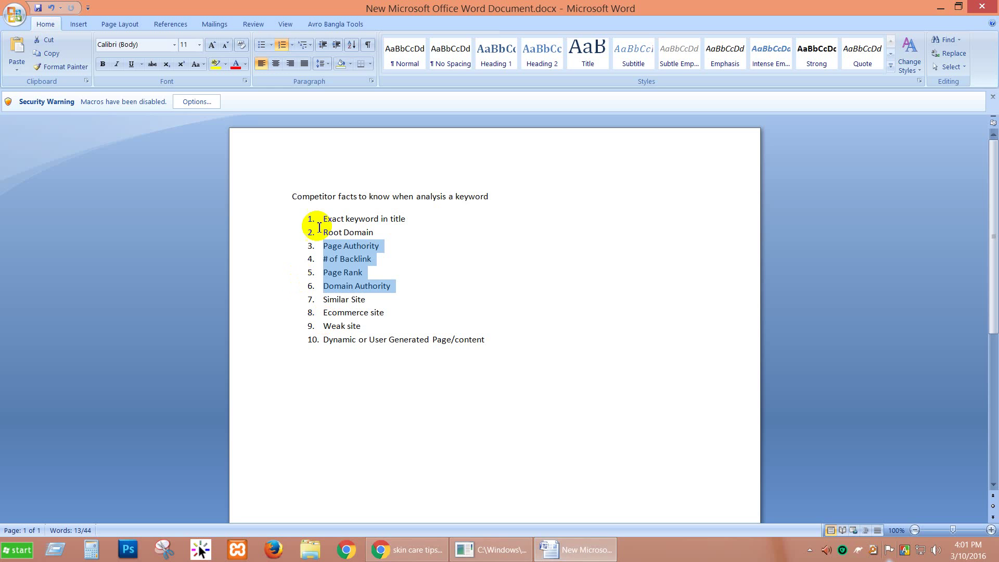
left_click_drag(322, 222, 401, 218)
left_click(383, 544)
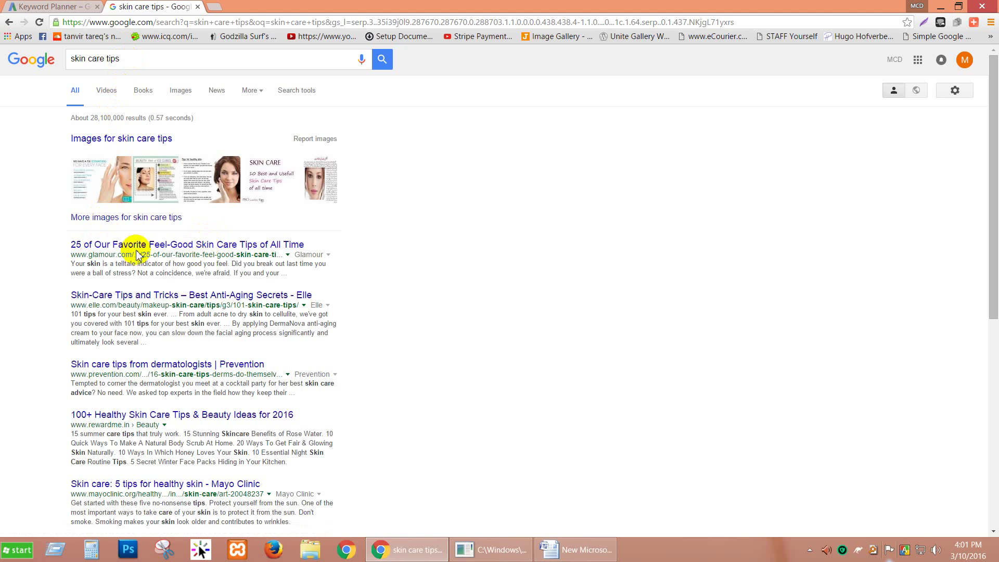
scroll(85, 331, "down", 2)
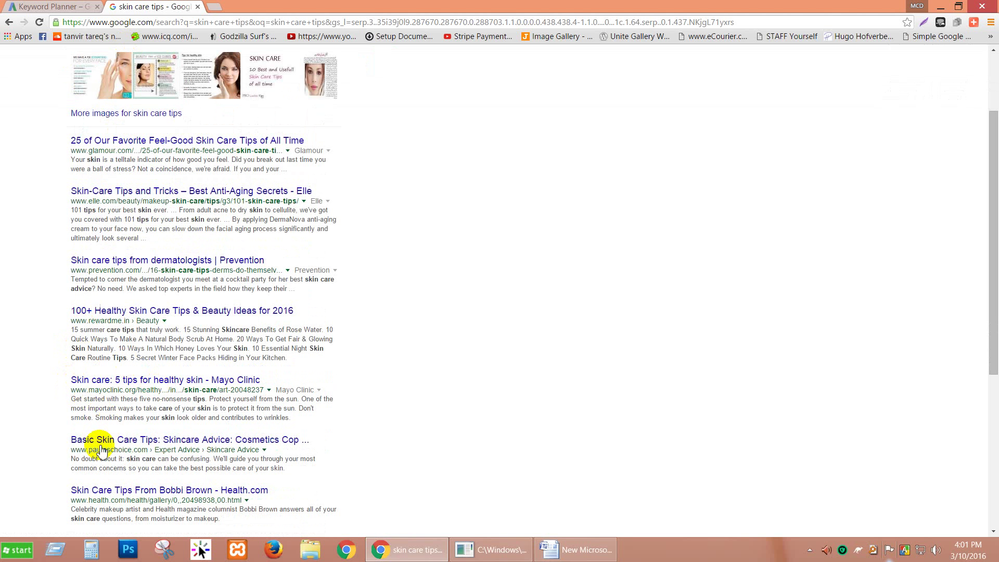
scroll(101, 494, "down", 1)
left_click(78, 438)
left_click_drag(68, 441, 135, 439)
left_click_drag(98, 388, 158, 387)
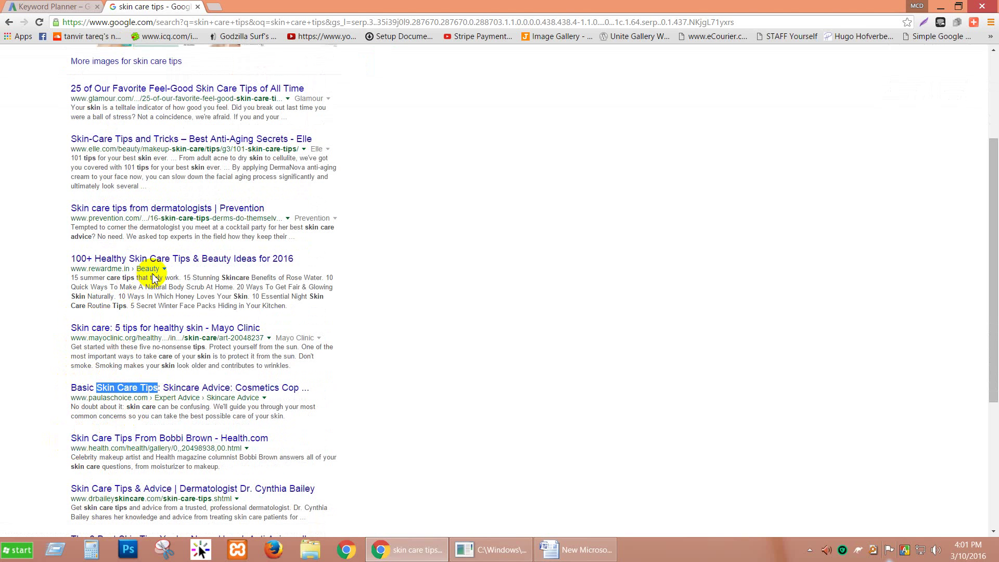
left_click_drag(135, 259, 181, 259)
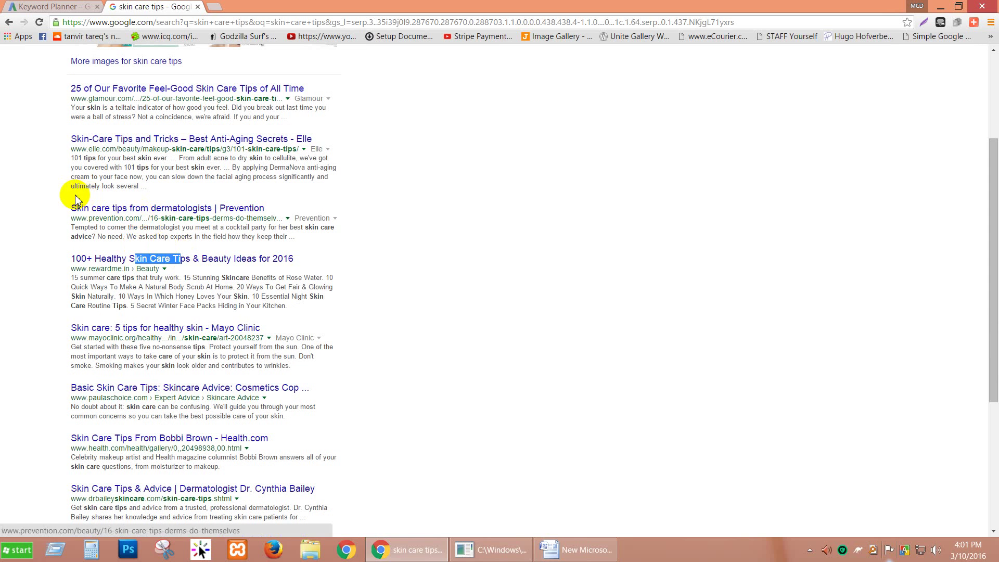
left_click_drag(77, 208, 127, 208)
left_click_drag(82, 139, 112, 139)
scroll(54, 137, "up", 1)
scroll(47, 198, "down", 5)
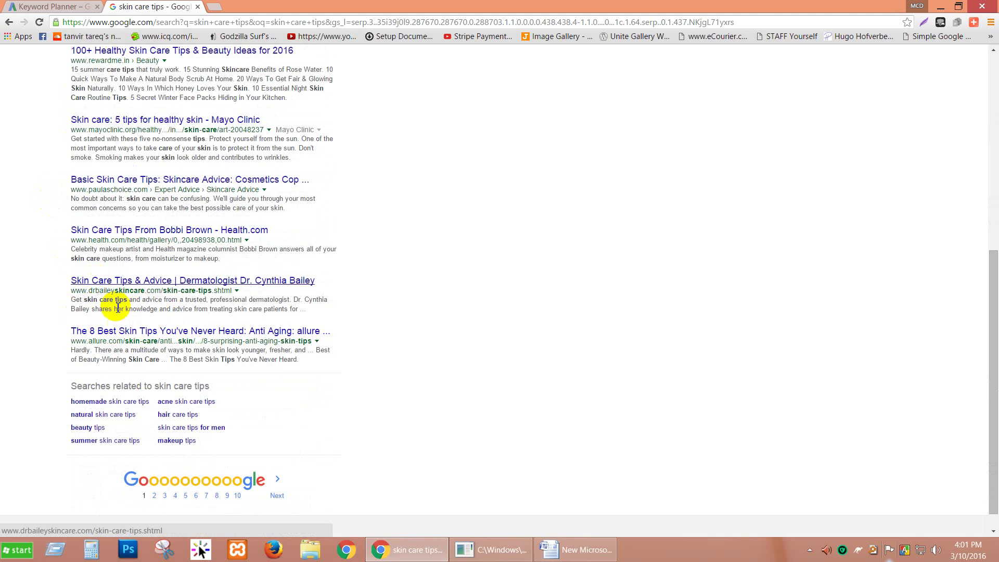
scroll(161, 328, "up", 7)
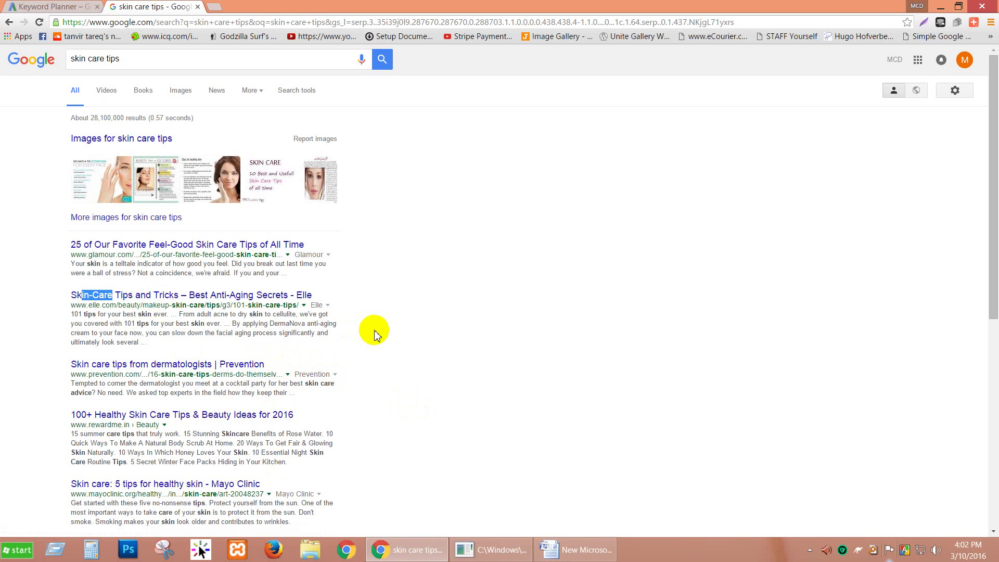
scroll(380, 343, "down", 6)
Point out Root Domain in the checklist, then highlight glamour.com and skin-care in the first result's URL.
left_click(567, 549)
left_click(380, 234)
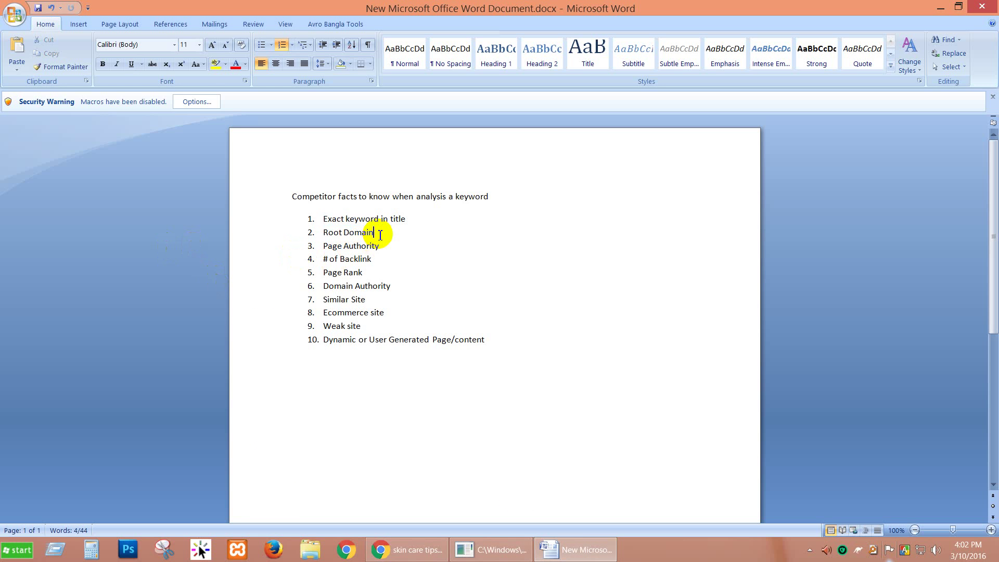
left_click(407, 549)
scroll(52, 182, "up", 1)
scroll(52, 182, "up", 4)
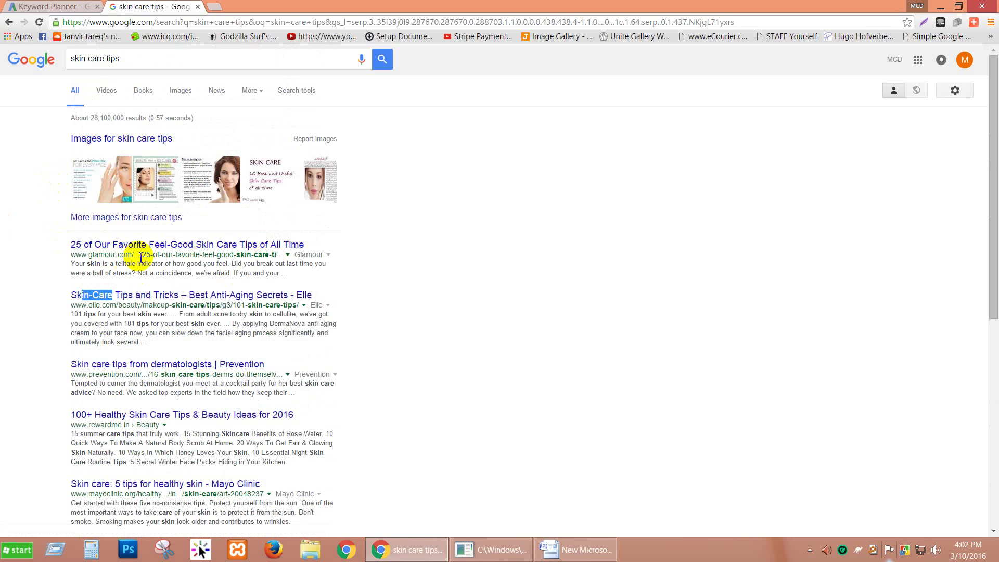
left_click_drag(133, 255, 84, 255)
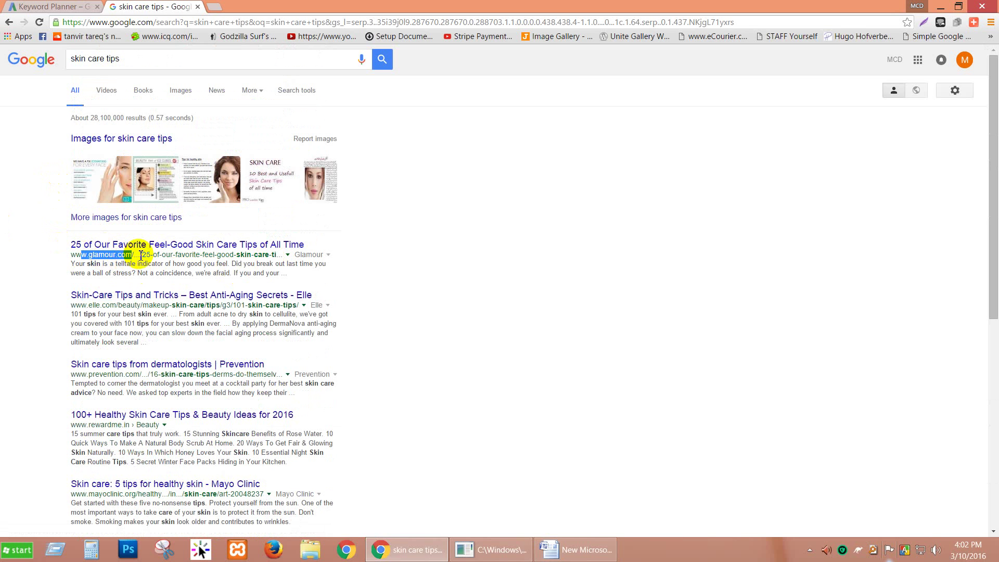
left_click_drag(152, 255, 263, 253)
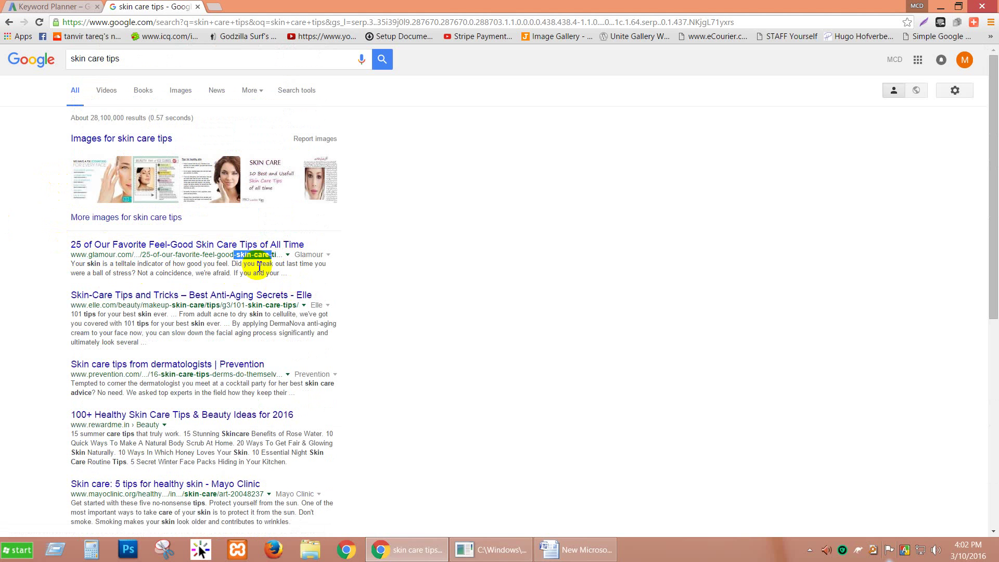
Review the first page of skin care tips results and go to page 2.
scroll(212, 319, "down", 5)
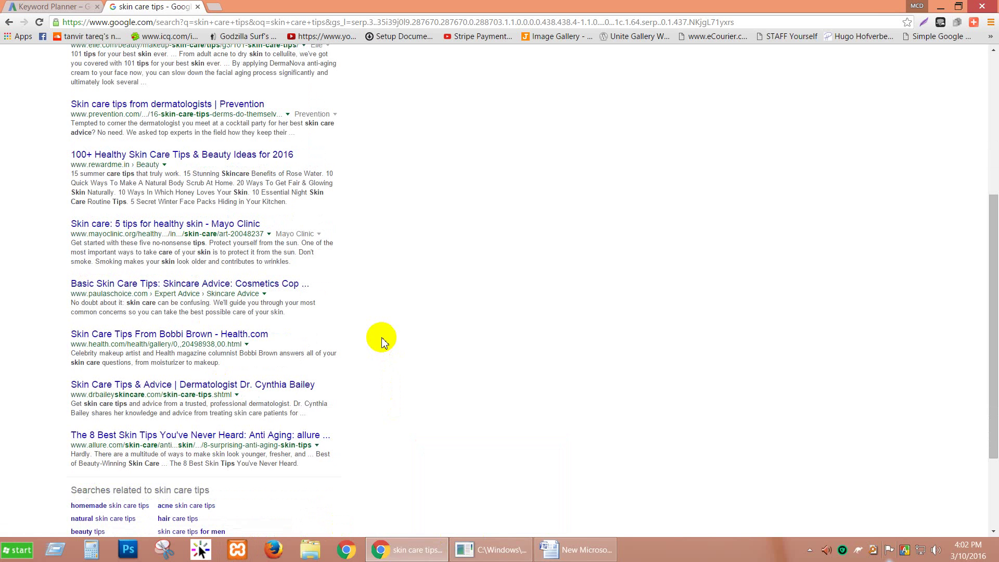
scroll(381, 341, "up", 5)
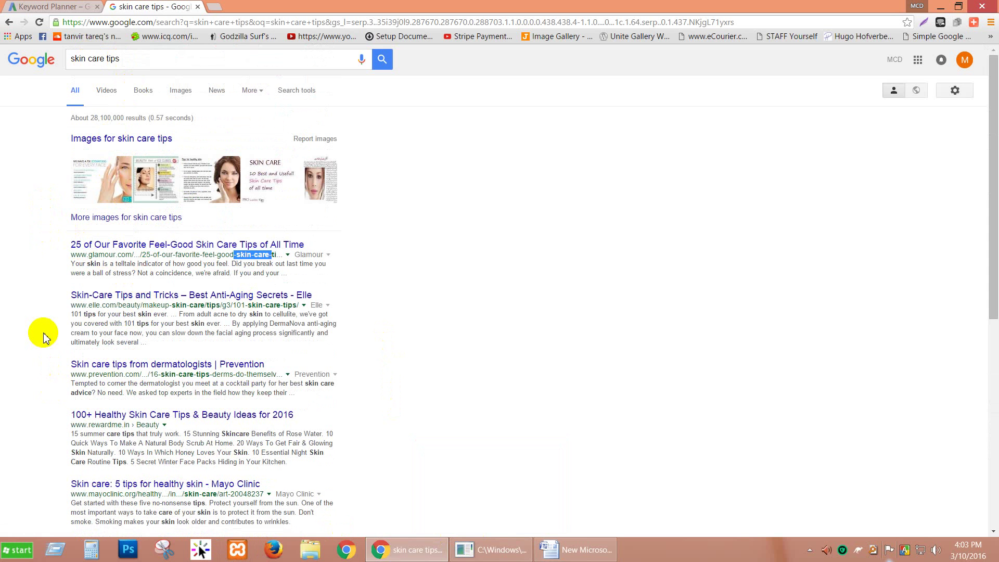
scroll(44, 337, "down", 3)
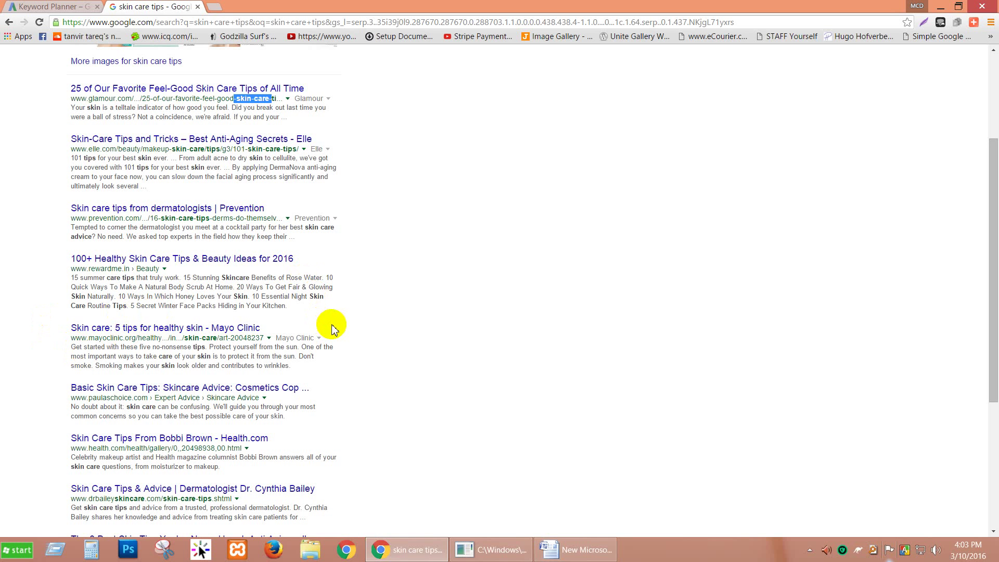
scroll(338, 330, "up", 3)
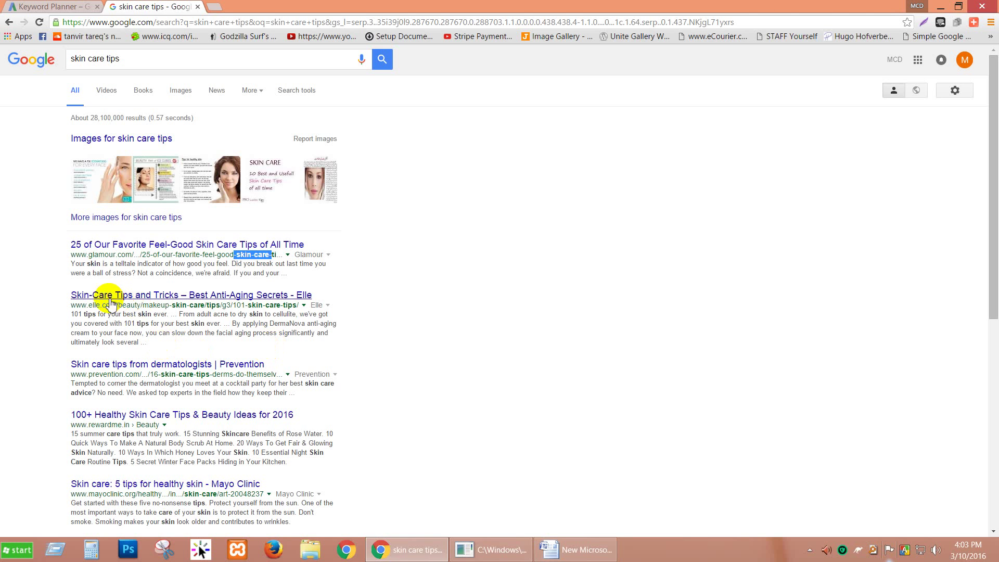
scroll(158, 395, "down", 1)
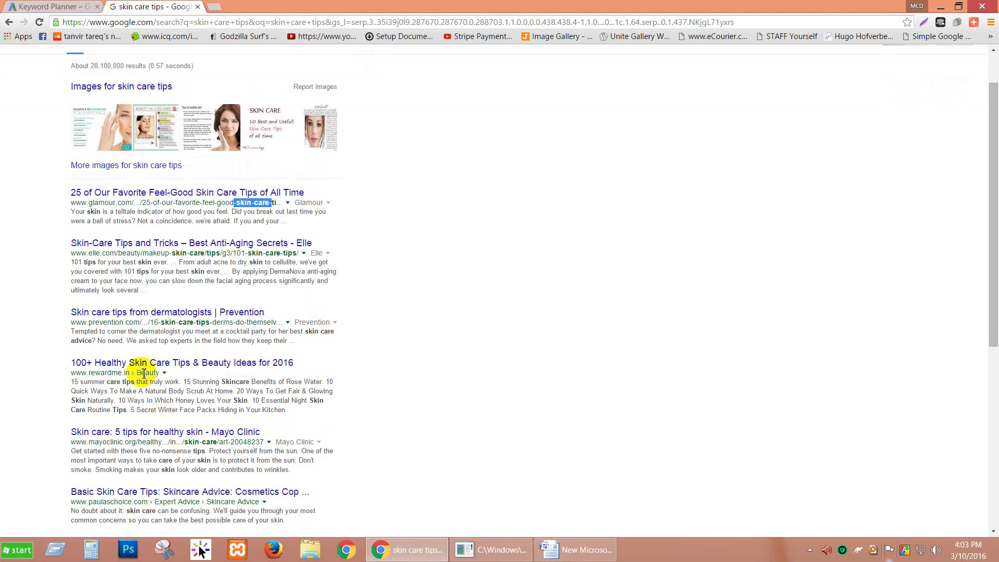
scroll(156, 379, "down", 4)
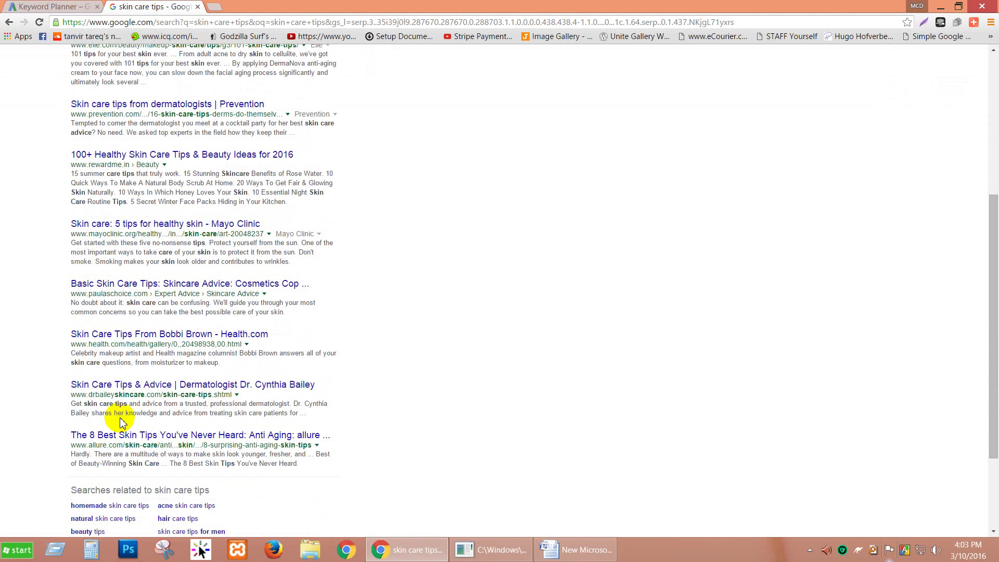
scroll(319, 492, "down", 3)
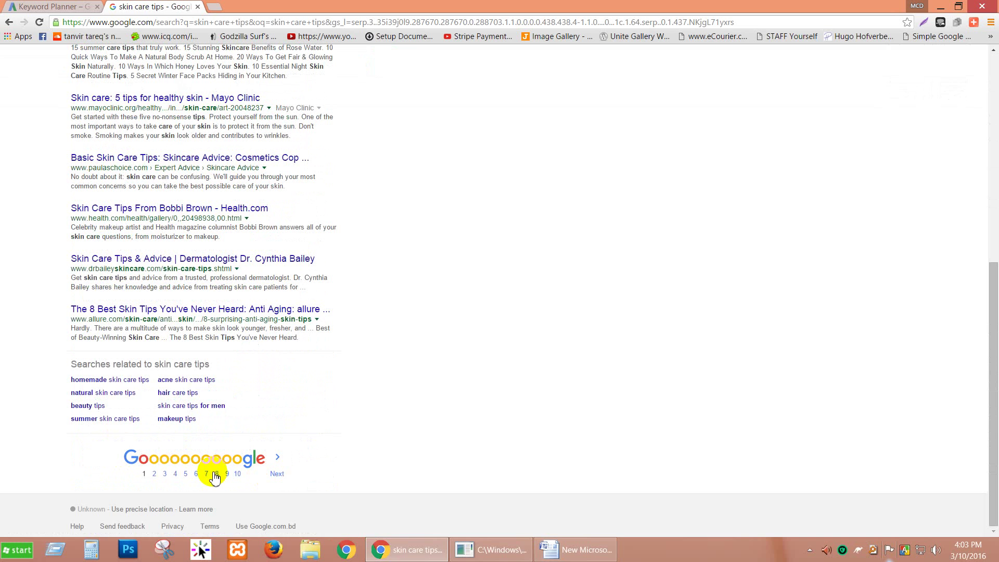
left_click(157, 474)
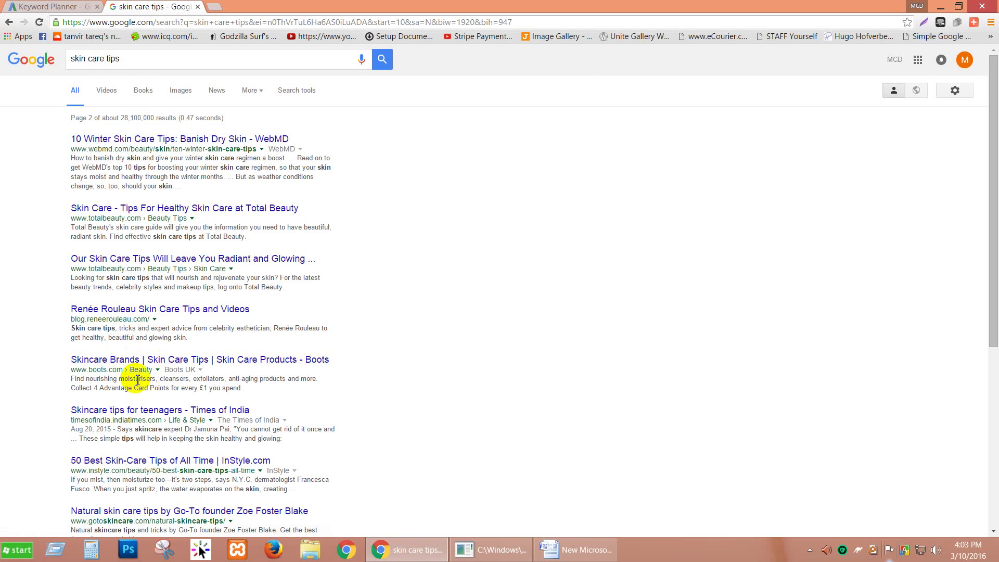
Review page 2, highlight one result's domain, then reload page 1 and bring Word forward.
scroll(112, 452, "down", 4)
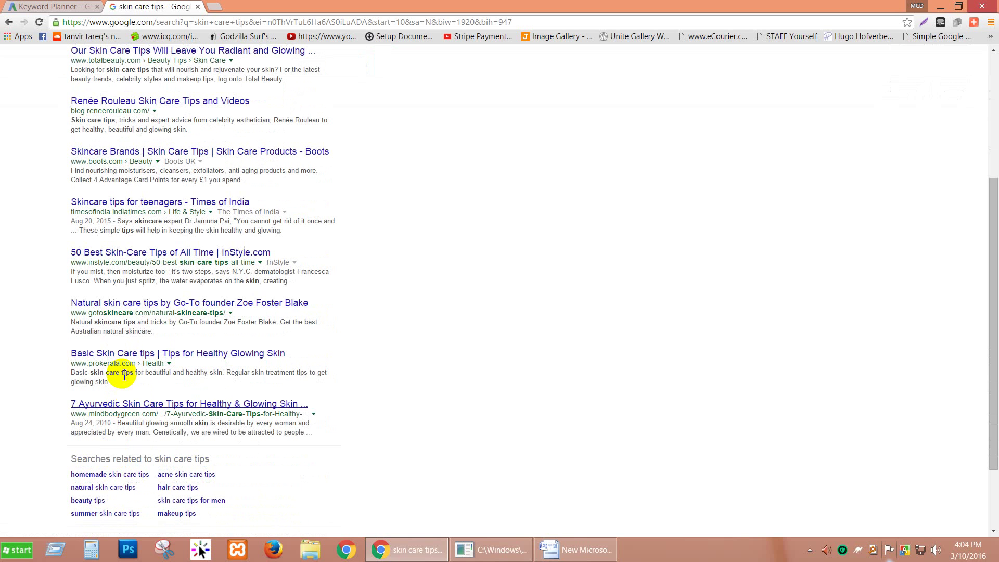
scroll(134, 406, "up", 4)
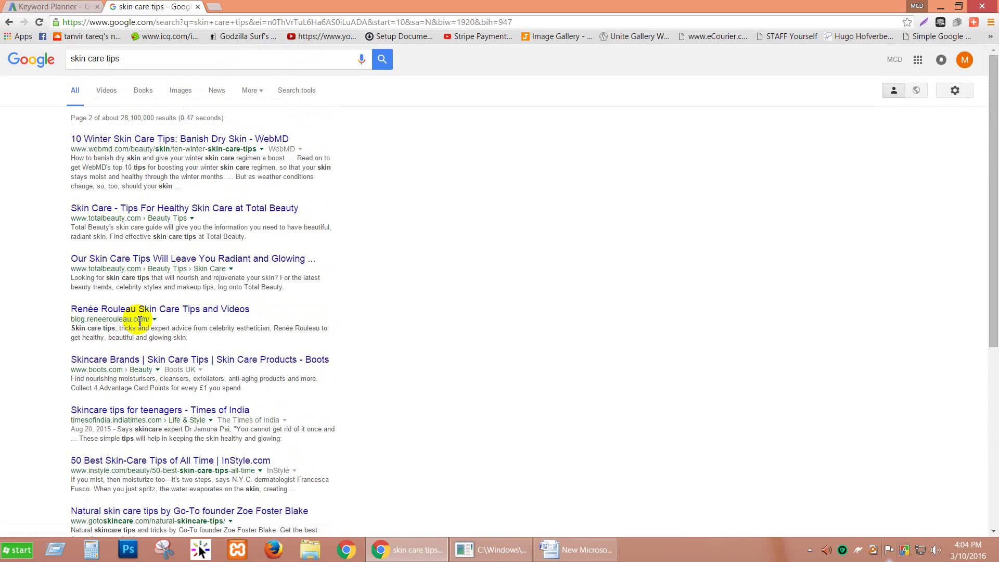
left_click_drag(162, 318, 76, 329)
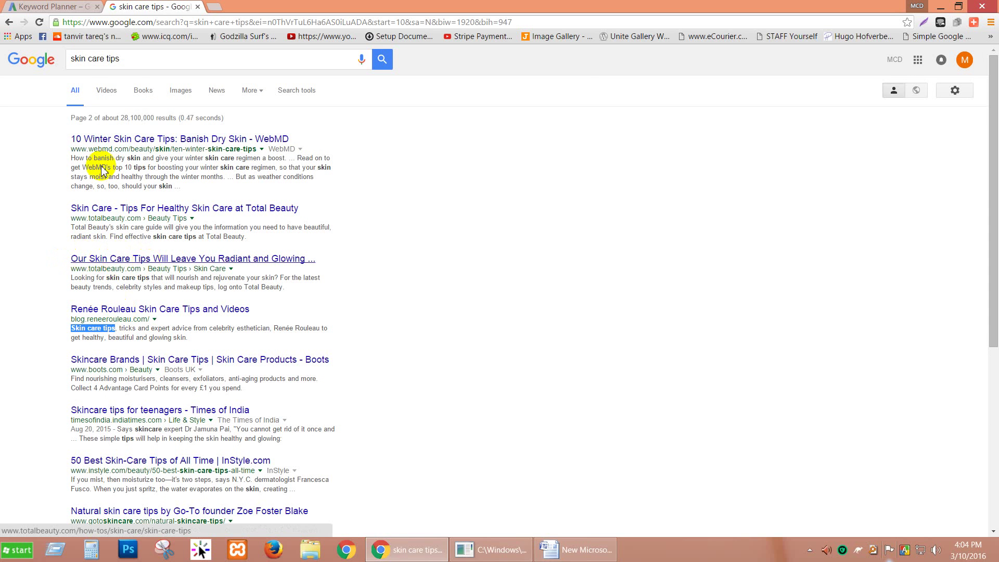
scroll(60, 219, "down", 6)
scroll(50, 259, "up", 5)
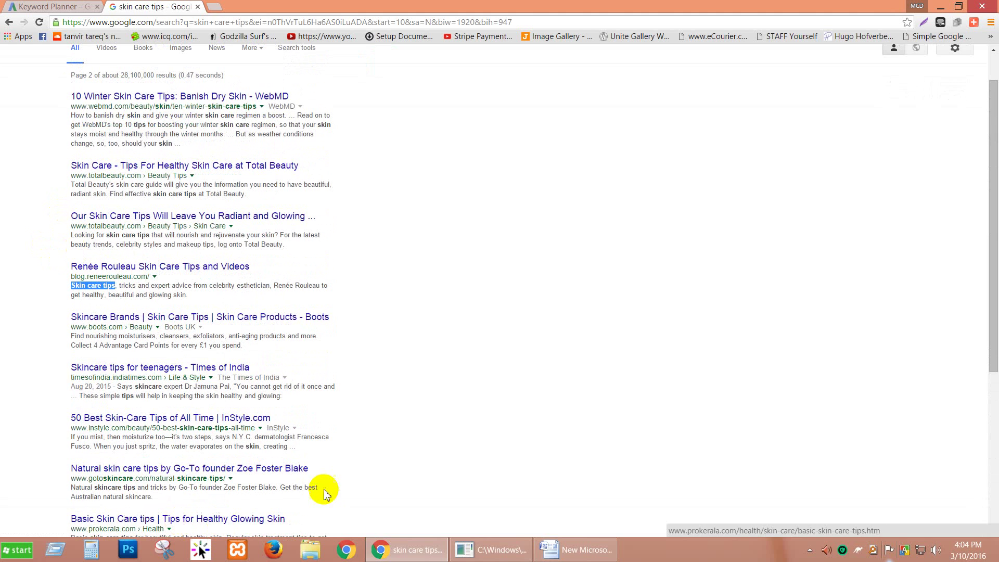
scroll(130, 469, "down", 5)
left_click(159, 473)
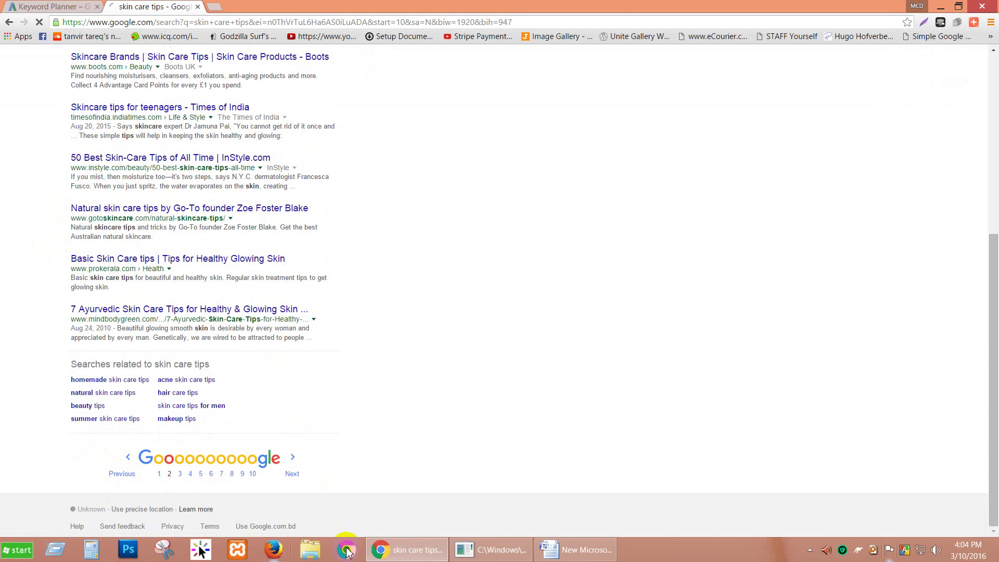
left_click(575, 549)
left_click_drag(416, 222, 323, 232)
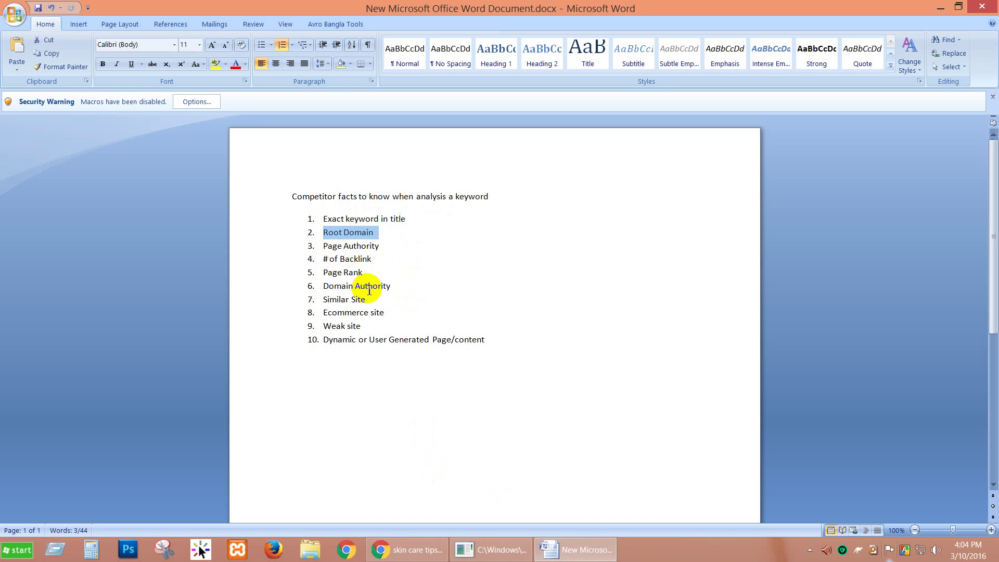
left_click_drag(354, 298, 327, 299)
left_click(434, 543)
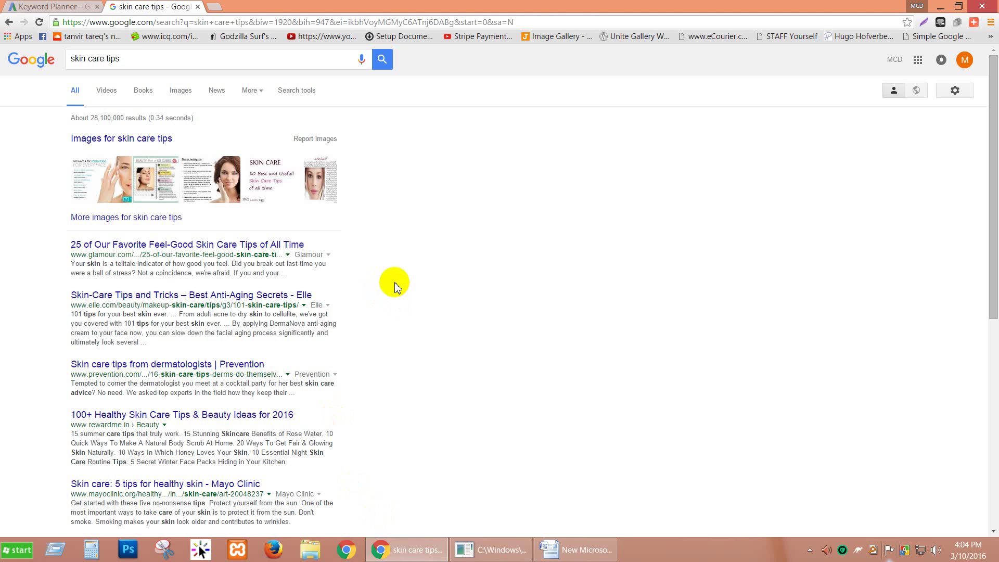
scroll(382, 279, "down", 7)
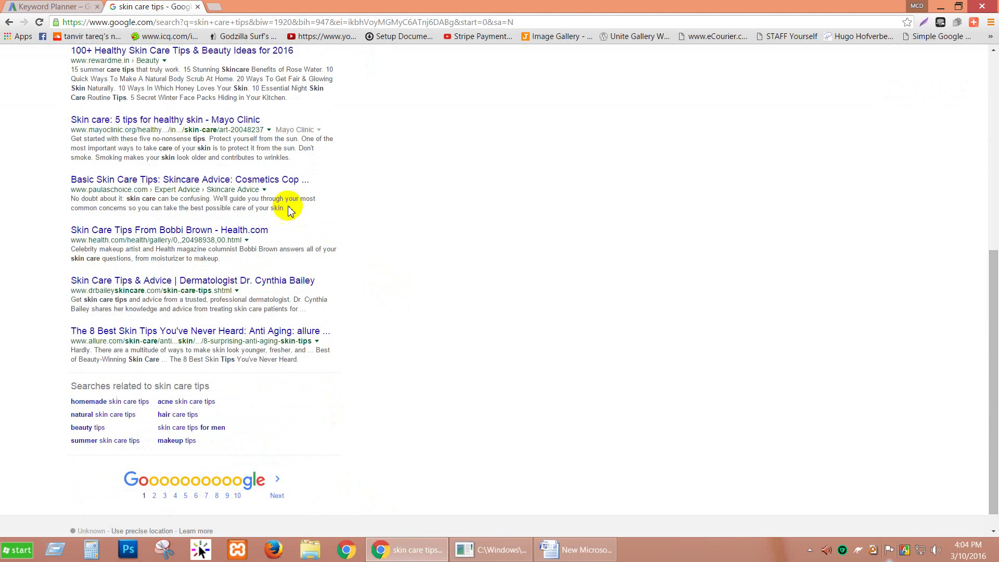
scroll(512, 272, "up", 3)
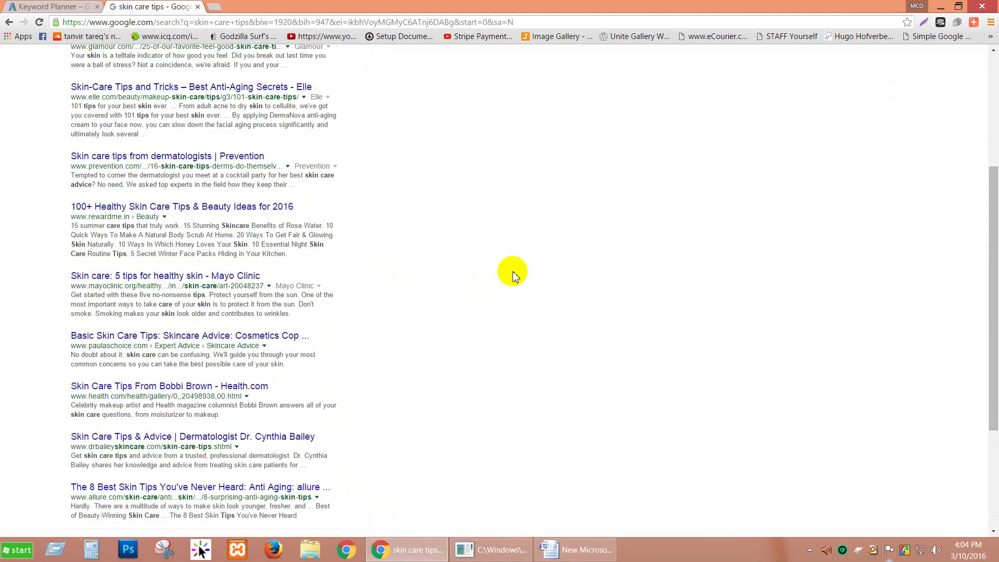
scroll(411, 258, "up", 3)
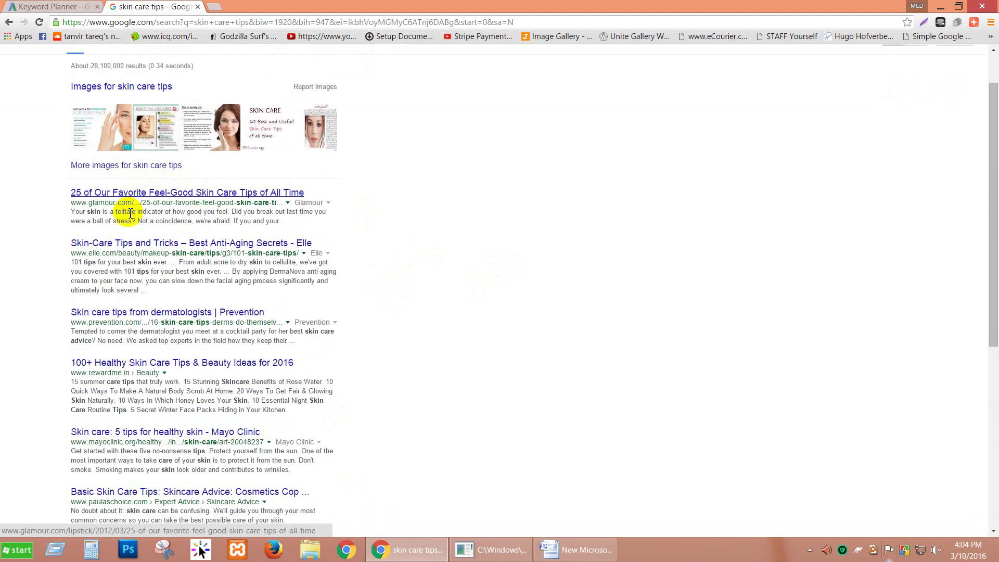
scroll(103, 281, "down", 2)
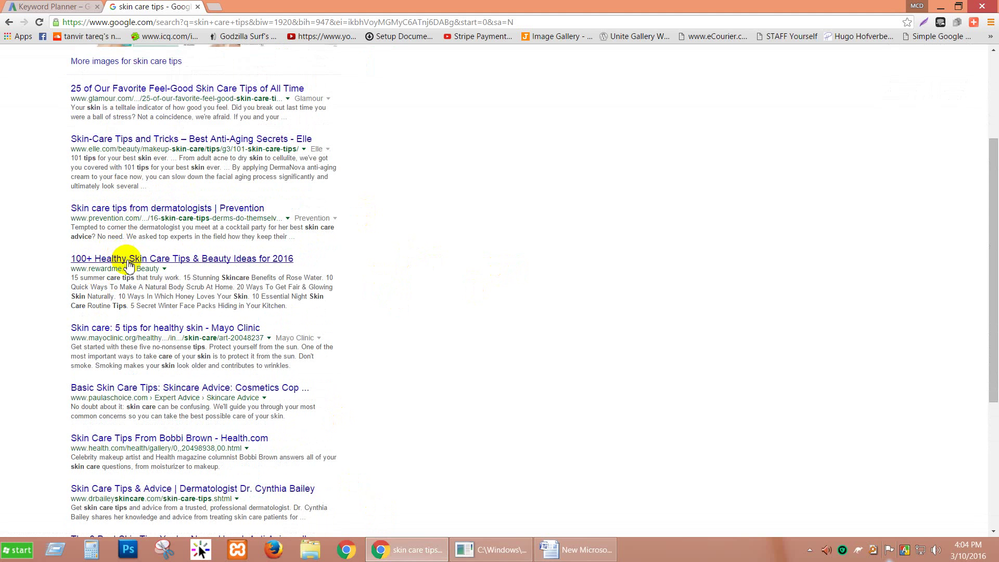
scroll(133, 346, "down", 3)
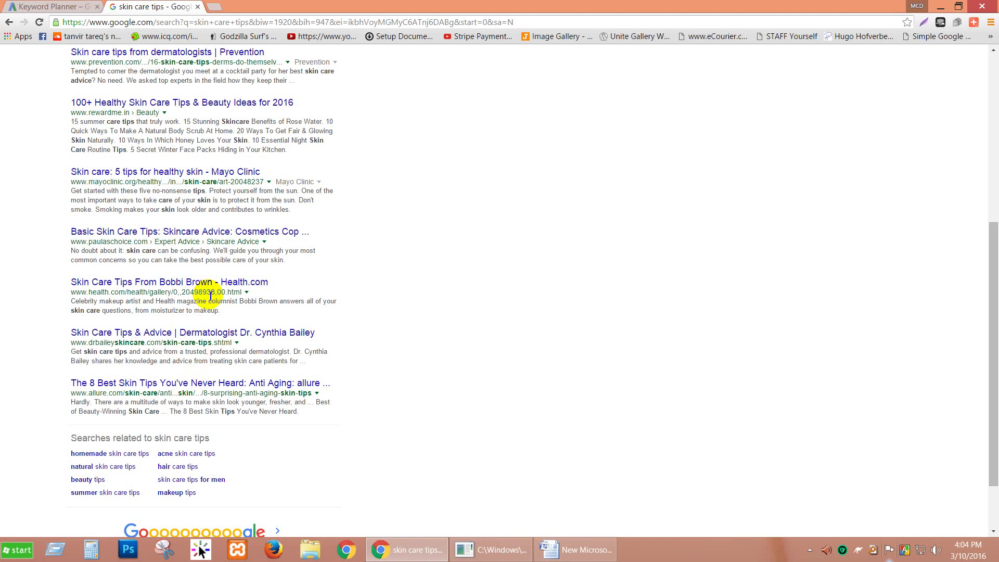
scroll(359, 387, "up", 6)
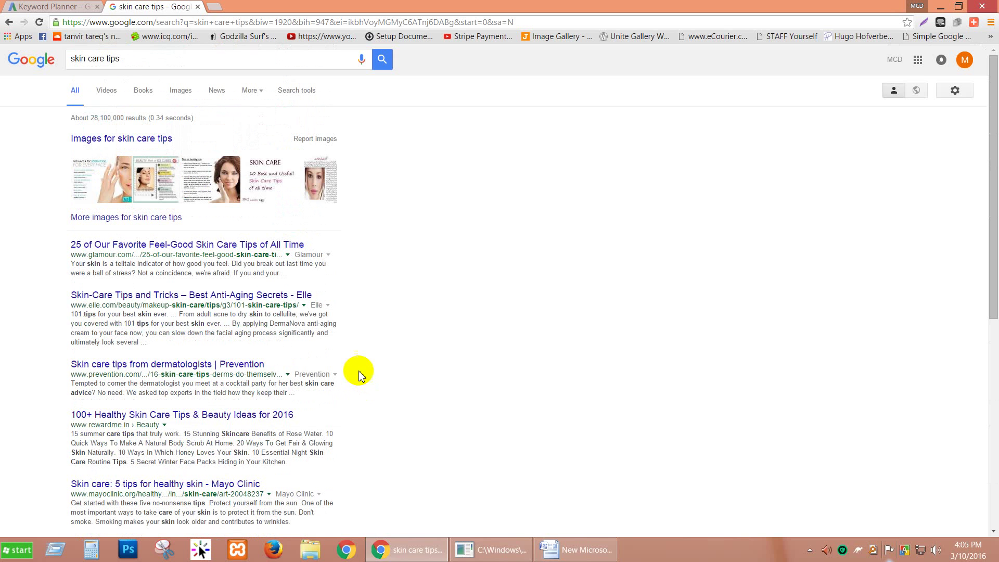
scroll(316, 330, "down", 2)
scroll(332, 359, "down", 1)
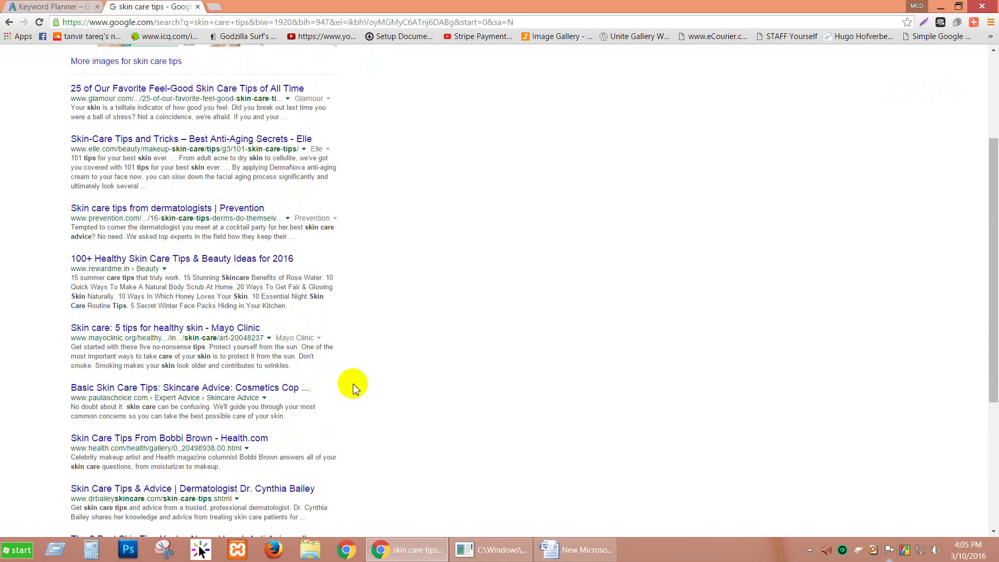
scroll(350, 350, "down", 3)
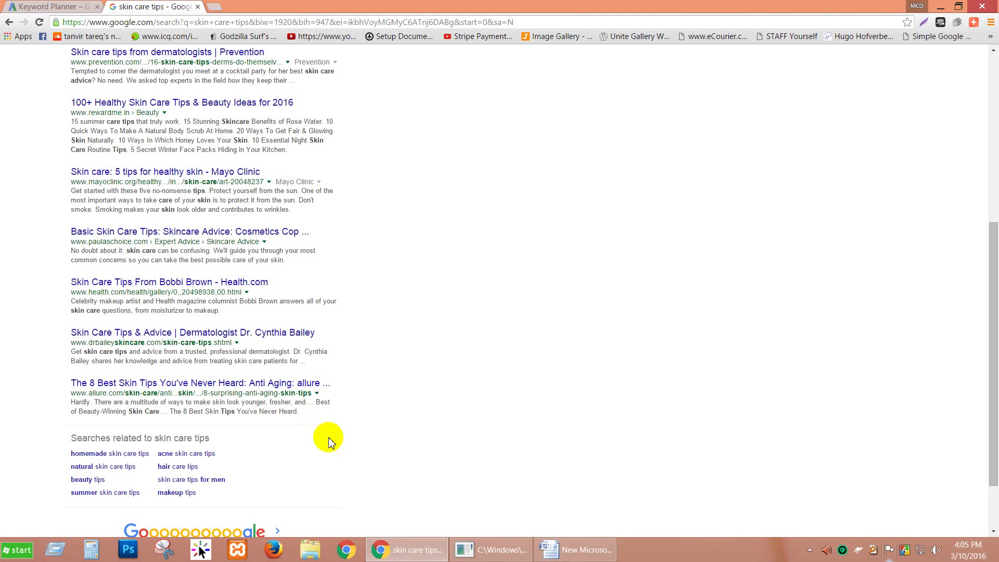
scroll(328, 442, "up", 6)
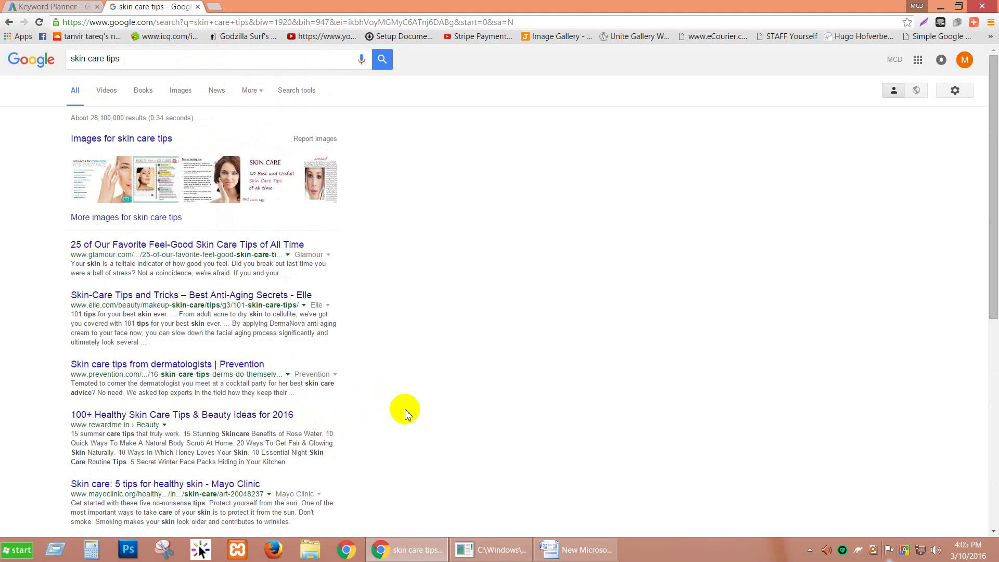
scroll(403, 395, "down", 7)
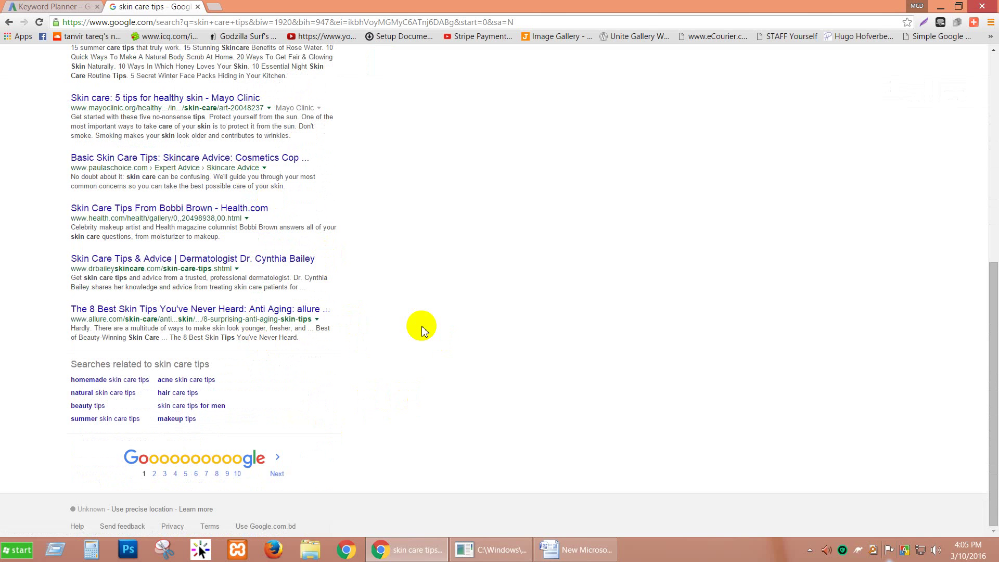
left_click(587, 550)
left_click_drag(386, 312, 326, 312)
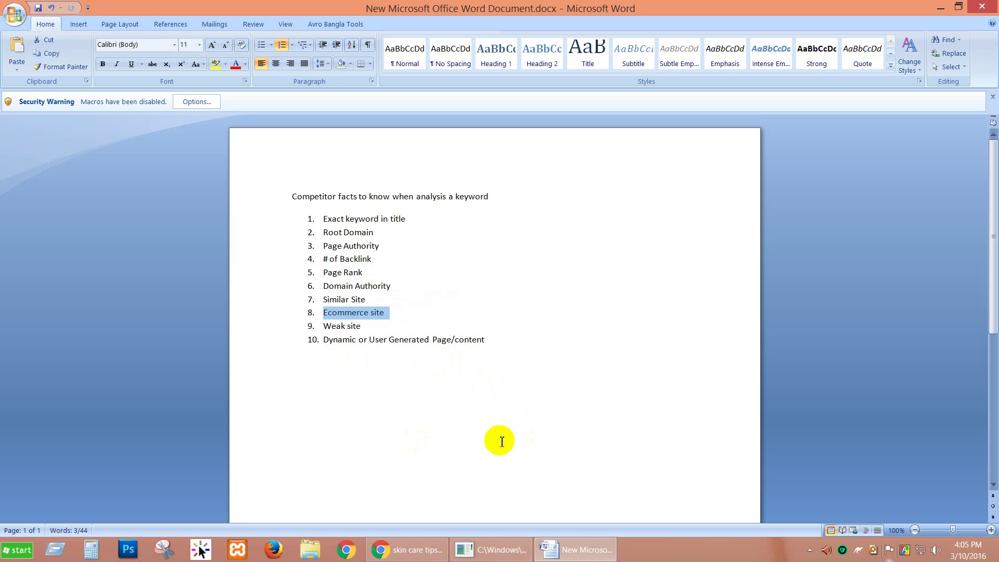
left_click(409, 549)
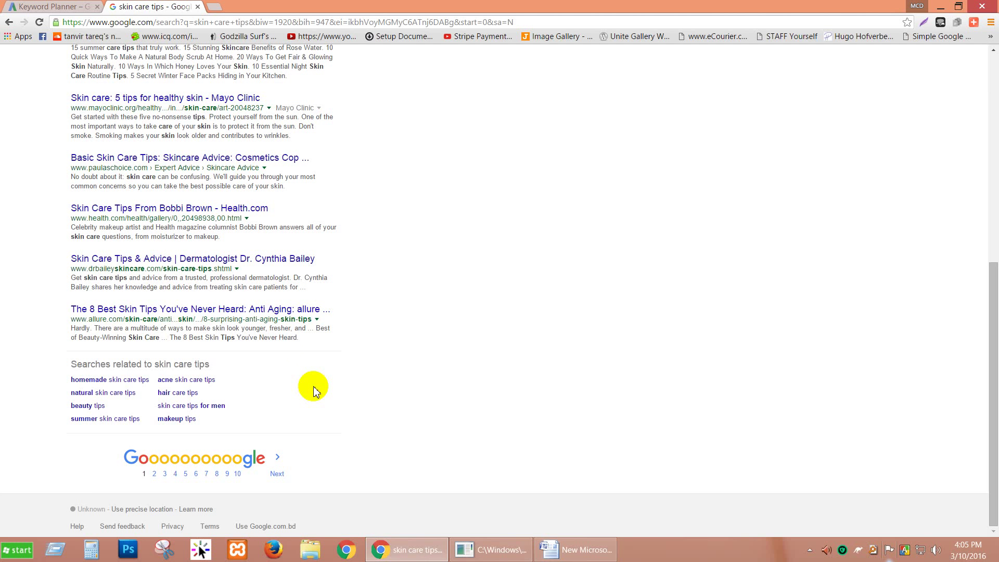
scroll(242, 166, "up", 6)
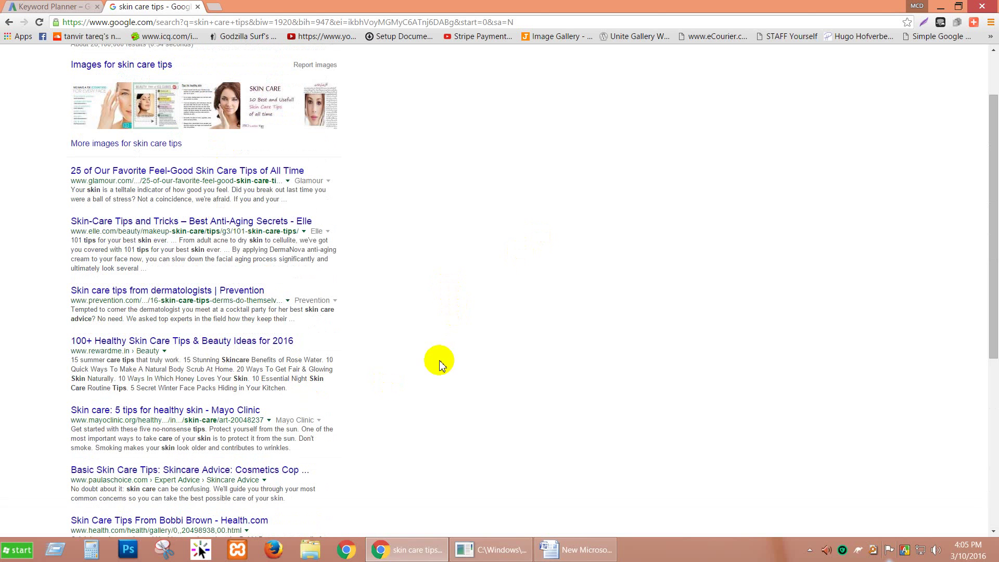
scroll(392, 330, "down", 1)
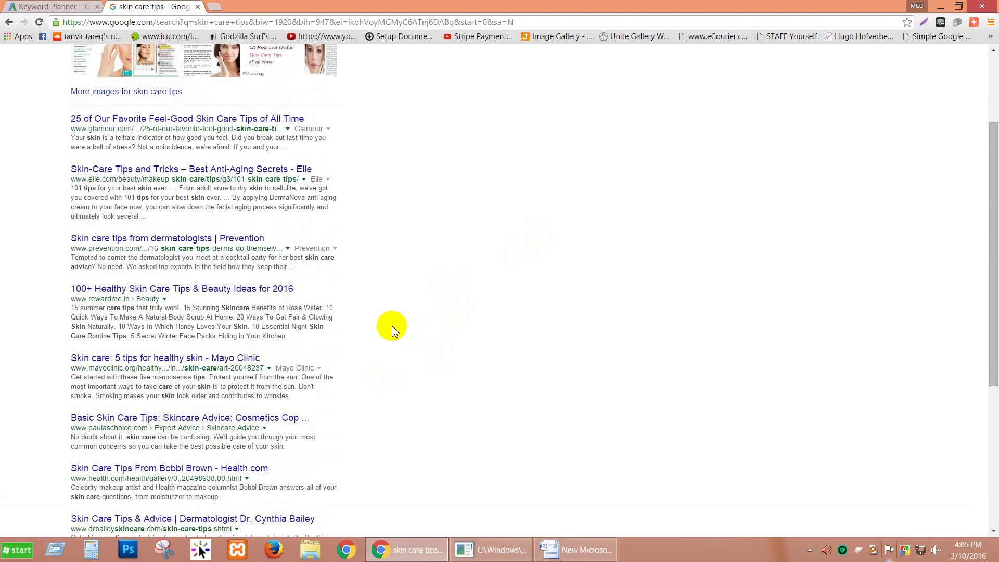
scroll(129, 224, "down", 4)
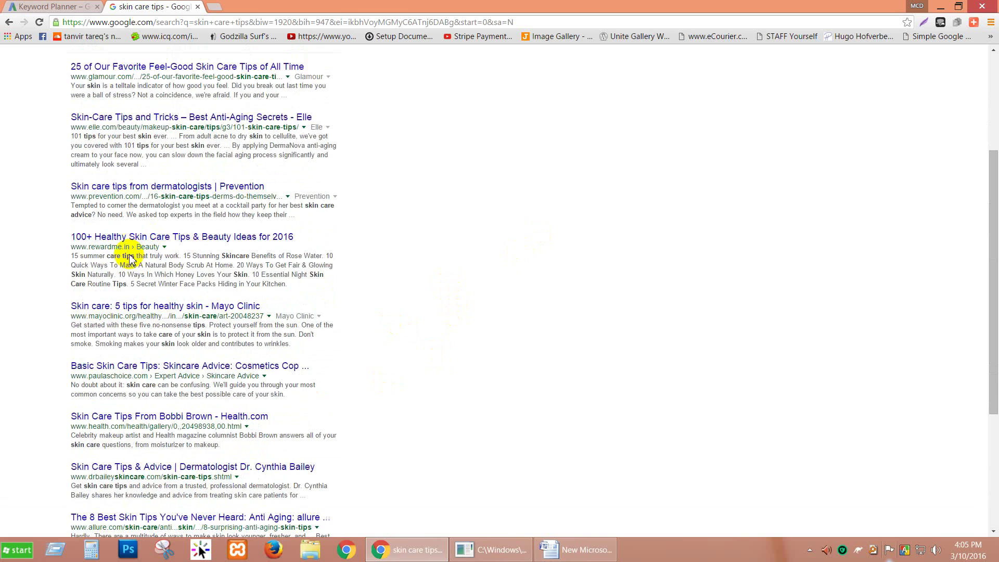
scroll(129, 329, "down", 1)
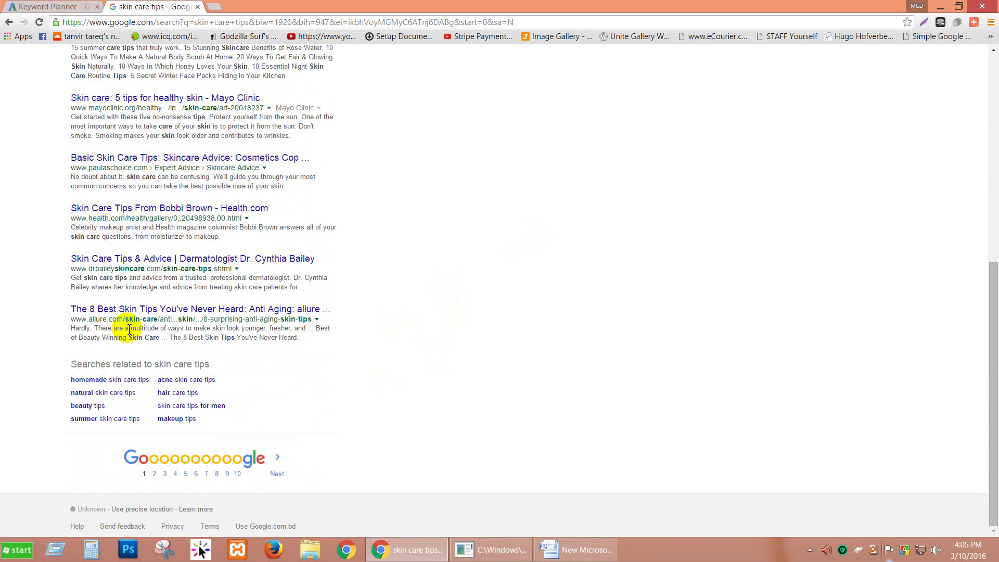
scroll(129, 329, "up", 1)
scroll(129, 329, "up", 6)
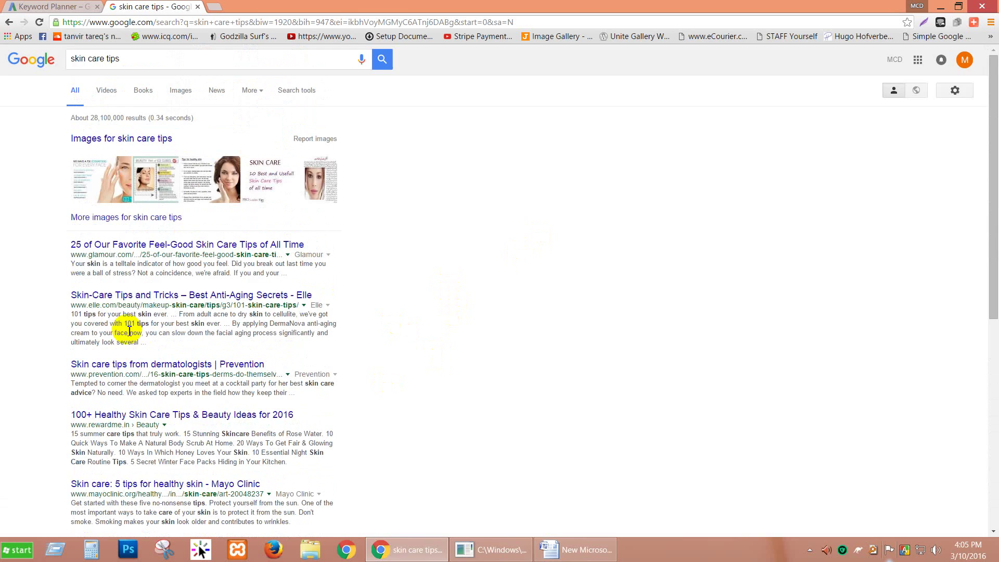
Open the Glamour, Elle and Prevention results in new tabs.
right_click(152, 250)
left_click(177, 254)
right_click(152, 295)
left_click(177, 302)
right_click(161, 364)
left_click(177, 374)
Open the rewardme.in, Mayo Clinic, paulaschoice.com, health.com, drbaileyskincare.com and allure results in new tabs.
scroll(168, 349, "down", 2)
right_click(156, 311)
left_click(171, 321)
right_click(163, 377)
left_click(179, 384)
right_click(183, 442)
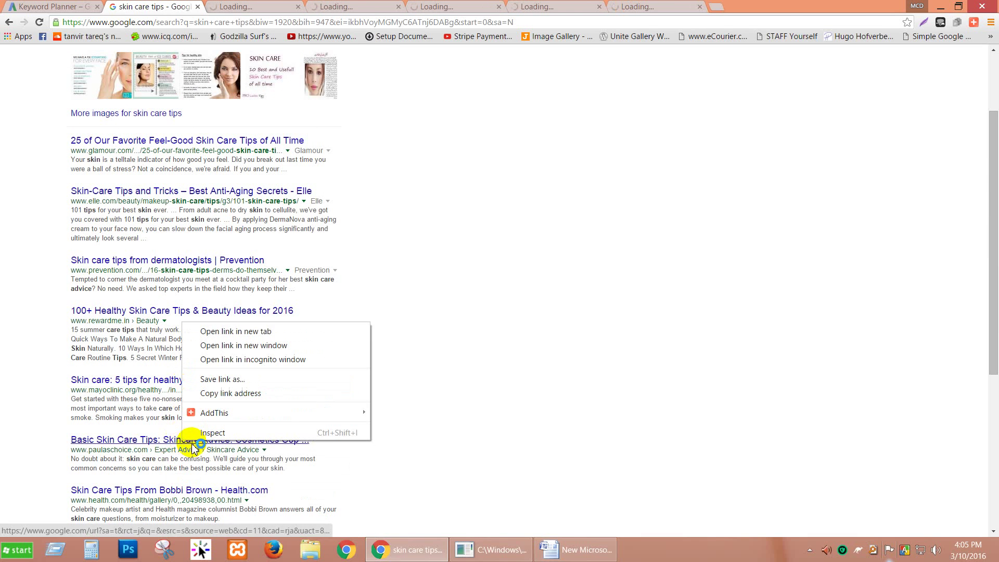
left_click(226, 330)
scroll(226, 330, "down", 3)
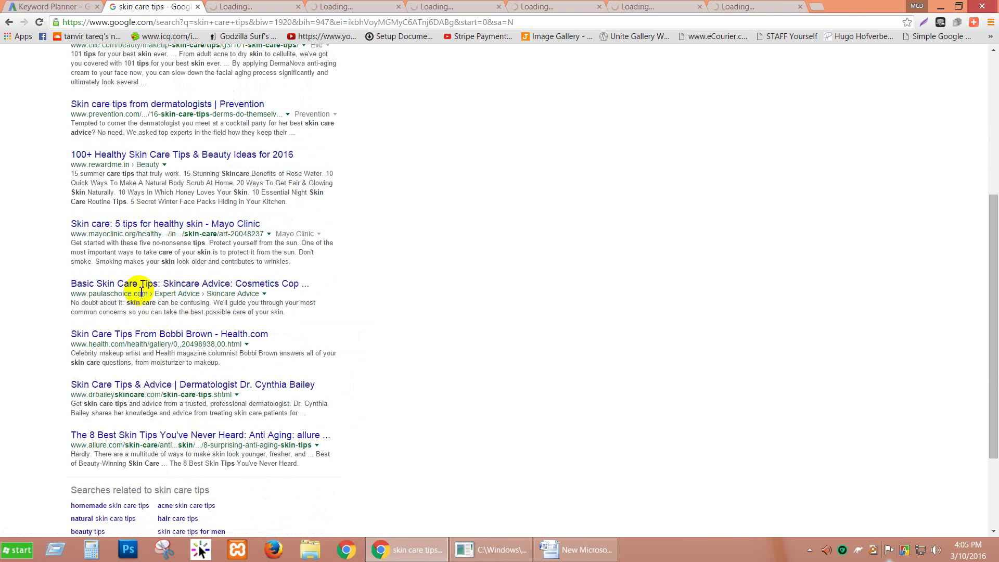
right_click(152, 341)
left_click(164, 349)
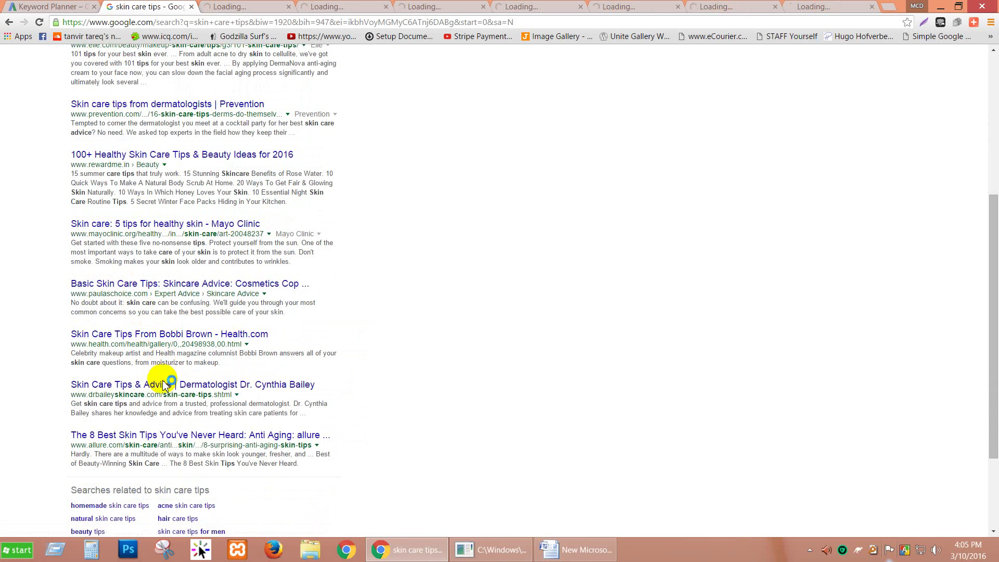
right_click(168, 386)
left_click(188, 394)
right_click(168, 435)
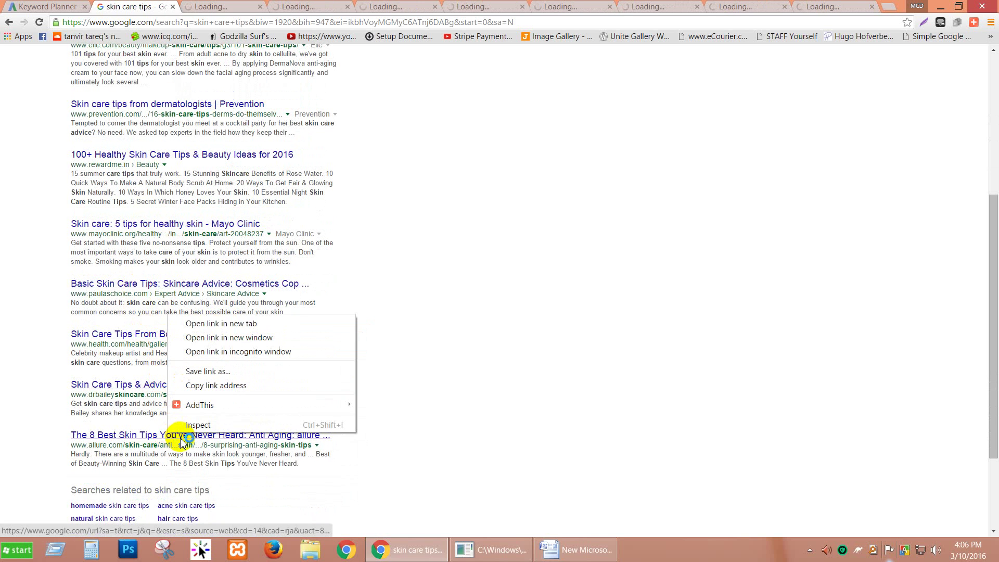
left_click(193, 324)
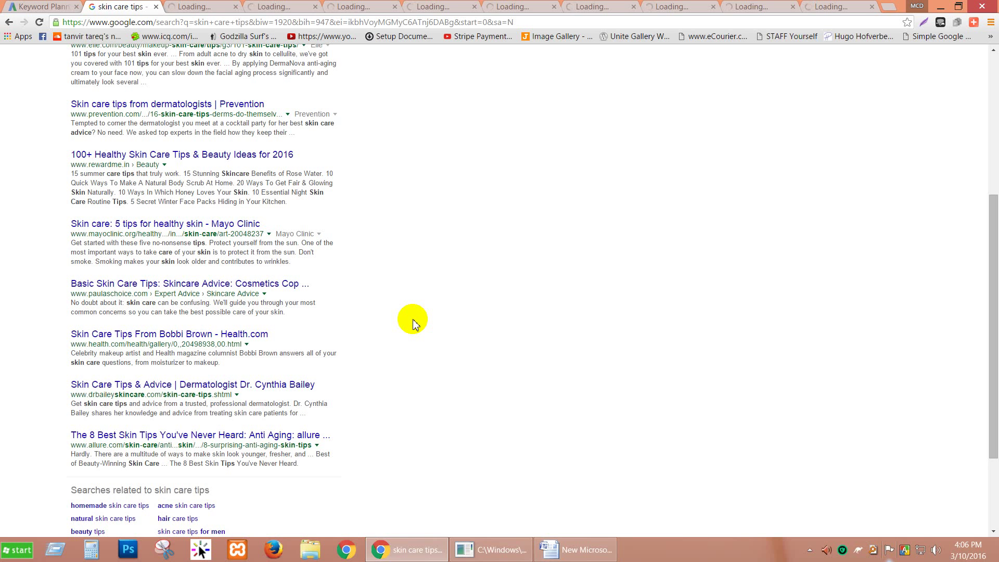
Bring the Word competitor checklist forward and mark the Weak site factor.
scroll(412, 322, "up", 5)
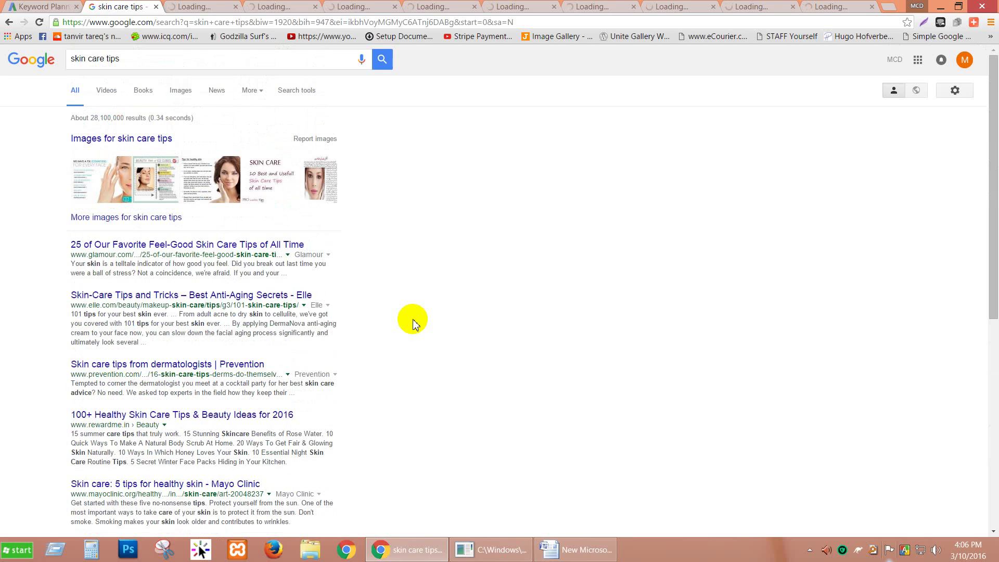
scroll(414, 324, "down", 6)
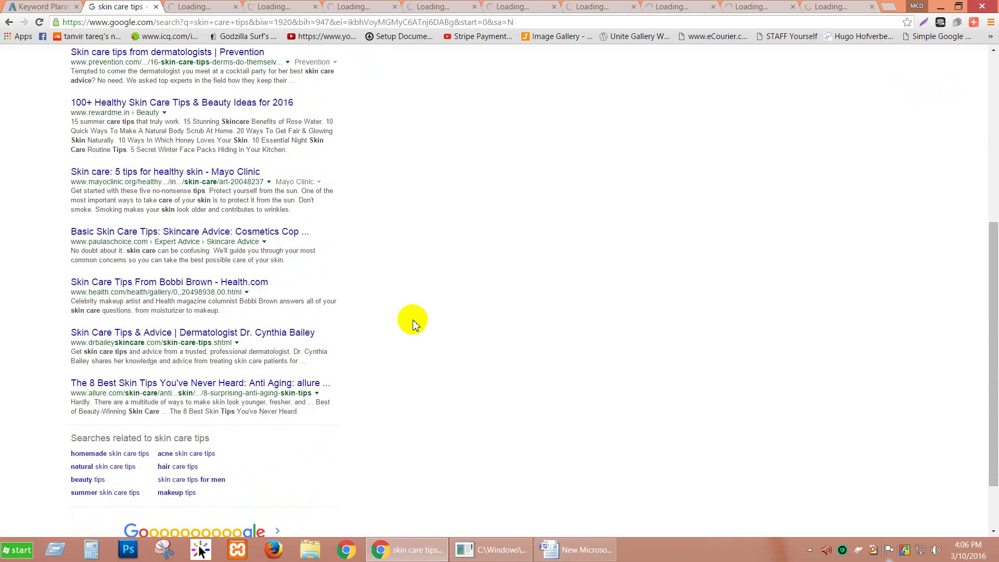
scroll(412, 324, "up", 6)
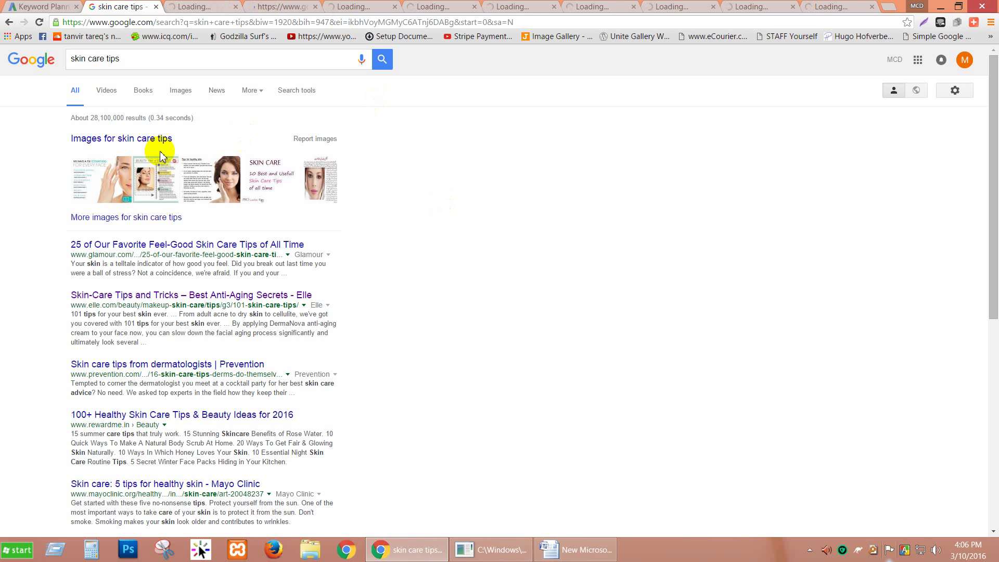
left_click(508, 437)
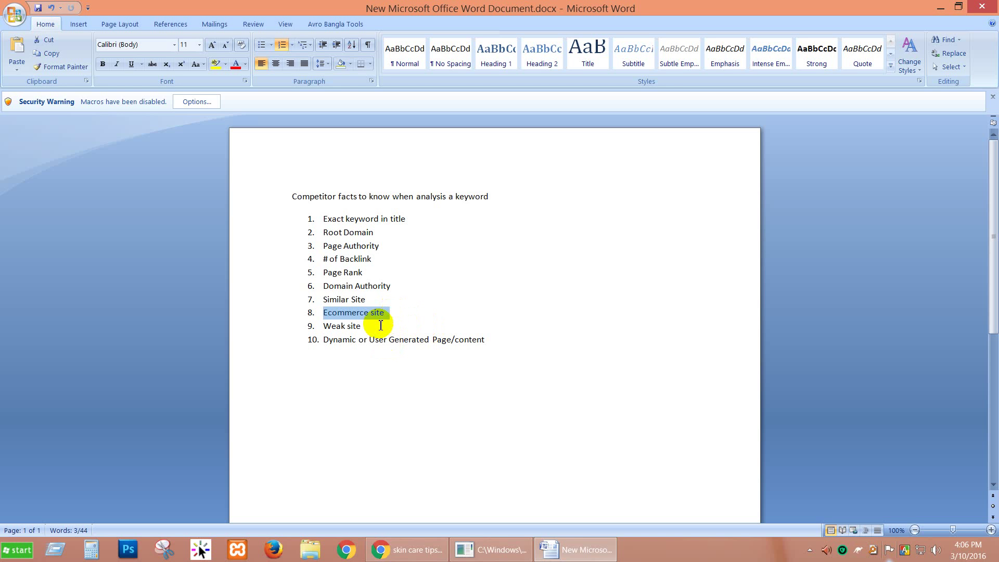
left_click_drag(370, 326, 329, 325)
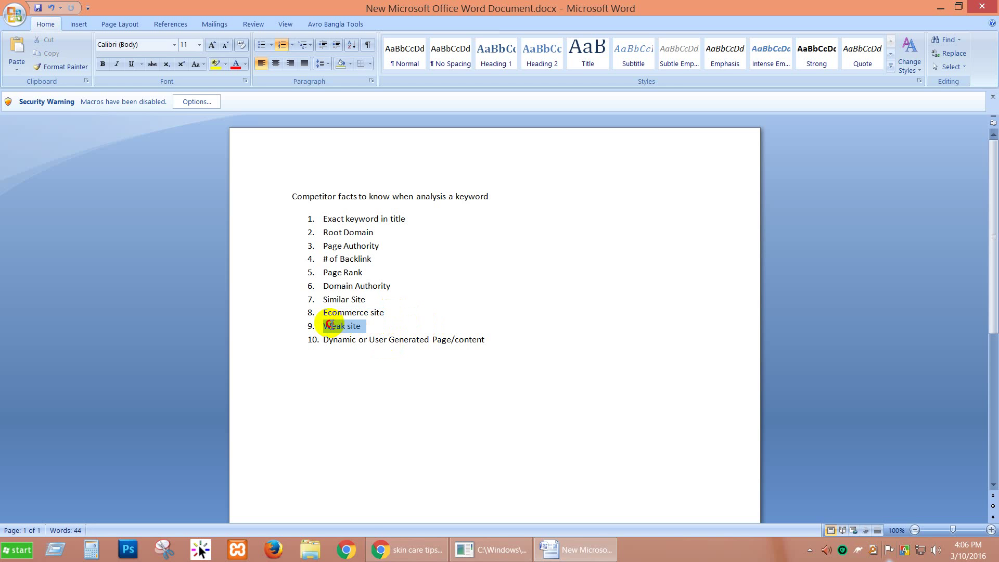
Bring the Google skin care tips results back from the taskbar and scroll the page.
mouse_move(391, 547)
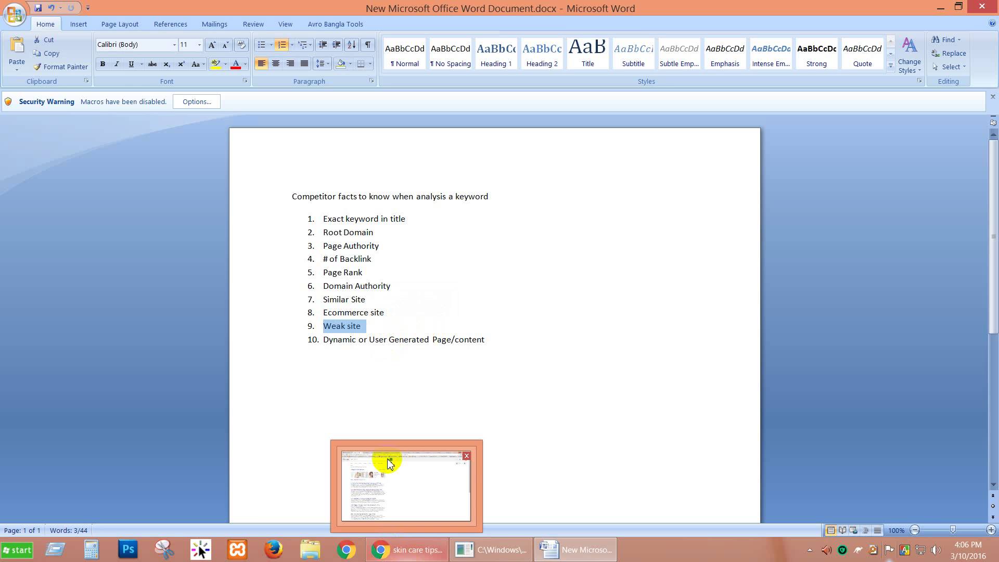
left_click(408, 549)
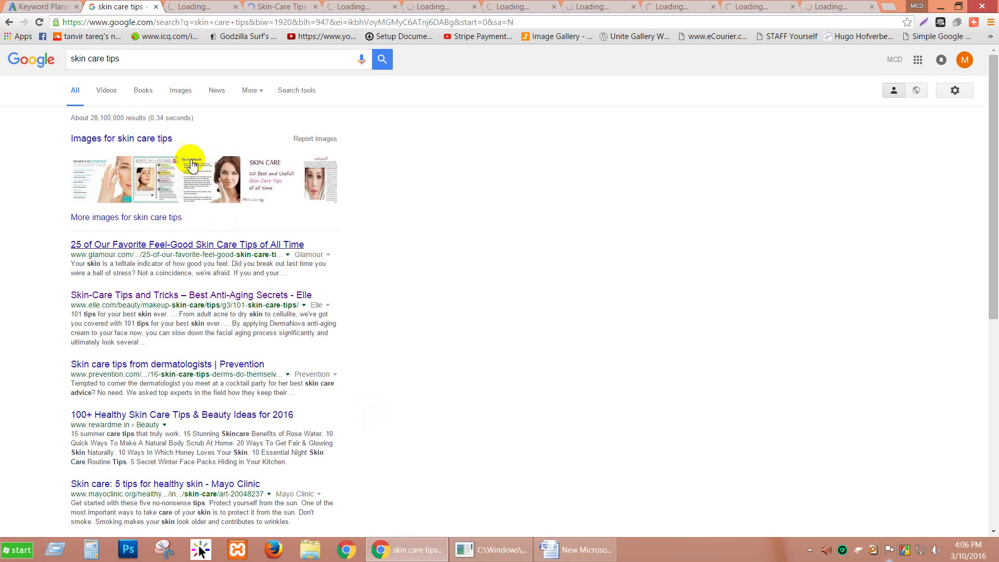
scroll(178, 328, "down", 6)
scroll(334, 338, "up", 1)
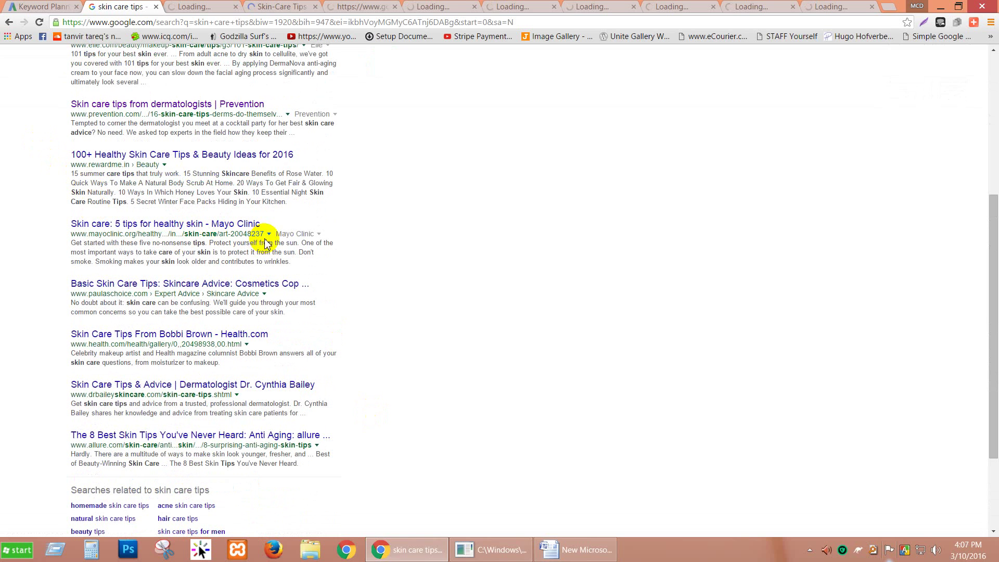
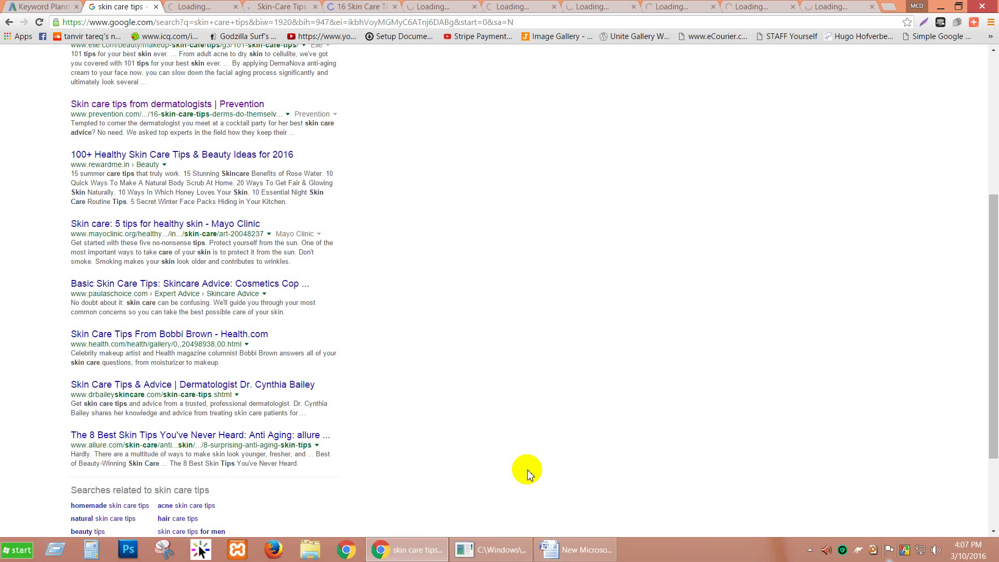
Scroll the skin care tips results back to the top and bring the Word competitor-facts document forward.
scroll(476, 452, "up", 2)
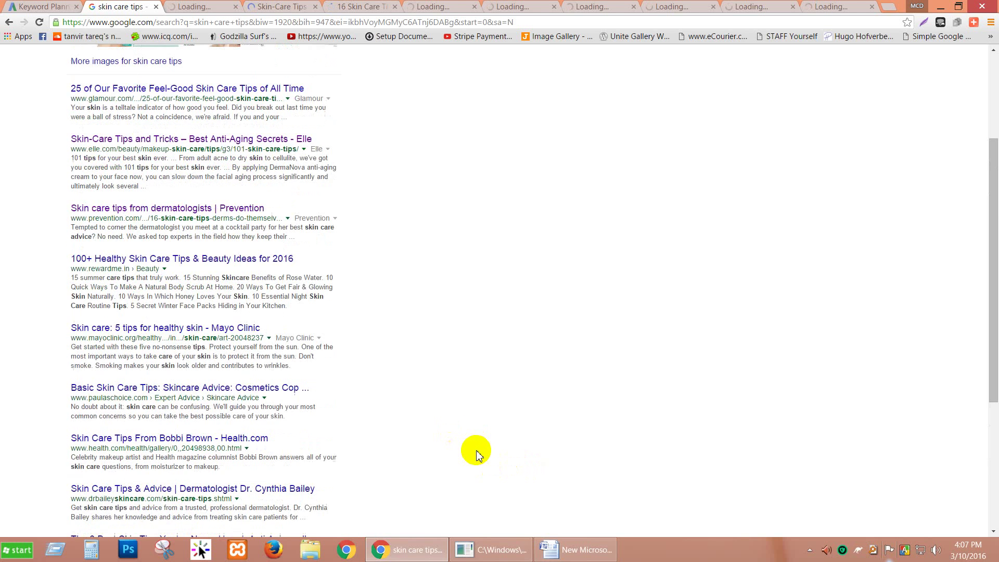
scroll(476, 452, "up", 1)
scroll(476, 453, "up", 2)
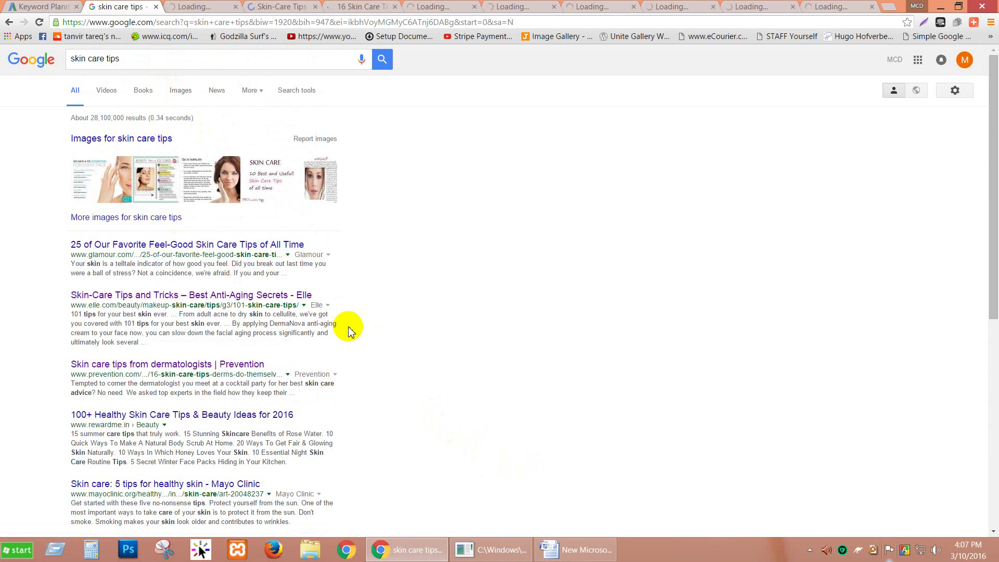
scroll(347, 336, "down", 1)
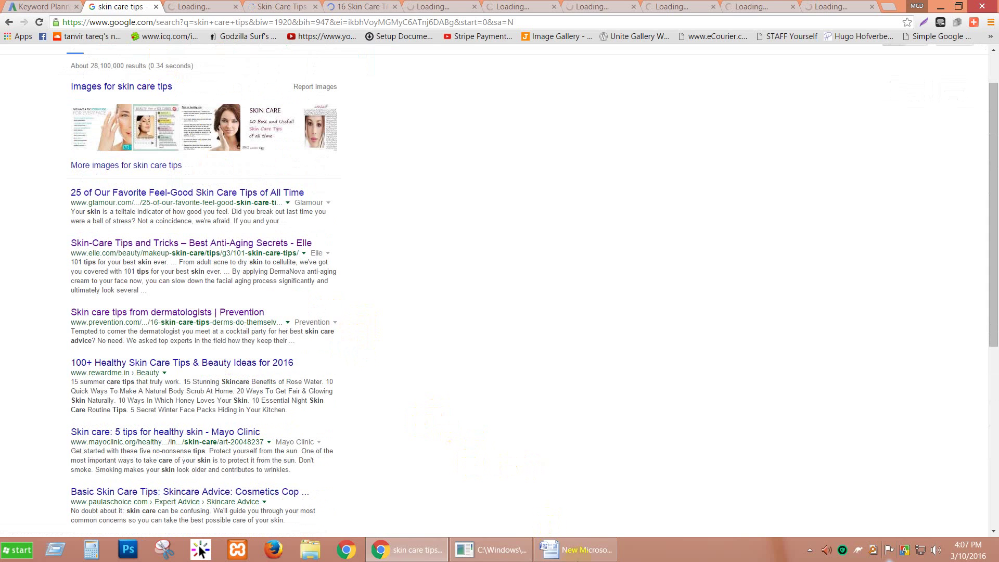
left_click(574, 549)
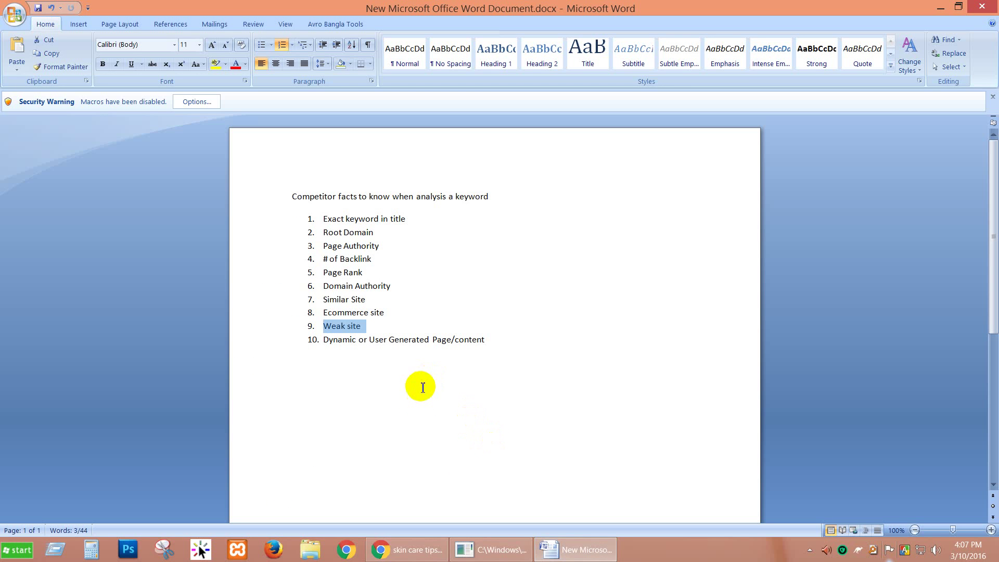
Highlight item 10 (Dynamic/User Generated content) and items 3–6 (Page to Domain Authority), then open Start.
left_click_drag(328, 343, 458, 345)
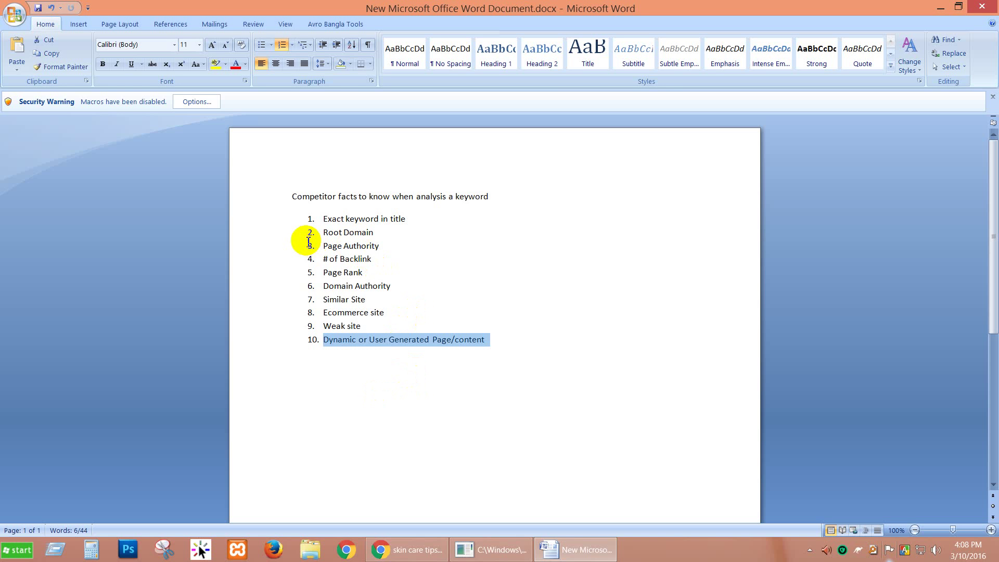
left_click_drag(307, 241, 398, 288)
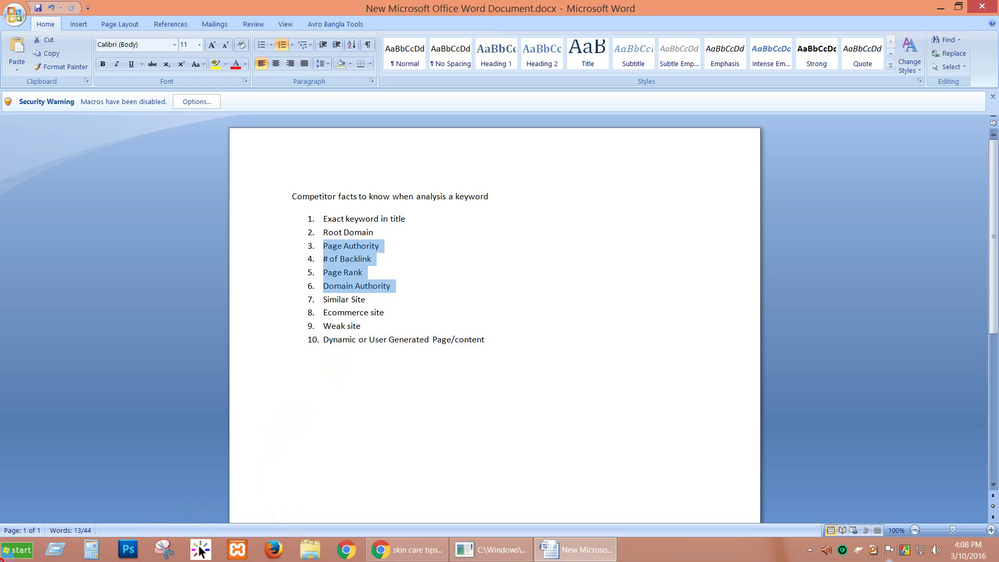
left_click(167, 239)
key("super")
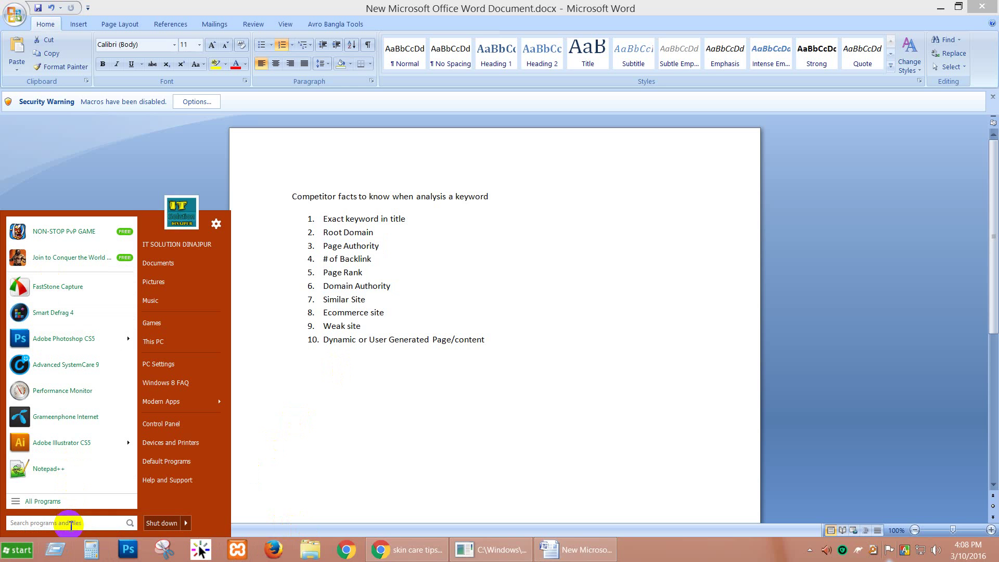
Search the Start menu for 'net' and launch Netpeak Checker.
type("net")
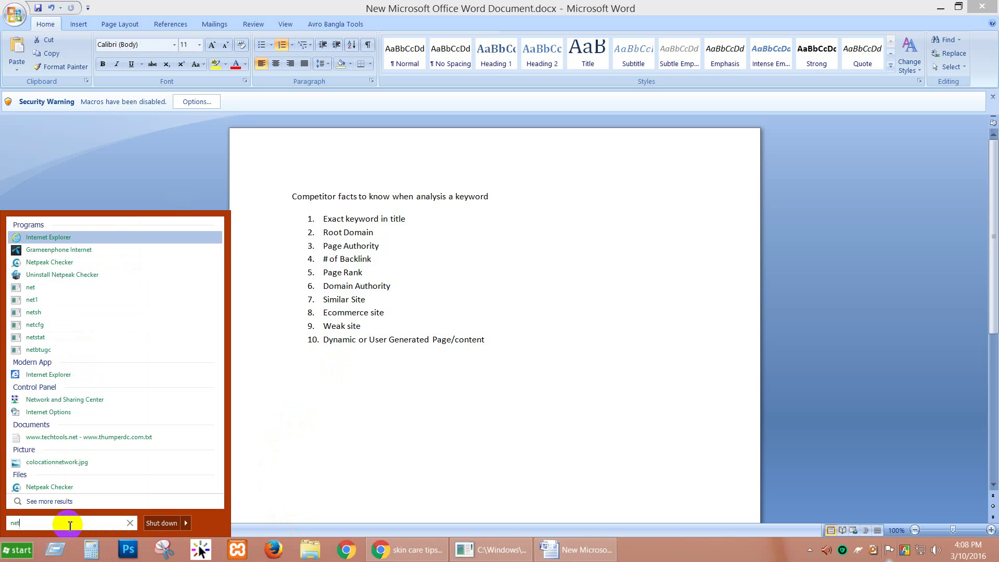
key("Down")
key("Down")
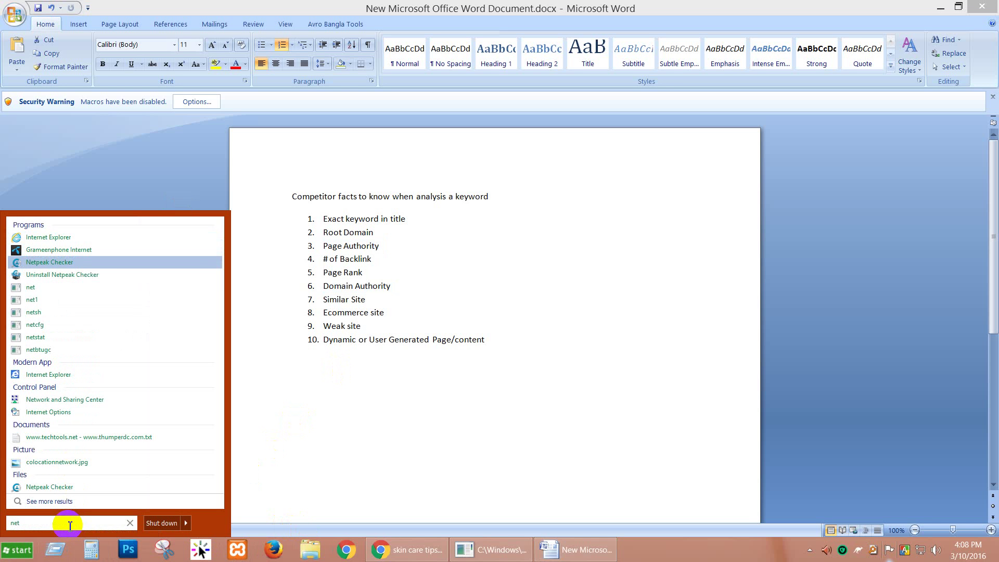
left_click(26, 552)
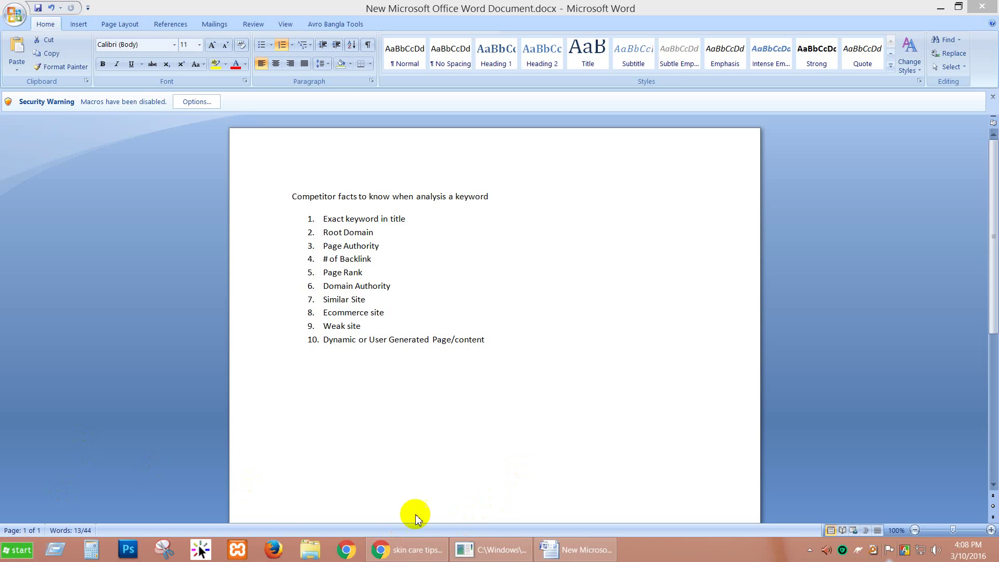
left_click(56, 551)
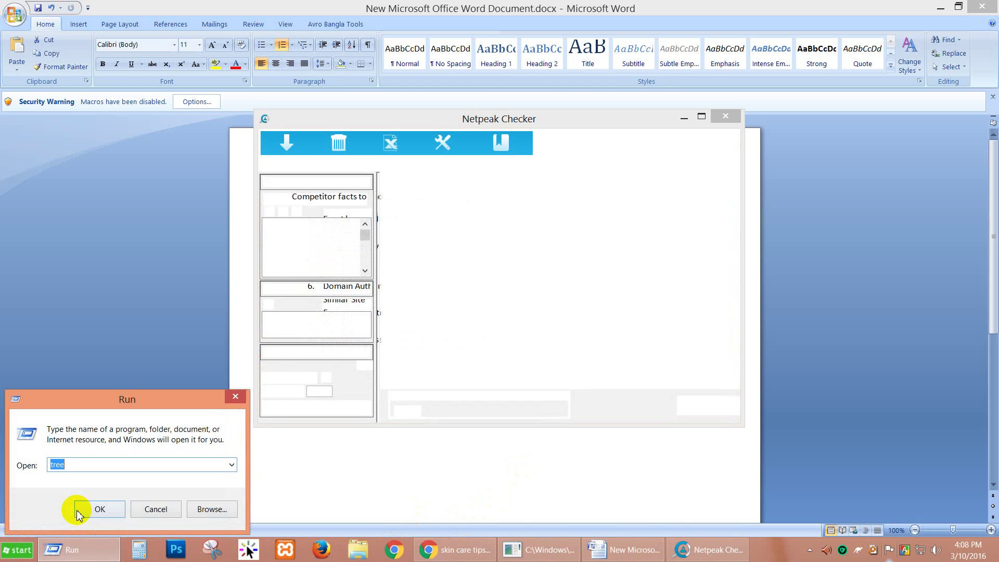
left_click(96, 511)
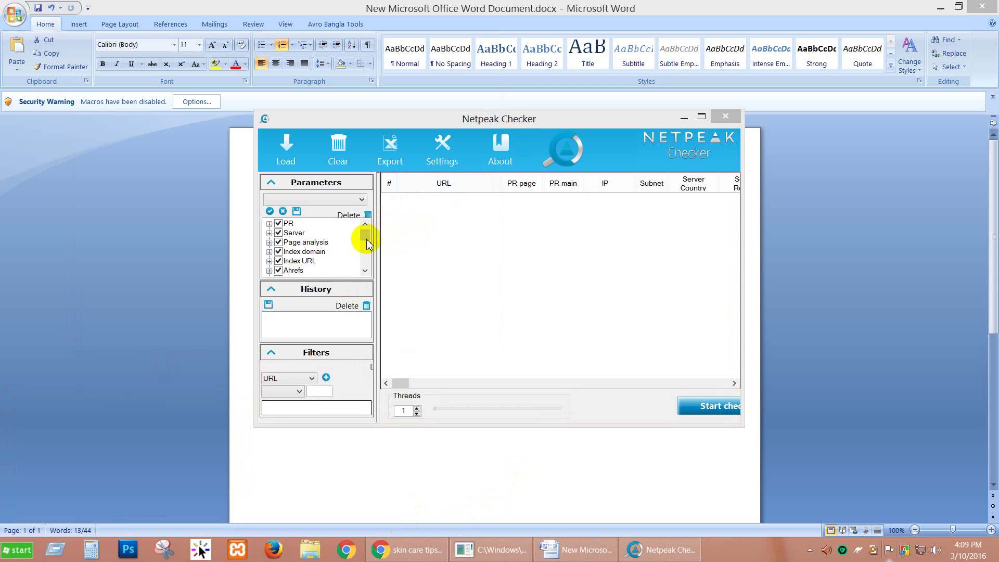
Adjust the Netpeak Checker window and maximize it to fill the screen.
mouse_move(367, 244)
left_mouse_down()
mouse_move(364, 264)
mouse_move(369, 234)
left_mouse_up()
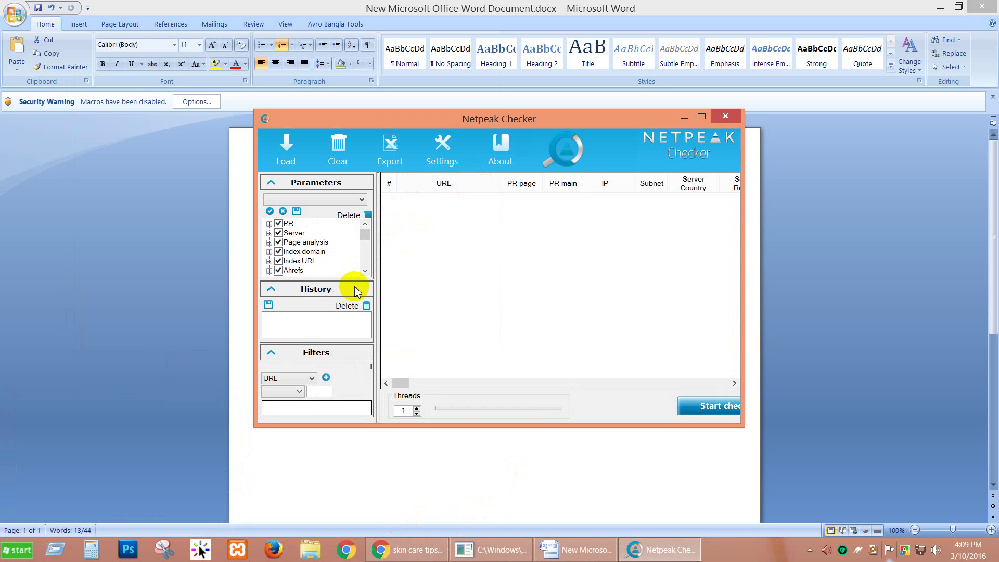
left_click_drag(364, 235, 366, 273)
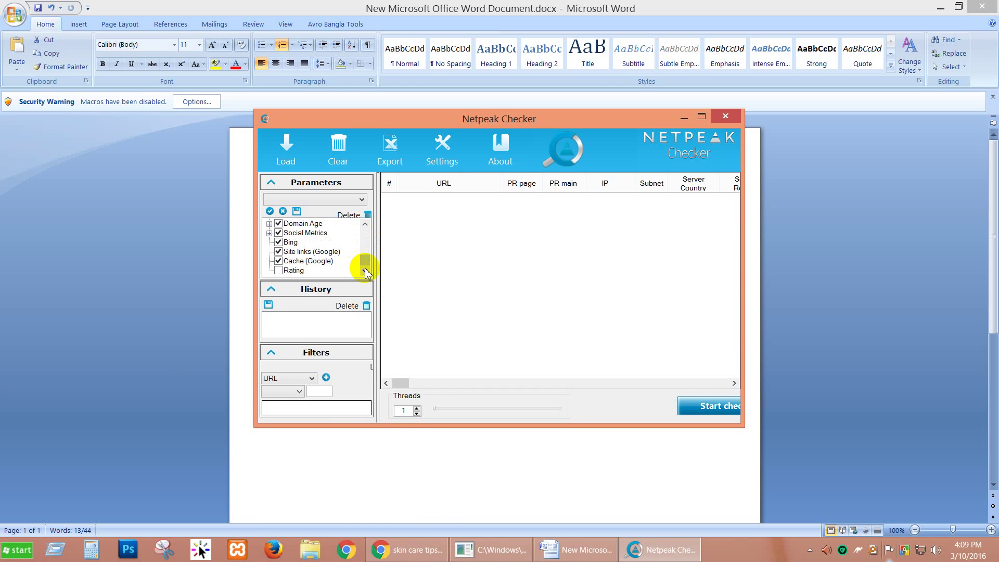
left_click_drag(364, 267, 361, 223)
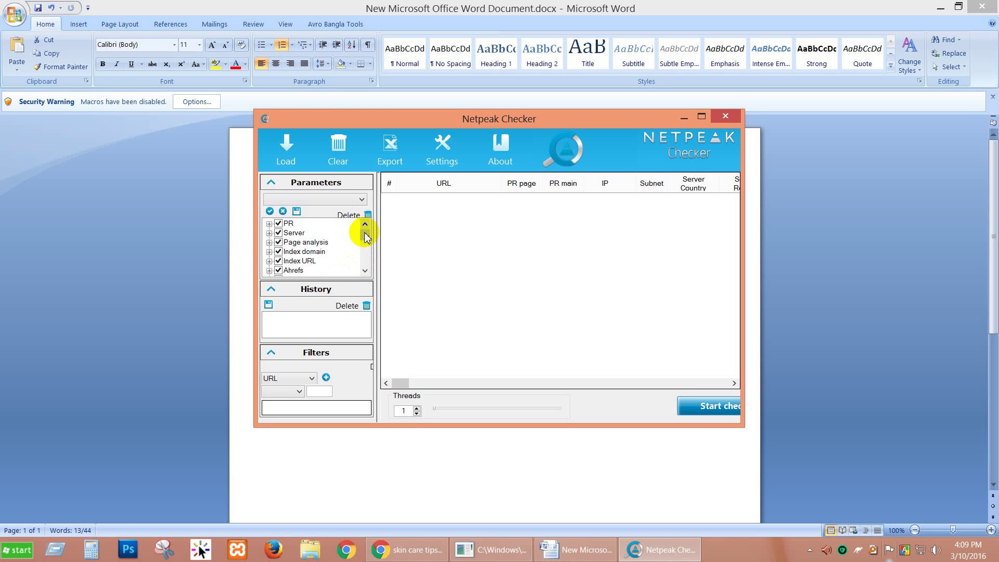
left_click(367, 254)
left_click_drag(364, 261, 367, 235)
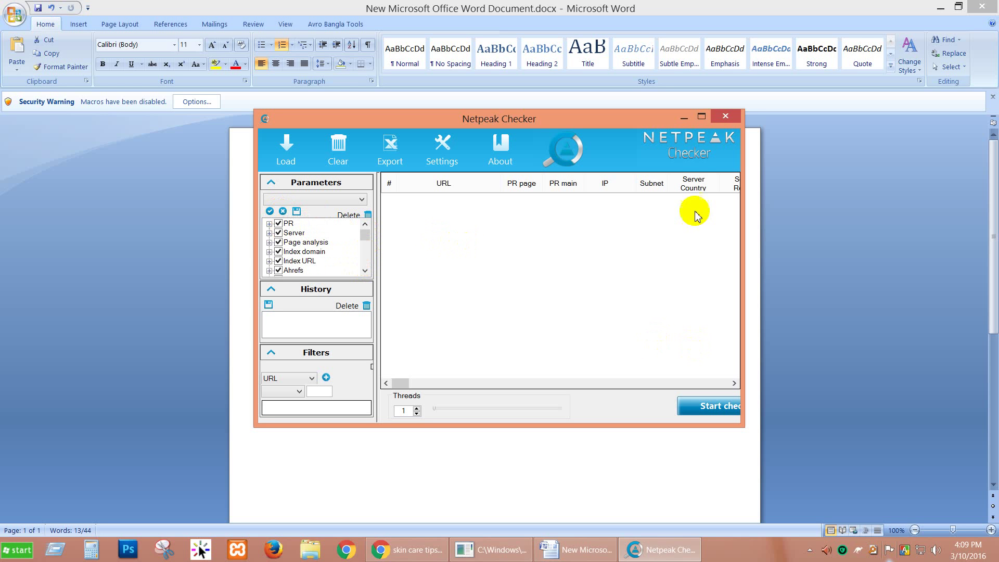
left_click(702, 117)
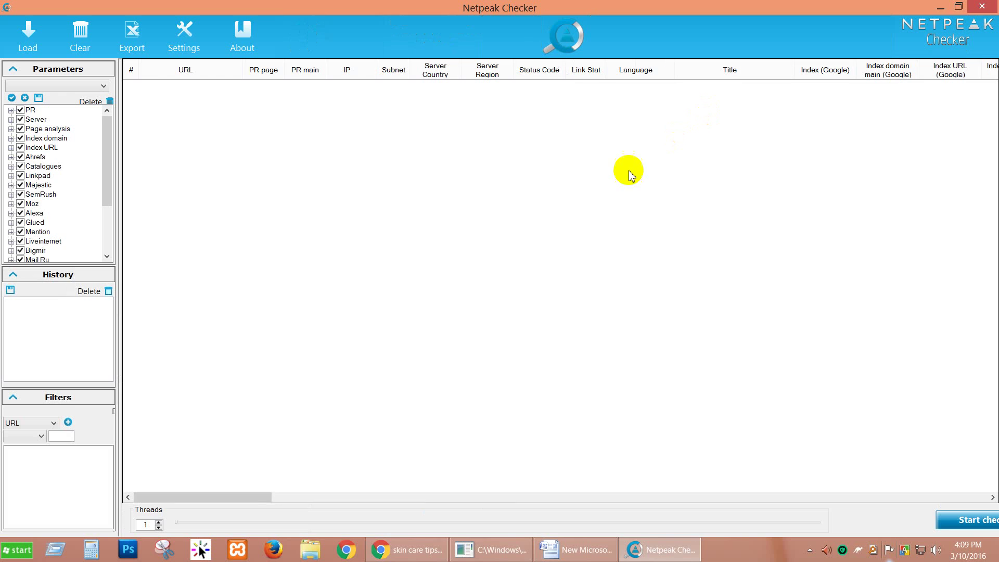
Go through each competitor tab in Chrome, from Glamour to The 8 Best Skin tips.
left_click(406, 550)
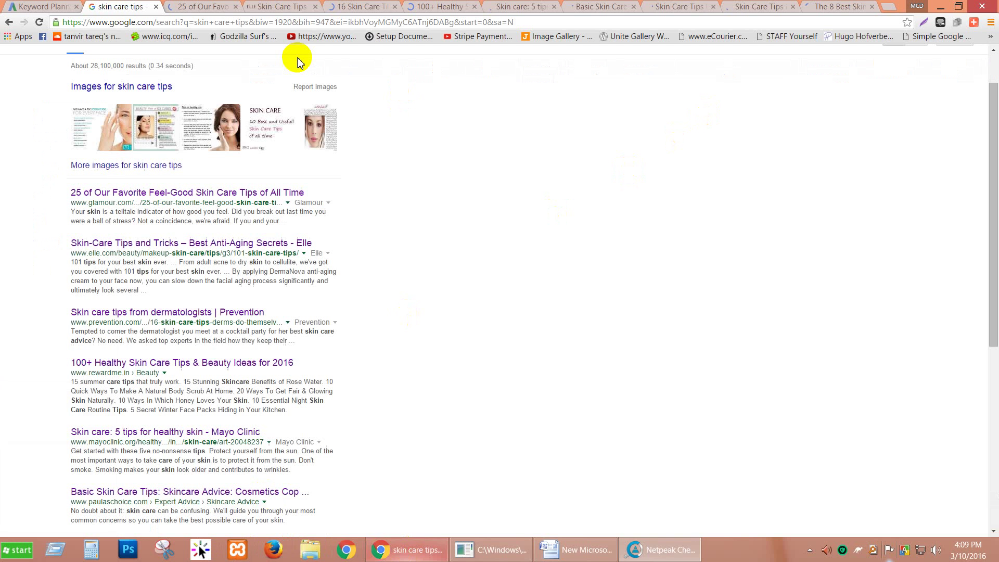
left_click(225, 7)
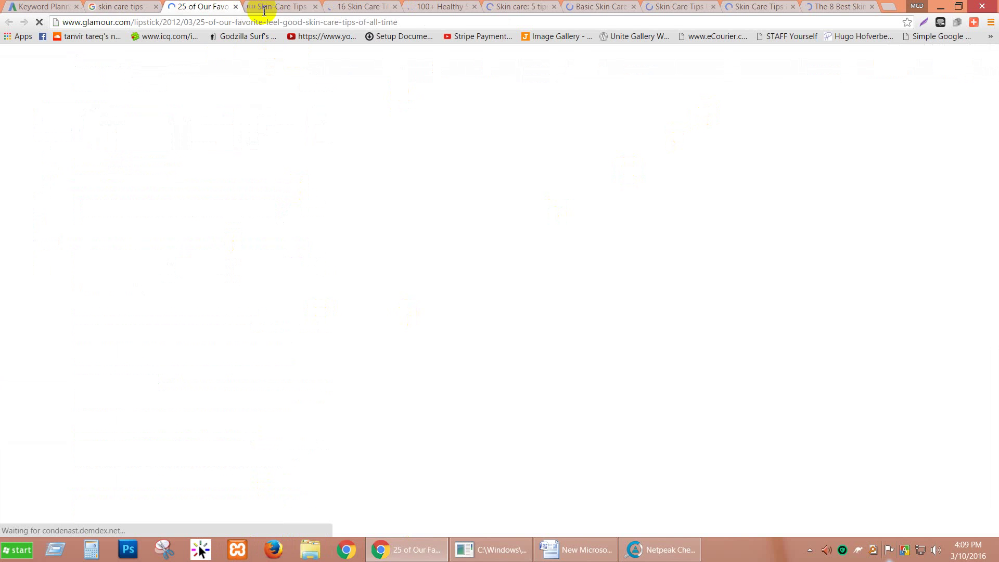
left_click(257, 8)
left_click(353, 6)
left_click(442, 7)
left_click(531, 6)
left_click(593, 7)
left_click(700, 7)
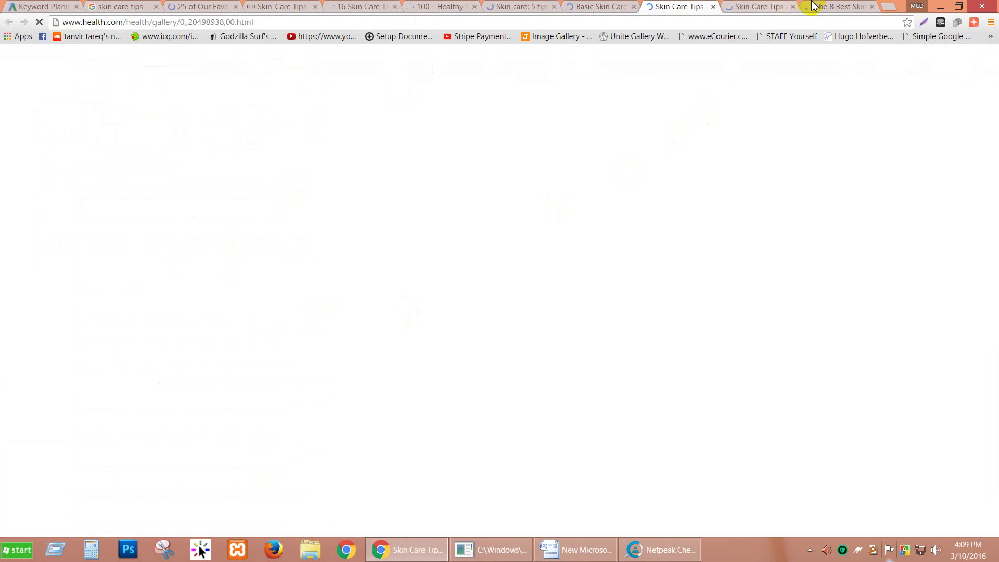
left_click(760, 6)
left_click(820, 7)
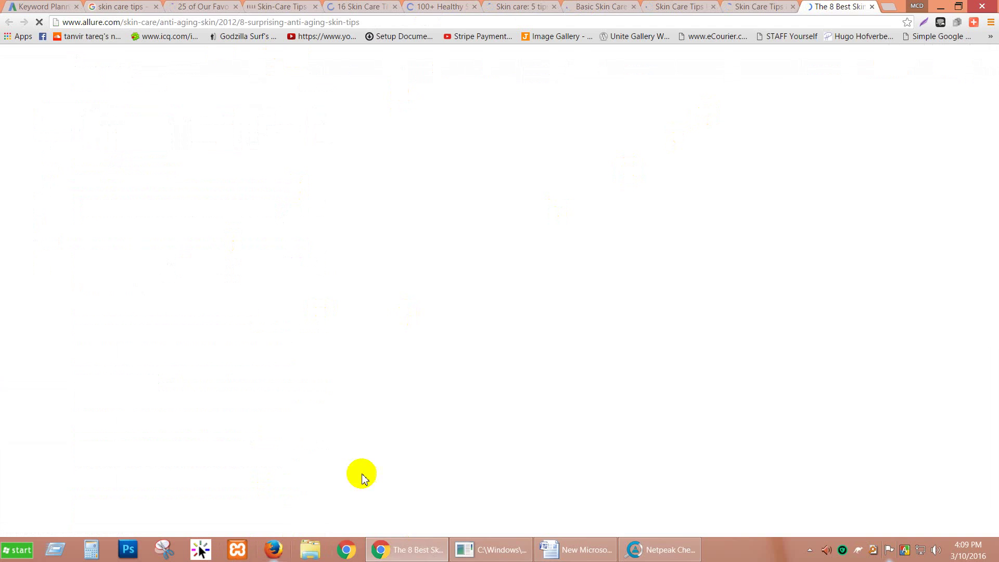
left_click(636, 550)
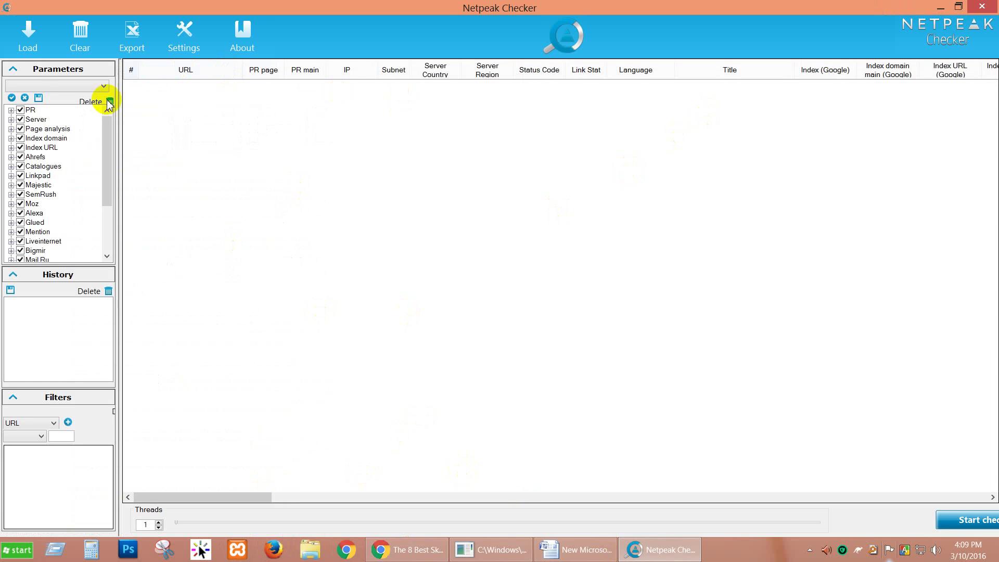
Uncheck all parameters, keeping only PR and Moz Page Authority, Domain Authority and Link Count.
left_click(25, 98)
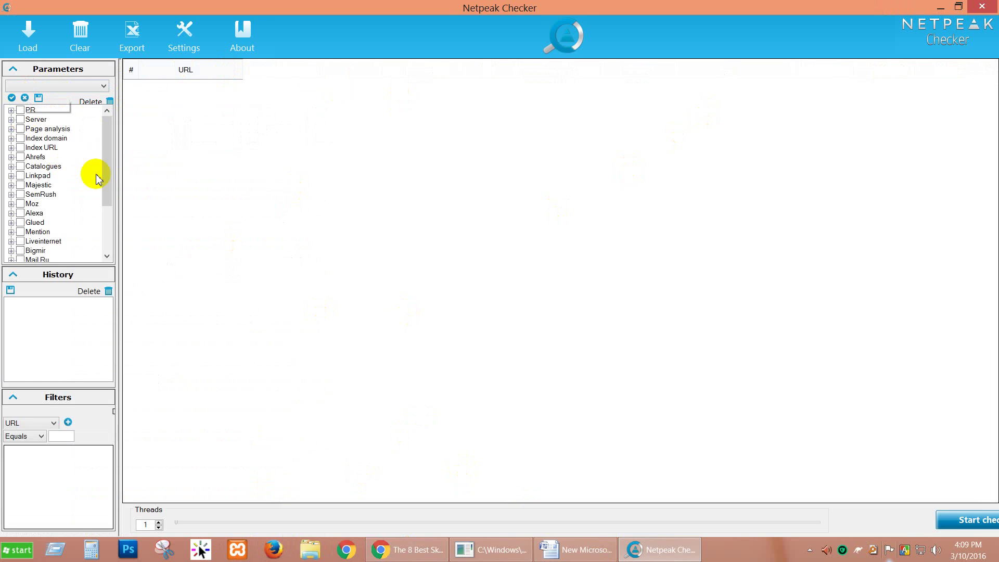
left_click(22, 111)
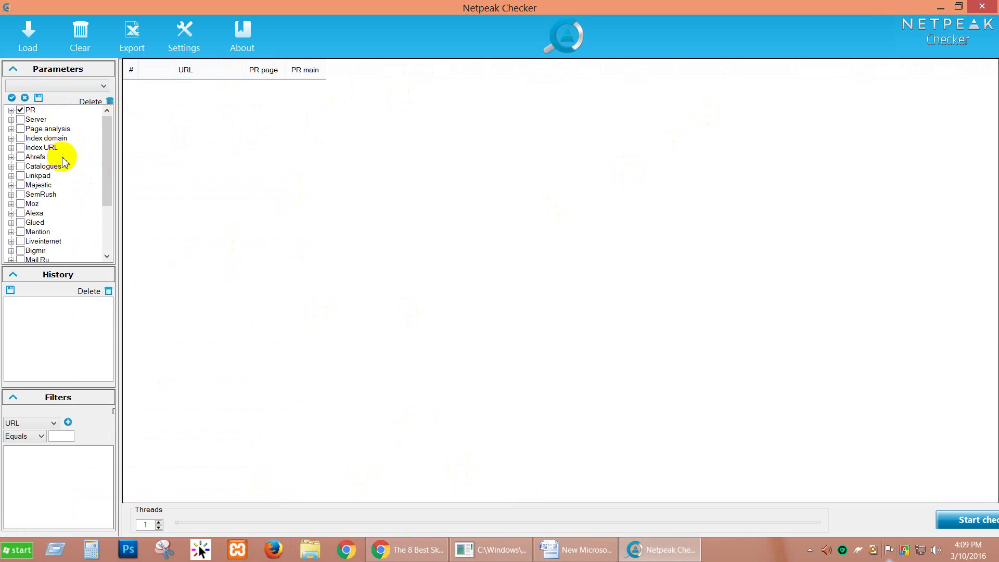
left_click(20, 205)
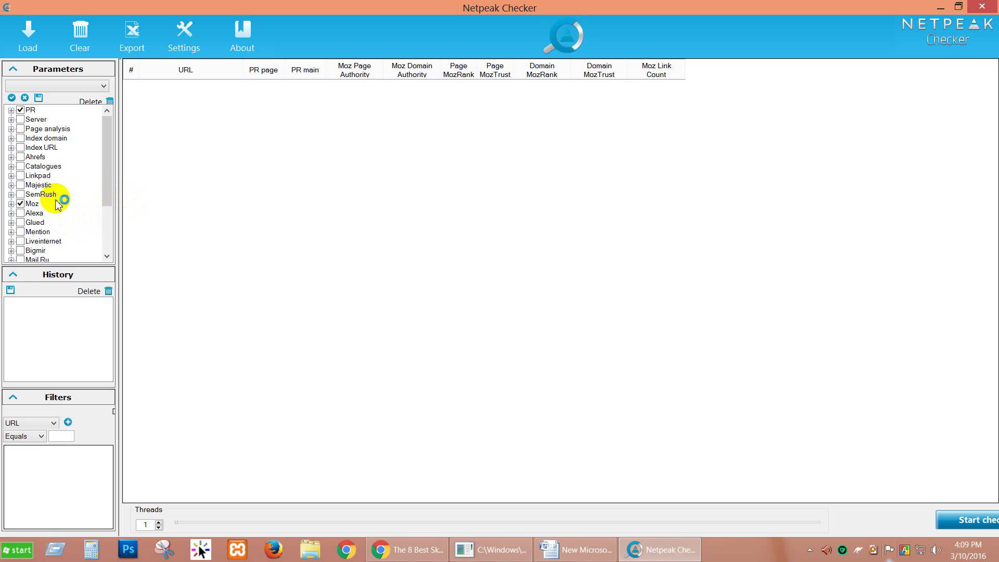
left_click(11, 205)
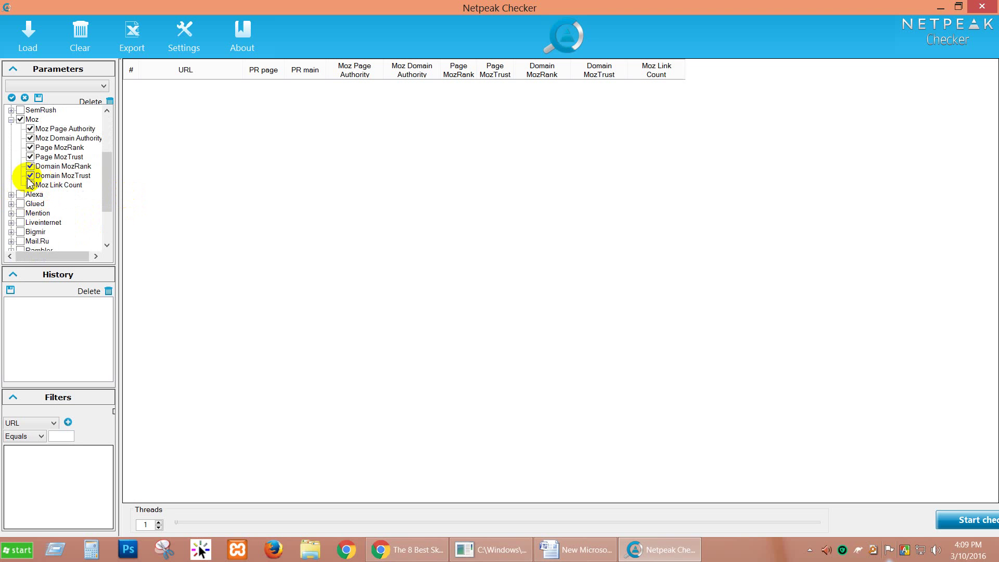
left_click(31, 175)
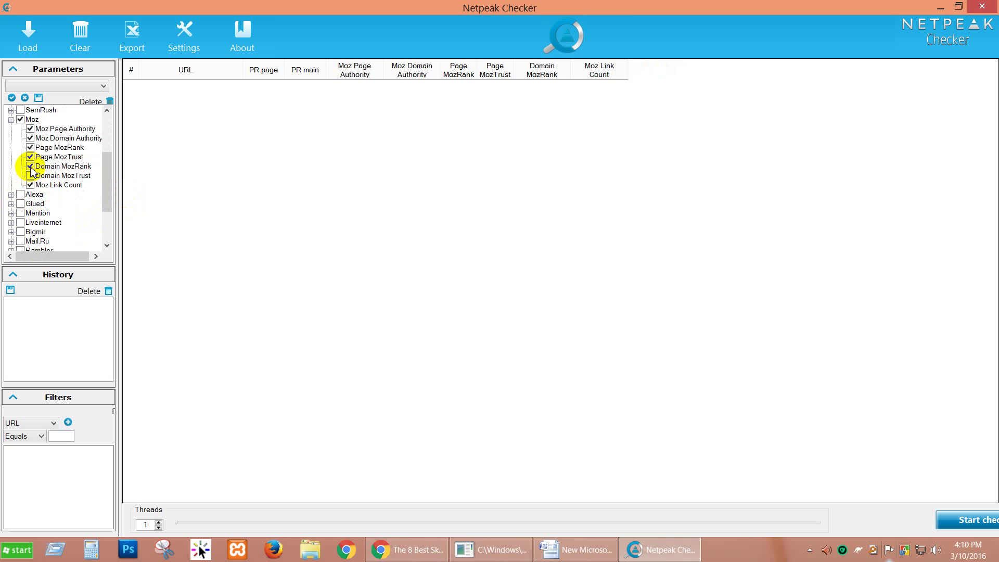
left_click(31, 166)
left_click(30, 157)
left_click(31, 148)
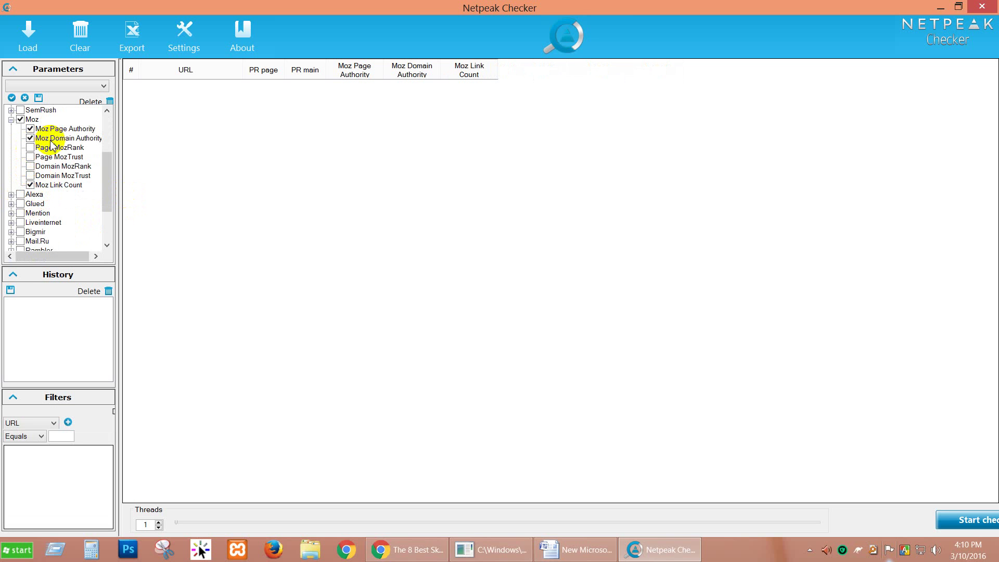
left_click(11, 120)
scroll(61, 202, "up", 4)
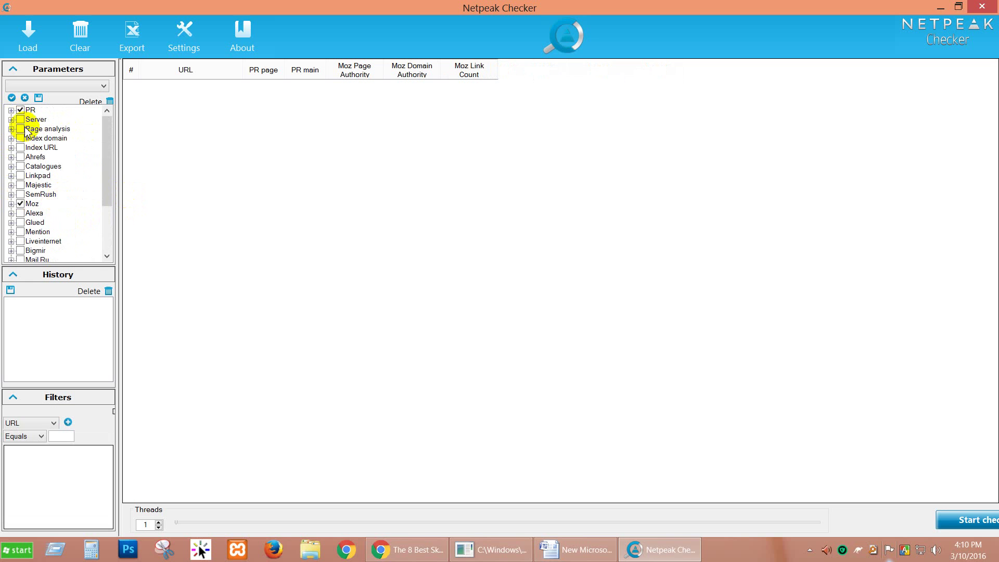
scroll(85, 207, "down", 3)
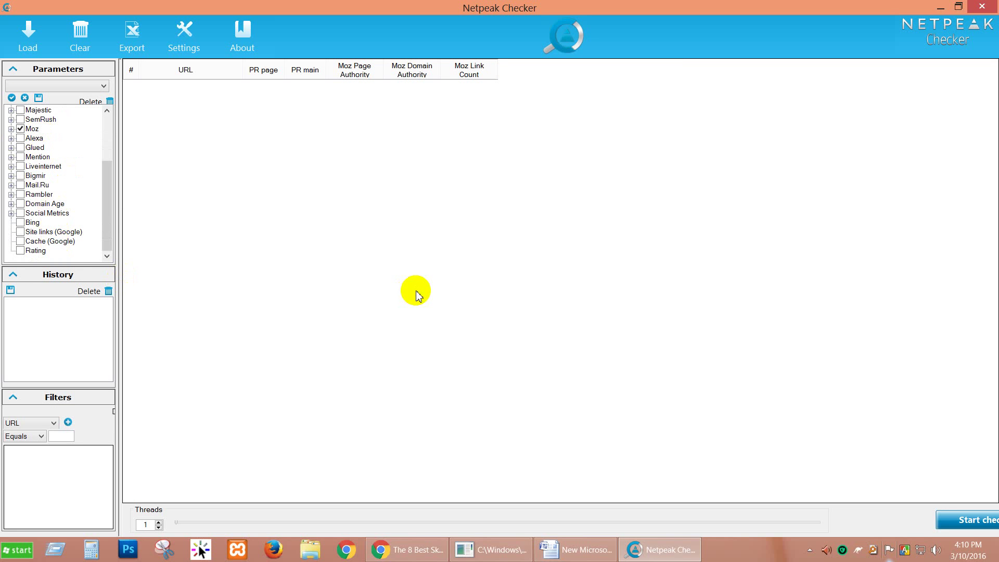
left_click(405, 547)
Dismiss the newsletter popup and scroll through the dermatologist's skin care tips page.
left_click(646, 232)
left_click(645, 232)
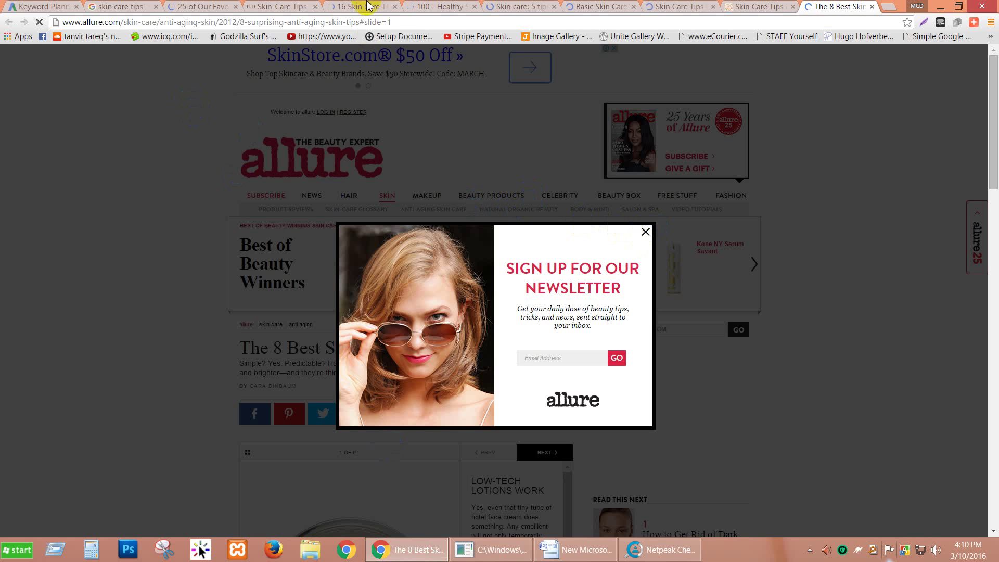
left_click(745, 7)
scroll(193, 156, "down", 15)
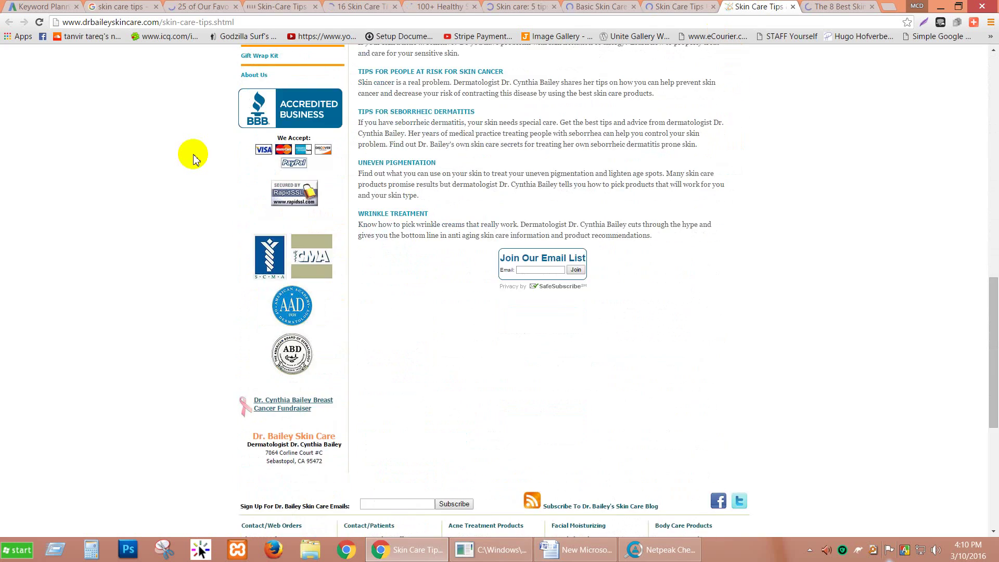
scroll(192, 156, "down", 5)
scroll(193, 156, "up", 8)
scroll(193, 156, "down", 9)
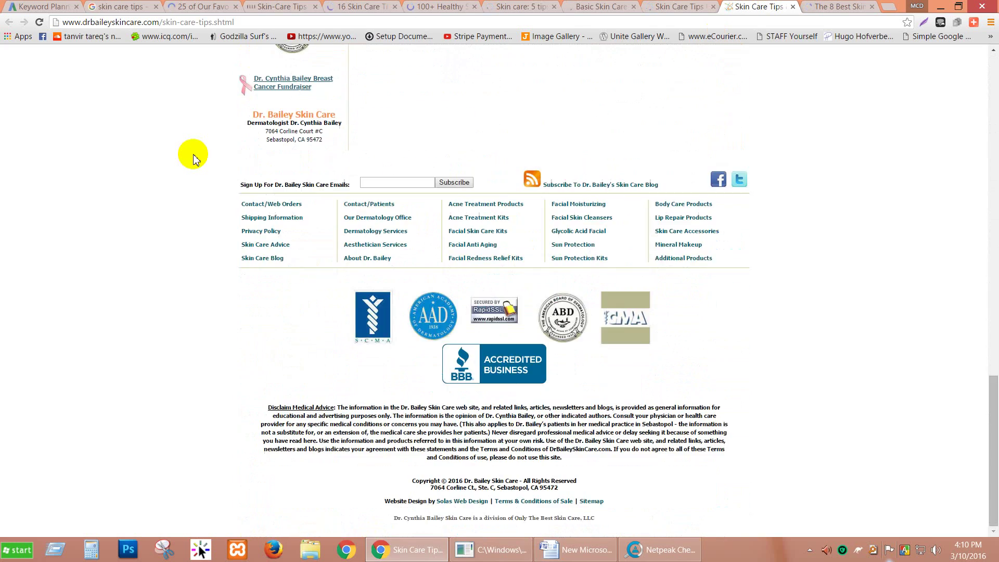
scroll(192, 156, "up", 15)
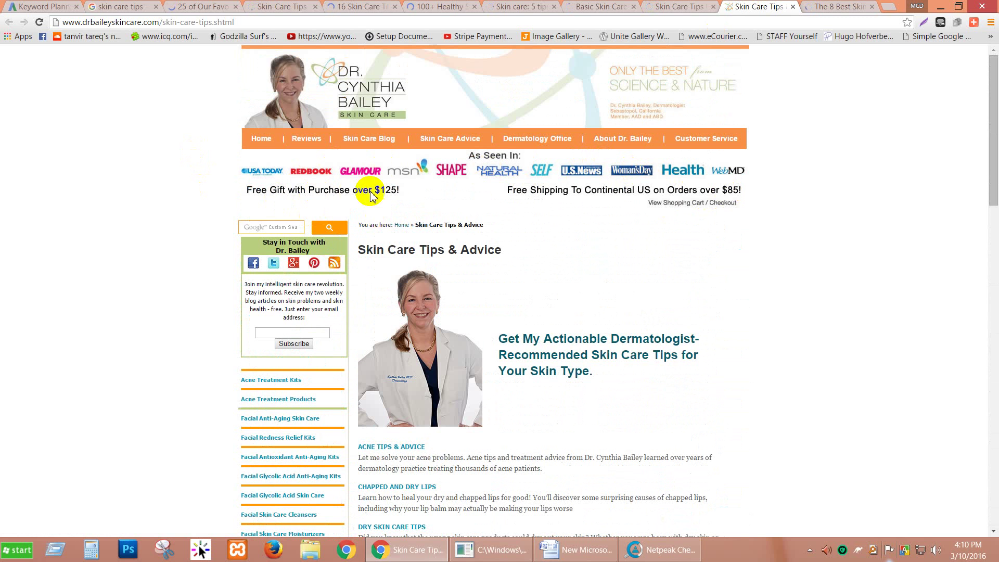
Load the health.com, Paula's Choice, Mayo Clinic, 100+ Healthy, Prevention, Elle and Glamour tabs, ending on Google results.
left_click(685, 5)
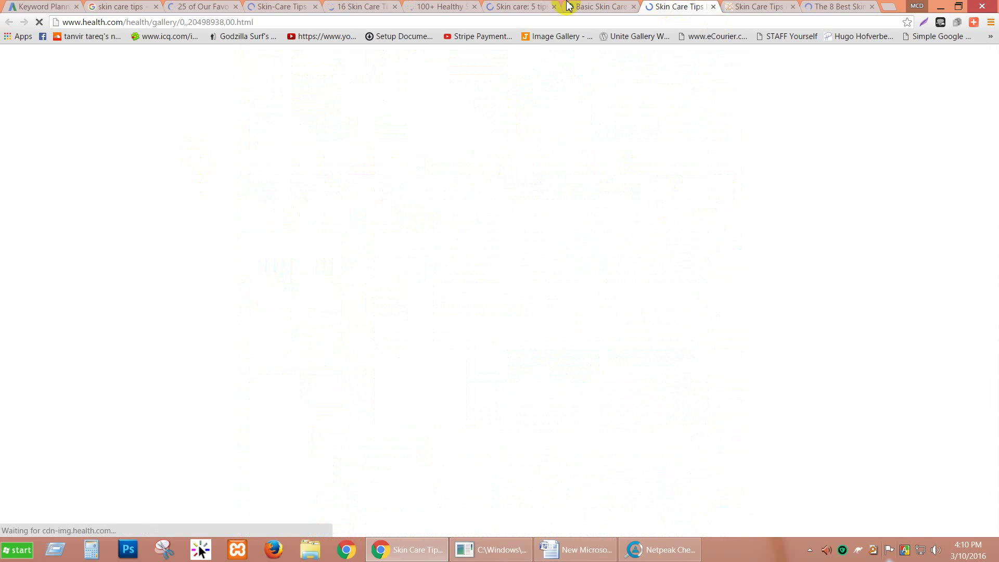
left_click(604, 6)
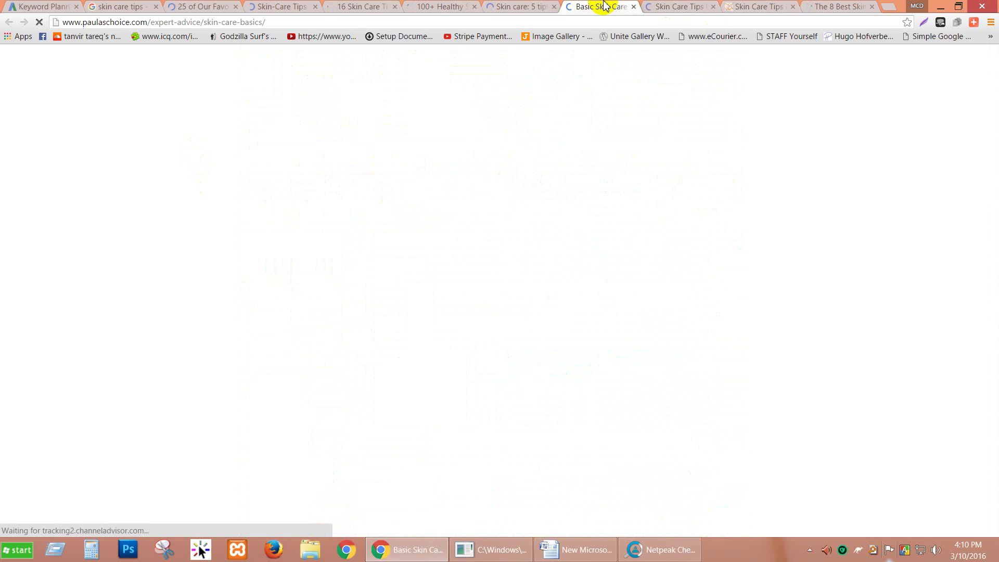
left_click(520, 6)
left_click(455, 6)
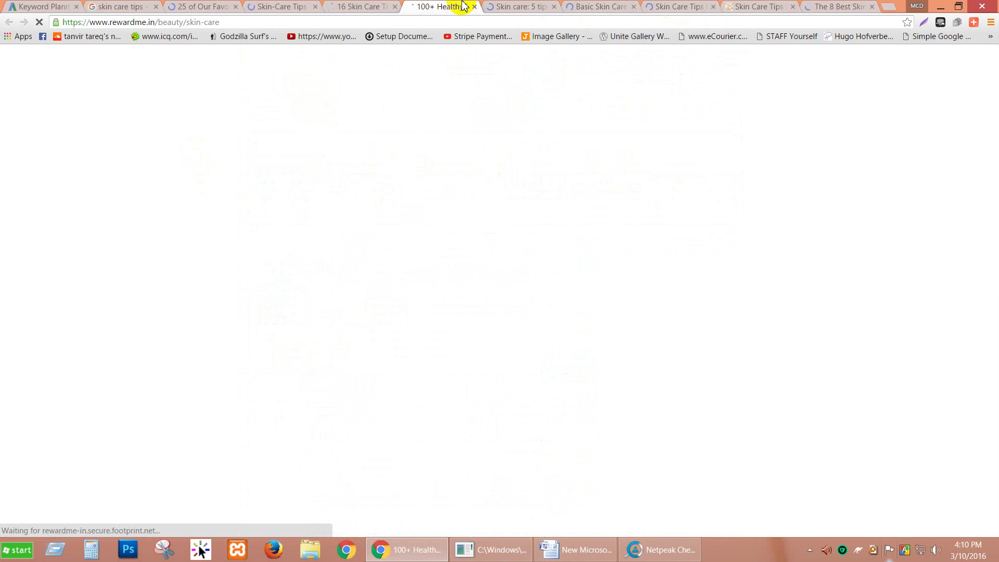
left_click(354, 7)
left_click(280, 6)
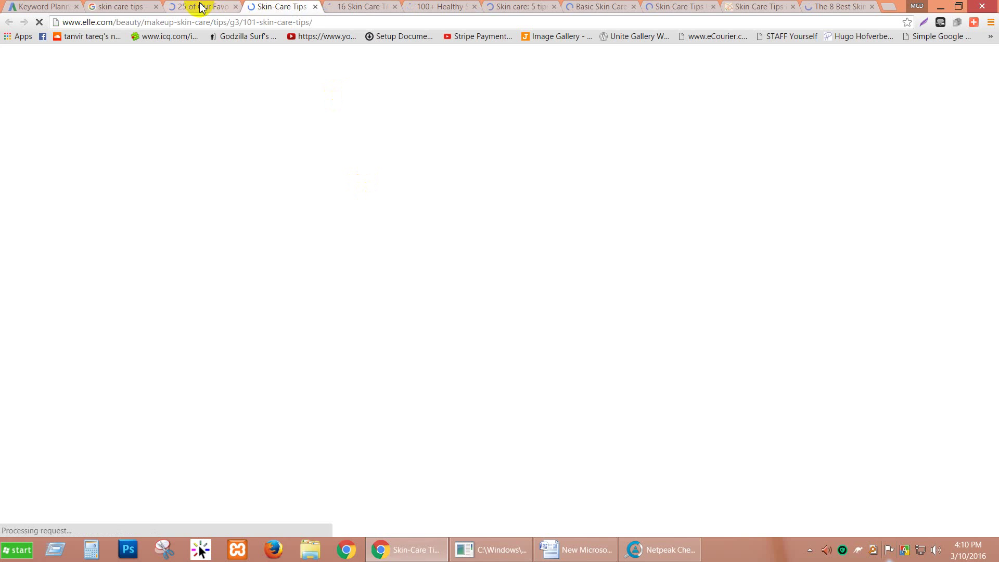
left_click(202, 6)
left_click(119, 7)
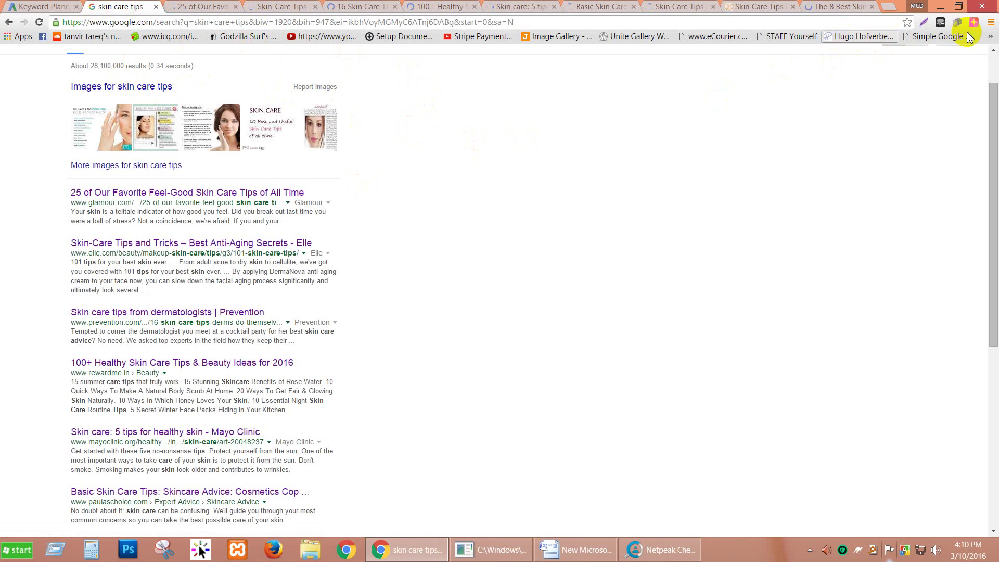
Extract the Google results page's links and select the whole Plain Listing of URLs.
left_click(945, 38)
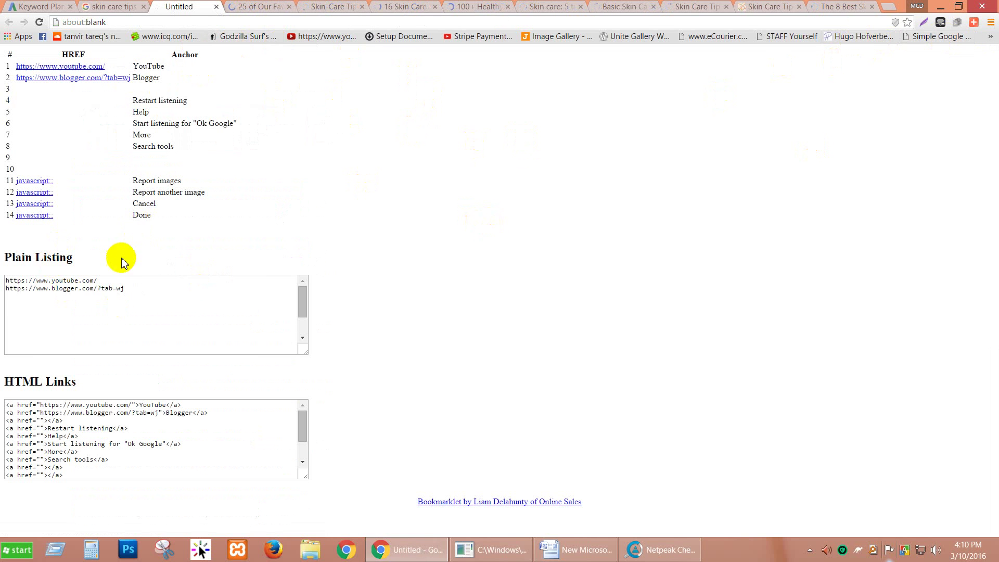
left_click(62, 304)
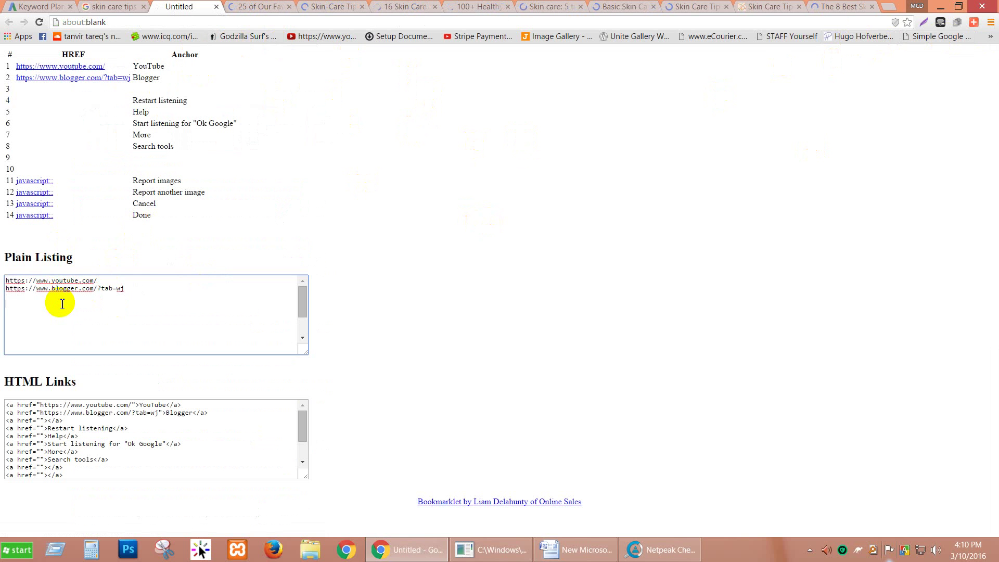
key("ctrl+a")
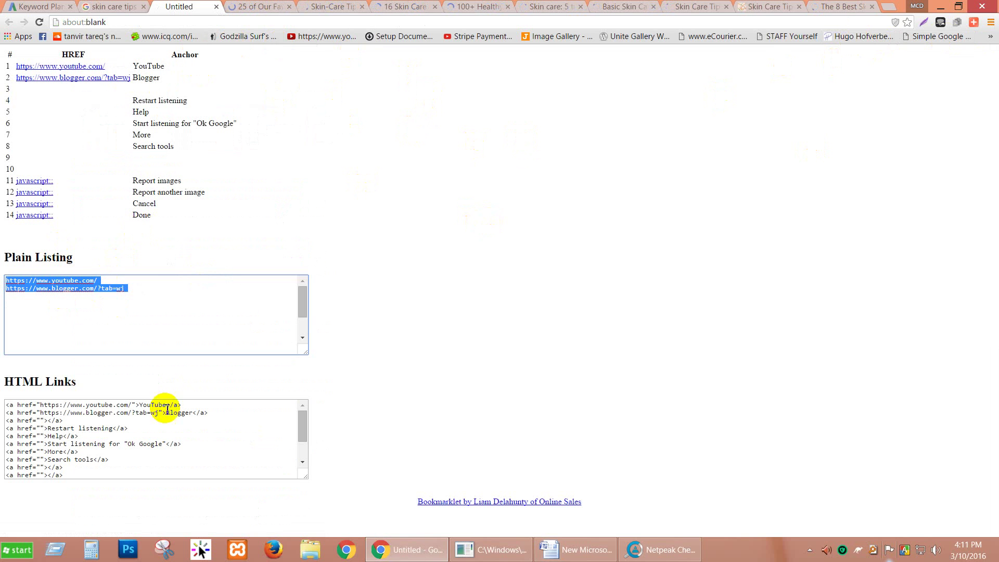
Minimize Chrome, Netpeak Checker and Word to reveal the desktop.
left_click(940, 7)
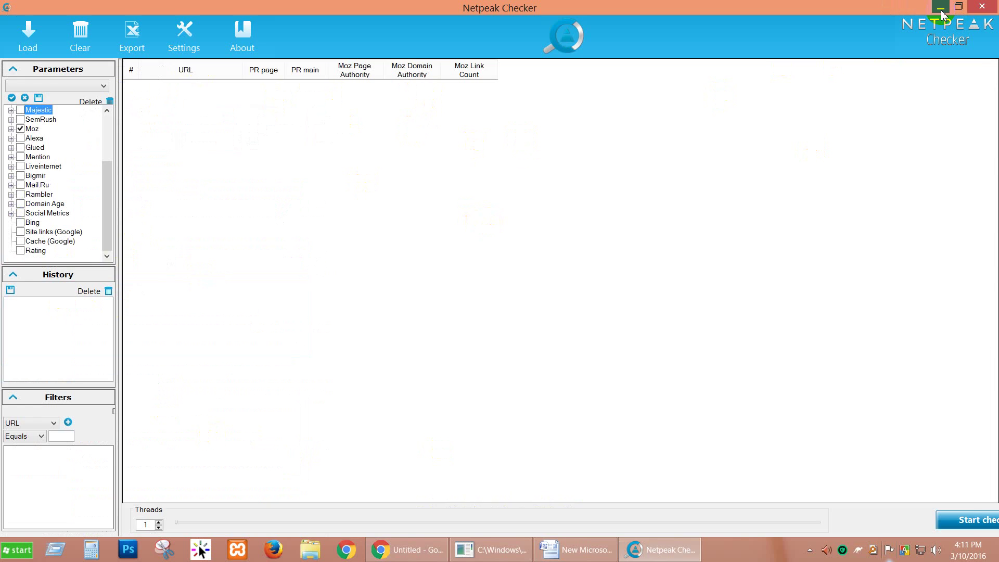
left_click(941, 8)
left_click(939, 6)
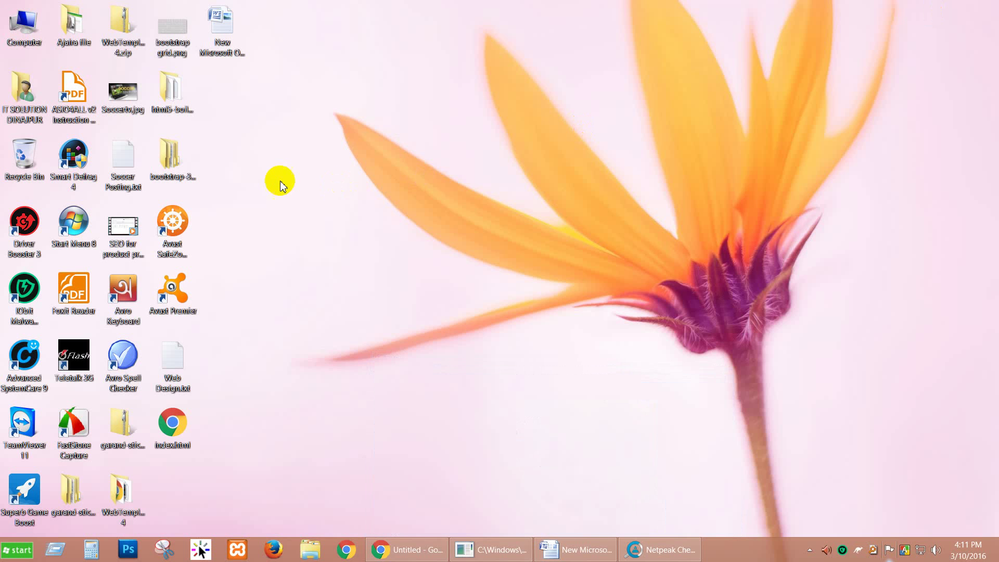
Create New Text Document.txt on the desktop and paste the copied URLs into it.
right_click(277, 178)
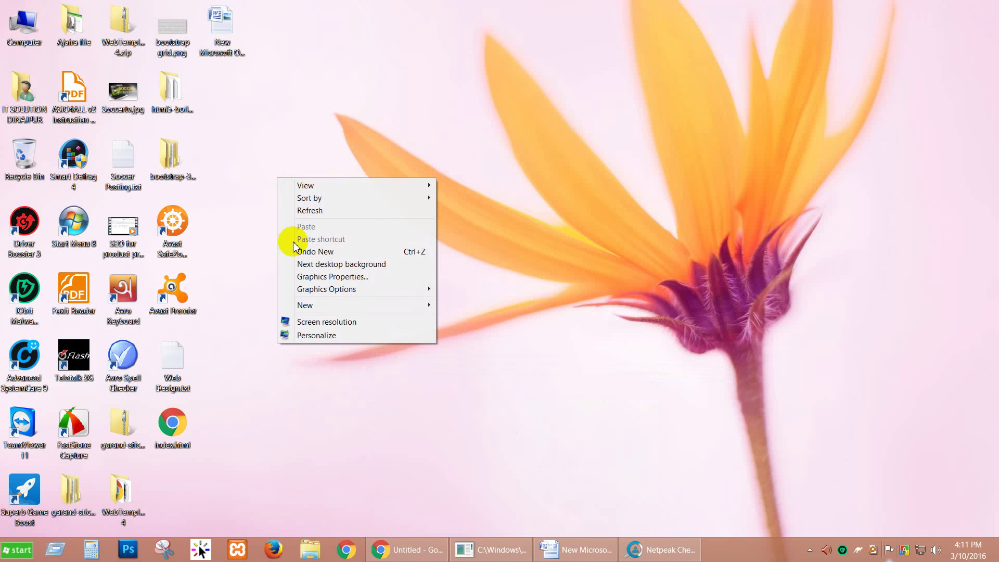
mouse_move(312, 305)
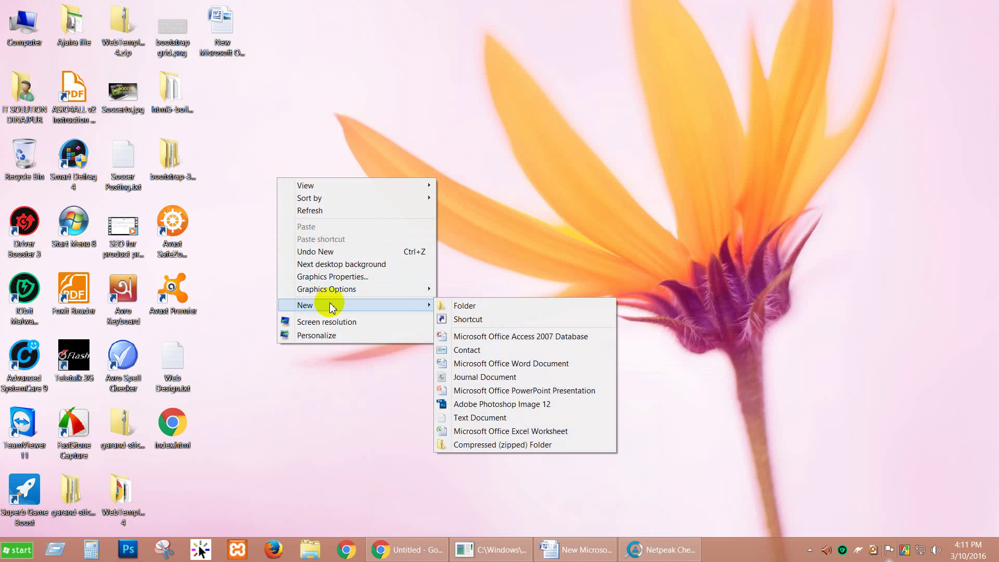
left_click(484, 418)
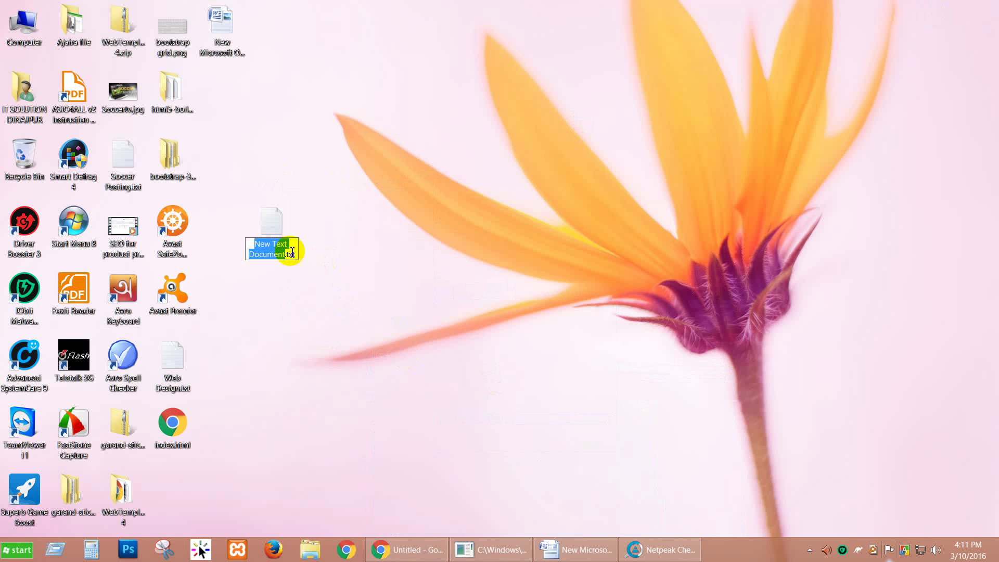
left_click(281, 228)
double_click(280, 229)
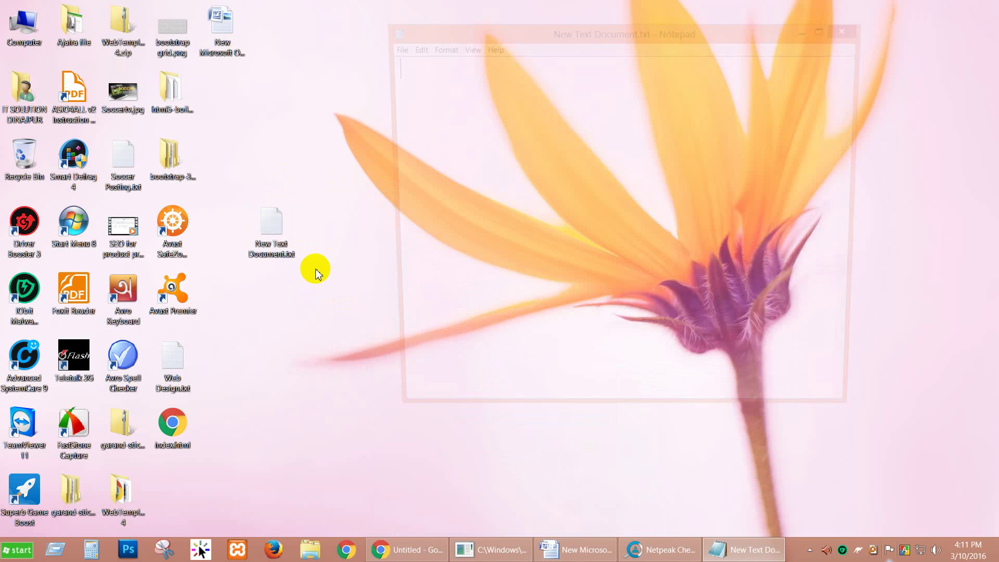
type("https://www.youtube.com/ https://www.blogger.com/?tab=wj         javascript:; javascript:; javascript:; javascript:;")
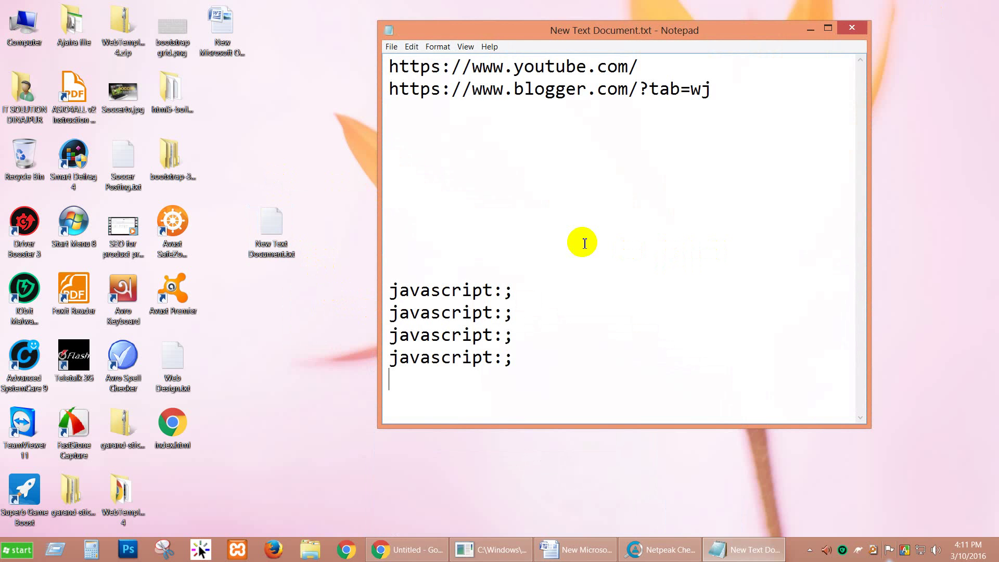
left_click(406, 549)
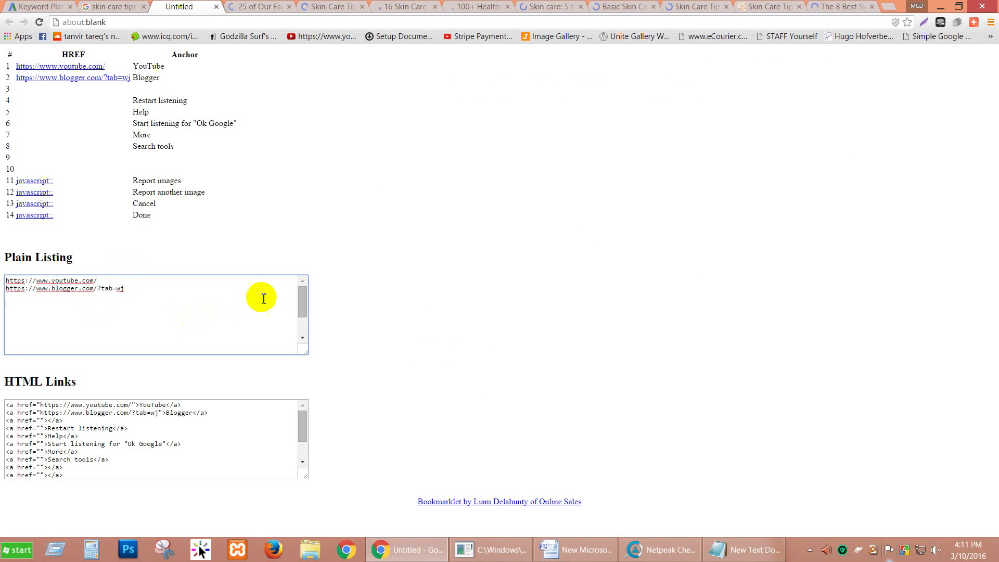
Regenerate the link listing from the Google results several times, trying to select its plain URL list.
left_click_drag(301, 310, 293, 336)
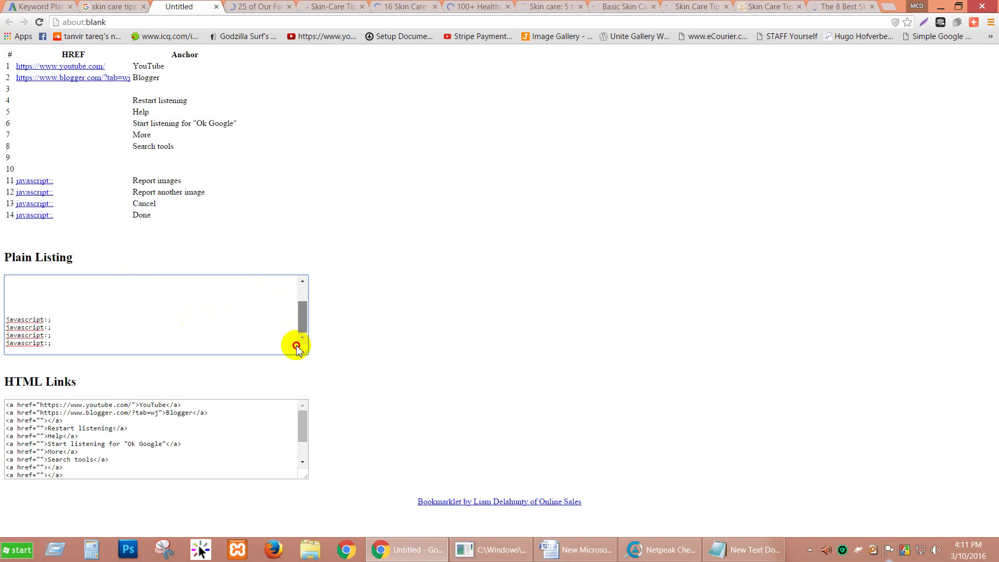
left_click_drag(303, 302, 302, 285)
left_click(204, 307)
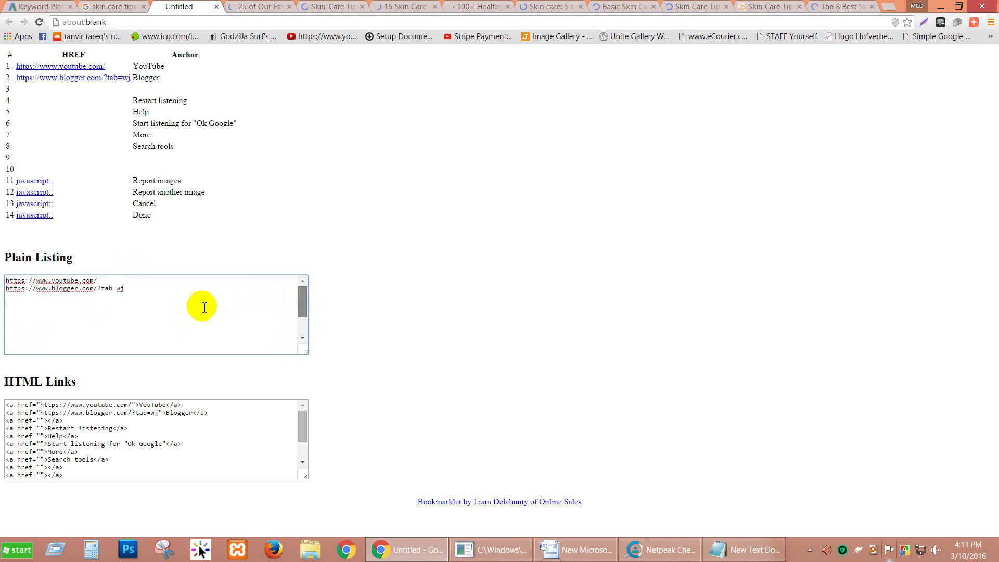
scroll(204, 307, "down", 3)
left_click(216, 6)
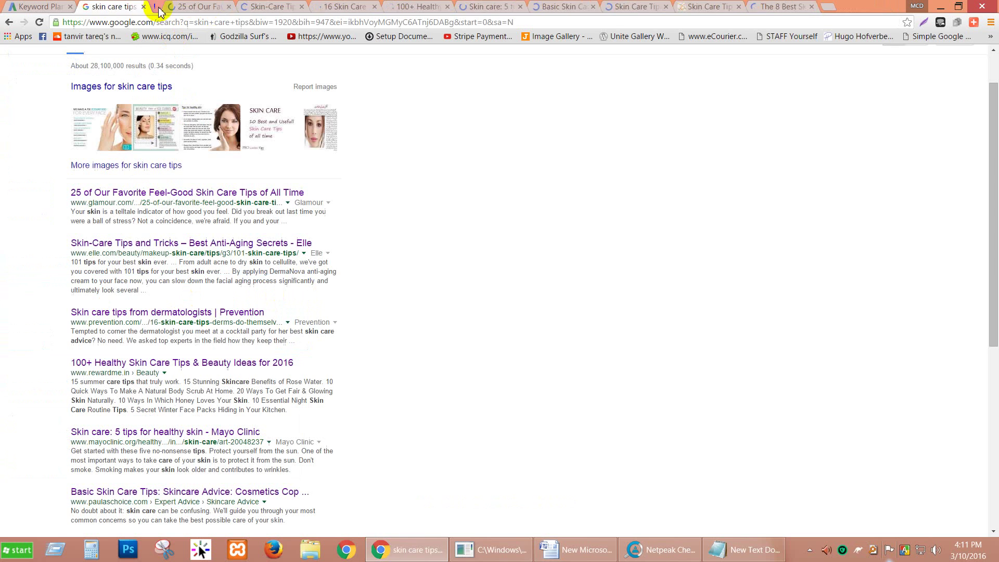
left_click(956, 35)
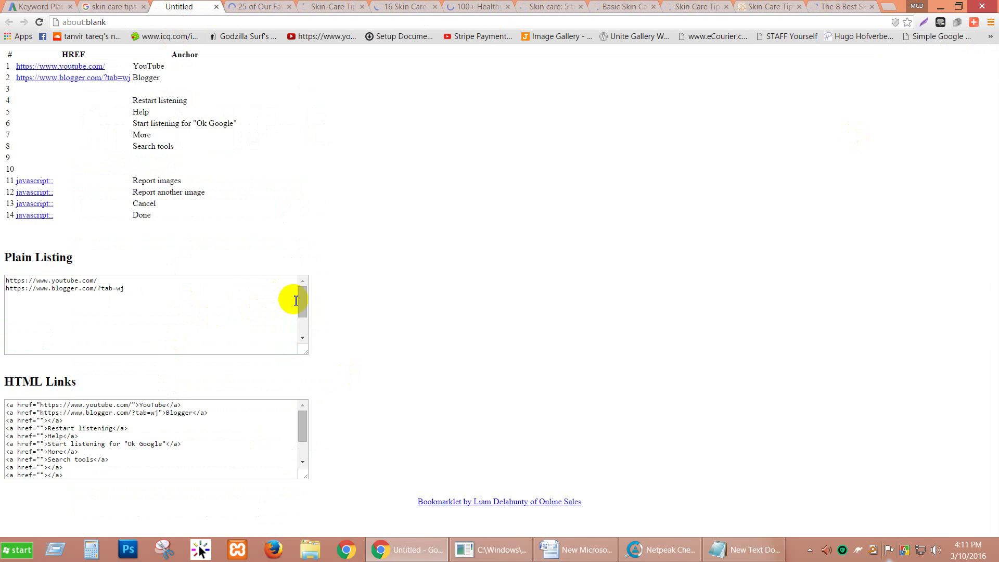
left_click_drag(305, 304, 328, 227)
left_click(328, 227)
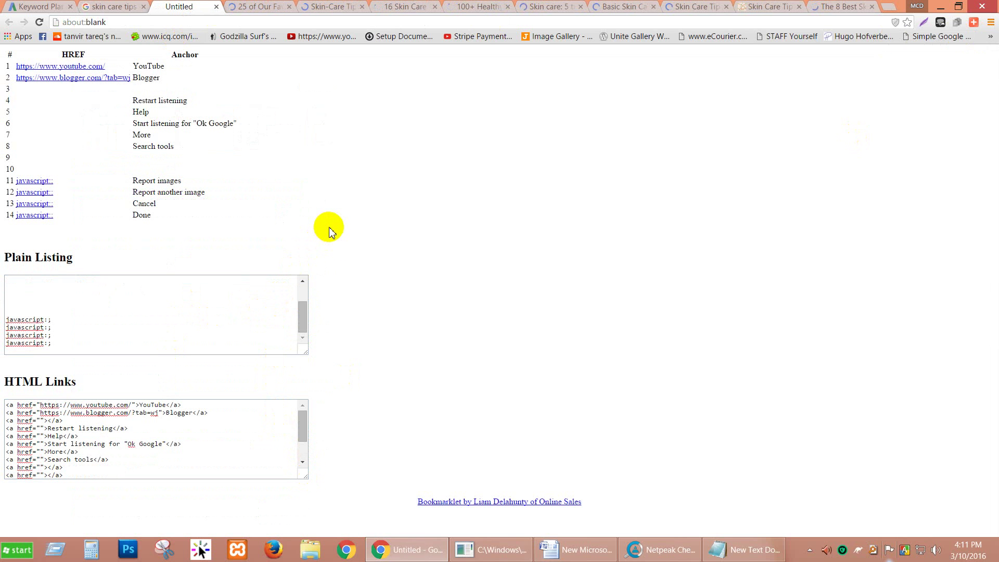
left_click(217, 7)
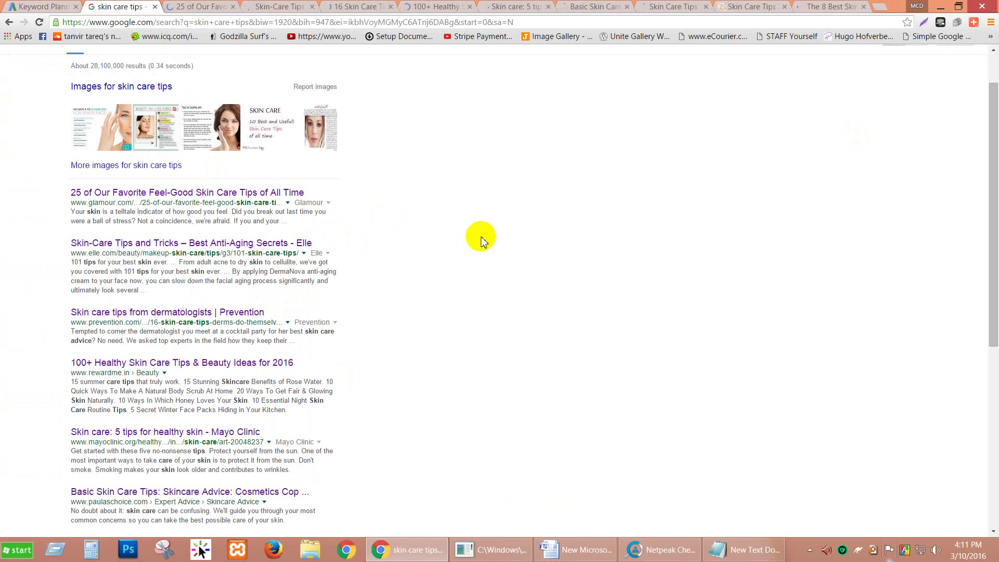
left_click(918, 37)
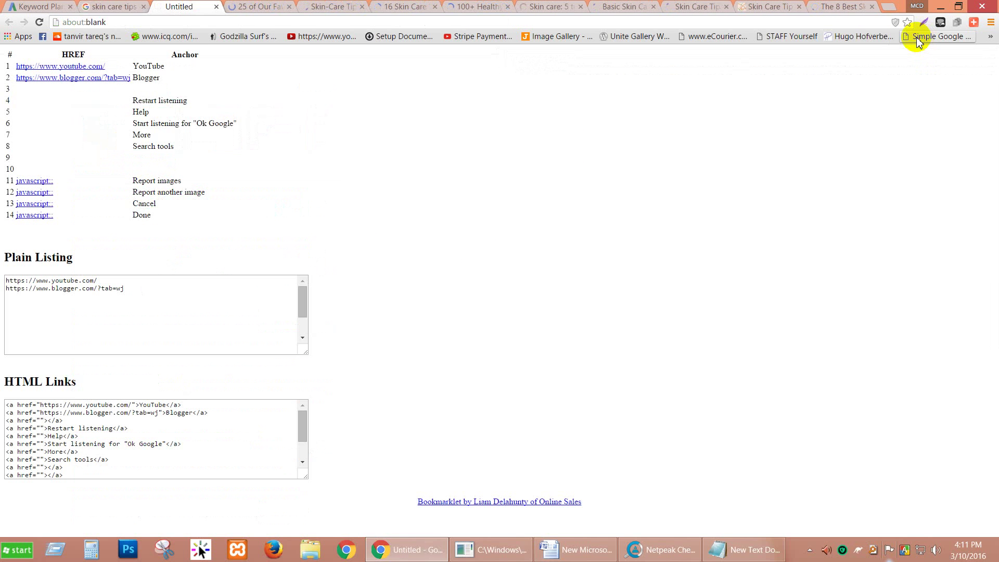
left_click_drag(303, 309, 292, 346)
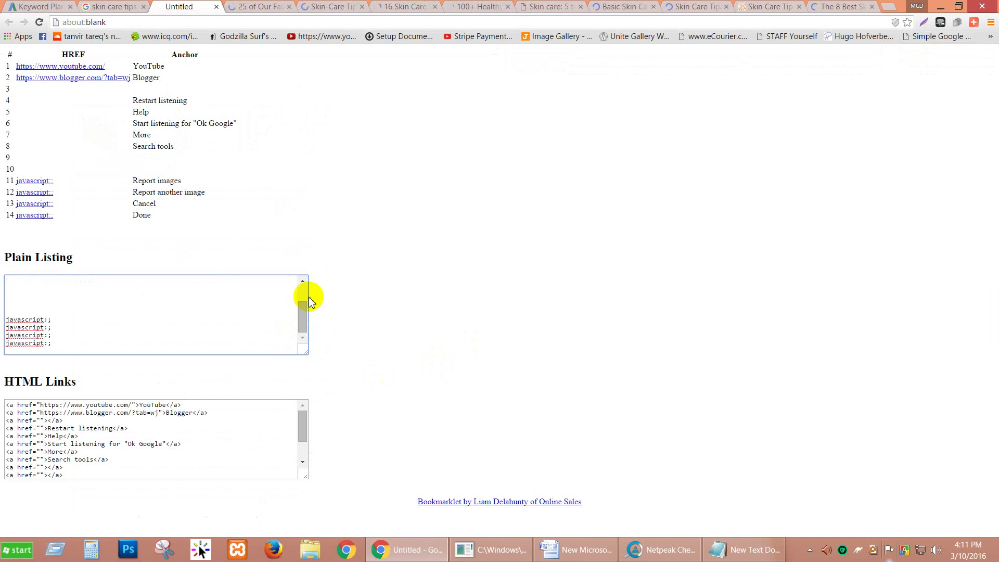
left_click(216, 7)
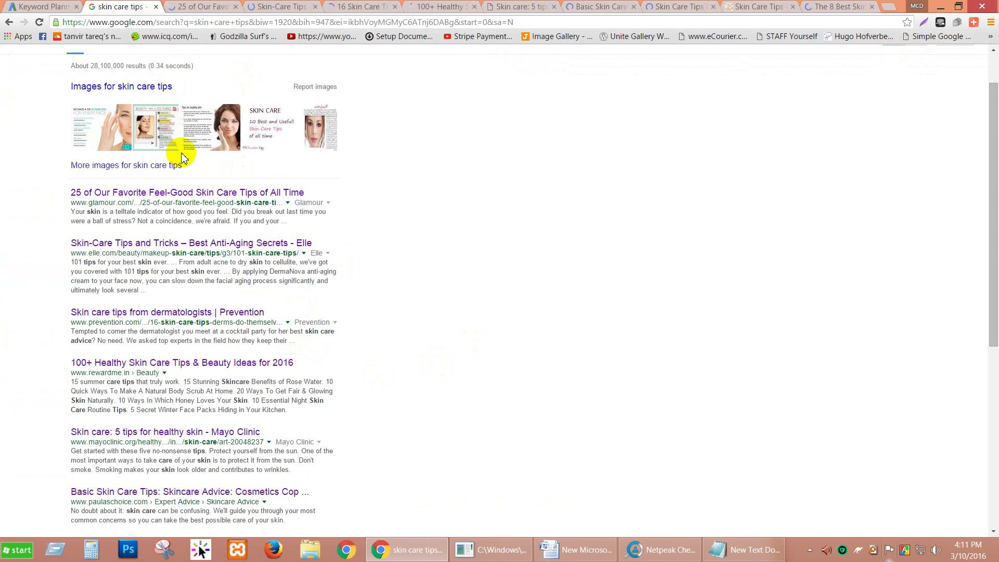
Rerun the skin care tips search, extract its links and select the whole Plain Listing.
scroll(156, 109, "up", 1)
left_click_drag(133, 61, 73, 62)
key("ctrl+c")
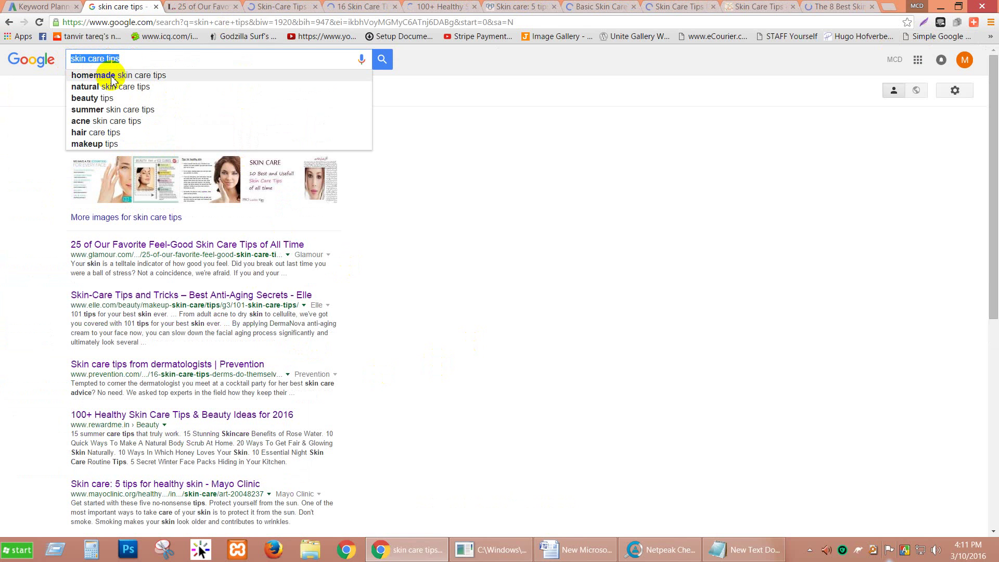
left_click(110, 23)
key("ctrl+v")
key("Return")
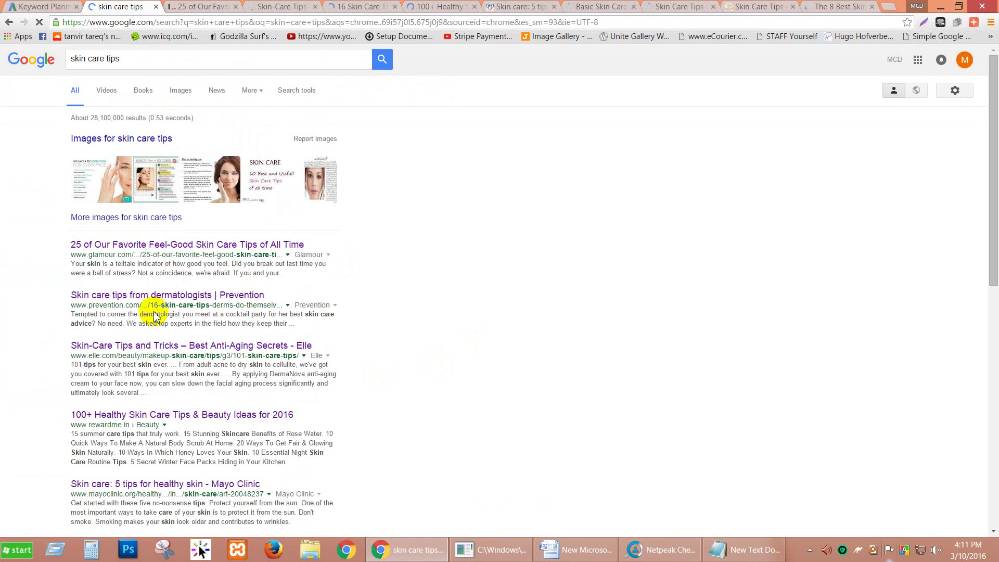
left_click(939, 37)
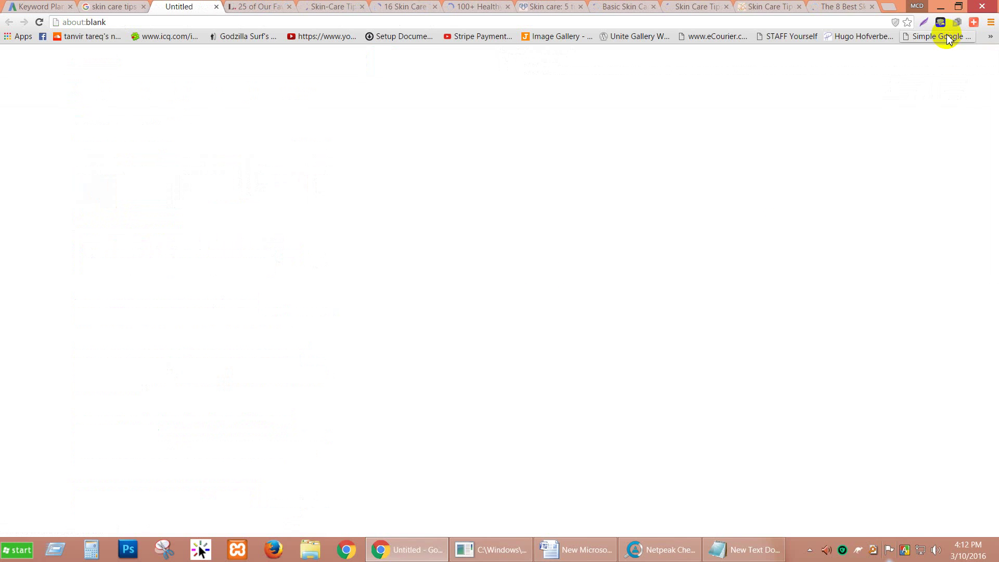
scroll(62, 326, "down", 2)
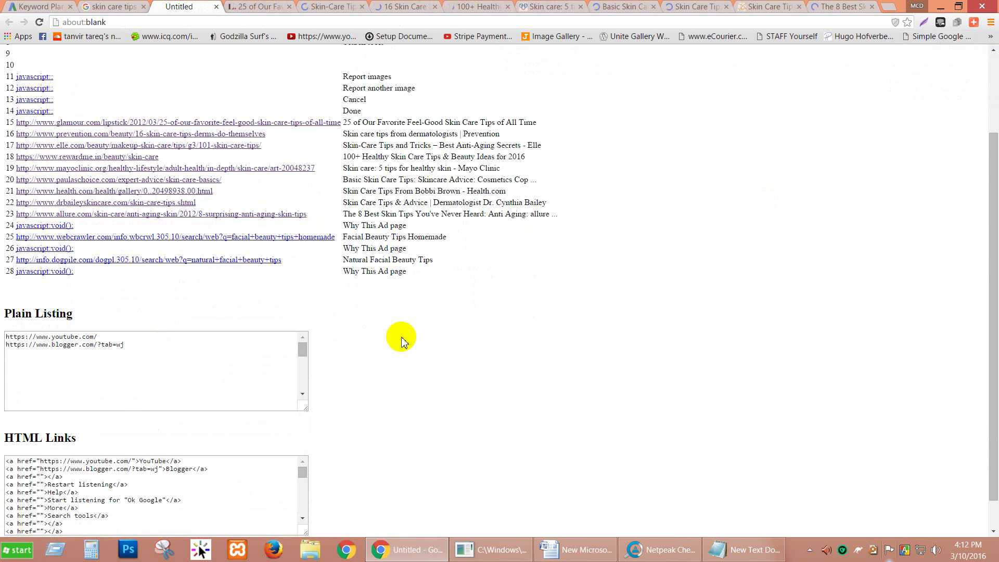
scroll(401, 340, "down", 1)
left_click_drag(305, 320, 235, 340)
key("ctrl+a")
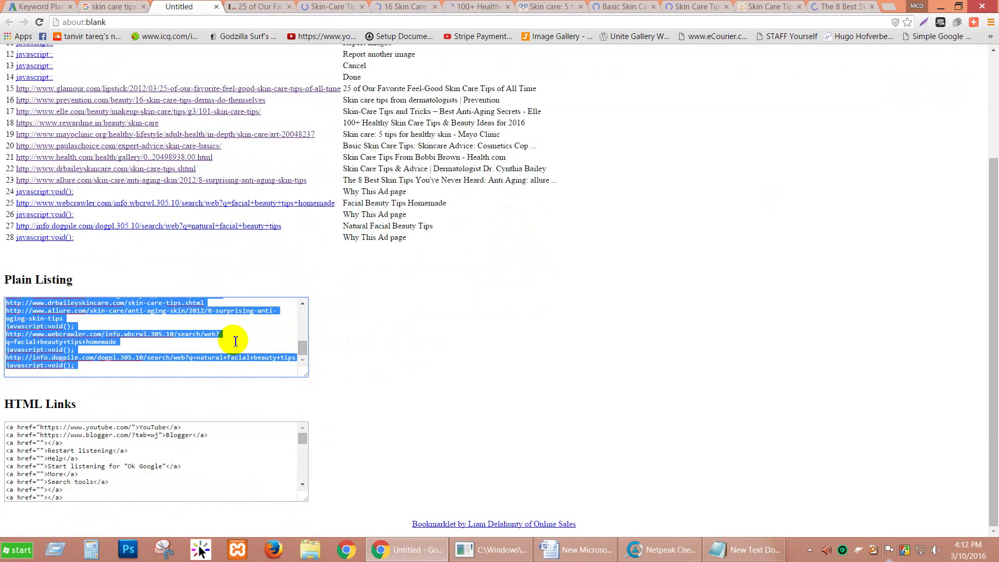
Replace the Notepad text with the copied URL list and delete the junk lines above the glamour URL.
left_click(718, 551)
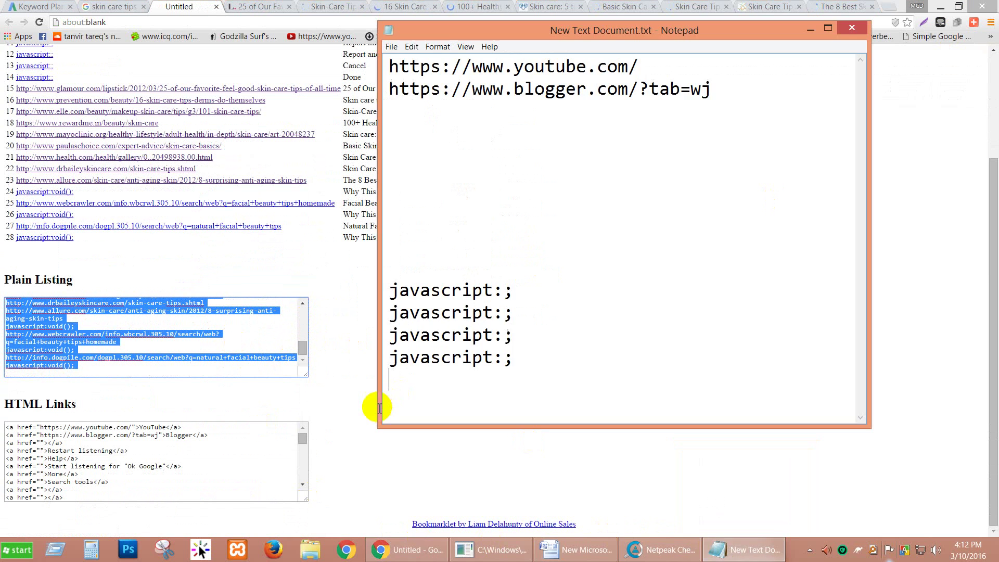
key("ctrl+a")
key("ctrl+v")
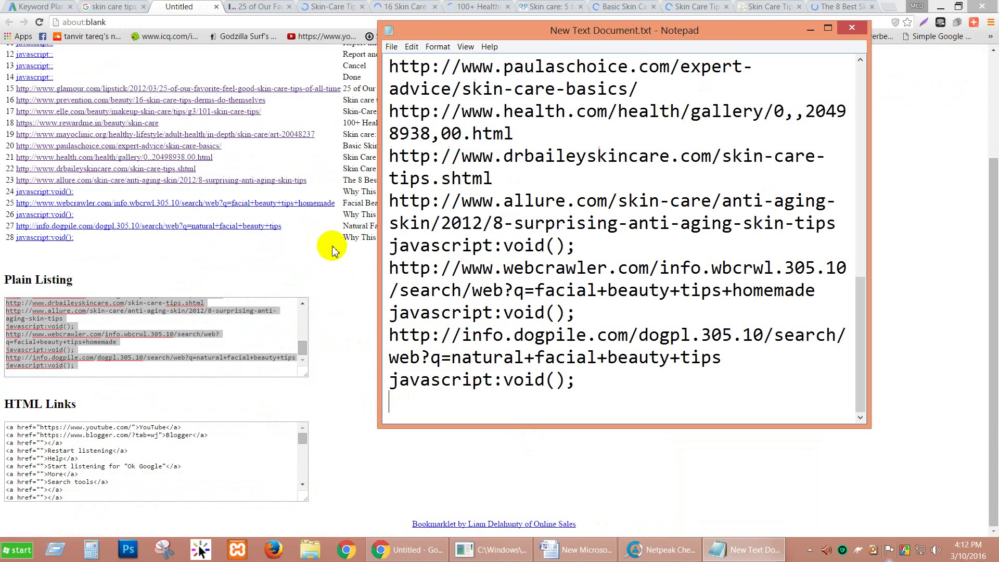
scroll(617, 222, "up", 3)
scroll(617, 223, "up", 8)
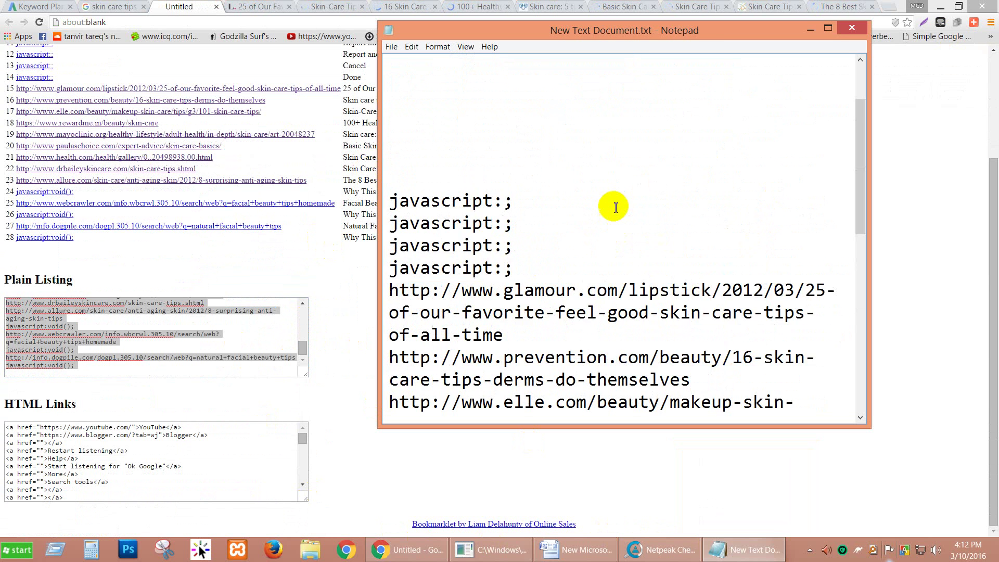
left_click_drag(551, 359, 342, 73)
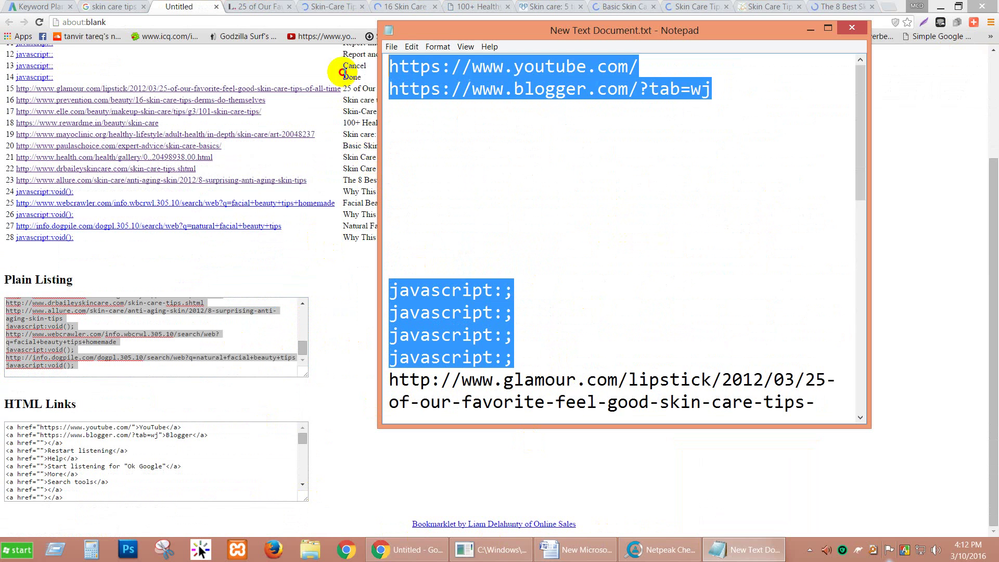
key("Delete")
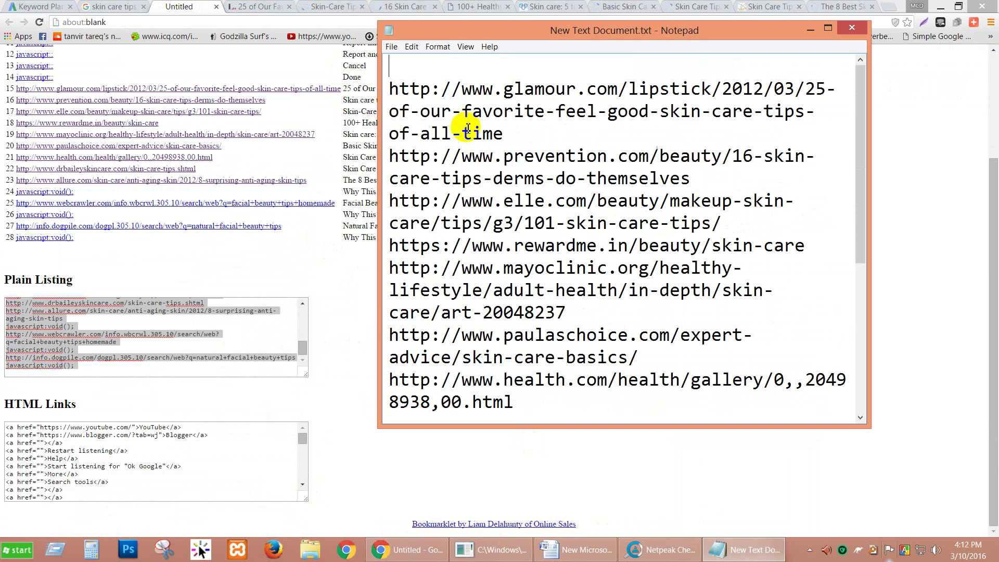
Delete the final javascript:void(); line and select all remaining URLs.
left_click(511, 89)
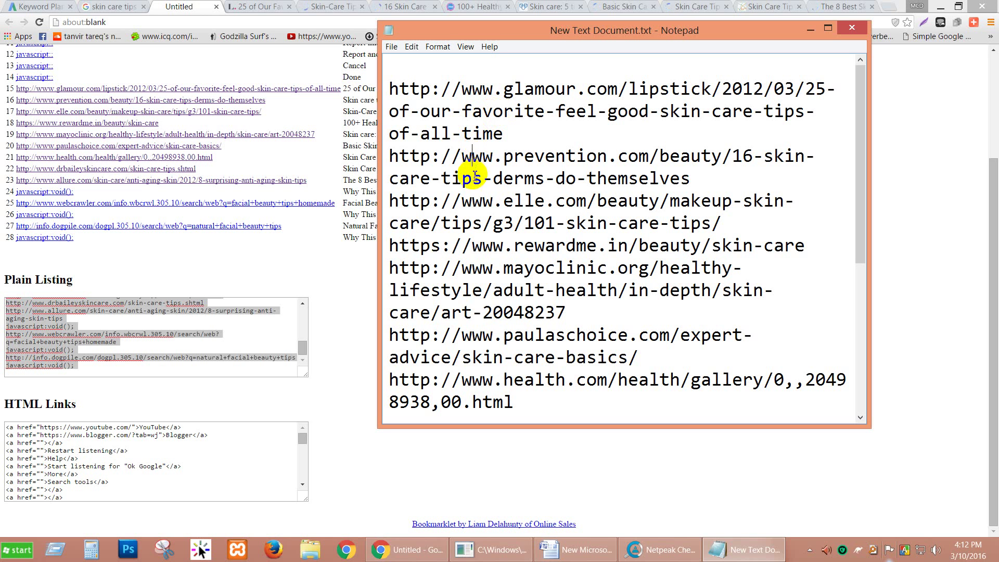
left_click(476, 244)
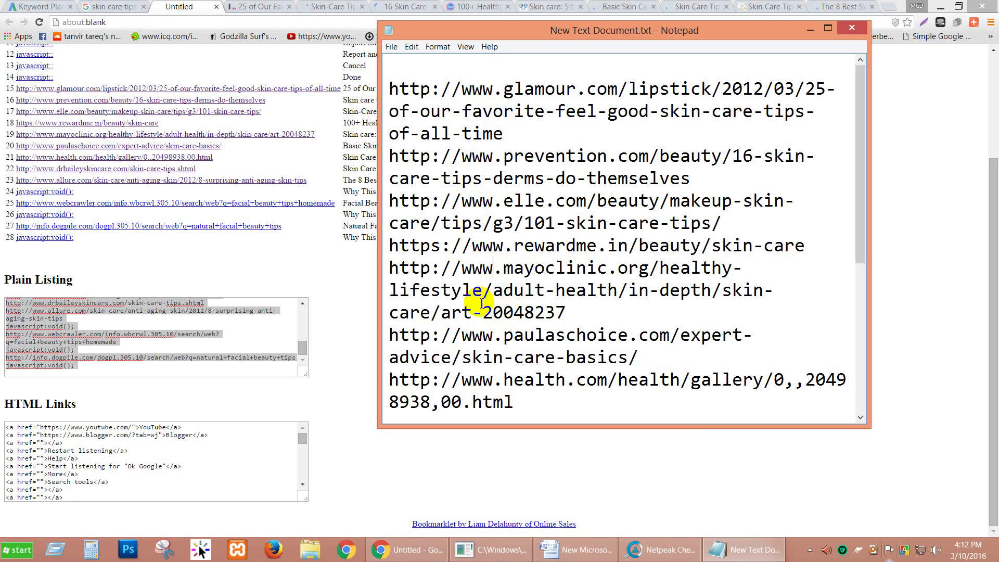
left_click(483, 334)
scroll(474, 313, "down", 2)
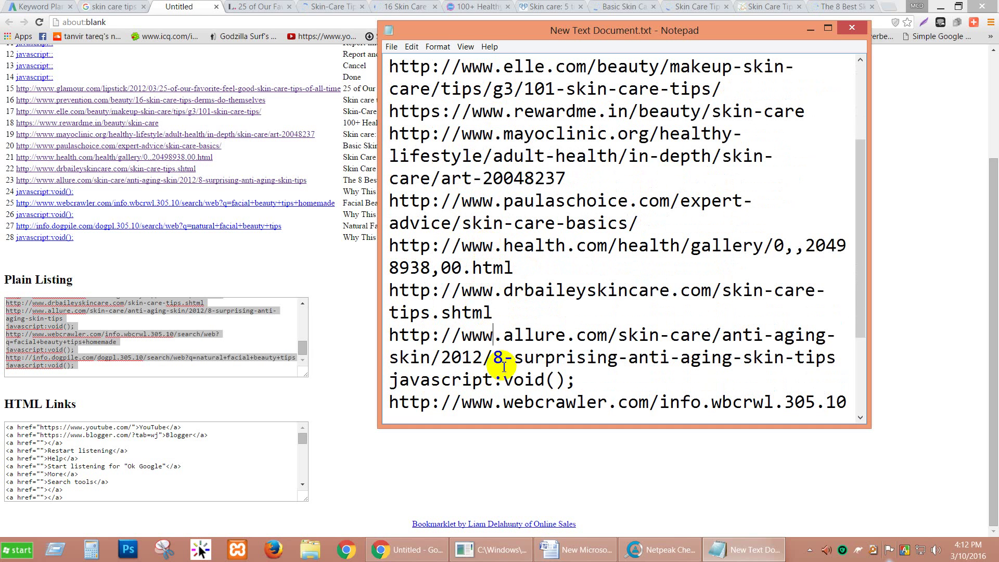
scroll(514, 352, "down", 2)
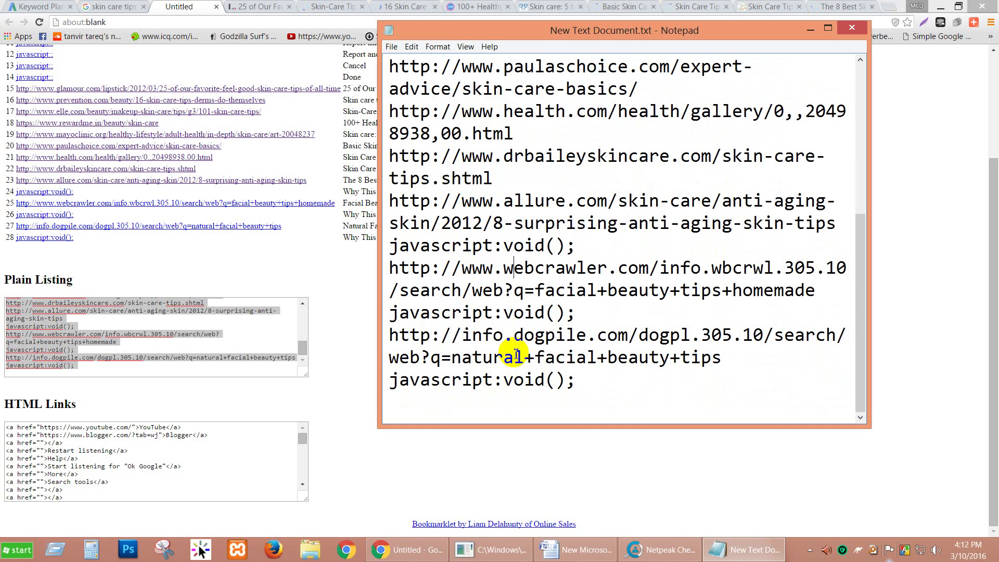
left_click(596, 378)
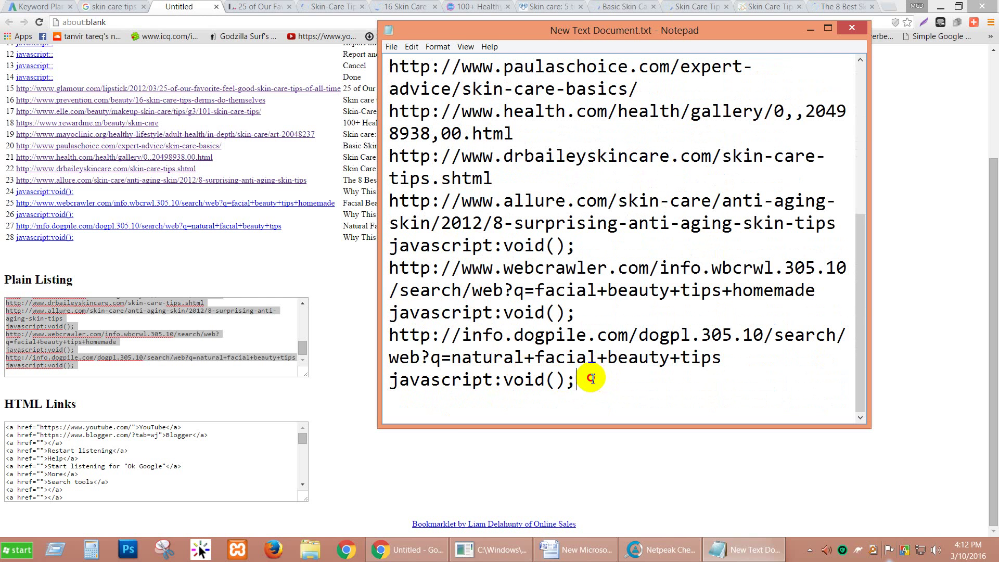
left_click(403, 379, "shift")
left_click(390, 379, "shift")
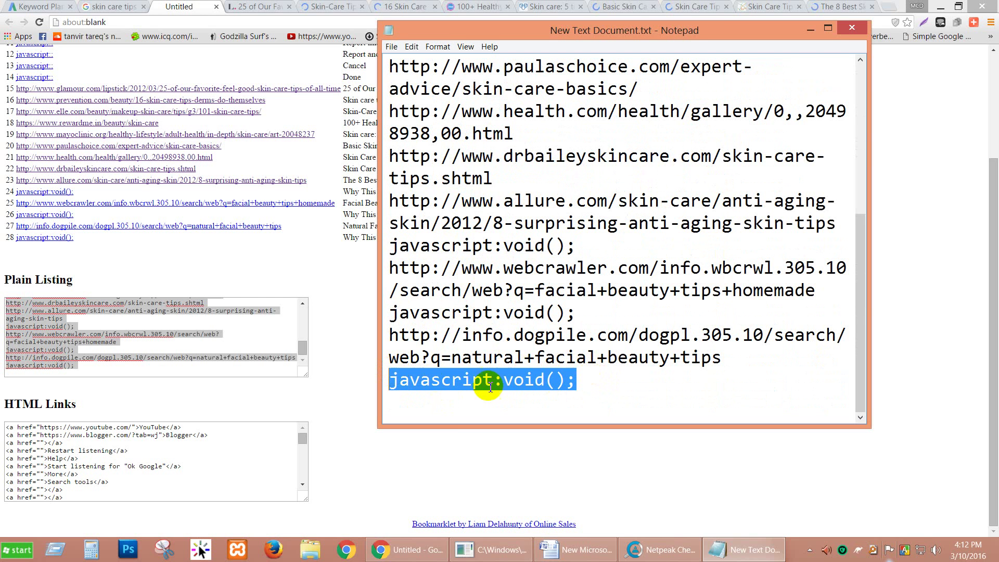
key("Delete")
left_click_drag(517, 388, 312, 11)
key("ctrl+c")
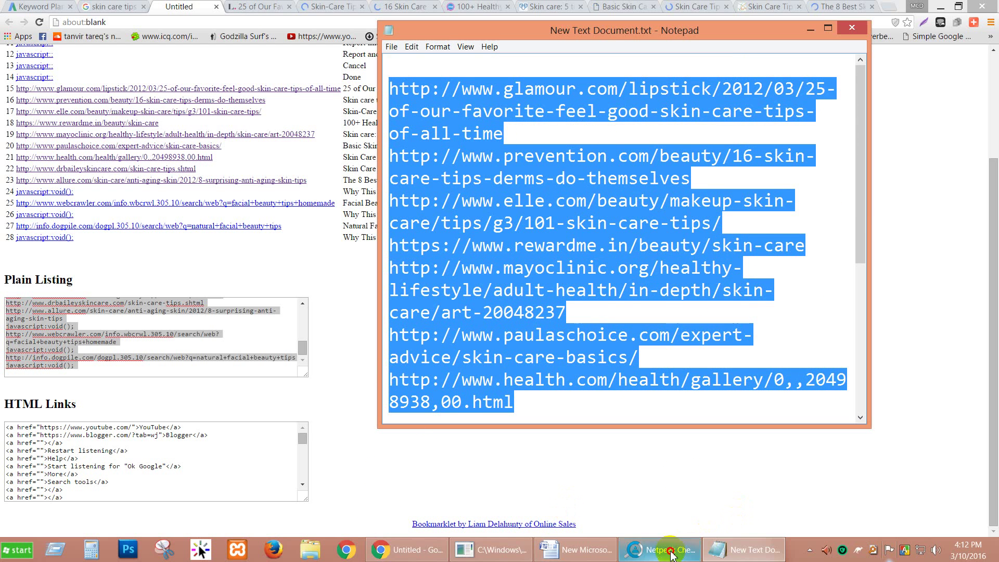
left_click(650, 548)
Paste the copied competitor URLs into the Load editor and remove the javascript:void(); and blank lines.
left_click(28, 35)
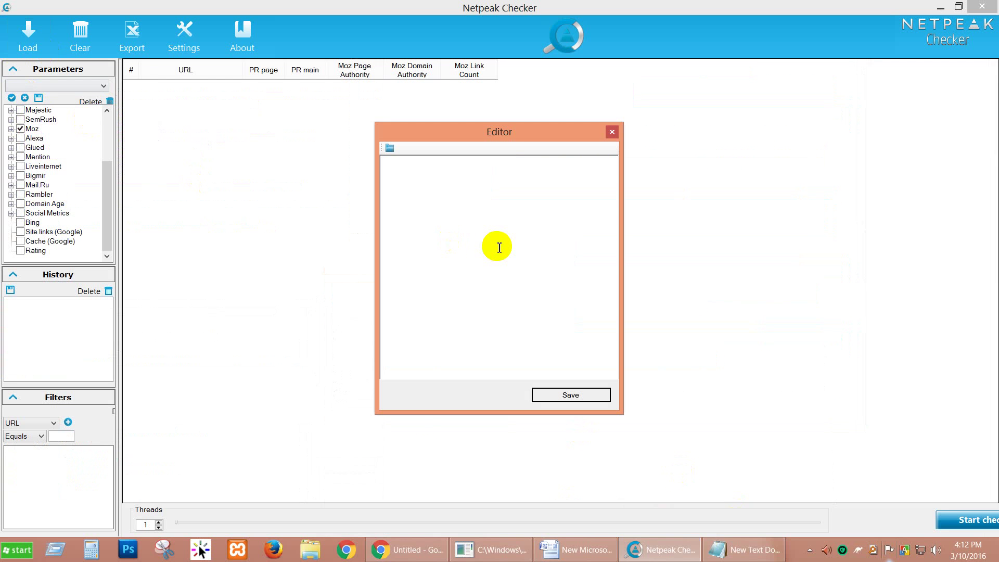
key("ctrl+v")
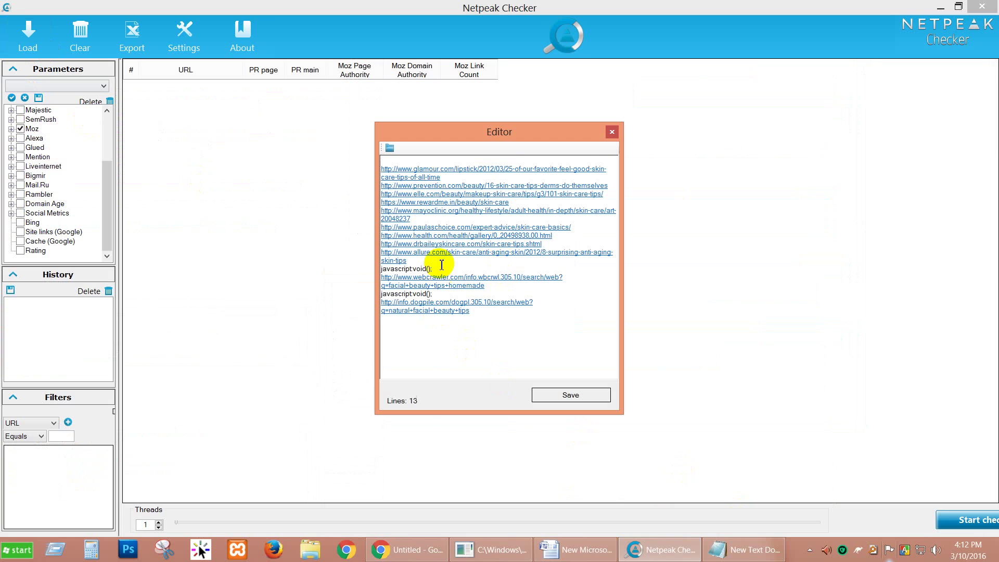
double_click(409, 268)
key("Delete")
left_click_drag(446, 296, 376, 293)
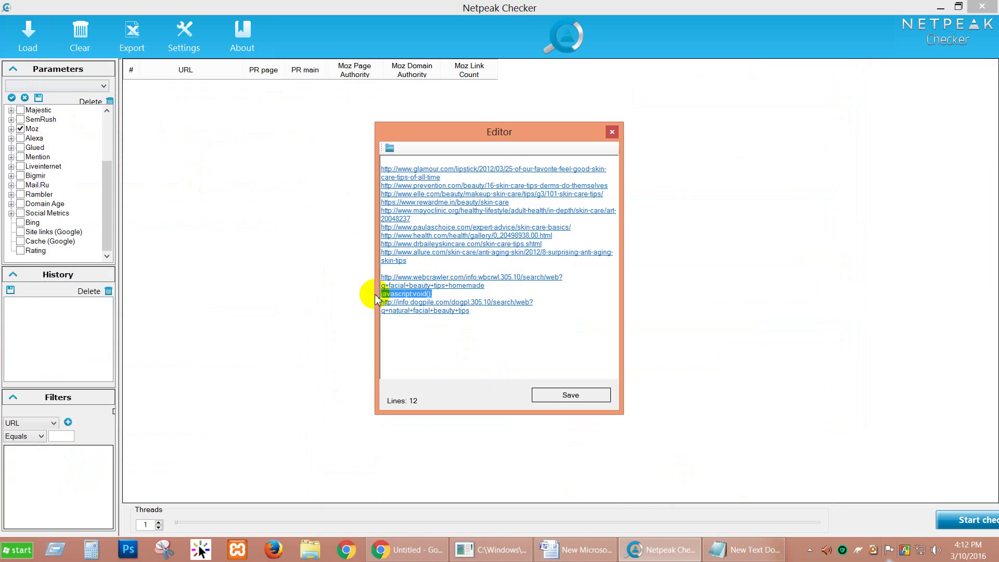
key("Delete")
key("Delete")
left_click(392, 269)
key("Delete")
Save the 11 URLs to the table, start the PR and Moz check, and return to Chrome.
left_click(559, 395)
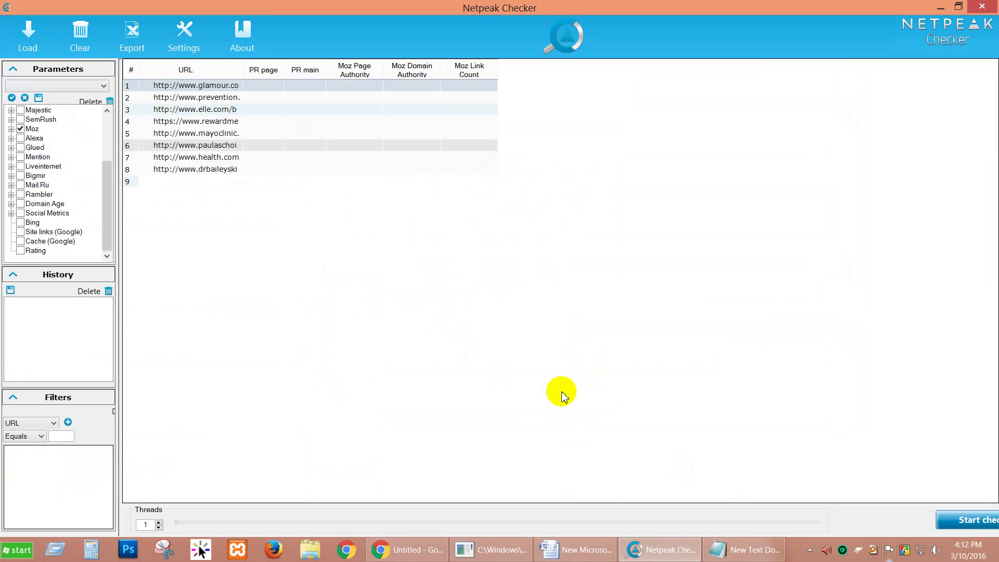
left_click(971, 519)
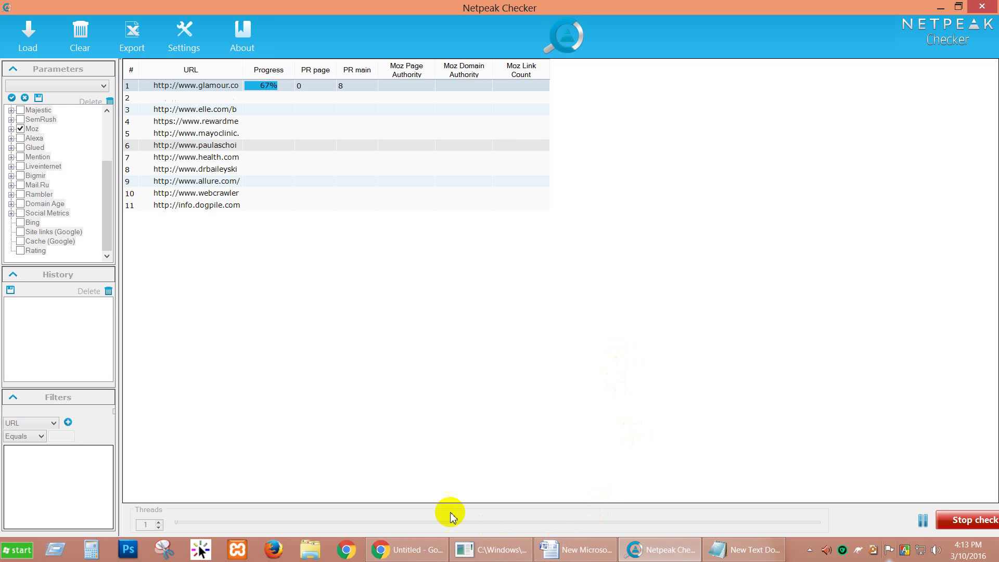
left_click(408, 547)
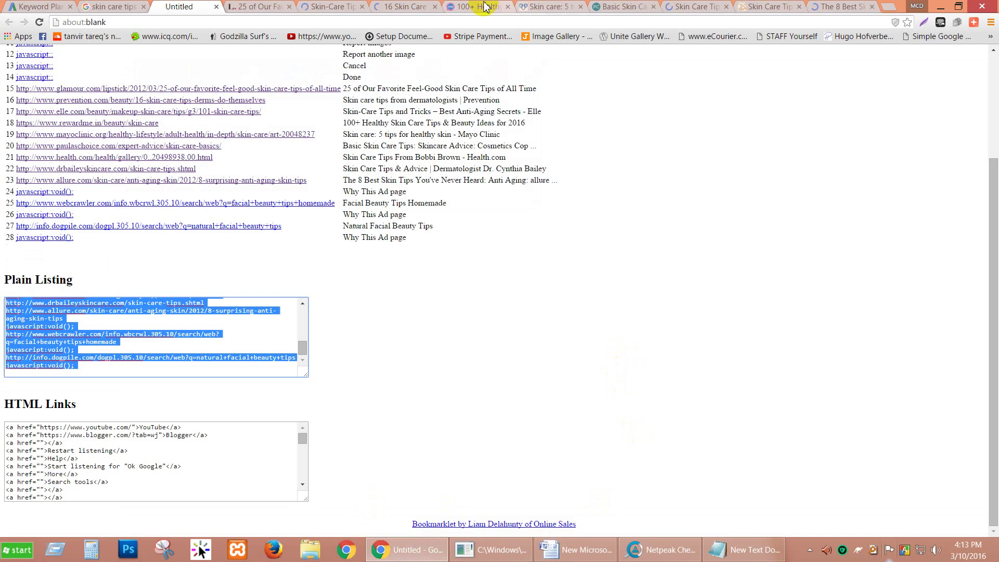
Open the Glamour skin care article and dismiss its newsletter popup and Lipstick side panel.
left_click(256, 6)
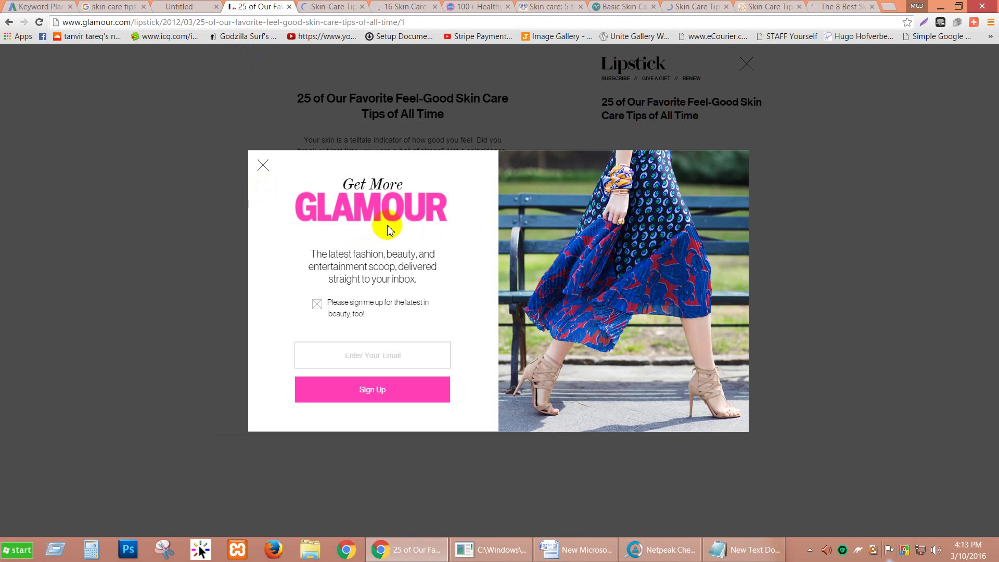
left_click(264, 168)
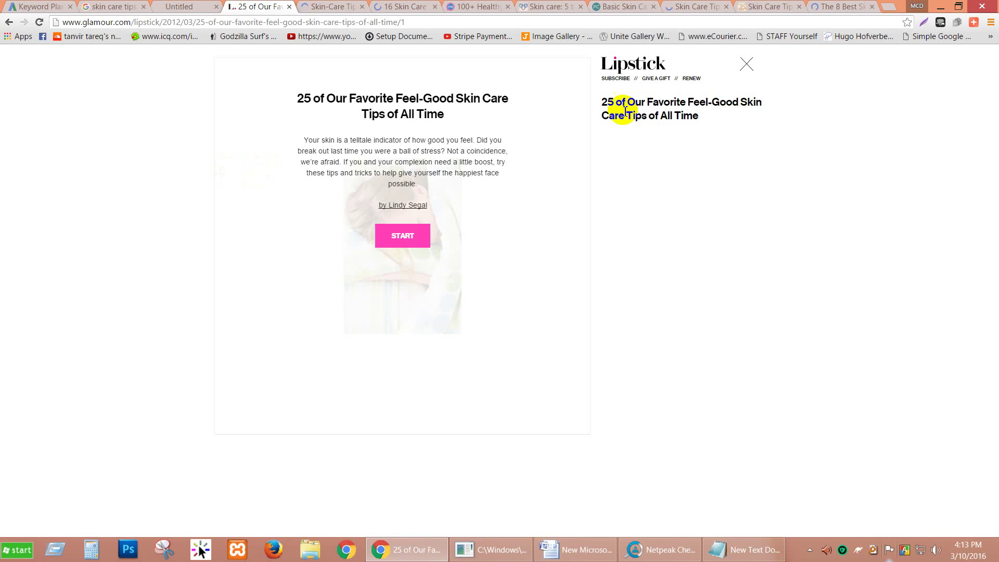
left_click(746, 64)
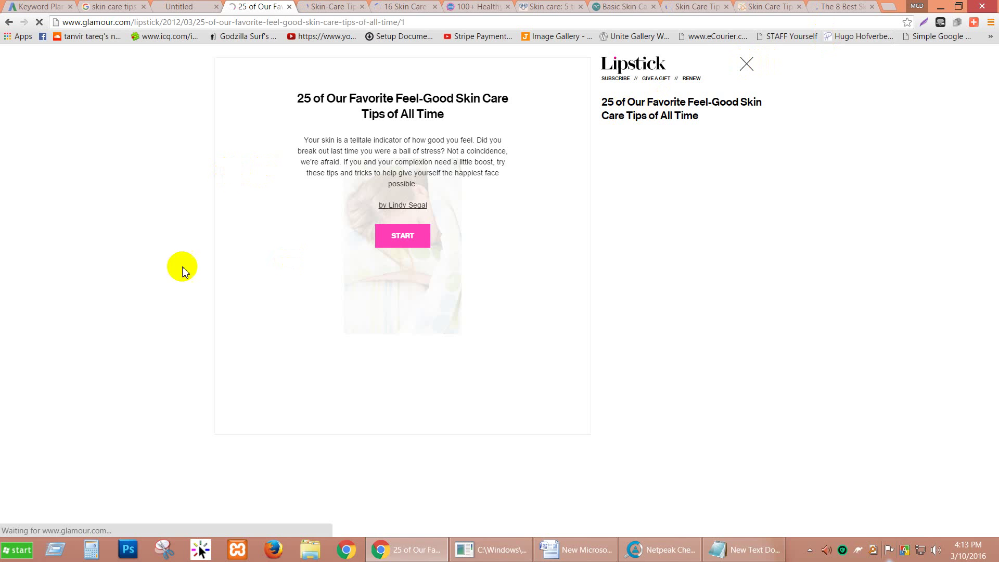
Look through the ELLE, Prevention and rewardme skin care tabs.
left_click(315, 8)
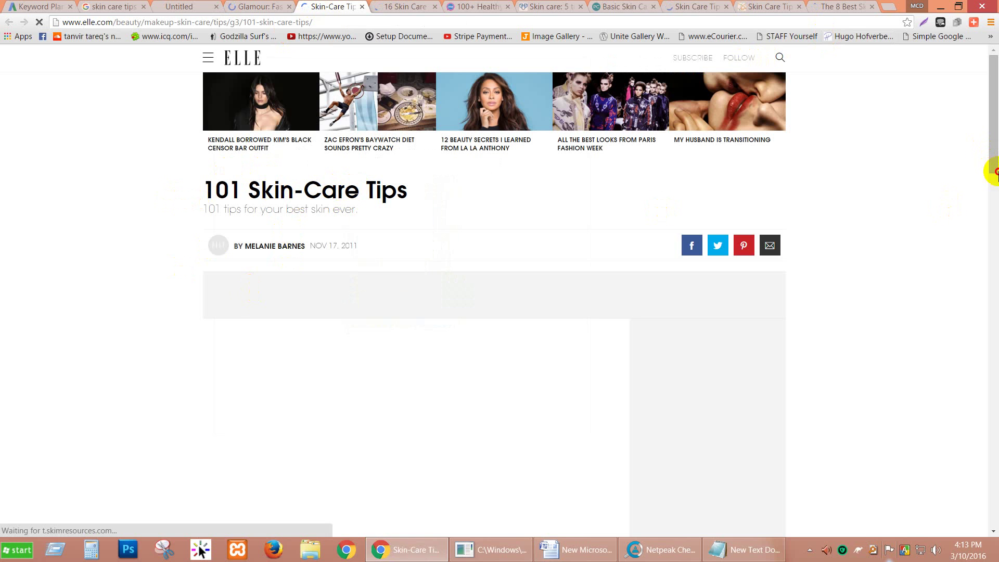
left_click(429, 7)
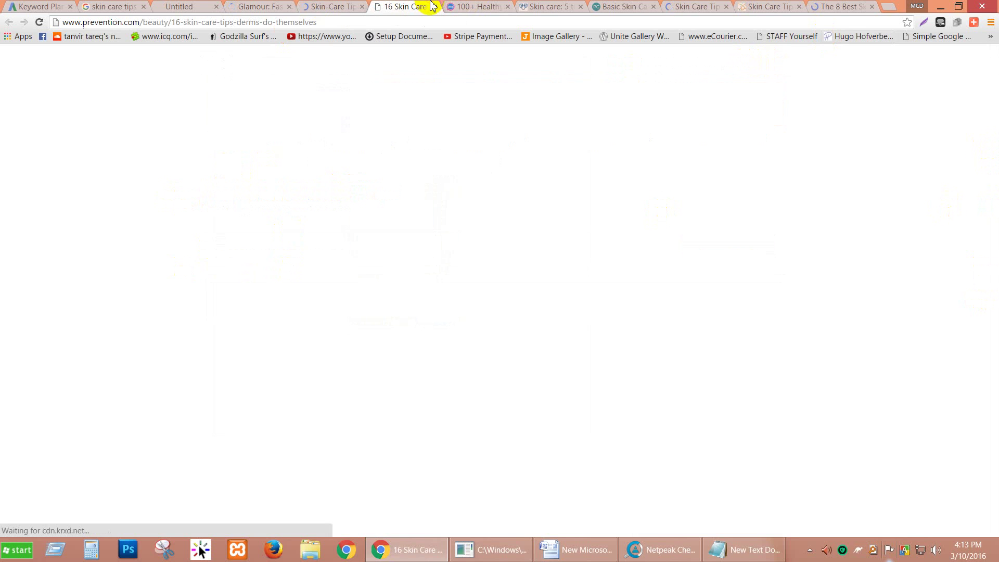
left_click(477, 7)
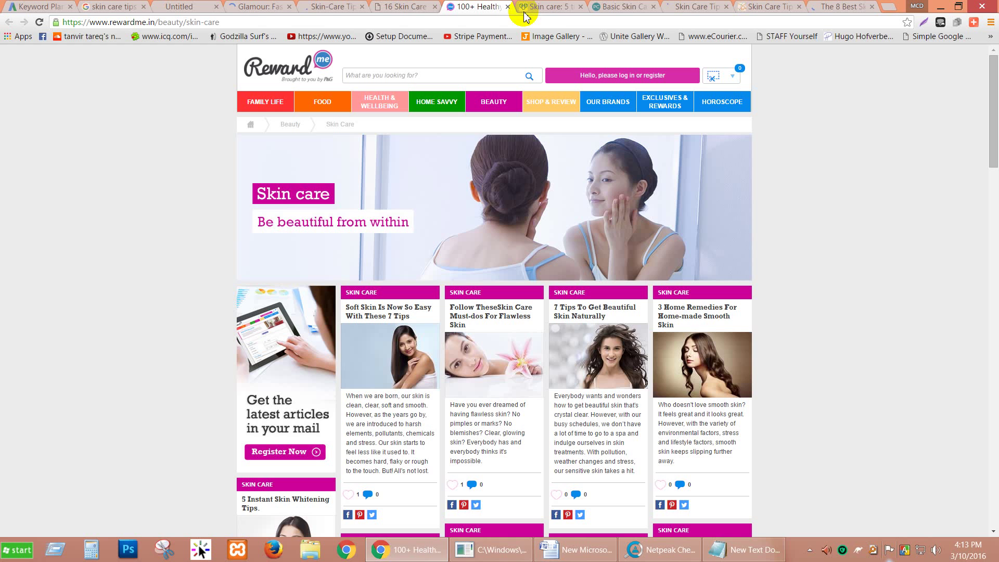
scroll(152, 185, "down", 15)
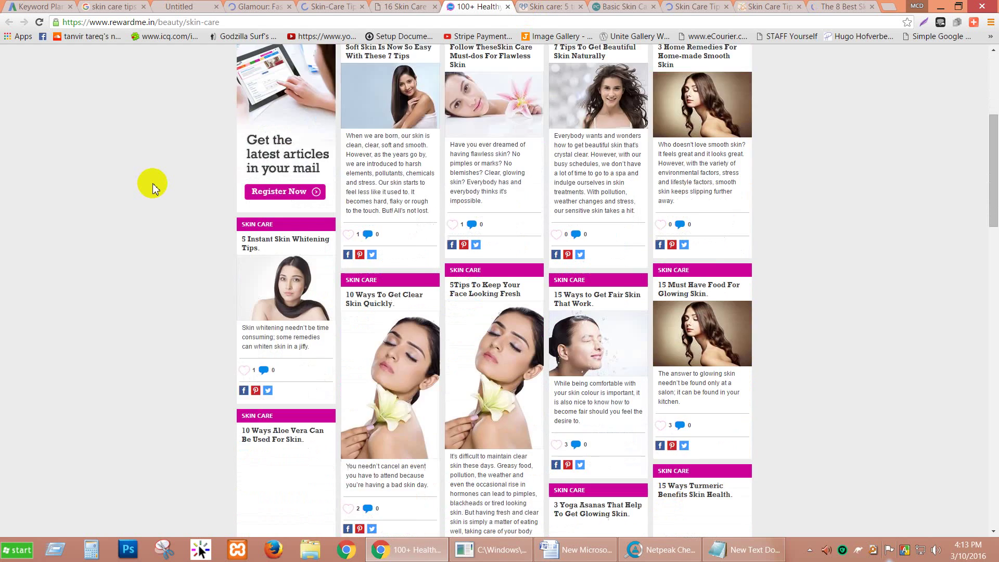
scroll(154, 183, "down", 15)
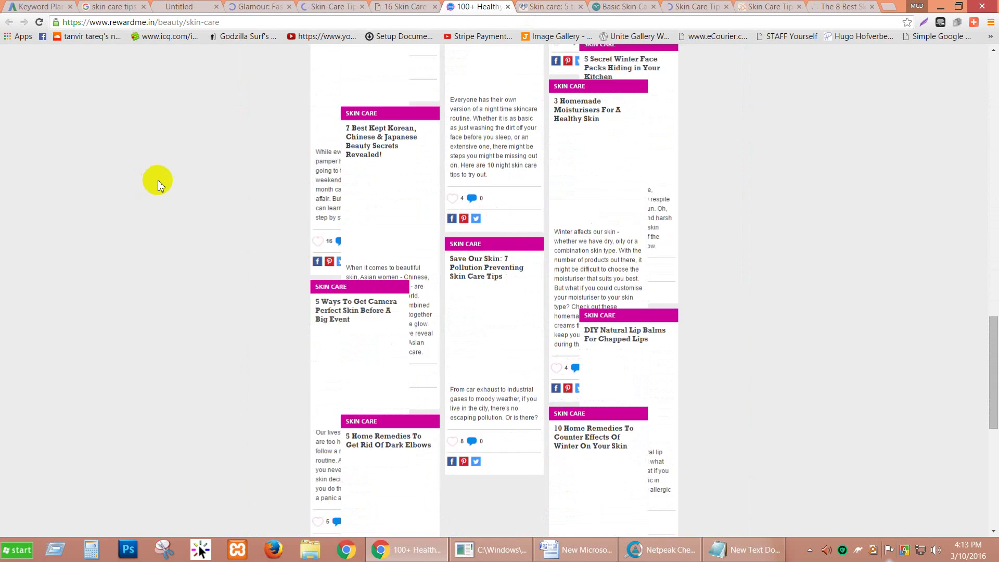
scroll(181, 125, "down", 1)
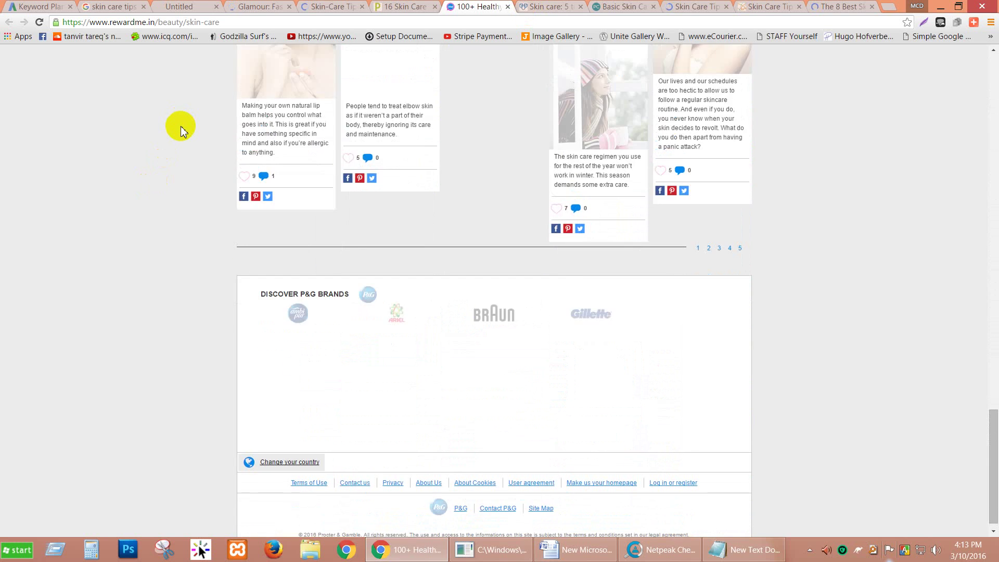
scroll(180, 126, "up", 7)
scroll(179, 123, "up", 8)
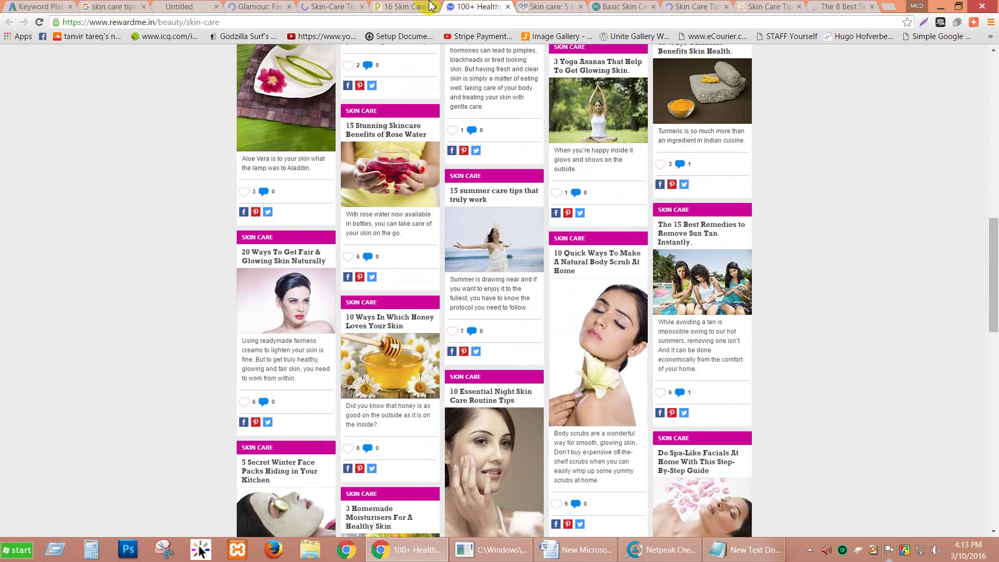
Skim the Mayo Clinic and Paula's Choice basic skin care articles.
left_click(543, 5)
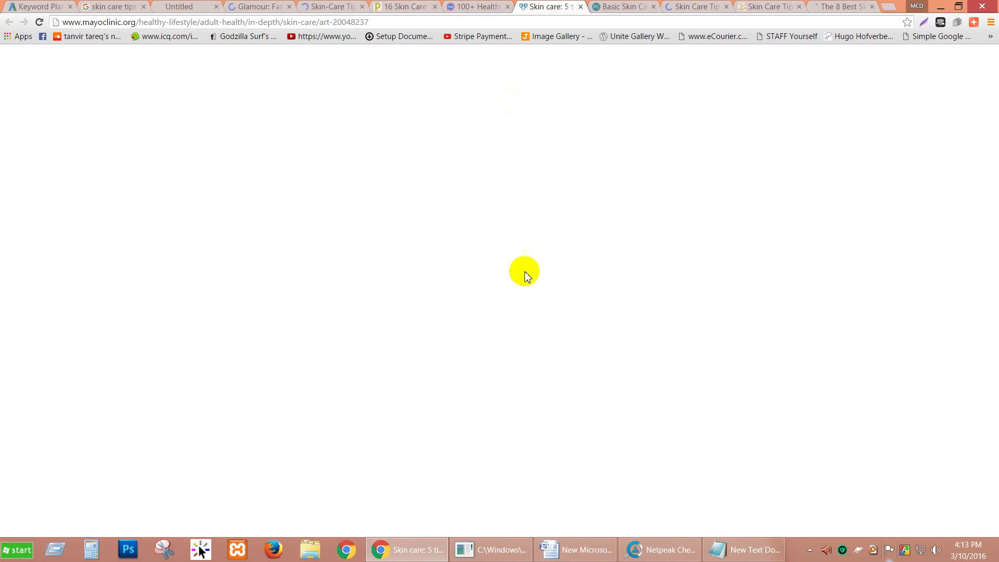
scroll(87, 229, "down", 20)
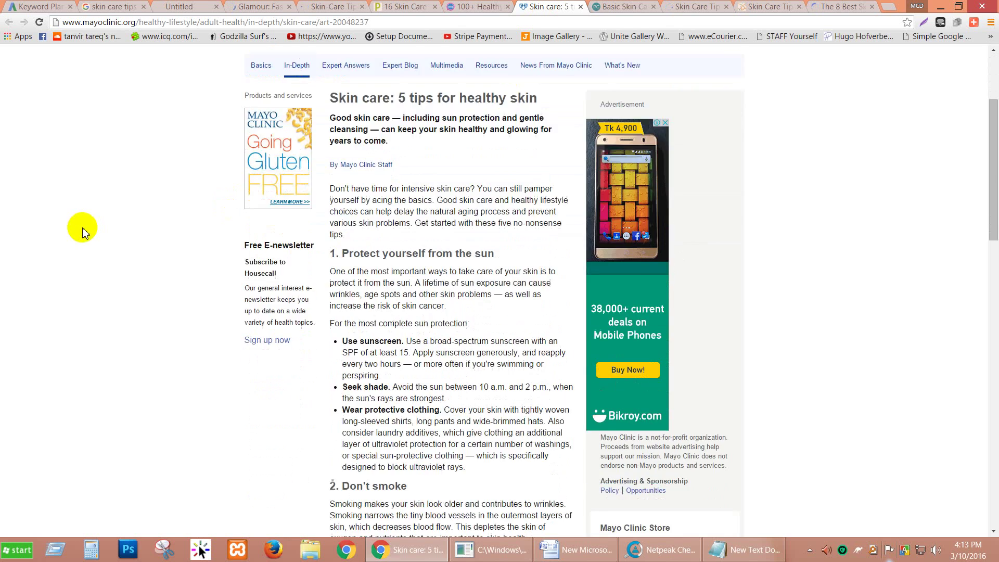
scroll(339, 124, "down", 6)
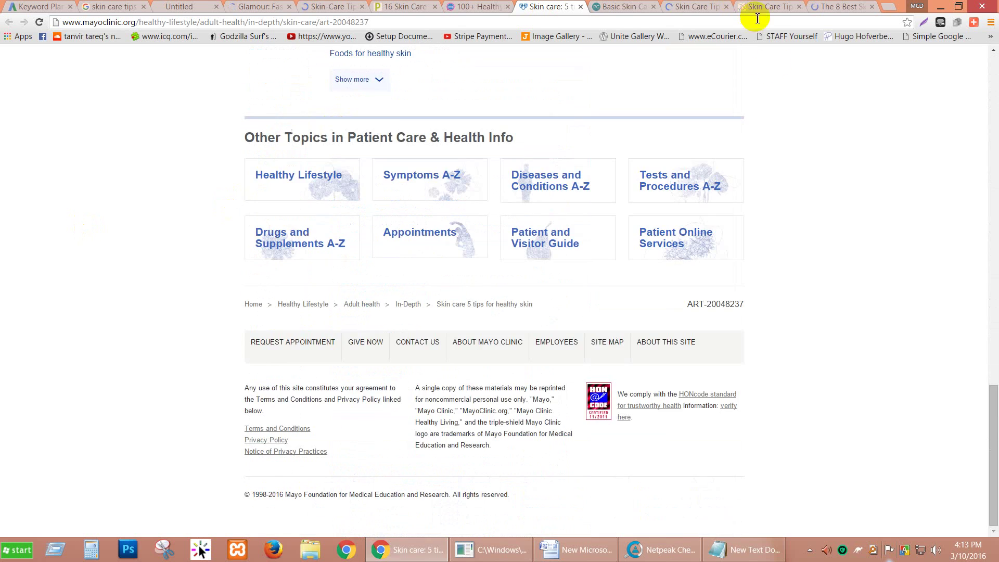
scroll(709, 196, "up", 9)
scroll(709, 196, "up", 7)
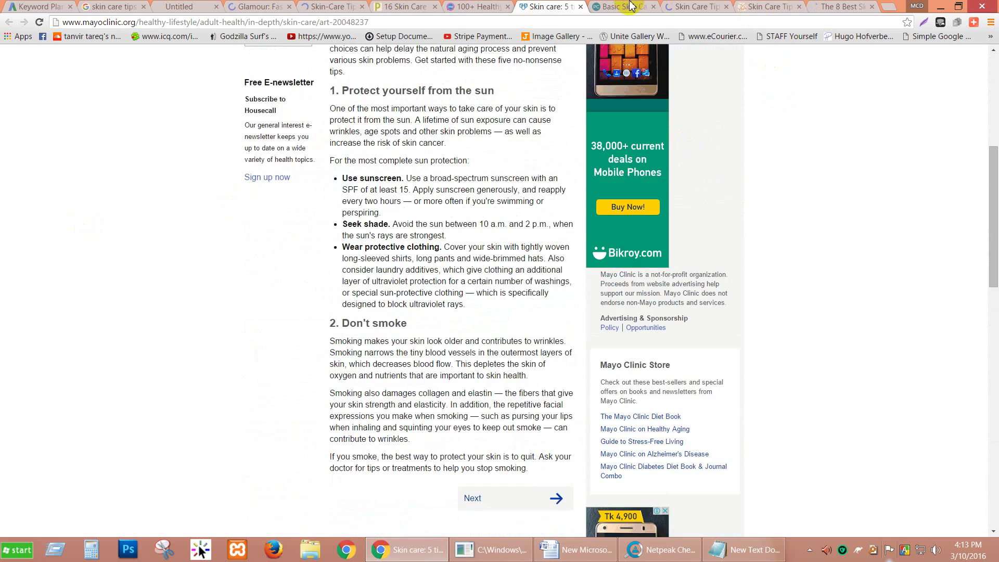
left_click(631, 6)
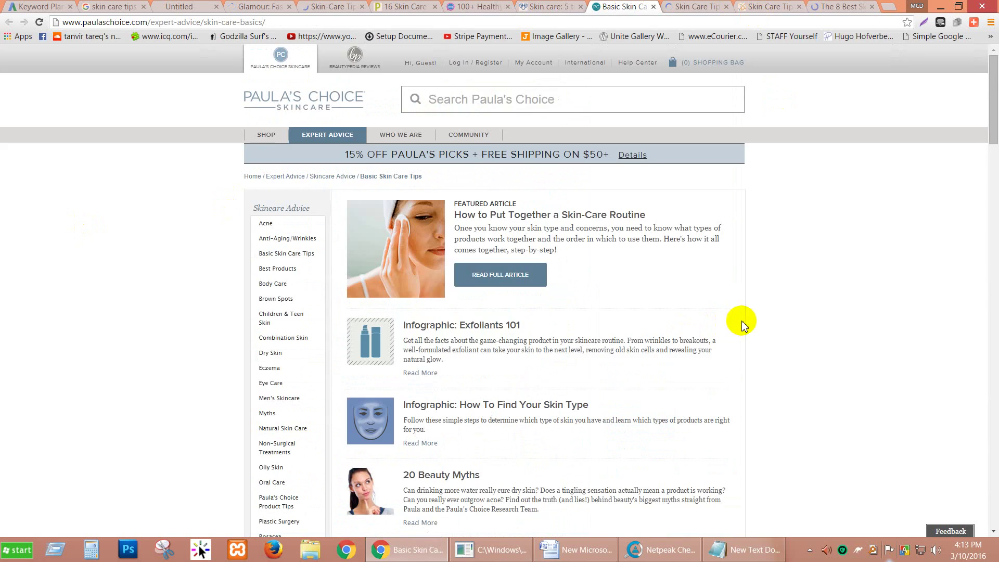
scroll(749, 325, "down", 2)
scroll(768, 325, "down", 15)
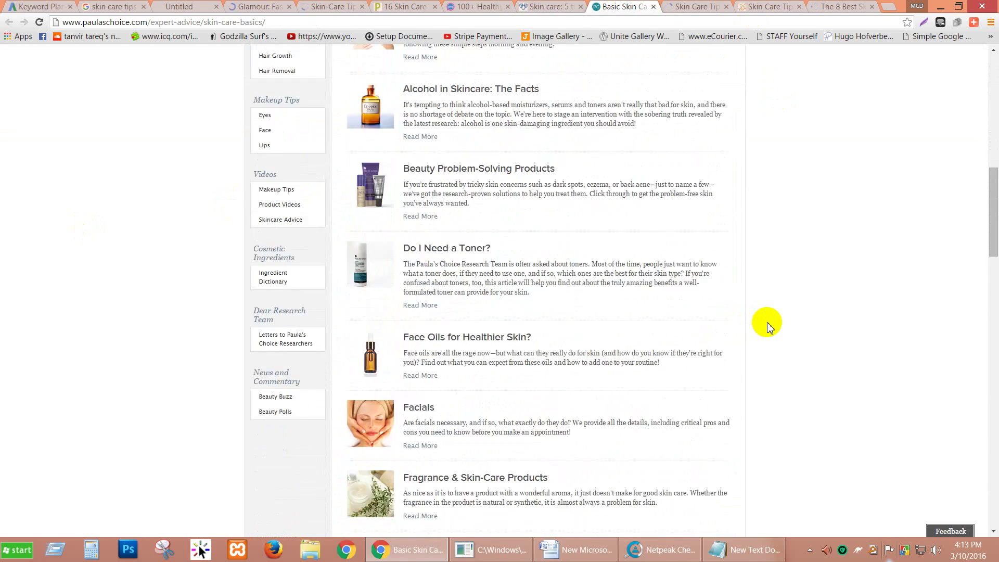
scroll(768, 325, "down", 17)
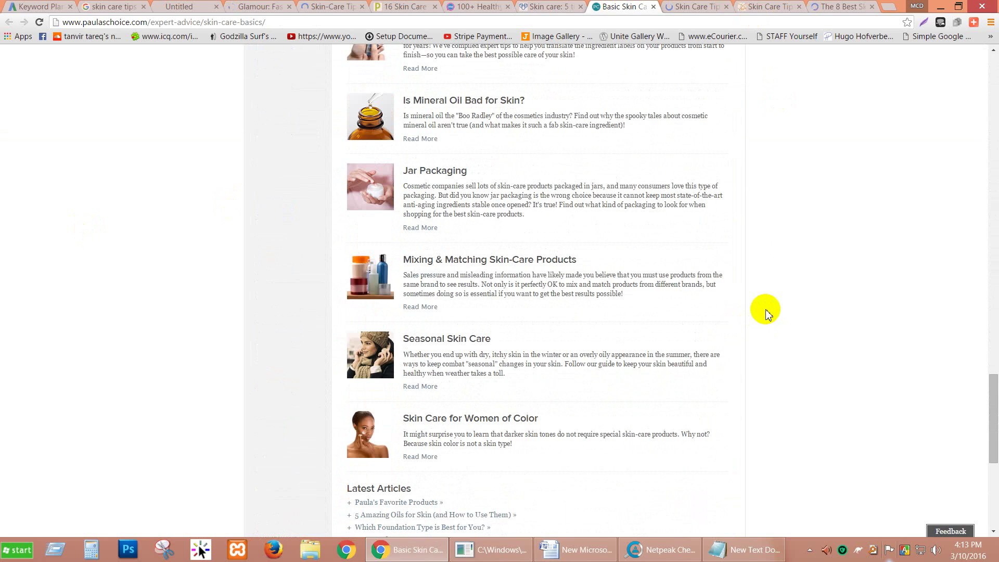
scroll(791, 245, "down", 5)
Scroll through the health.com skin care tips page.
left_click(693, 6)
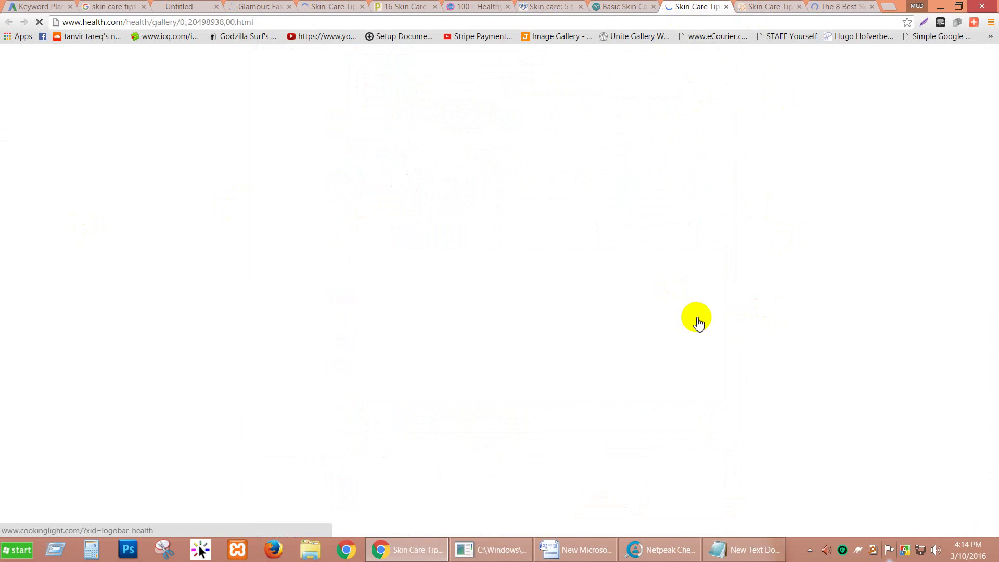
scroll(717, 318, "down", 4)
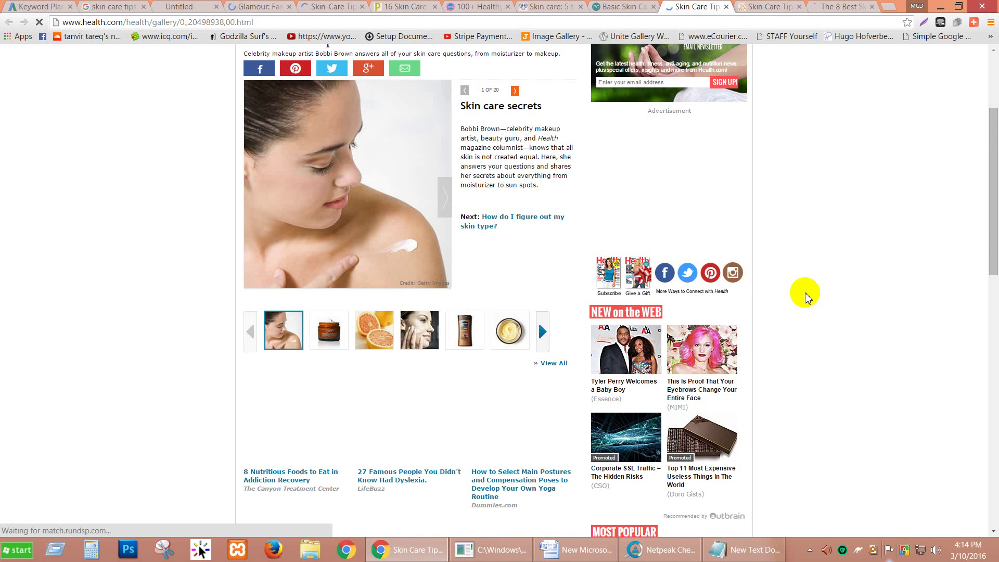
scroll(805, 297, "down", 13)
scroll(804, 296, "down", 2)
scroll(805, 296, "up", 20)
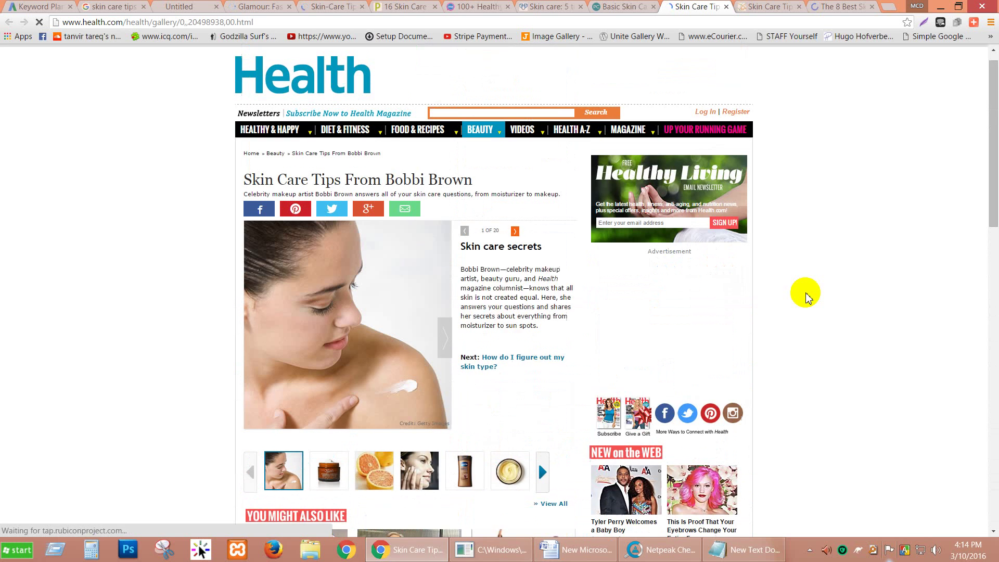
Read through Dr. Bailey's skin care tips page, then close its tab.
left_click(740, 11)
scroll(771, 184, "down", 2)
scroll(771, 182, "down", 15)
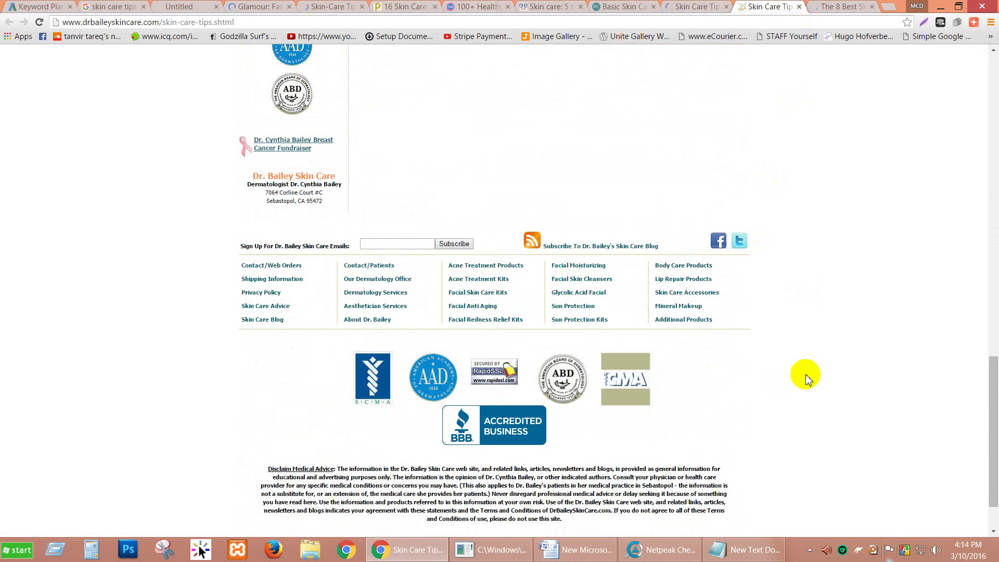
scroll(805, 378, "up", 9)
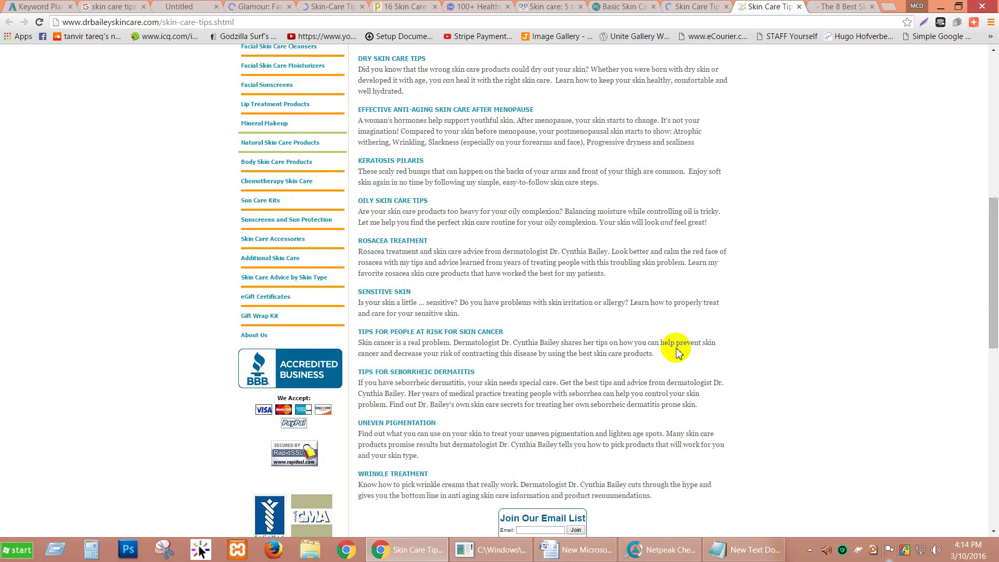
scroll(559, 309, "up", 5)
scroll(559, 309, "up", 4)
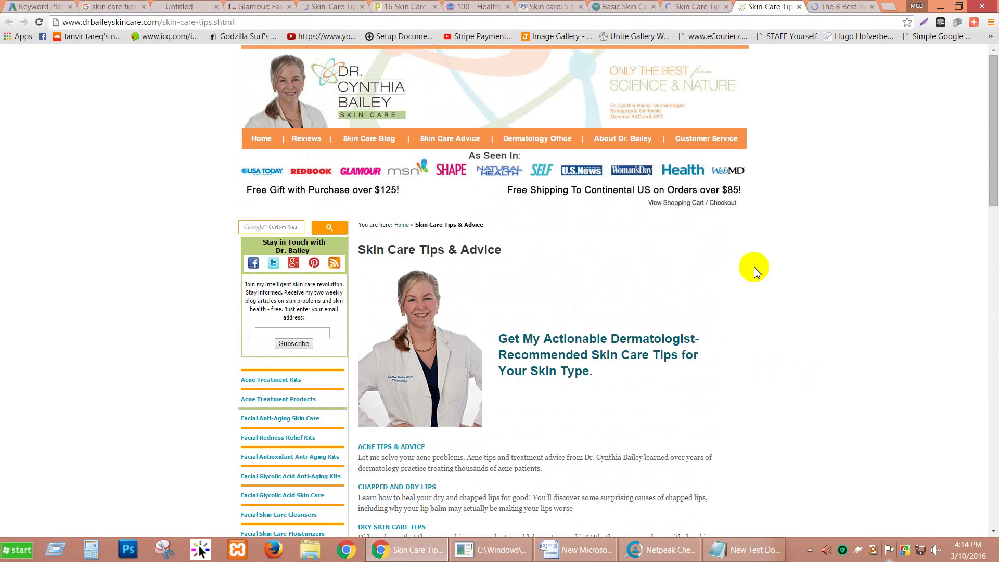
scroll(756, 271, "down", 8)
scroll(755, 271, "down", 12)
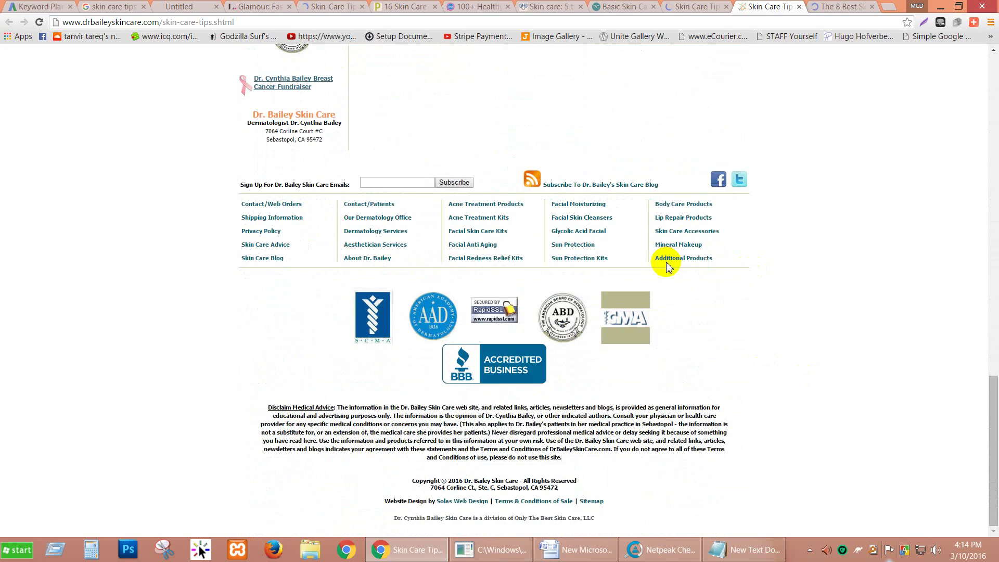
scroll(798, 408, "up", 18)
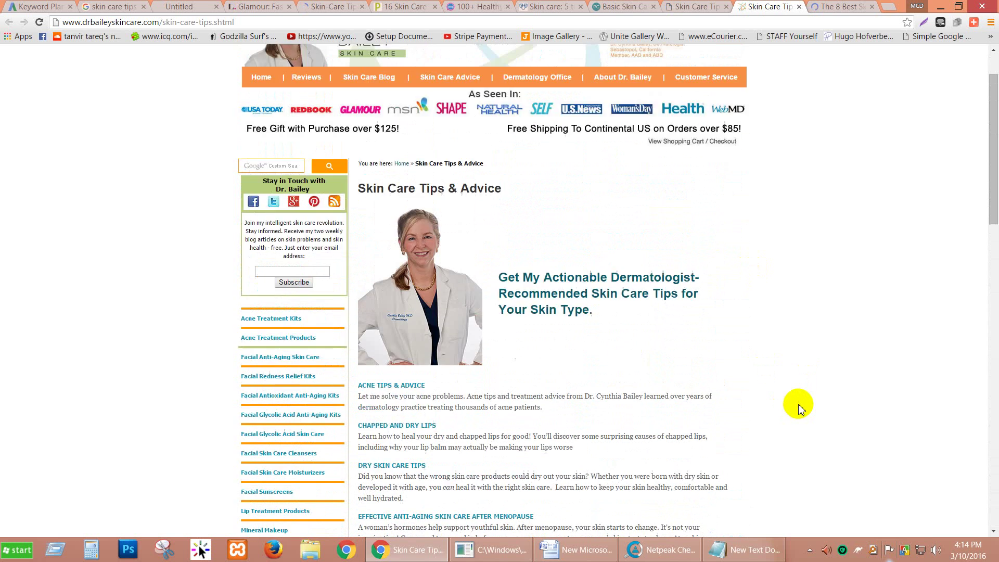
scroll(798, 408, "up", 1)
left_click(800, 7)
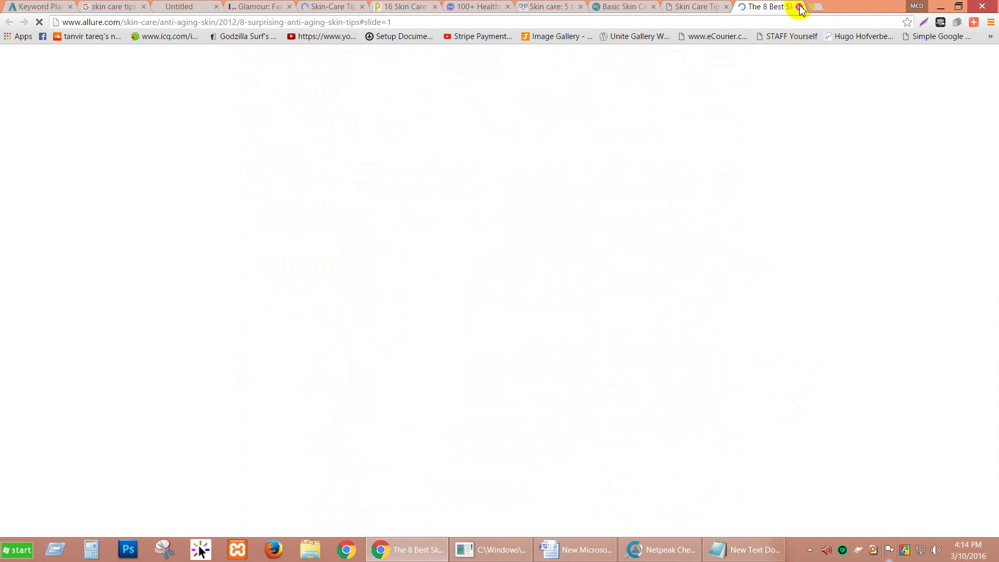
Close the health.com, Allure, Paula's Choice, Mayo Clinic, rewardme and Prevention tabs.
left_click(698, 8)
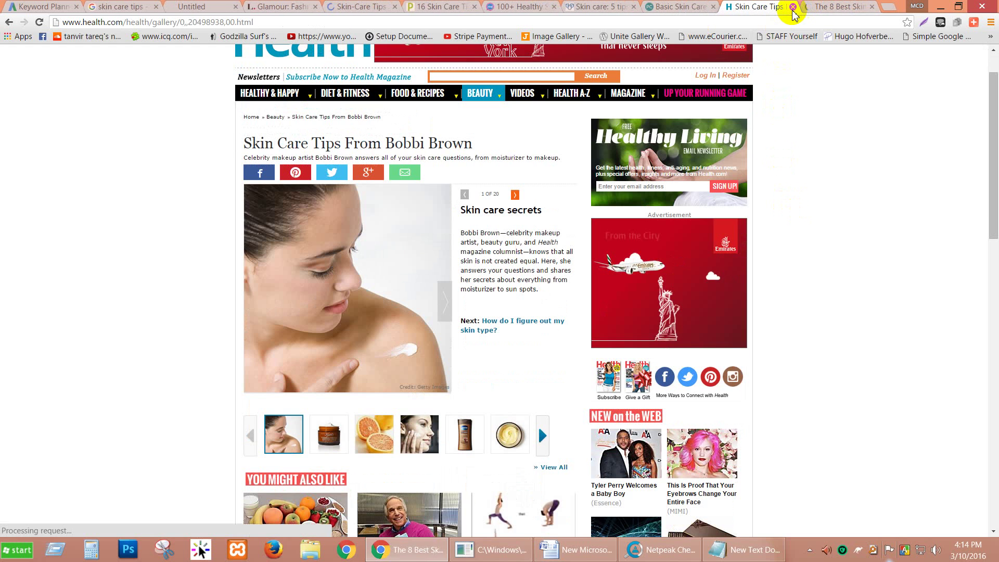
left_click(793, 7)
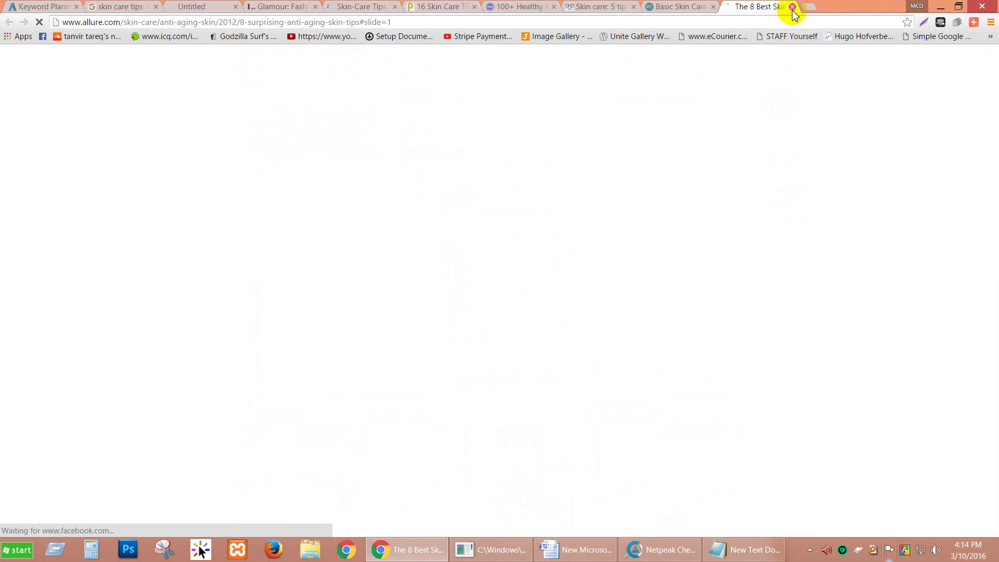
left_click(792, 7)
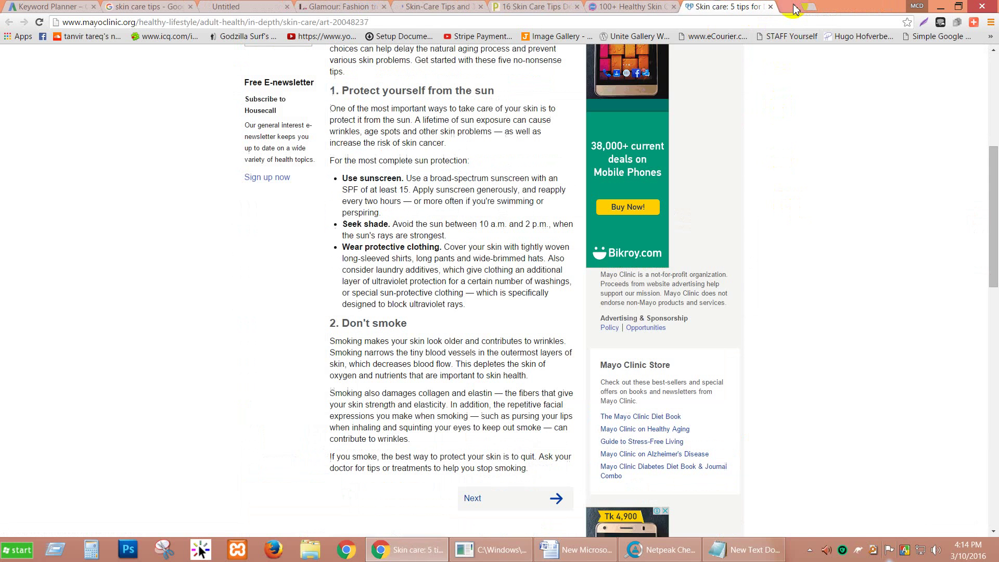
left_click(792, 7)
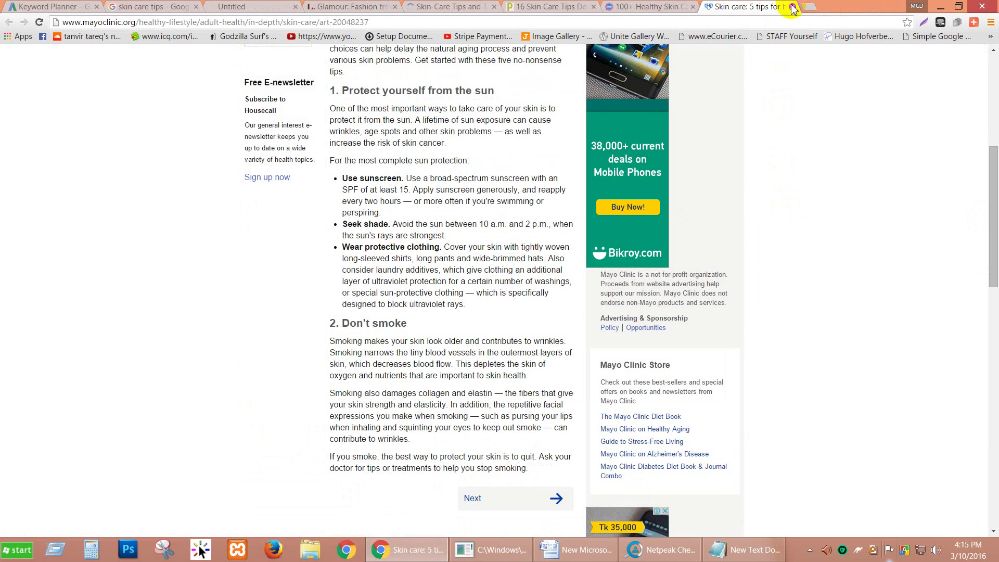
left_click(792, 7)
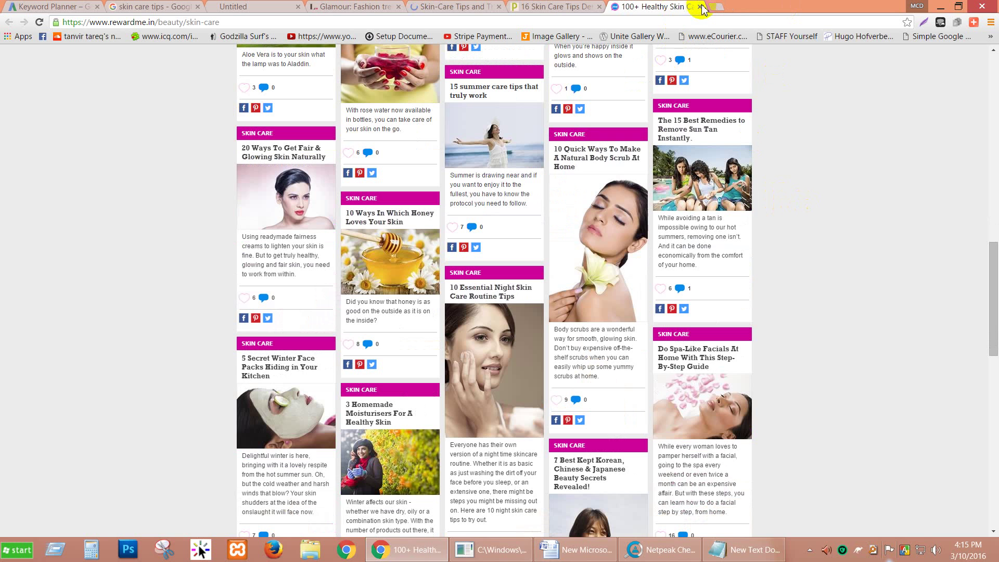
left_click(700, 7)
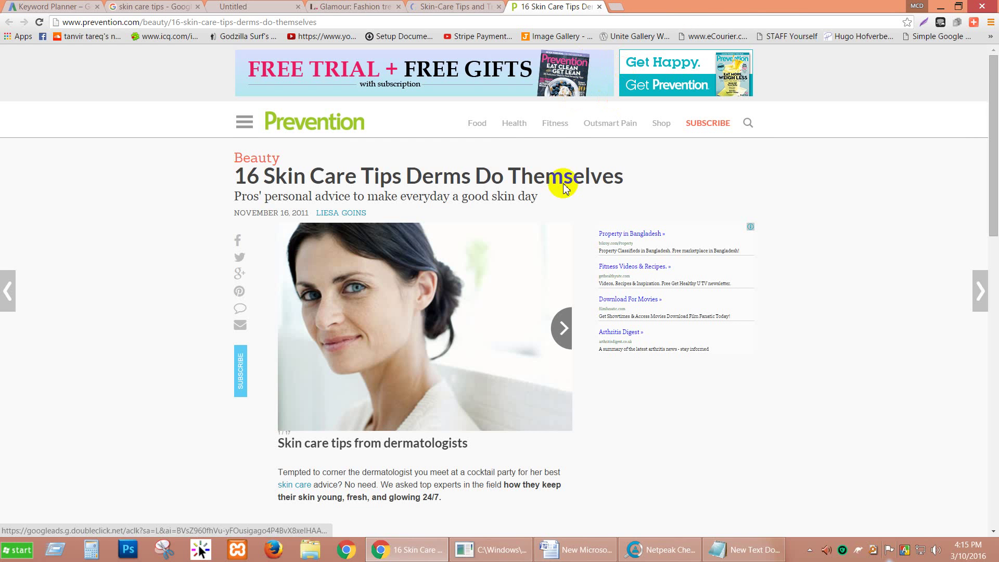
scroll(615, 290, "down", 9)
scroll(536, 289, "down", 8)
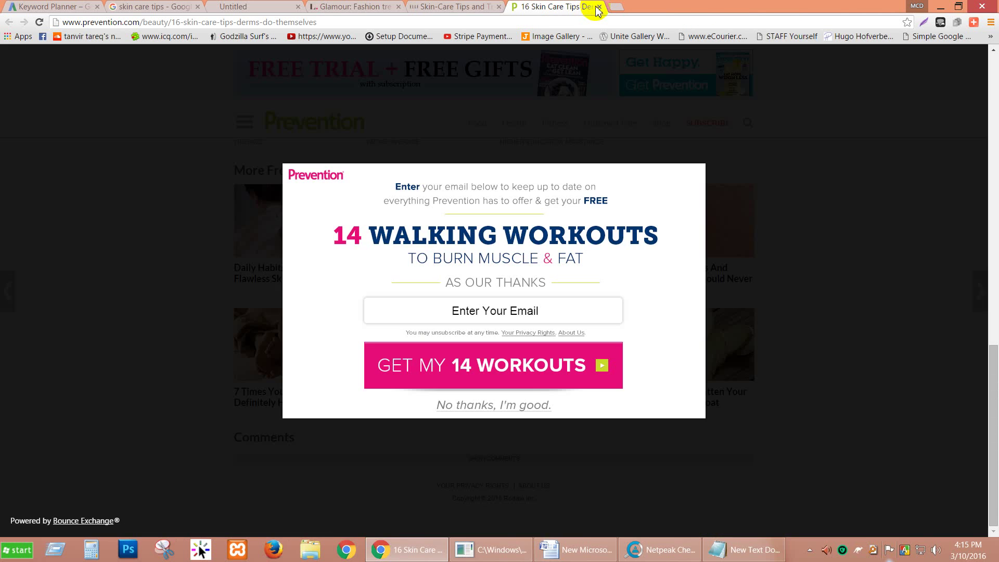
left_click(598, 6)
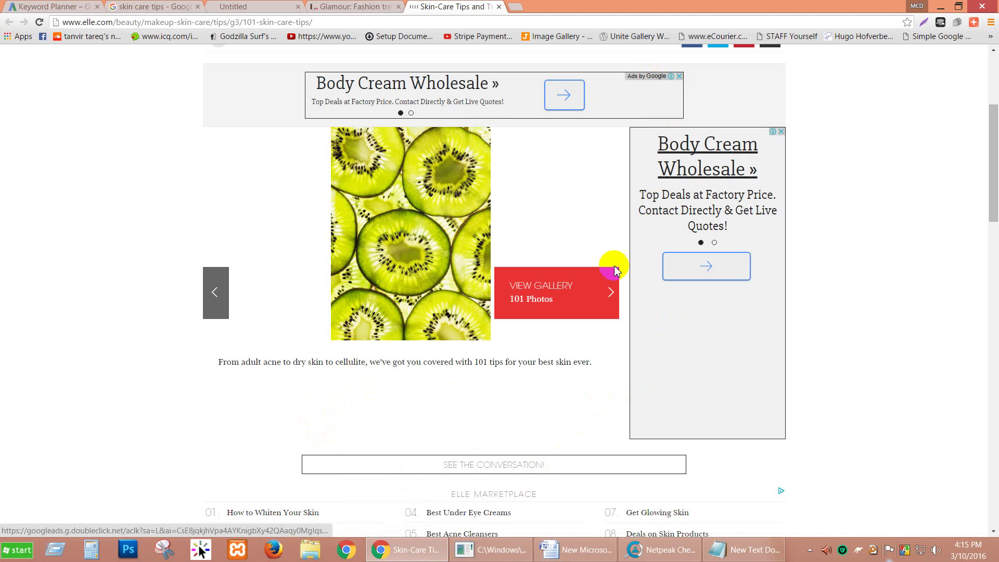
Close the Elle, Glamour and link listing tabs, leaving Google results, and bring Netpeak Checker forward.
scroll(567, 353, "down", 15)
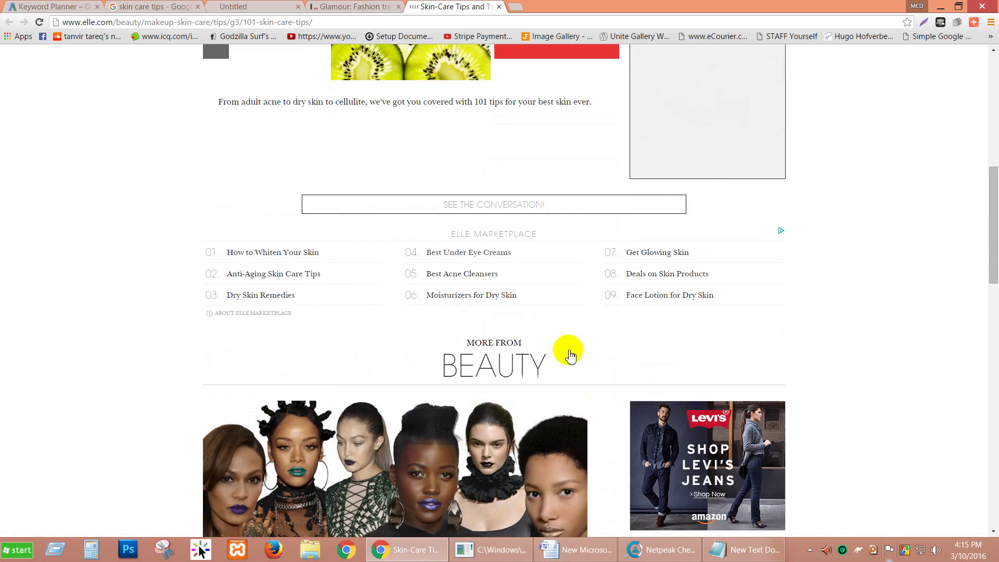
scroll(571, 349, "down", 11)
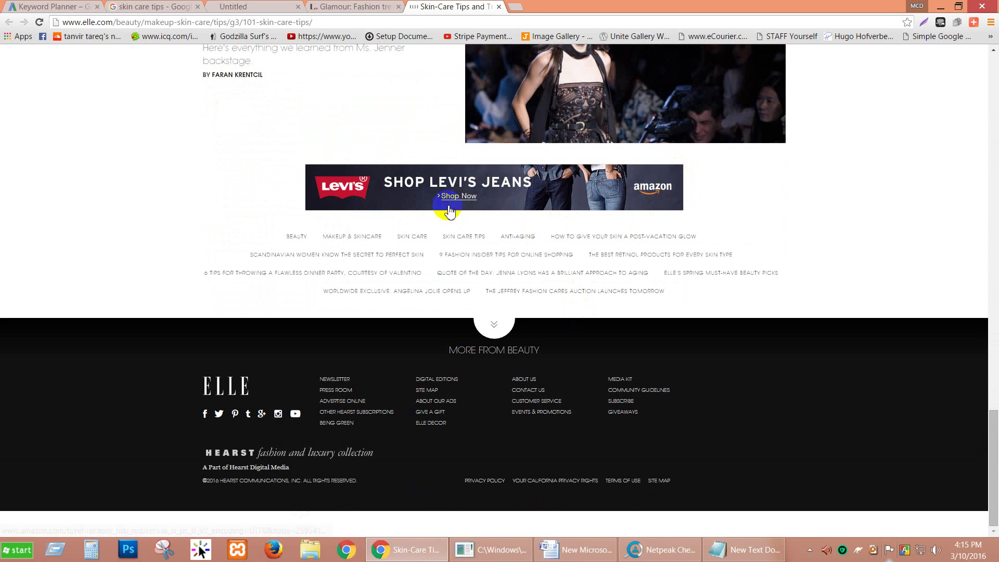
scroll(500, 205, "up", 6)
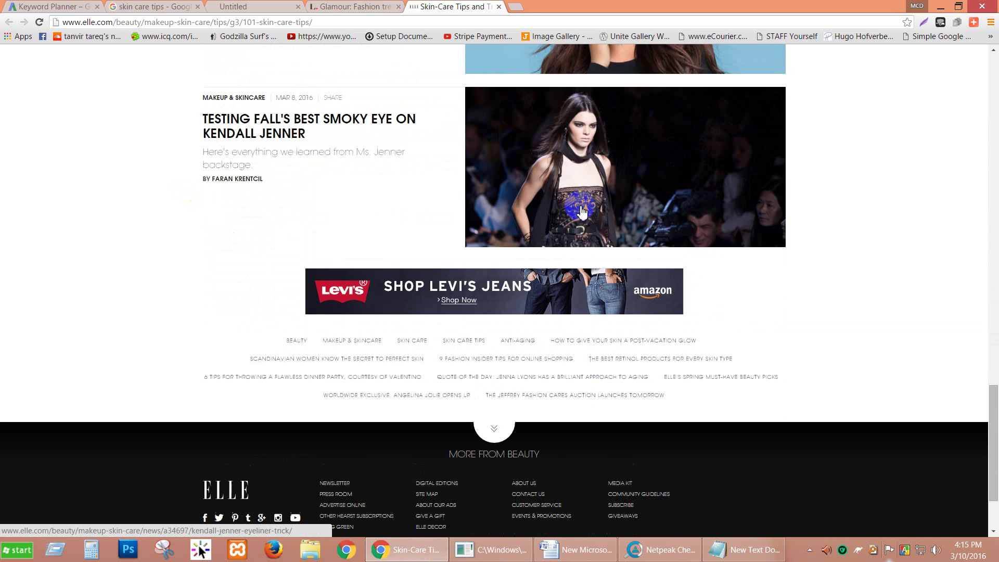
left_click(498, 6)
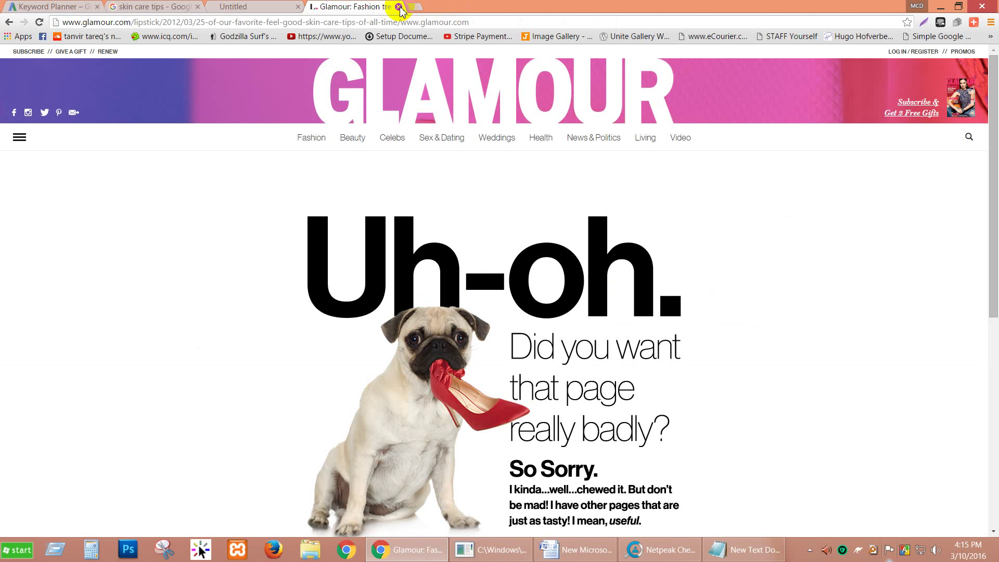
left_click(399, 6)
left_click(298, 7)
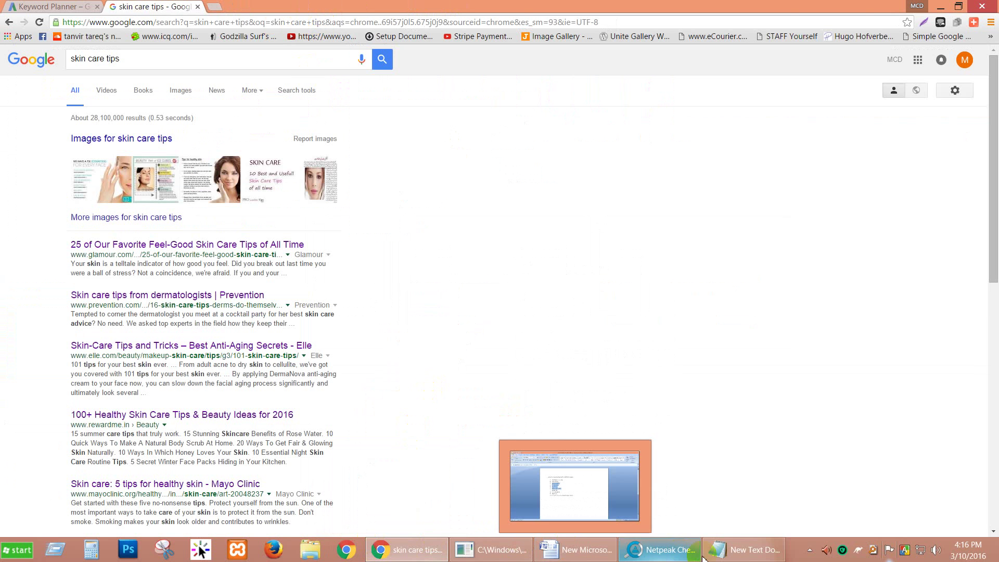
left_click(659, 549)
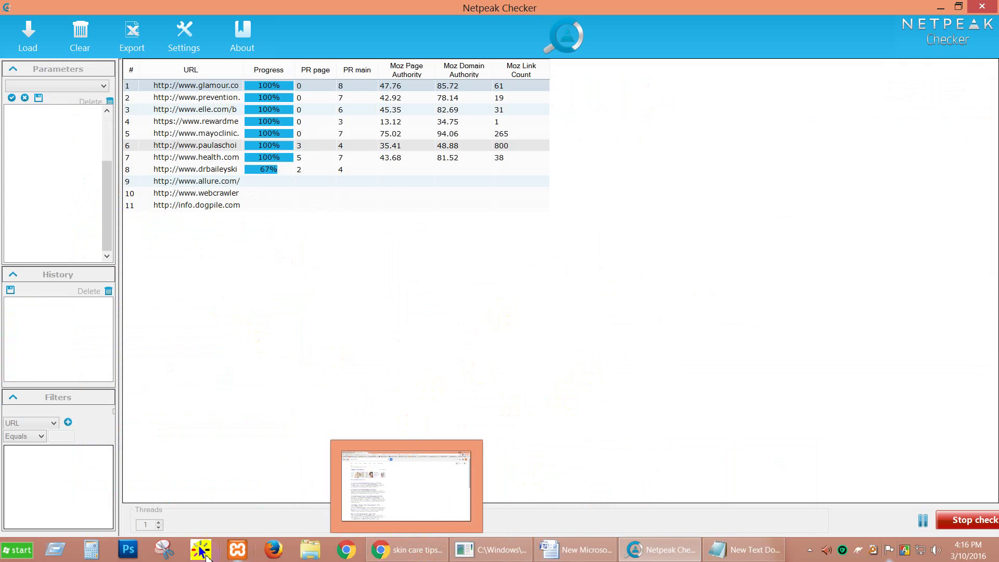
Run the prefilled folder-listing command from the run utility while the Netpeak check completes.
left_click(55, 550)
left_click(85, 508)
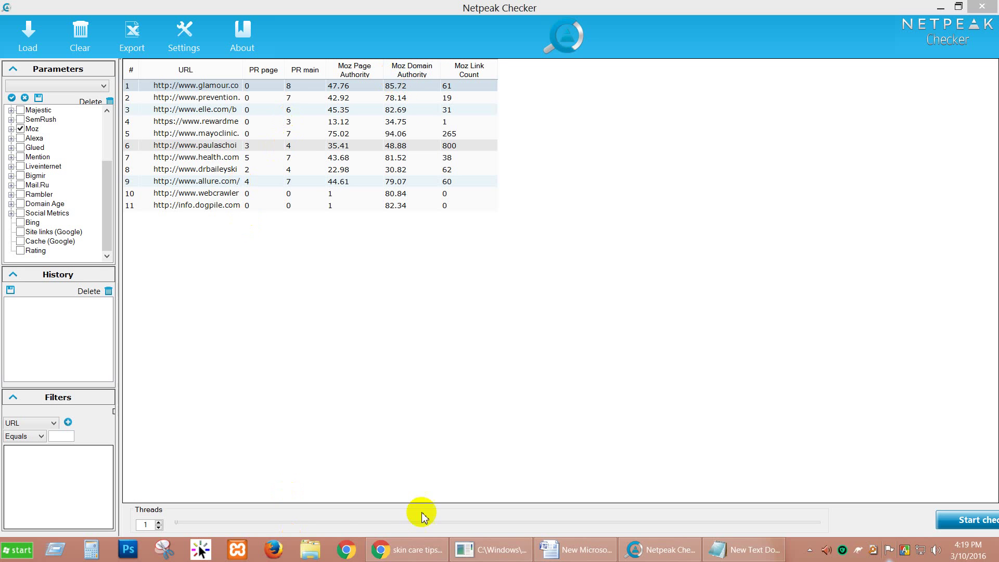
Go from Netpeak Checker's finished PR and Moz table back to the 'skin care tips' Google results.
left_click(678, 556)
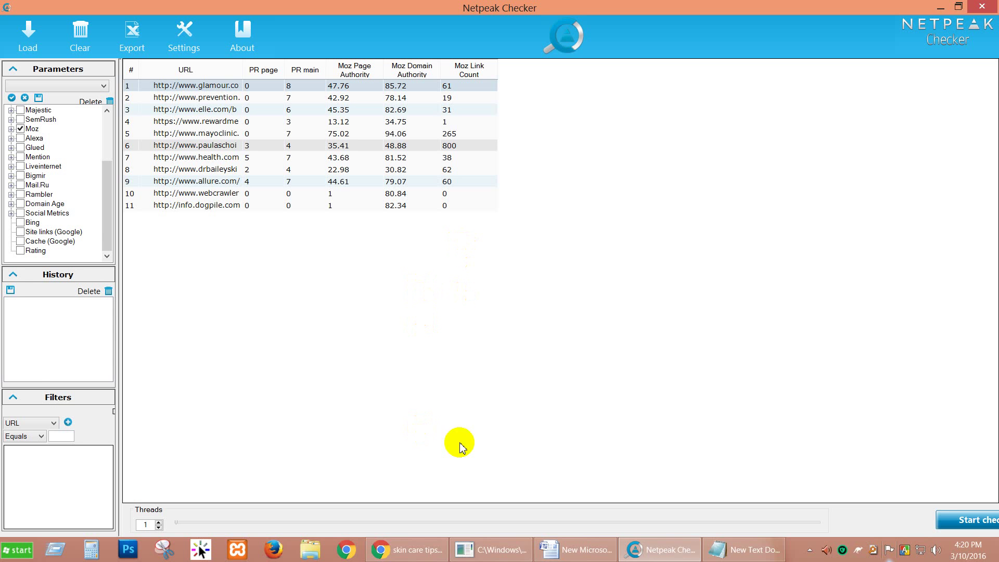
left_click(413, 550)
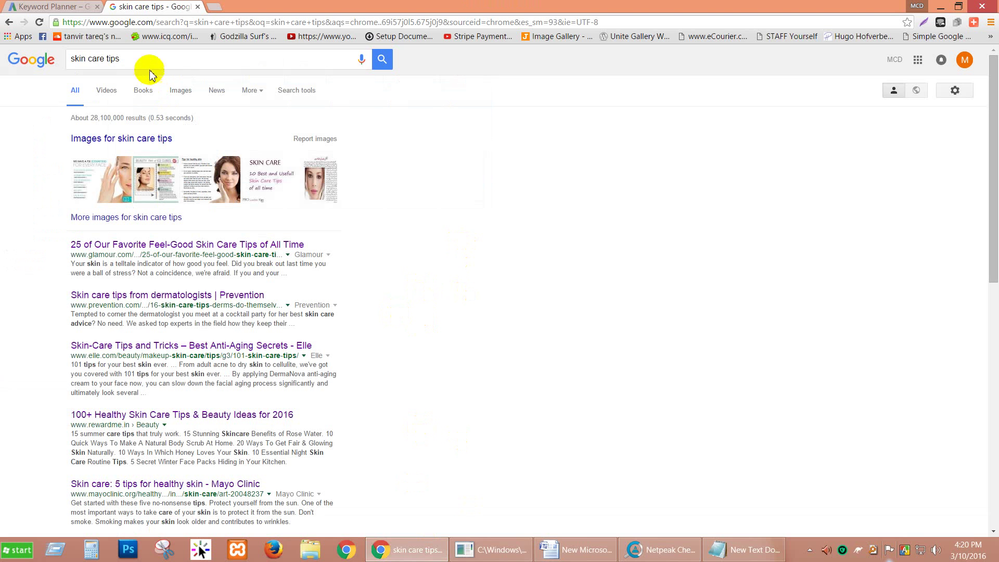
left_click_drag(152, 58, 73, 57)
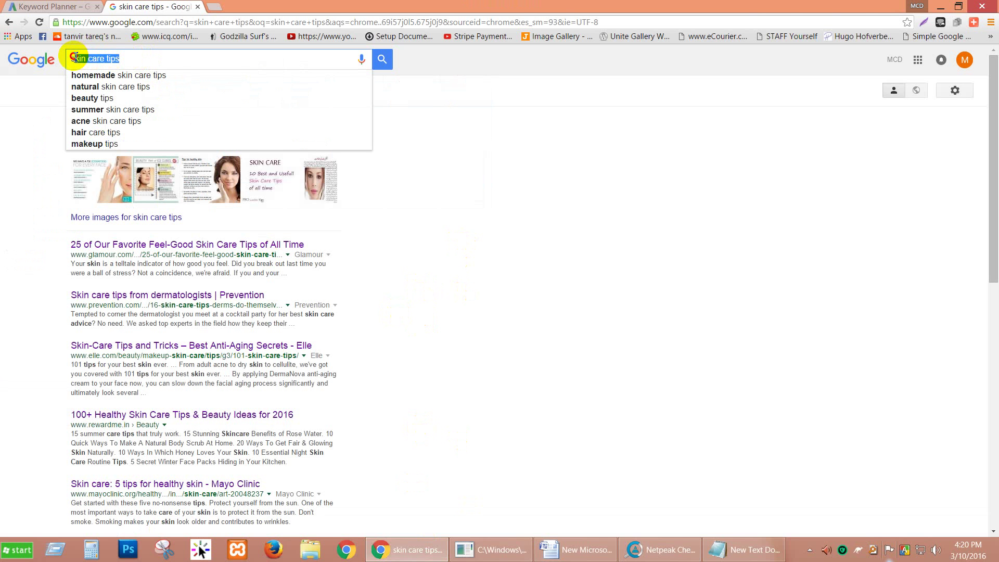
Refine the Google search through suggestions to 'homemade skin care tips for acne'.
left_click(153, 58)
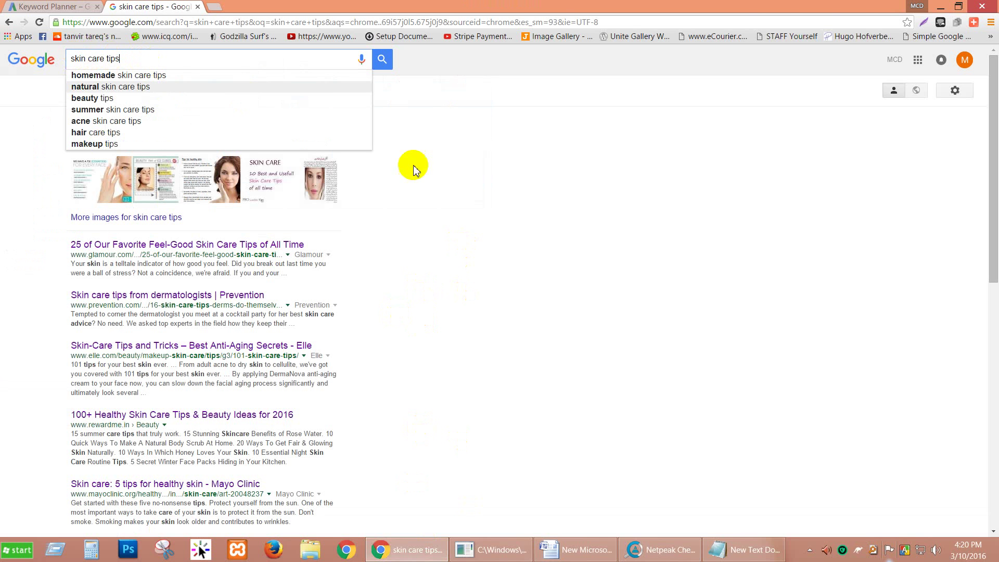
left_click(465, 200)
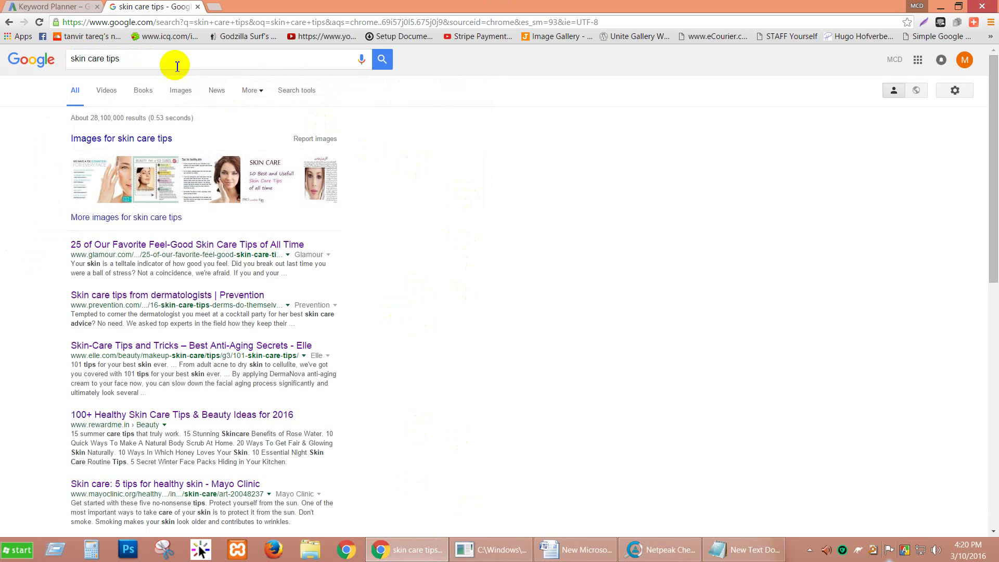
left_click(113, 59)
left_click_drag(113, 59, 154, 57)
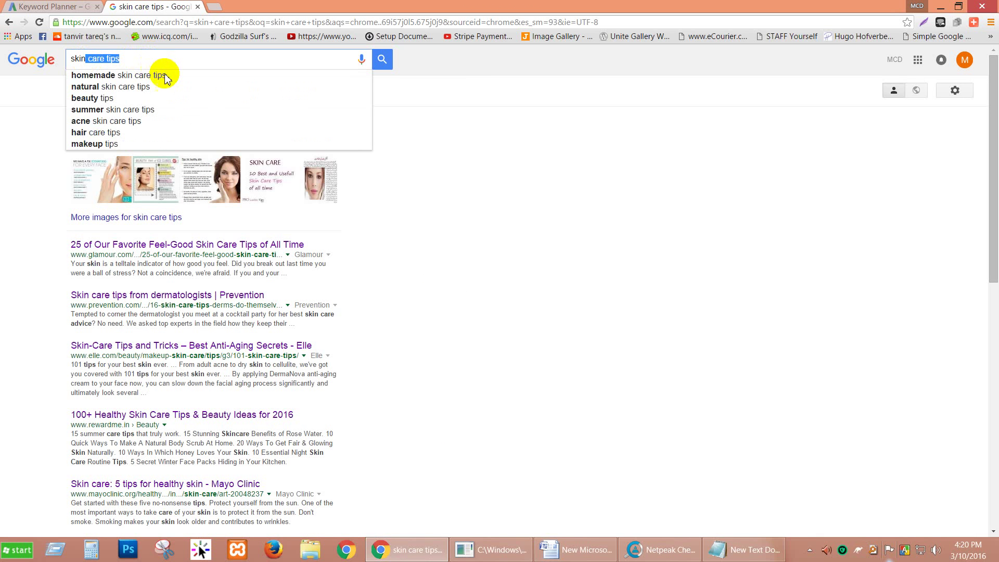
left_click(168, 77)
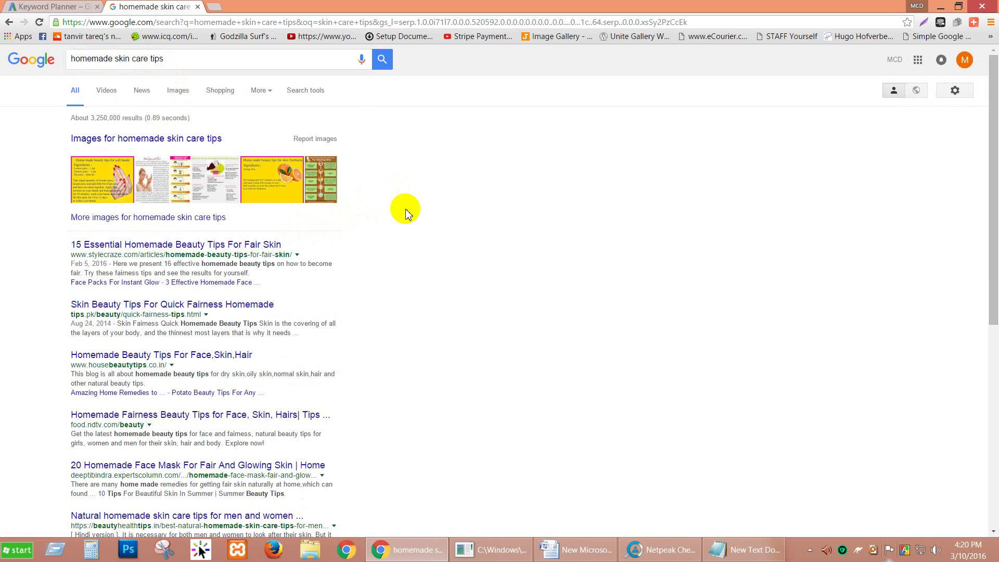
left_click_drag(196, 57, 135, 59)
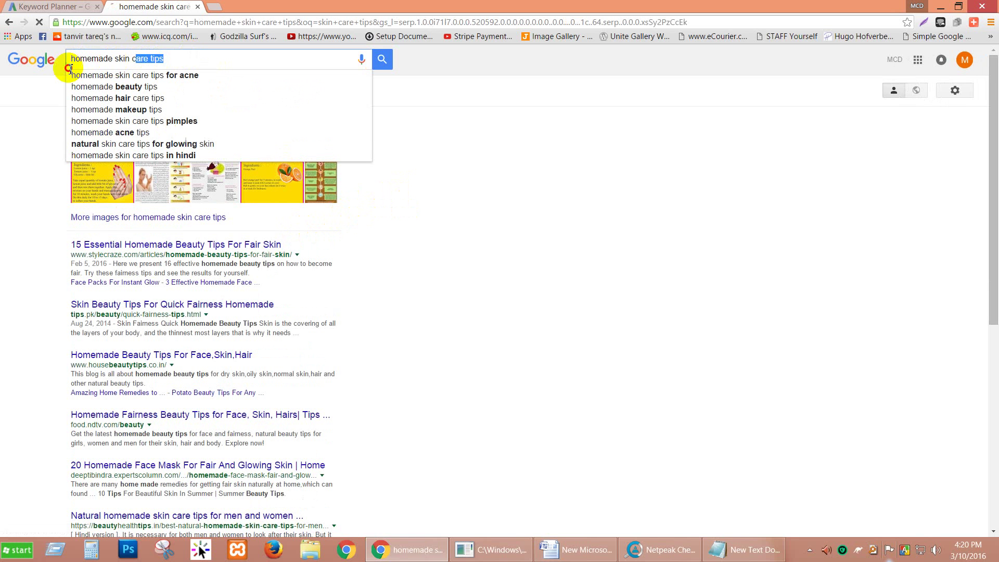
left_click(100, 76)
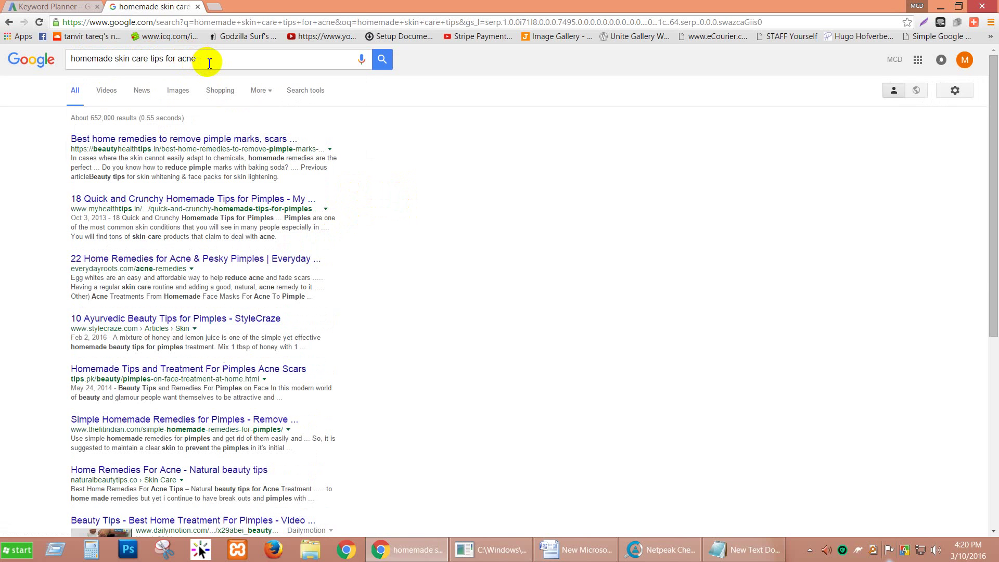
Select the 'homemade skin care tips for acne' query text for copying.
left_click_drag(212, 58, 23, 61)
key("ctrl+c")
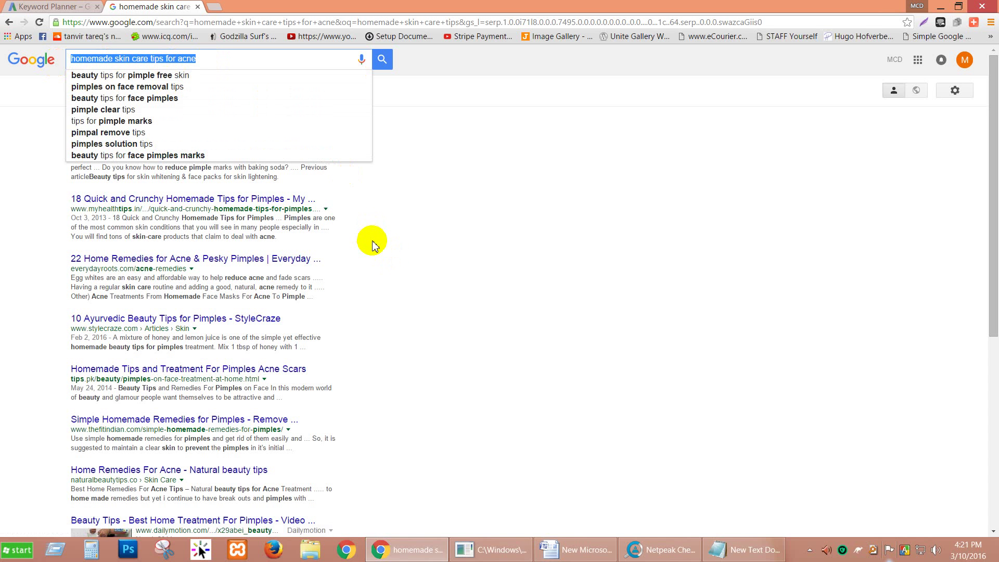
left_click(424, 232)
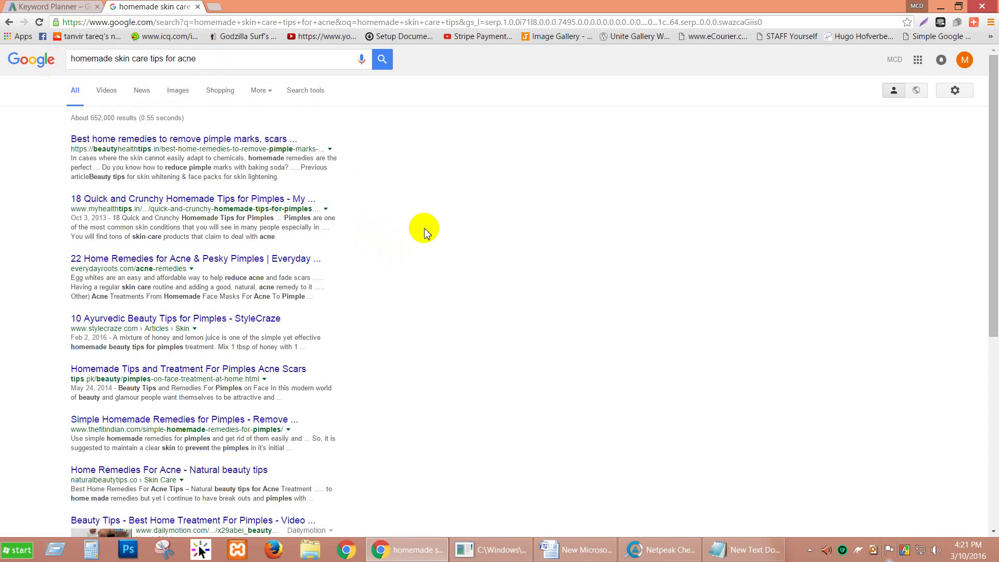
left_click(208, 63)
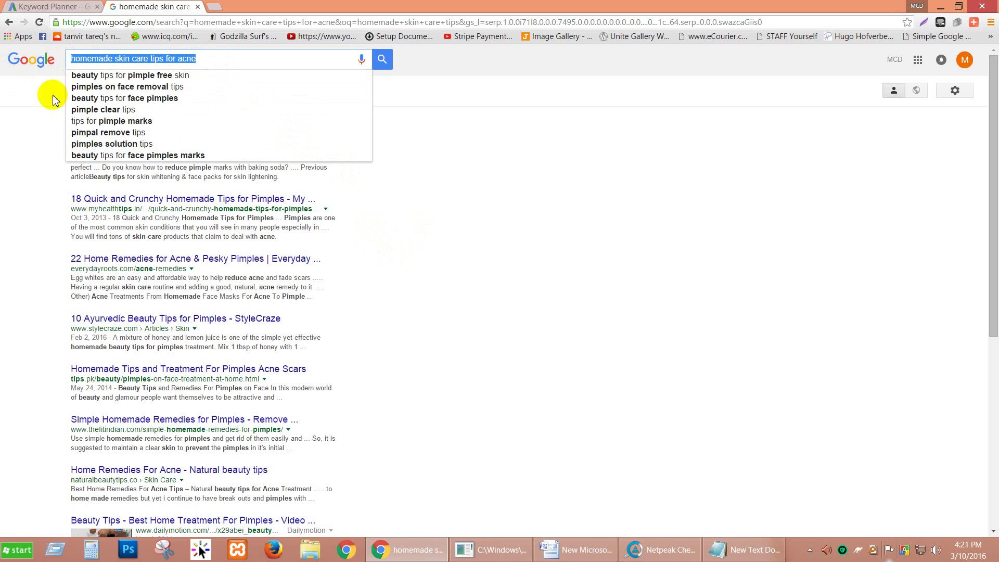
left_click(29, 8)
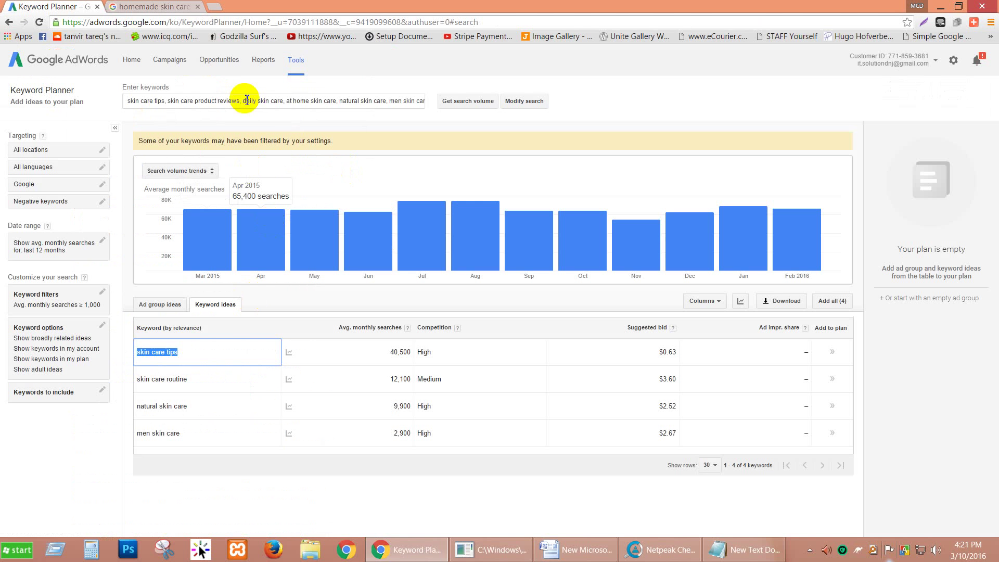
Replace the Keyword Planner keywords with 'homemade skin care tips for acne' and request search volume.
left_click(251, 104)
key("ctrl+a")
key("ctrl+v")
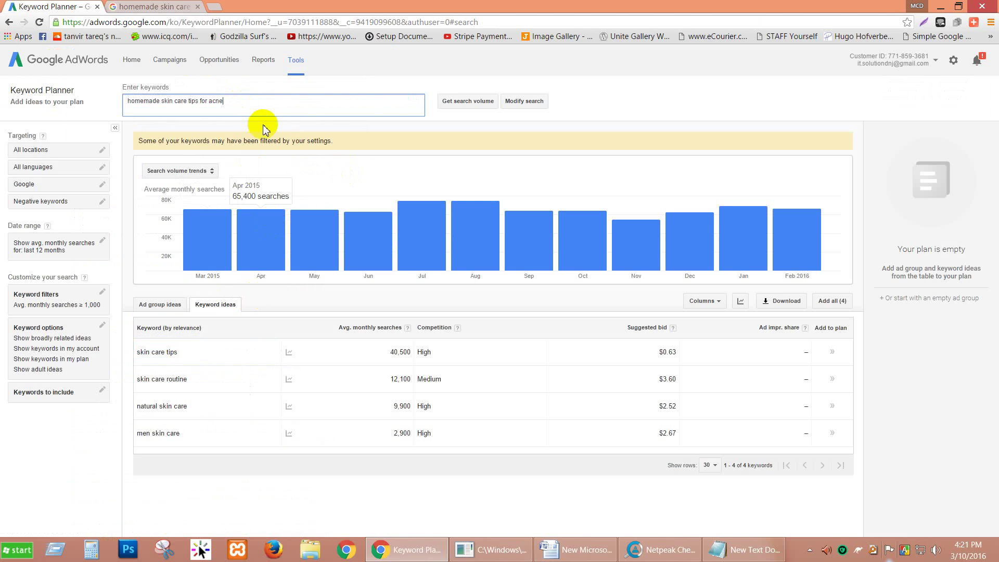
left_click(454, 104)
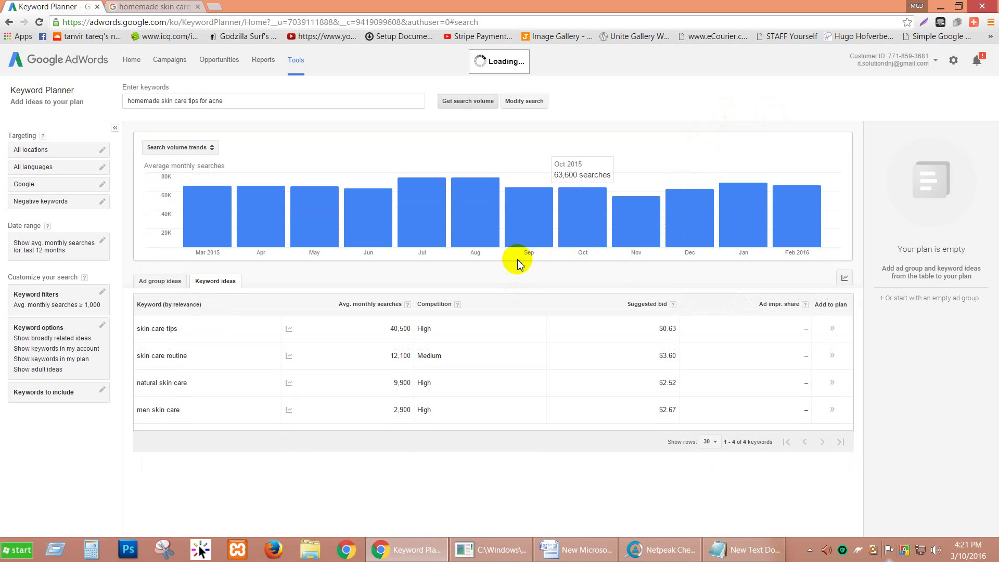
left_click(453, 103)
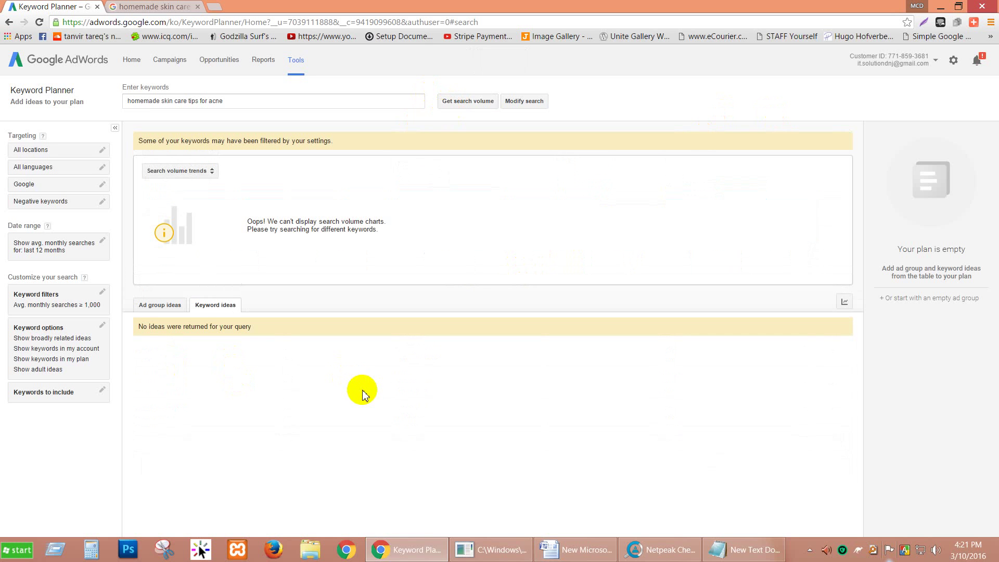
left_click(468, 101)
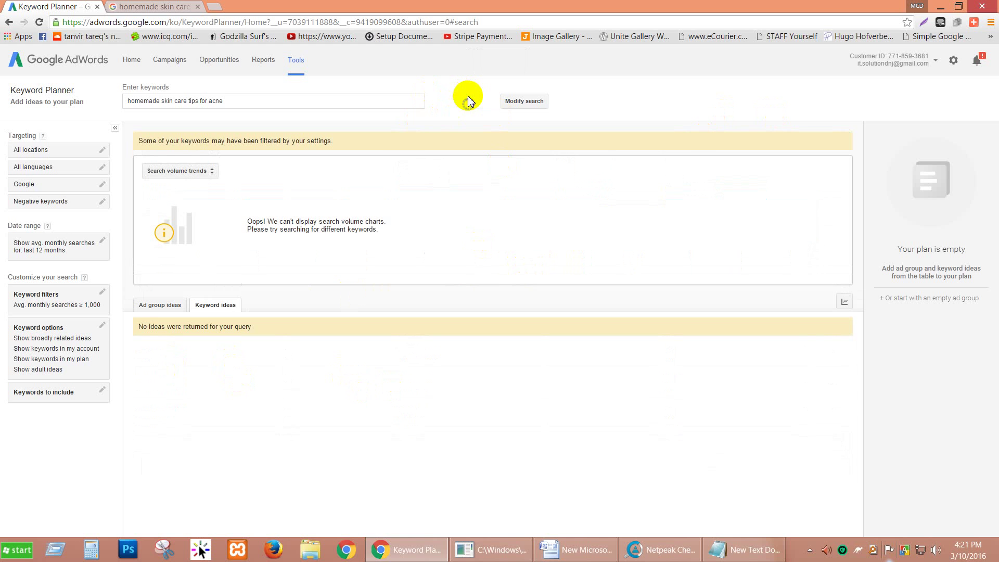
Remove the 1000 minimum monthly searches filter and rerun the search volume lookup.
left_click(103, 294)
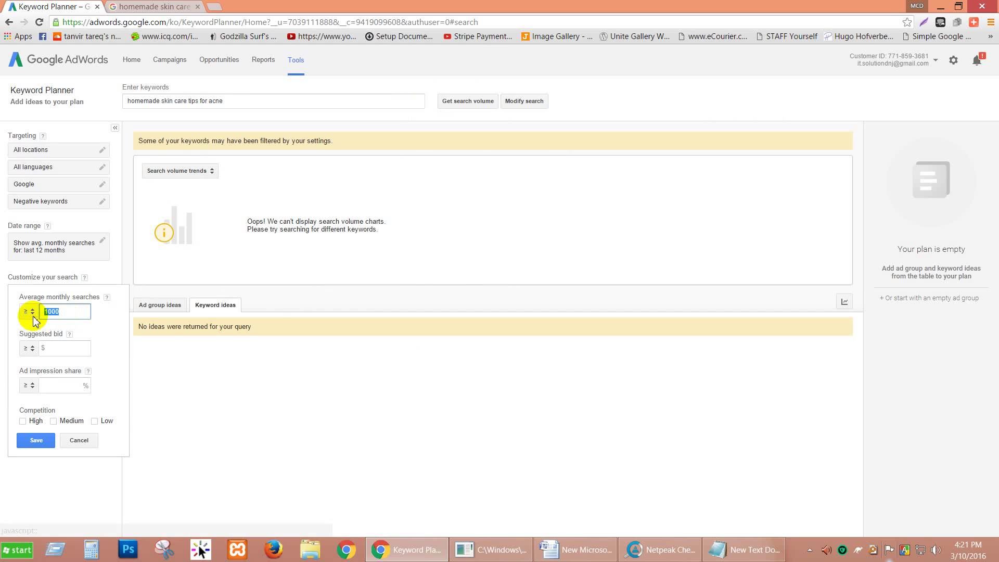
key("BackSpace")
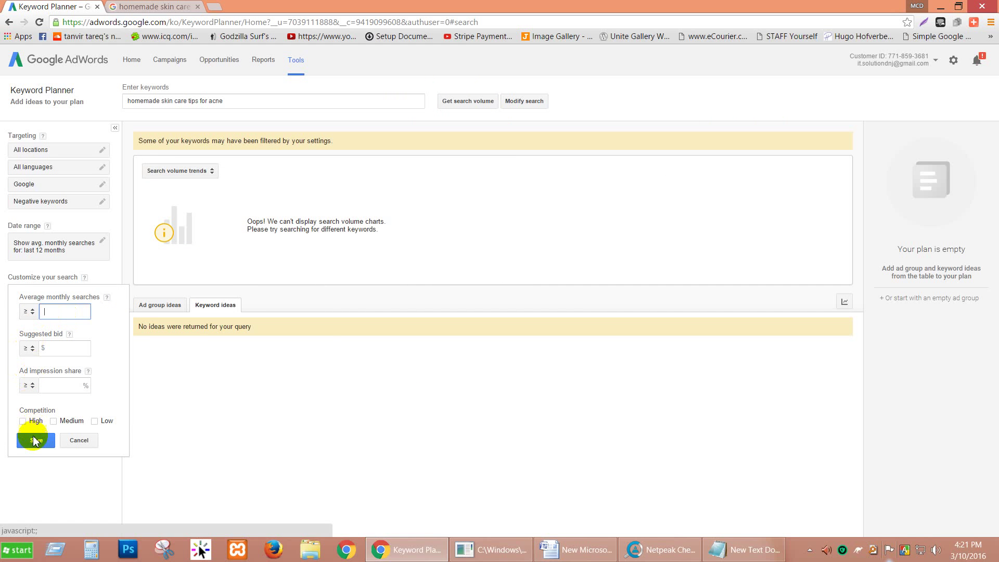
left_click(34, 441)
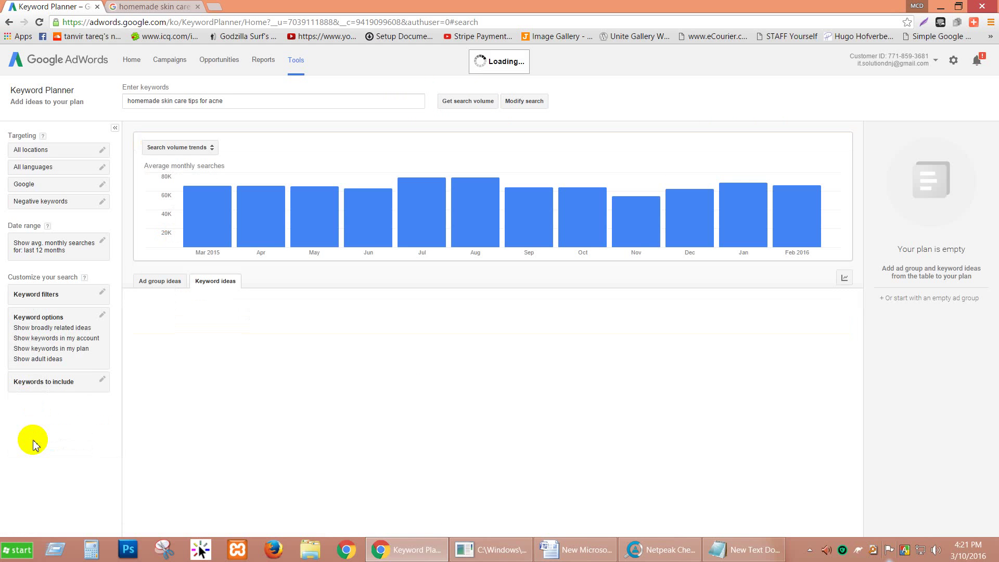
left_click(448, 102)
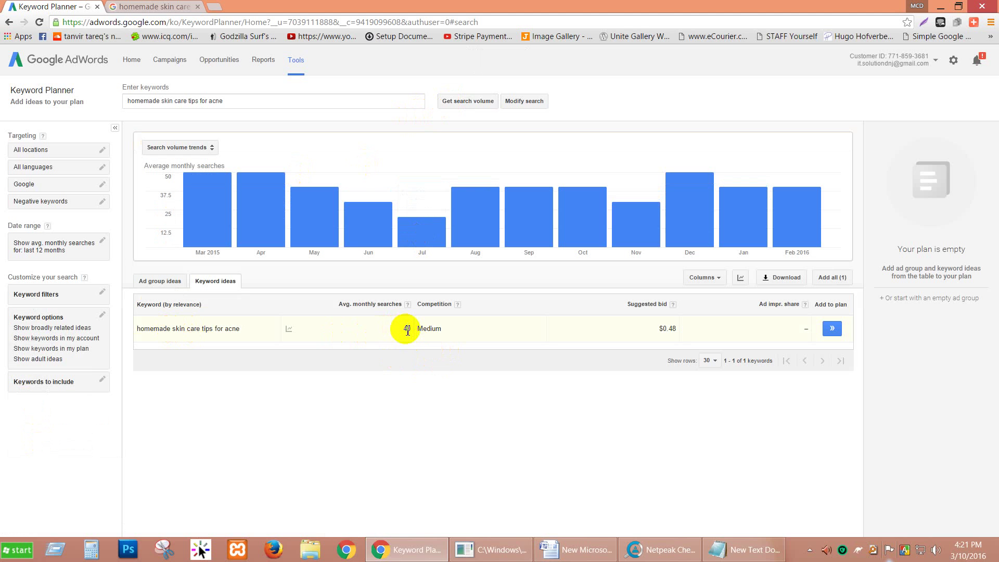
Inspect the acne keyword's 40 average monthly searches value in the result row.
double_click(405, 330)
left_click(403, 365)
double_click(407, 329)
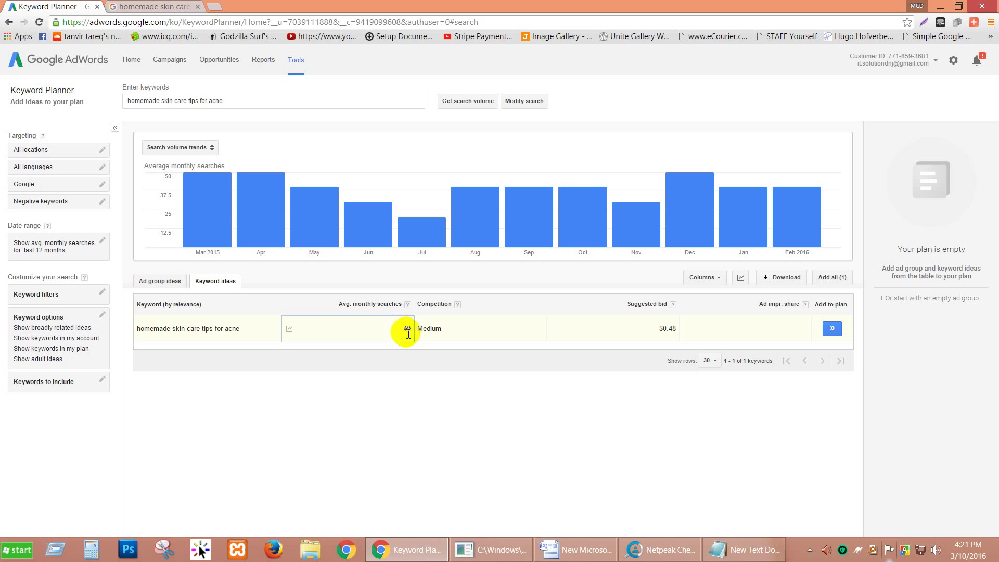
double_click(407, 329)
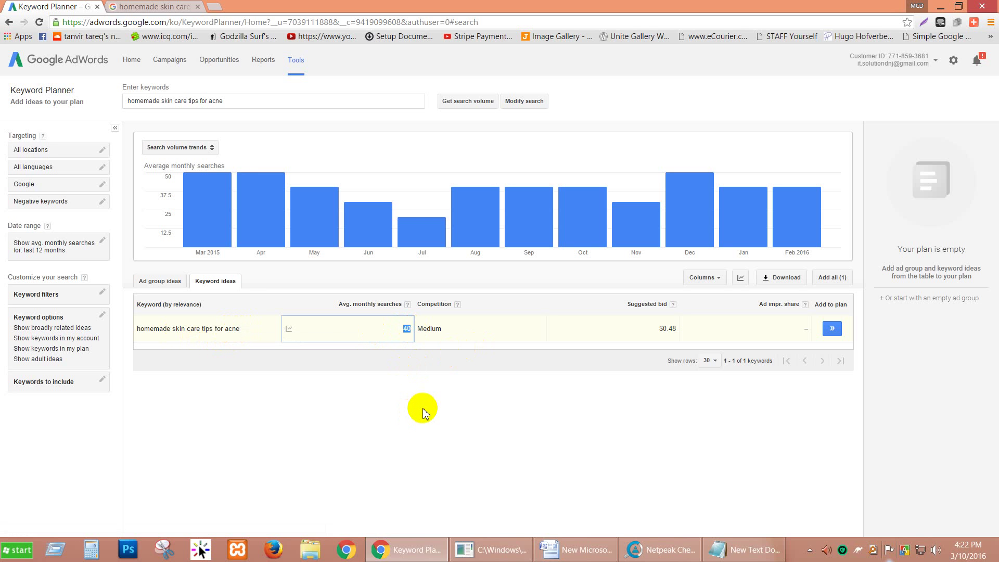
left_click(405, 379)
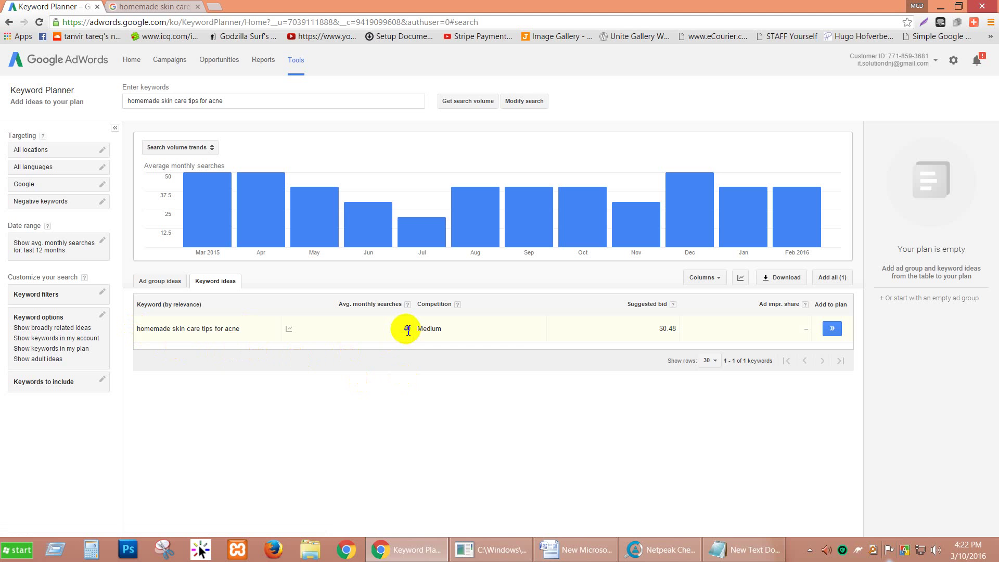
left_click(407, 329)
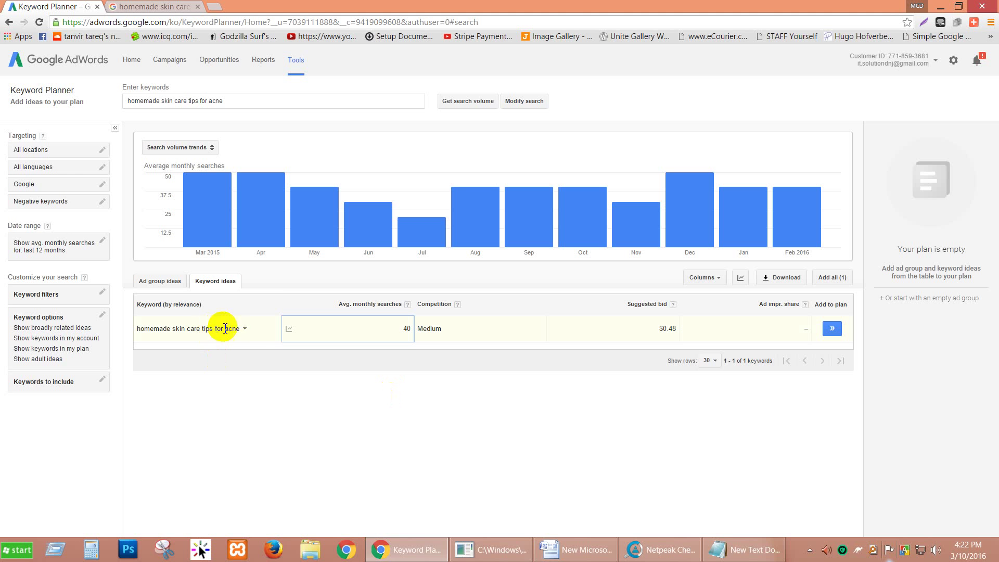
Select the keyword in the result row and return to the acne Google results.
left_click_drag(238, 329, 139, 331)
left_click(113, 7)
scroll(49, 374, "down", 2)
Copy the acne query's related searches and paste them into Keyword Planner's keyword box.
scroll(20, 372, "down", 5)
left_click_drag(68, 376, 319, 435)
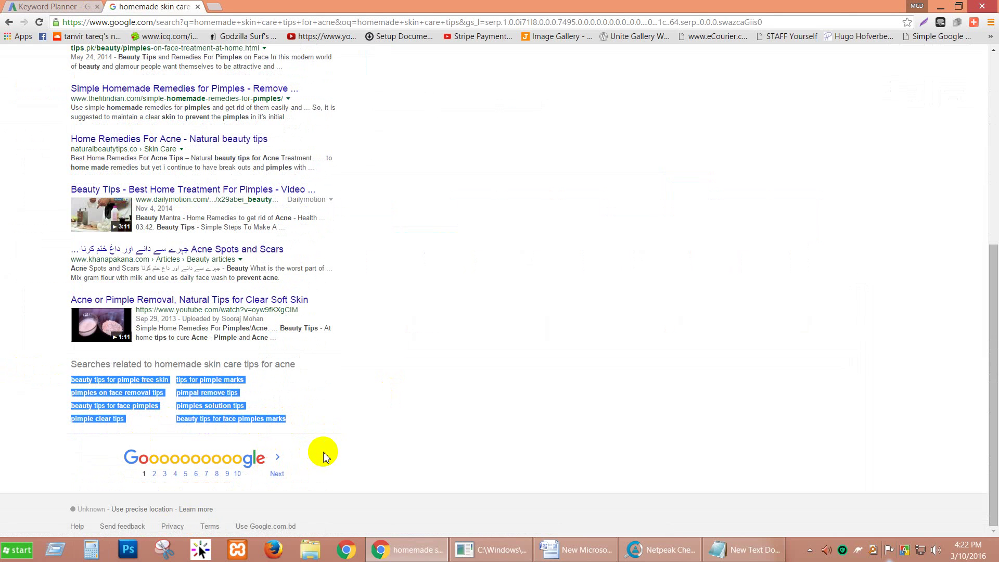
left_click(52, 7)
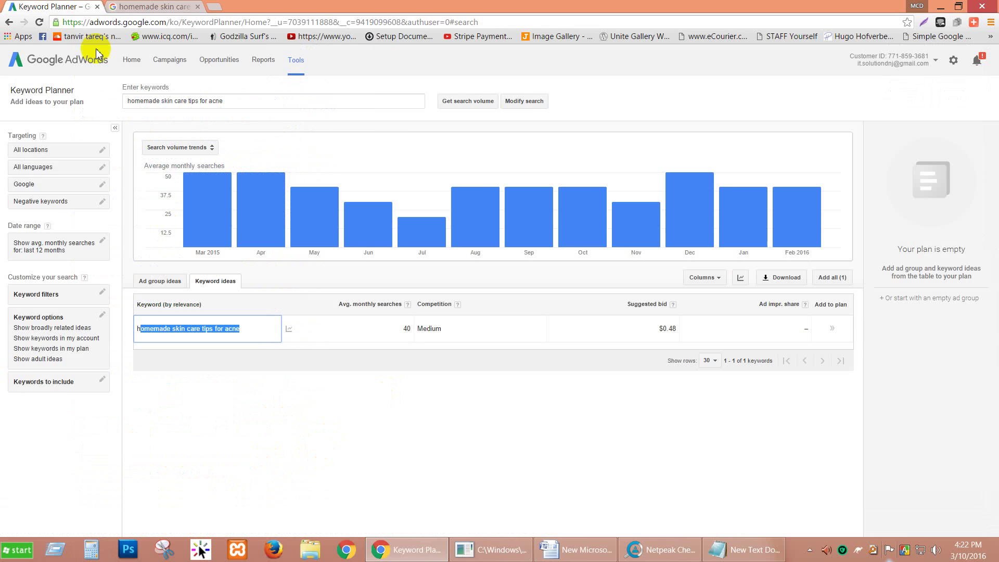
left_click(250, 99)
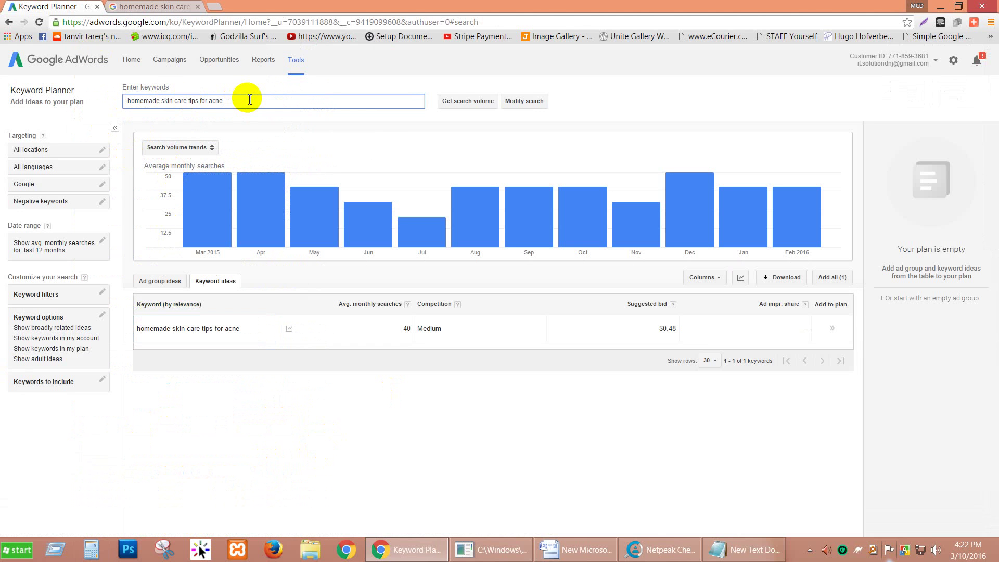
left_click_drag(249, 100, 107, 108)
key("ctrl+v")
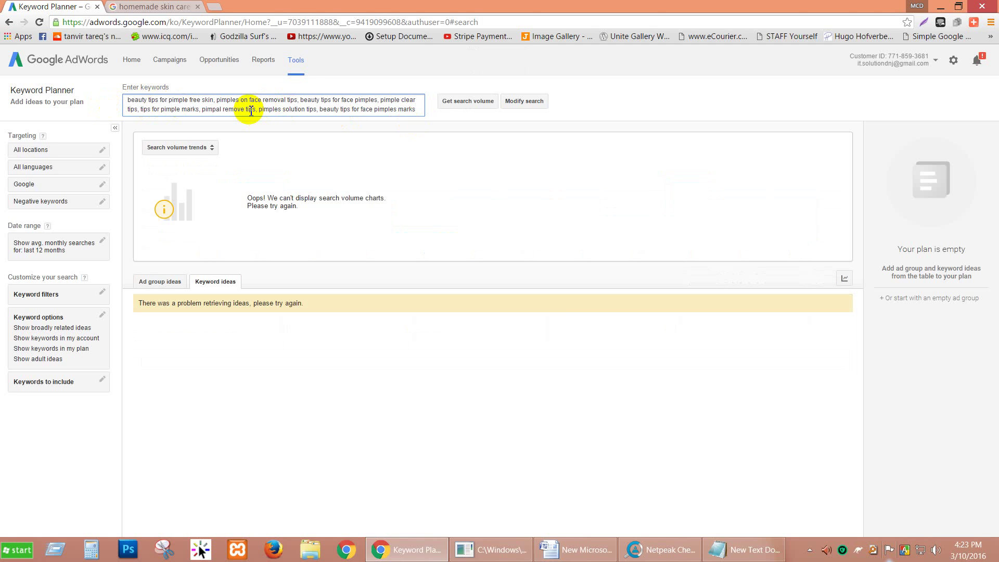
left_click(681, 531)
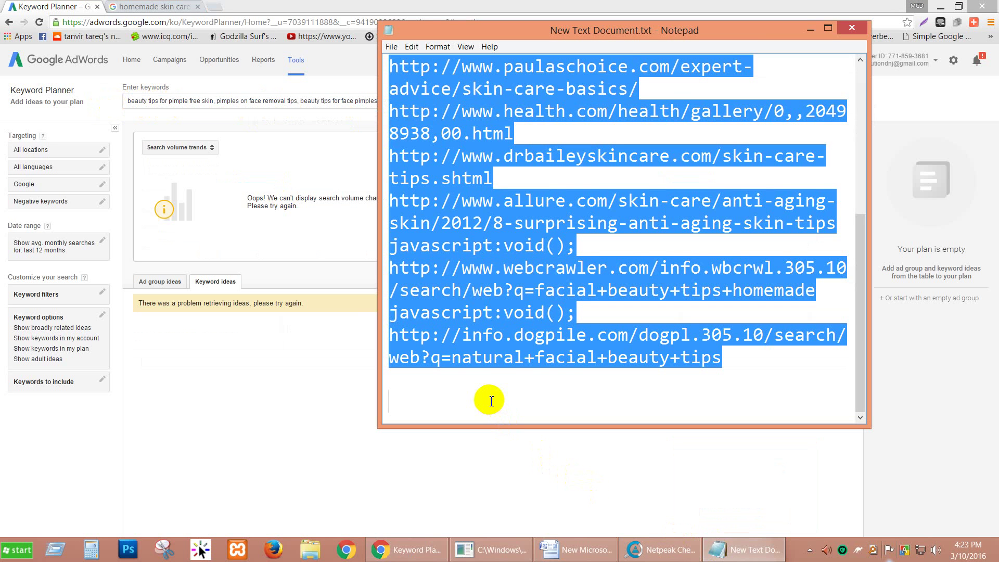
Paste the eight pimple keywords into Notepad and add a comma after each of the first seven.
type("beauty tips for pimple free skin pimples on face removal tips beauty tips for face pimples pimple clear tips tips for pimple marks pimpal remove tips pimples solution tips beauty tips for face pimples marks")
left_click(721, 89)
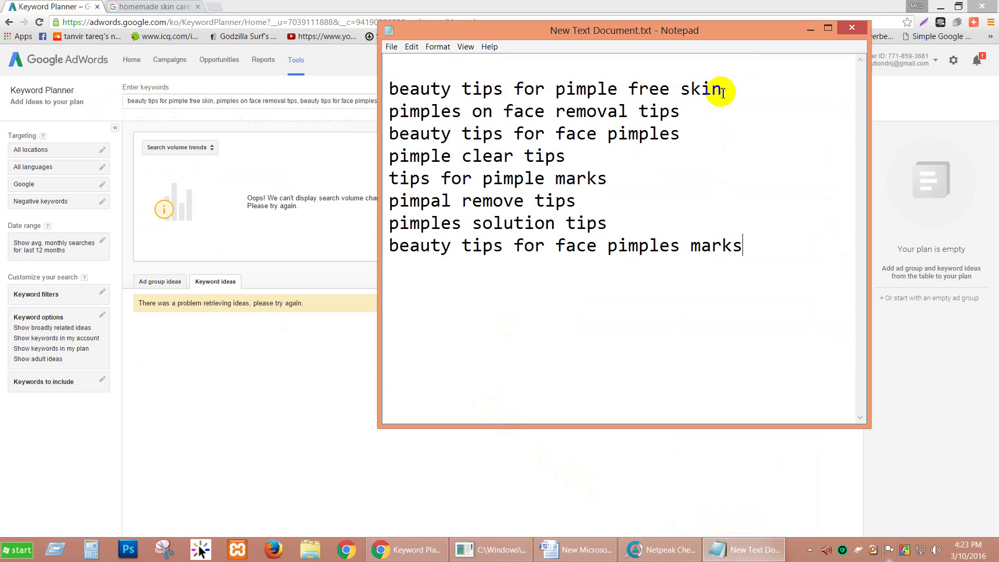
type(",")
left_click(692, 113)
type(",")
left_click(678, 136)
type(",")
left_click(572, 156)
type(",")
left_click(609, 179)
type(",")
left_click(579, 200)
type(",")
left_click(606, 224)
type(",")
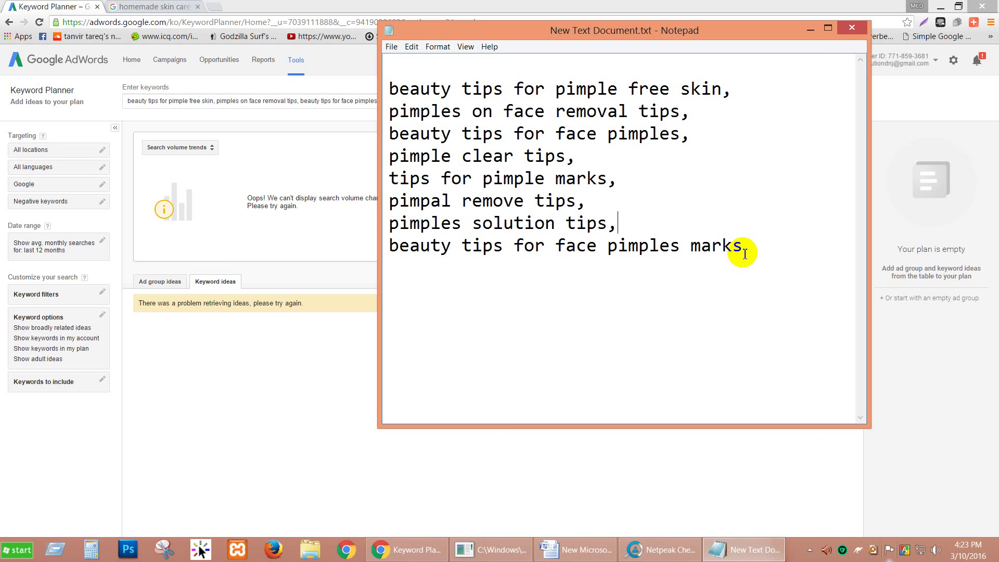
Replace the Keyword Planner keyword box contents with the comma-separated list and run the volume lookup.
key("ctrl+a")
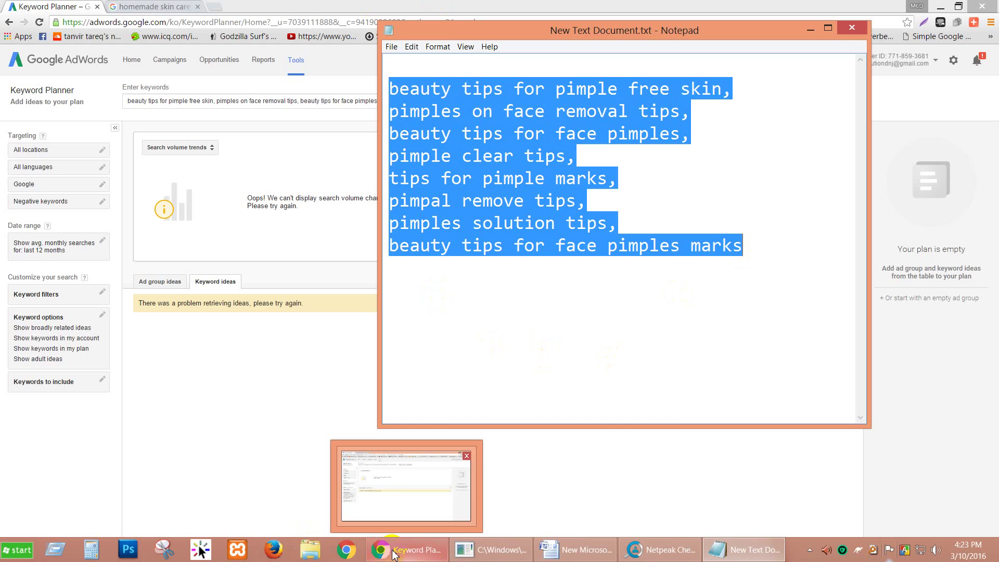
left_click(374, 501)
left_click(270, 113)
key("ctrl+a")
type(",,,beauty tips for pimple free skin,,pimples on face removal tips,,beauty tips for face pimples,,pimple clear tips,,tips for pimple marks,,pimpal remove tips,,pimples solution tips,,beauty tips for face pimples marks")
key("Return")
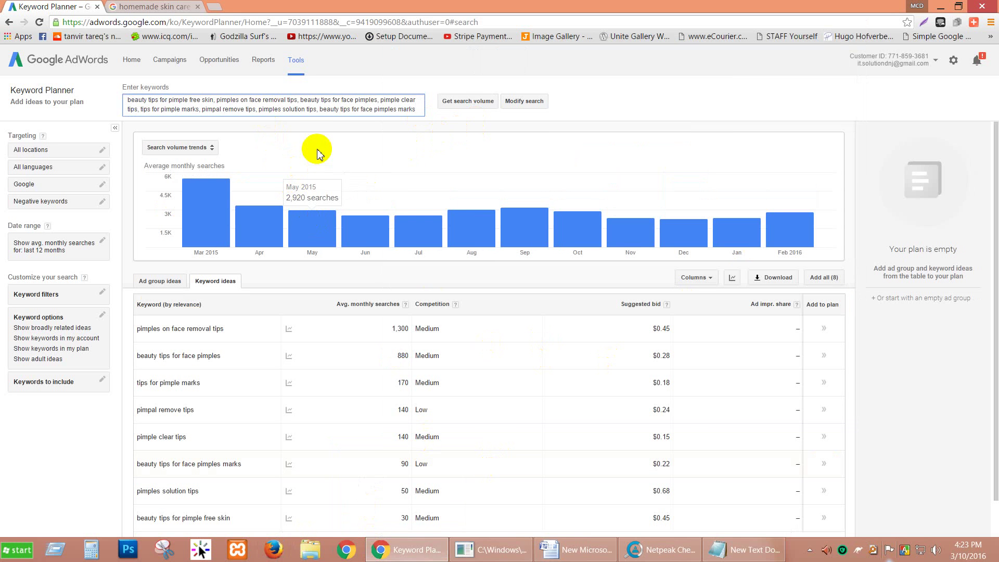
Scroll through the Keyword ideas table to review volumes, topped by 'pimples on face removal tips' at 1,300.
left_click(630, 155)
scroll(630, 154, "down", 1)
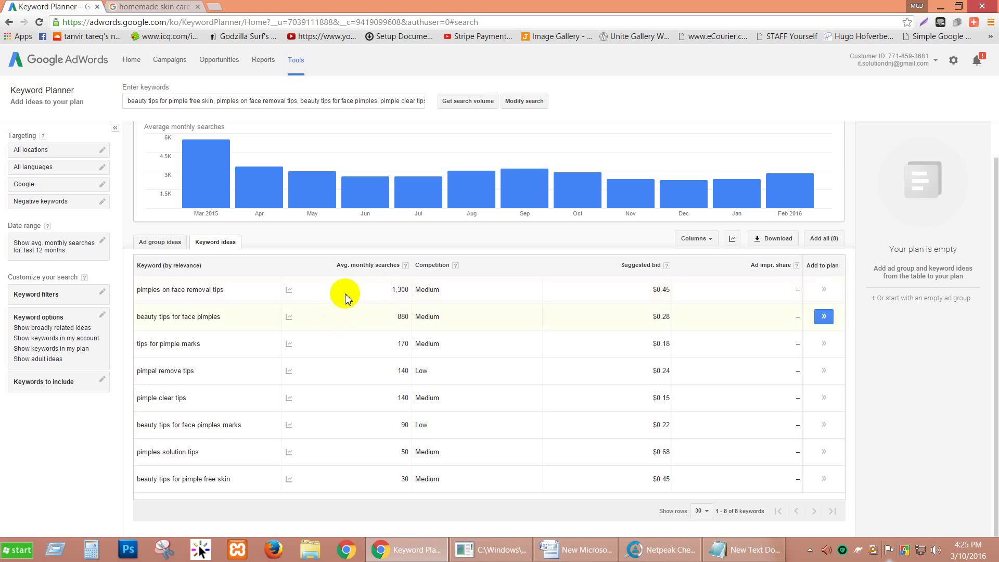
Highlight the 1,300, 880 and 140 monthly search values, then bring Netpeak Checker forward.
left_click(404, 290)
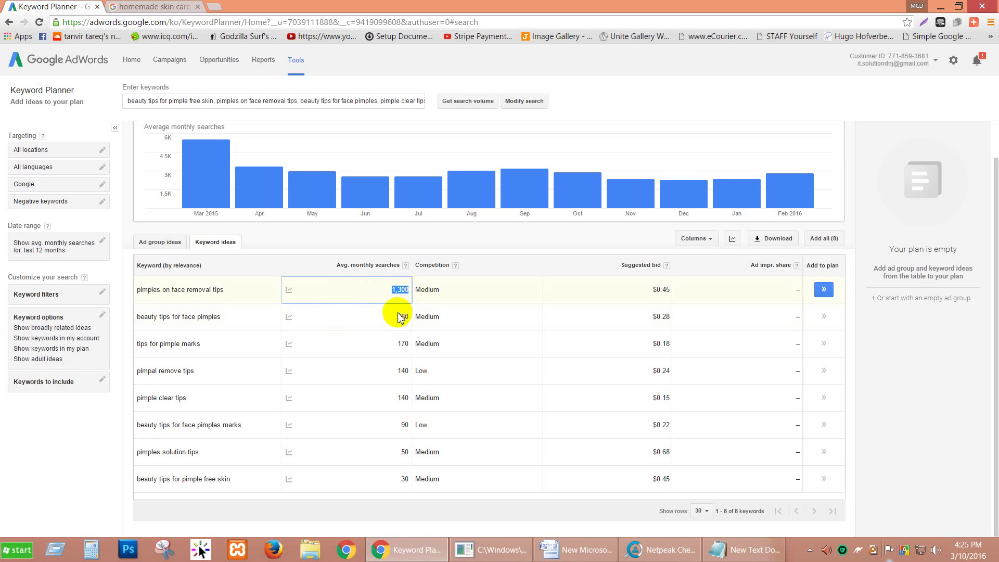
left_click_drag(398, 316, 408, 316)
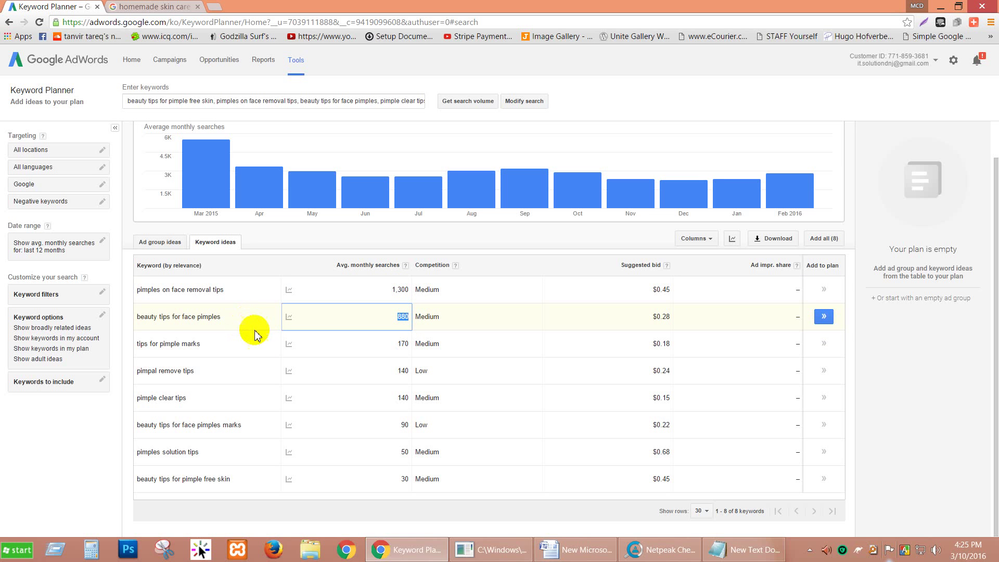
double_click(400, 372)
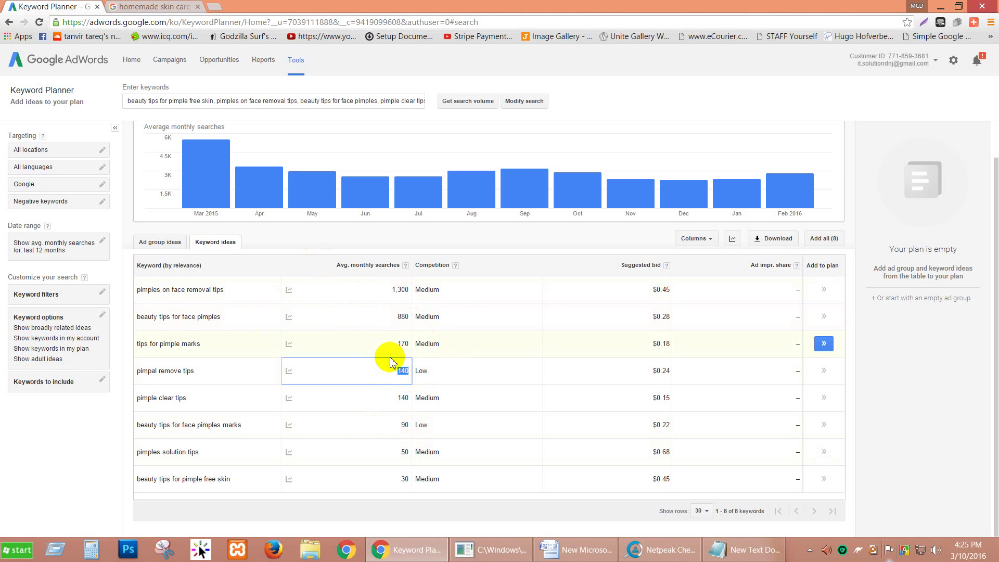
double_click(399, 292)
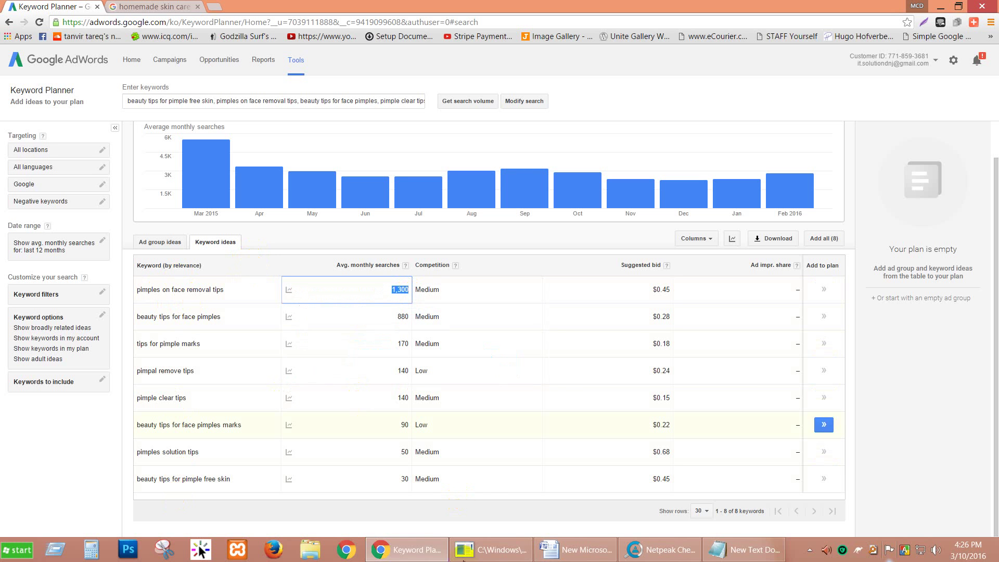
left_click(645, 550)
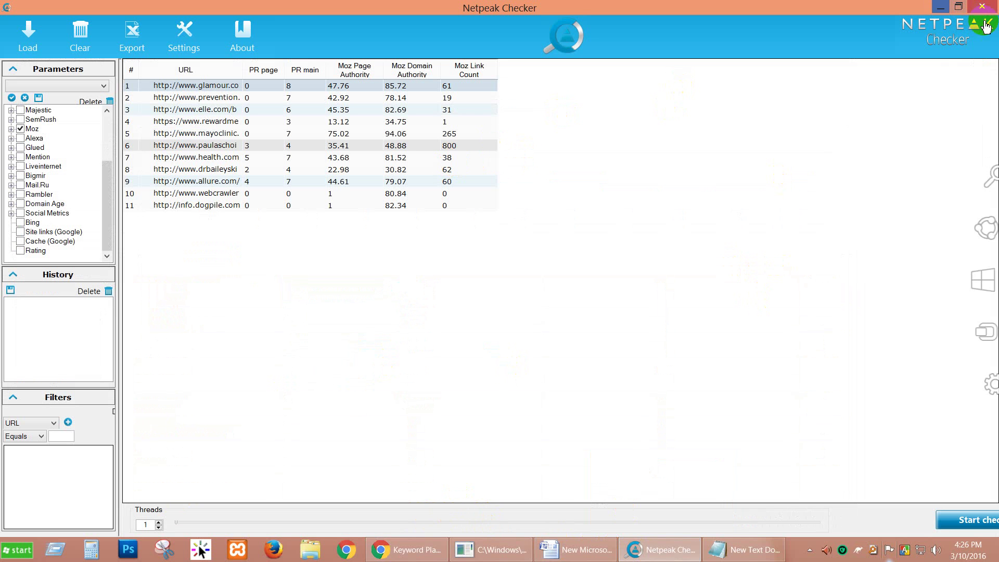
Minimize Netpeak Checker to get back to the Keyword Planner results.
left_click(939, 6)
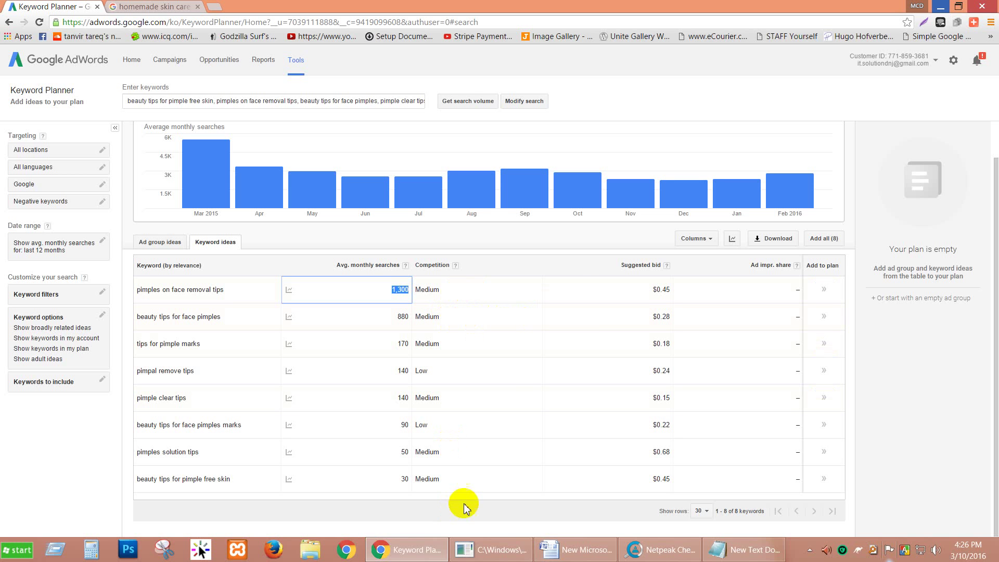
Minimize Word, Chrome and Notepad so the desktop with New Text Document.txt shows.
left_click(578, 551)
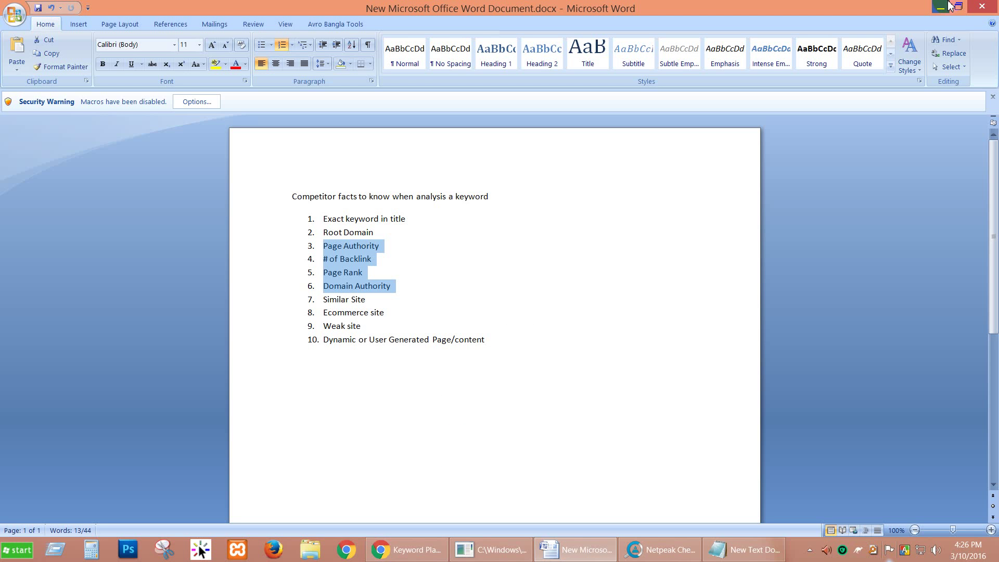
left_click(940, 7)
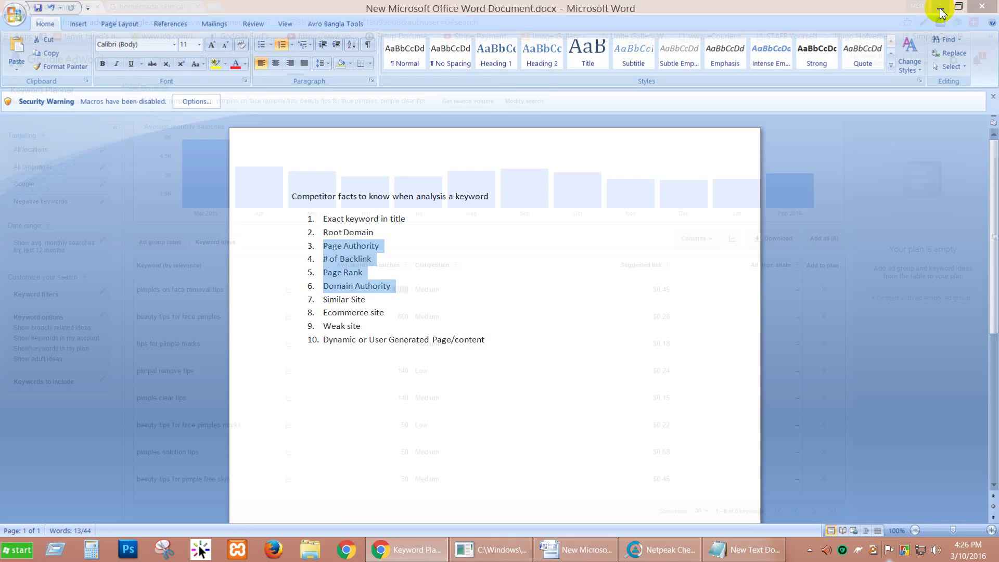
left_click(941, 7)
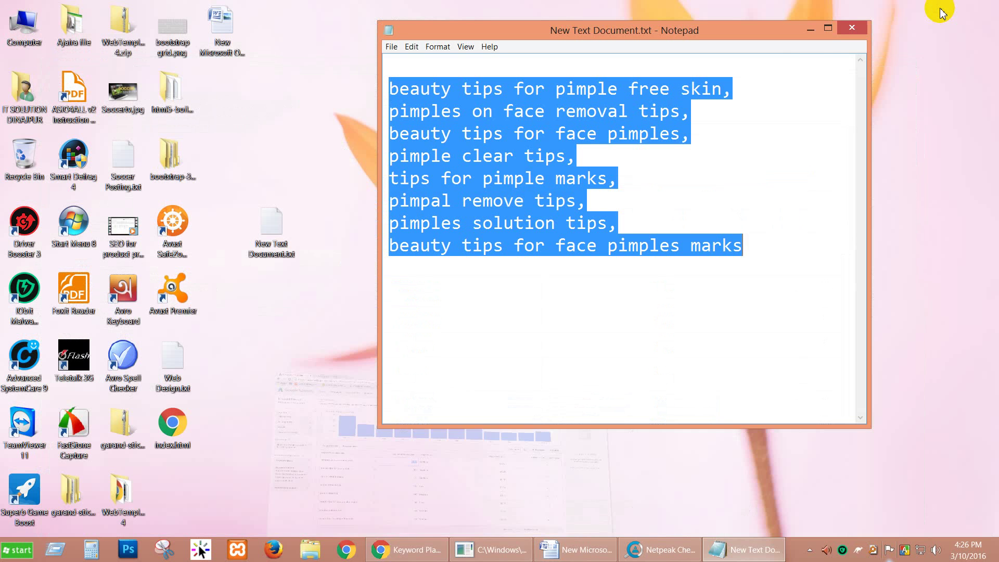
left_click(797, 36)
Create a new Excel worksheet on the desktop, keeping the default name 'New Microsoft Office Excel Worksheet.xlsx'.
left_click_drag(269, 220, 220, 228)
right_click(298, 99)
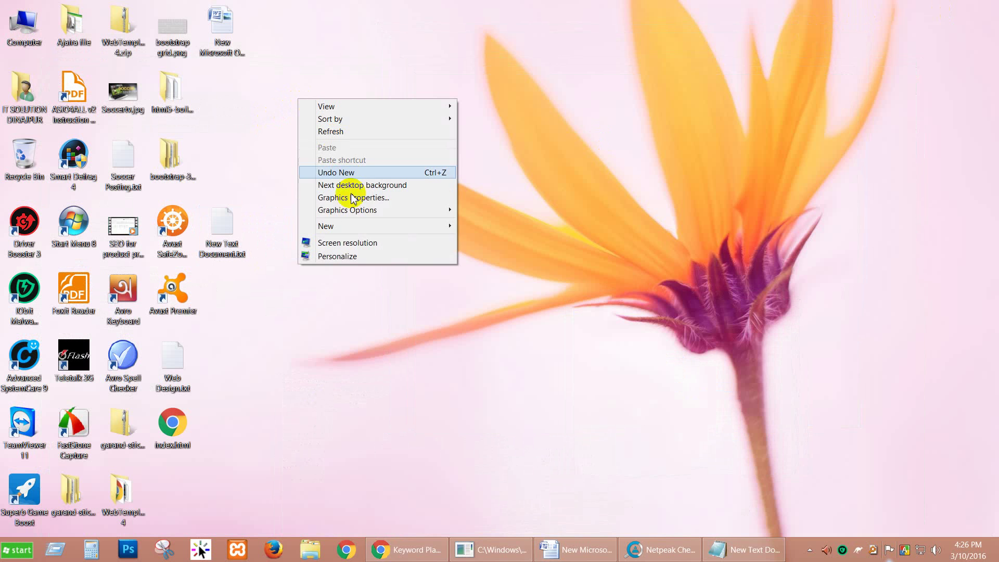
mouse_move(363, 228)
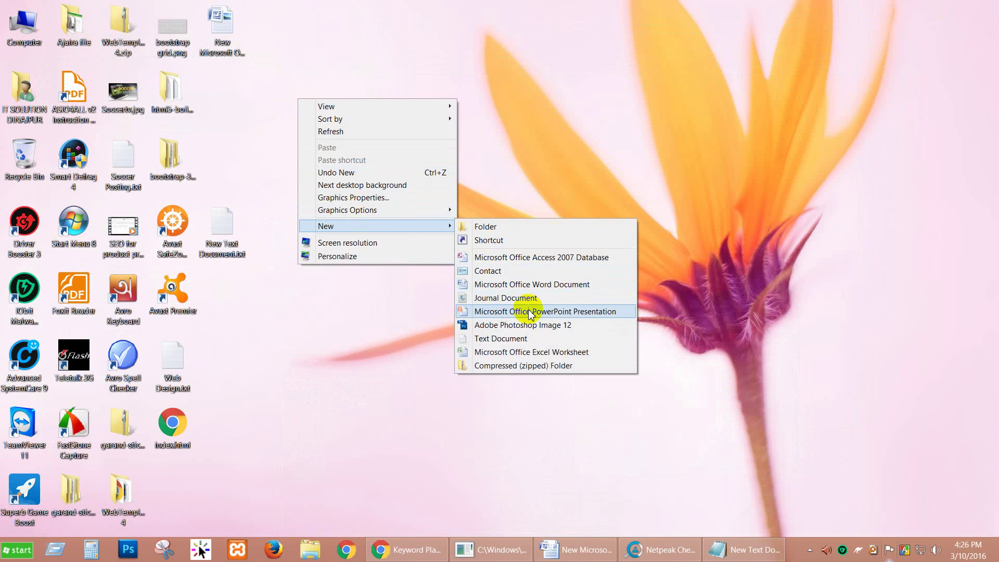
left_click(536, 353)
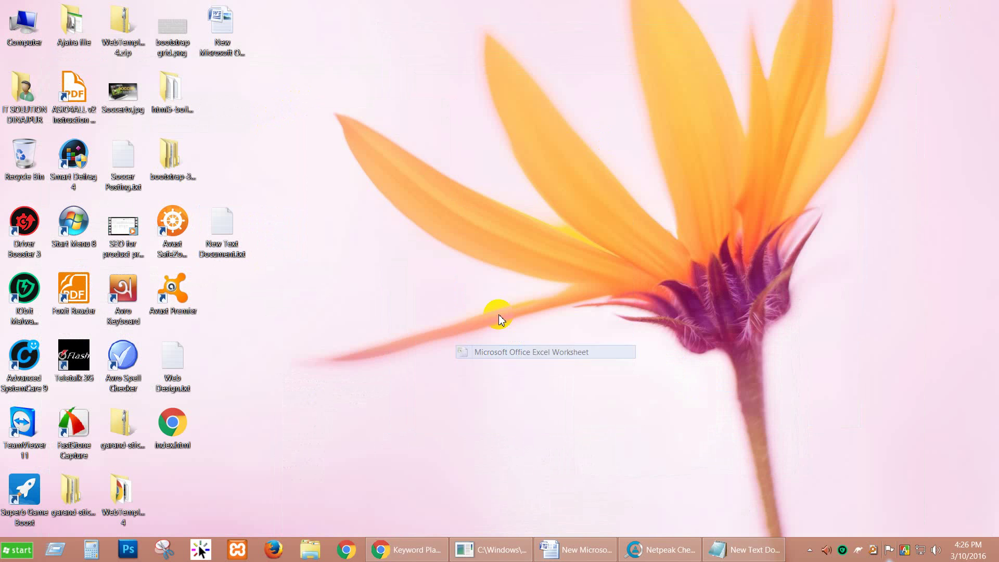
left_click(385, 176)
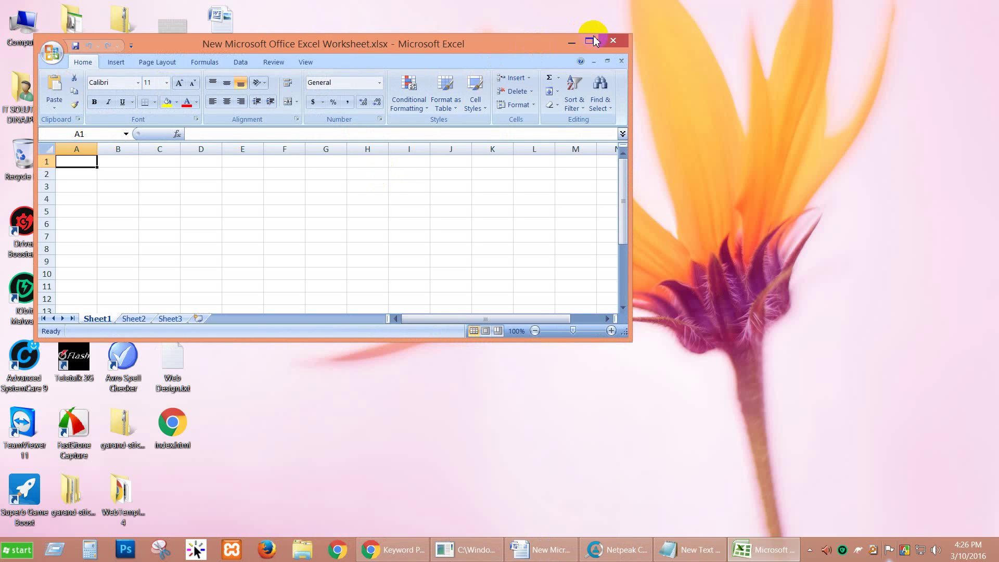
Maximize Excel, widen columns A through G, and make row 1 taller.
left_click(589, 40)
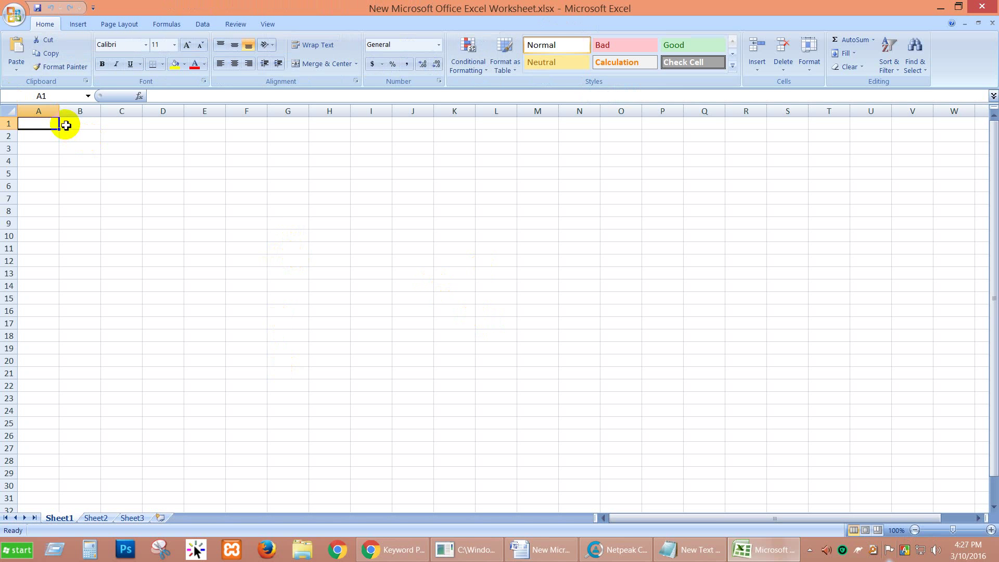
left_click_drag(59, 113, 78, 116)
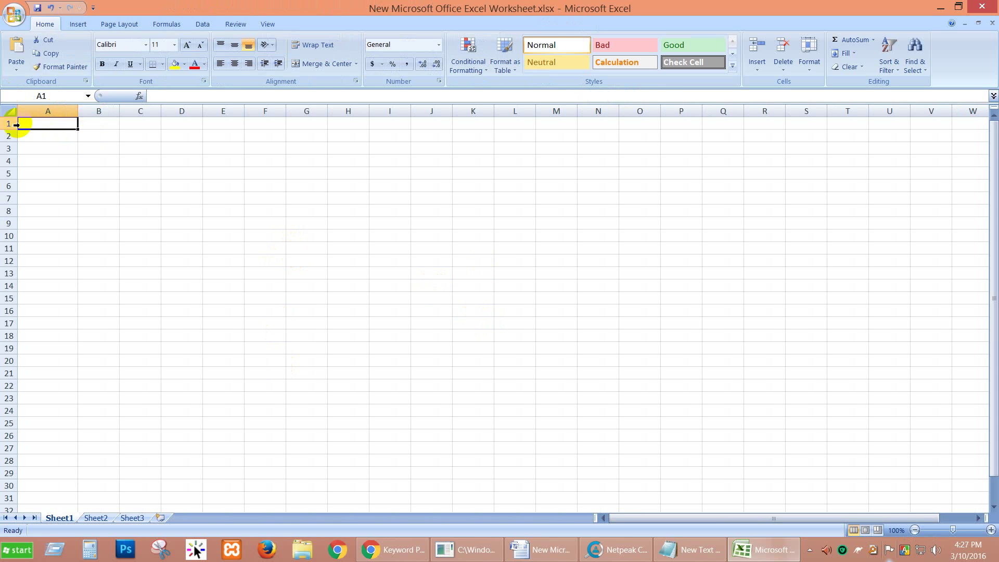
left_click_drag(9, 129, 9, 161)
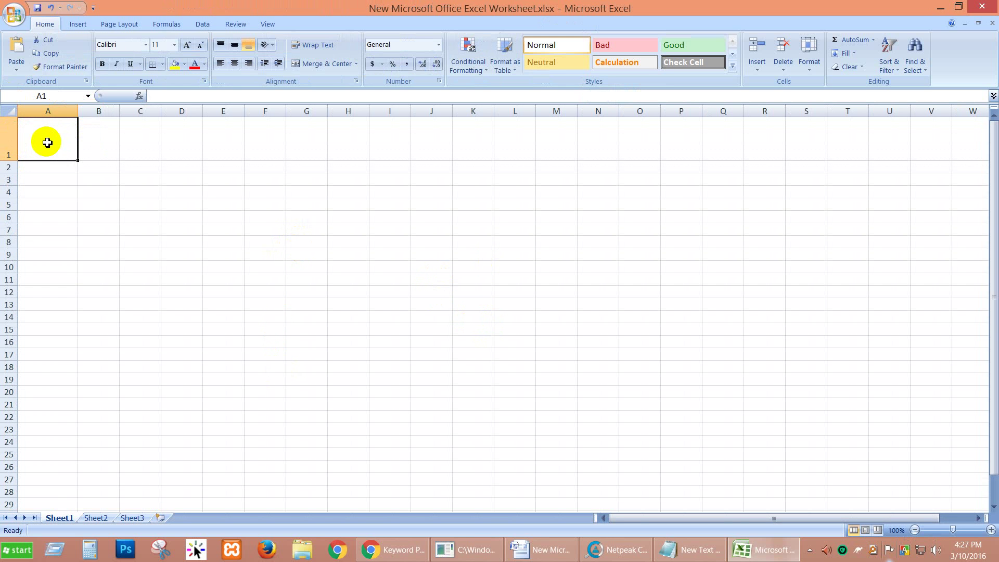
left_click_drag(78, 111, 263, 112)
left_click_drag(324, 112, 815, 114)
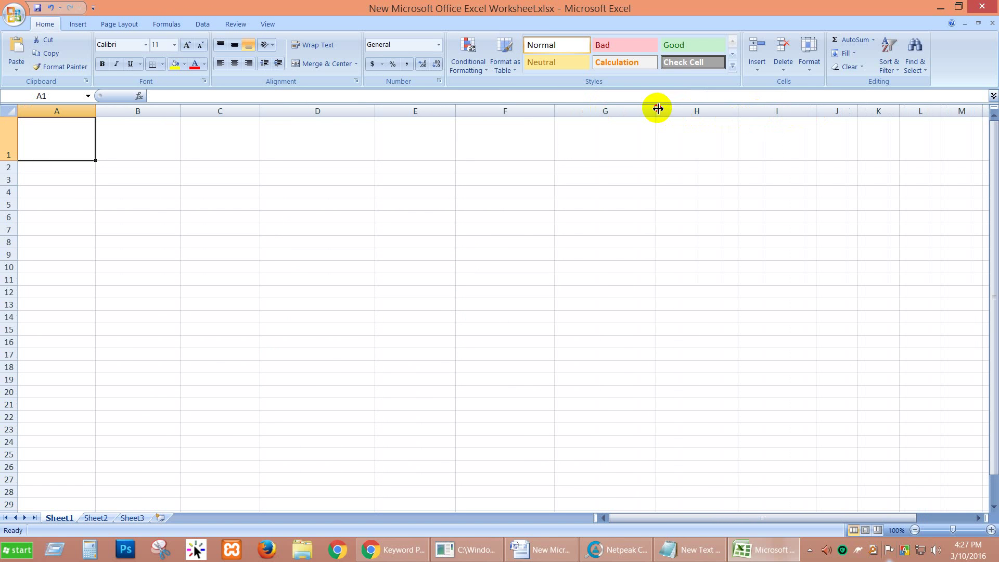
left_click_drag(656, 110, 668, 111)
left_click_drag(555, 114, 527, 114)
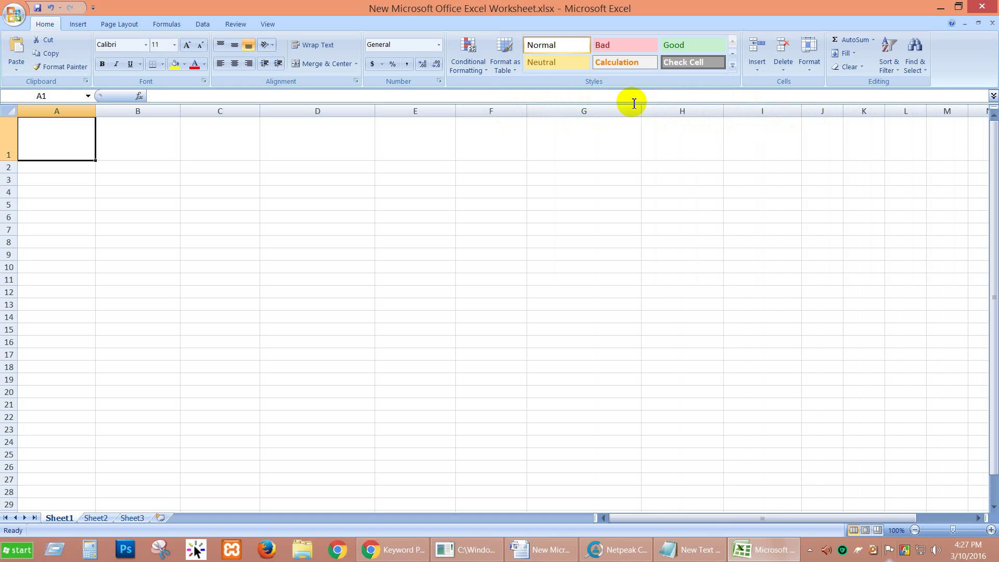
left_click_drag(641, 108, 609, 108)
left_click_drag(454, 110, 511, 114)
left_click_drag(582, 109, 600, 109)
left_click_drag(376, 109, 409, 111)
left_click_drag(260, 111, 304, 112)
left_click_drag(180, 112, 201, 111)
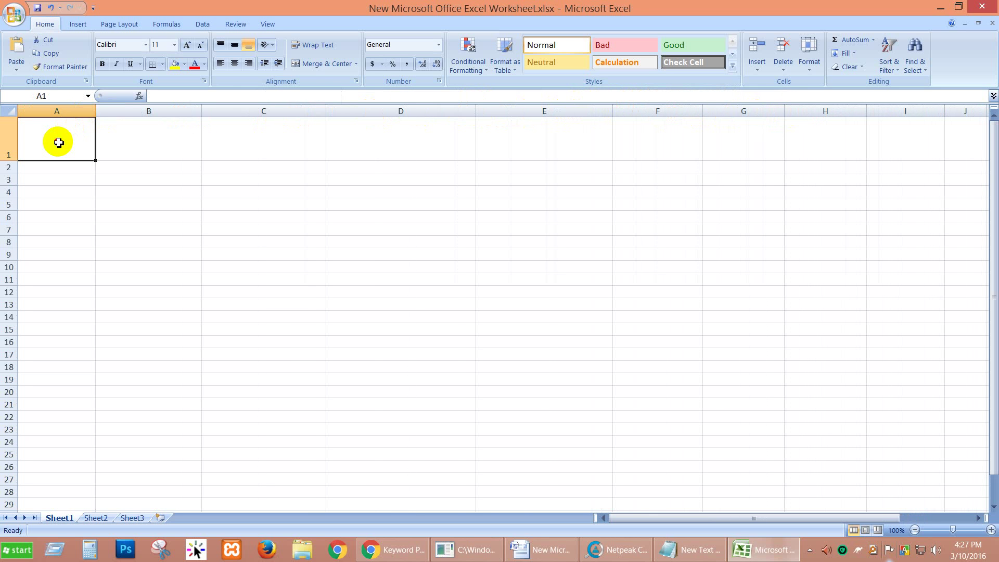
Enter 'keyword' in A1, fill row 1 light blue, and start the 'Exact keyword in title <' header in B1.
type("ke")
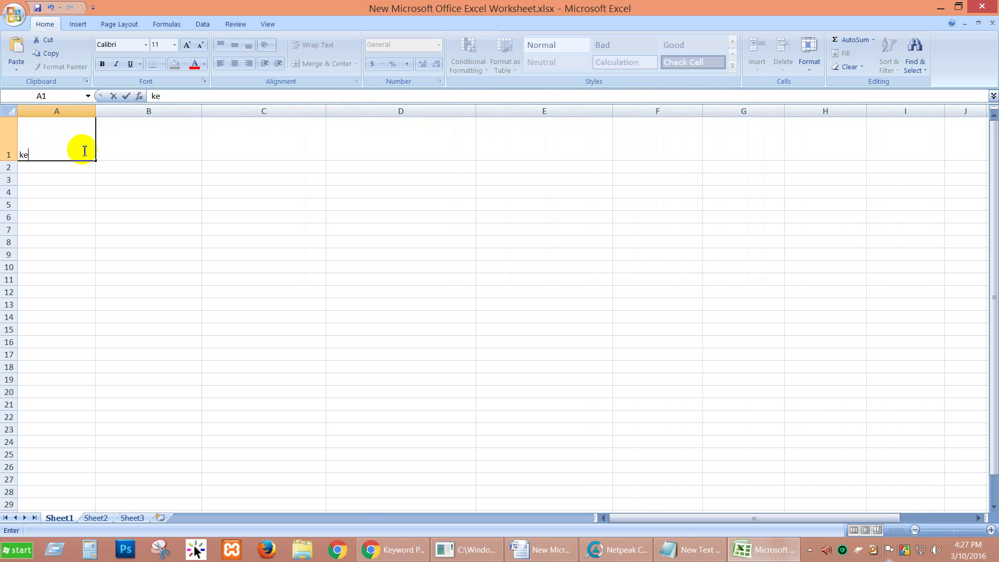
type("yword")
left_click(131, 124)
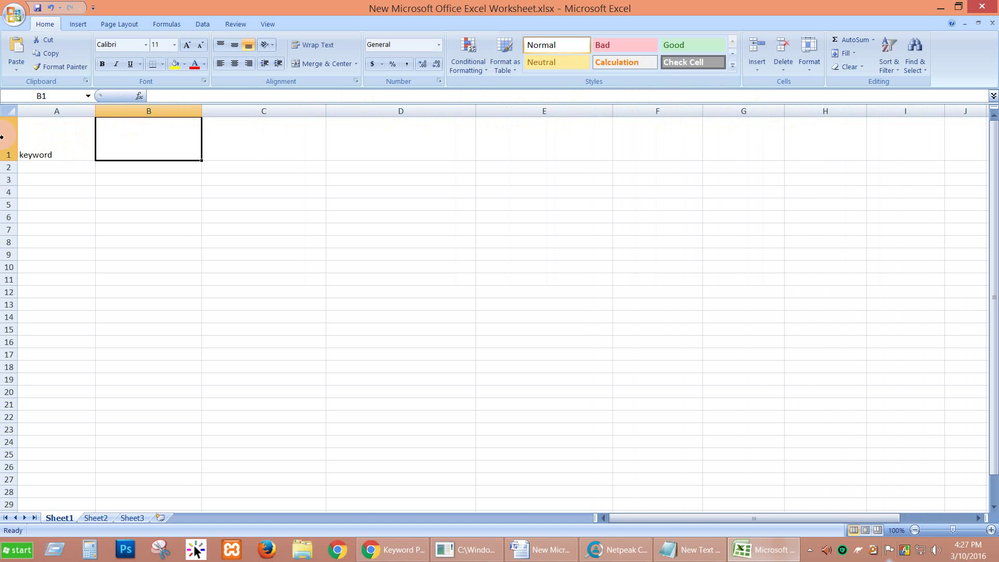
left_click(1, 136)
left_click(184, 64)
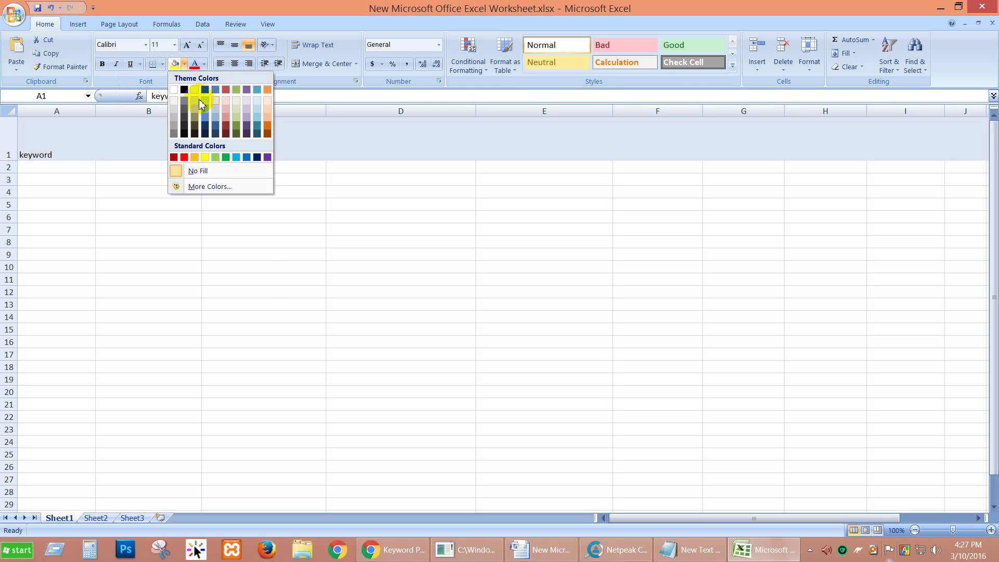
left_click(207, 105)
left_click(259, 279)
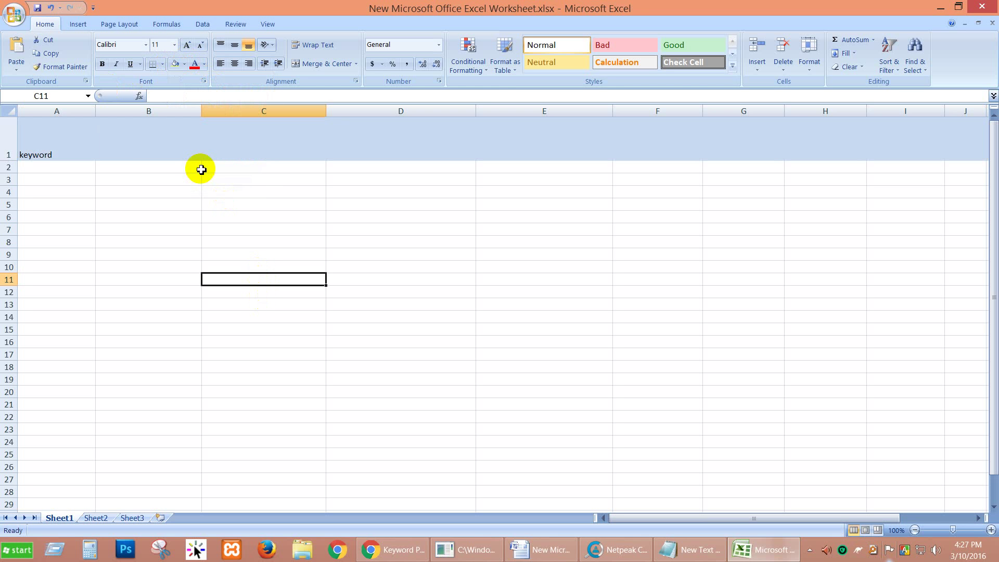
left_click(93, 138)
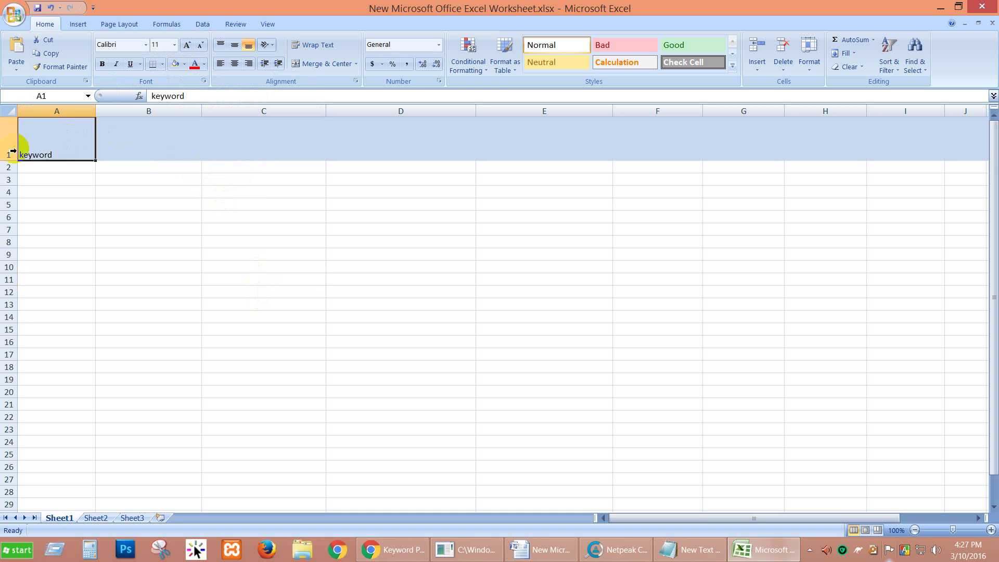
left_click(130, 135)
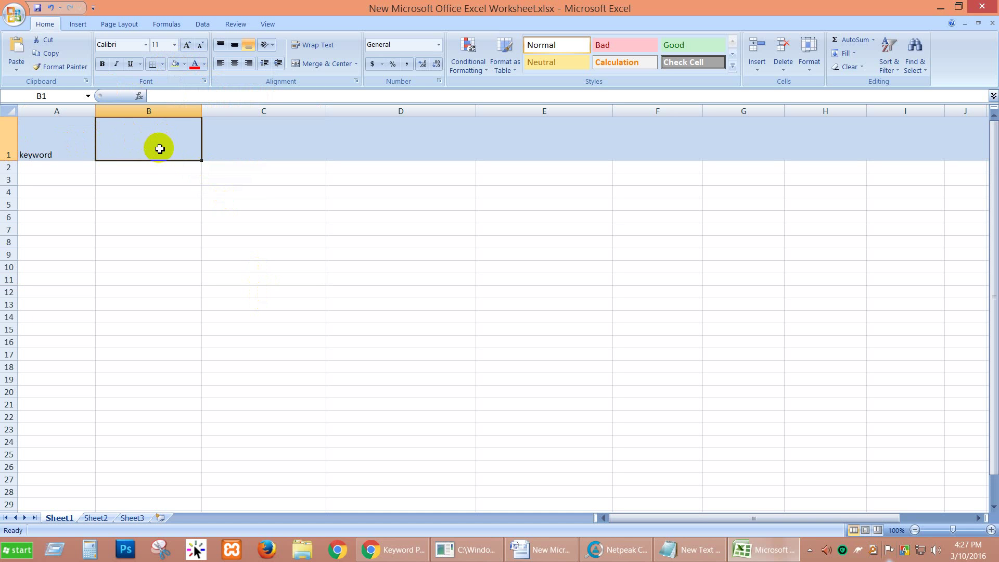
type("x")
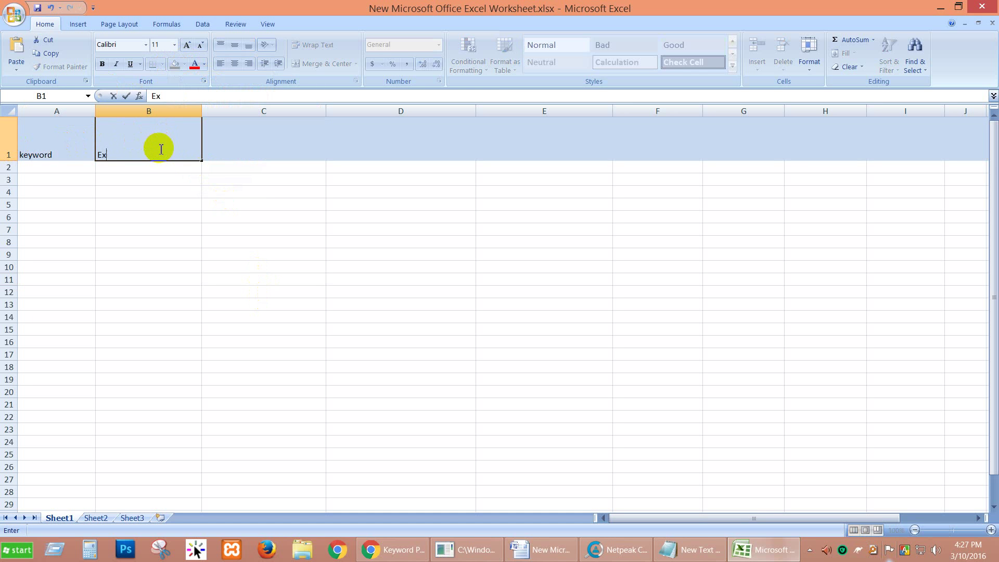
type("axt keyword in title")
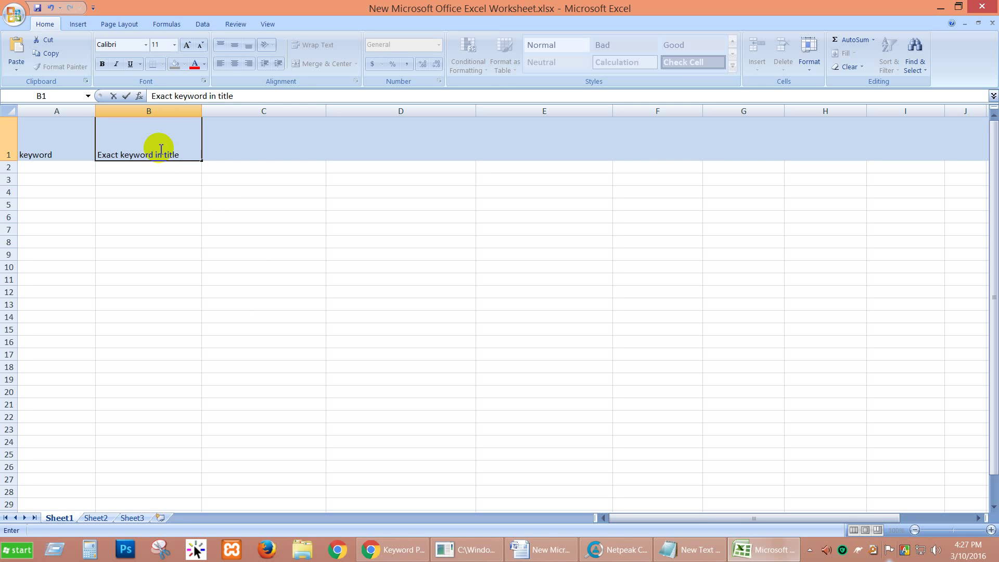
type(" <")
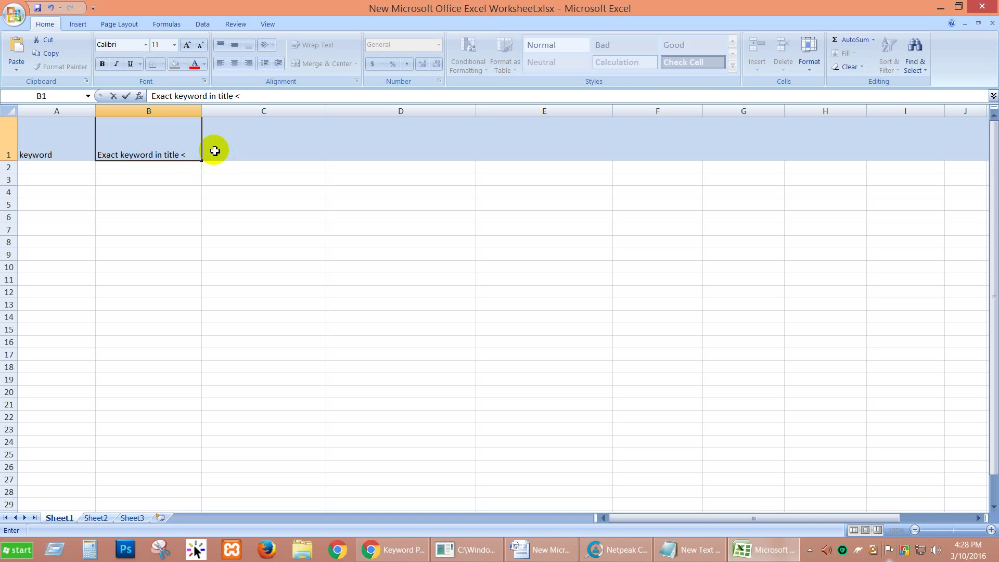
left_click(215, 151)
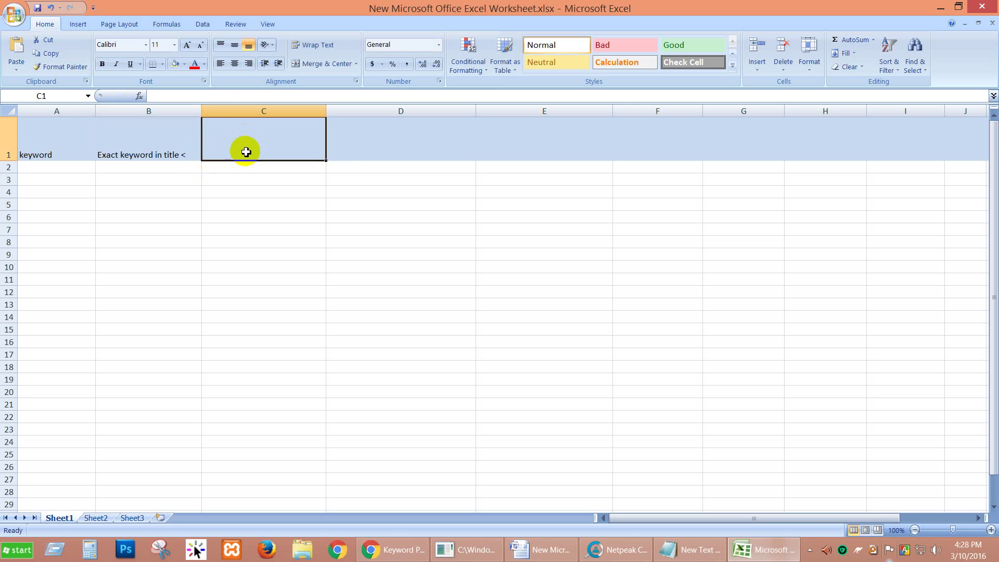
left_click(9, 137)
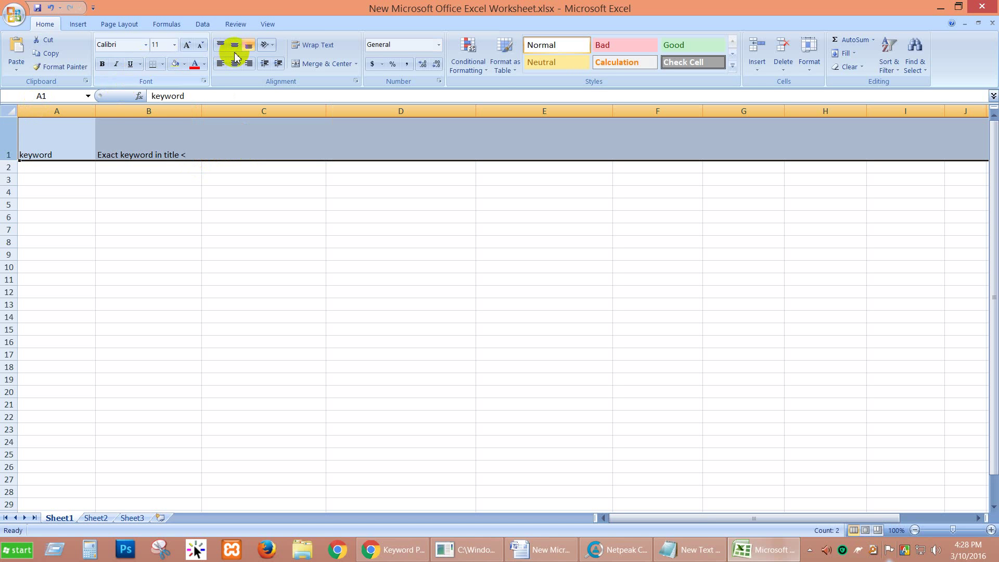
left_click(221, 45)
left_click(312, 45)
left_click_drag(202, 111, 195, 110)
left_click(221, 141)
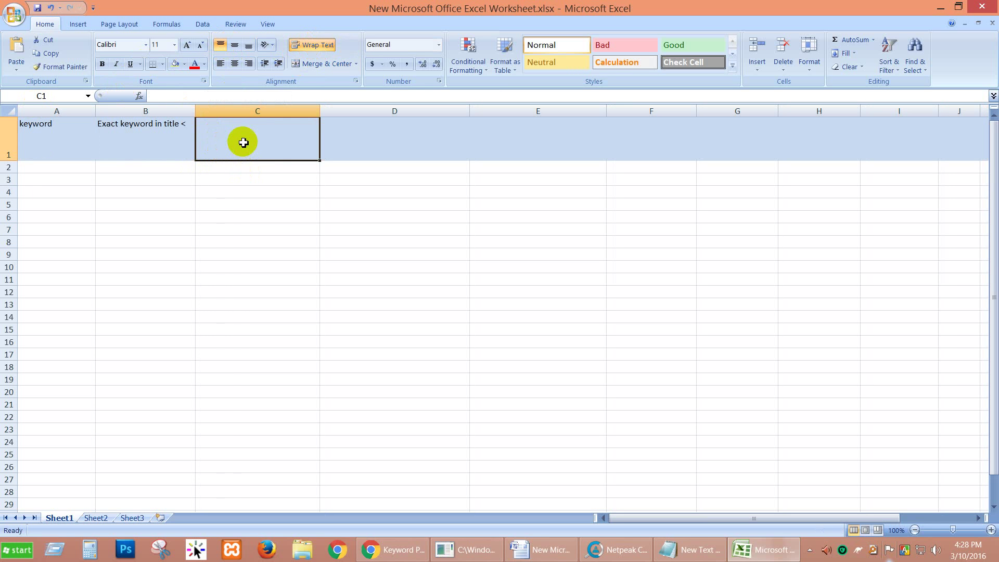
left_click_drag(195, 110, 191, 110)
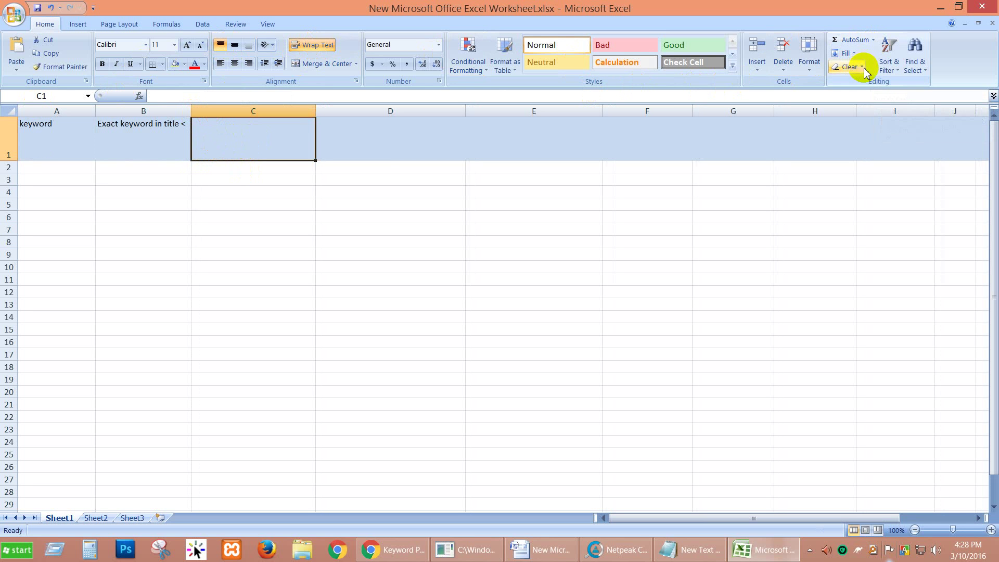
left_click(872, 40)
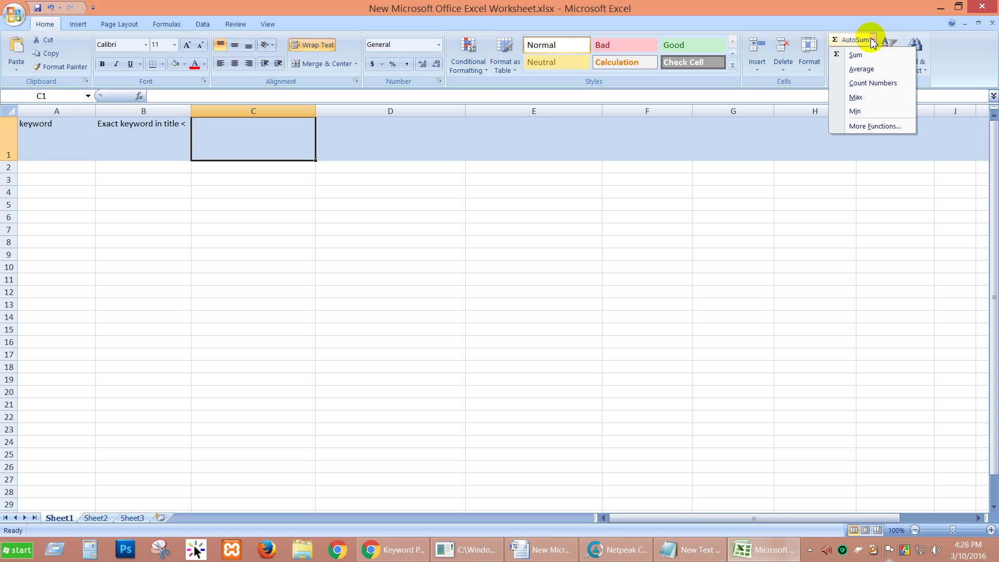
left_click(726, 82)
left_click(238, 24)
left_click(202, 24)
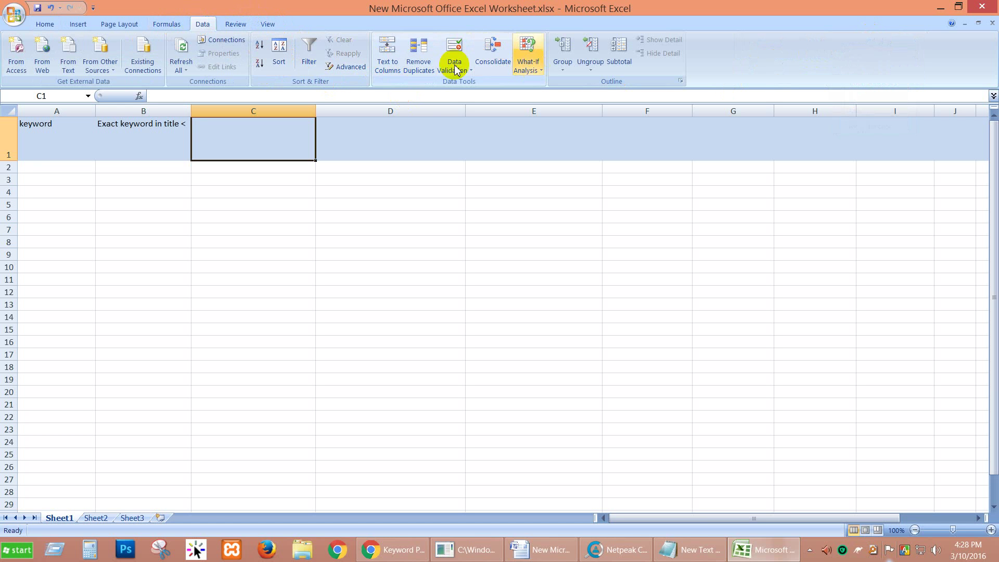
left_click(167, 24)
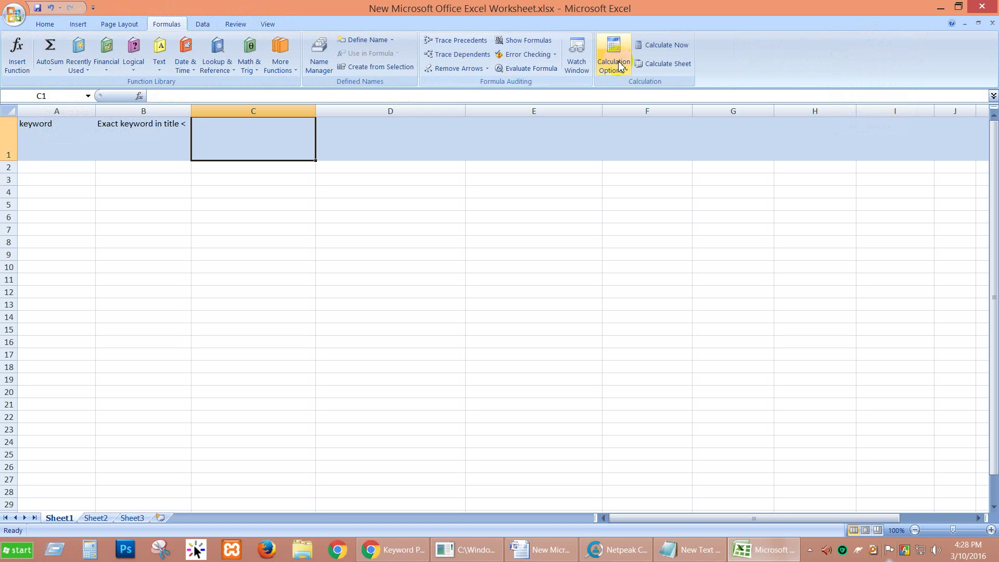
left_click(45, 24)
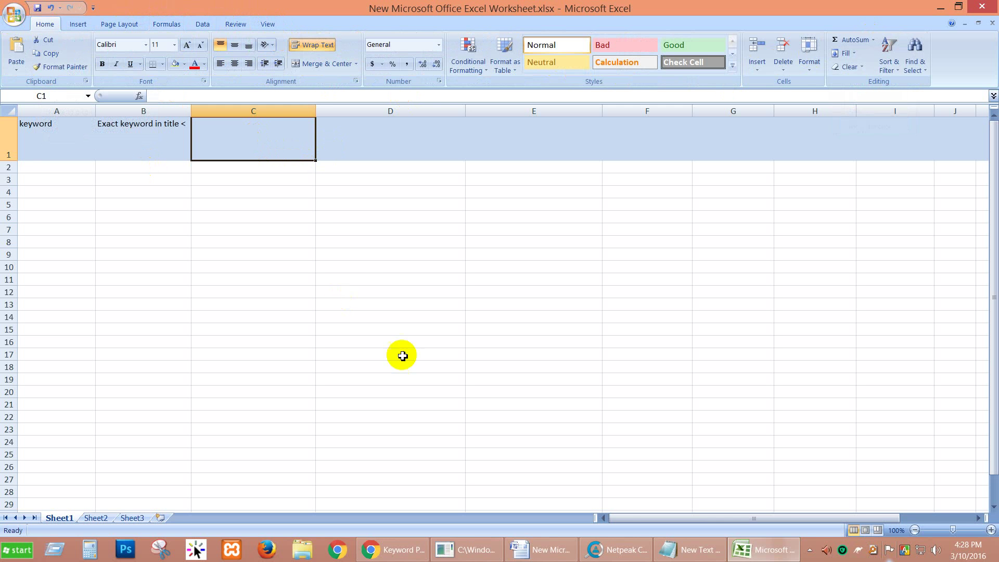
left_click(543, 552)
left_click(544, 551)
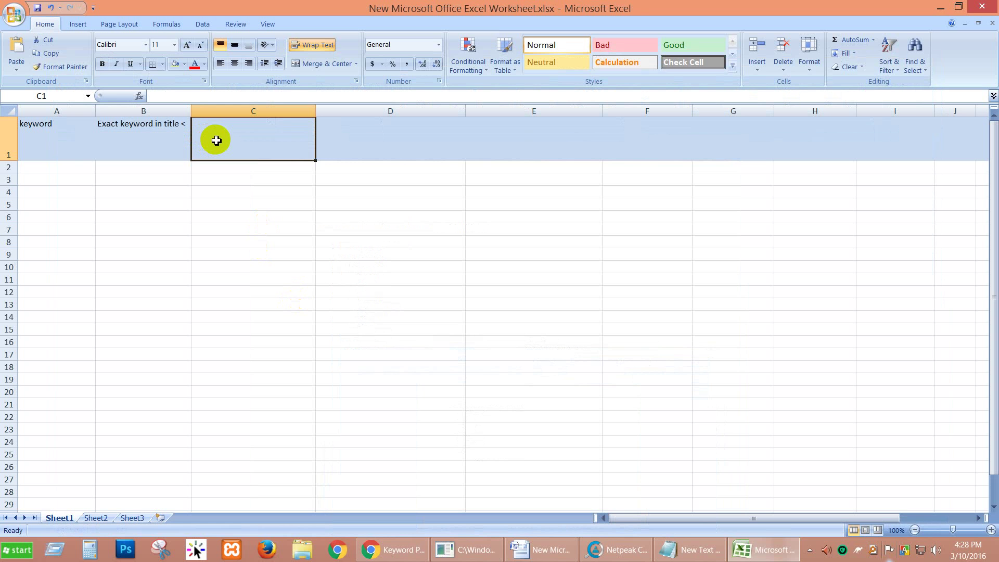
Enter '# of root domain <' in C1, fixing the typo, and AutoFit column C.
type("# of rr")
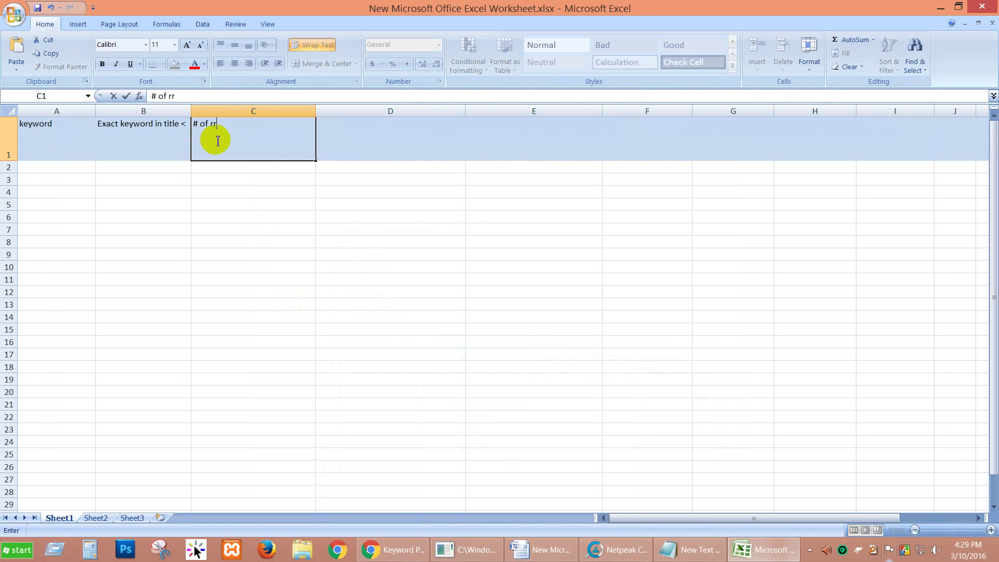
key("BackSpace")
type("oot domain")
left_click(306, 124)
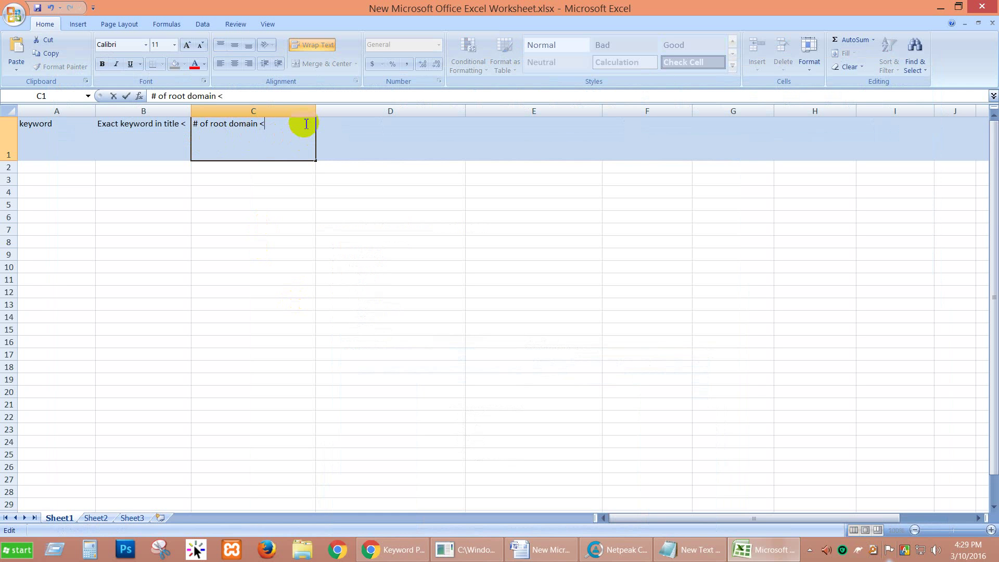
left_click(311, 110)
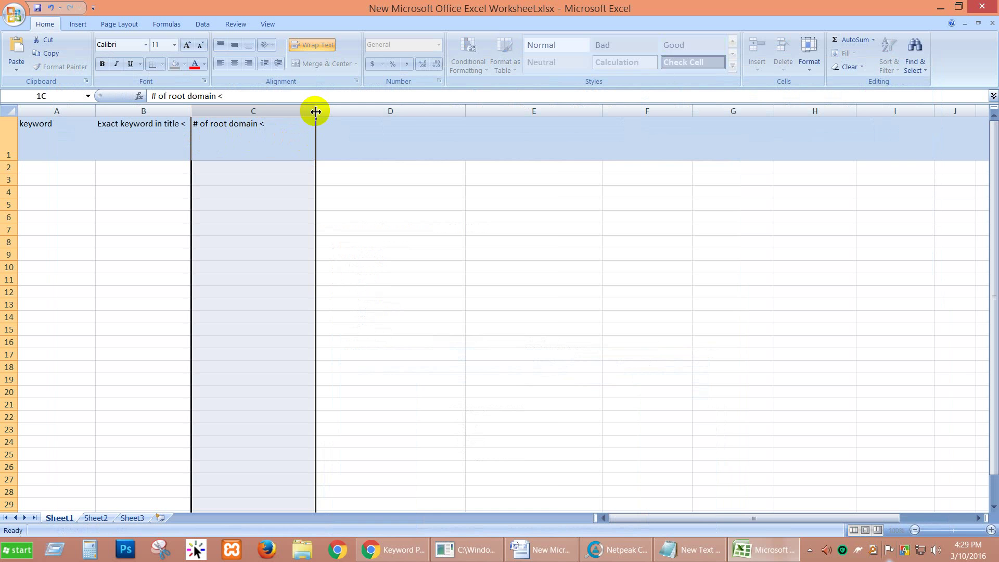
double_click(315, 110)
left_click(303, 130)
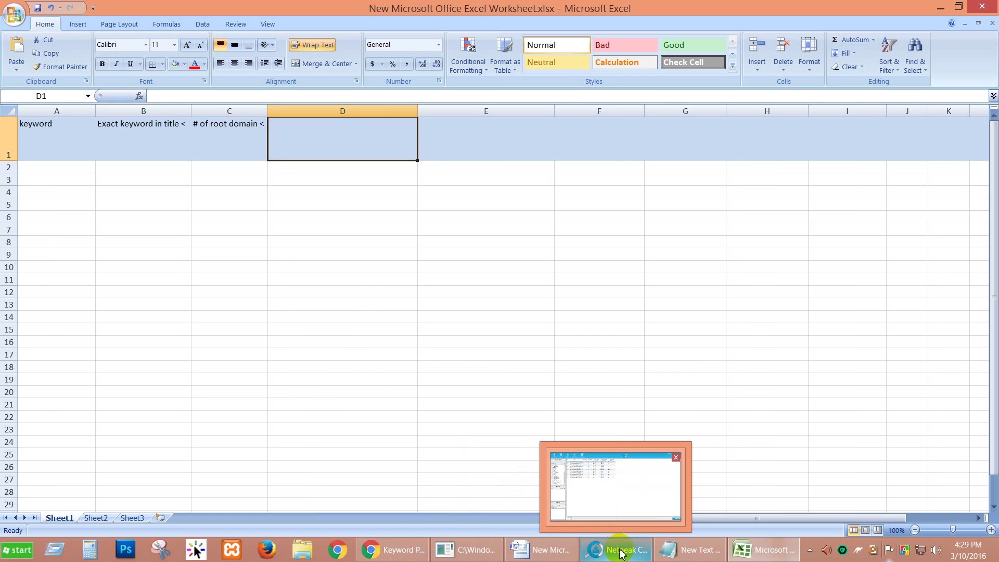
Check the Word checklist, then type 'Page Authority below 30' into D1.
left_click(562, 557)
left_click(390, 248)
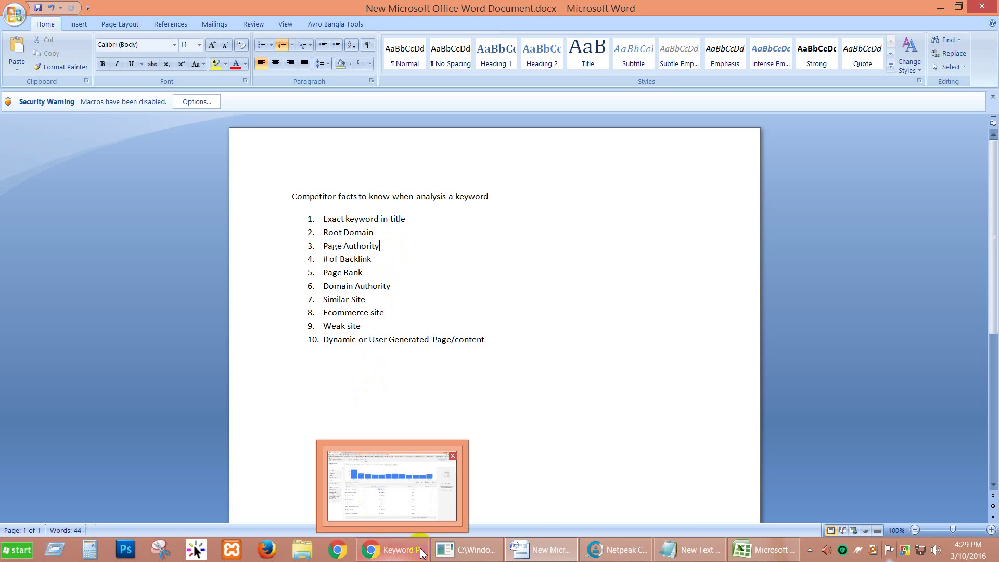
left_click(762, 550)
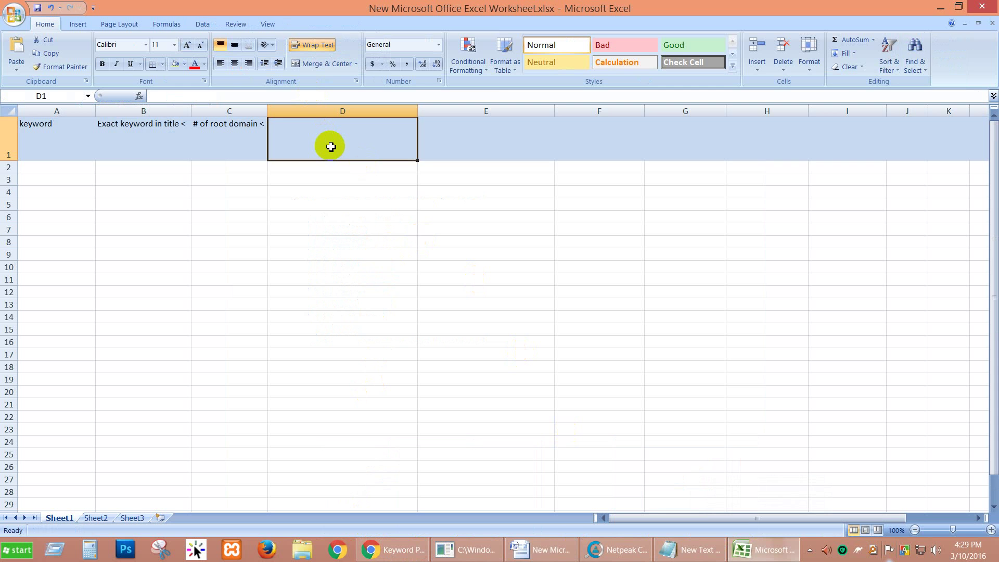
type("Page ")
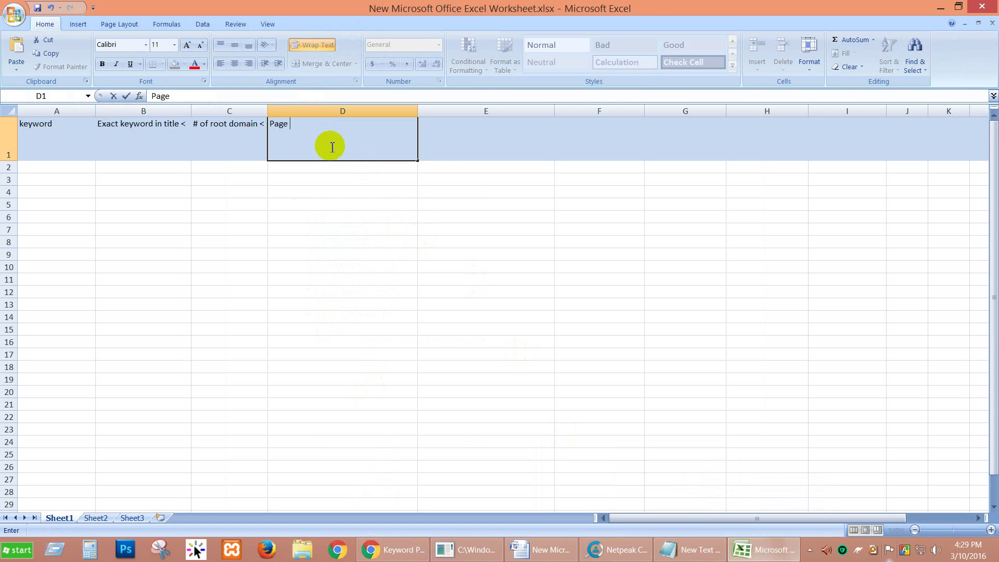
type("Authority")
type("belo")
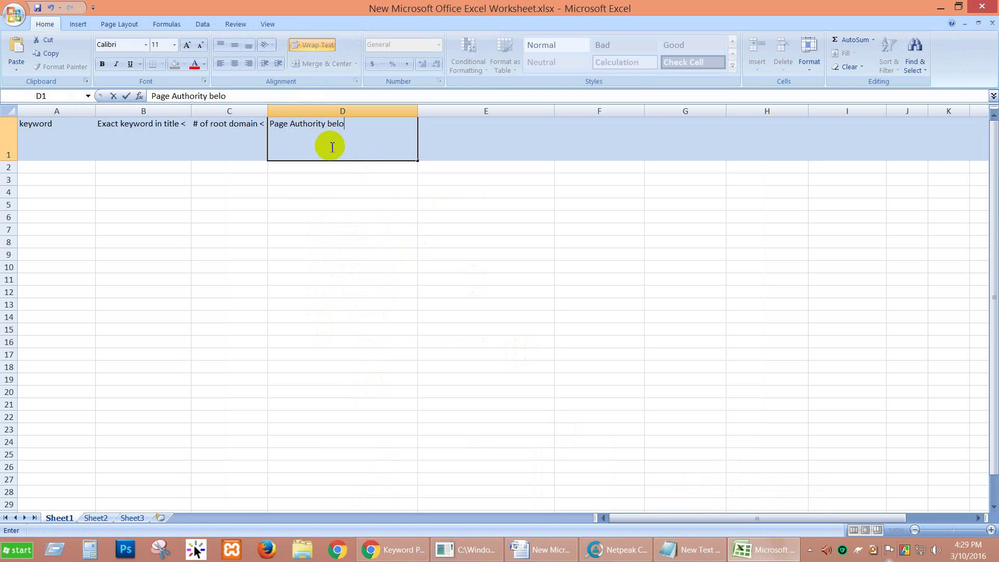
type("w 30")
key("Left")
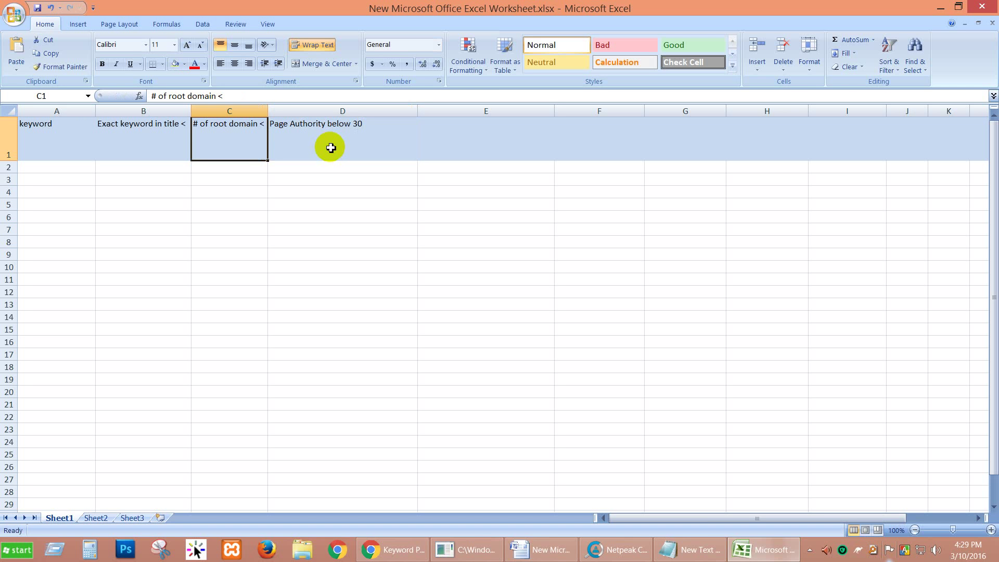
Prepend '# of Pages which' to D1, then select the '# of Backlink' item in Word.
double_click(276, 126)
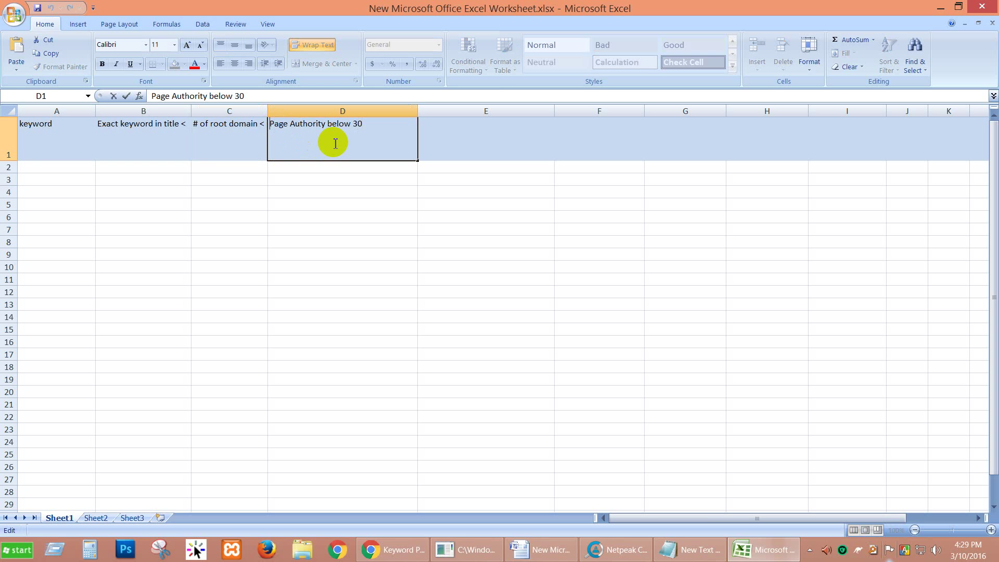
type("# of Pages which")
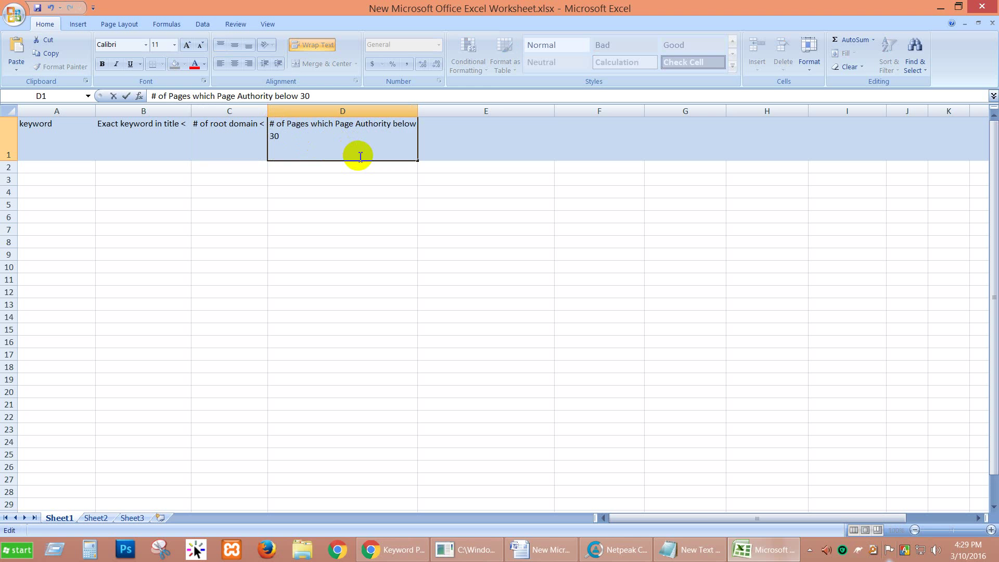
left_click(466, 141)
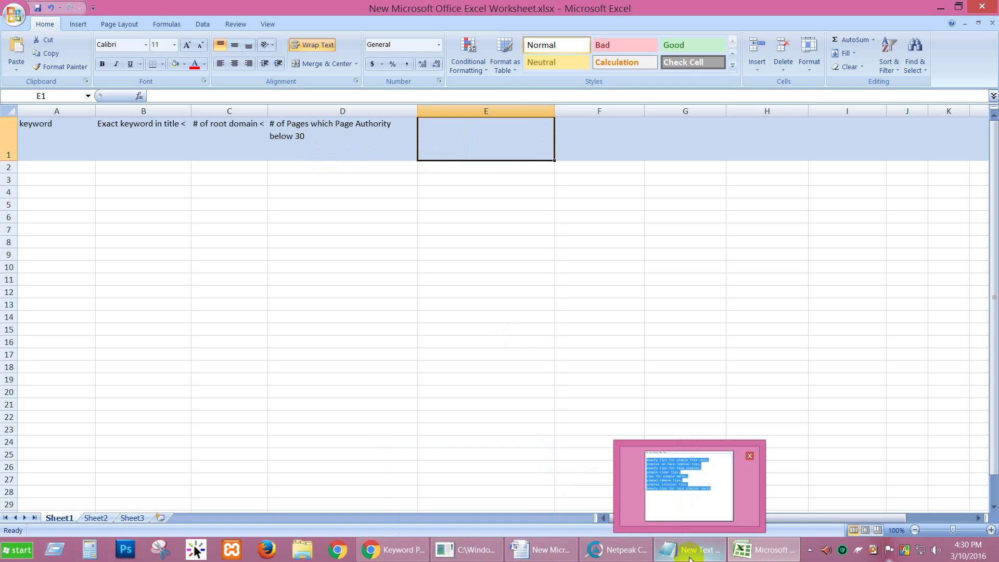
left_click(541, 549)
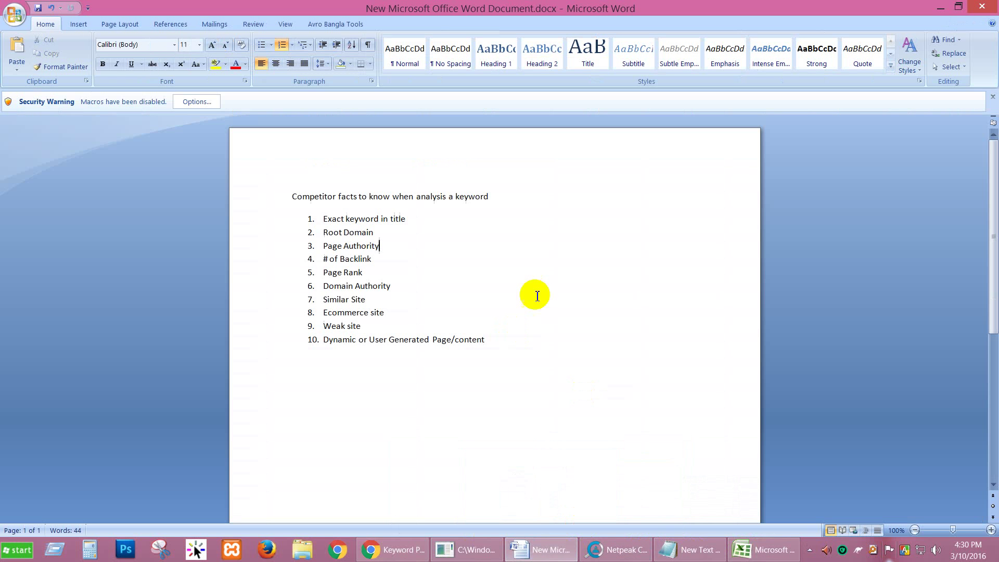
left_click_drag(376, 259, 323, 262)
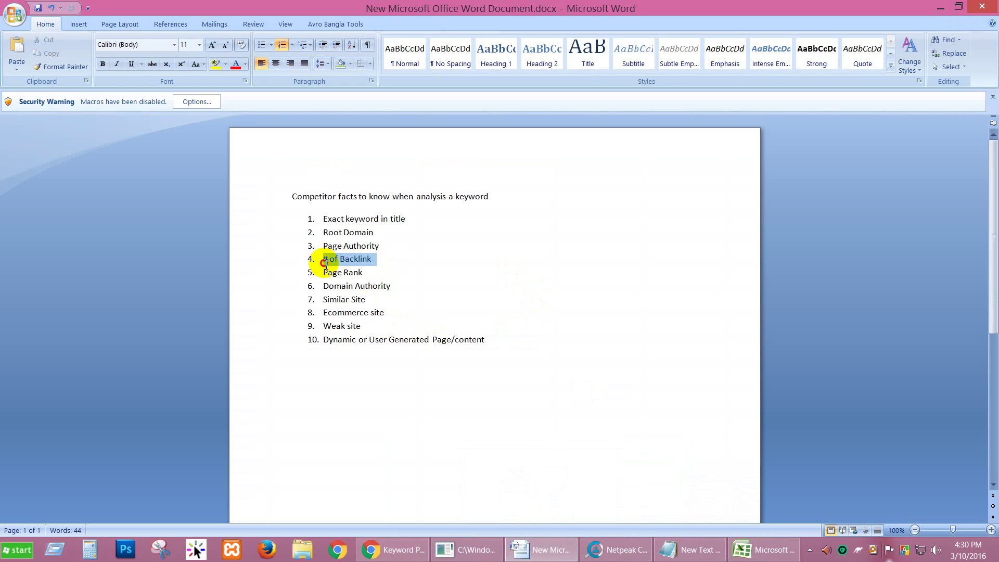
Type '# of backlink less then 10' into E1 instead of pasting, then prepend 'site have'.
left_click(768, 551)
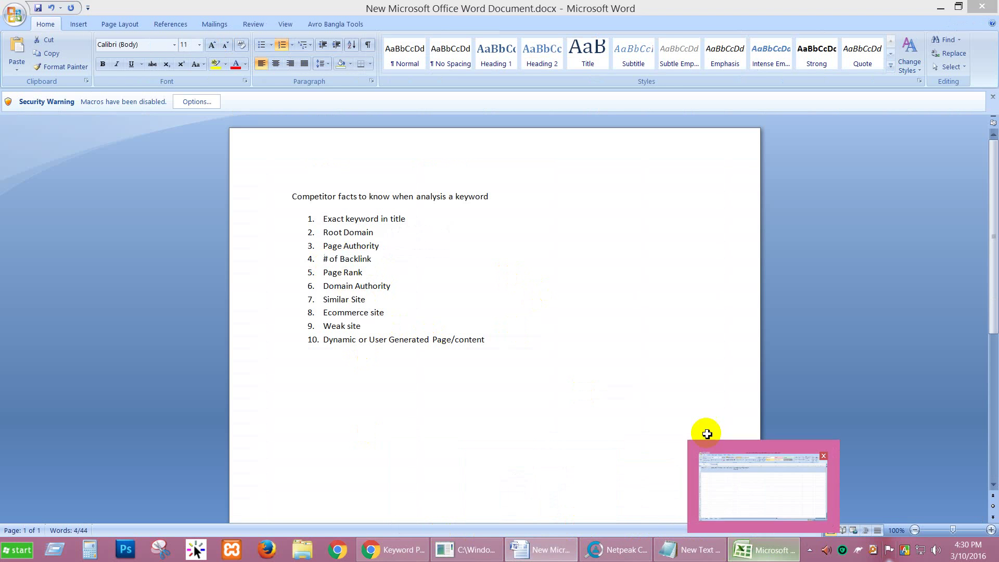
left_click(497, 148)
type("1.\t# of Backlink")
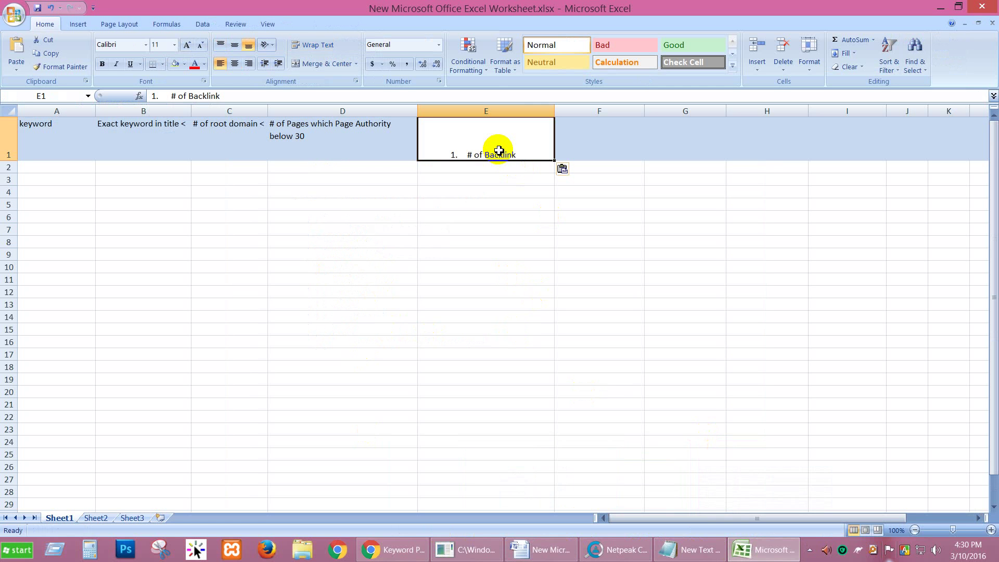
key("ctrl+z")
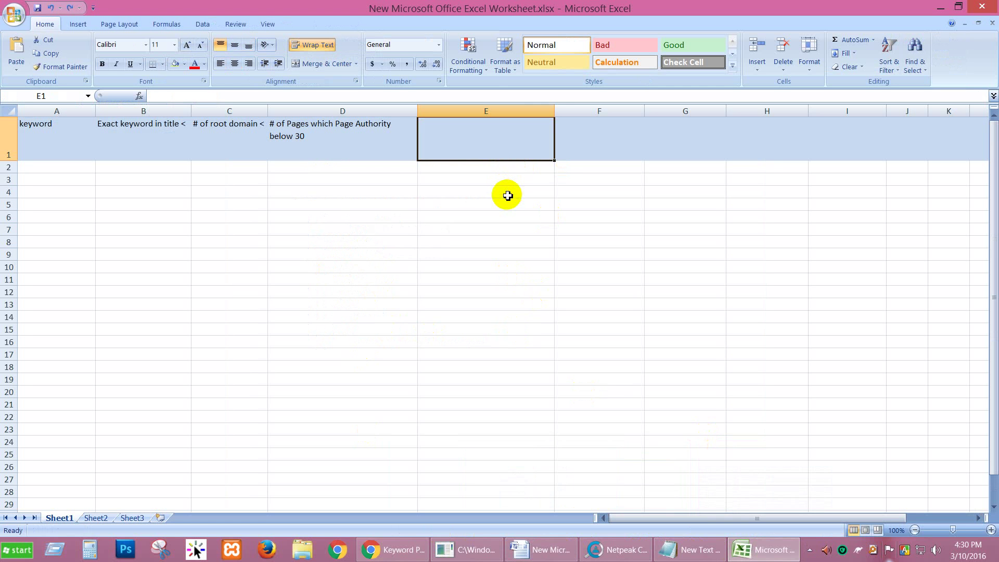
type("# of bac")
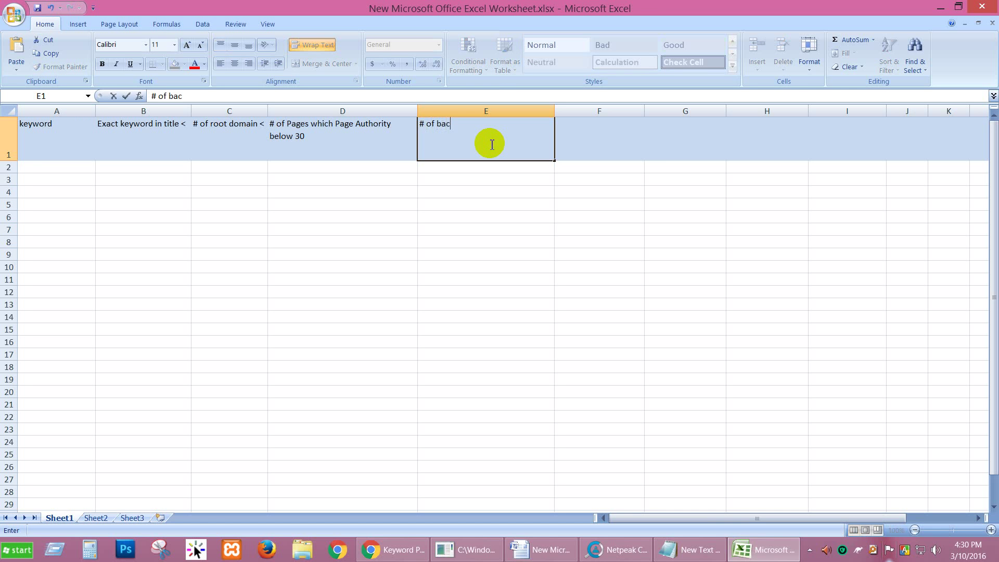
type("klink")
type("less then 10")
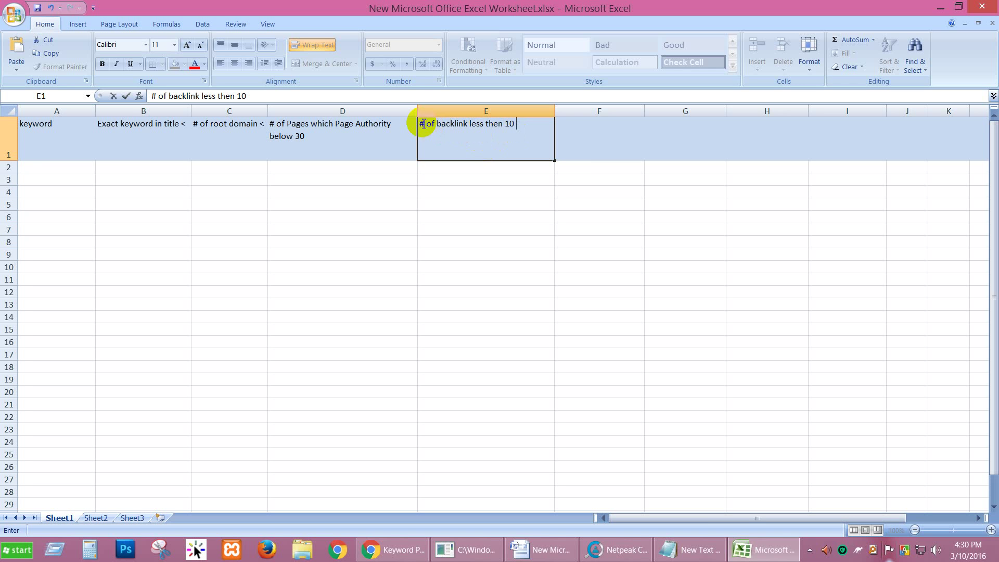
left_click(510, 136)
type("site have")
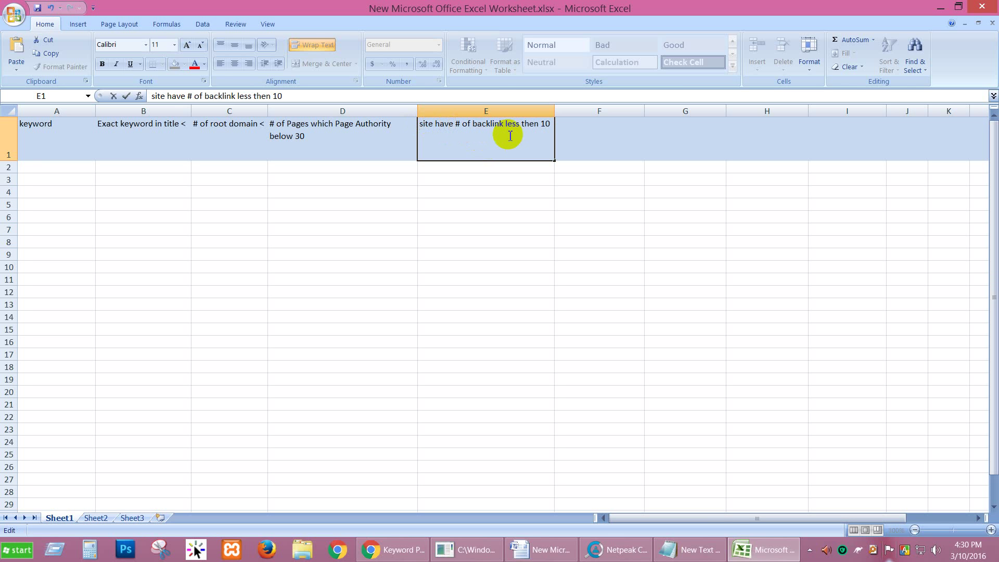
left_click(579, 133)
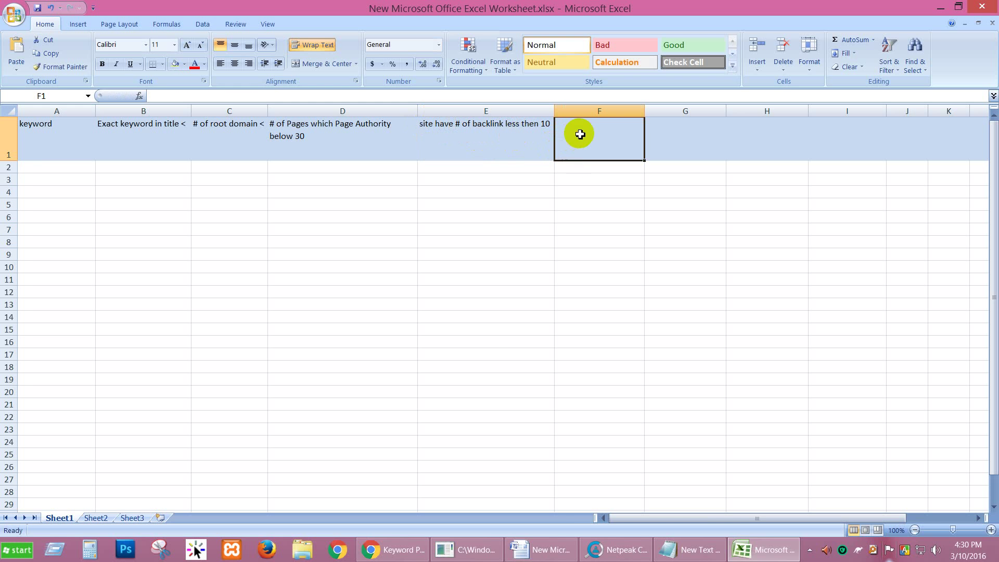
Pick the Page Rank and Similar Site items from the Word checklist and enter 'Similar site' in F1.
left_click(541, 550)
left_click_drag(368, 274, 328, 278)
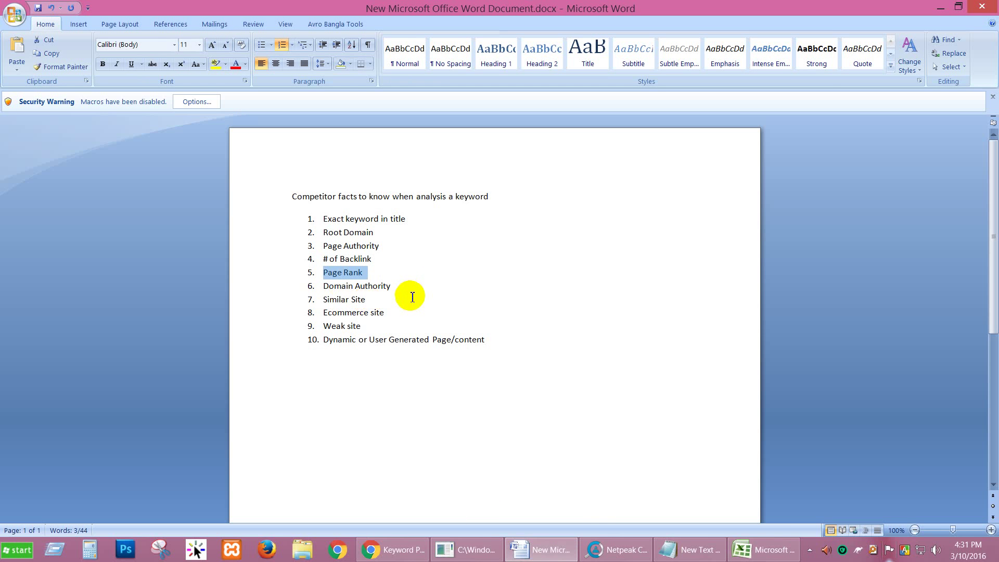
left_click_drag(408, 286, 326, 298)
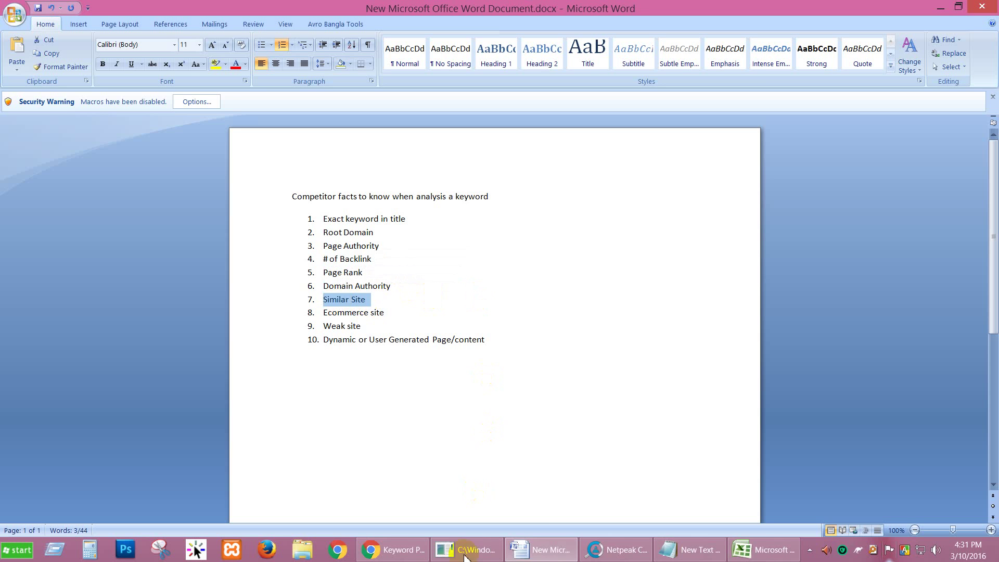
mouse_move(702, 552)
left_click(739, 555)
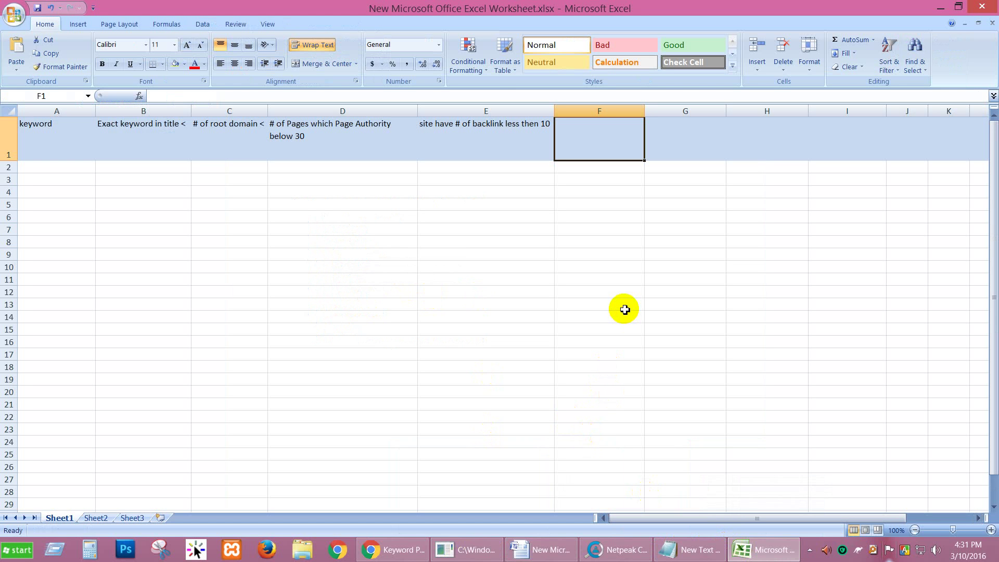
type("Si")
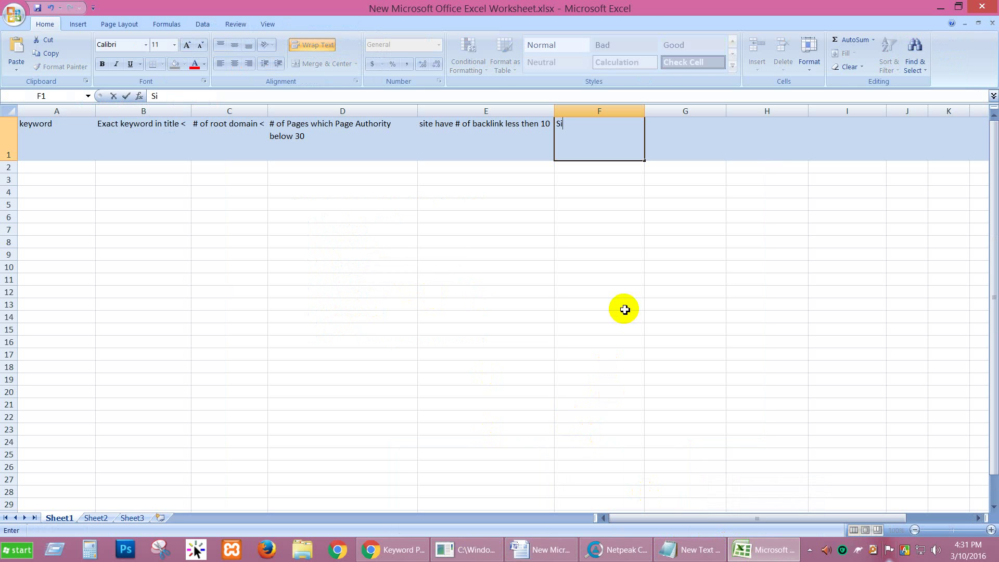
type("milar site")
Prefix the F1 header with '# of' so it reads '# of Similar site'.
double_click(560, 127)
left_click(560, 130)
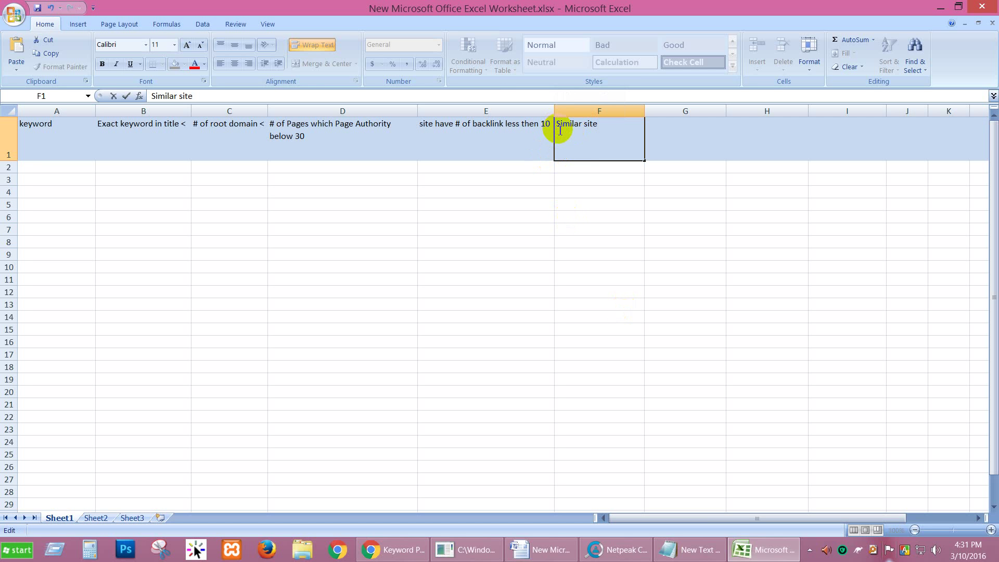
type("# of")
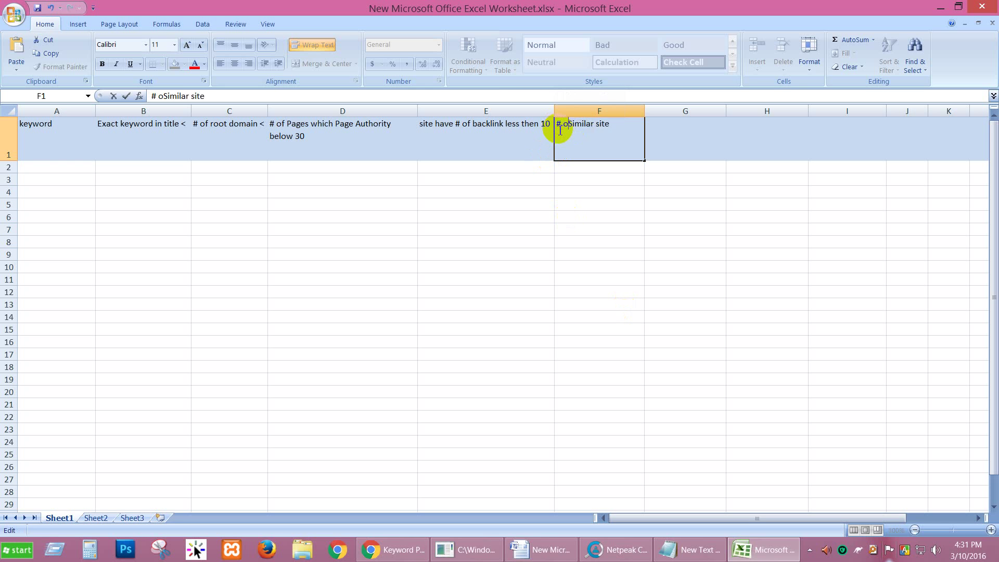
left_click(676, 133)
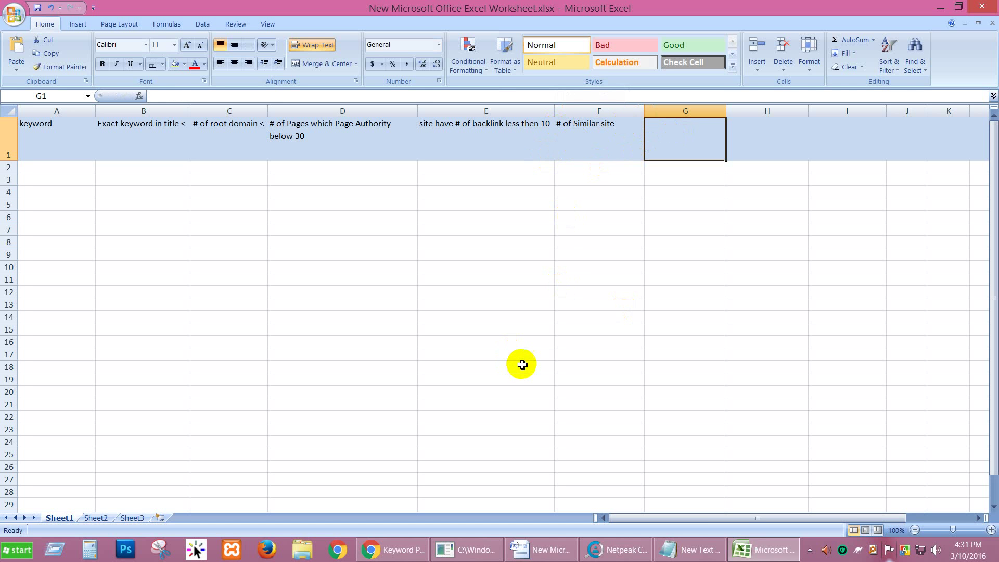
Add the '>1' threshold to F1, making it '# of Similar site>1'.
double_click(627, 128)
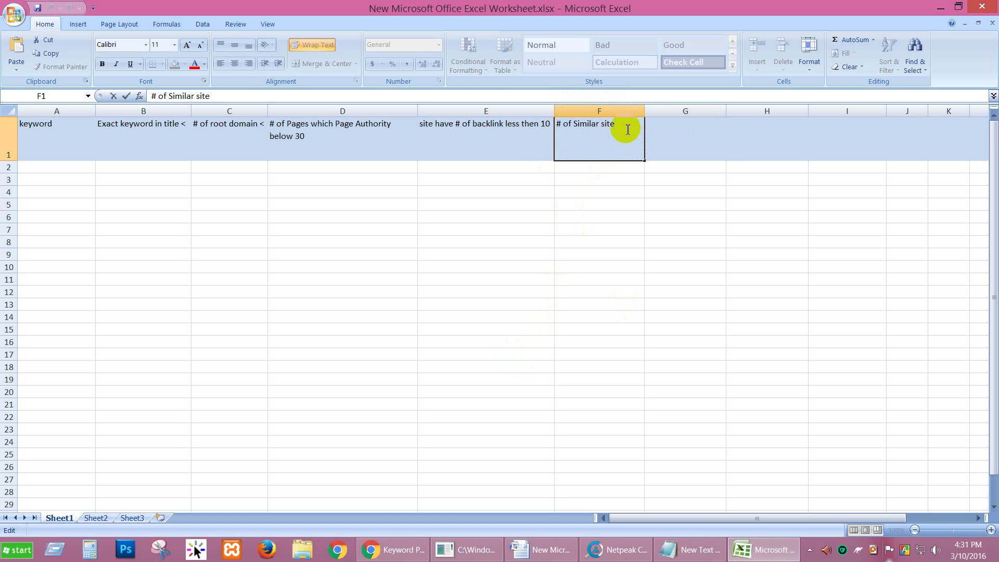
type("< 2")
key("BackSpace")
key("BackSpace")
key("BackSpace")
type(">1")
left_click(690, 126)
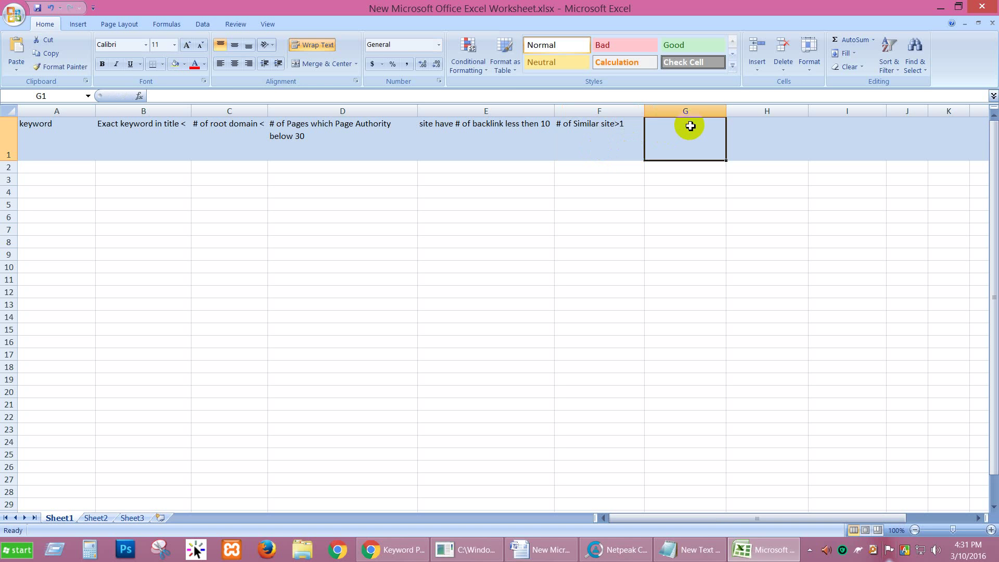
left_click(514, 126)
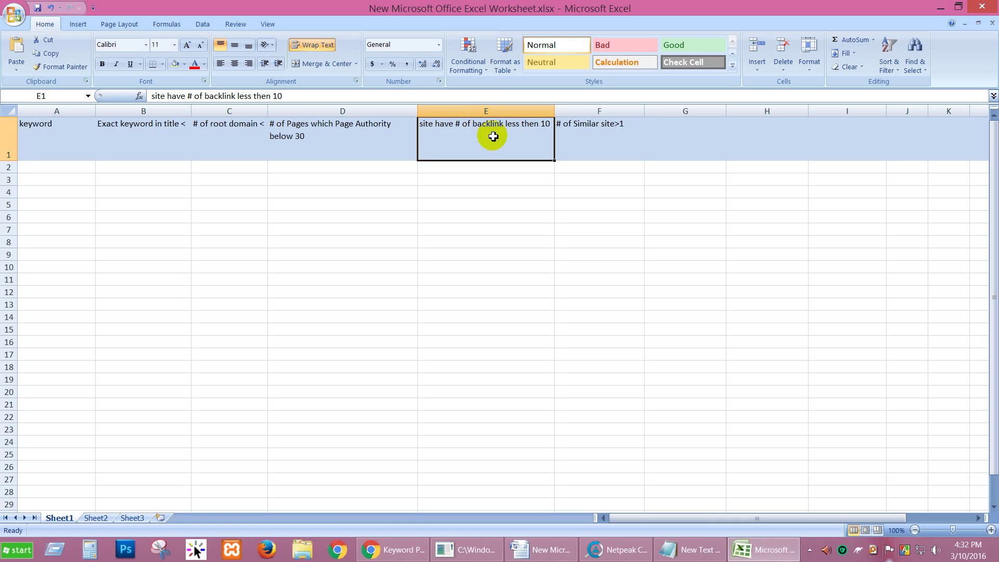
Prefix E1 with 'min 4' so it reads 'min 4 site have # of backlink less then 10'.
double_click(424, 126)
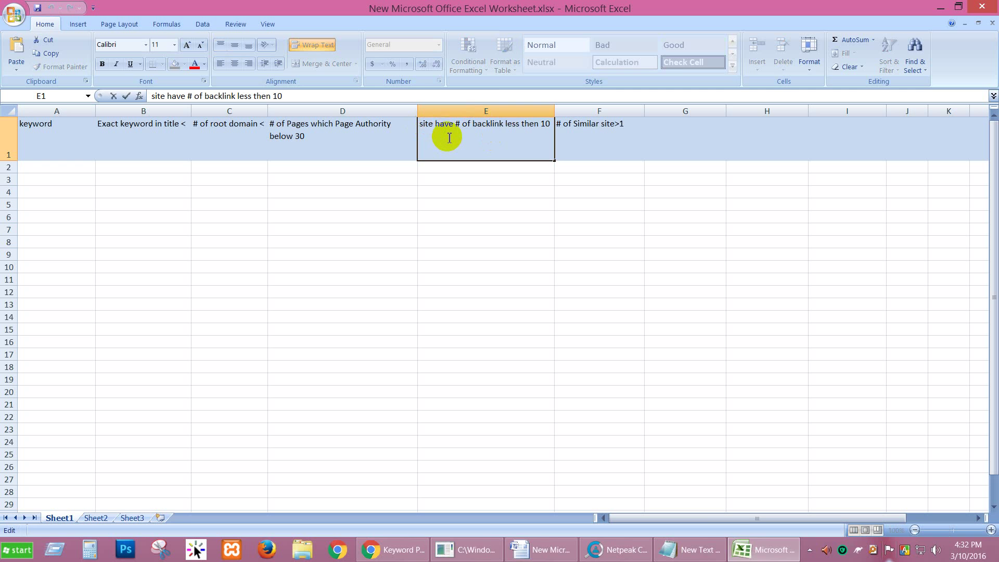
type("min ")
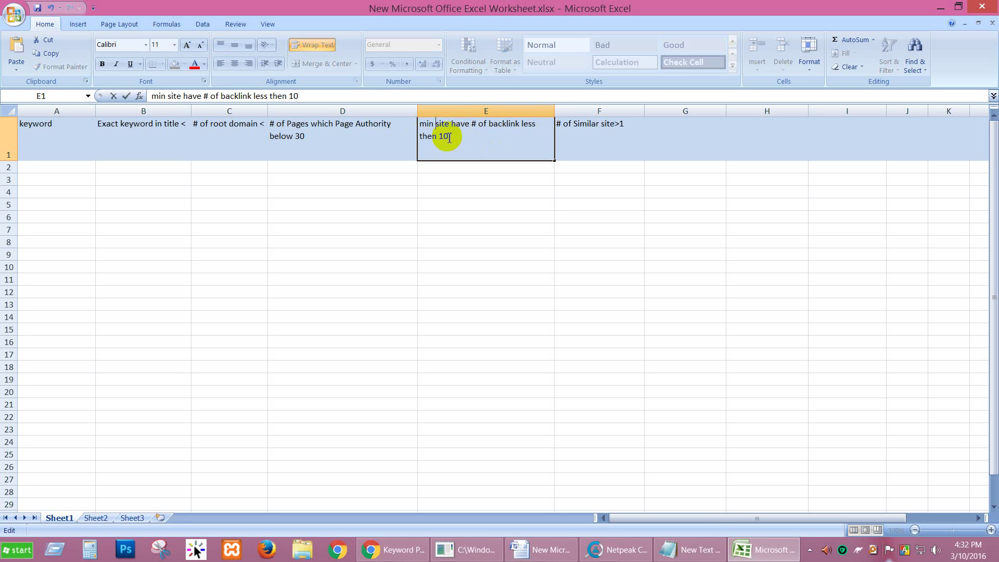
type("4")
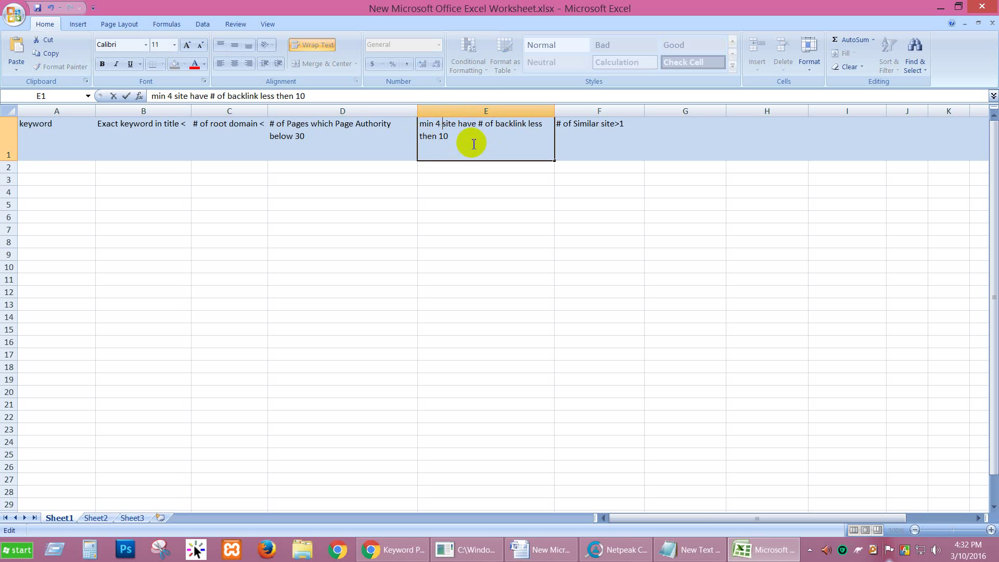
left_click(664, 140)
left_click(624, 135)
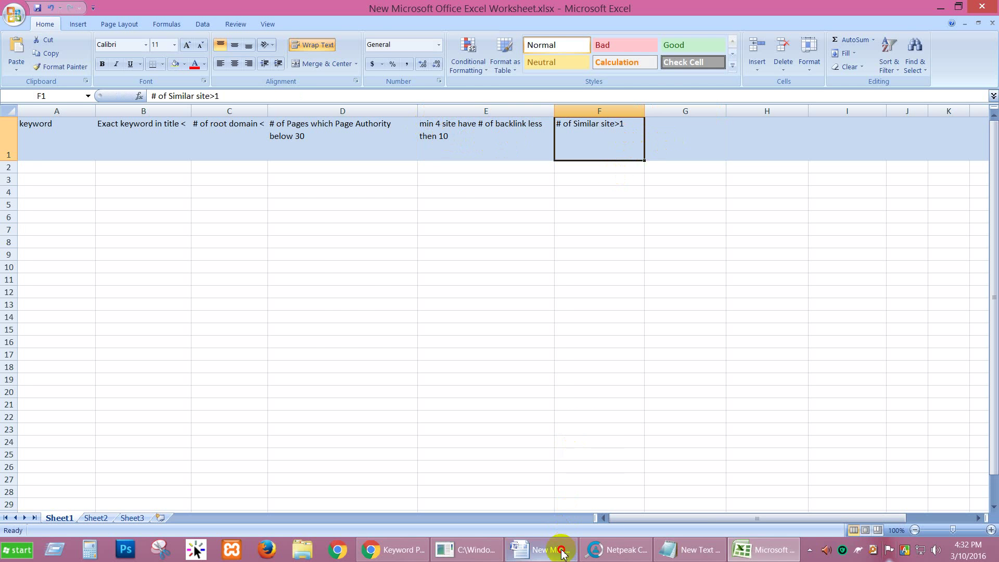
left_click(551, 549)
Using the Word list's Ecommerce site item, enter 'Max Ecommerce site < 2' in G1.
left_click_drag(387, 315, 326, 314)
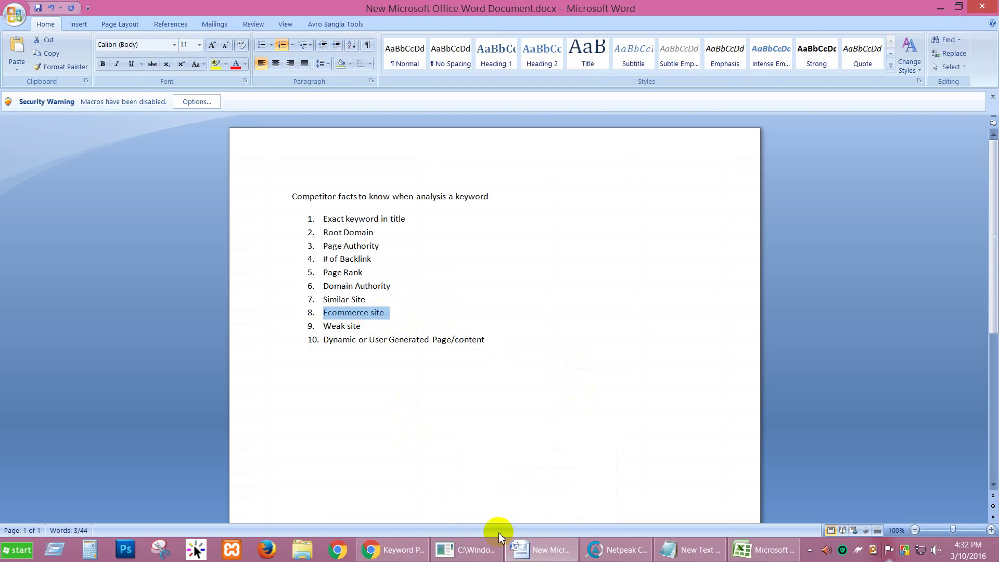
left_click(734, 555)
left_click(671, 137)
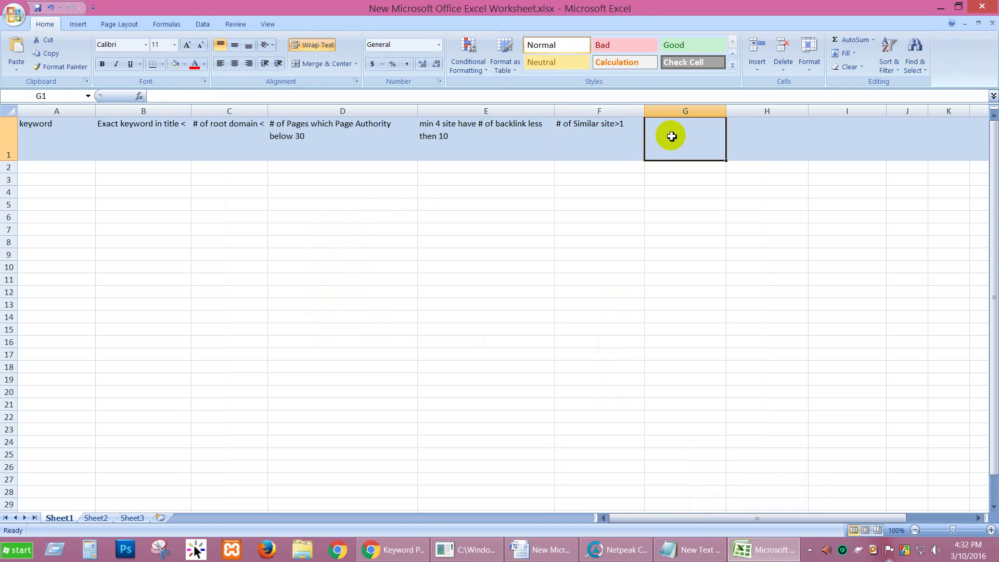
type("Max ")
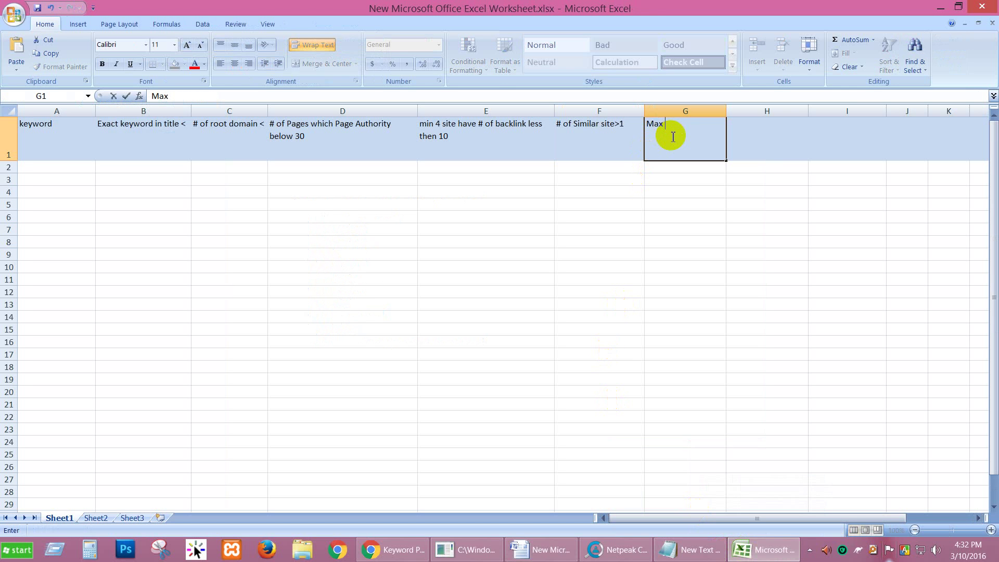
type("Ecommerce site")
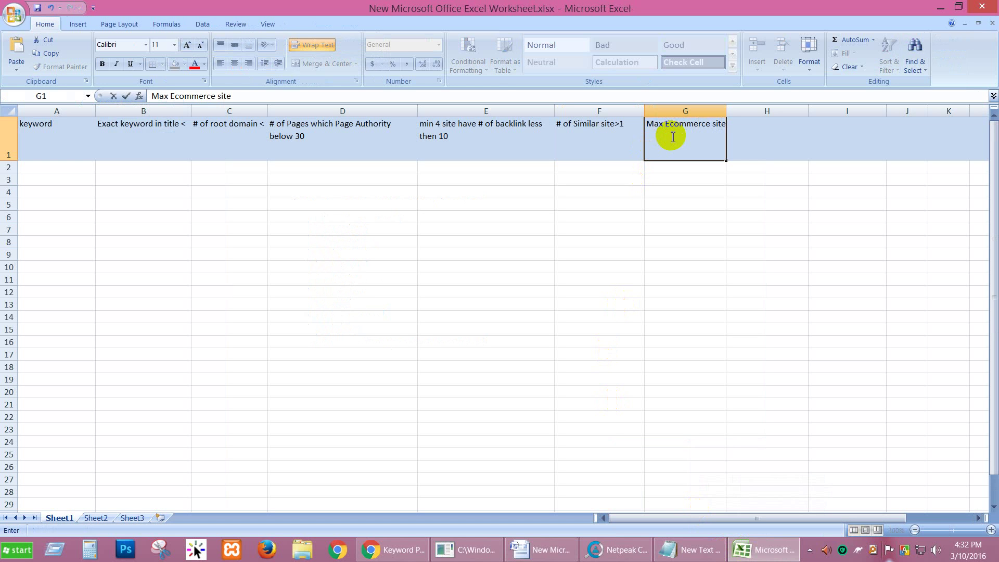
type(" < 2")
Clear the selection in the Word list and save the Excel workbook.
left_click(541, 549)
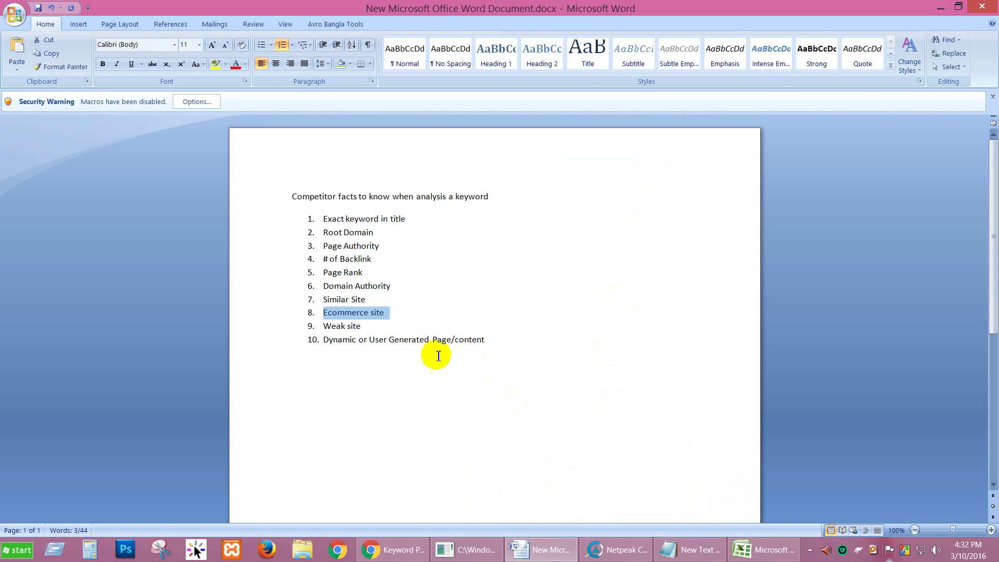
left_click(467, 420)
left_click(764, 549)
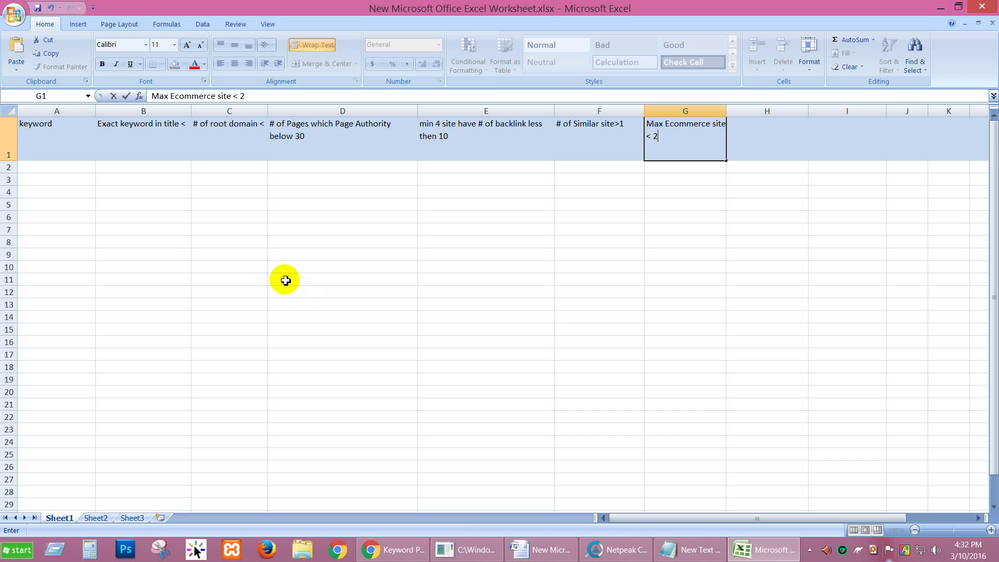
key("ctrl+s")
left_click(302, 217)
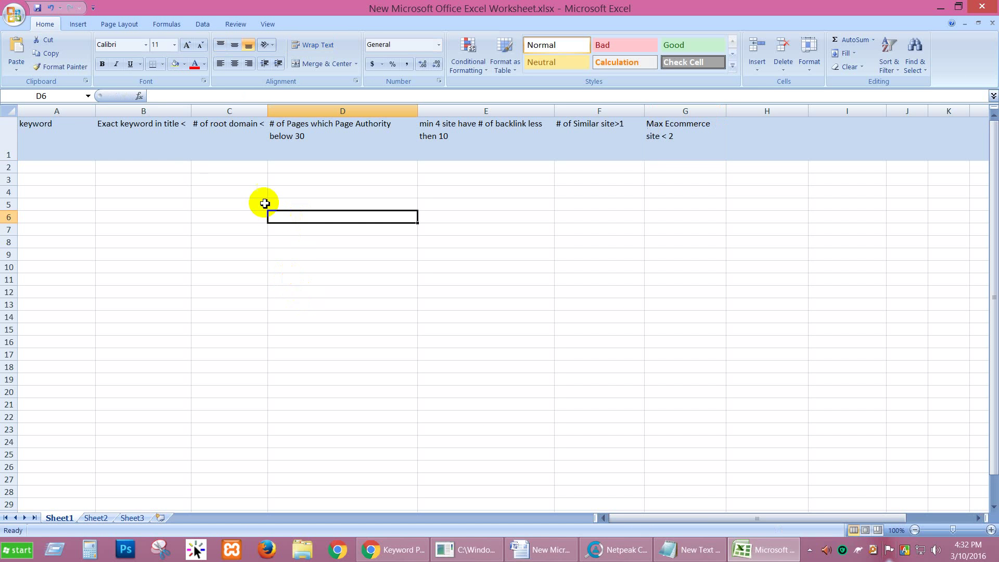
left_click(196, 139)
left_click(134, 135)
Add threshold 4 to the B1 exact-keyword header and 2 to the C1 root domain header.
left_click(67, 138)
left_click(139, 137)
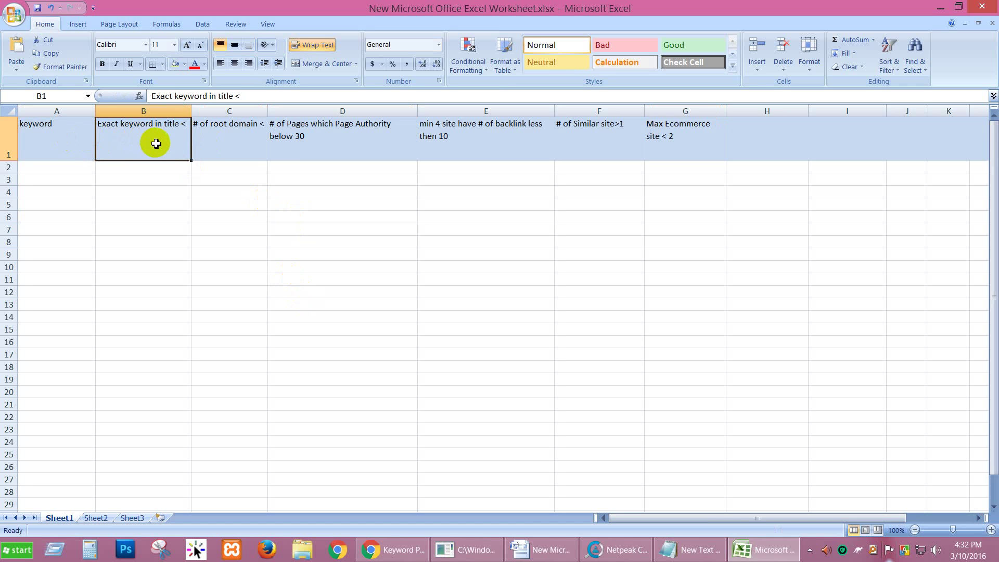
double_click(186, 124)
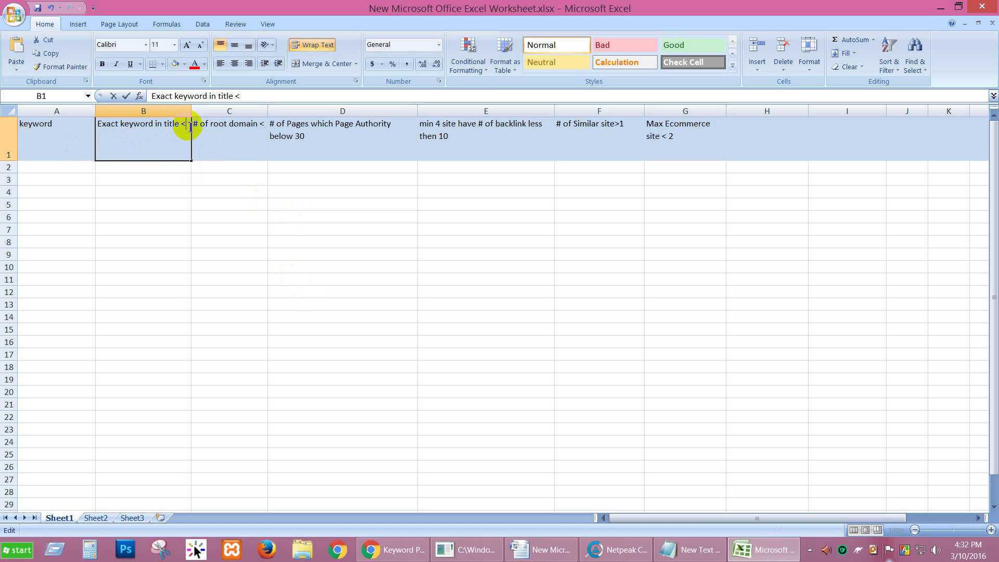
type("4")
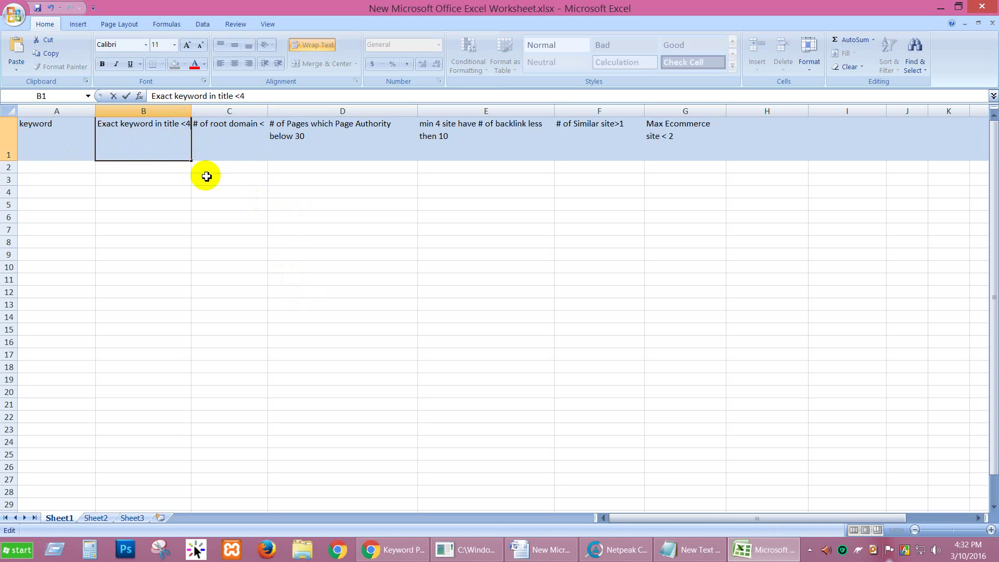
left_click(215, 155)
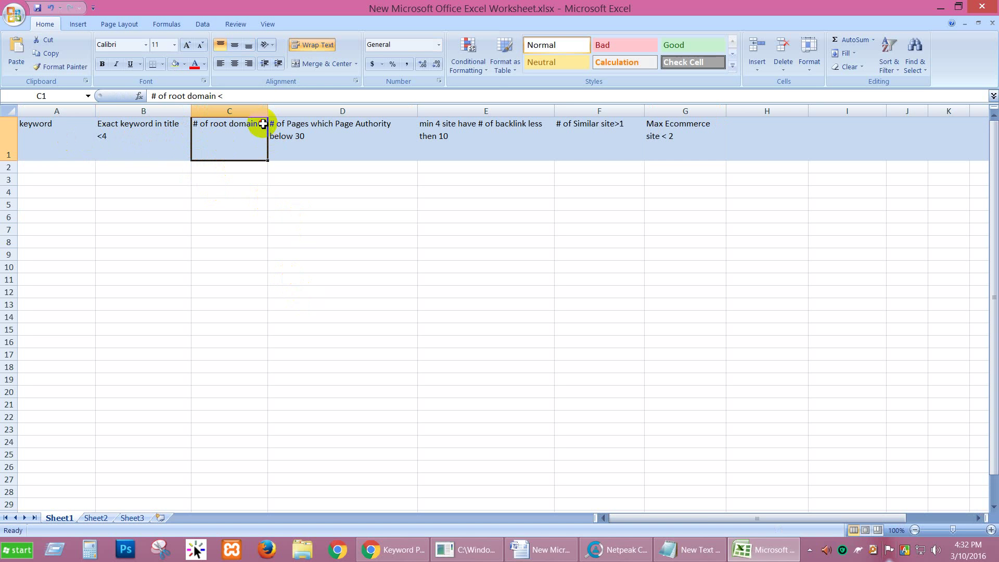
double_click(265, 127)
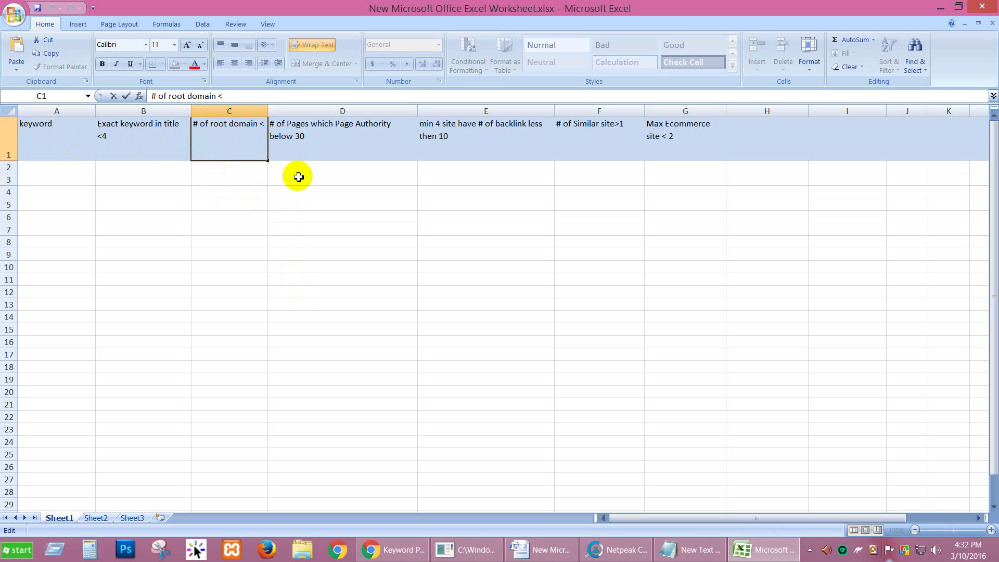
type("2")
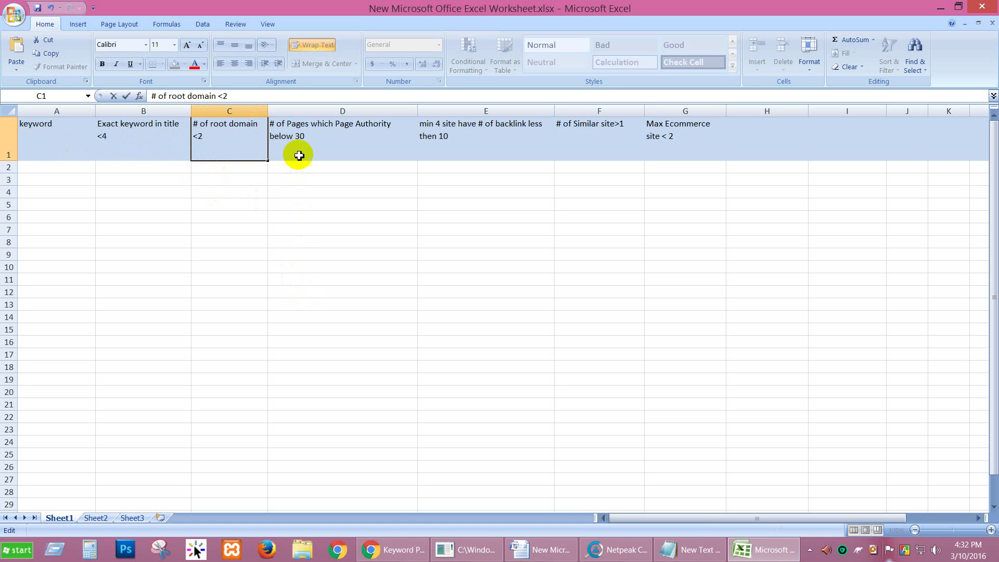
left_click(320, 140)
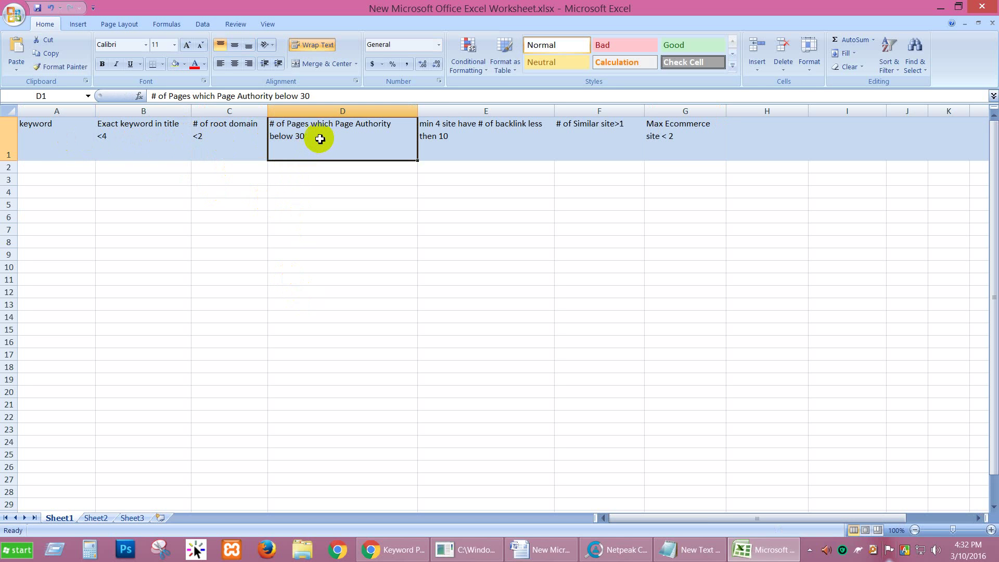
Append ', Min 4' to the D1 Page Authority header.
double_click(272, 125)
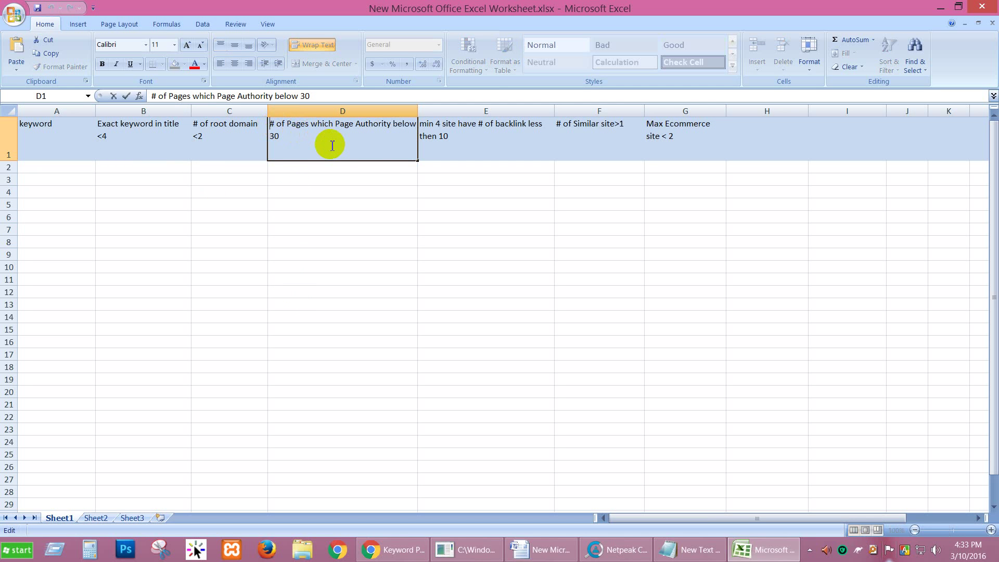
left_click(295, 136)
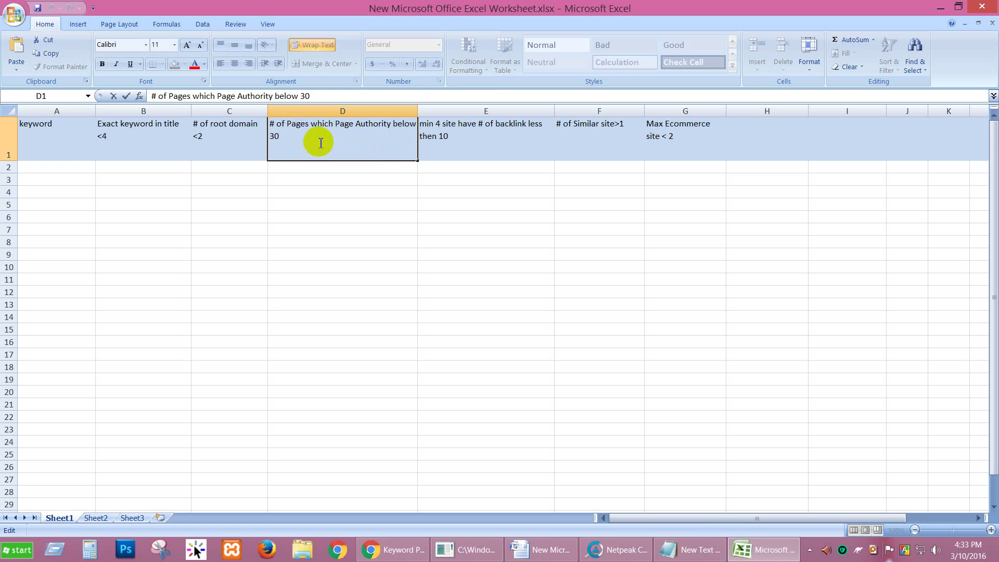
type(", Min 4")
left_click(505, 137)
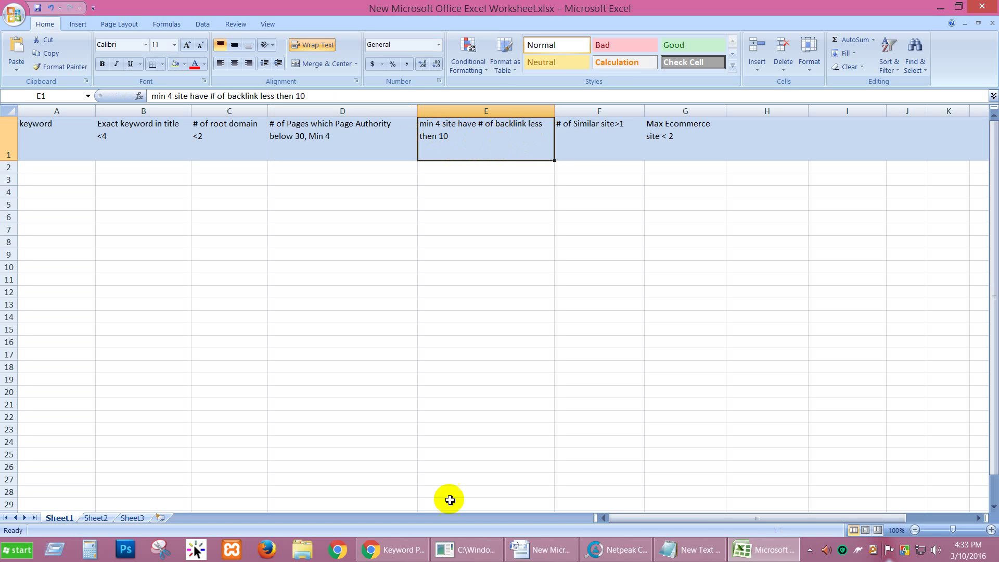
left_click(613, 556)
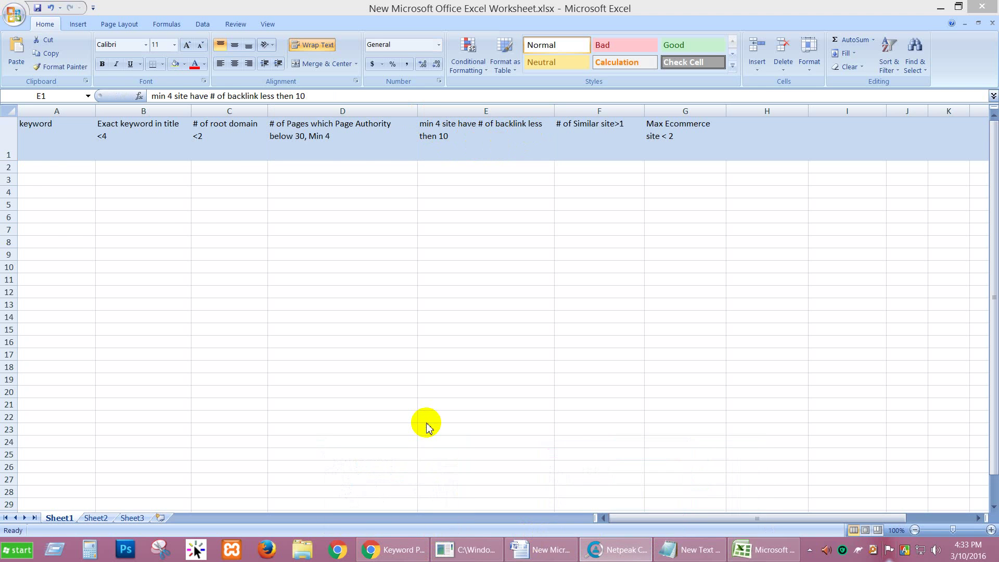
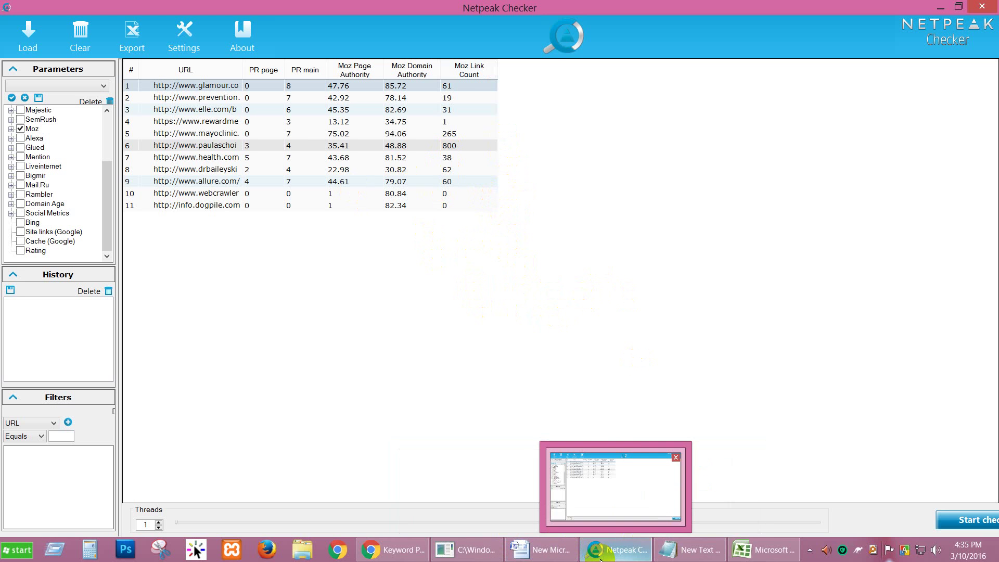
Check the exact-keyword-in-title criterion in Excel, then return to the Keyword Planner ideas table.
left_click(764, 549)
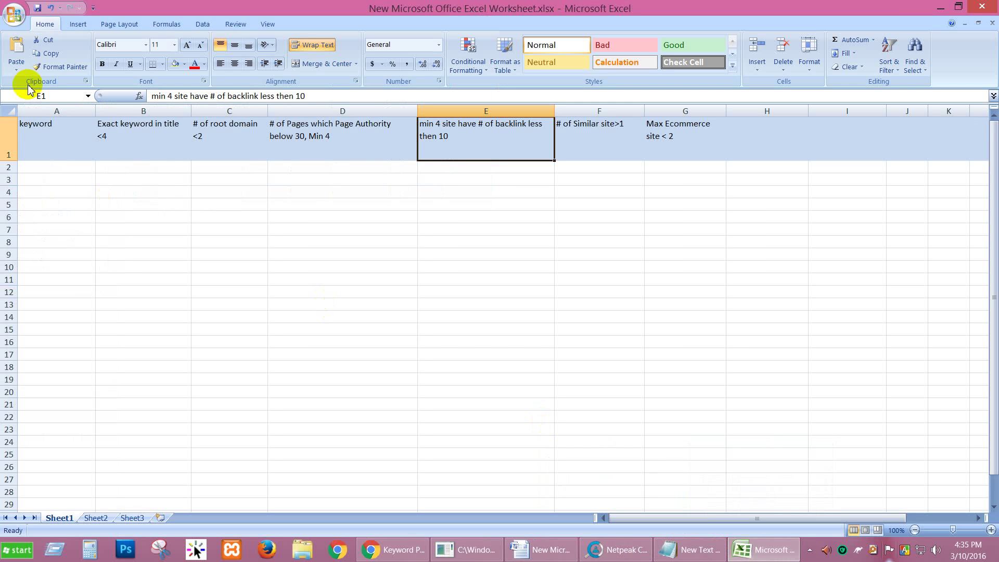
left_click(169, 150)
left_click(395, 549)
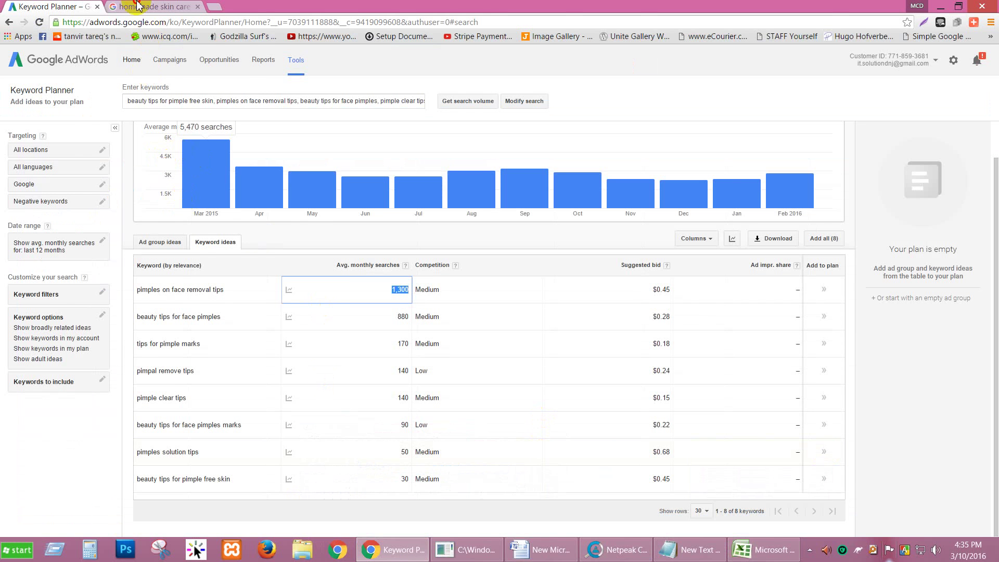
left_click(138, 7)
scroll(62, 173, "up", 5)
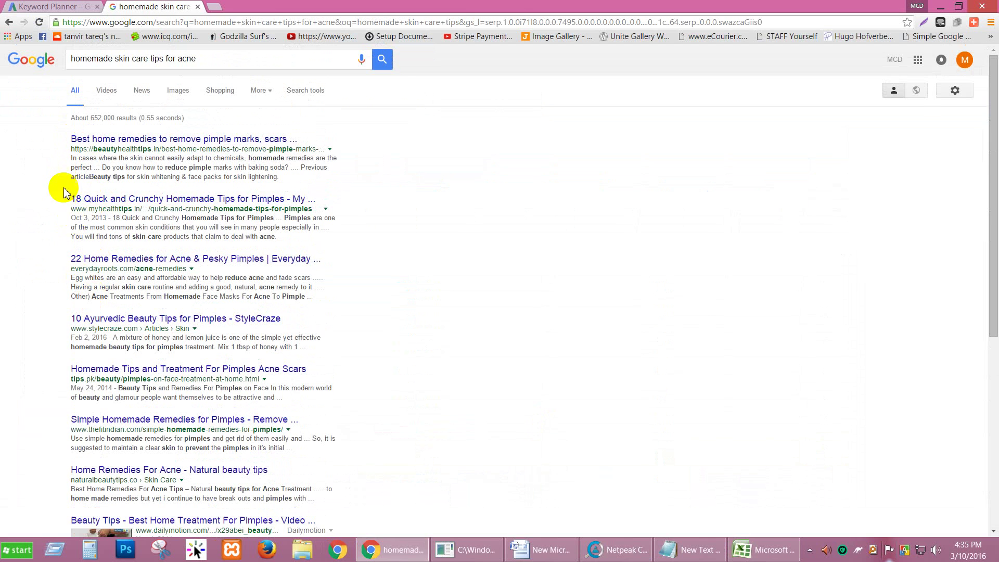
scroll(53, 272, "down", 6)
scroll(11, 362, "up", 6)
left_click(59, 8)
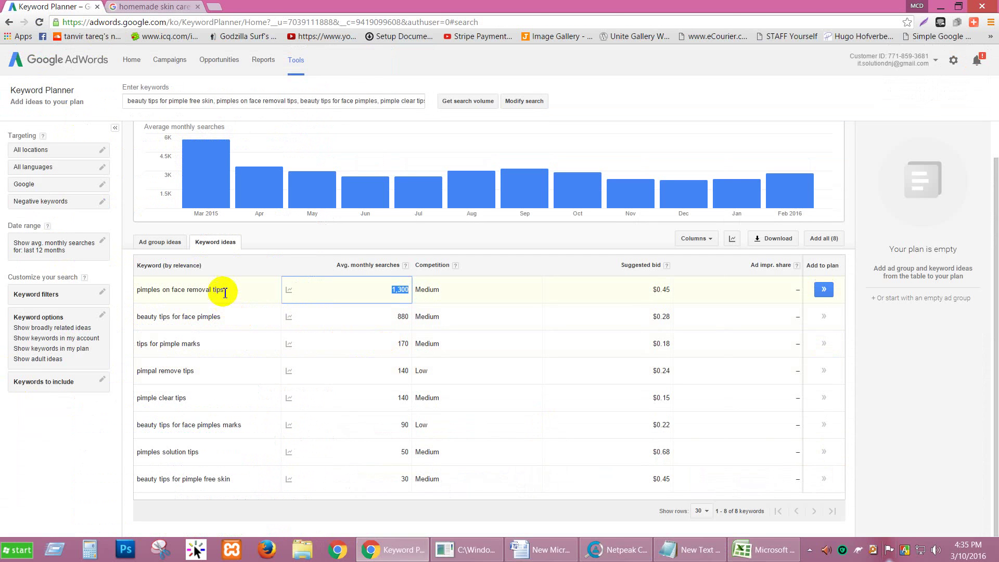
Copy 'pimples on face removal tips' from Keyword Planner into Google's search box, replacing the old query.
left_click_drag(225, 290, 140, 290)
key("ctrl+c")
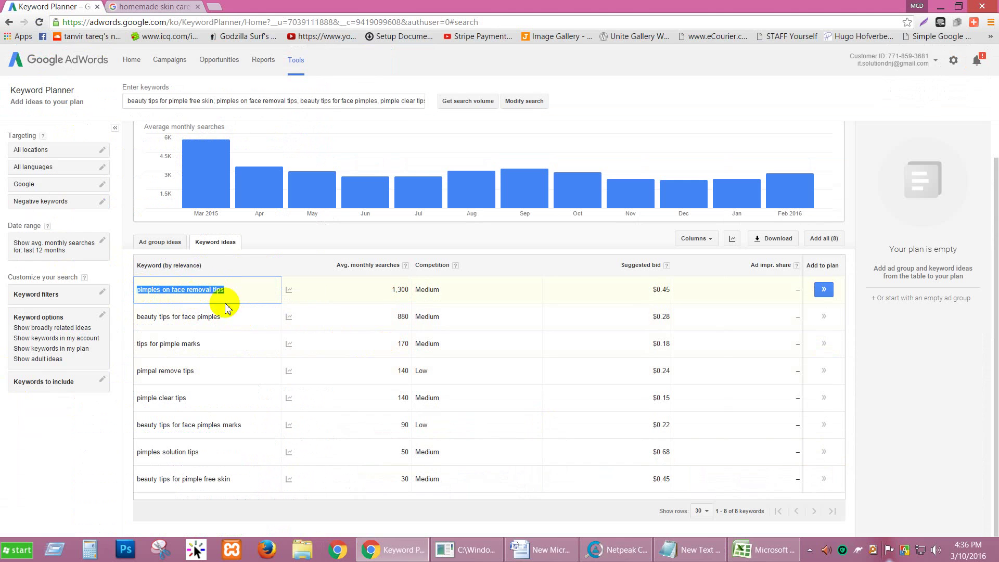
left_click(143, 7)
left_click(189, 59)
key("ctrl+a")
key("ctrl+v")
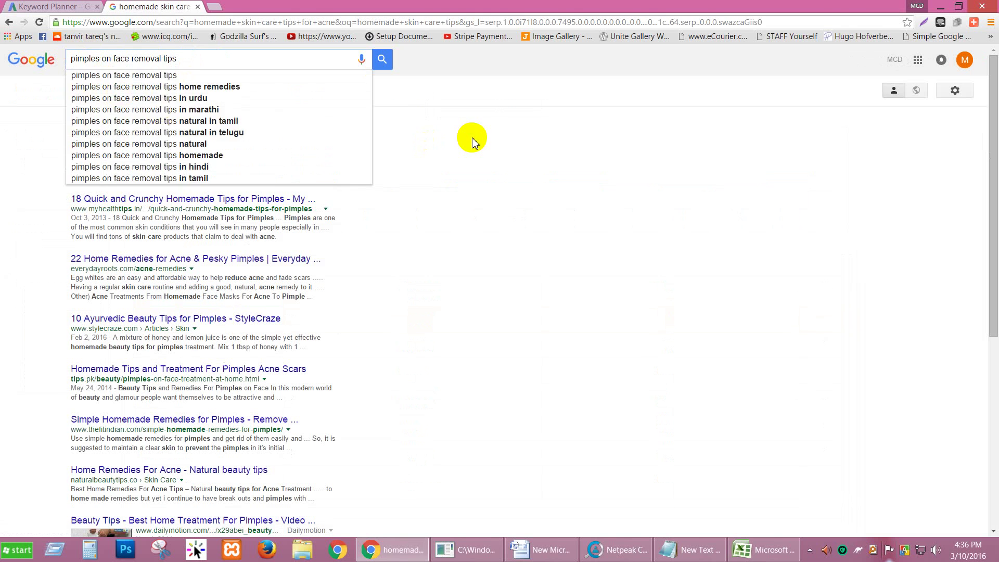
Run the Google search for 'pimples on face removal tips'.
left_click(471, 138)
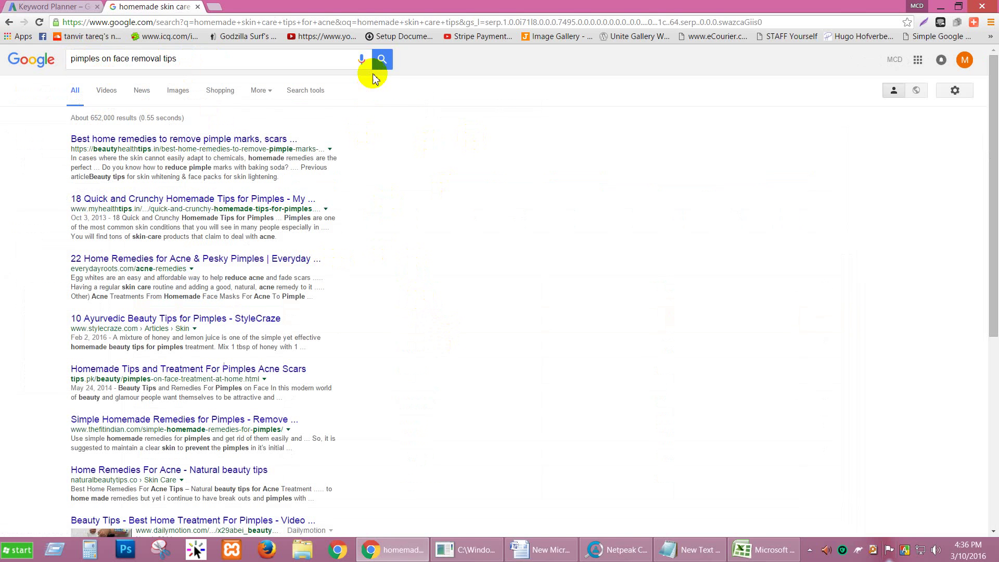
left_click(381, 58)
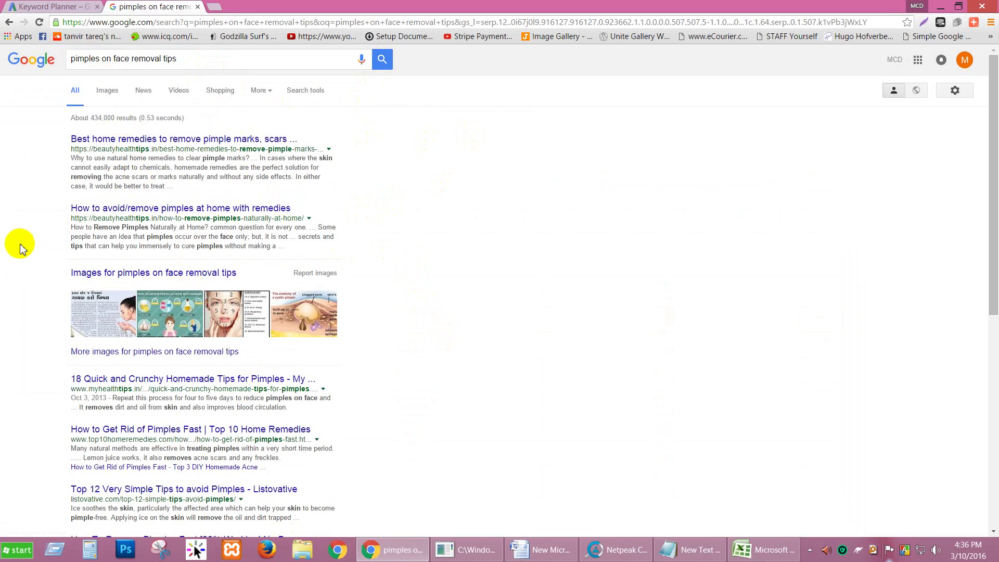
scroll(18, 244, "down", 7)
Extract the results page's links as a plain URL list and paste them into Notepad.
left_click(948, 38)
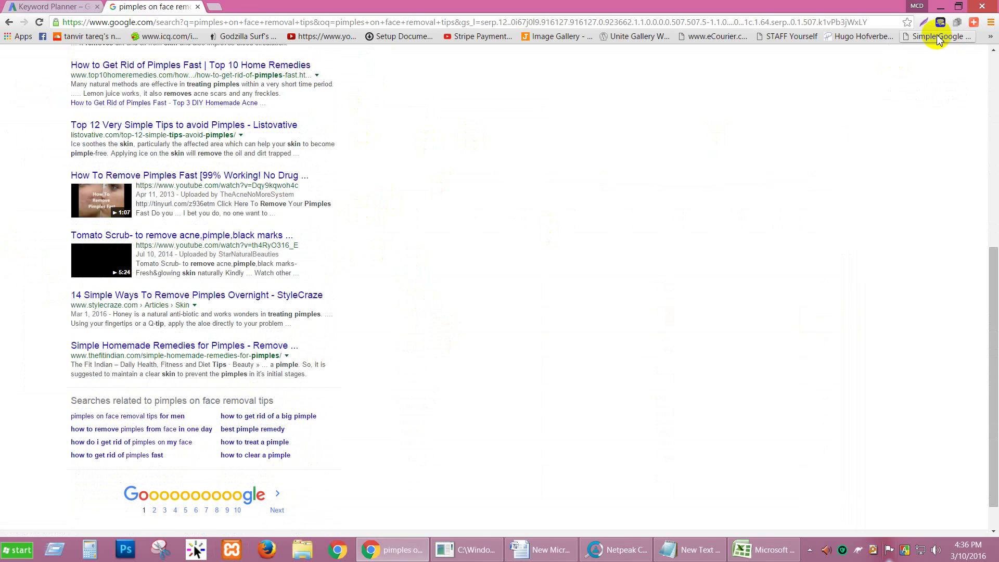
scroll(170, 191, "down", 3)
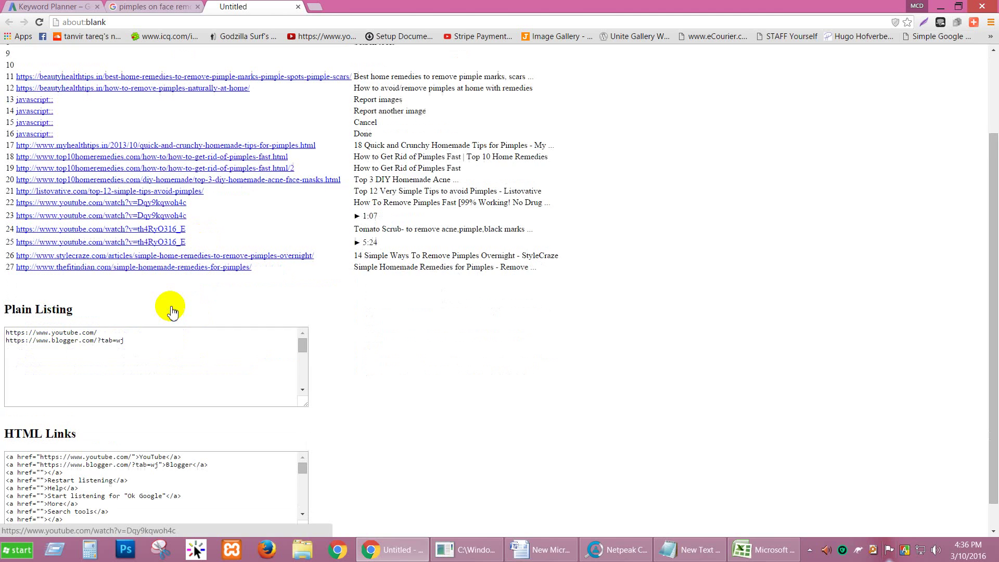
left_click(166, 325)
scroll(165, 326, "down", 3)
key("ctrl+a")
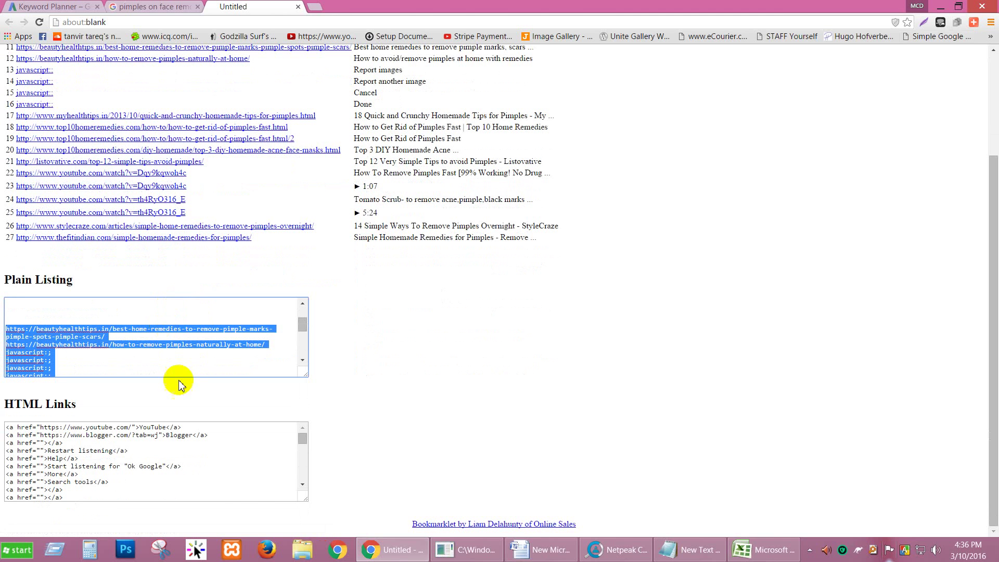
left_click(670, 556)
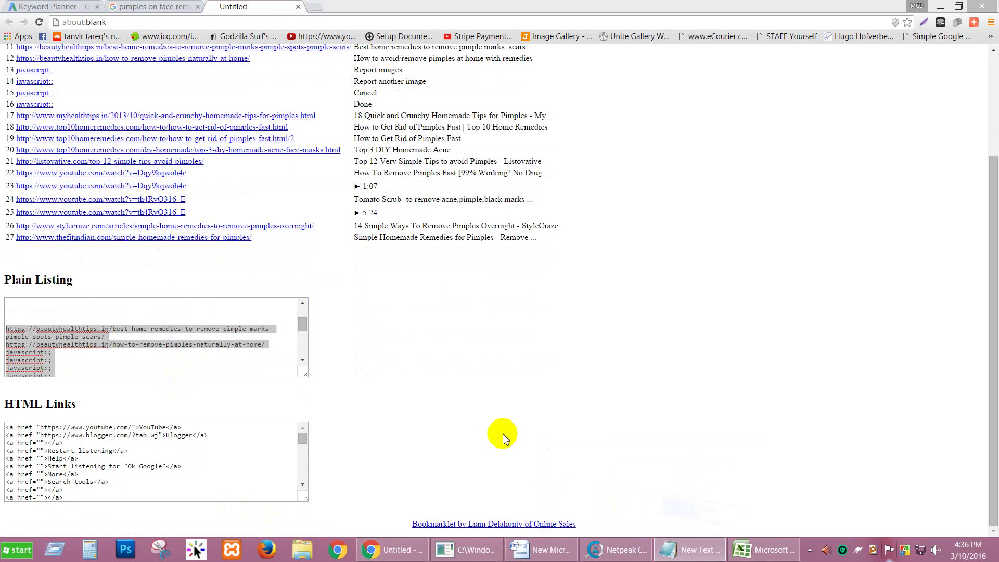
key("ctrl+v")
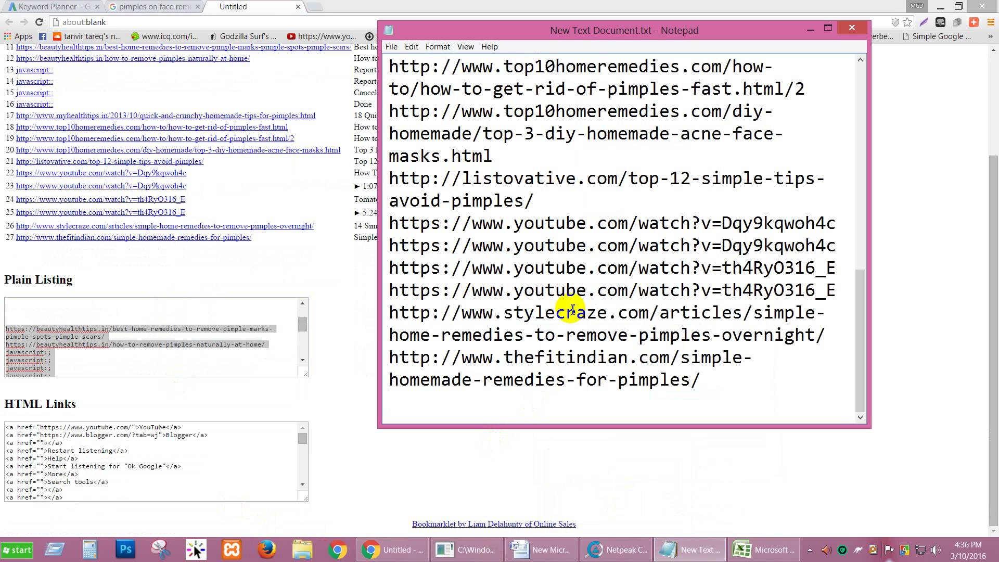
Delete the youtube, blogger and javascript:; lines from the Notepad URL list.
scroll(543, 228, "up", 8)
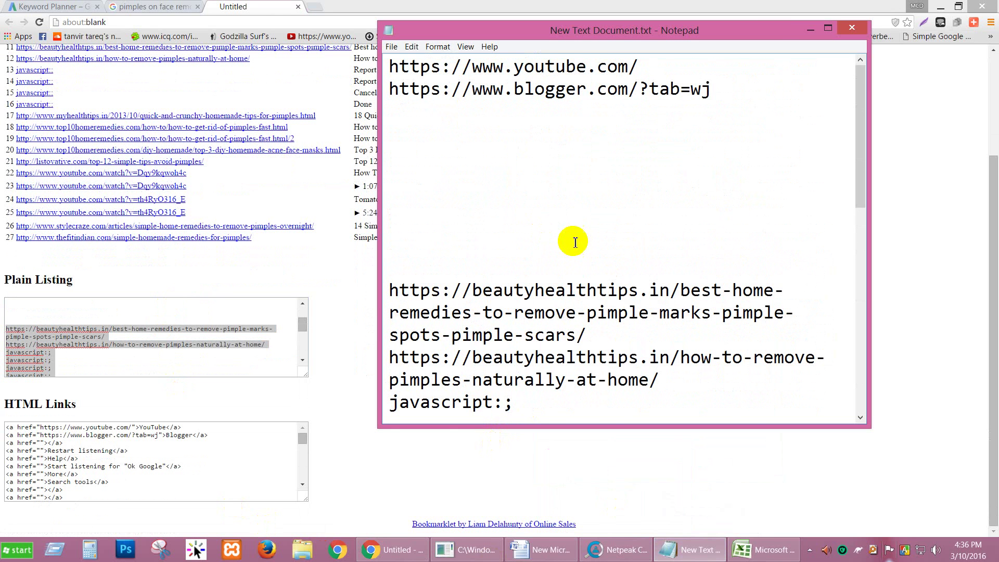
left_click_drag(712, 90, 367, 50)
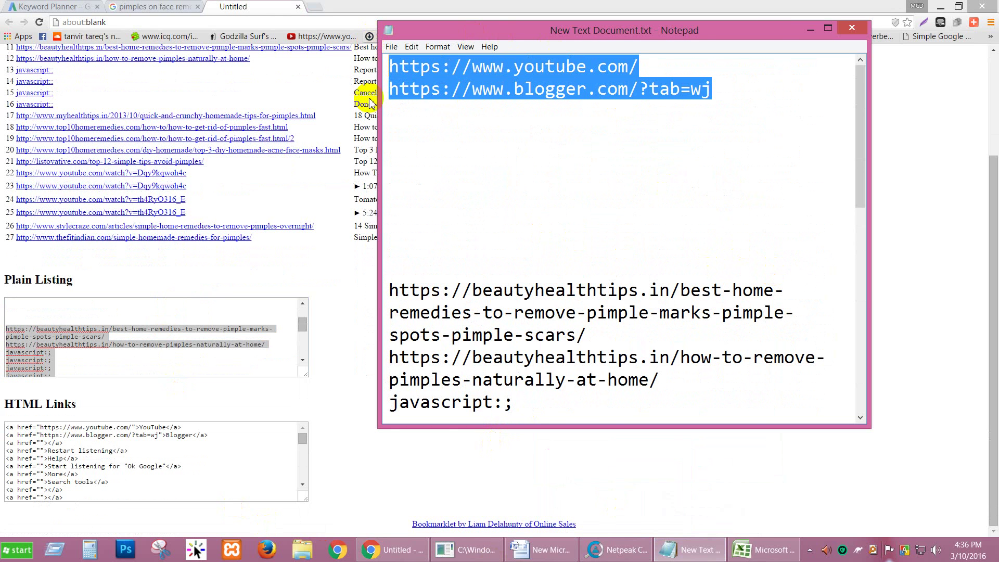
key("Delete")
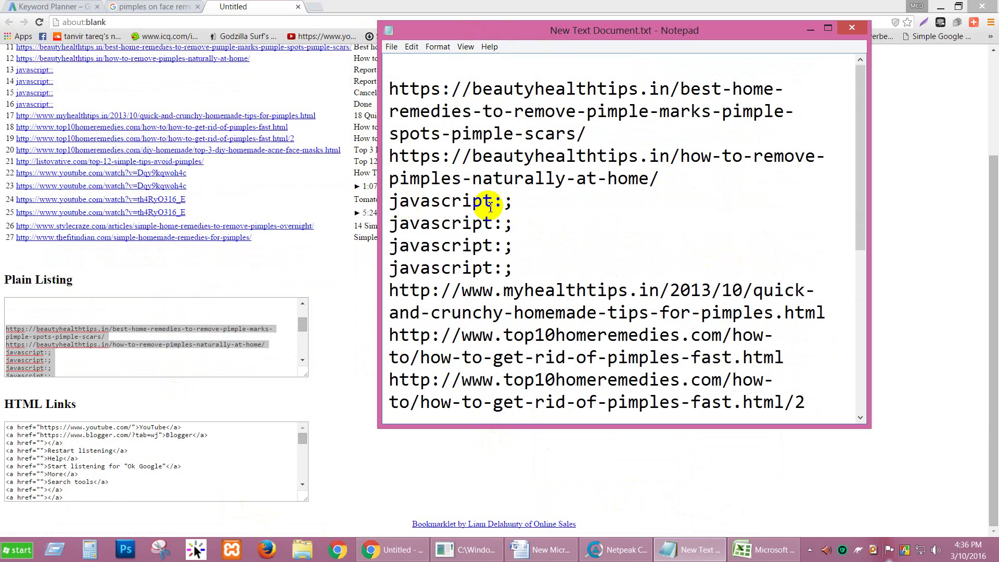
left_click_drag(537, 270, 374, 210)
key("Delete")
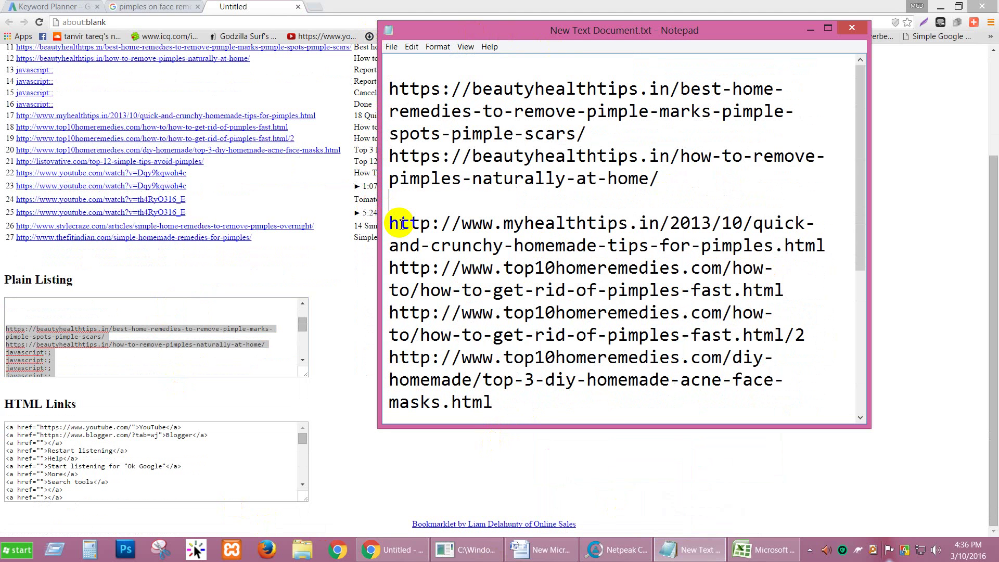
key("Delete")
scroll(411, 208, "down", 4)
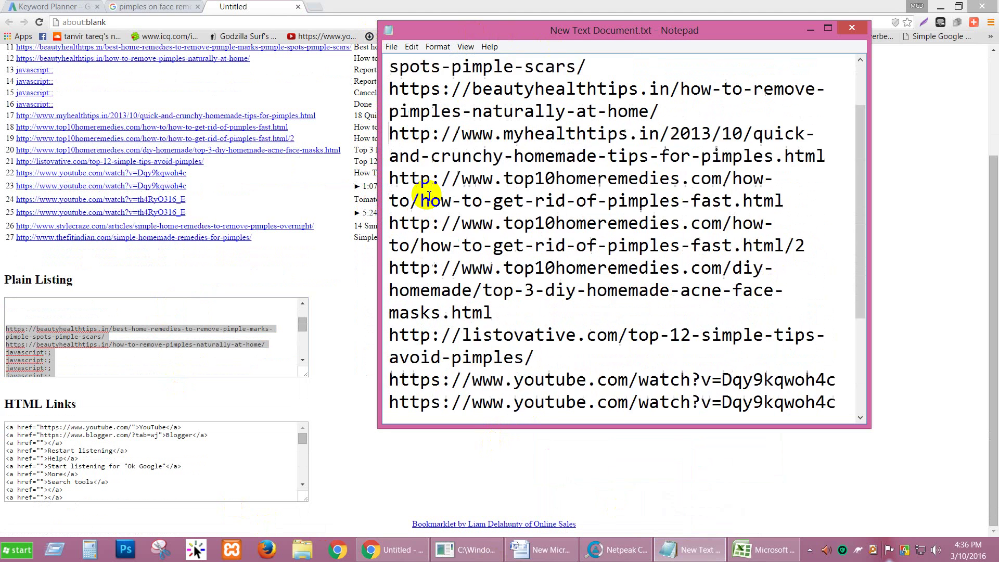
scroll(486, 266, "up", 4)
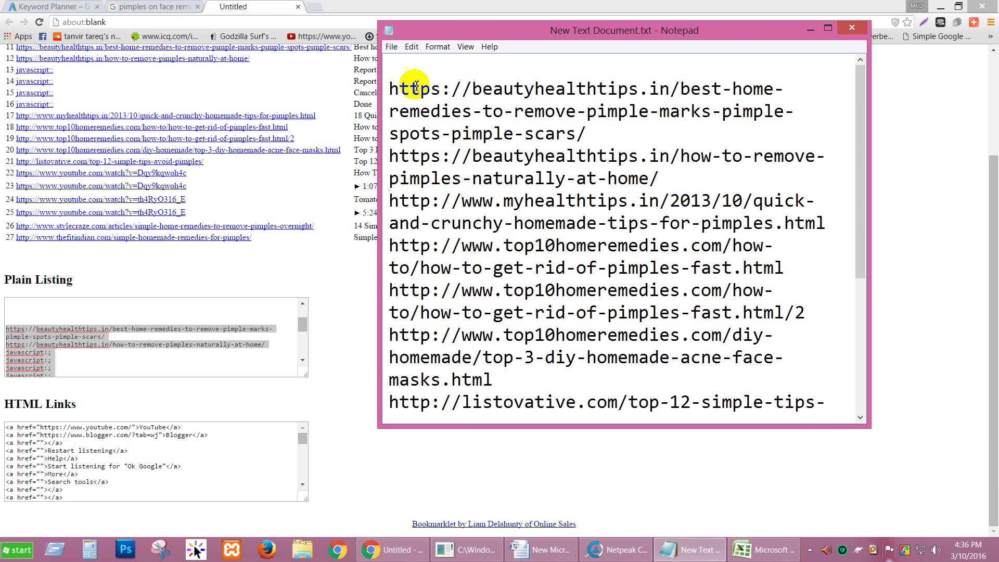
Remove the duplicate beautyhealthtips URL and two top10homeremedies URLs.
left_click(391, 89)
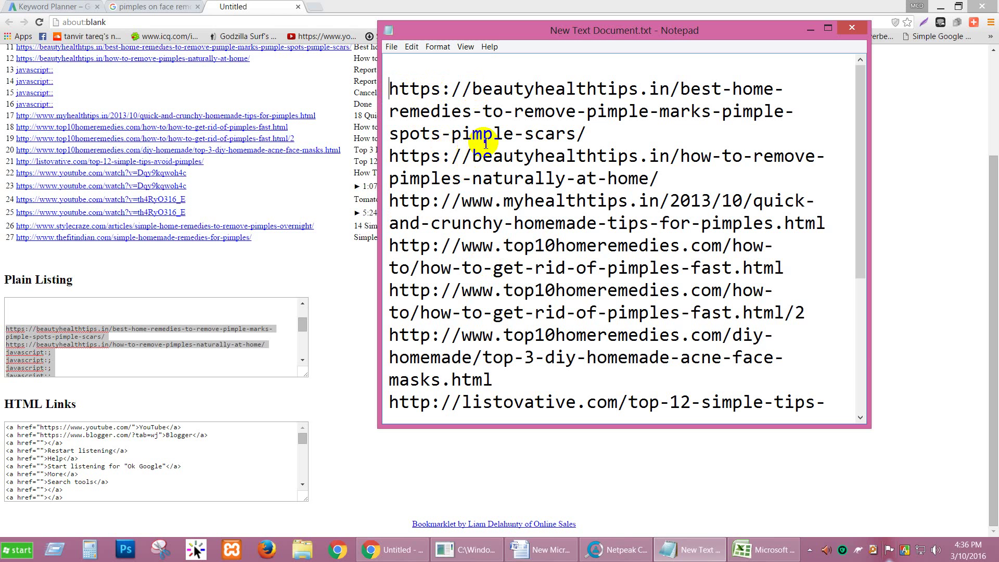
left_click(658, 177)
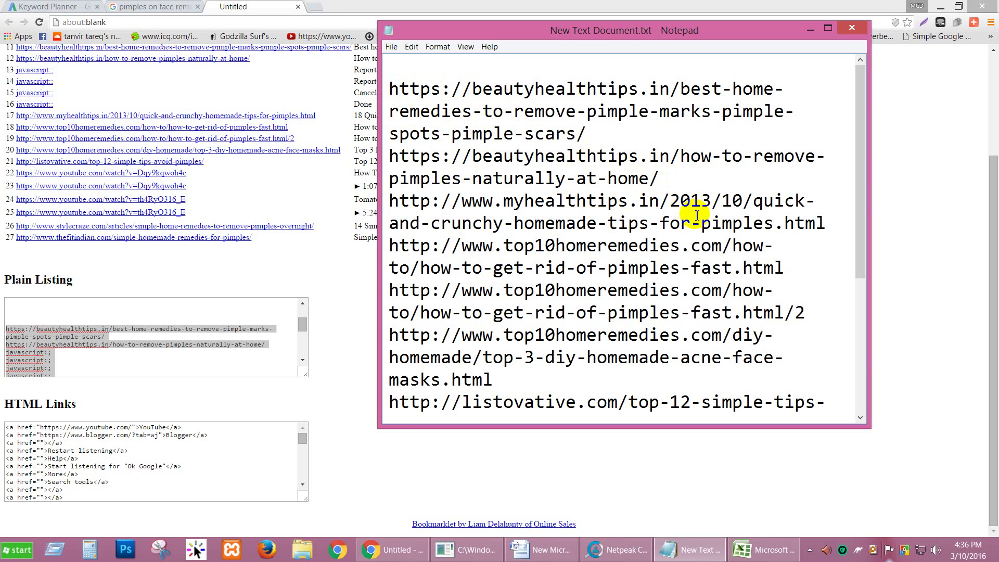
left_click_drag(697, 215, 709, 224)
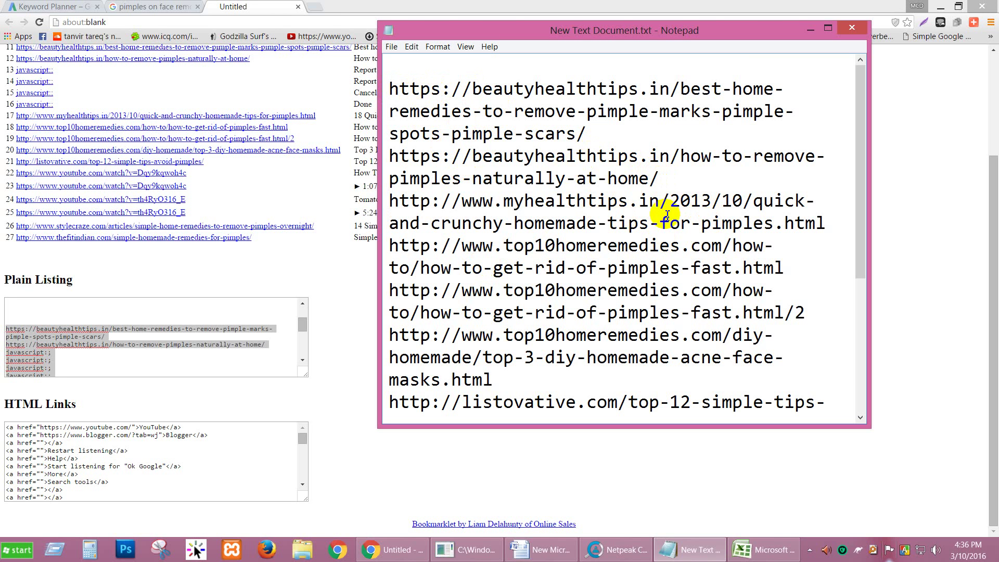
mouse_move(618, 155)
left_mouse_down()
mouse_move(632, 152)
mouse_move(624, 178)
mouse_move(390, 156)
left_mouse_up()
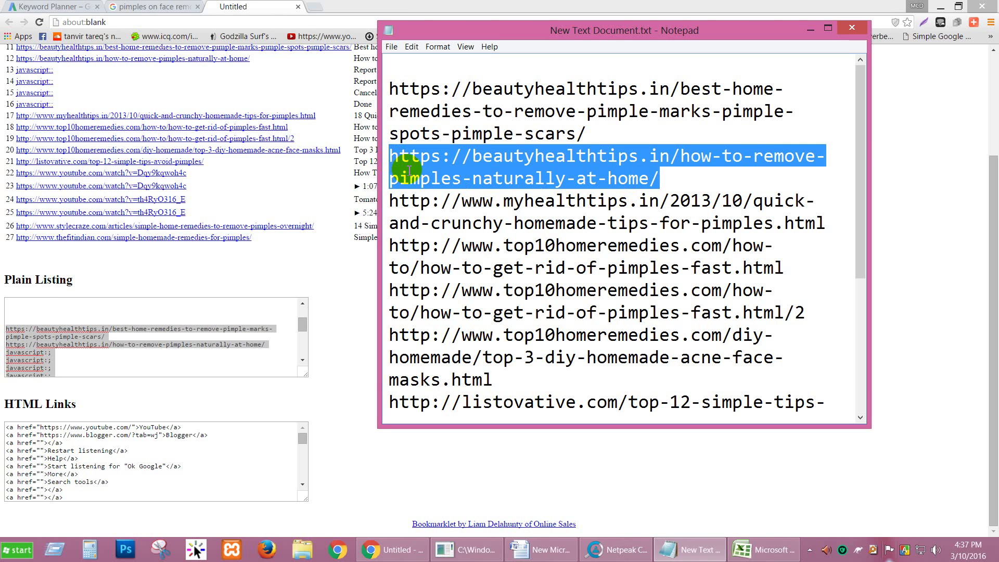
key("BackSpace")
key("BackSpace")
left_click(503, 88)
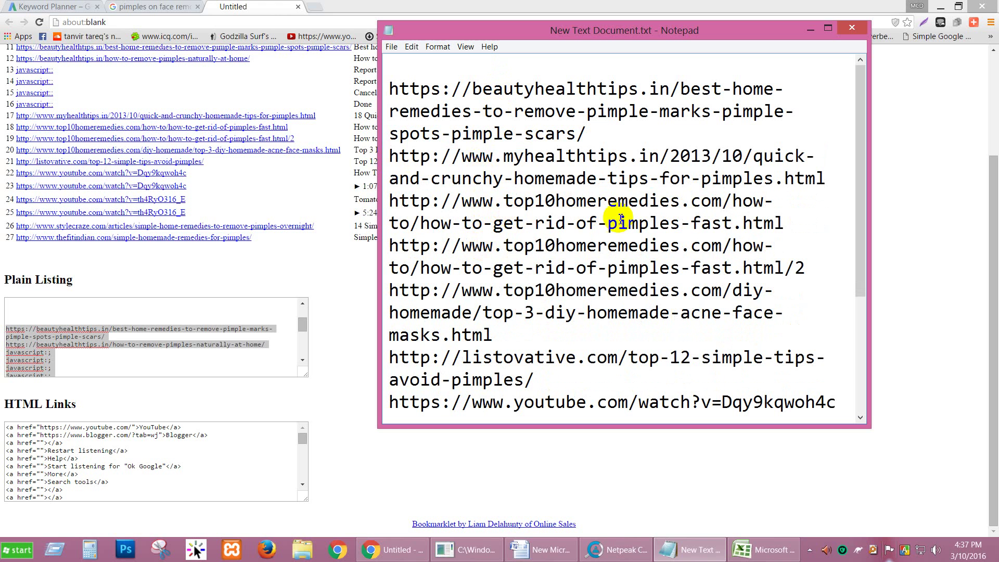
left_click_drag(753, 225, 368, 201)
key("Delete")
key("Delete")
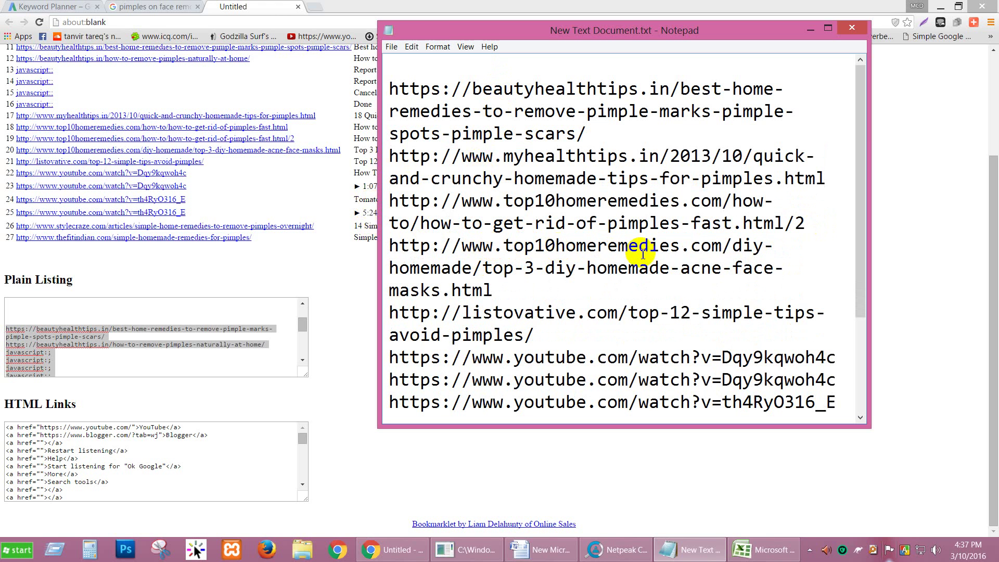
left_click_drag(531, 296, 390, 246)
key("Delete")
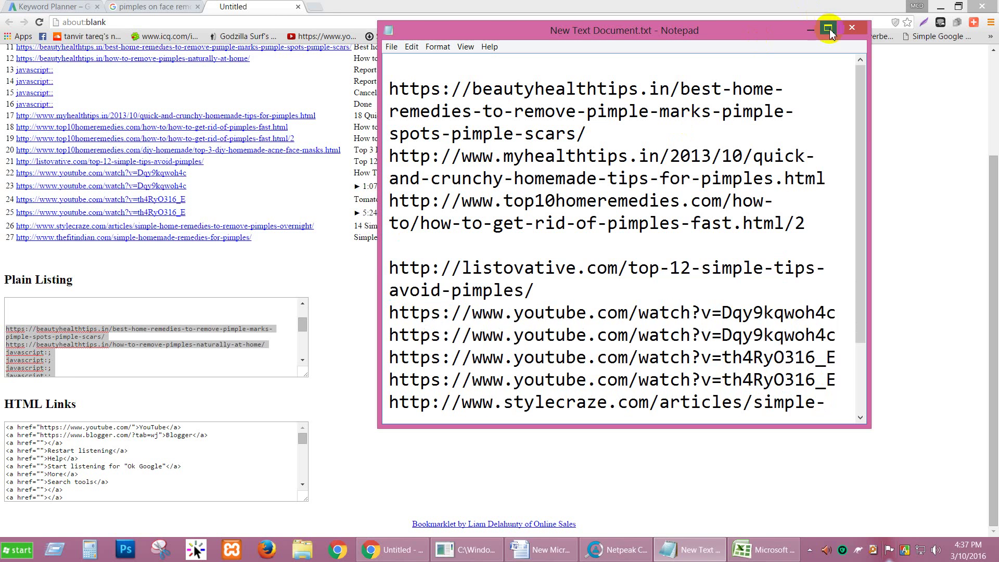
Maximize Notepad and delete the three duplicate youtube URLs at the end.
left_click(828, 28)
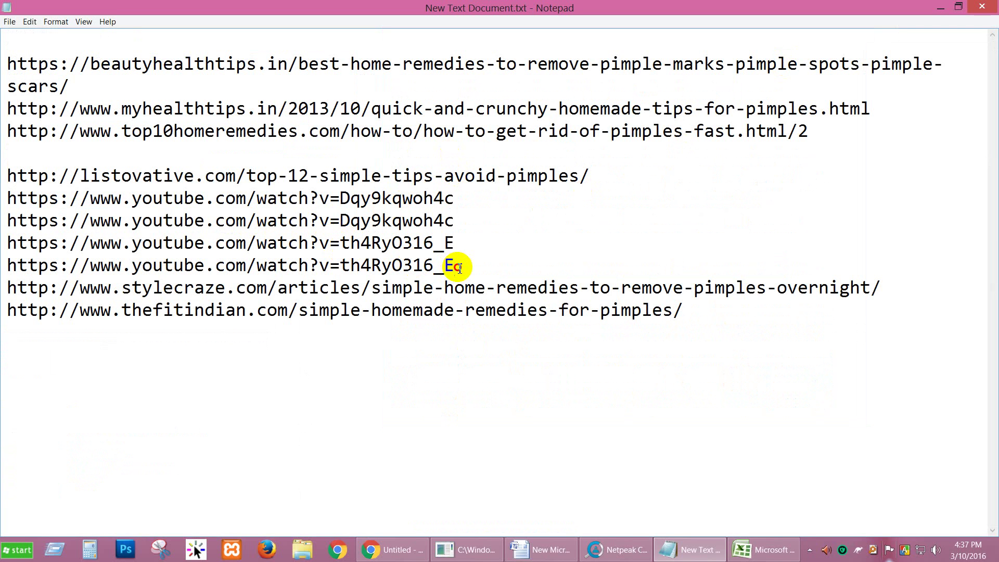
left_click_drag(457, 267, 3, 225)
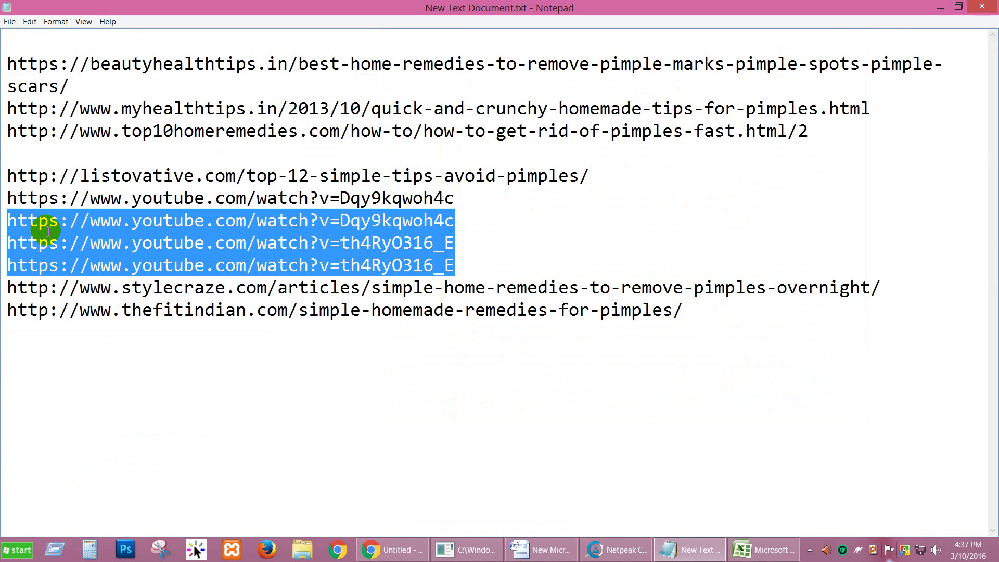
key("Delete")
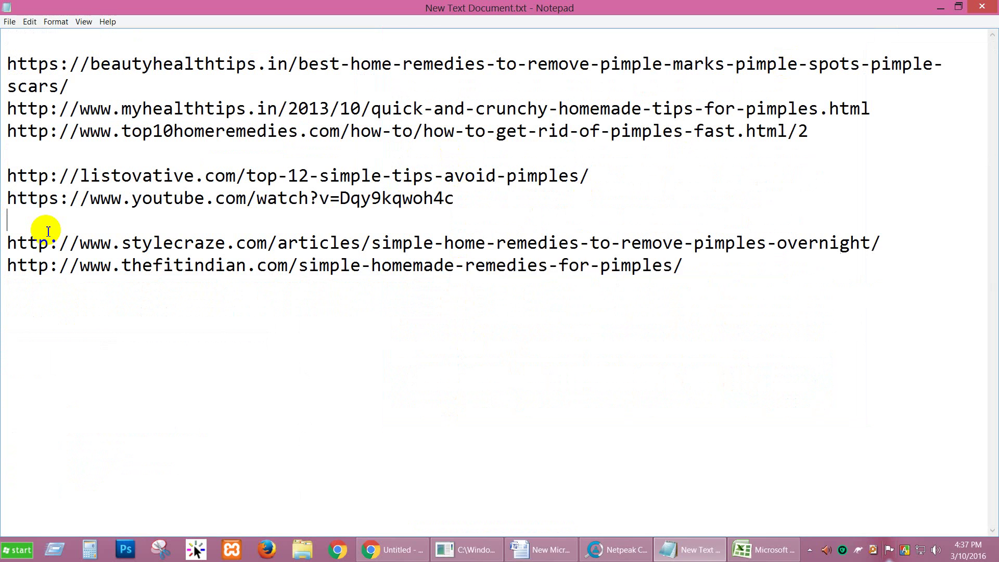
key("Delete")
Select the ten remaining URLs and bring Netpeak Checker to the front.
left_click(172, 198)
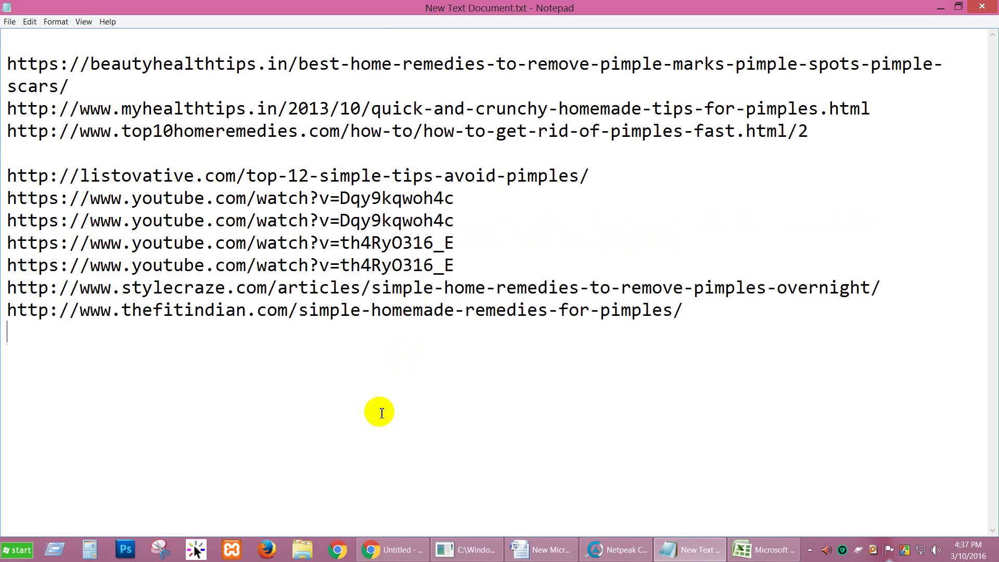
left_click(380, 412)
left_click_drag(58, 379, 11, 31)
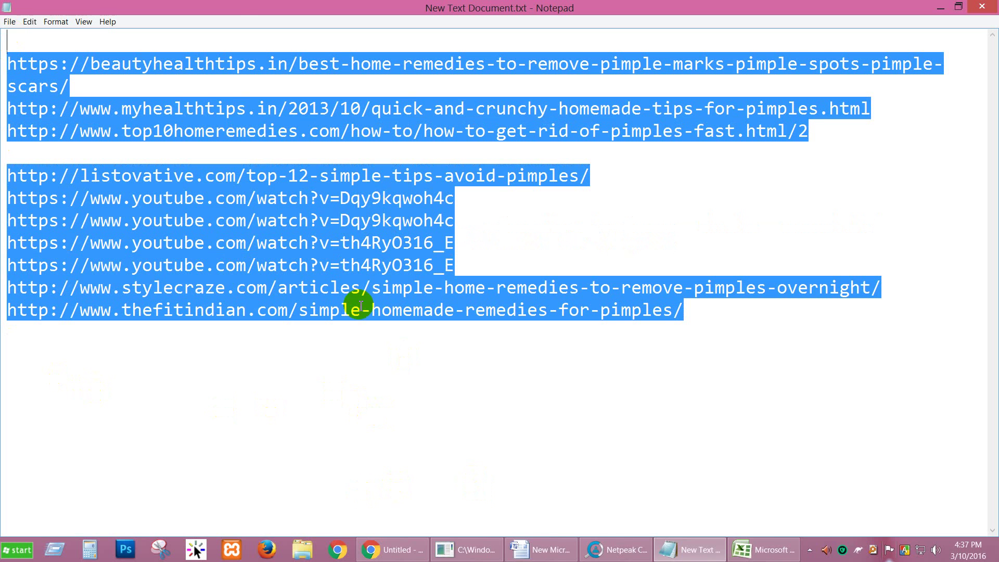
left_click(631, 555)
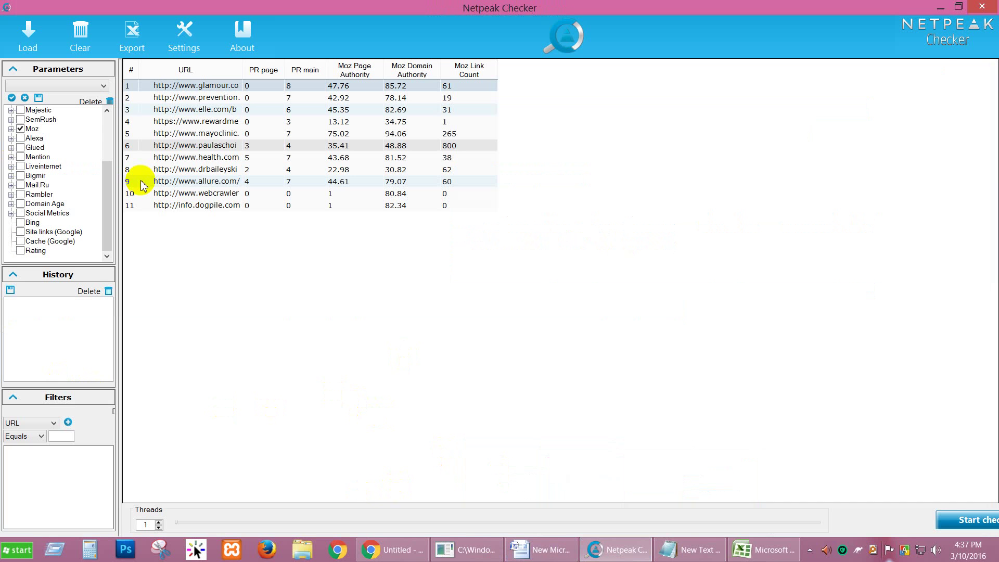
Clear Netpeak Checker's old results, load the ten pasted URLs and start the check.
left_click(81, 51)
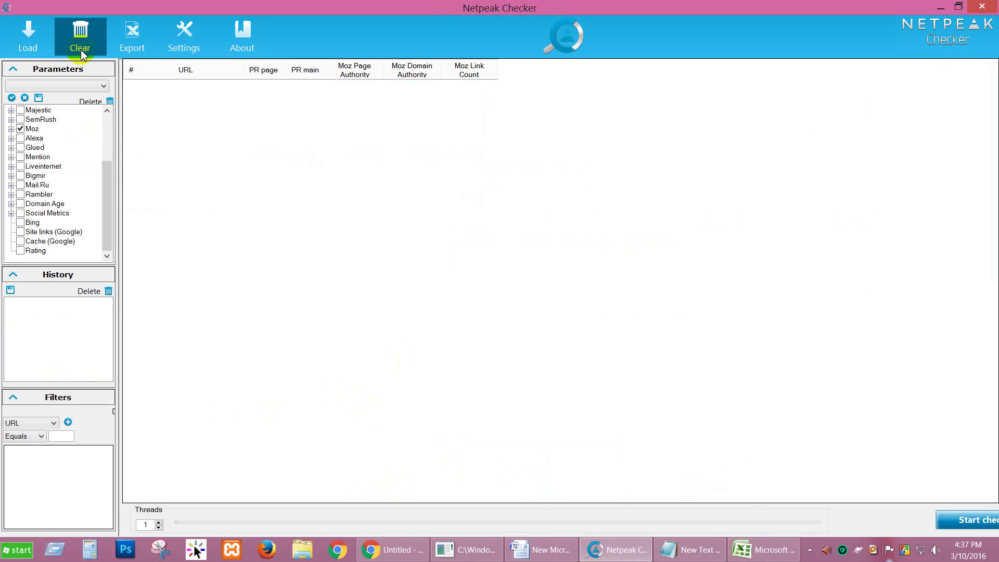
left_click(28, 42)
key("ctrl+v")
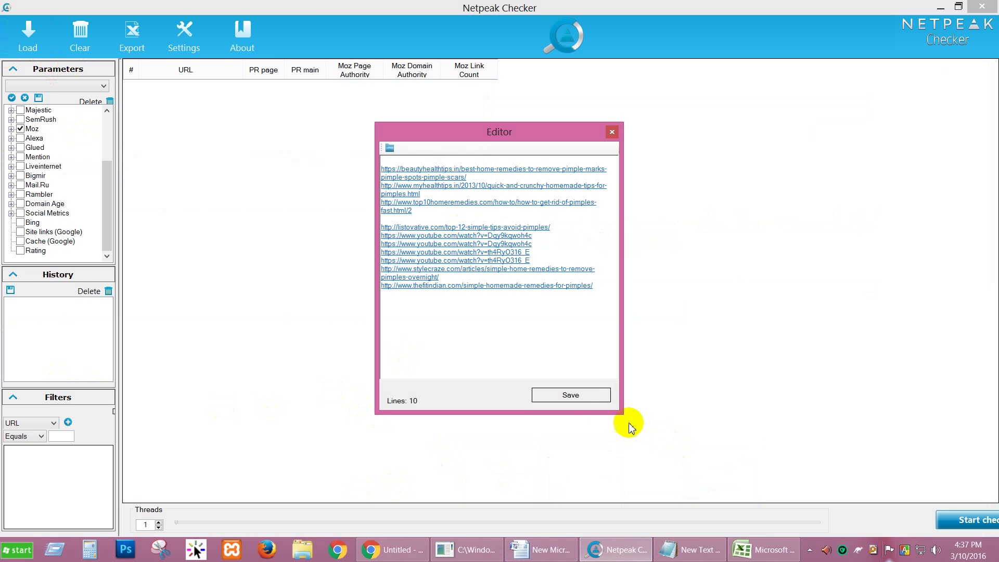
left_click(577, 394)
left_click(952, 519)
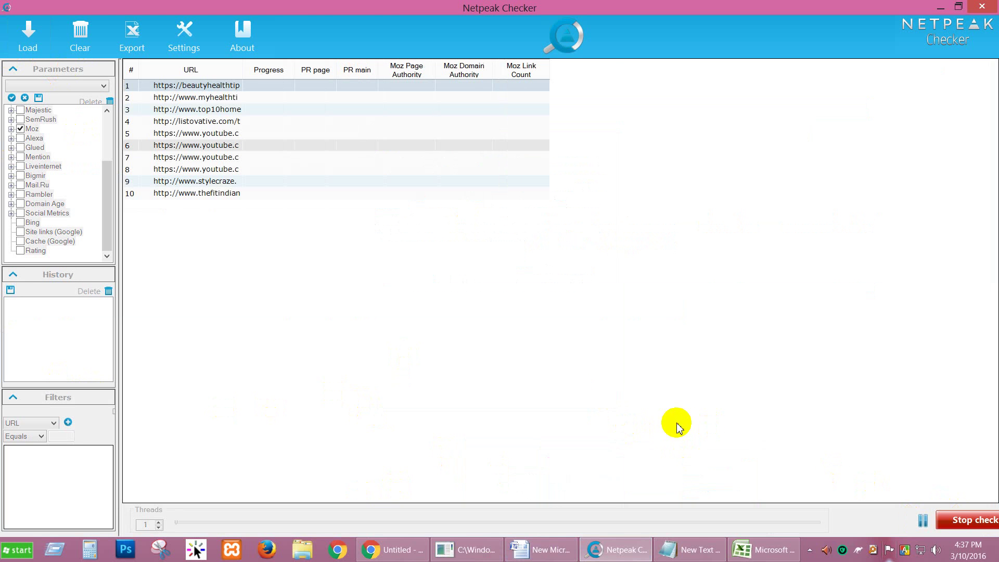
Return to Chrome's Google results tab and close the Untitled link-list tab.
mouse_move(466, 550)
left_click(397, 550)
left_click(156, 7)
left_click(297, 6)
scroll(21, 111, "up", 7)
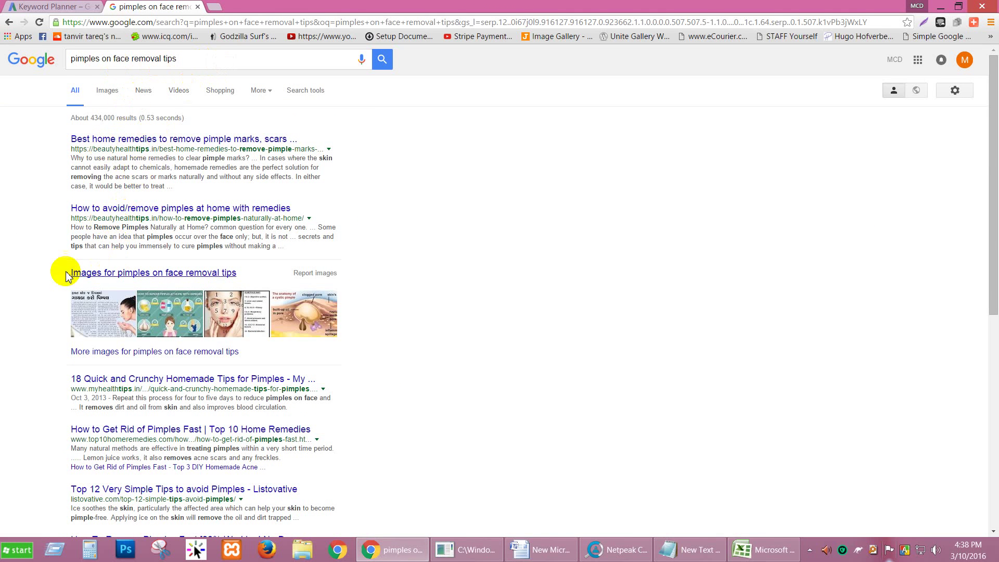
Check Keyword Planner and the root domain criterion in C1, then review the Google results.
scroll(67, 273, "down", 2)
scroll(141, 401, "down", 5)
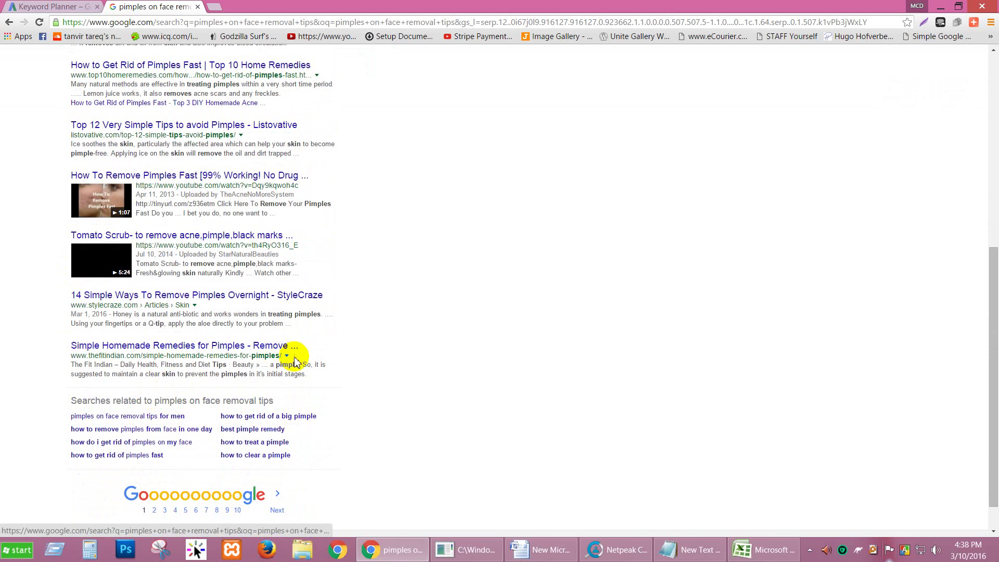
left_click(85, 6)
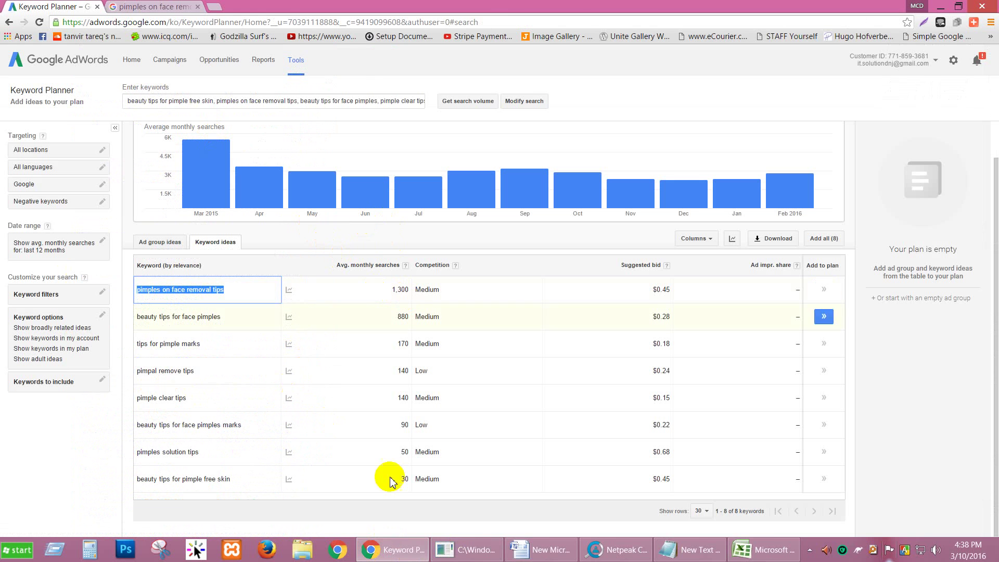
left_click(763, 549)
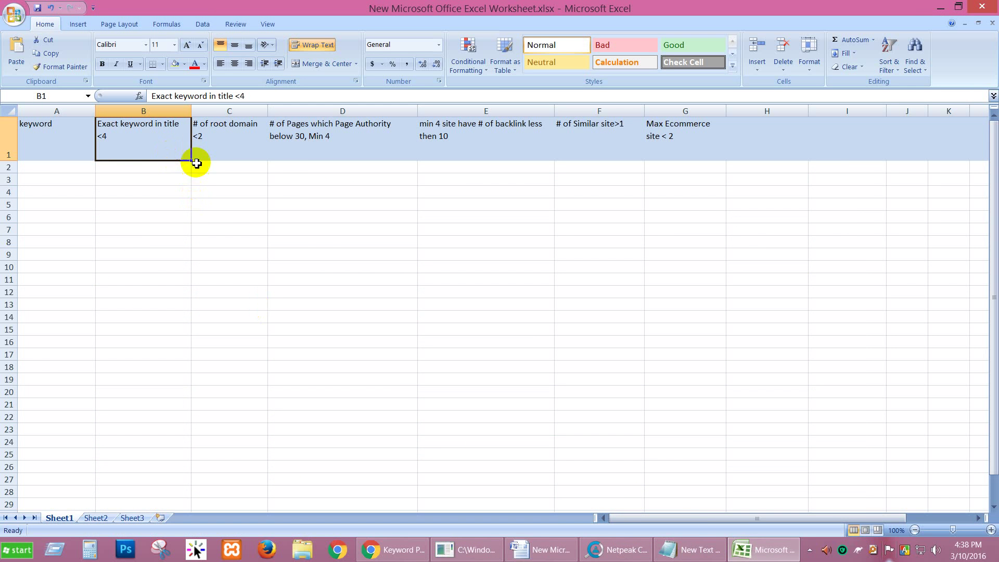
left_click(211, 152)
left_click(391, 549)
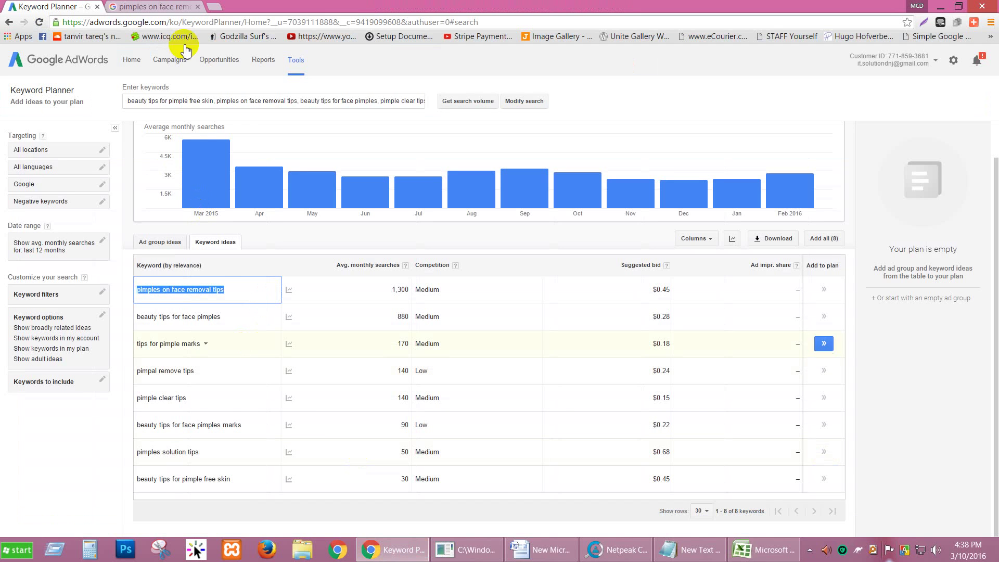
left_click(161, 7)
scroll(114, 240, "up", 7)
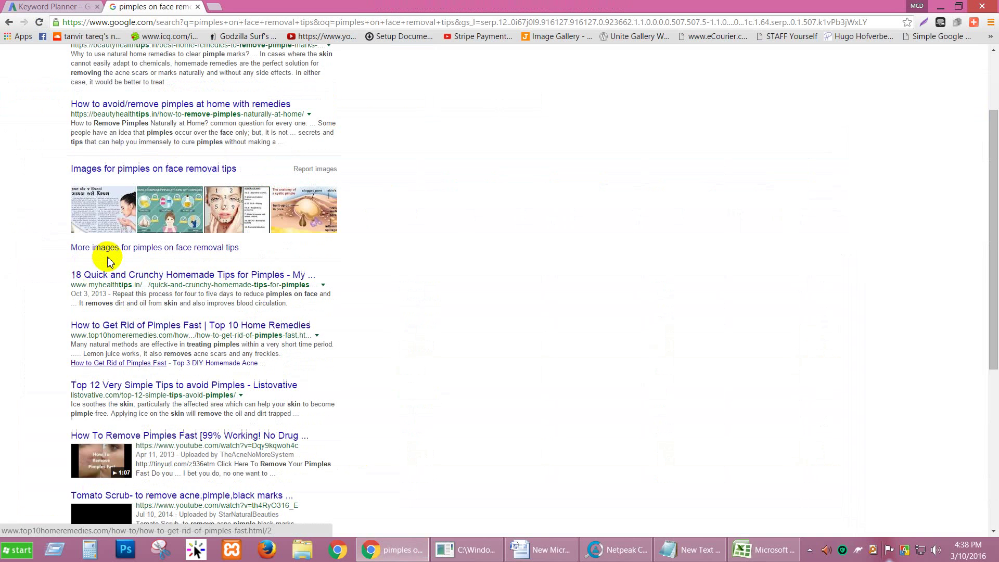
scroll(278, 263, "down", 7)
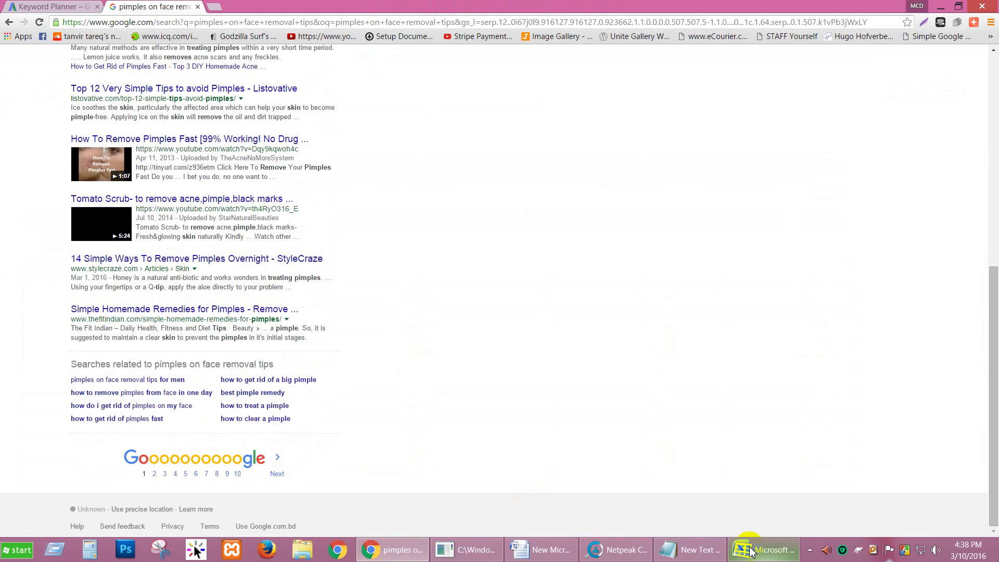
Read the Page Authority, backlink and similar sites criteria in Excel cells D1–F1.
left_click(751, 550)
left_click(324, 147)
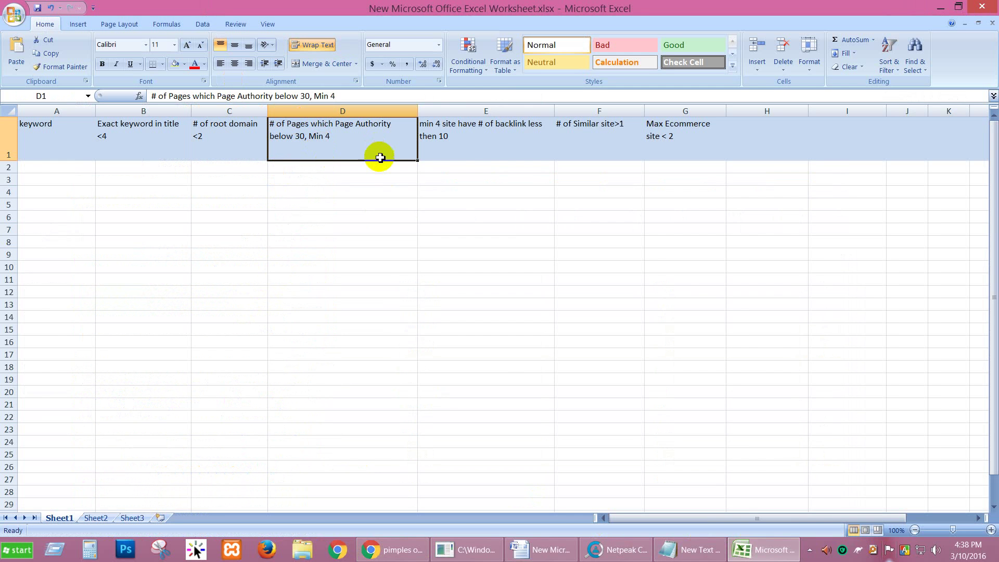
left_click(458, 137)
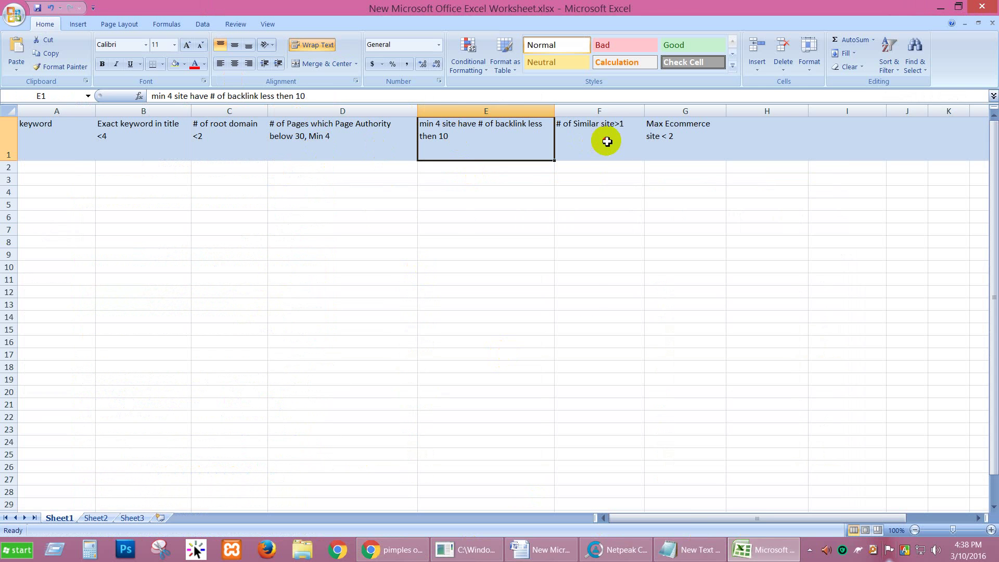
left_click(607, 142)
left_click(392, 551)
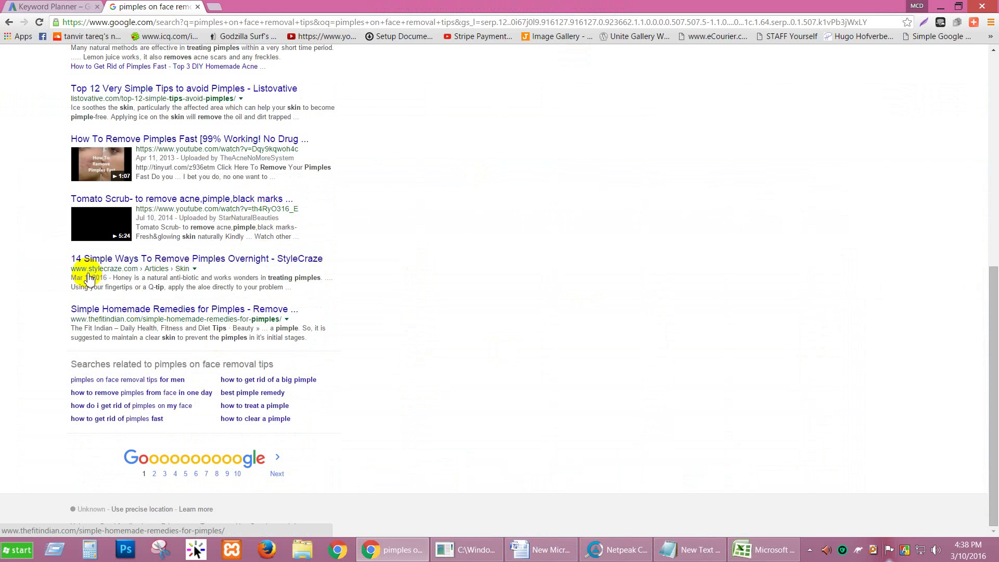
scroll(89, 279, "up", 6)
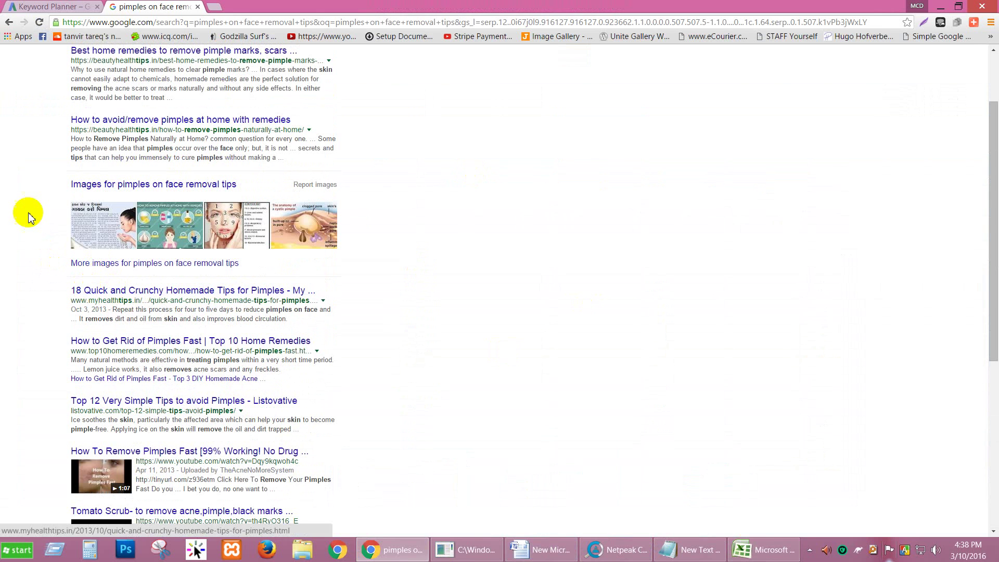
scroll(57, 198, "up", 2)
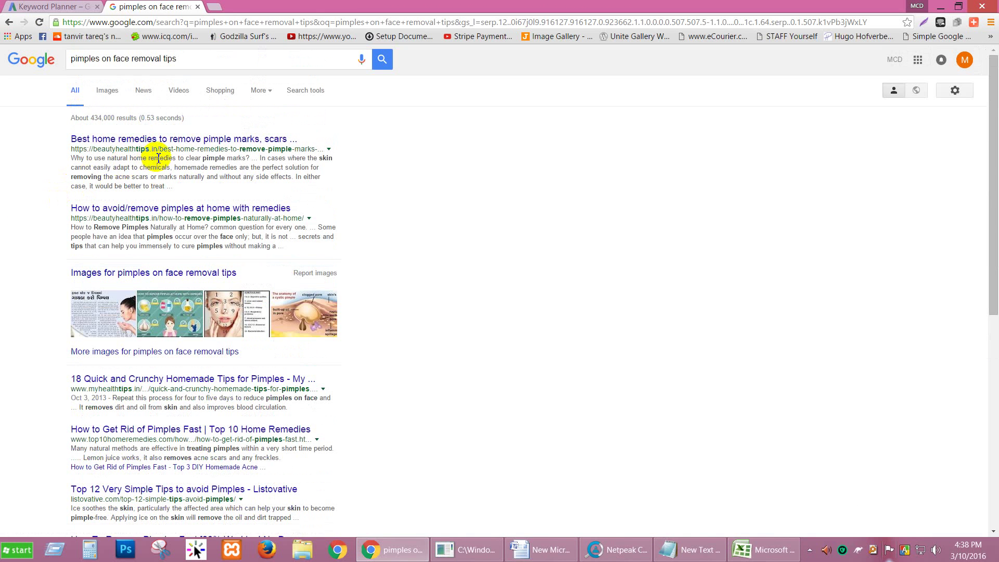
Open the Best home remedies and 'How to Get Rid of Pimples Fast' results in new tabs.
right_click(164, 146)
left_click(270, 152)
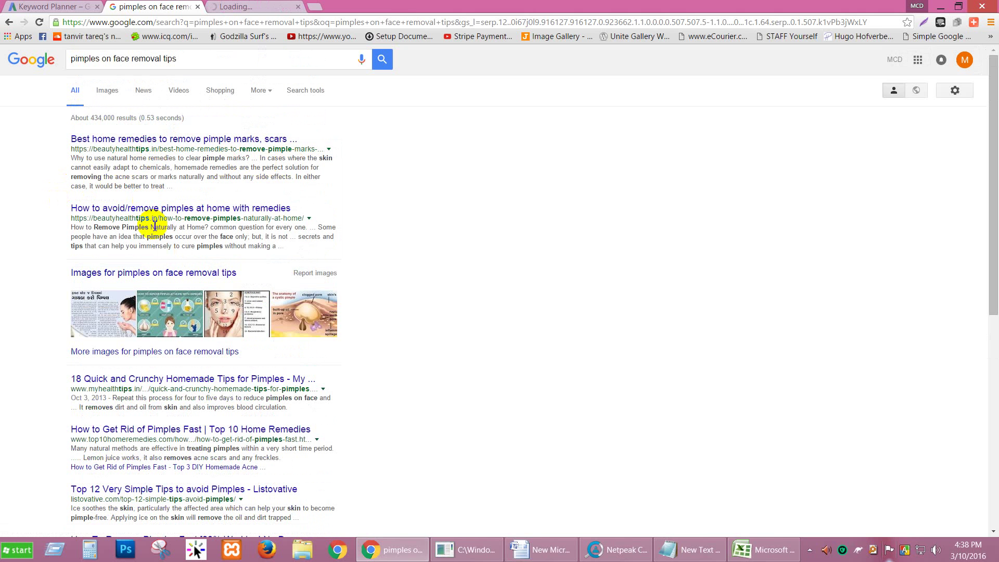
scroll(2, 248, "down", 2)
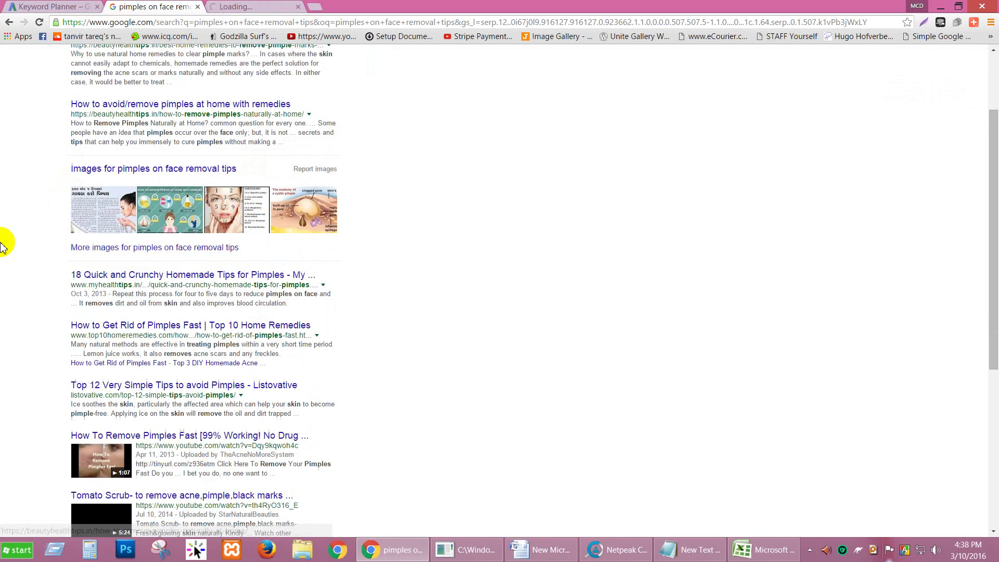
scroll(3, 247, "down", 1)
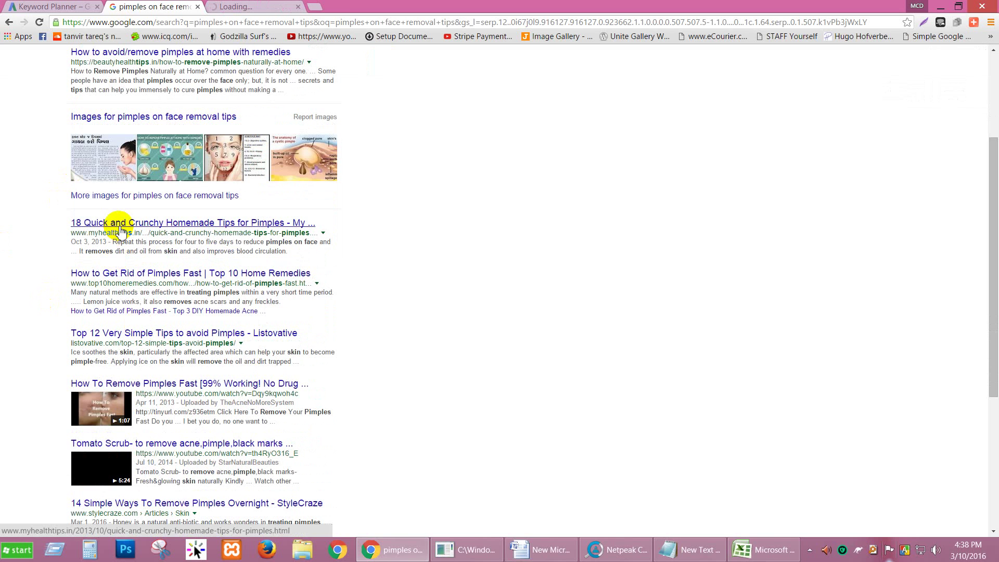
right_click(150, 274)
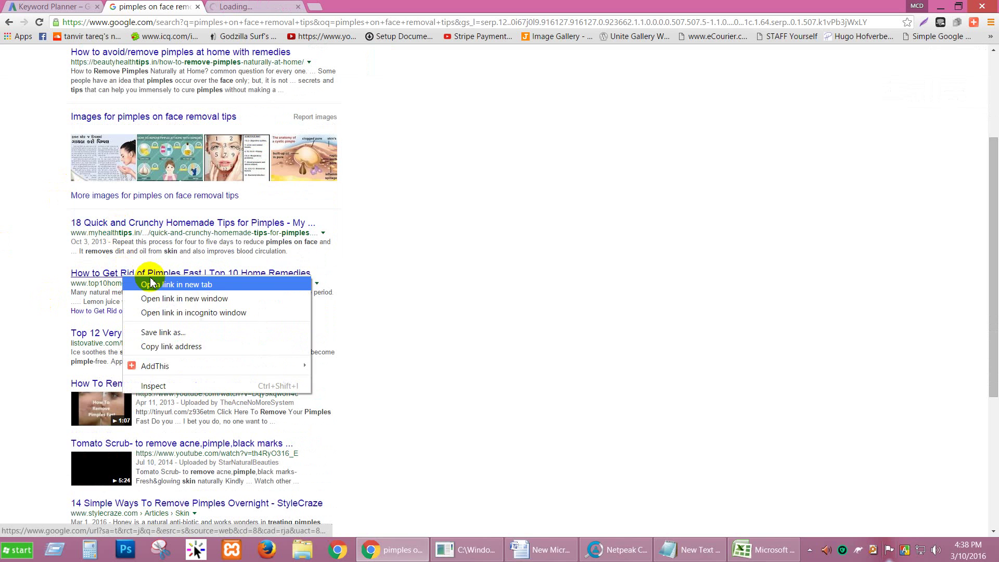
left_click(150, 282)
scroll(27, 279, "down", 1)
scroll(127, 357, "down", 2)
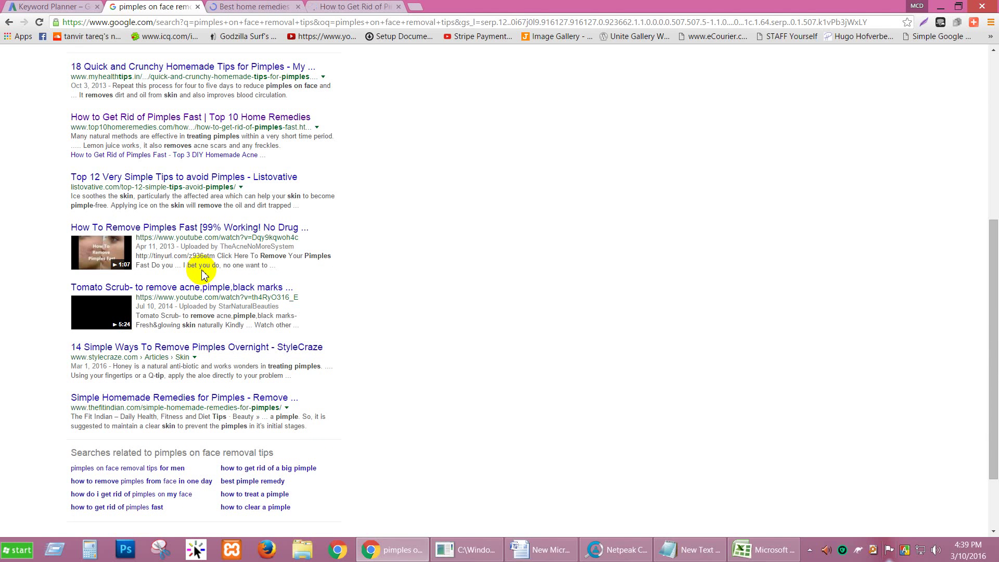
left_click_drag(144, 318, 285, 326)
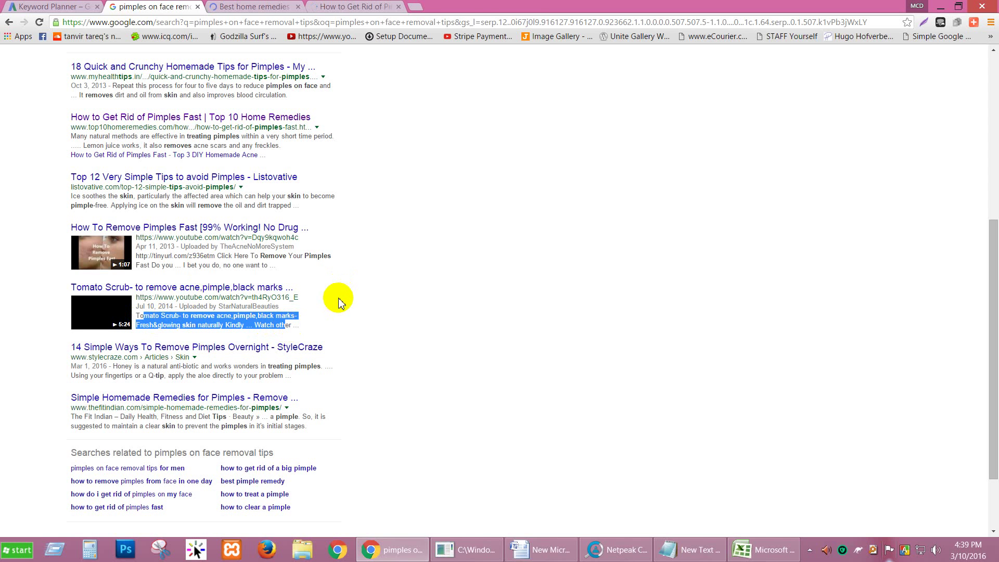
left_click(344, 6)
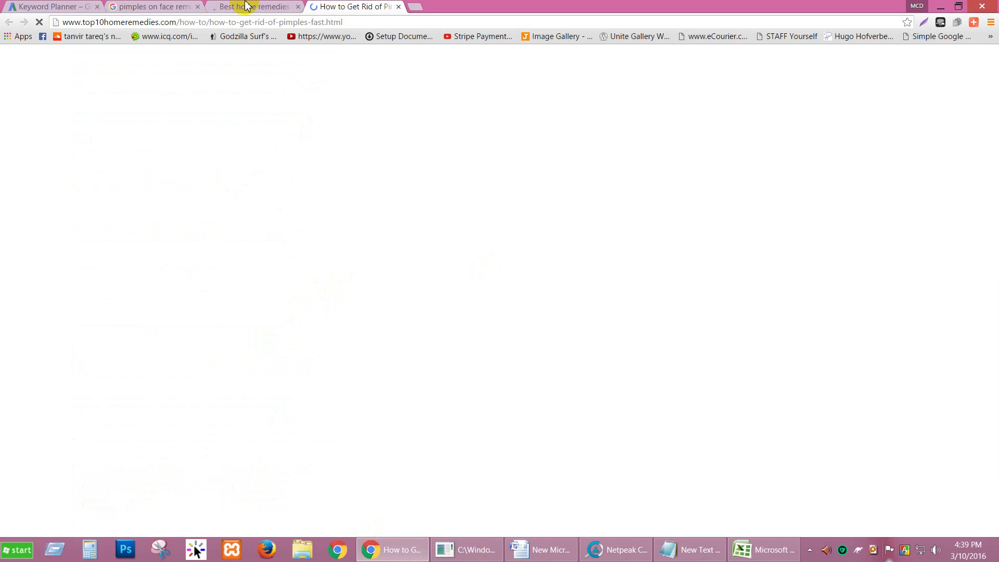
Review Netpeak Checker's Moz scores for the ten URLs, then bring up the Excel criteria sheet.
left_click(618, 549)
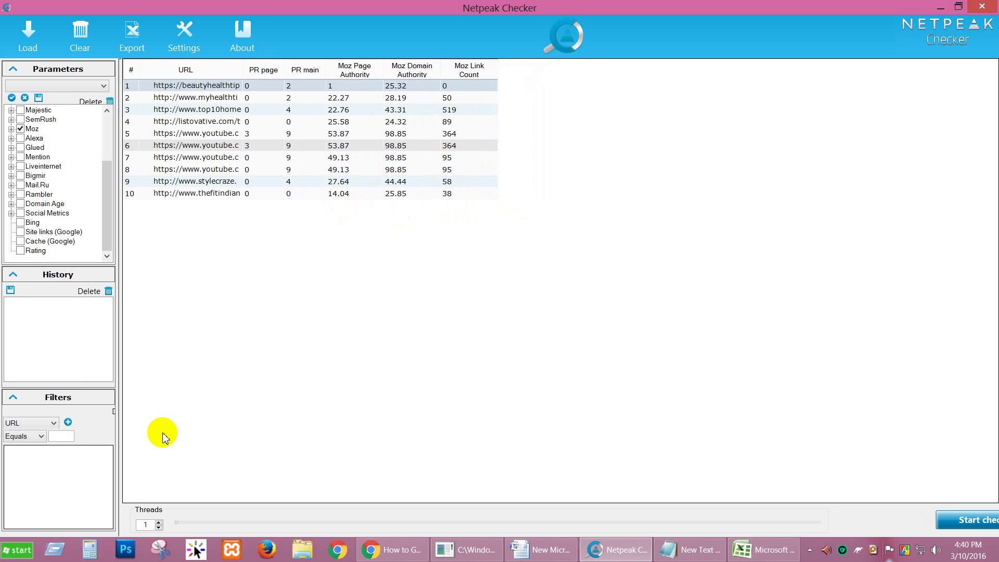
left_click(395, 554)
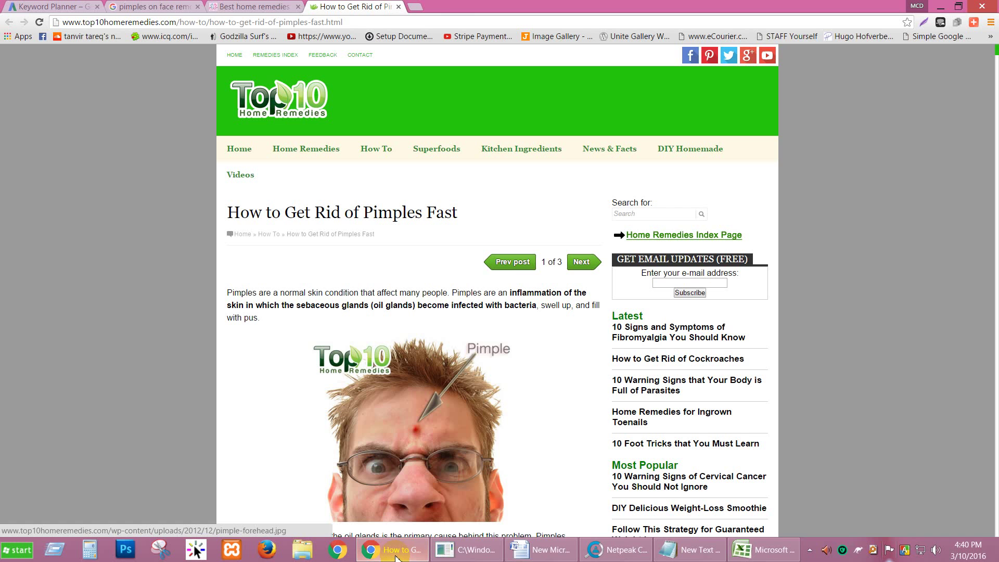
left_click(253, 6)
left_click(760, 552)
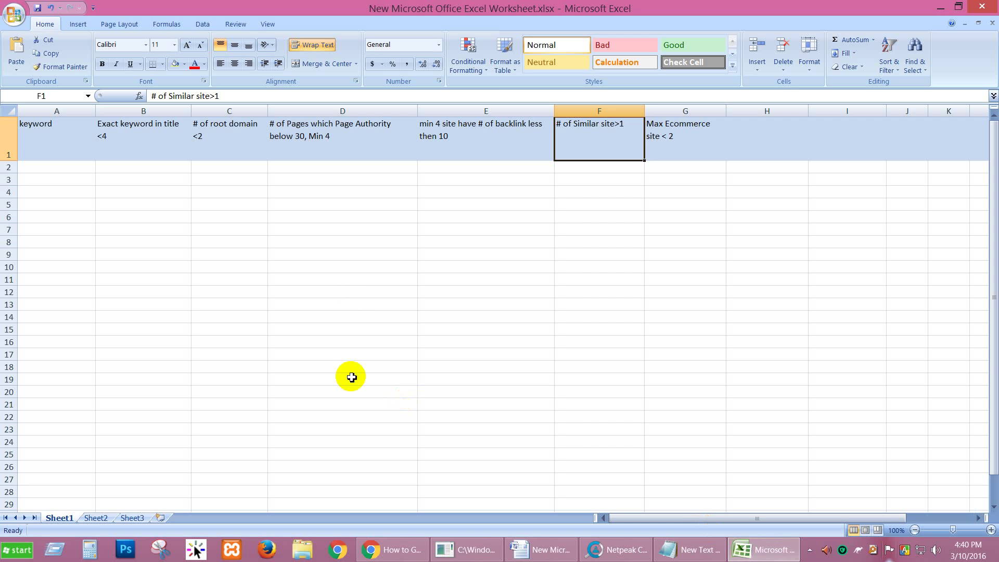
Read the ecommerce criterion in G1, then revisit the Google results and Best home remedies tabs.
left_click(675, 135)
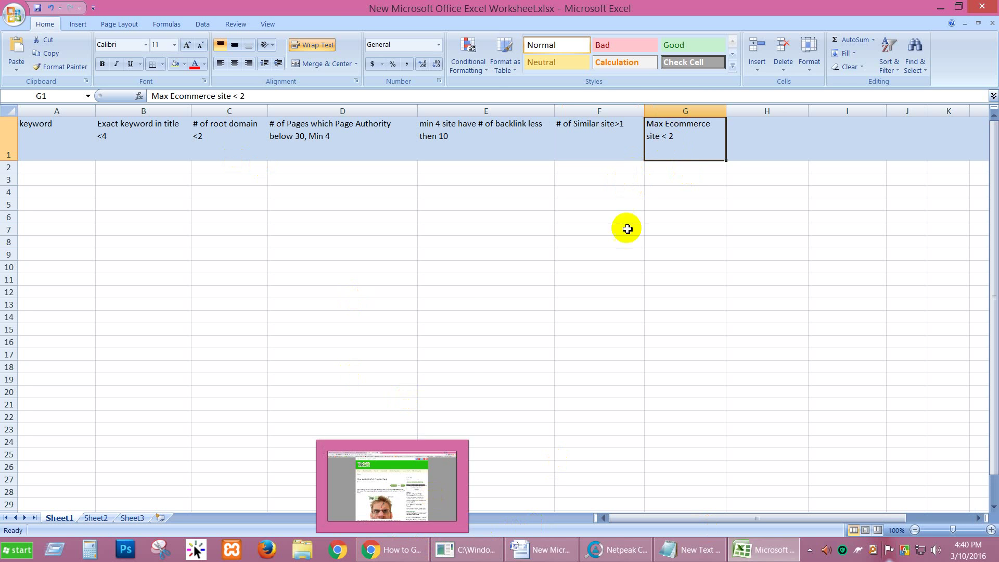
left_click(676, 169)
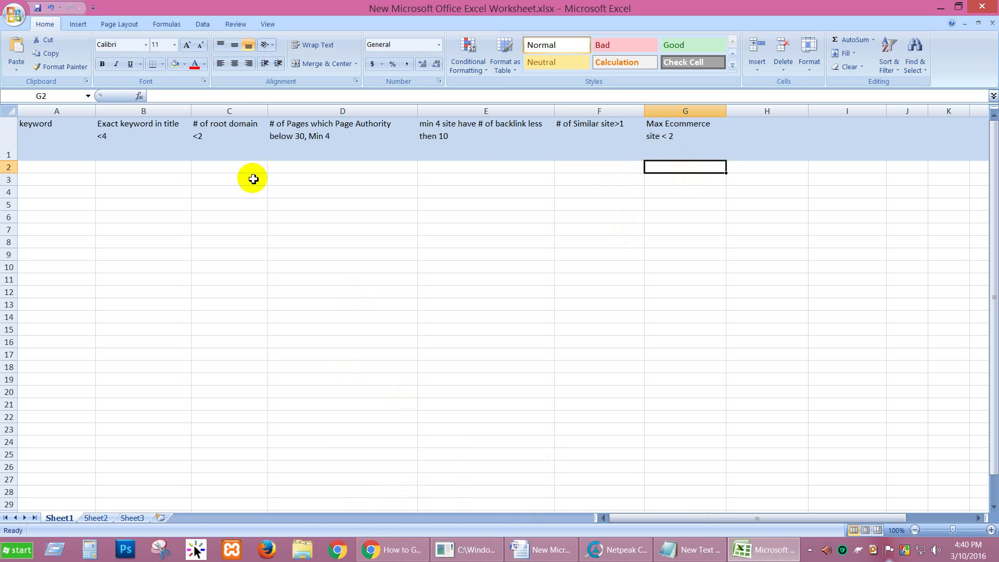
left_click(391, 549)
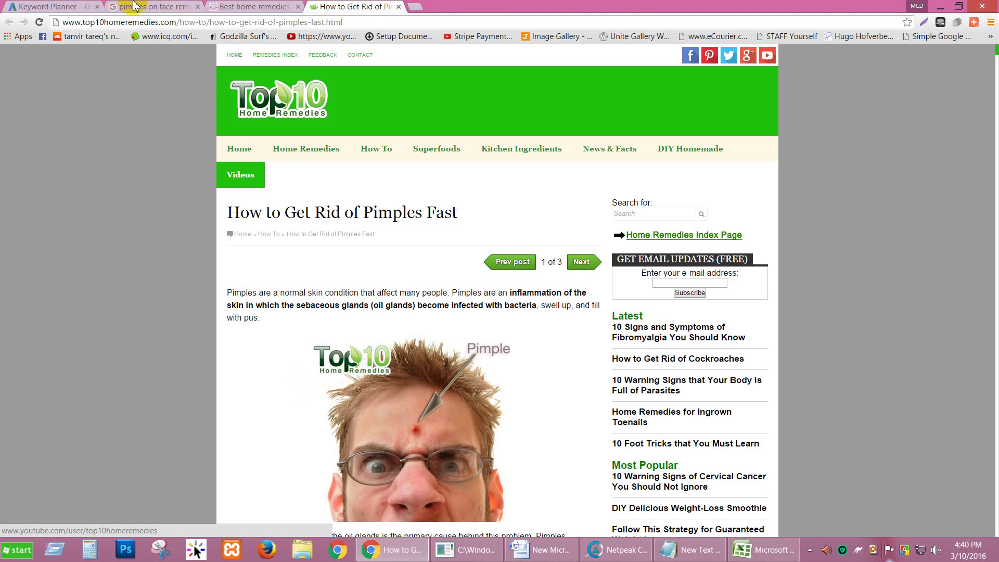
left_click(151, 6)
scroll(208, 146, "up", 5)
scroll(180, 143, "up", 1)
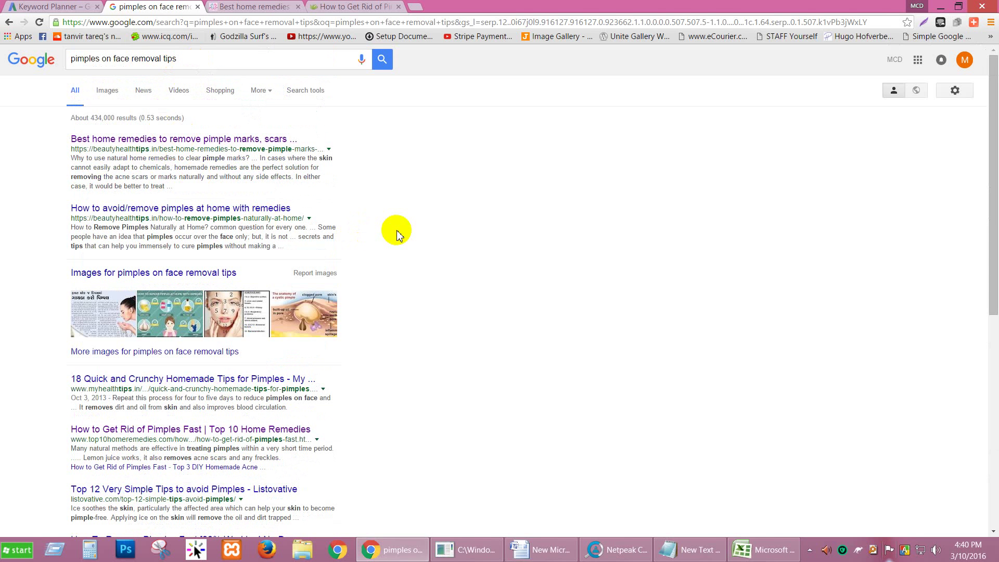
left_click(255, 6)
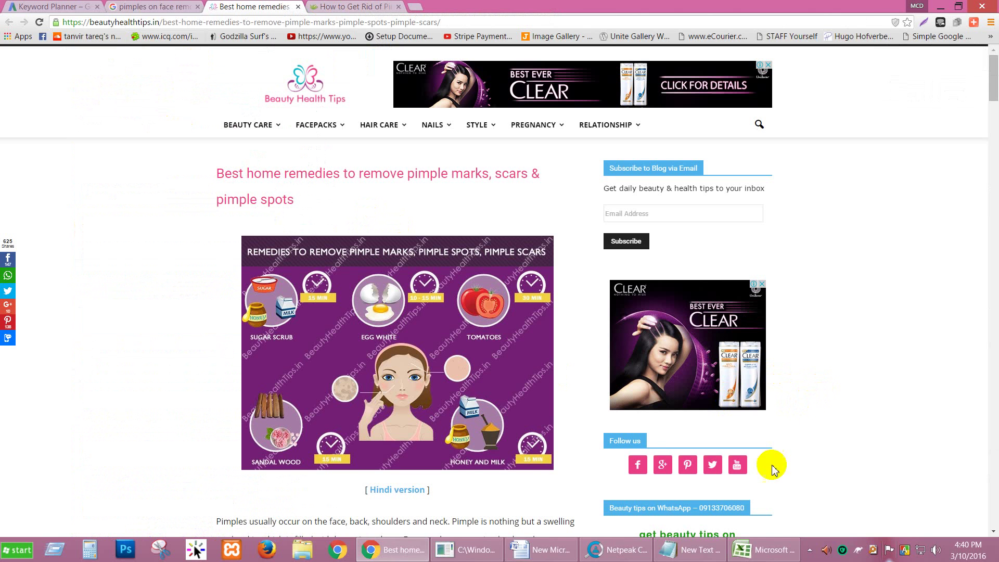
Recheck the criteria worksheet, return to the pimples article, and open a blank Chrome tab.
mouse_move(678, 554)
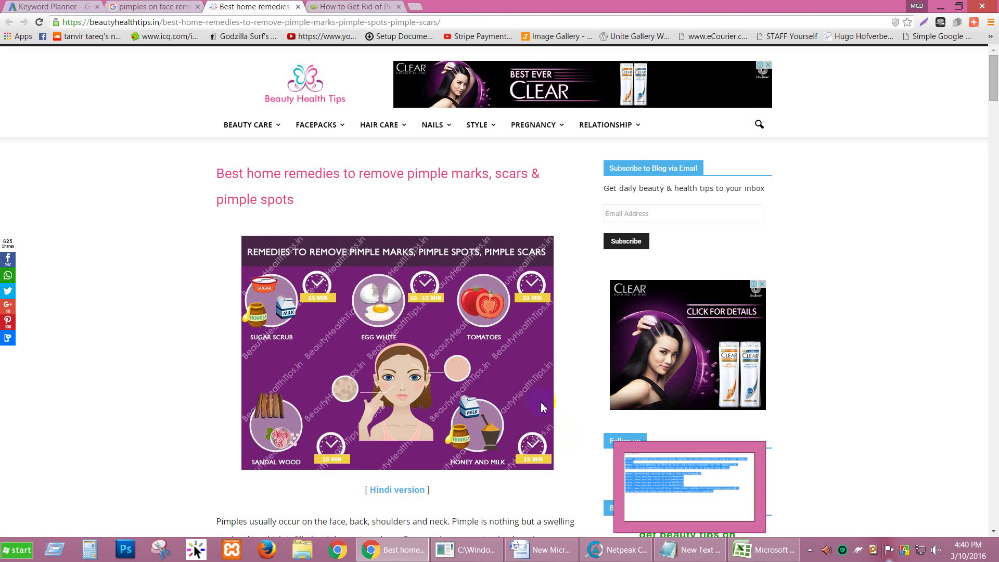
left_click(763, 549)
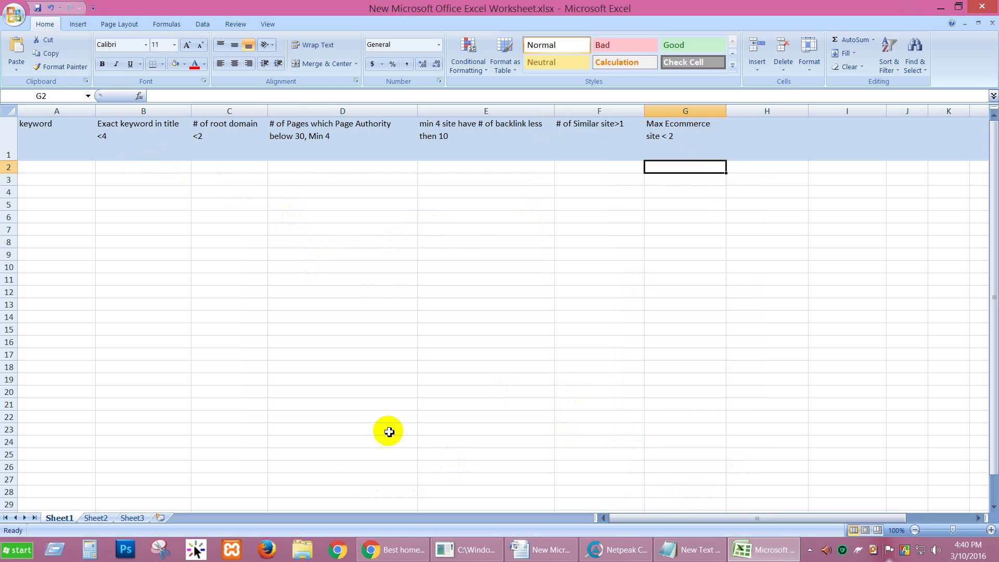
left_click(392, 549)
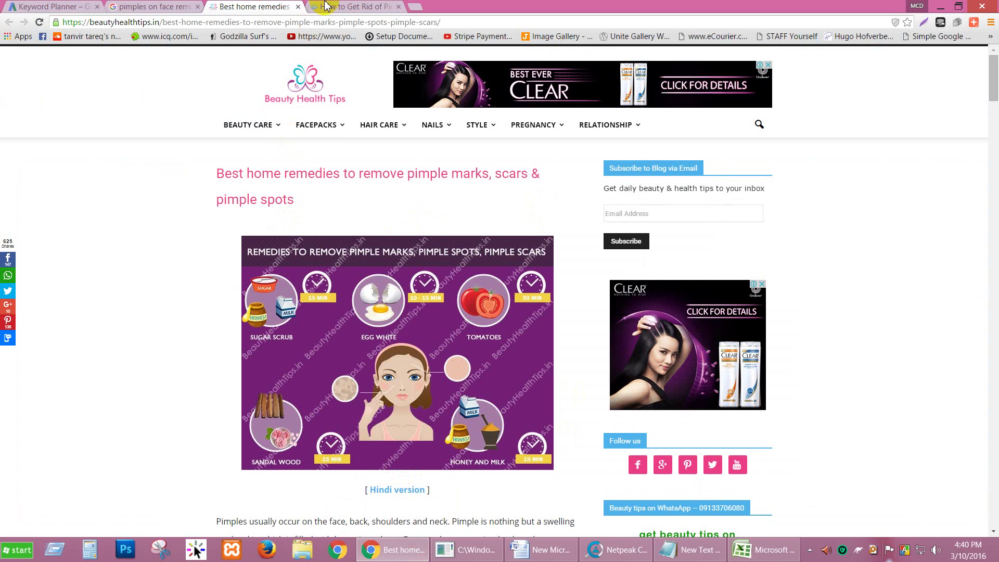
left_click(392, 9)
left_click(425, 8)
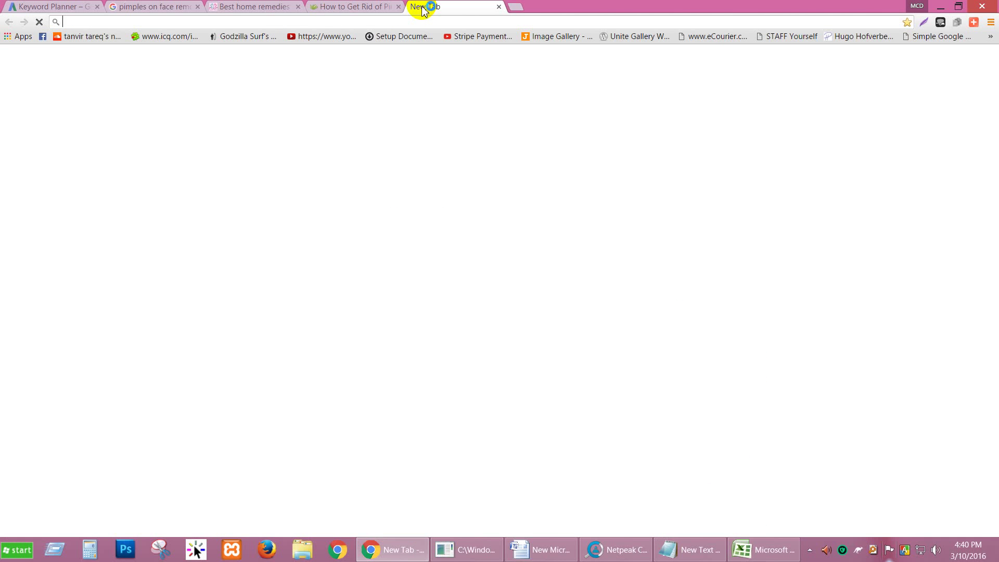
Search for Keyword Revealer, reach keywordrevealer.com and go to its Login page.
type("ke")
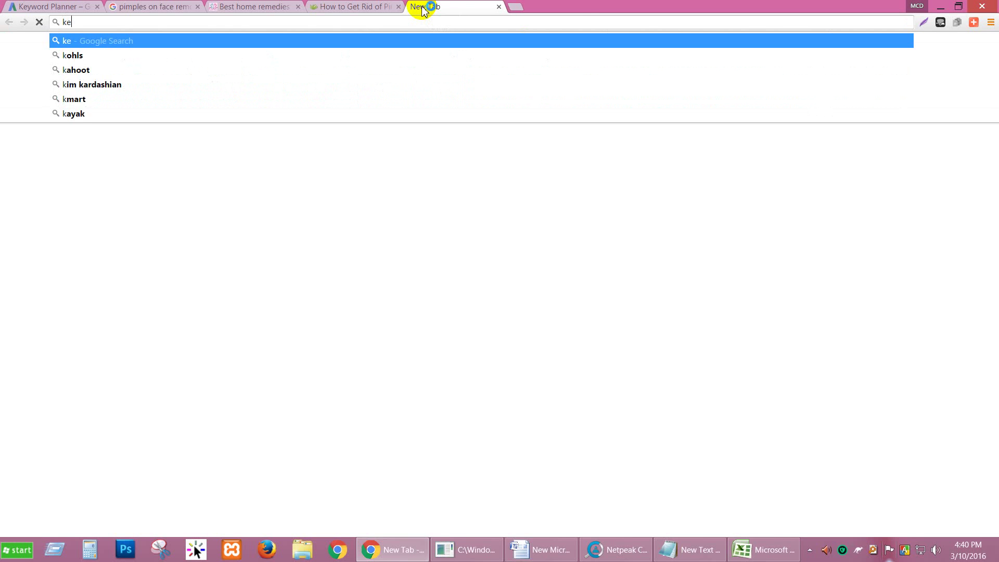
type("ywordrevele")
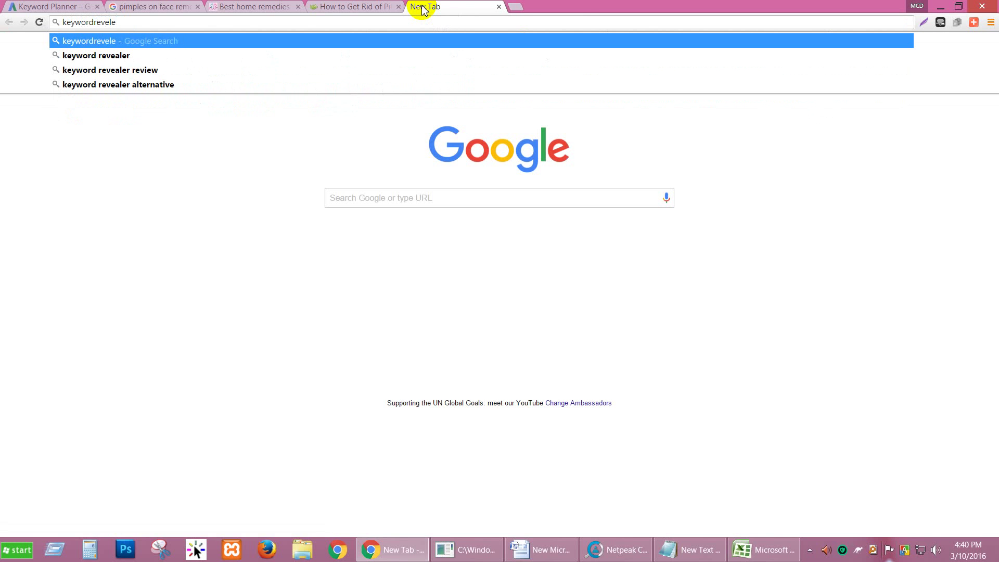
key("Down")
key("Down")
key("Return")
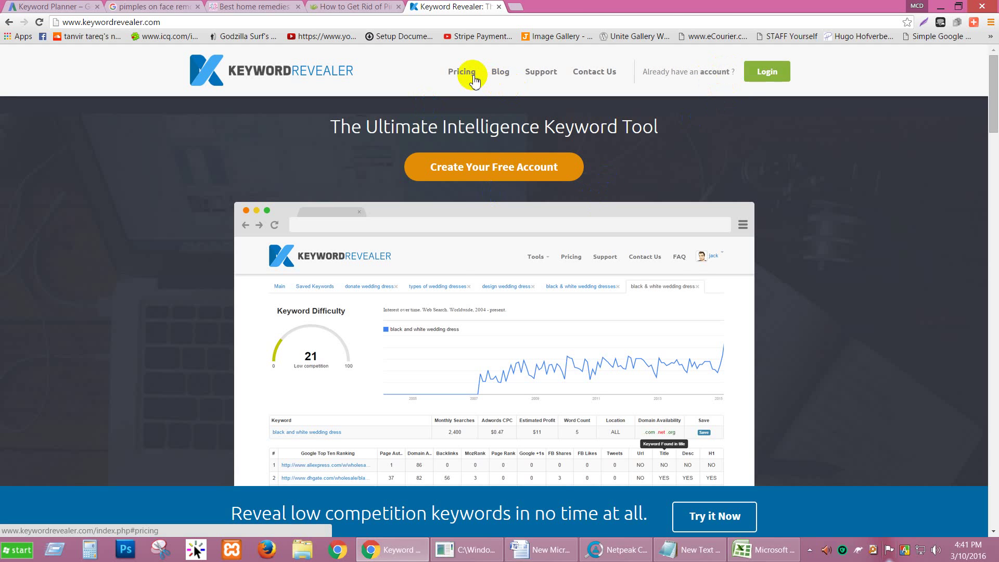
left_click(767, 73)
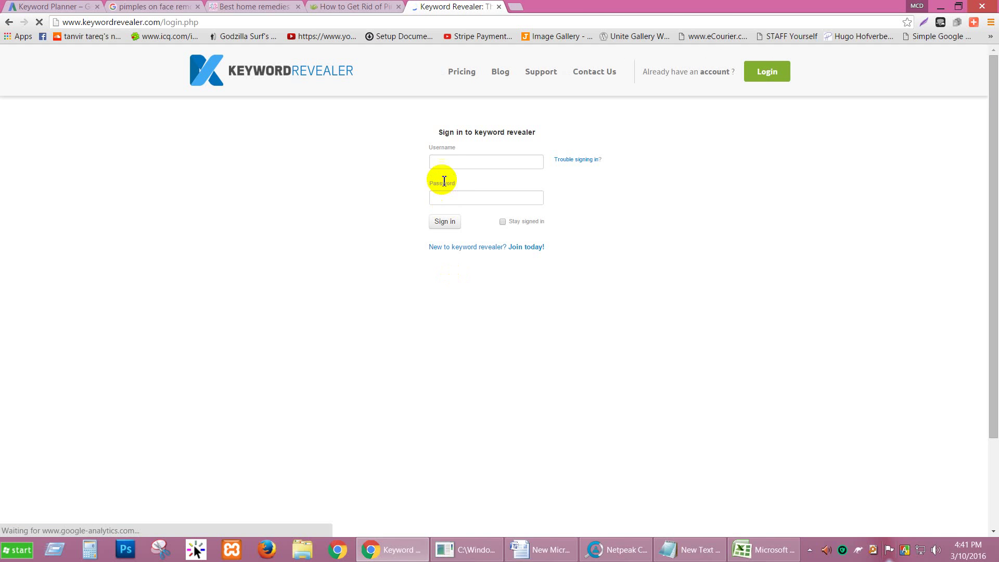
Try signing in to Keyword Revealer with the account username and password, then open another blank tab.
left_click(450, 164)
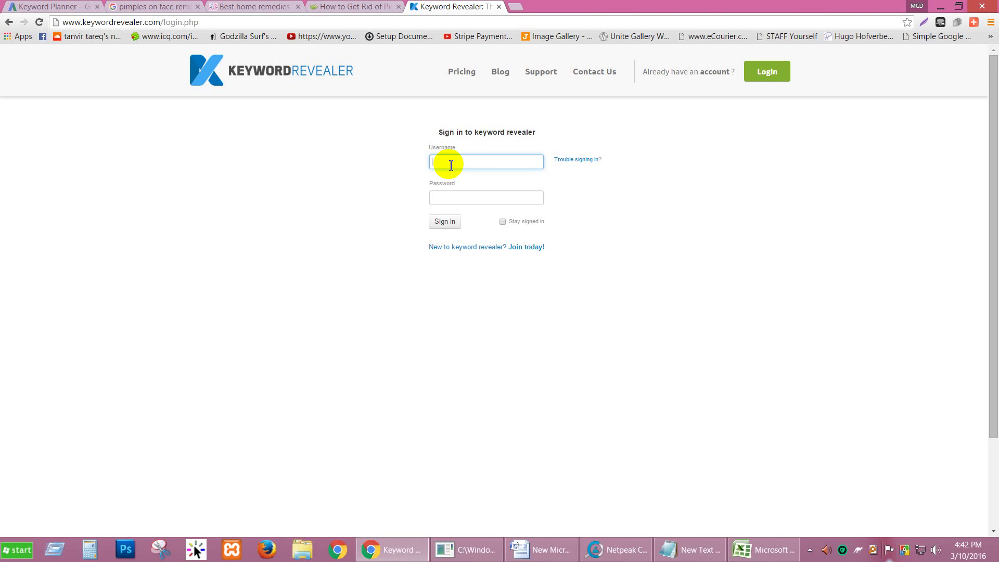
type("solutiondnj")
left_click(475, 204)
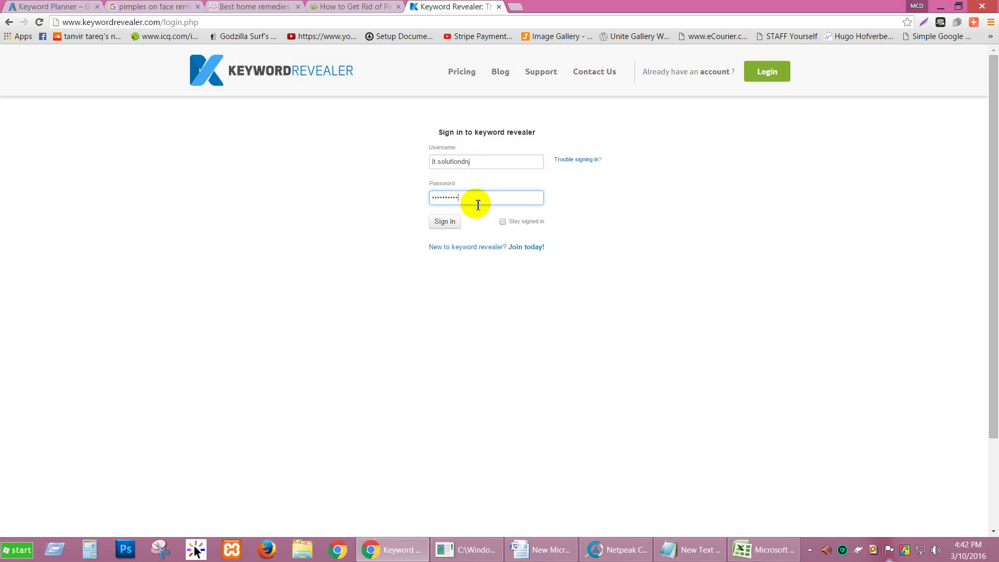
left_click(453, 223)
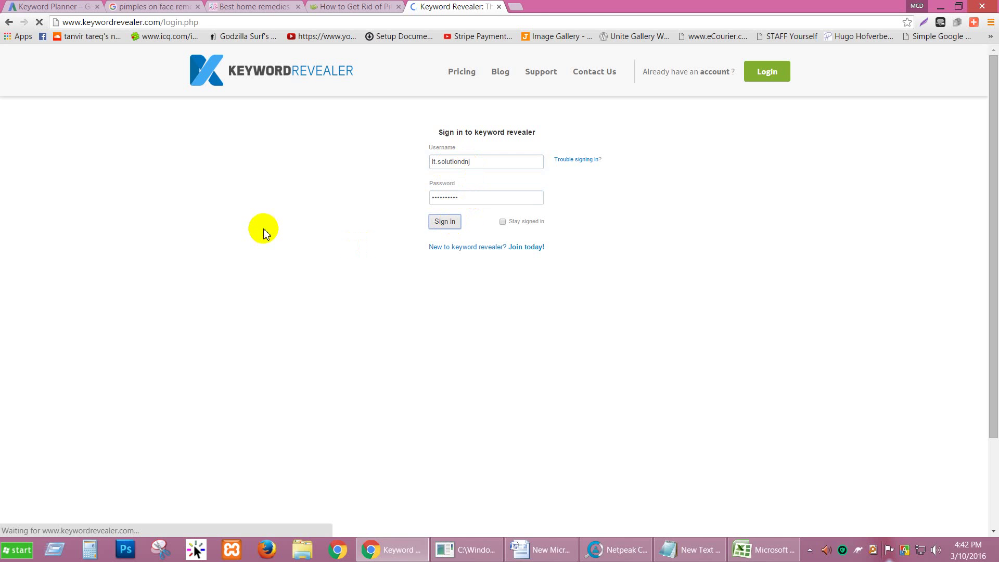
left_click(78, 6)
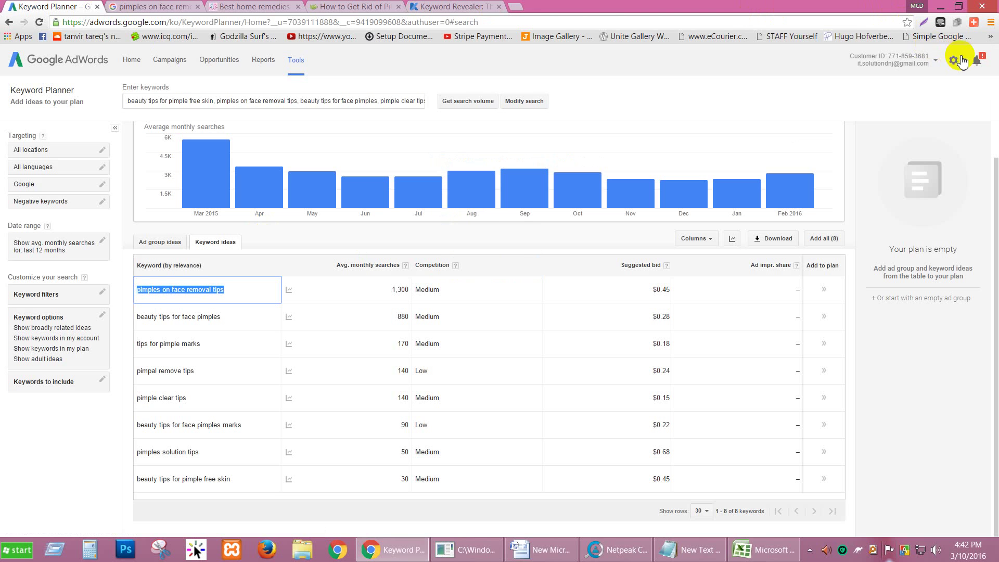
left_click(516, 7)
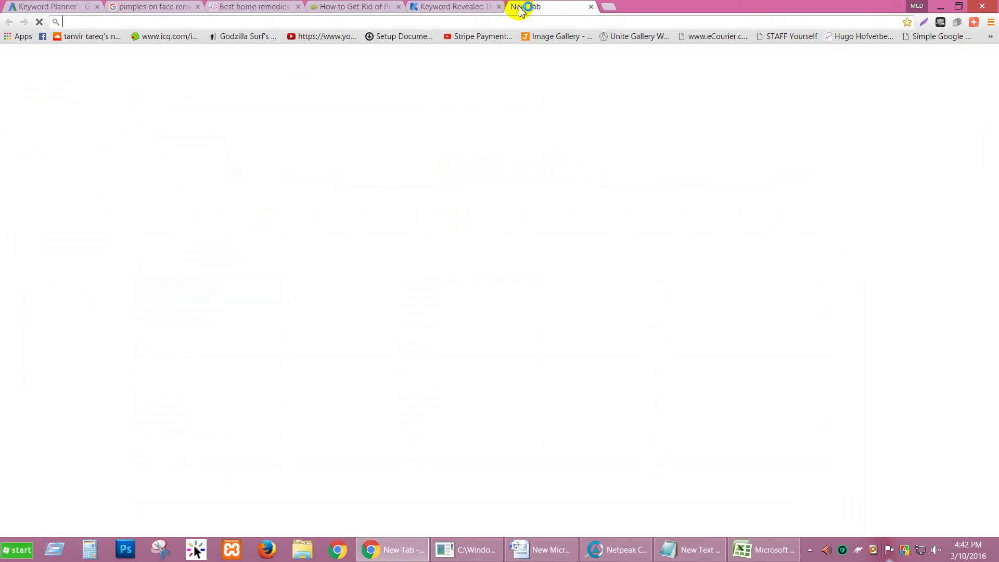
Load gmail.com in the new tab.
type("gmail")
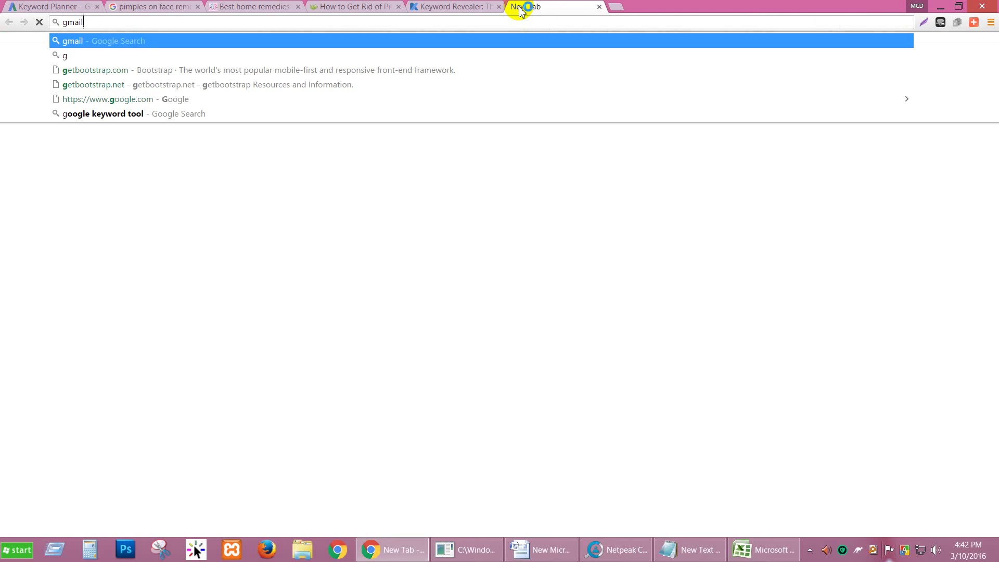
type(".com")
key("Return")
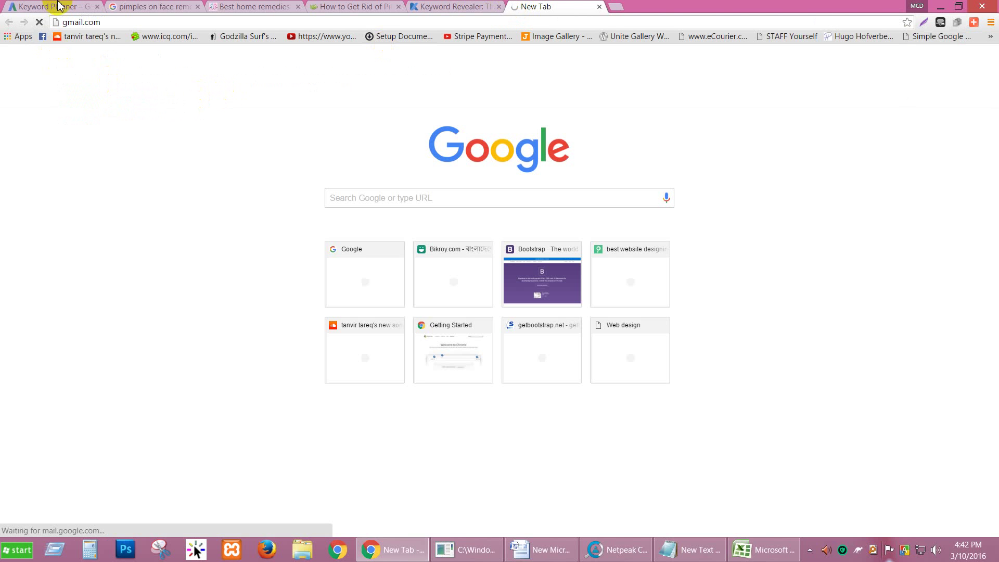
left_click(414, 6)
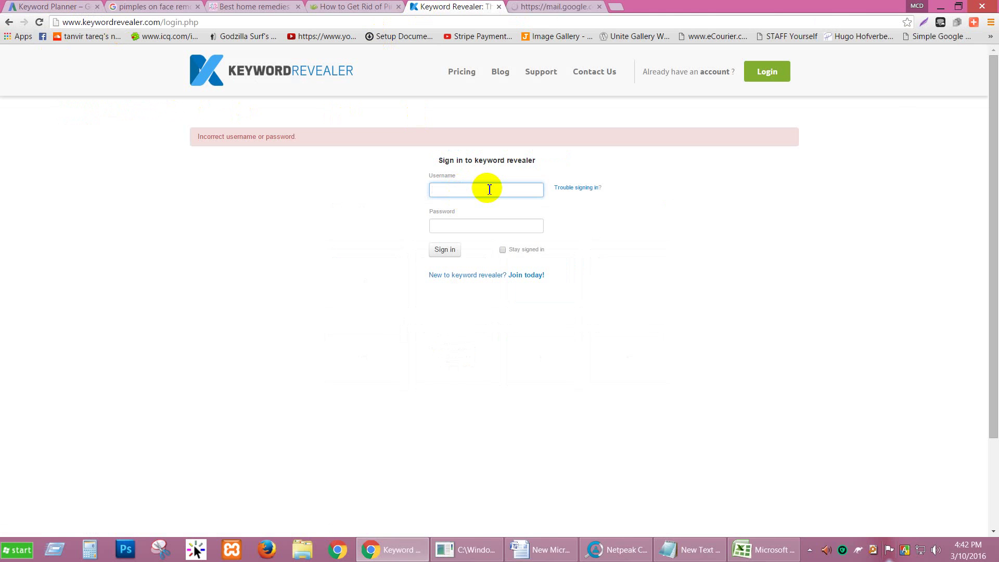
left_click(556, 6)
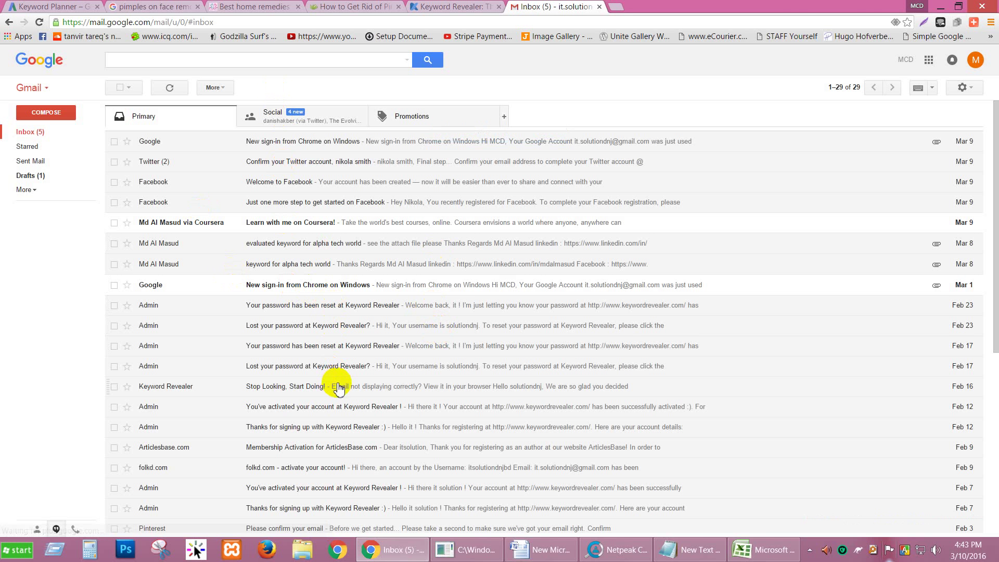
scroll(336, 386, "down", 4)
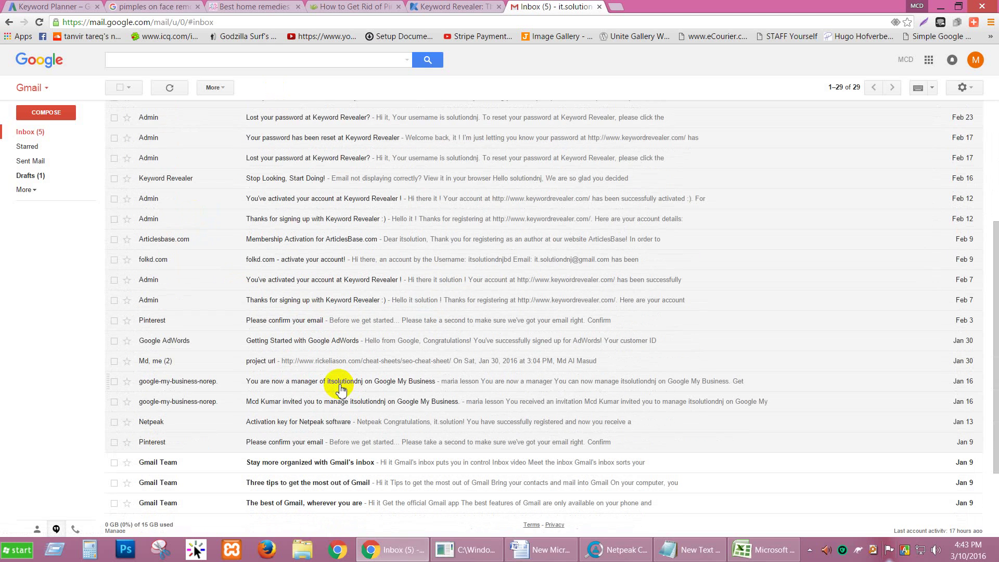
scroll(329, 328, "up", 2)
Search the mailbox for 'keyword revealer' and check the password reset and lost password emails.
left_click(284, 61)
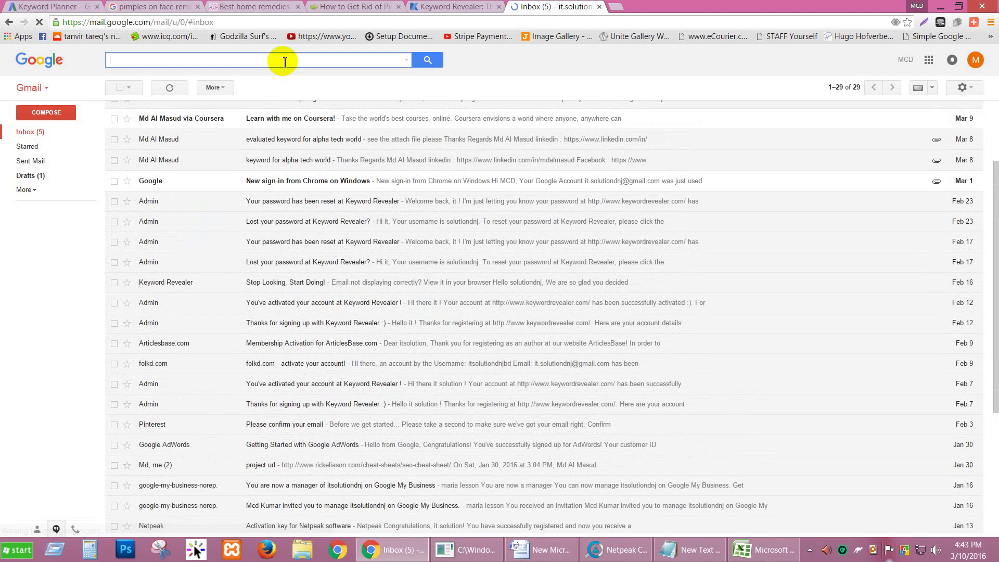
type("keywo")
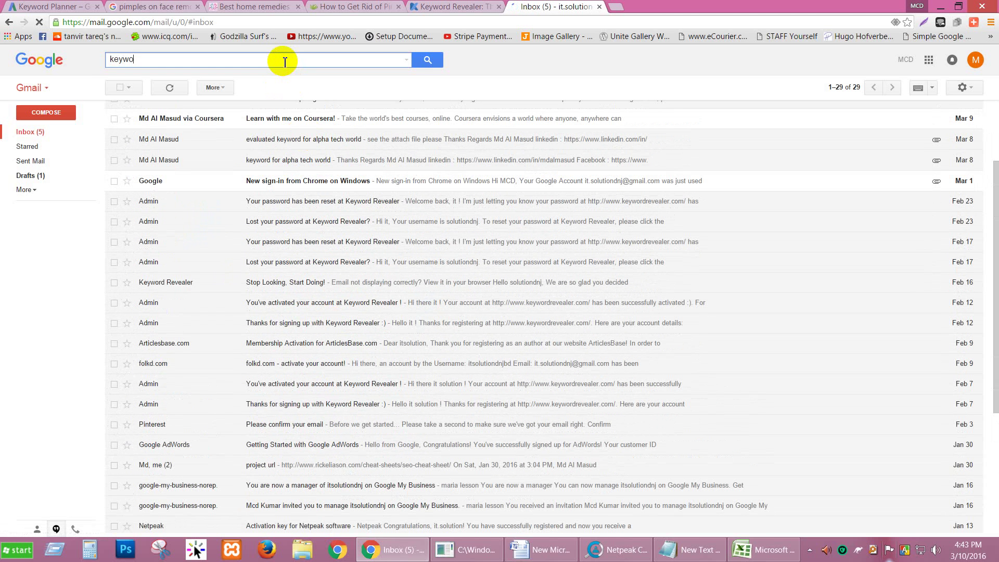
type("rd revel")
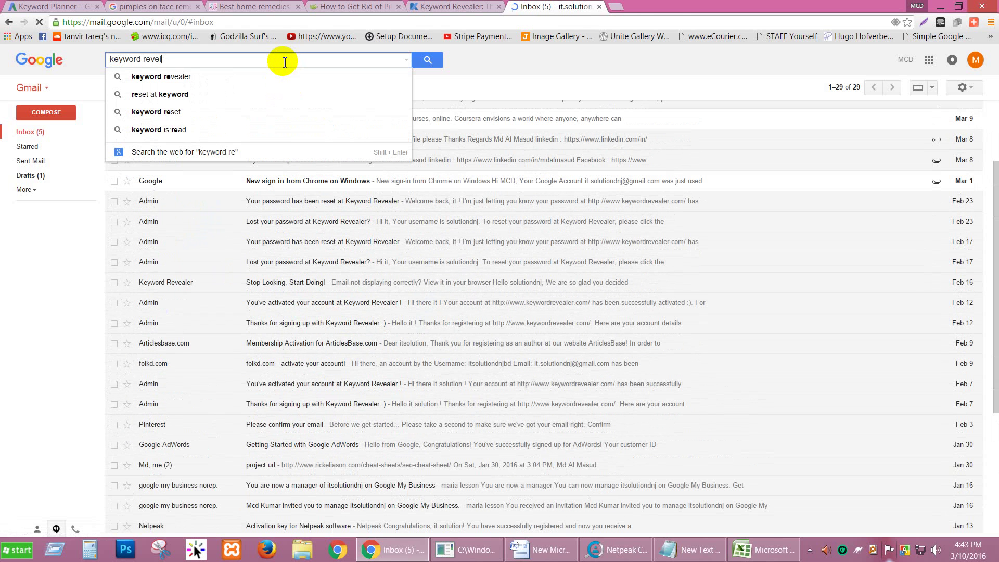
type("er")
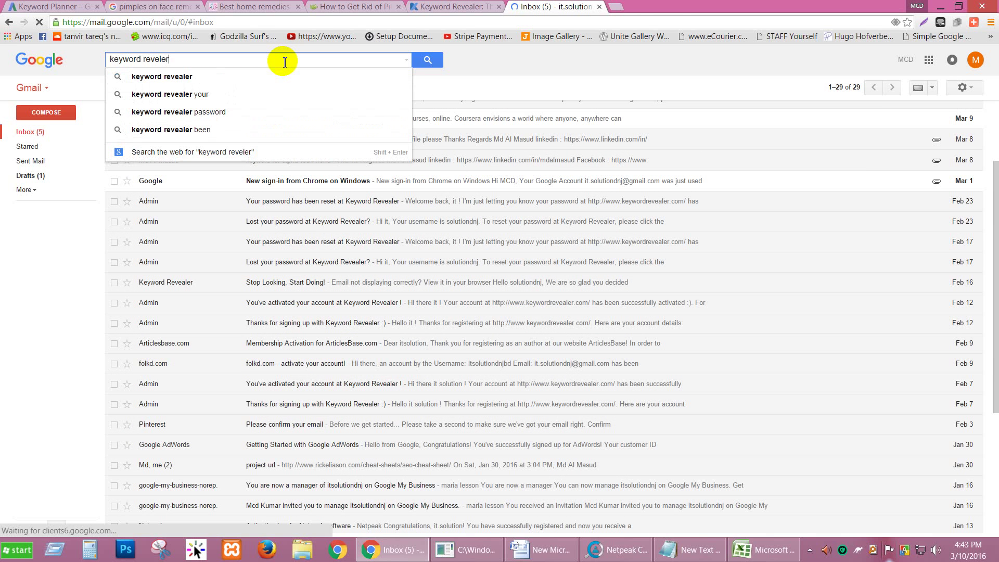
key("Return")
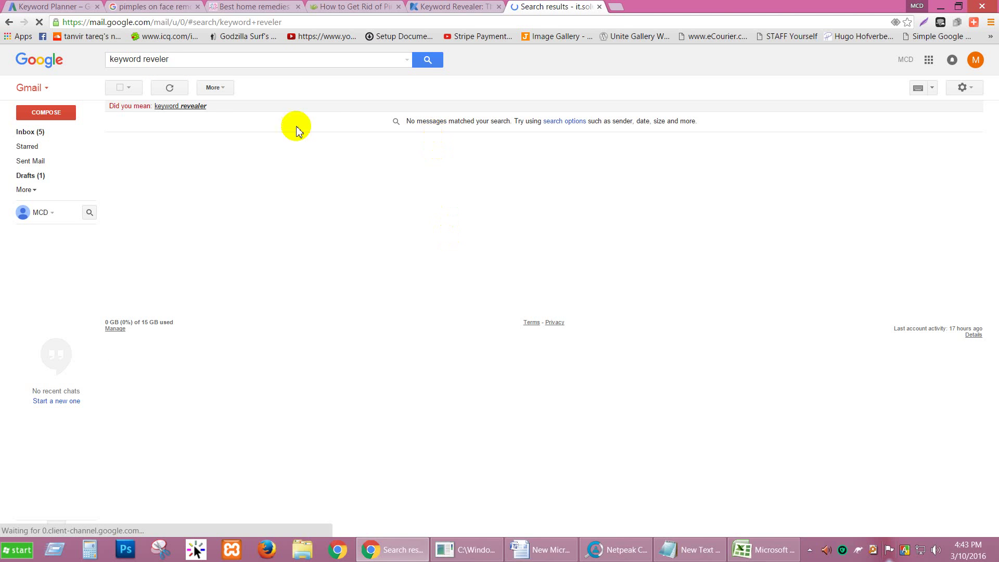
left_click(177, 106)
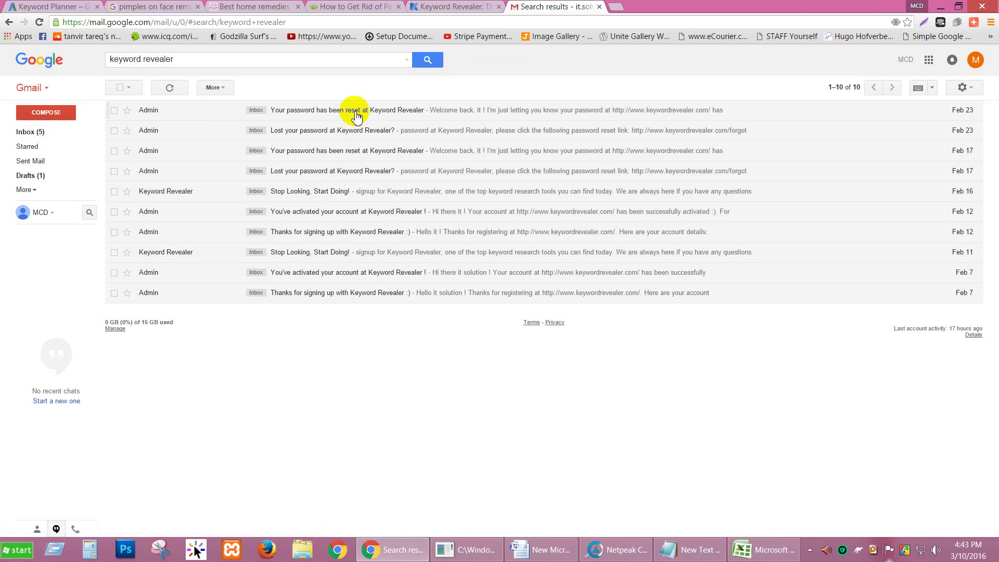
left_click(355, 117)
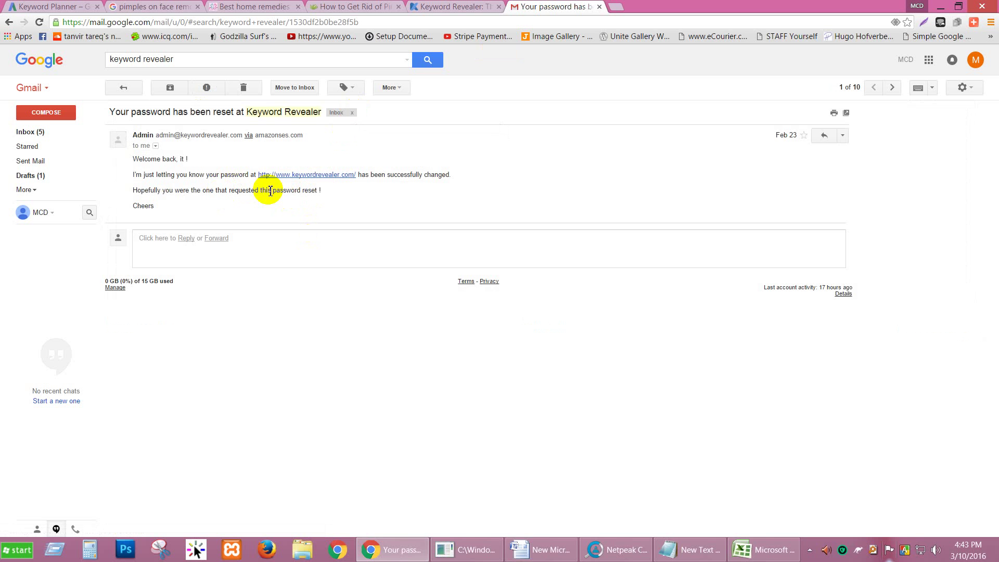
left_click(120, 89)
left_click(288, 130)
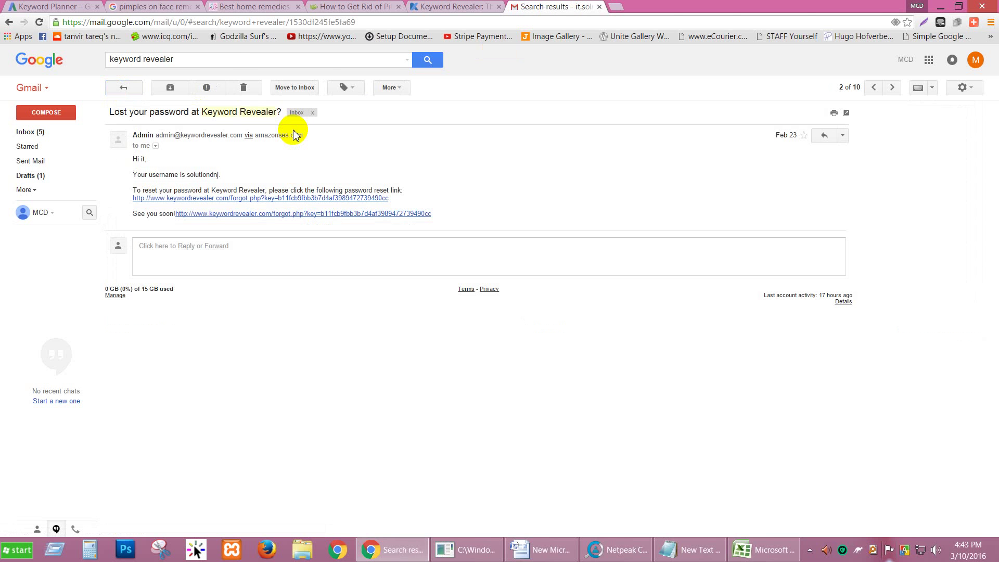
left_click(123, 89)
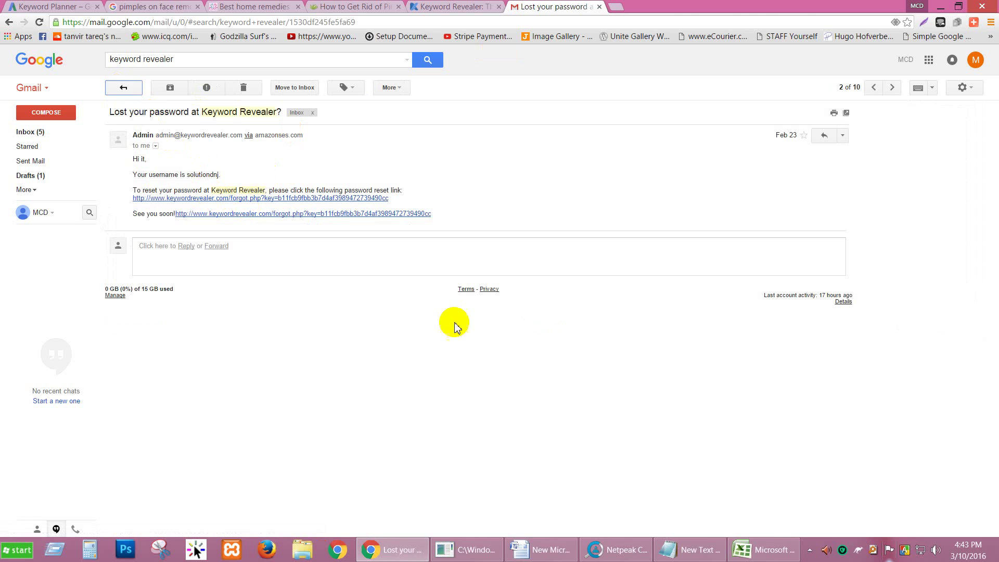
Check the welcome, activation and Feb 17 emails, then follow the Feb 23 password reset link.
left_click(333, 193)
scroll(361, 234, "down", 4)
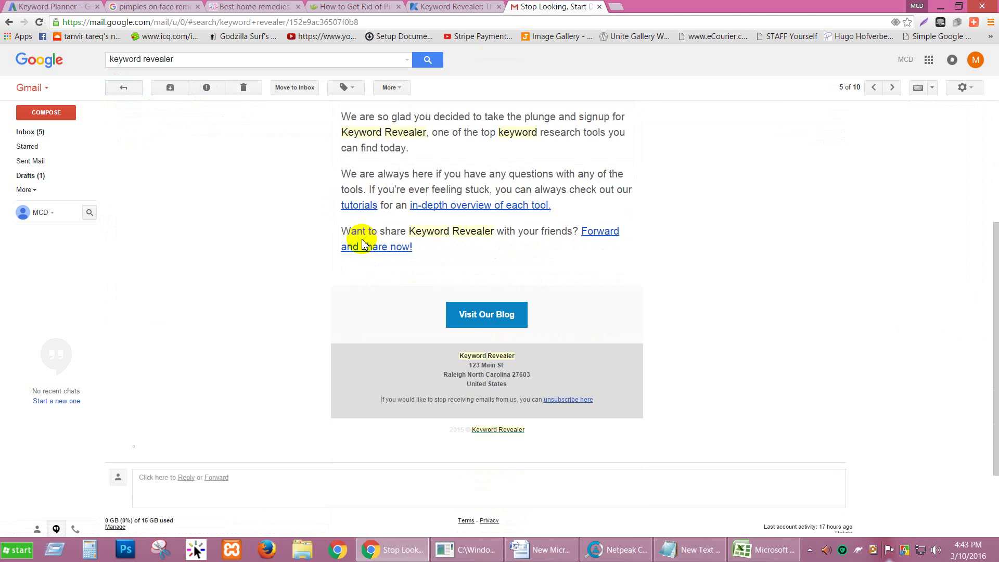
scroll(279, 203, "up", 4)
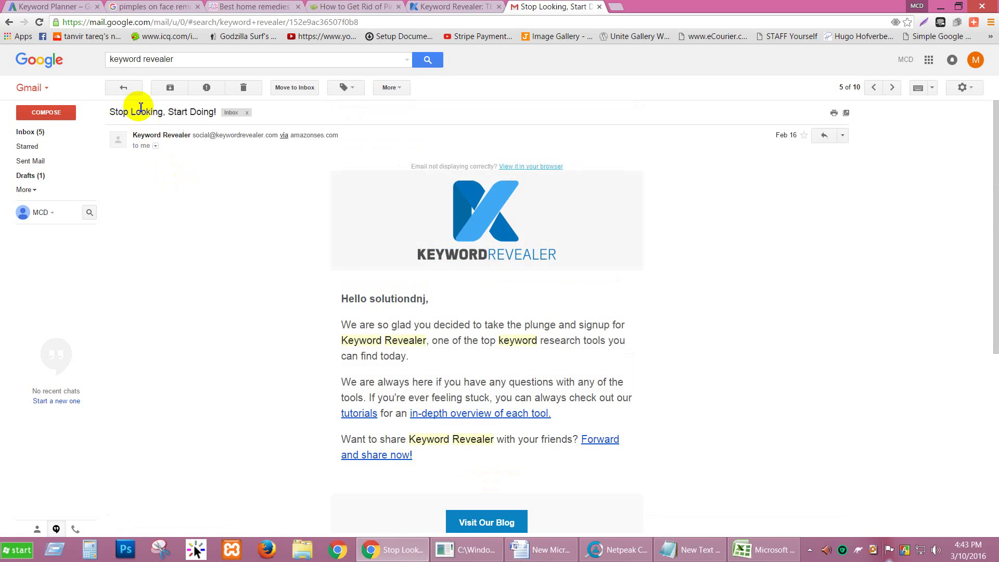
left_click(125, 88)
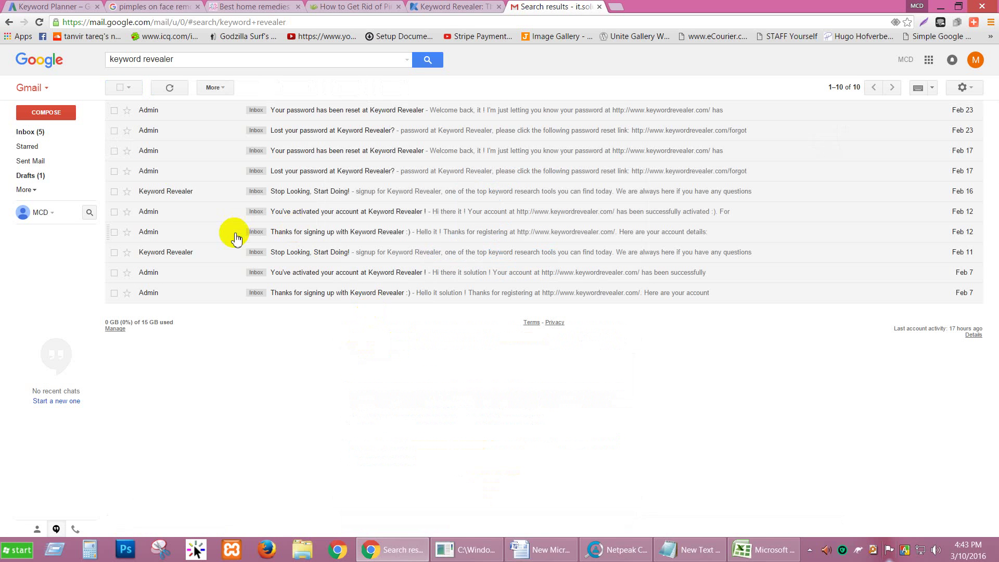
left_click(323, 217)
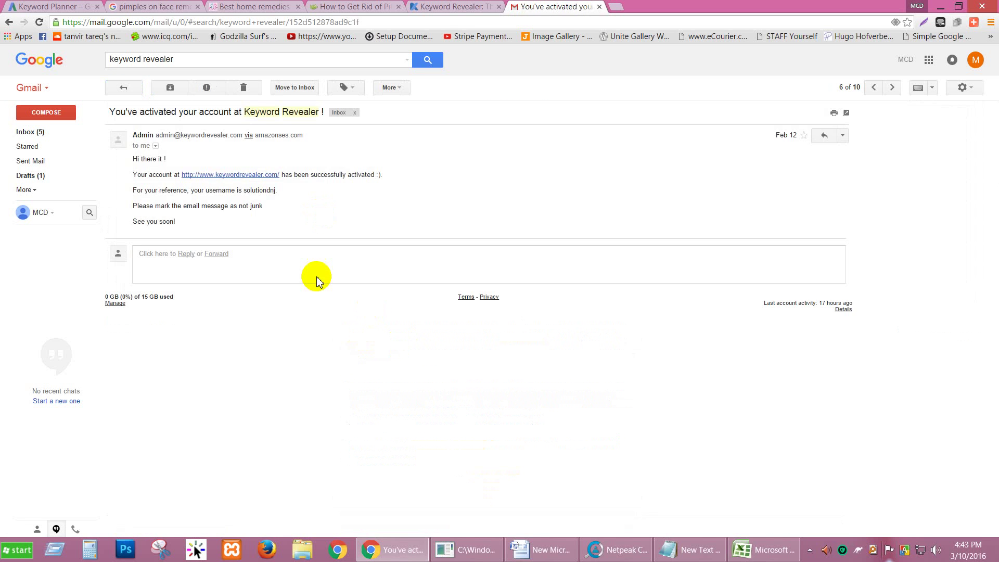
left_click(127, 88)
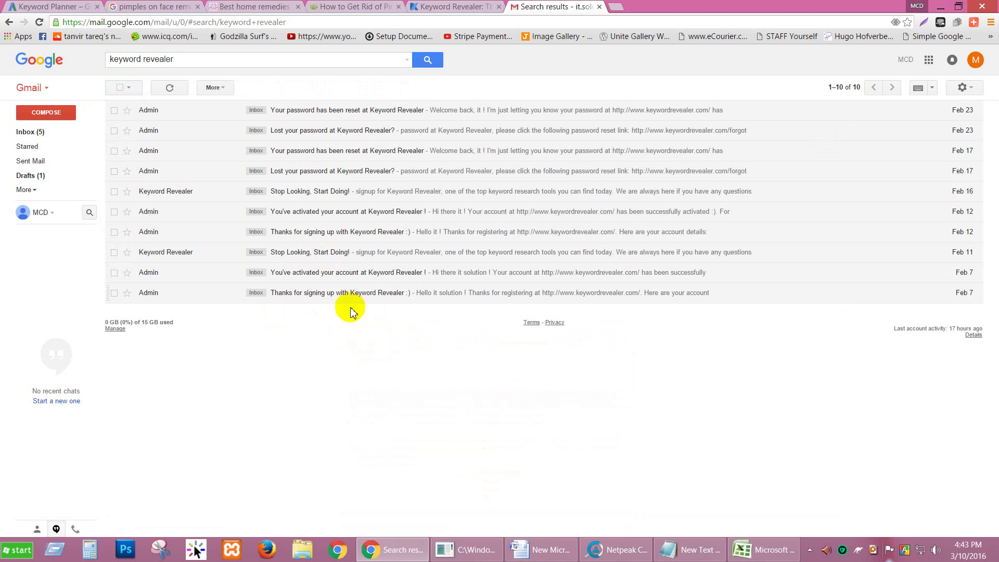
left_click(347, 274)
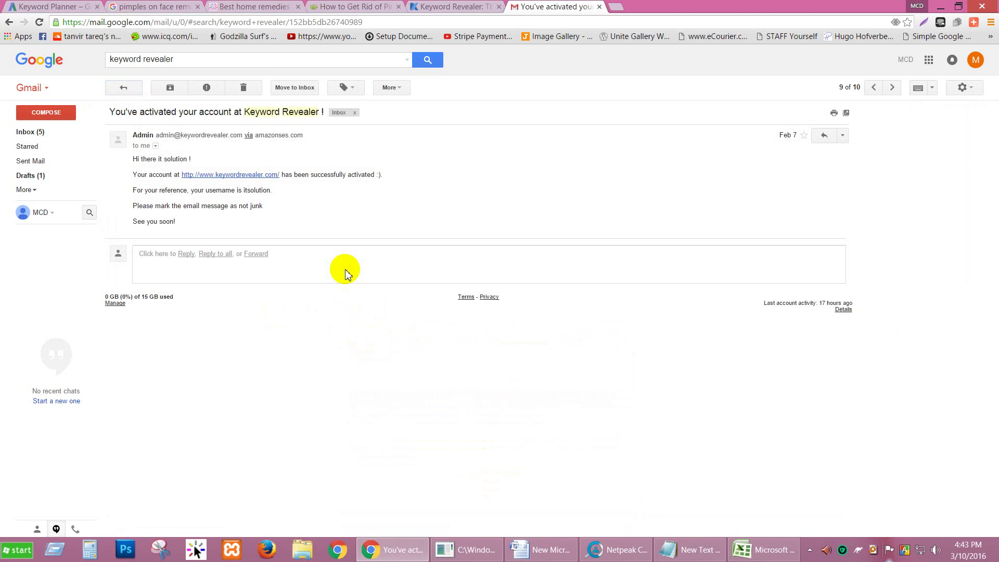
left_click(124, 87)
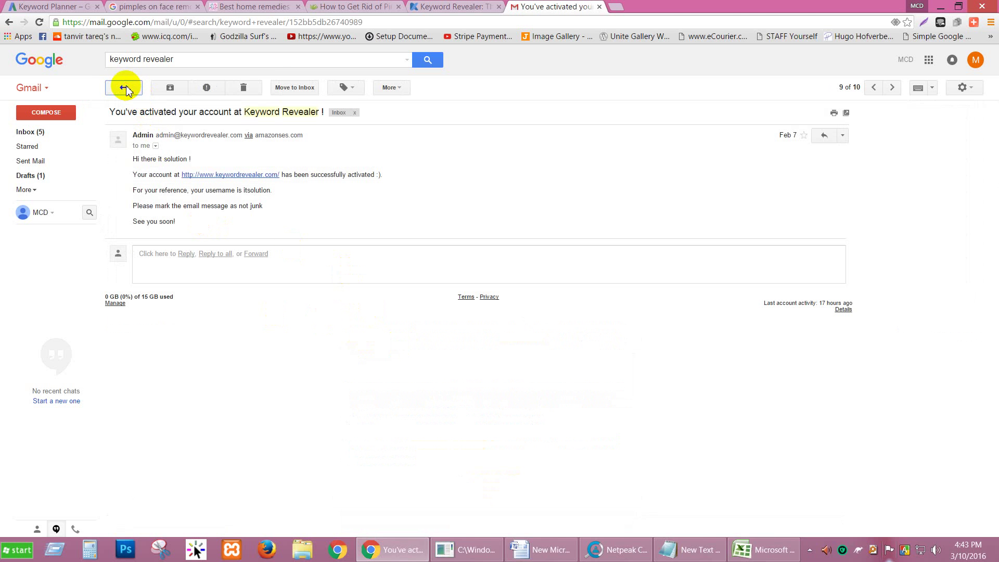
left_click(328, 152)
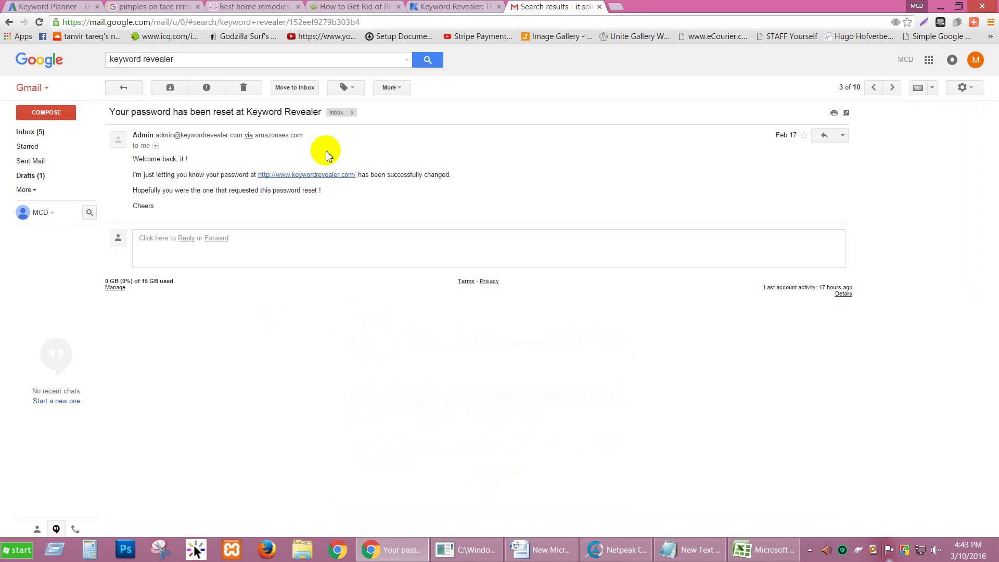
left_click(123, 87)
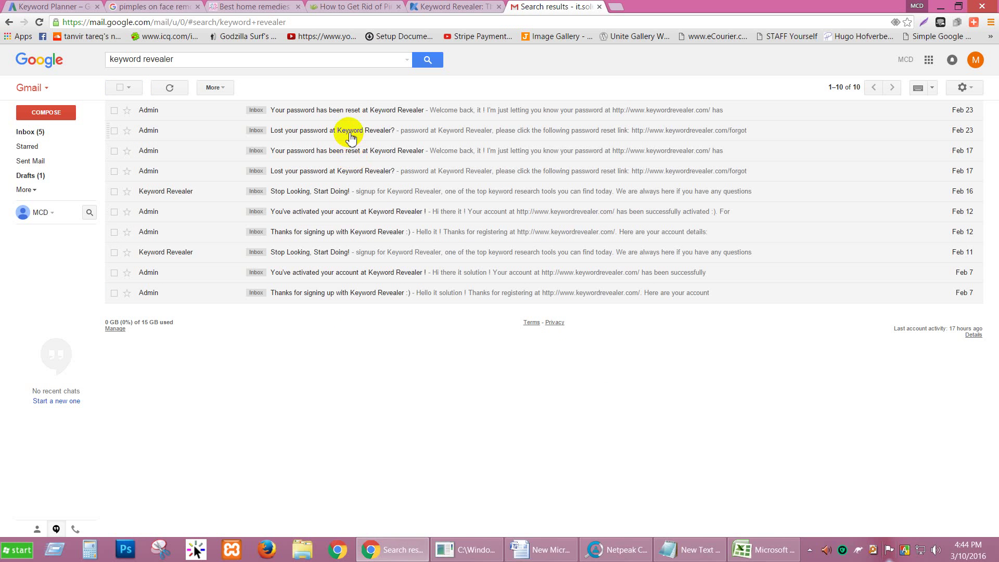
left_click(350, 137)
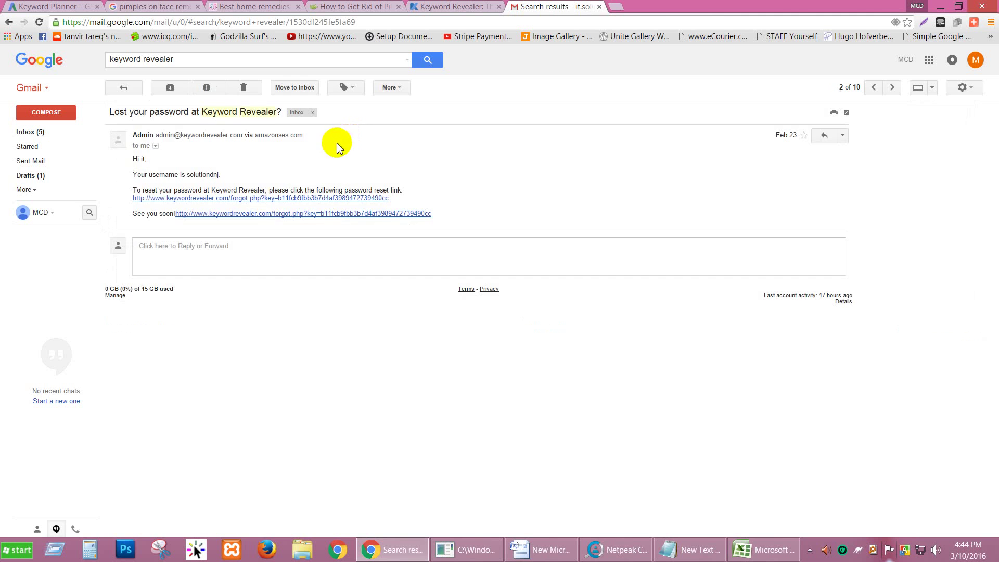
left_click(310, 201)
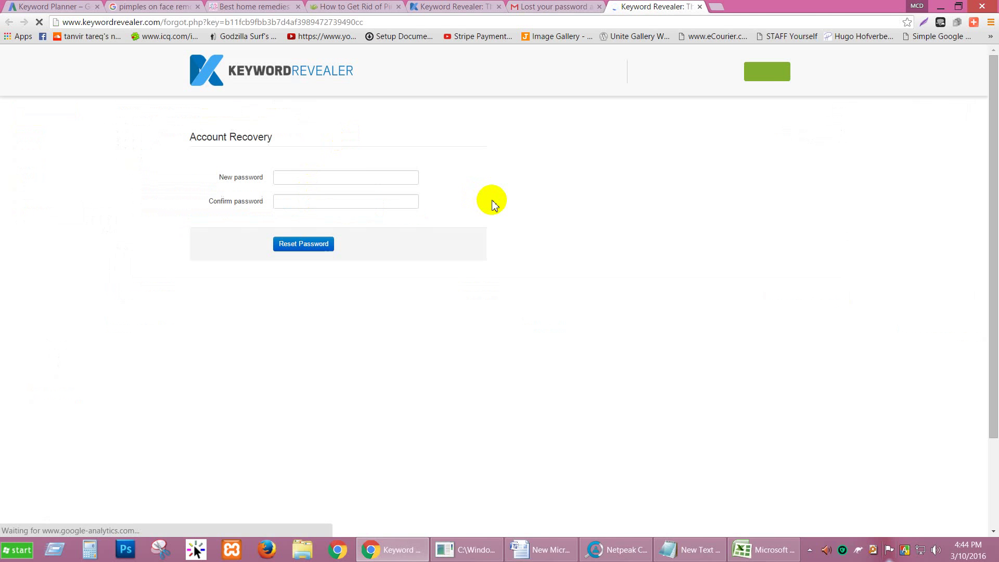
Enter and confirm a new password in the reset form, submit it, then return to sign-in.
left_click(354, 177)
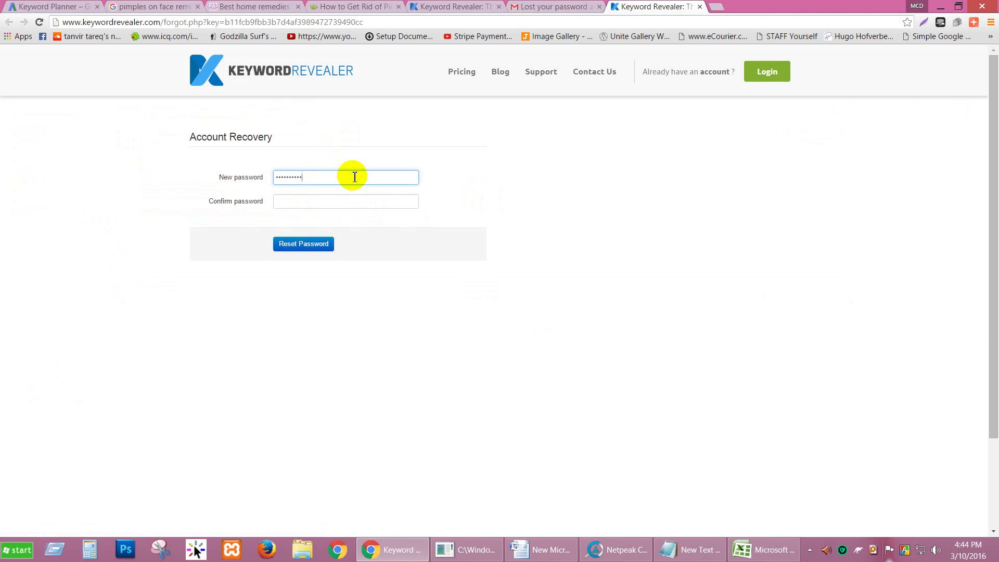
key("Tab")
type("aaaaa")
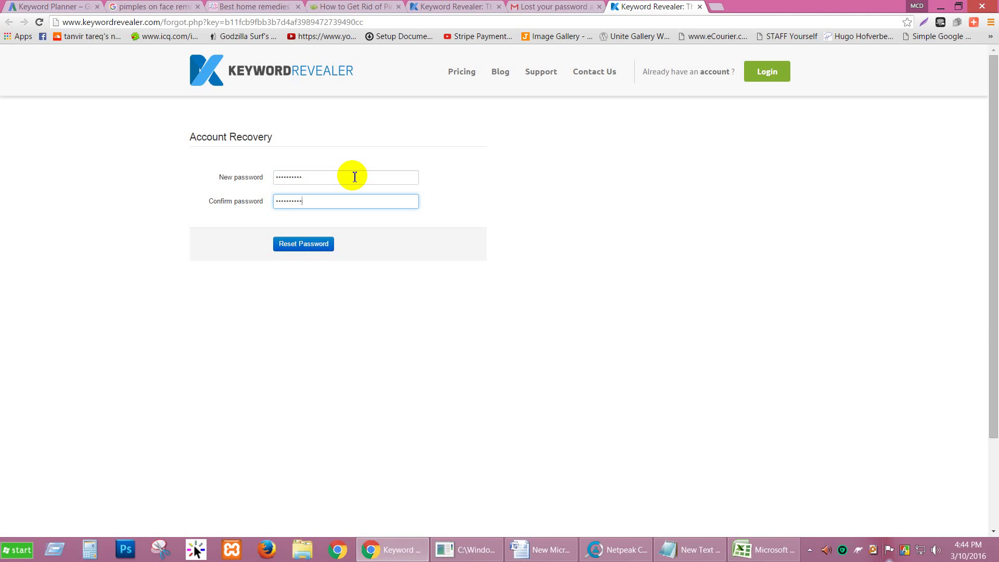
left_click(316, 249)
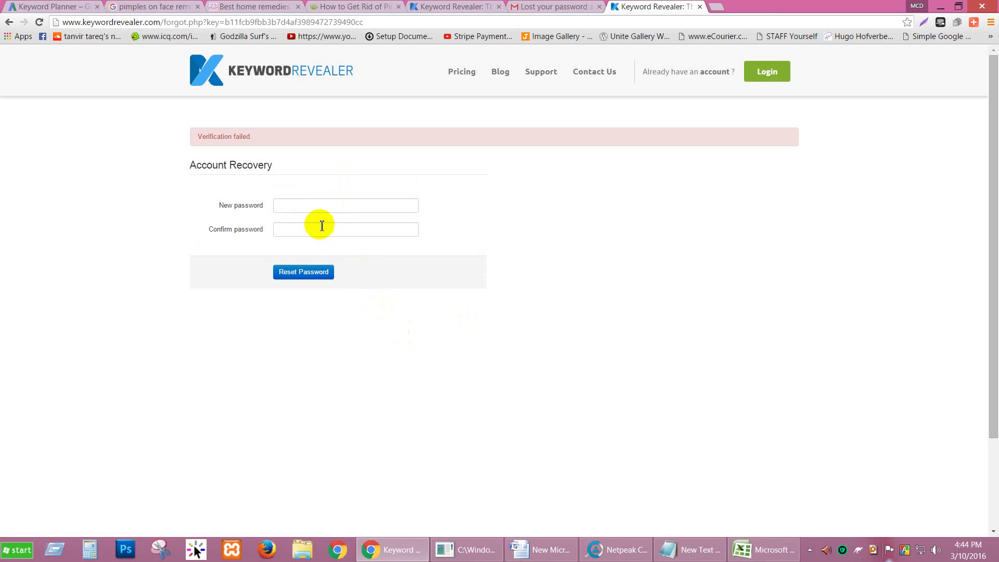
left_click(768, 73)
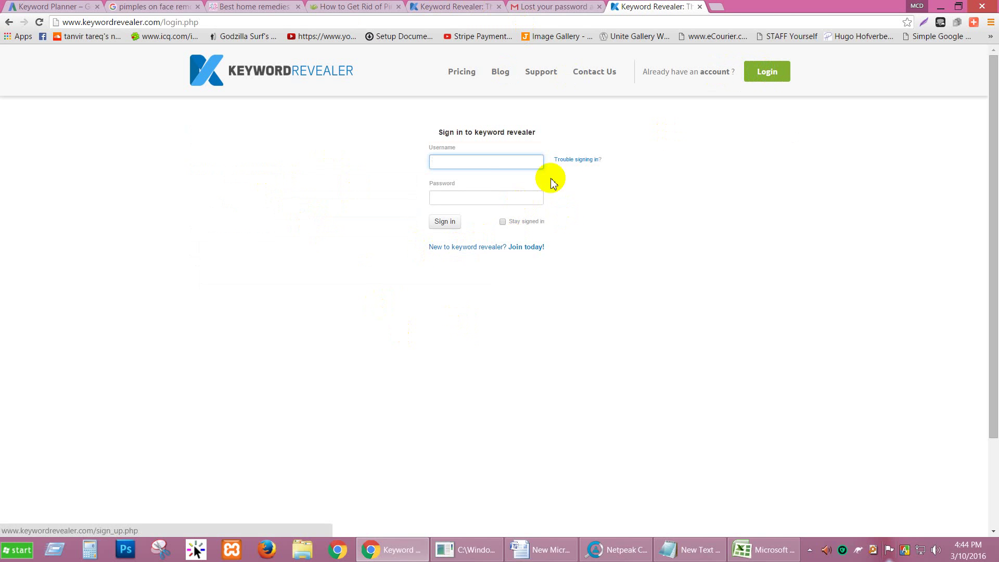
Request a password reset email for the account's e-mail address via Trouble signing in.
left_click(575, 160)
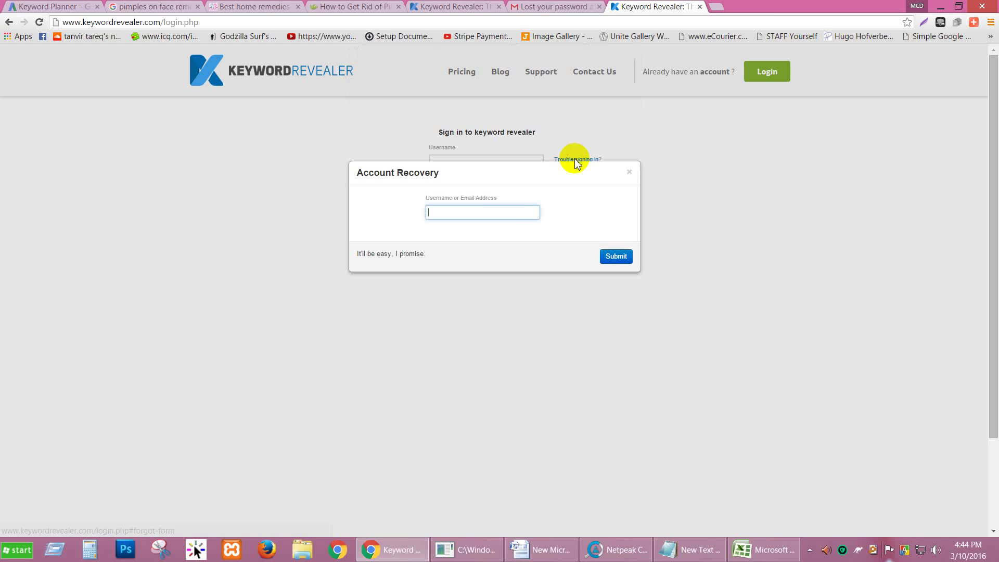
left_click(507, 213)
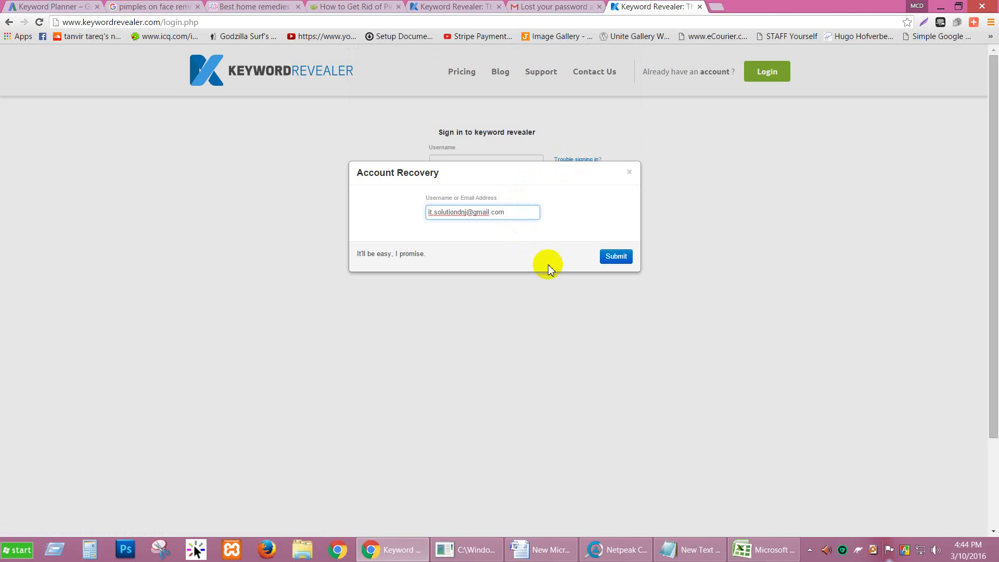
left_click(619, 259)
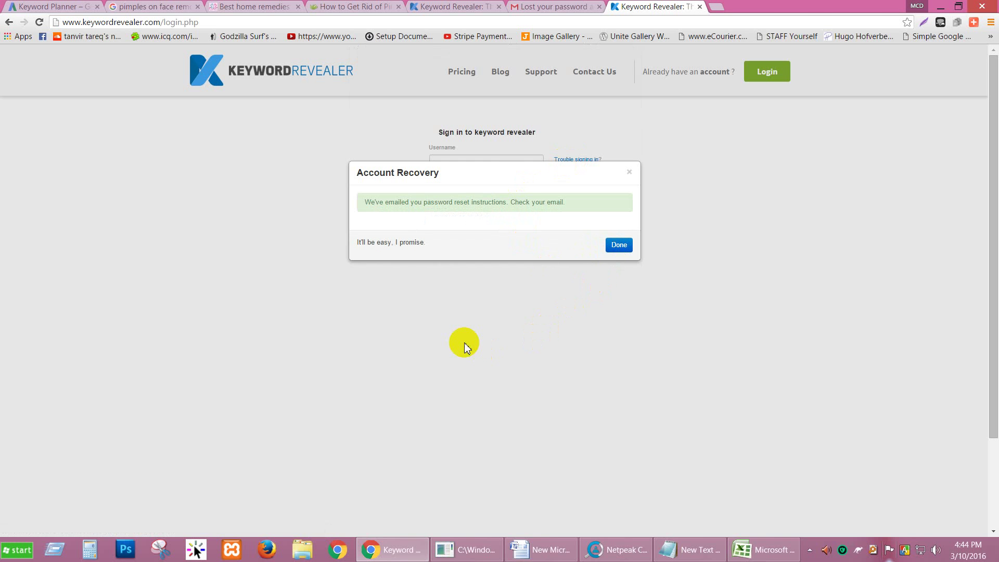
left_click(560, 5)
left_click(131, 88)
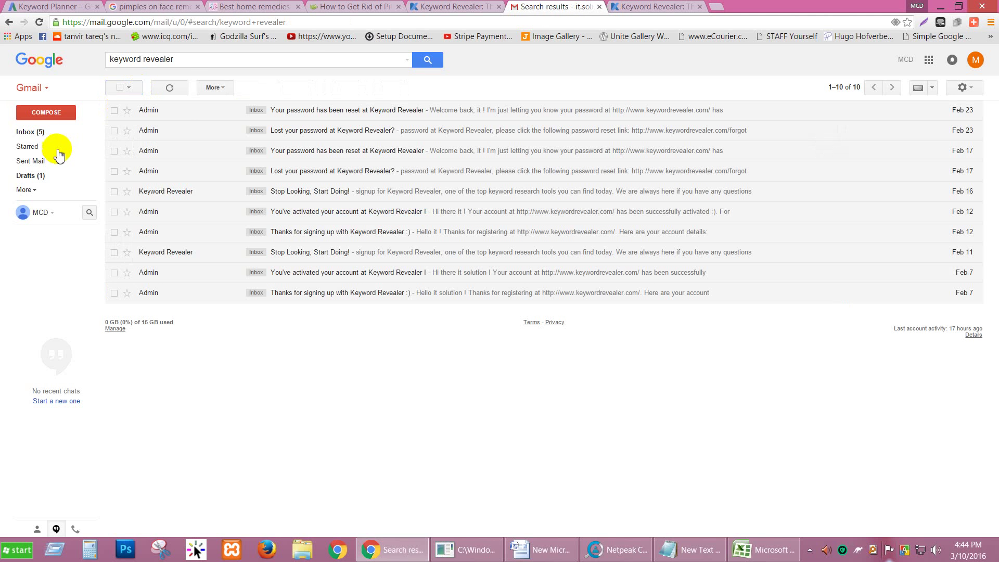
Refresh the Gmail inbox and follow the link in the new Lost your password email.
left_click(35, 131)
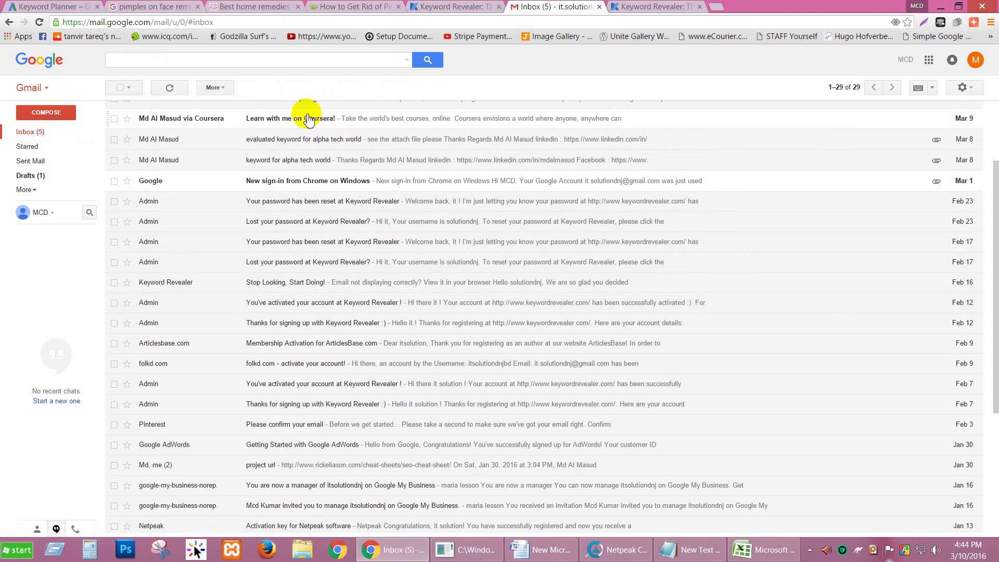
left_click(165, 87)
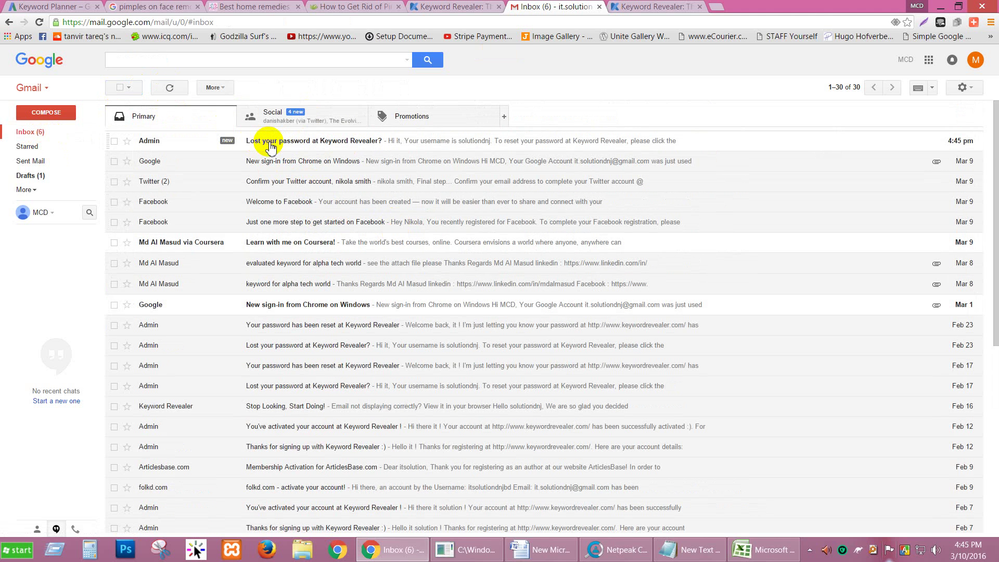
left_click(271, 147)
left_click(311, 198)
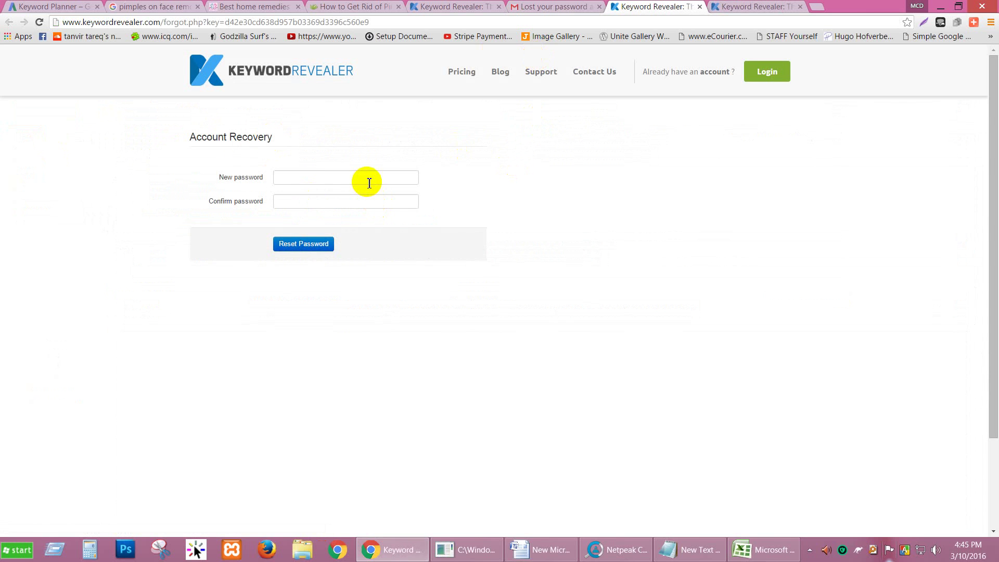
Enter and confirm a new Keyword Revealer password and submit the reset.
left_click(369, 183)
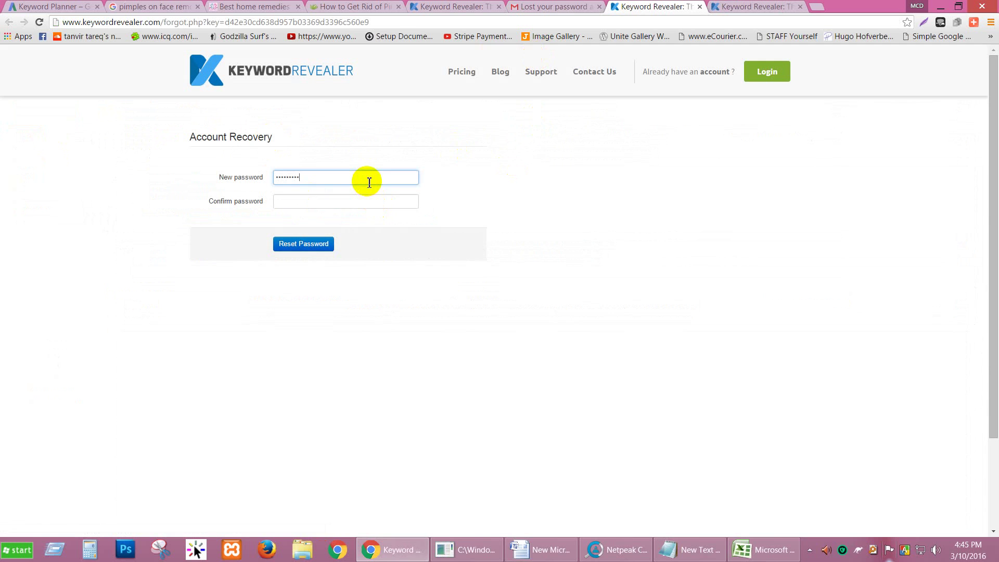
key("Tab")
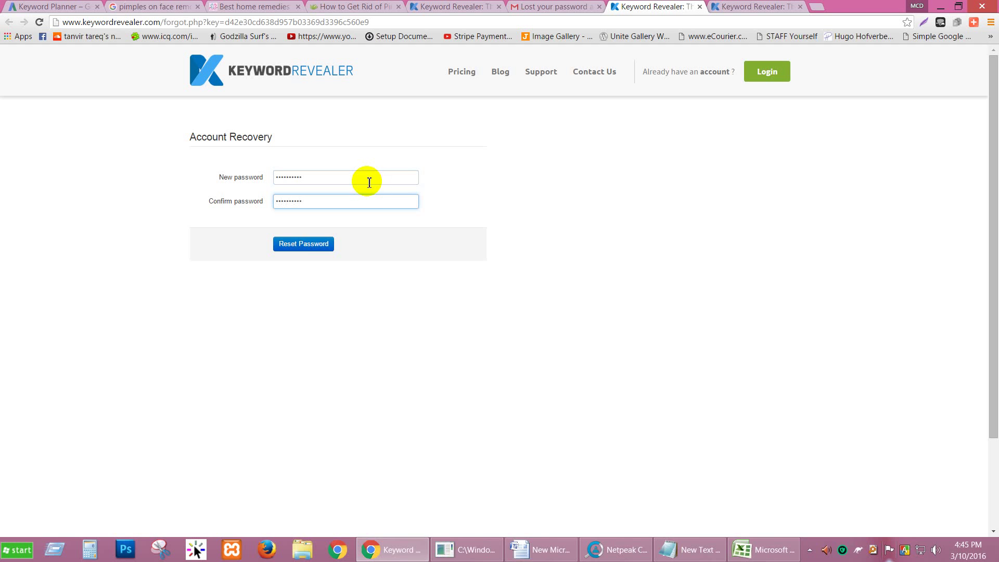
left_click(300, 247)
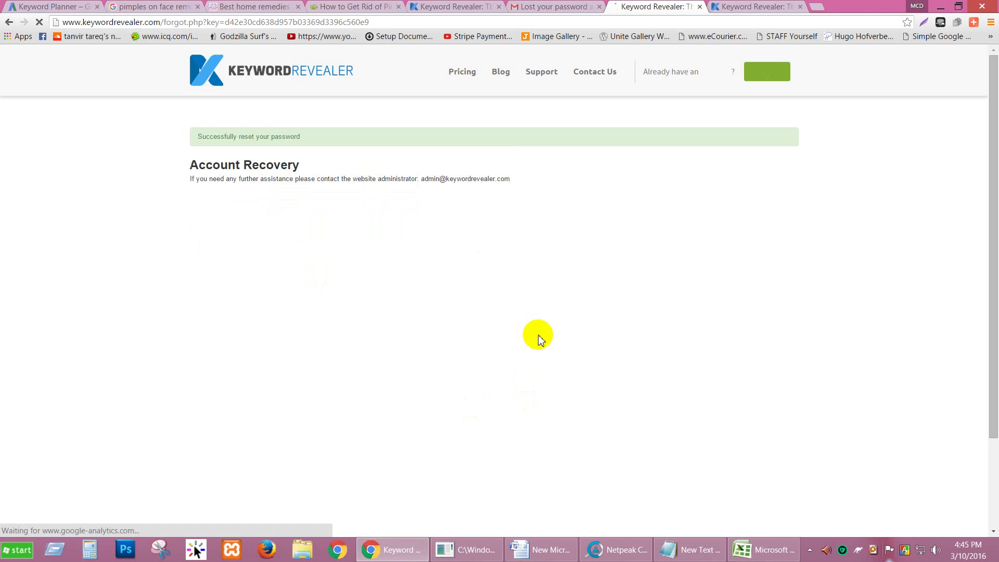
left_click(818, 91)
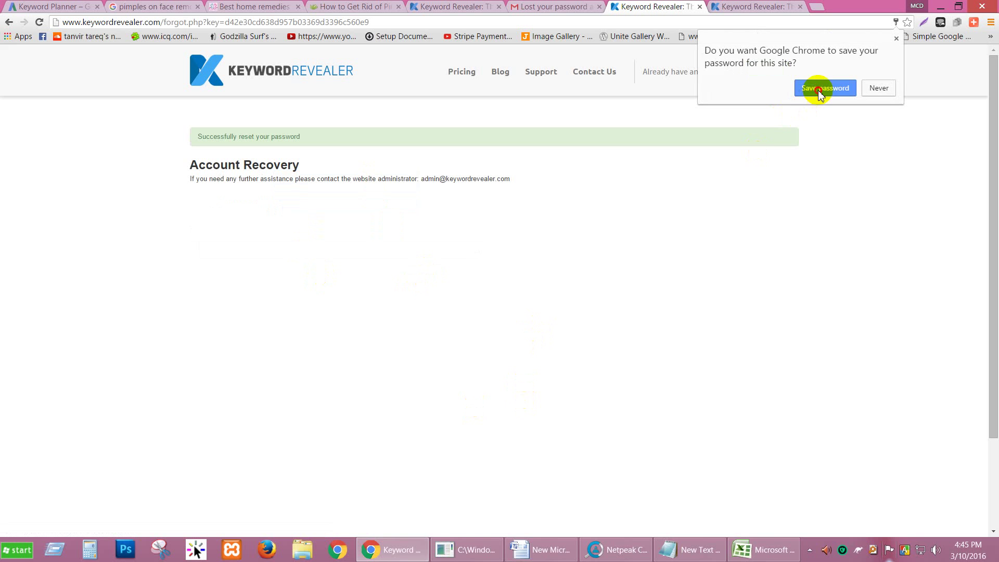
Review the Pricing plans, noting Basic's 50 daily evaluations and 25-keyword save limit.
left_click(465, 73)
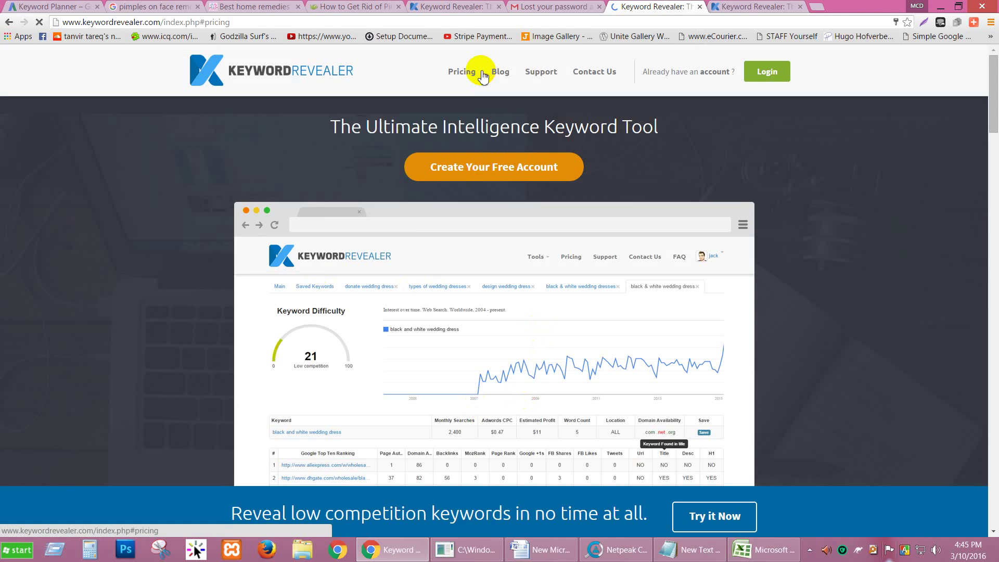
left_click(474, 72)
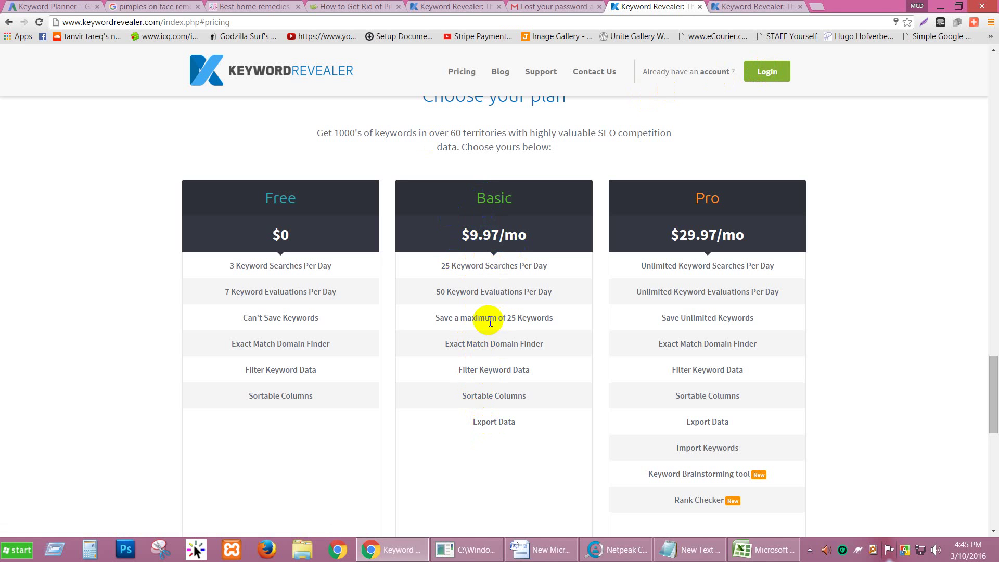
left_click_drag(456, 318, 509, 319)
left_click_drag(441, 291, 501, 295)
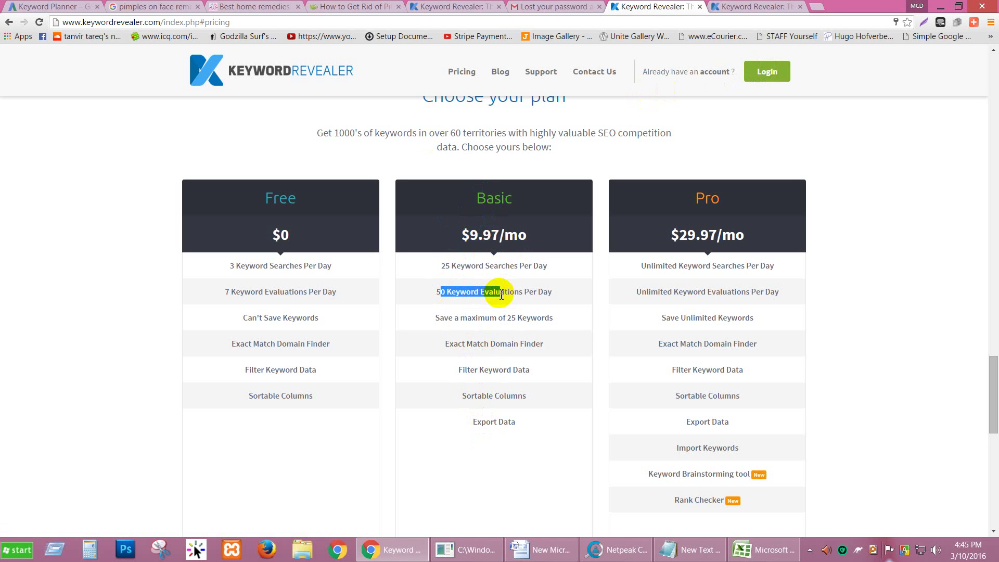
scroll(501, 294, "up", 7)
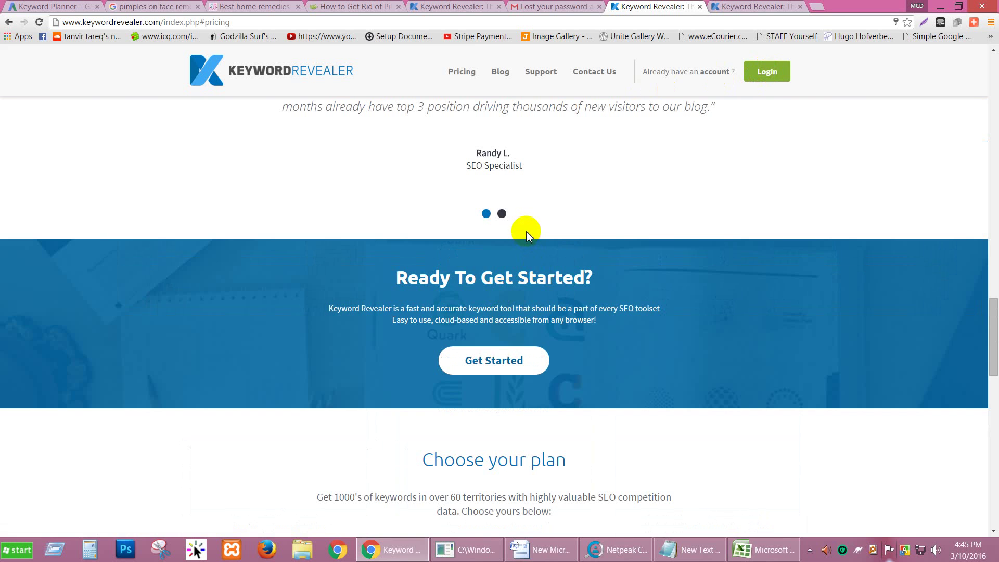
scroll(526, 231, "up", 8)
scroll(526, 231, "up", 8)
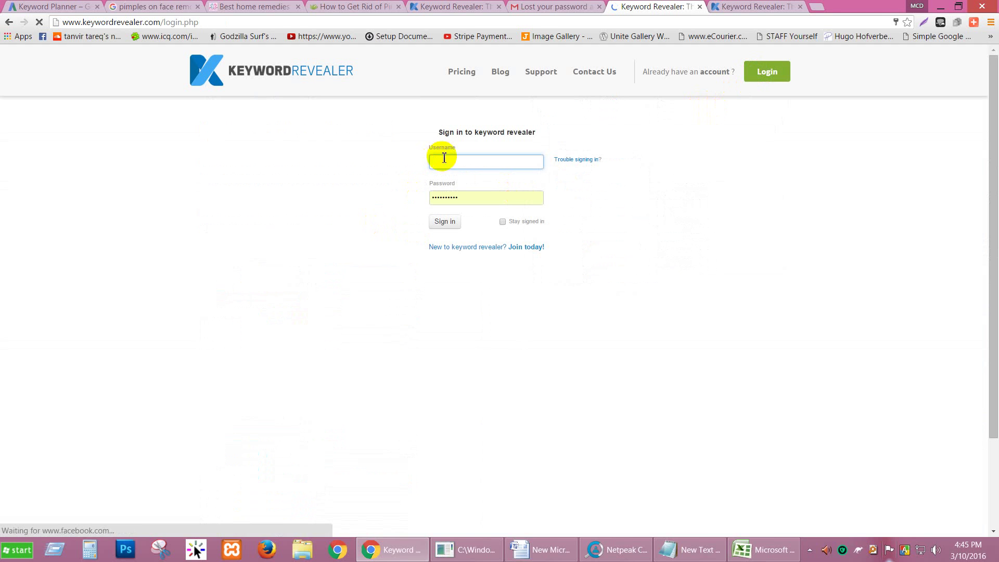
left_click(449, 165)
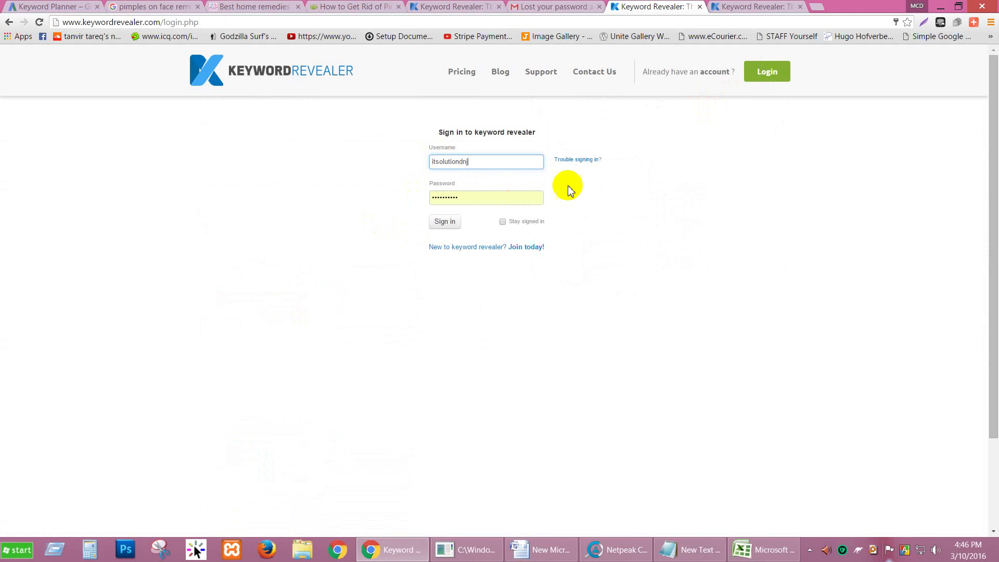
Try signing in to Keyword Revealer with the browser's saved username and password.
left_click(443, 229)
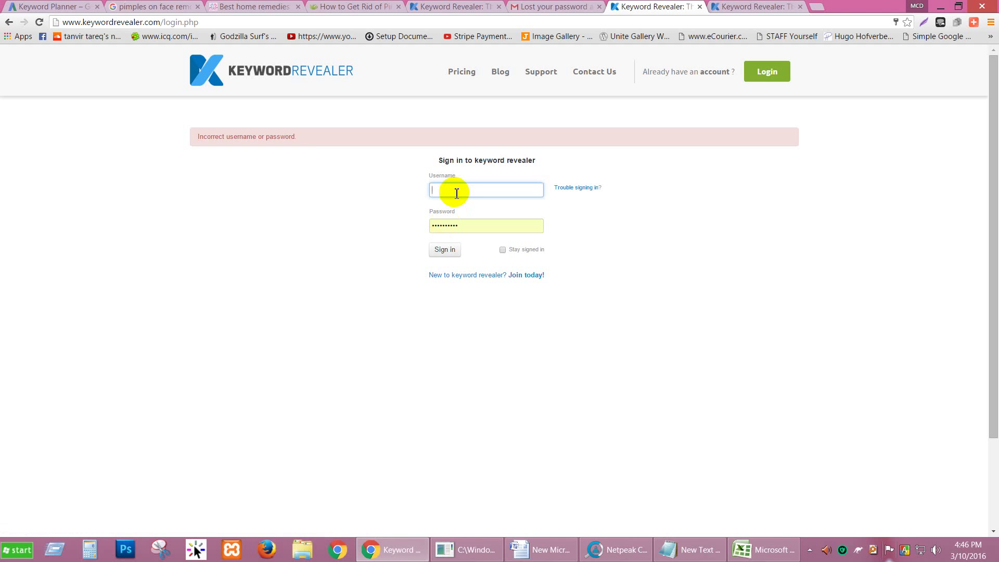
left_click(457, 188)
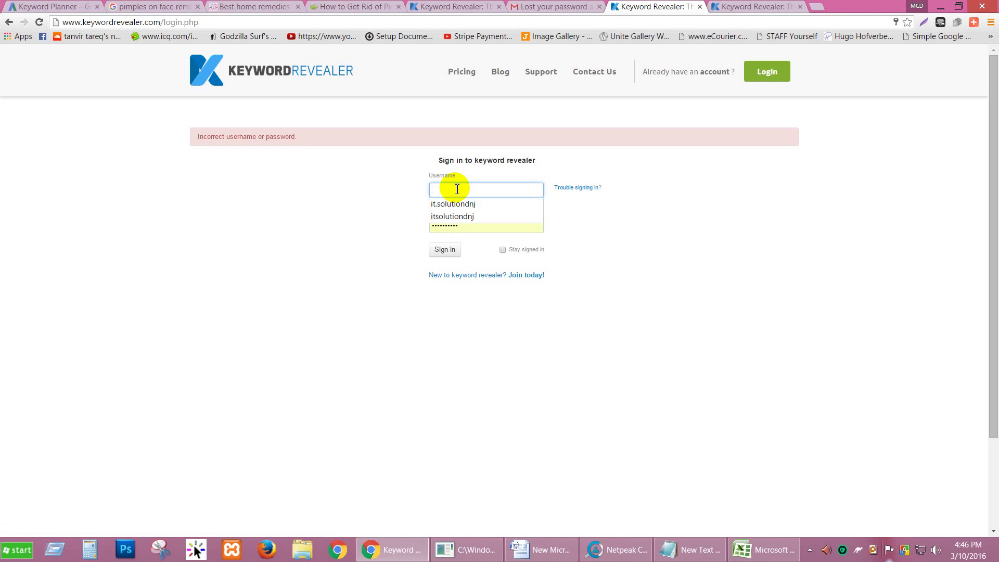
left_click(477, 202)
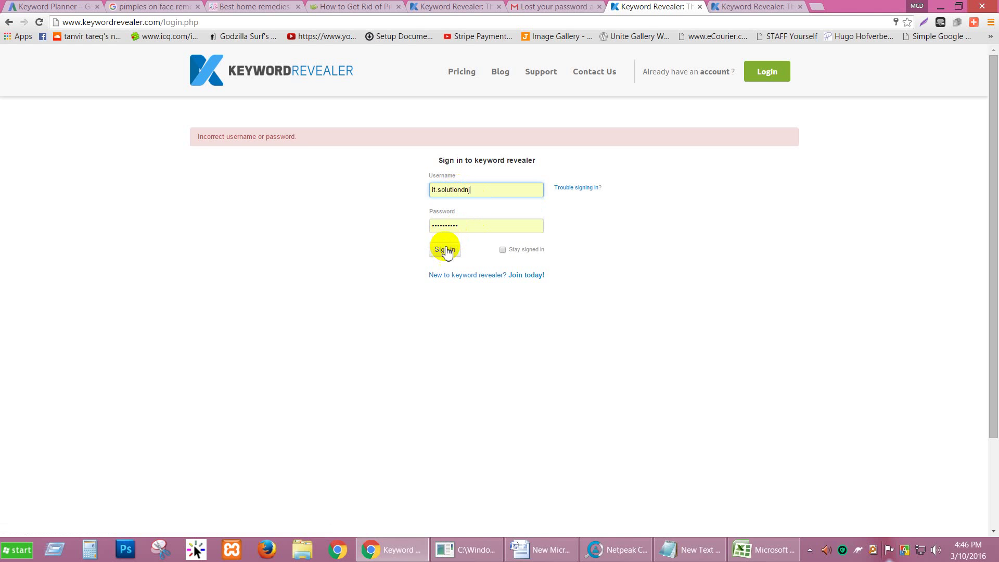
left_click(445, 250)
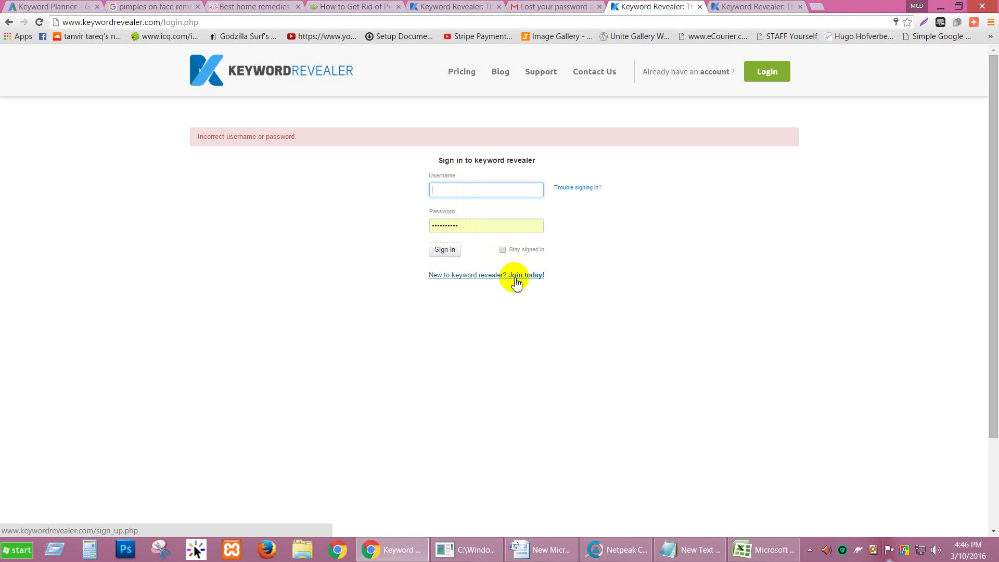
left_click(508, 191)
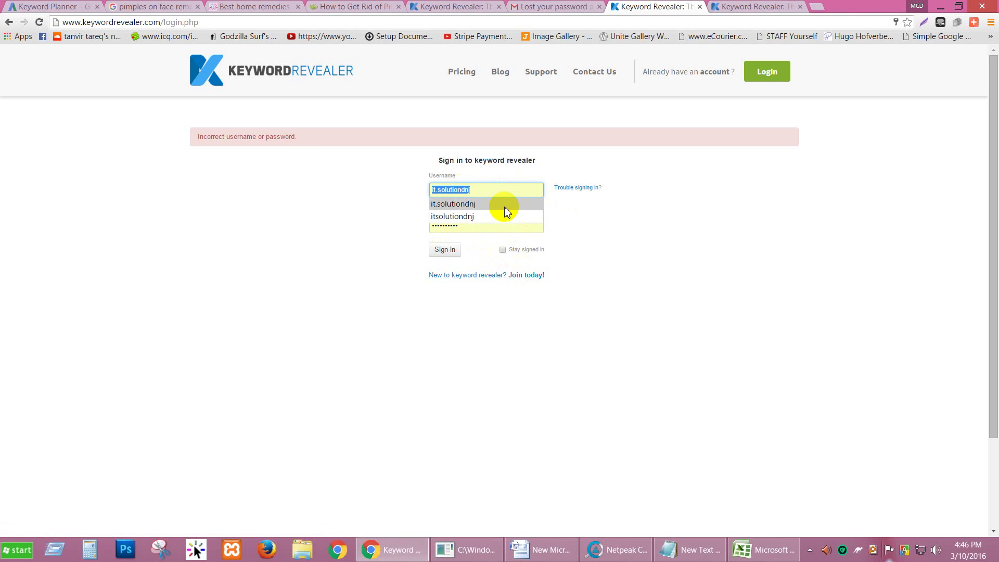
Copy the account username from the password reset email in Gmail.
left_click(577, 189)
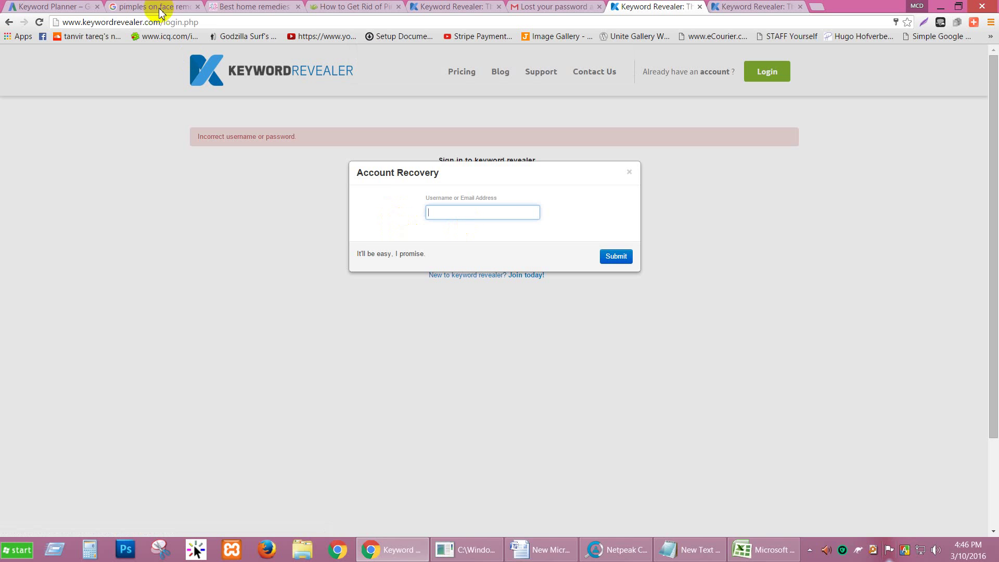
left_click(531, 7)
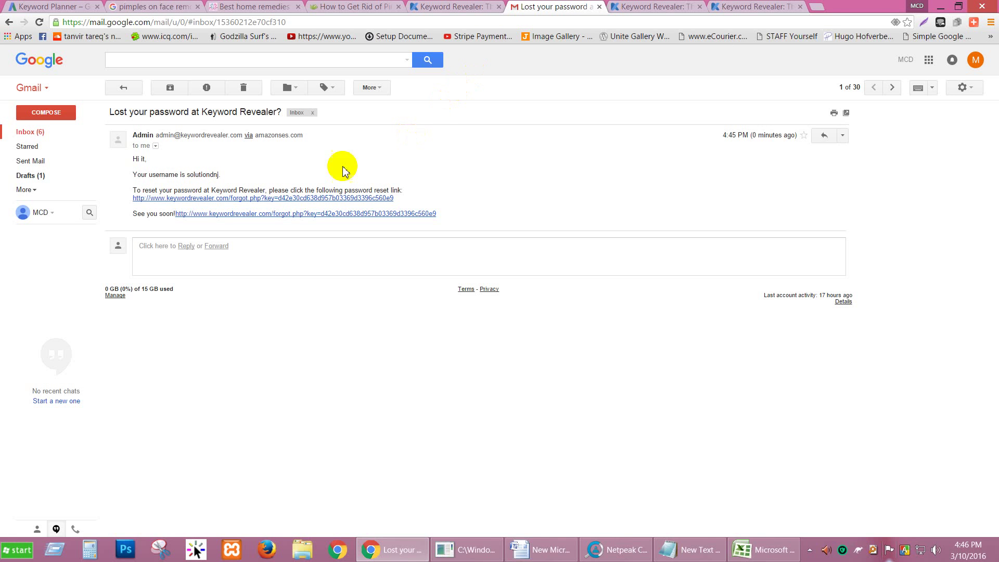
double_click(164, 175)
left_click(195, 175)
double_click(200, 175)
key("ctrl+c")
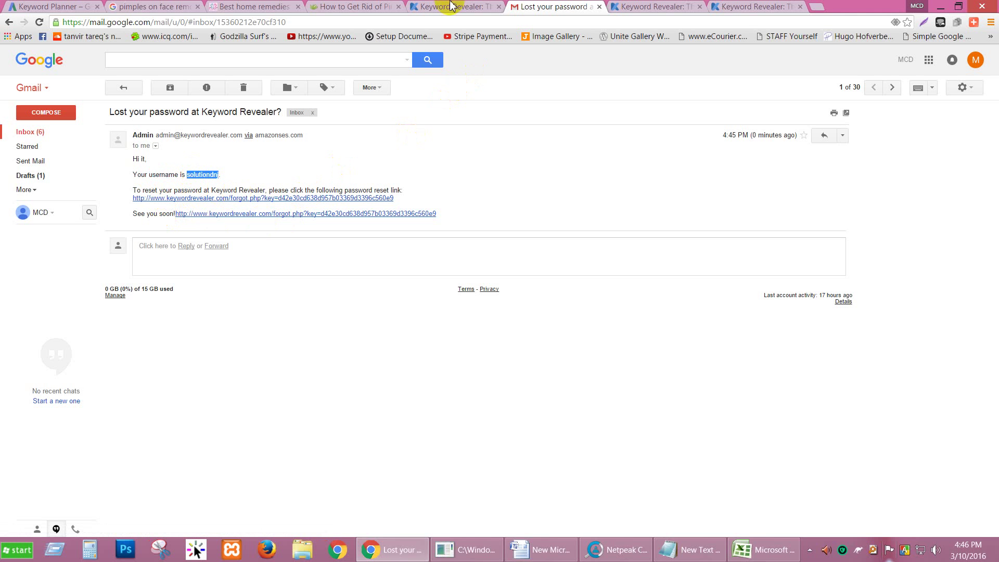
Paste the copied username into the Keyword Revealer sign-in form and sign in.
key("ctrl+Tab")
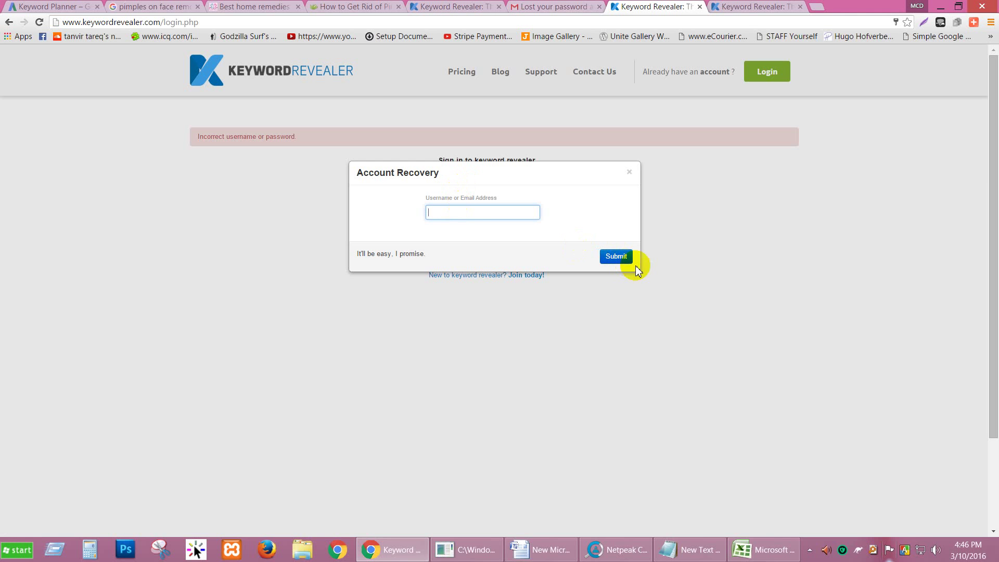
left_click(629, 171)
left_click(487, 192)
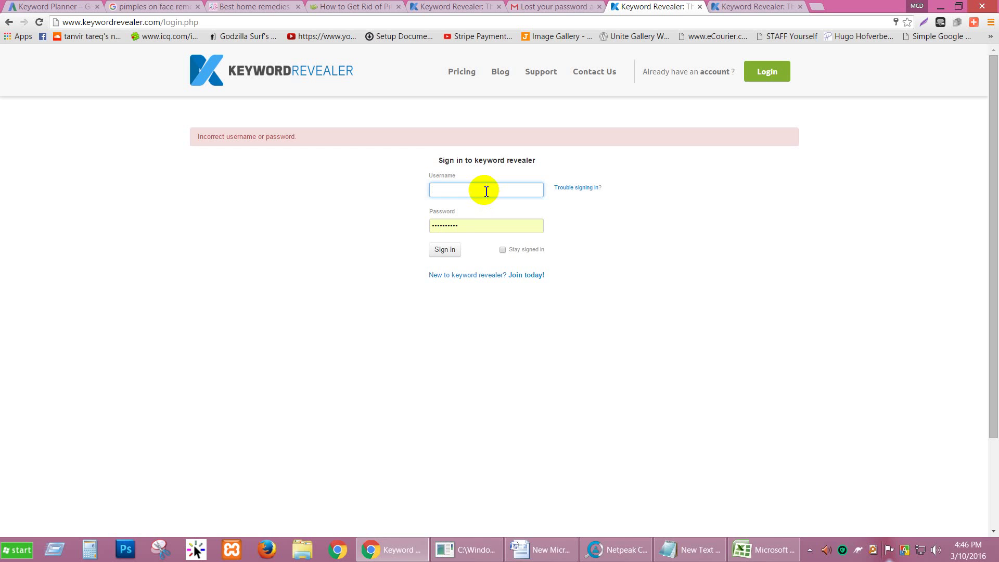
key("ctrl+v")
left_click(446, 251)
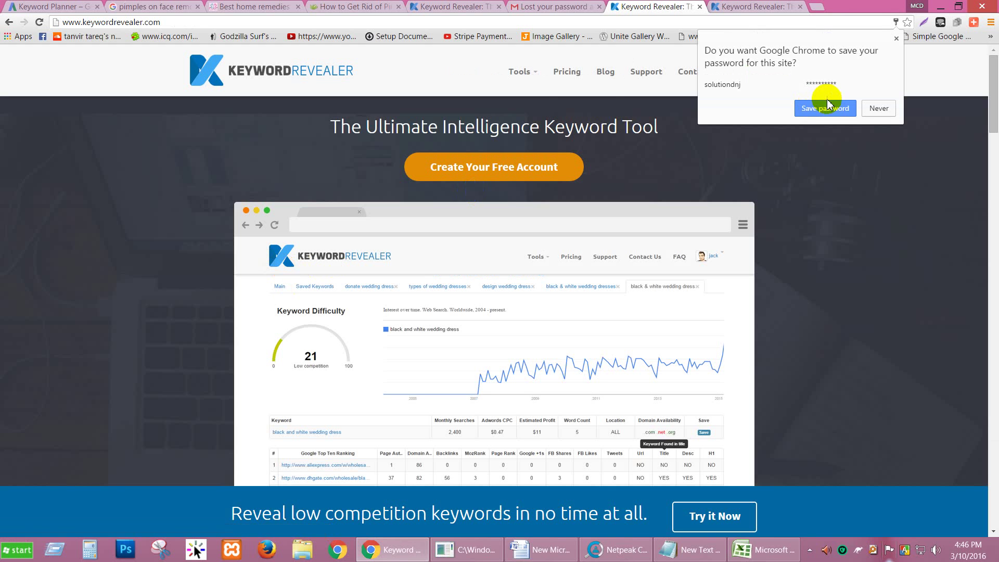
Run the Keyword Tool on 'pimples on face removal tips', copied from the Google results.
left_click(827, 102)
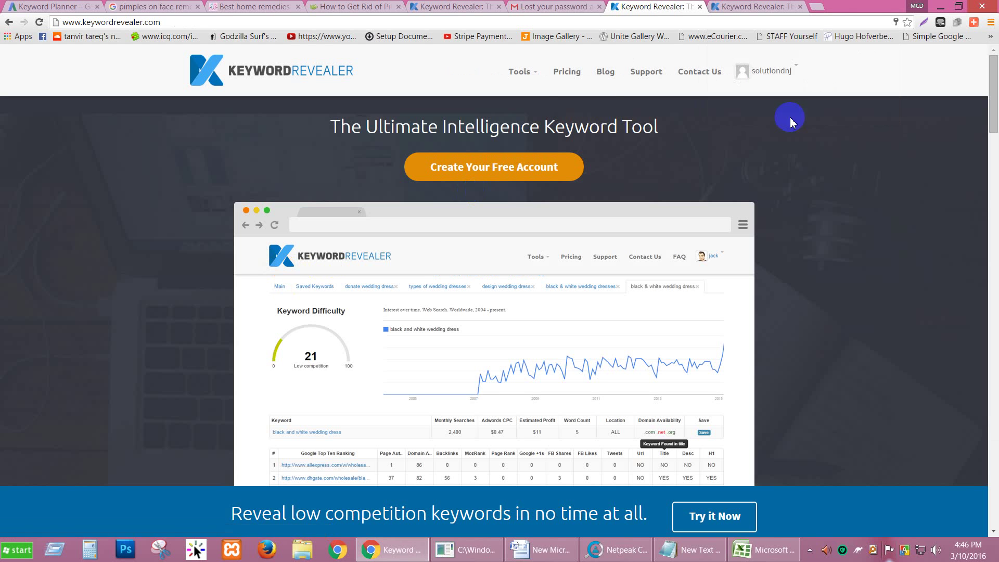
mouse_move(528, 77)
left_click(471, 93)
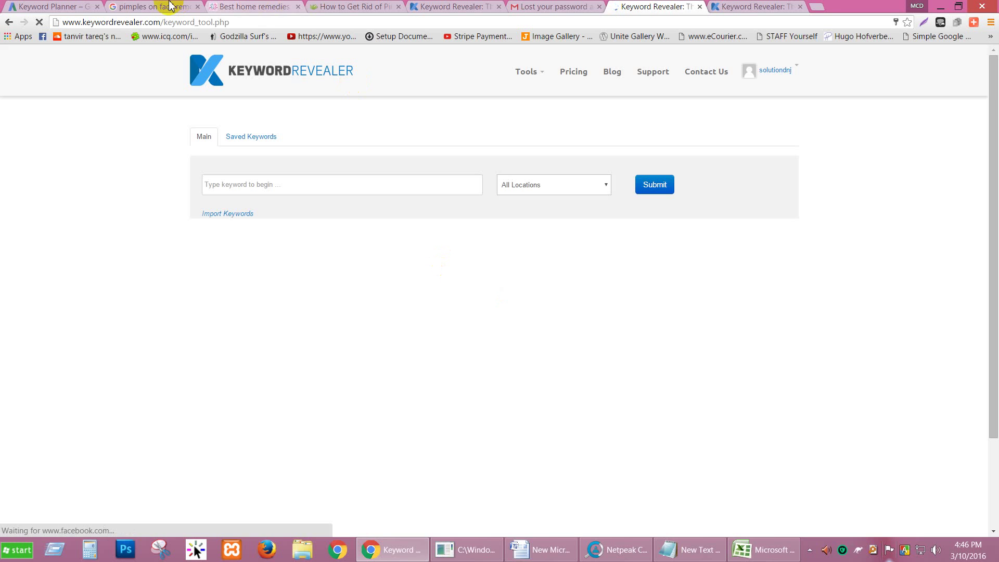
left_click(174, 6)
left_click_drag(188, 62, 57, 48)
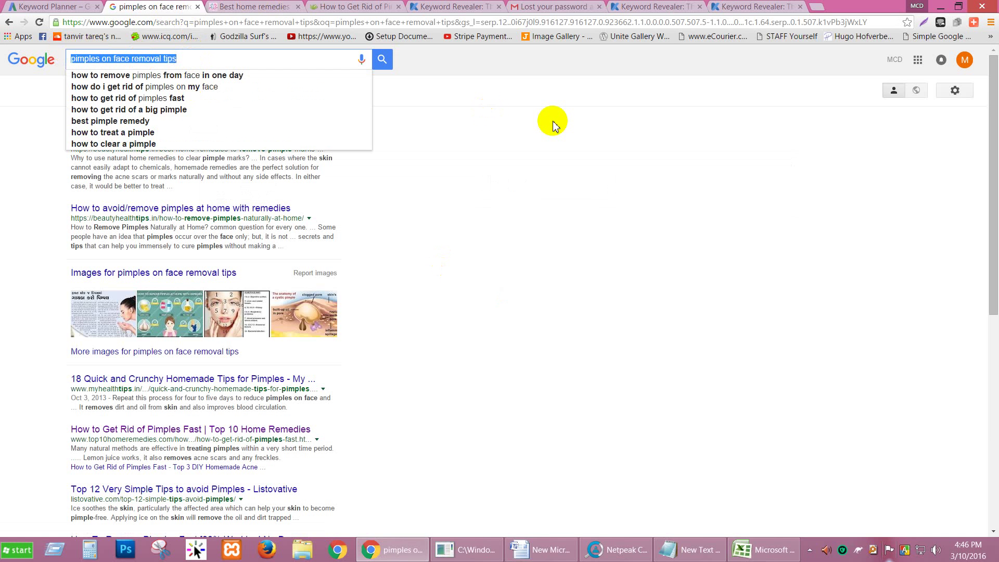
left_click(634, 6)
left_click(285, 186)
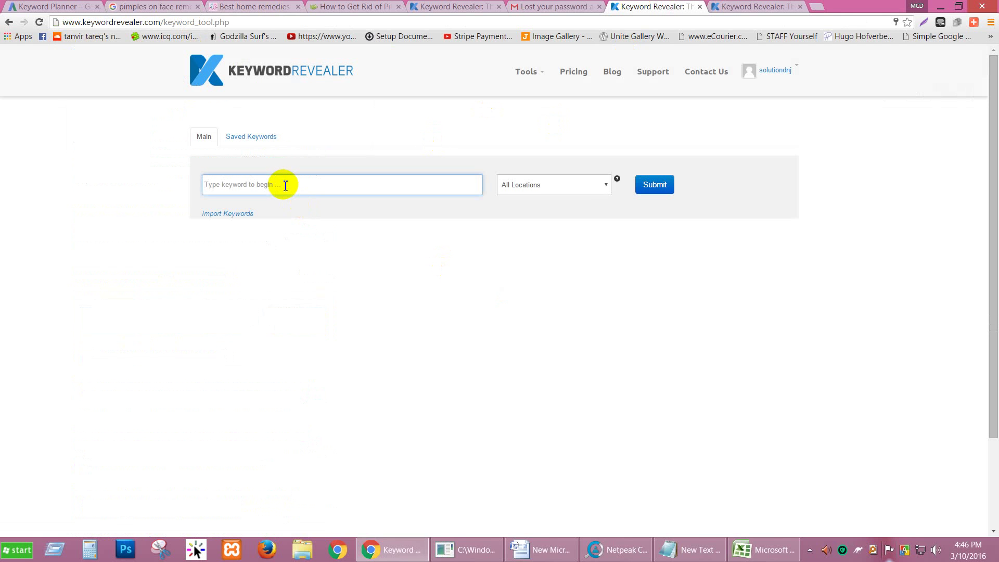
left_click(656, 185)
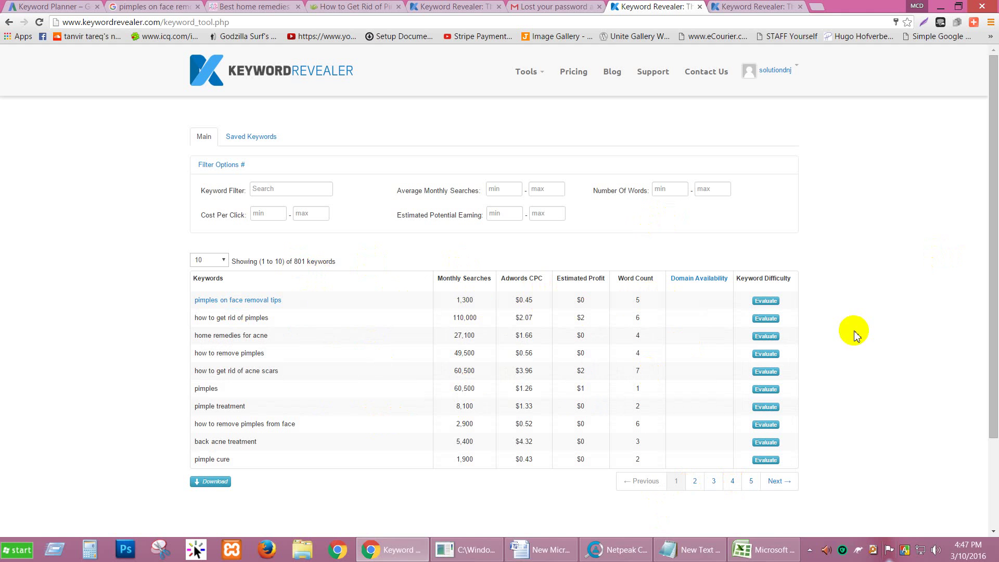
Evaluate the first keyword: difficulty 32, 1,300 monthly searches, $0.45 CPC, top-ten rankings.
left_click(763, 303)
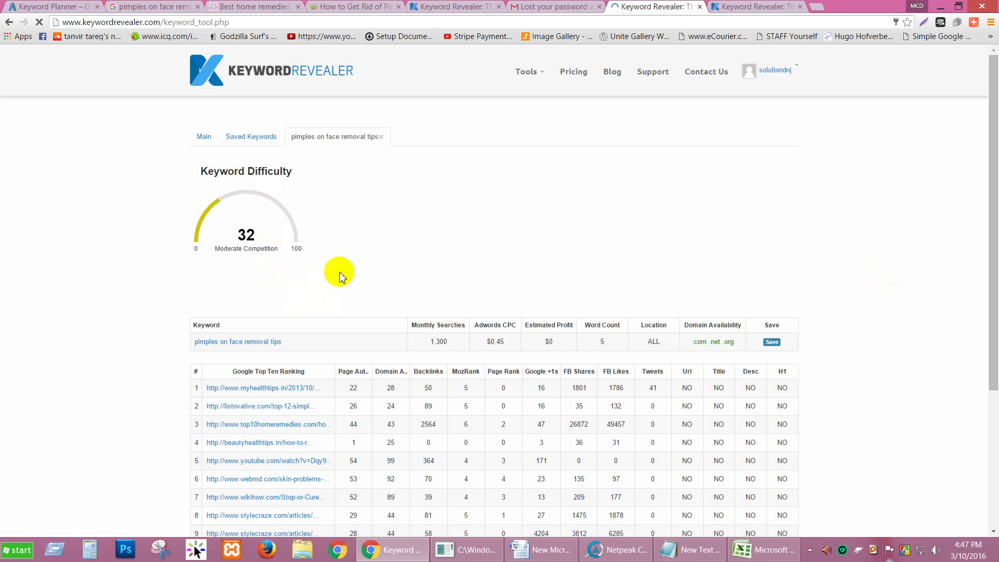
scroll(367, 292, "down", 1)
scroll(367, 293, "down", 2)
scroll(77, 219, "up", 3)
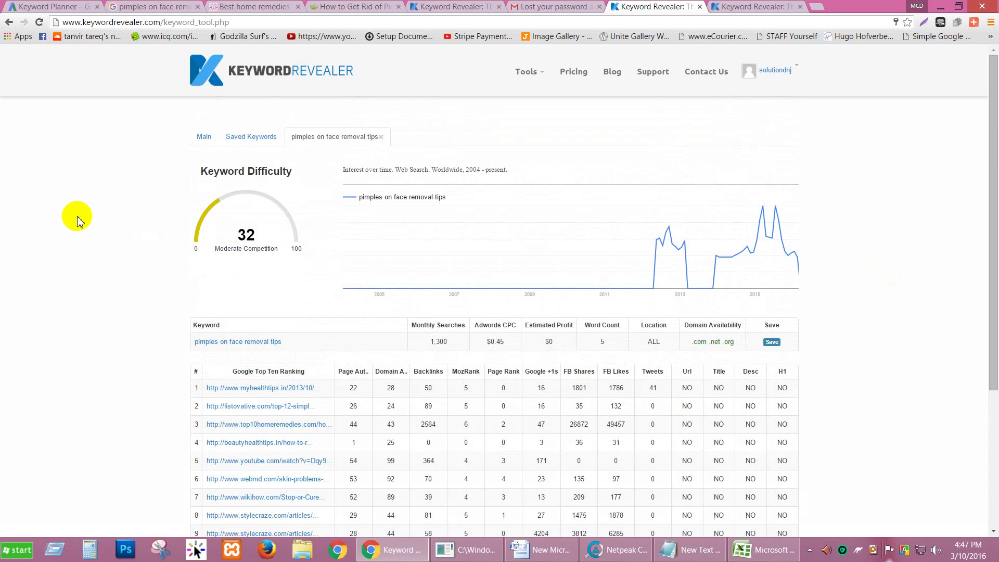
scroll(77, 219, "down", 3)
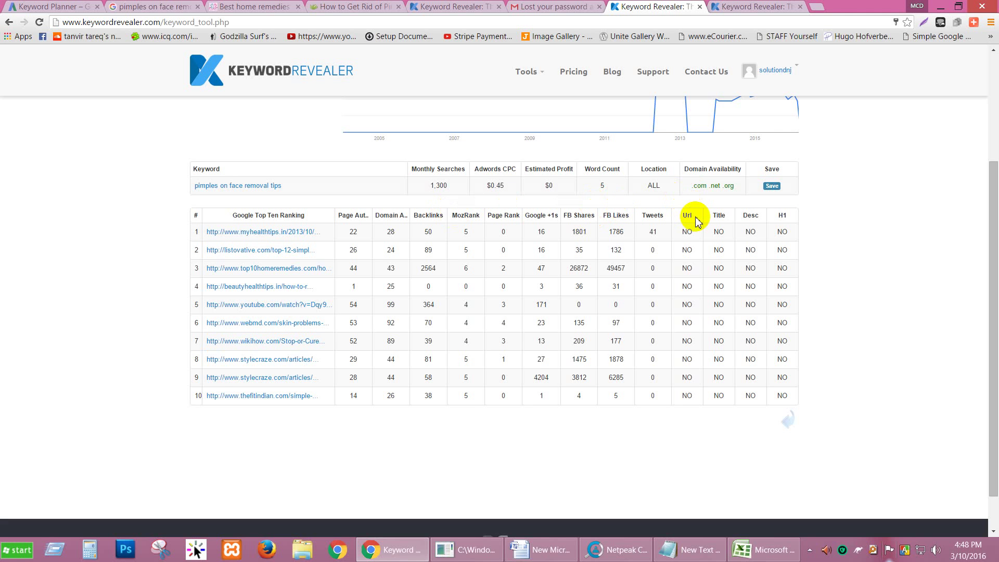
scroll(695, 217, "up", 3)
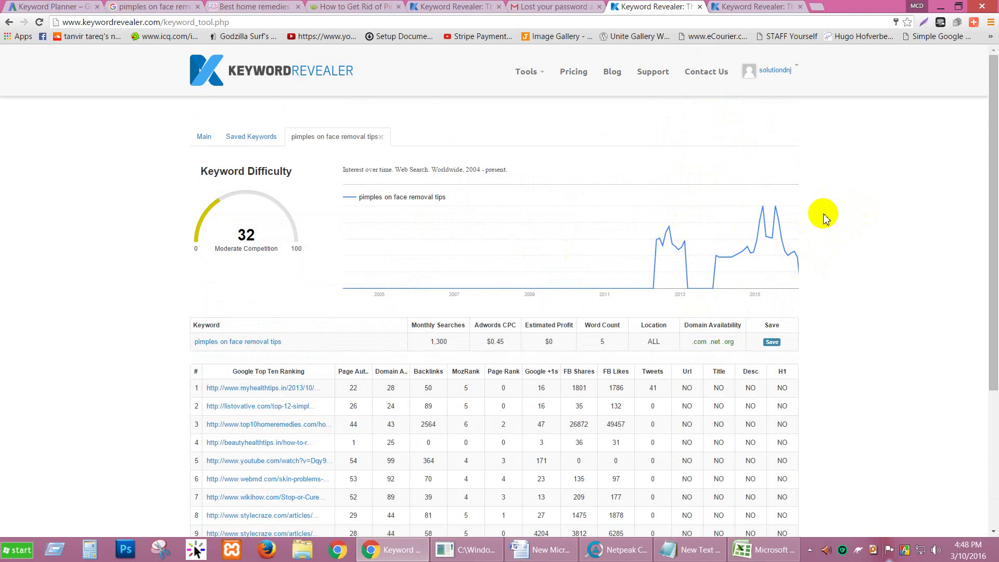
left_click_drag(208, 173, 285, 171)
left_click(289, 176)
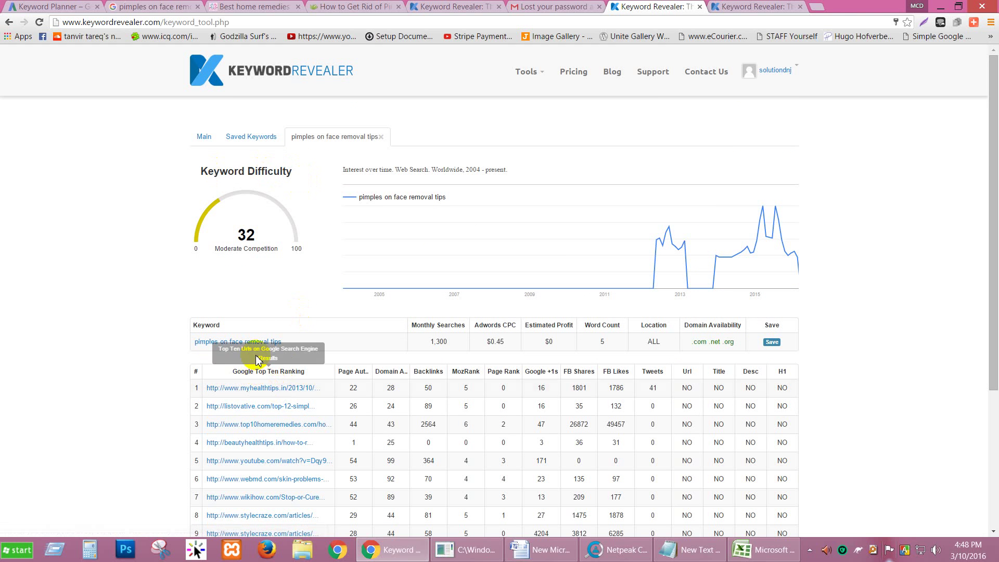
Search Google for 'amazon' in a new tab and open the official Amazon website.
left_click(756, 6)
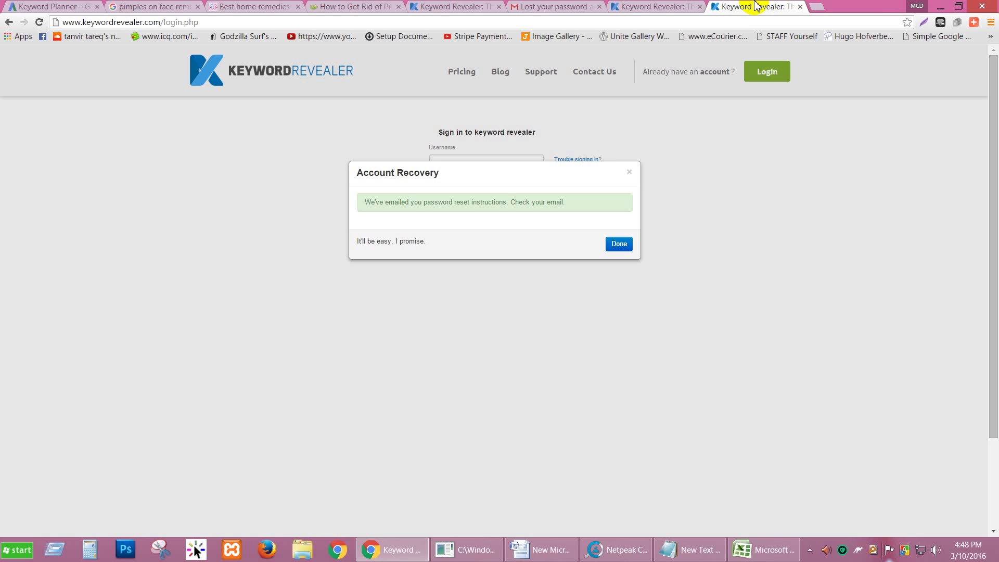
left_click(630, 173)
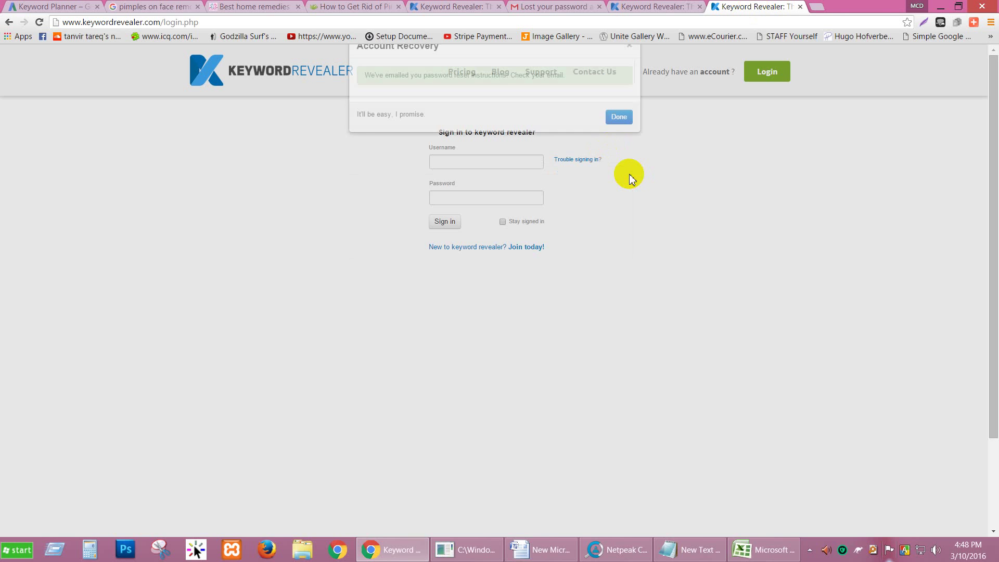
left_click(817, 7)
type("amazon")
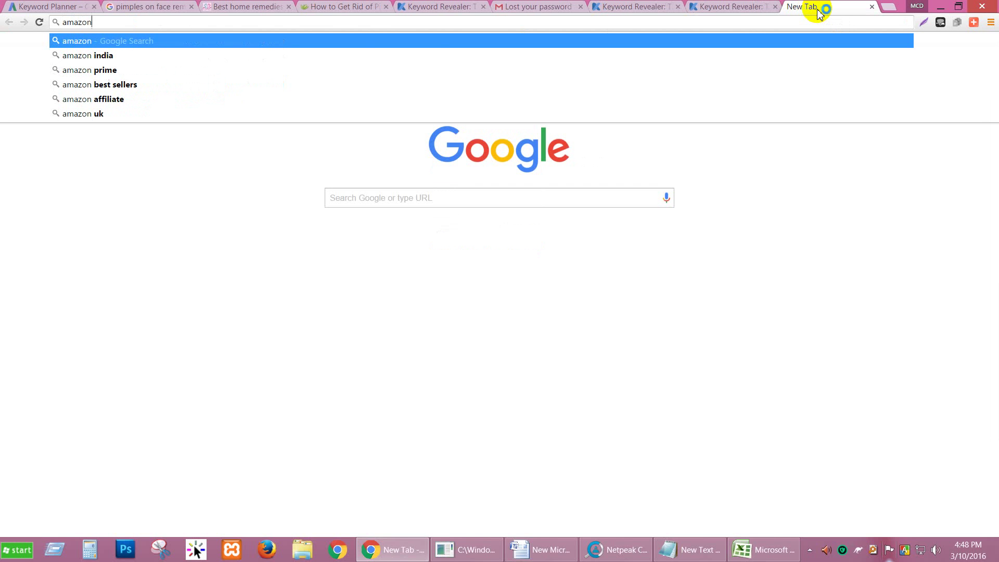
key("Return")
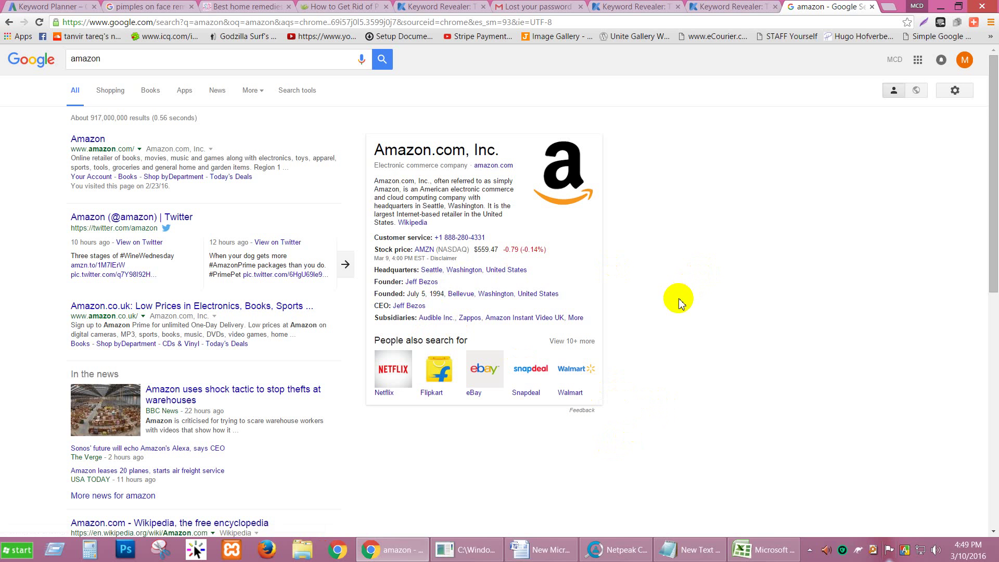
scroll(677, 332, "down", 7)
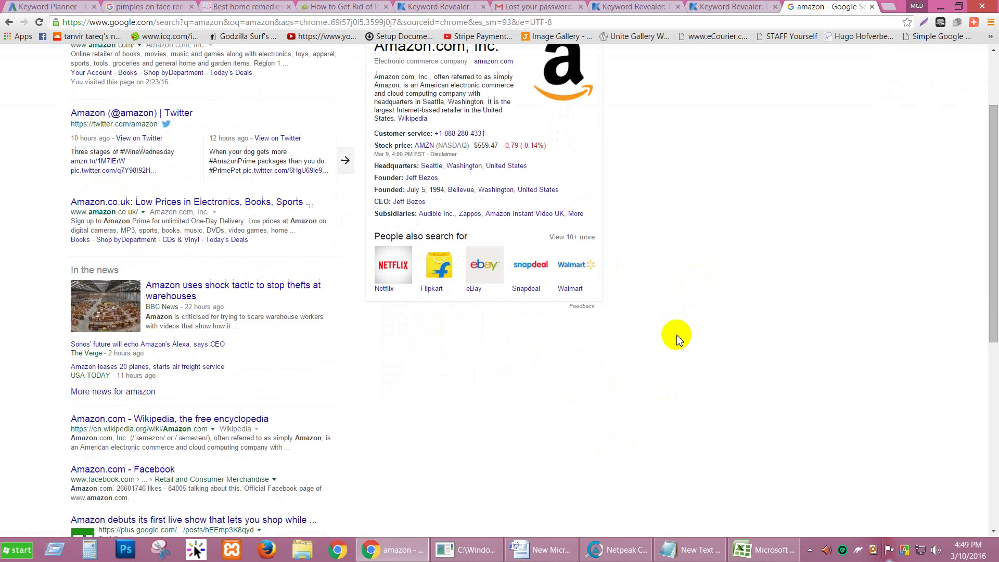
scroll(677, 338, "up", 7)
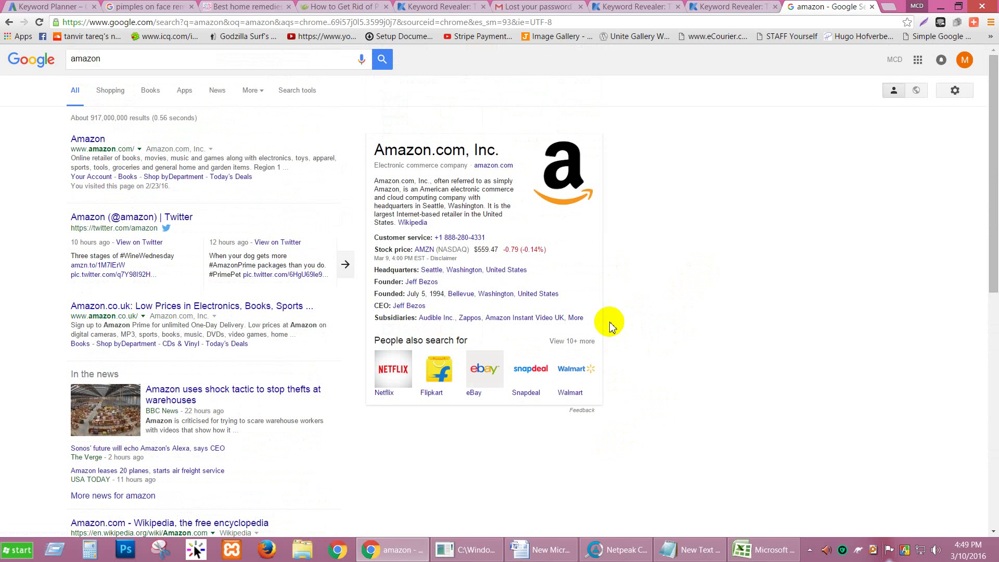
left_click(91, 133)
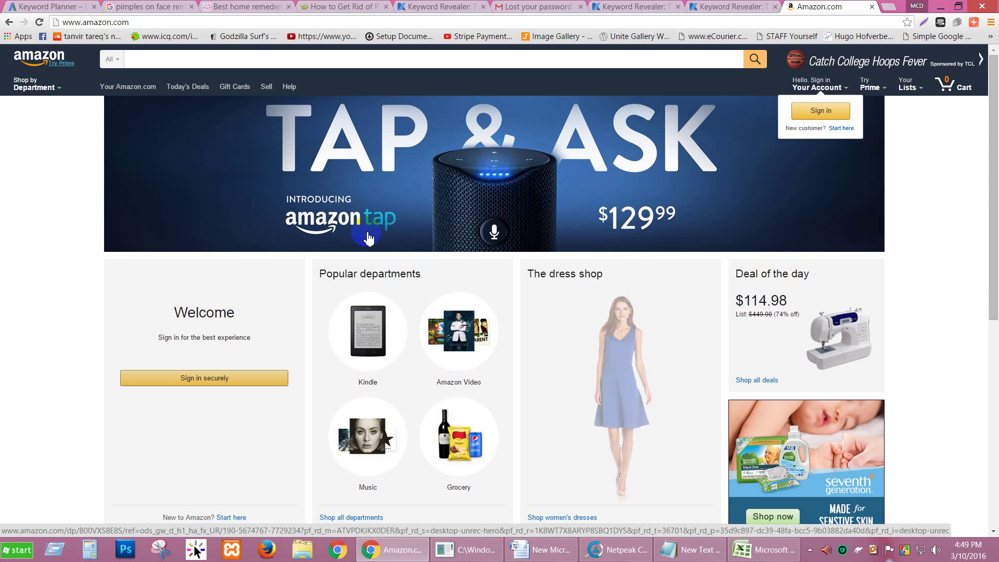
Paste 'pimples on face removal tips' from the Google results into Amazon's search box.
left_click(229, 6)
left_click(784, 6)
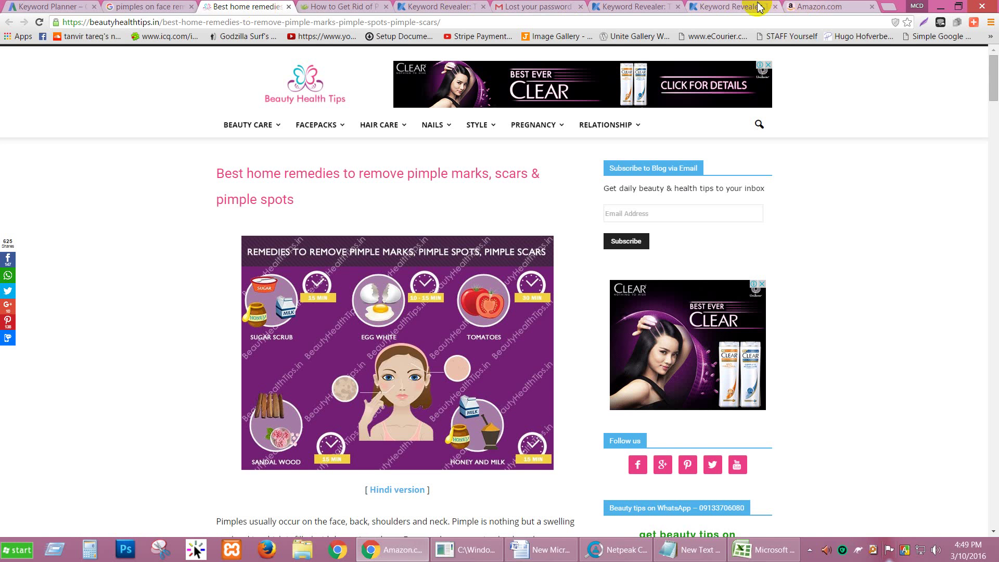
left_click(749, 6)
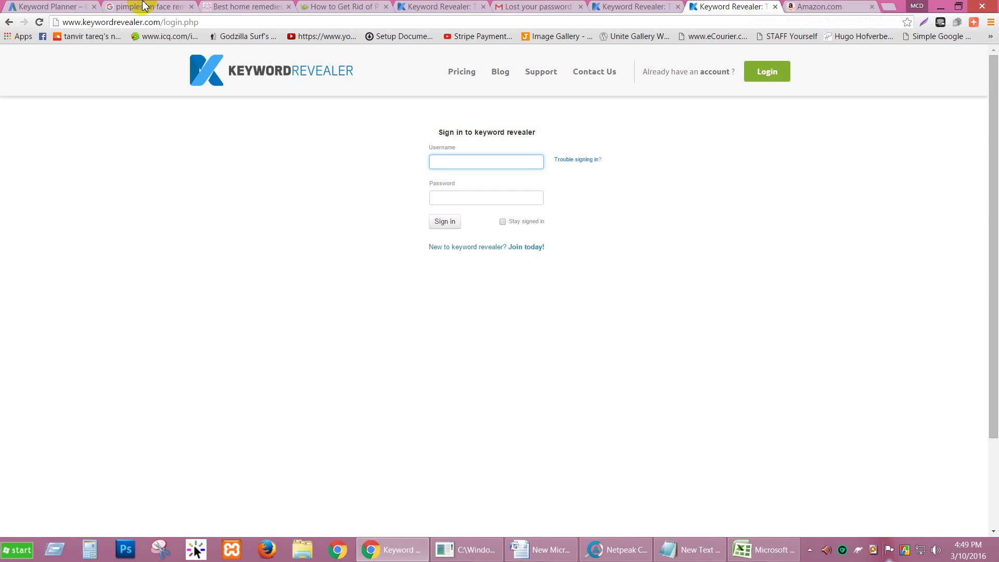
left_click(148, 6)
triple_click(169, 58)
key("ctrl+c")
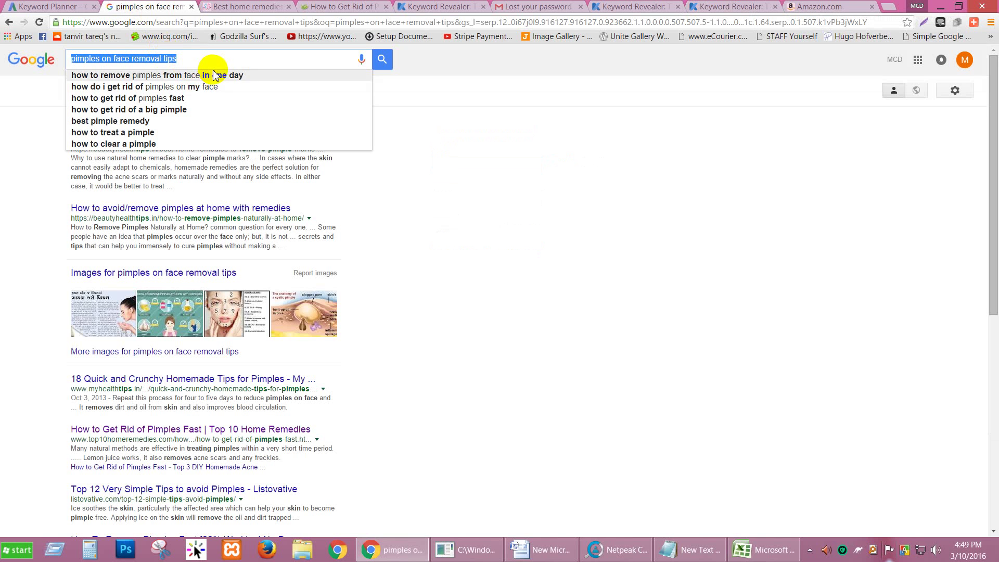
left_click(785, 6)
left_click(421, 59)
key("ctrl+v")
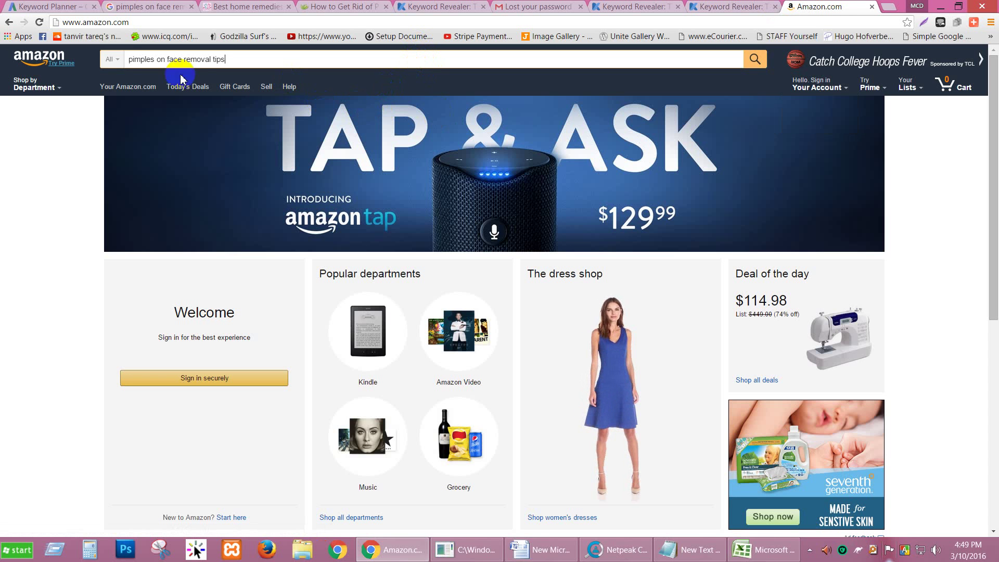
Set the Amazon search department to Beauty.
left_click(118, 61)
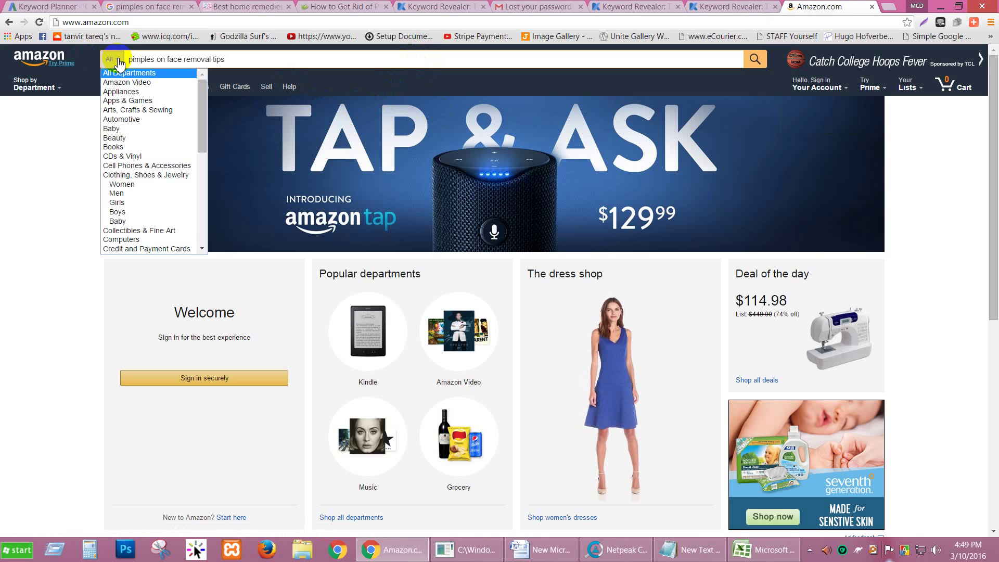
scroll(130, 127, "down", 8)
scroll(125, 134, "up", 8)
scroll(126, 134, "up", 1)
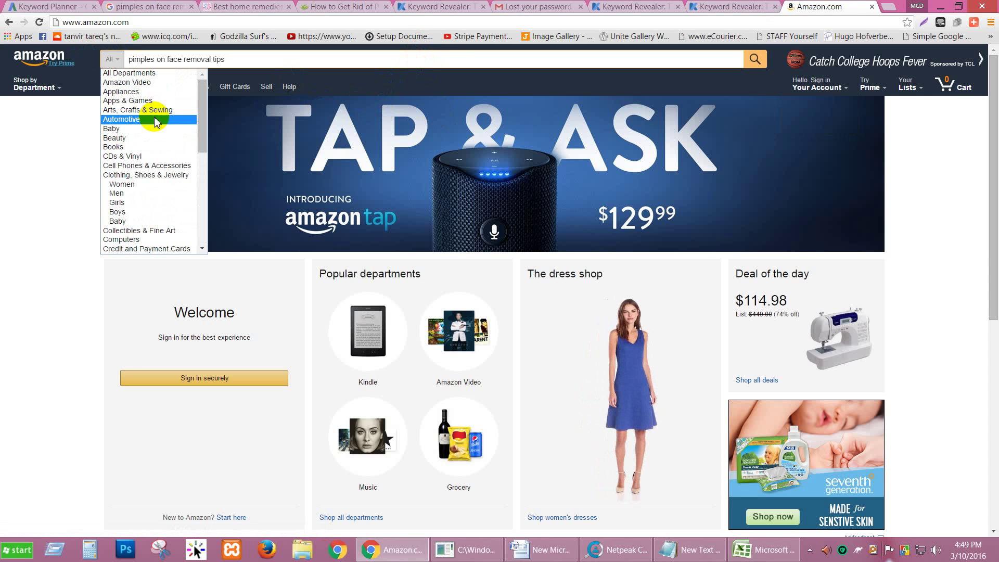
scroll(141, 184, "down", 5)
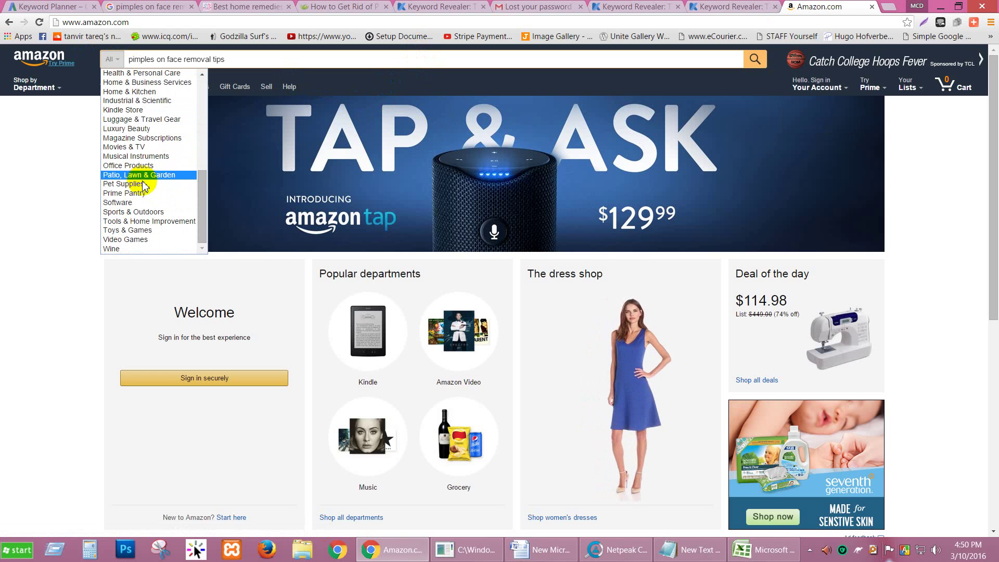
scroll(142, 182, "up", 5)
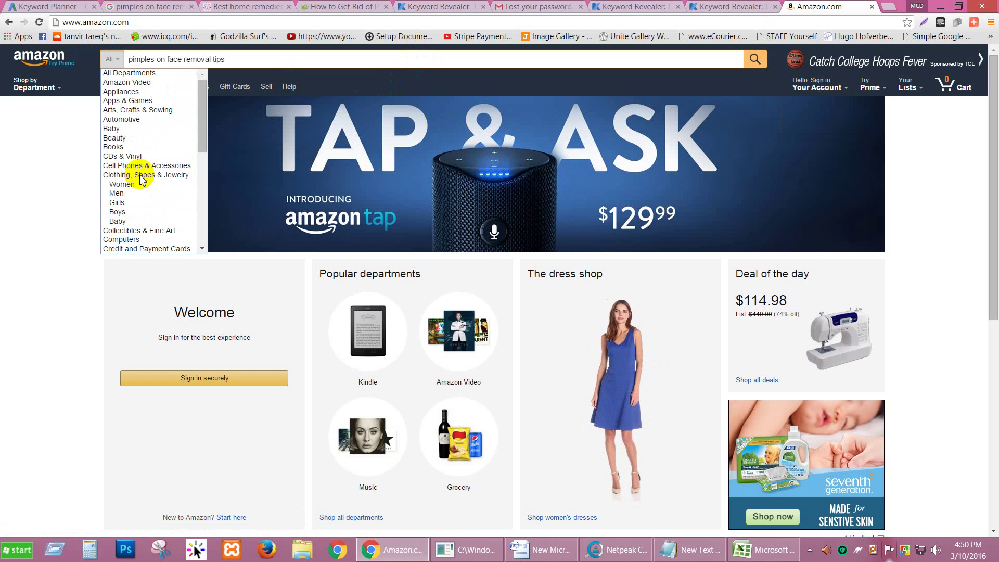
left_click(133, 139)
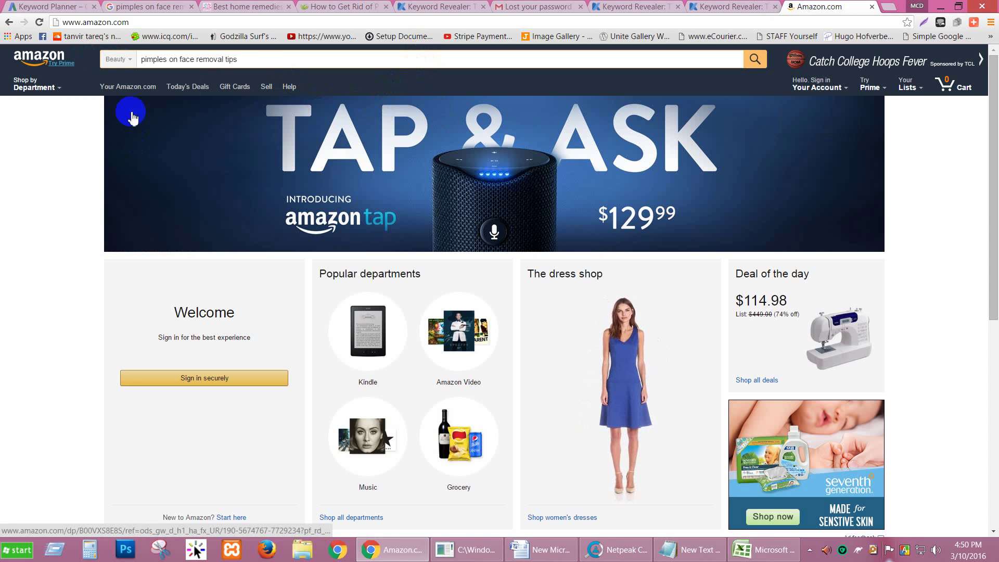
Search Beauty and scroll the 11 results, blackhead removers to microdermabrasion kits, $5.99–$129.99.
left_click(758, 66)
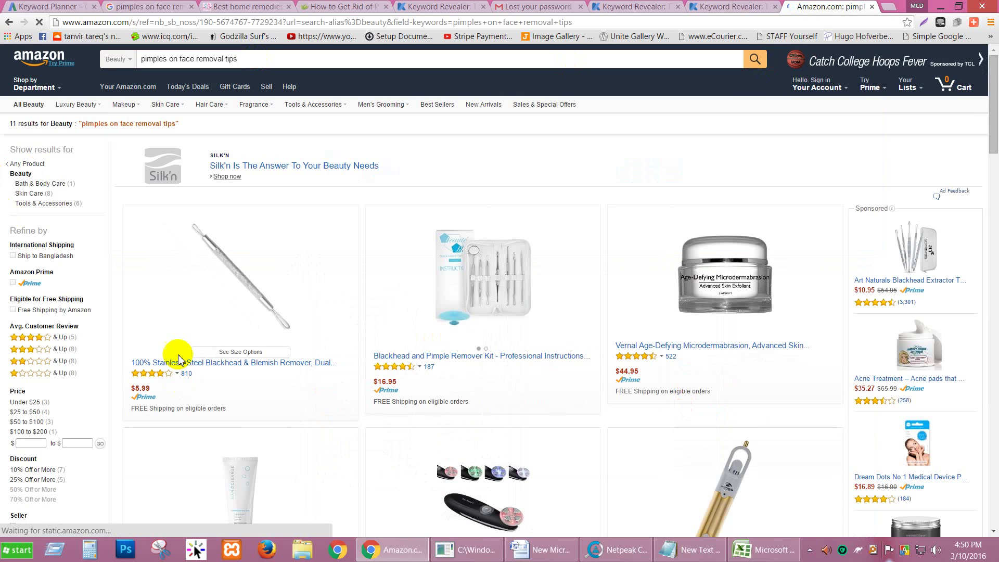
scroll(295, 307, "down", 1)
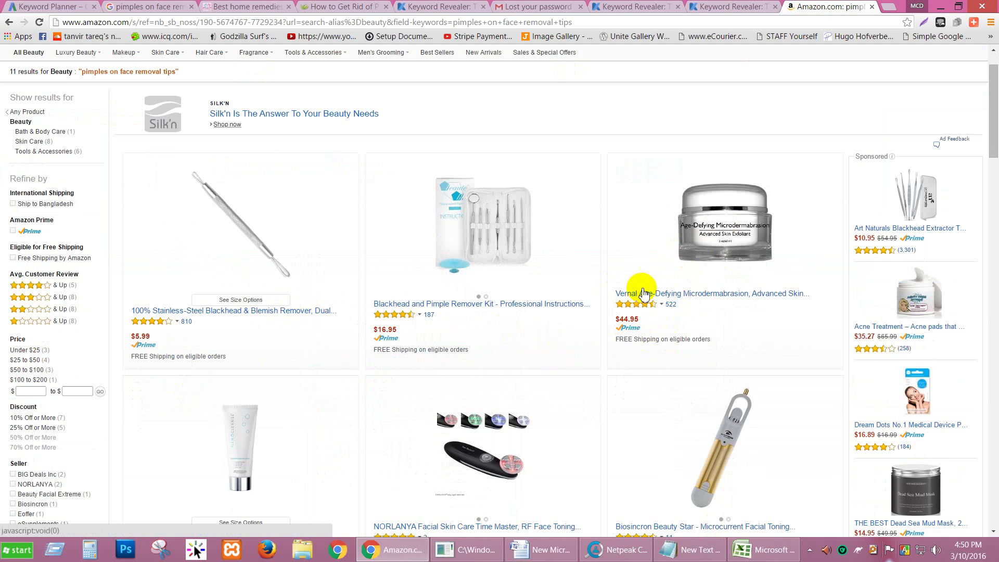
scroll(713, 301, "down", 1)
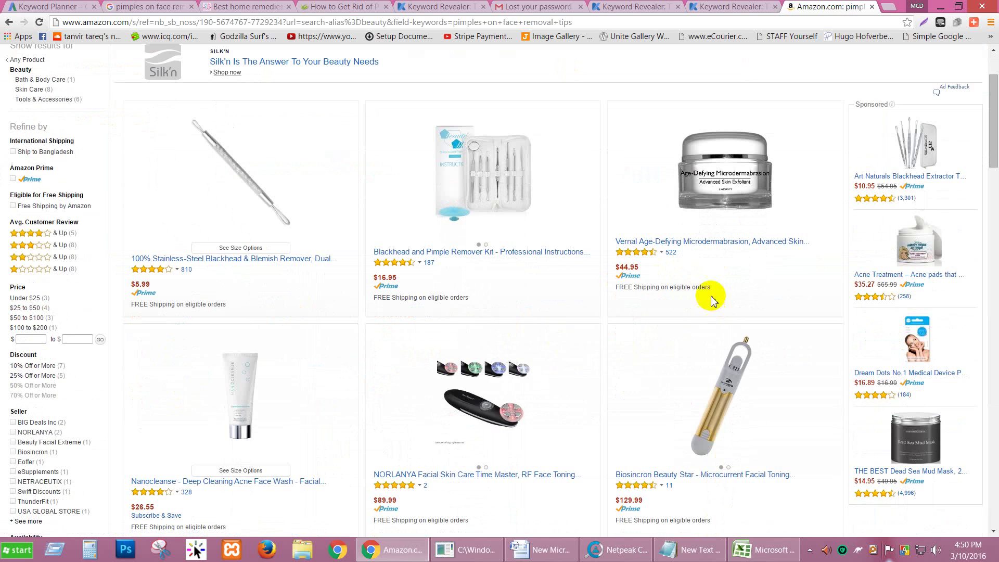
scroll(700, 260, "down", 1)
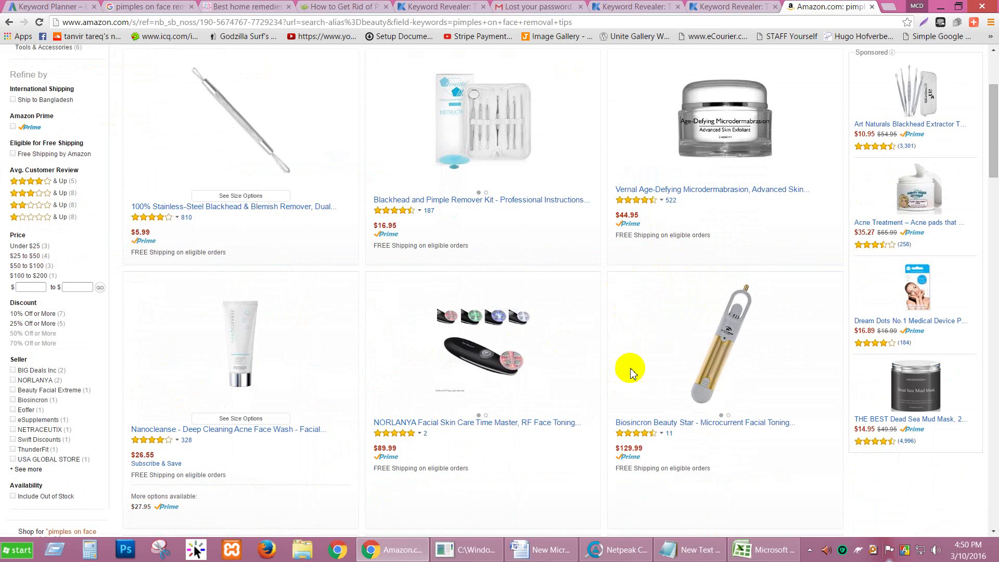
scroll(594, 437, "down", 1)
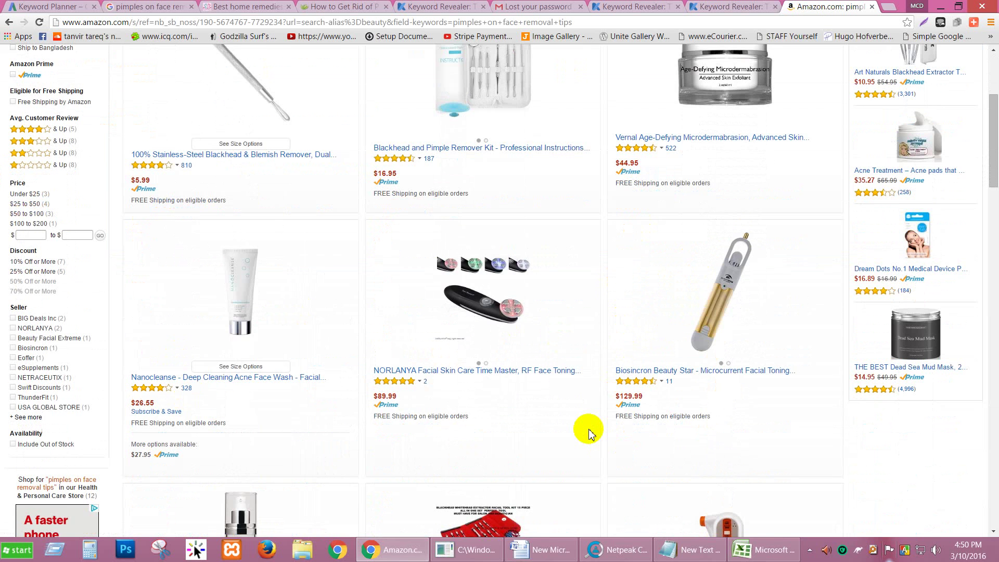
scroll(590, 433, "down", 2)
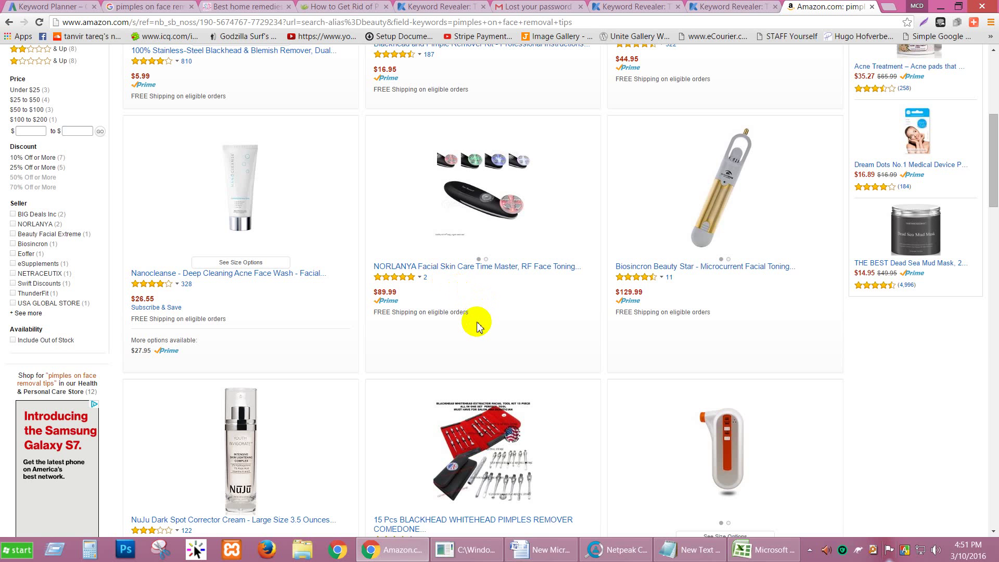
scroll(479, 326, "up", 1)
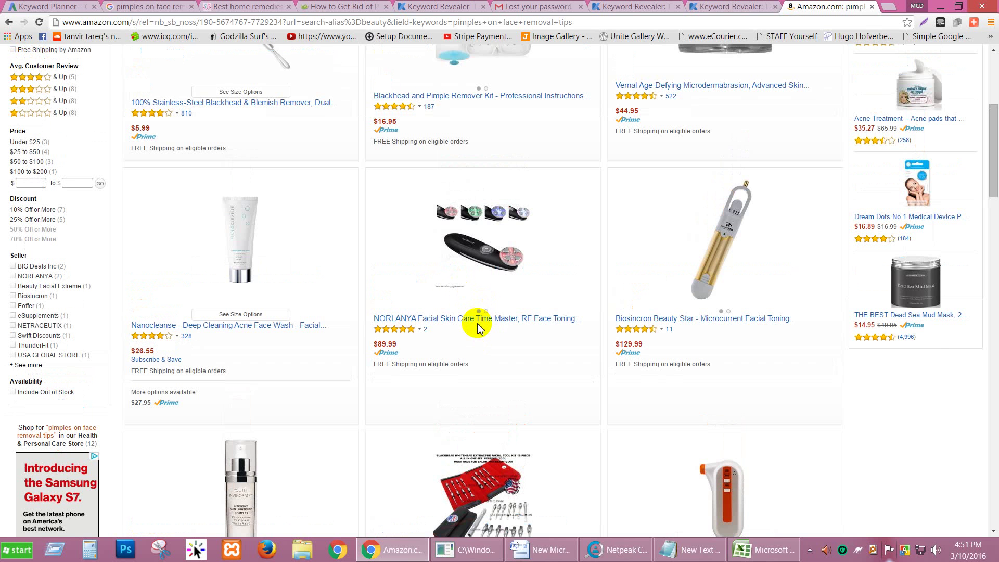
scroll(477, 328, "up", 1)
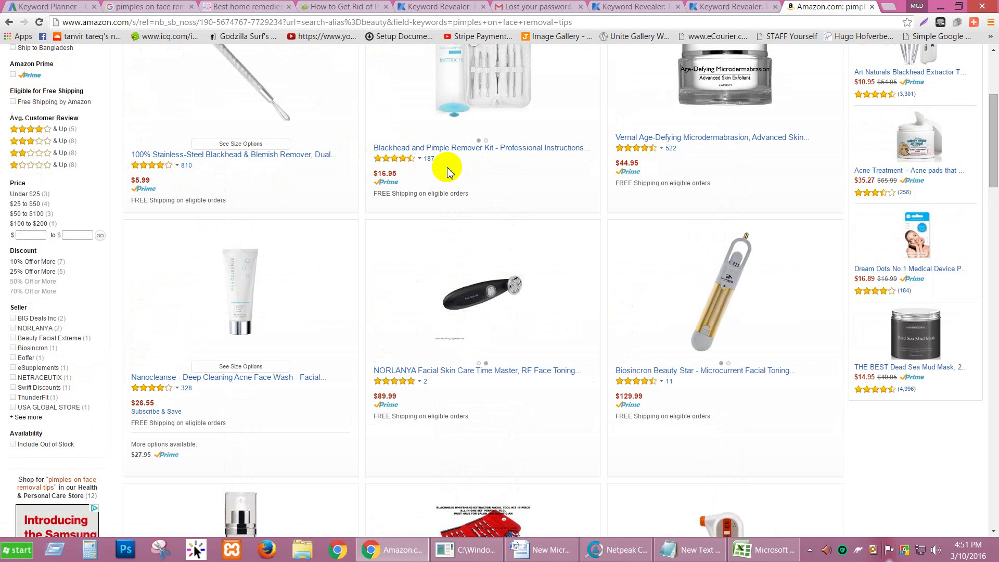
scroll(672, 156, "up", 2)
scroll(669, 156, "up", 1)
scroll(327, 268, "down", 12)
scroll(304, 318, "down", 1)
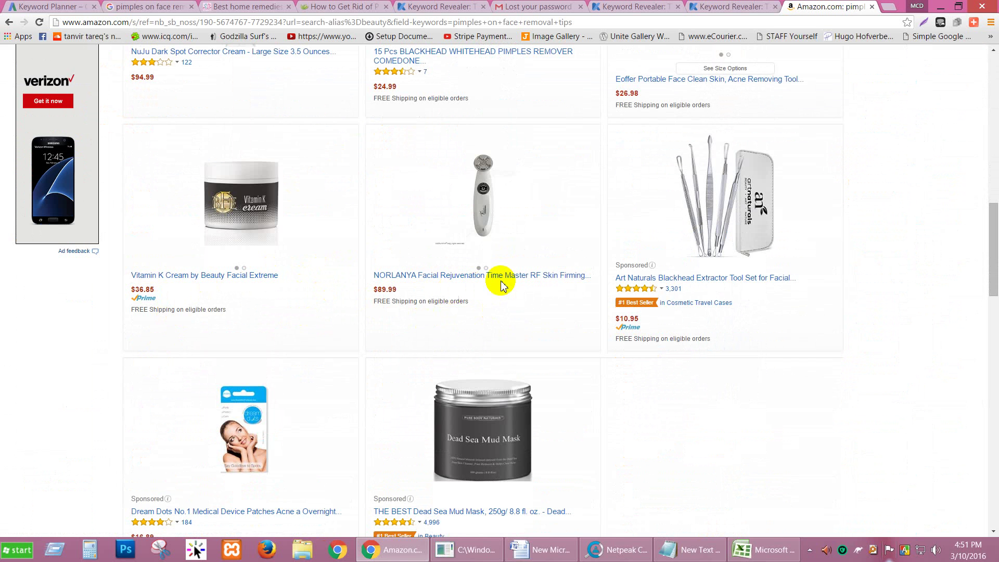
scroll(485, 335, "down", 2)
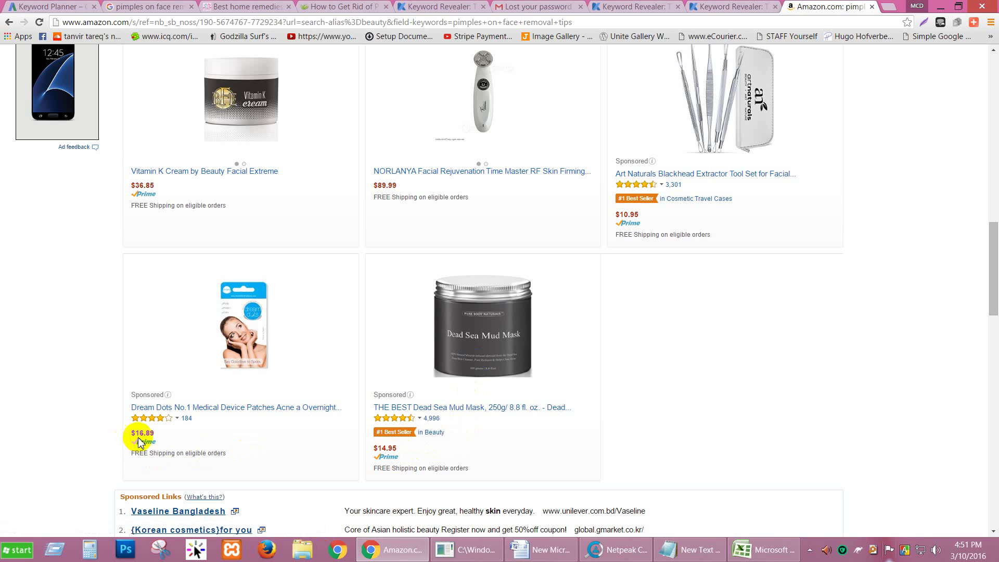
scroll(190, 413, "down", 5)
scroll(594, 355, "down", 5)
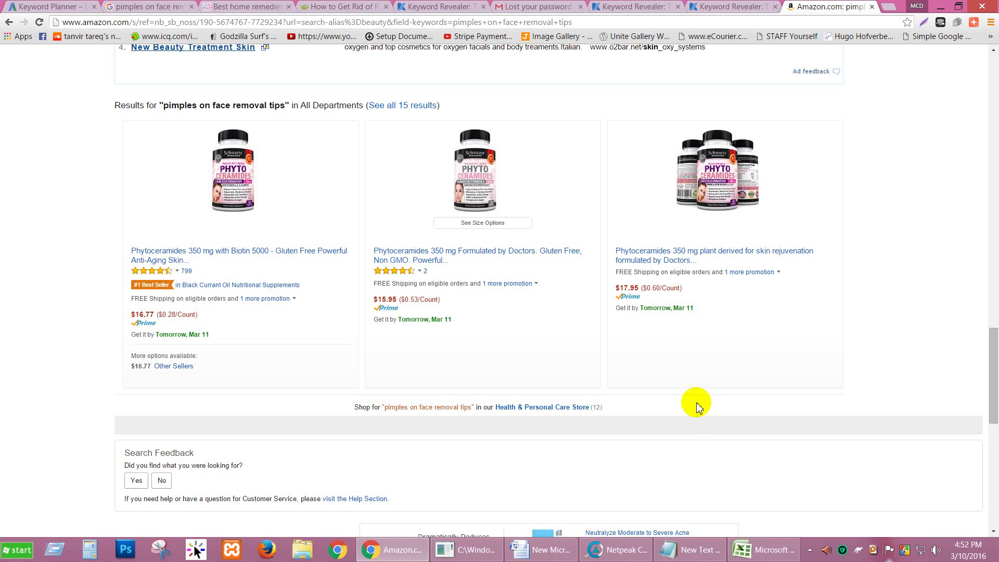
scroll(622, 406, "up", 15)
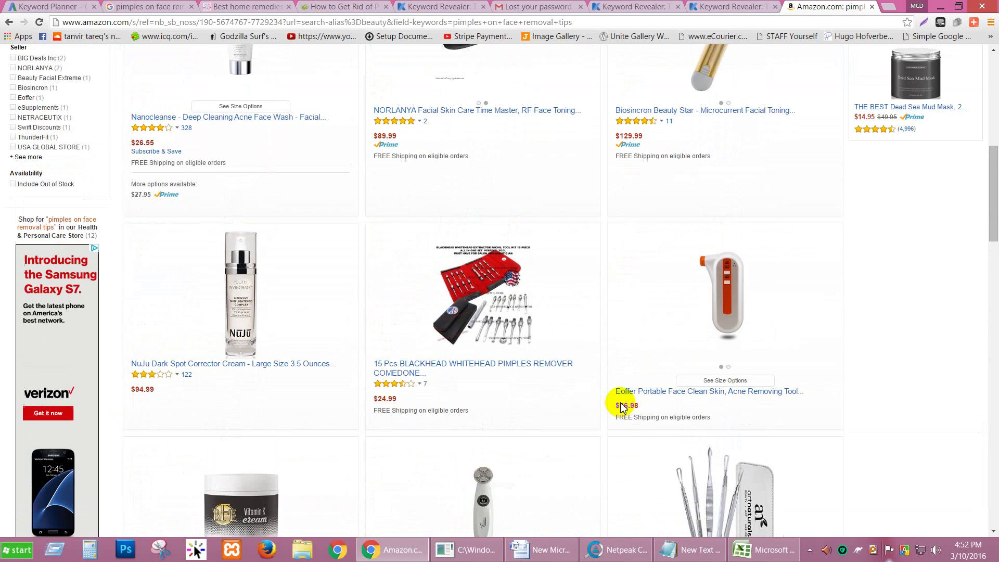
scroll(536, 398, "up", 1)
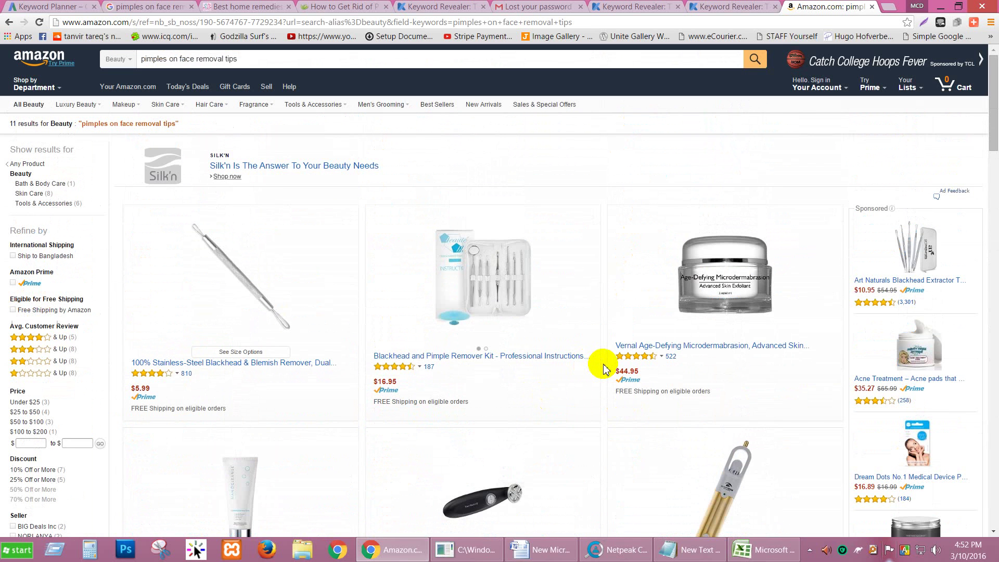
scroll(603, 369, "down", 1)
scroll(603, 367, "down", 5)
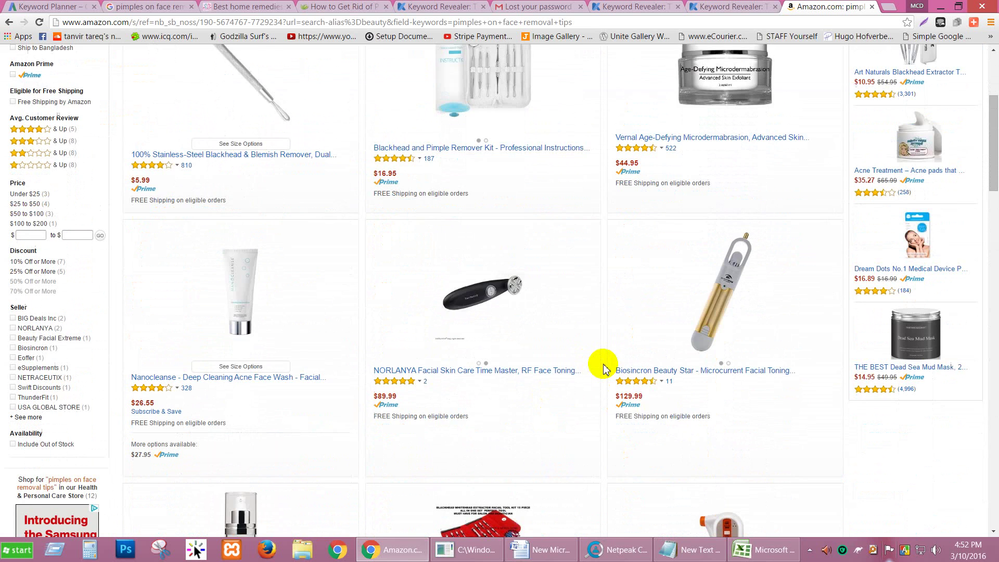
scroll(603, 367, "up", 4)
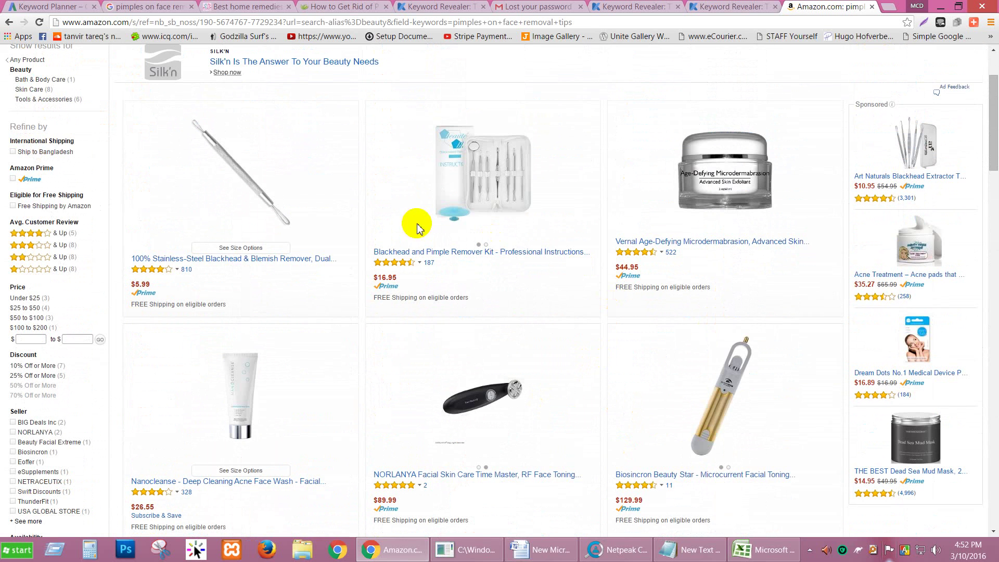
left_click(686, 551)
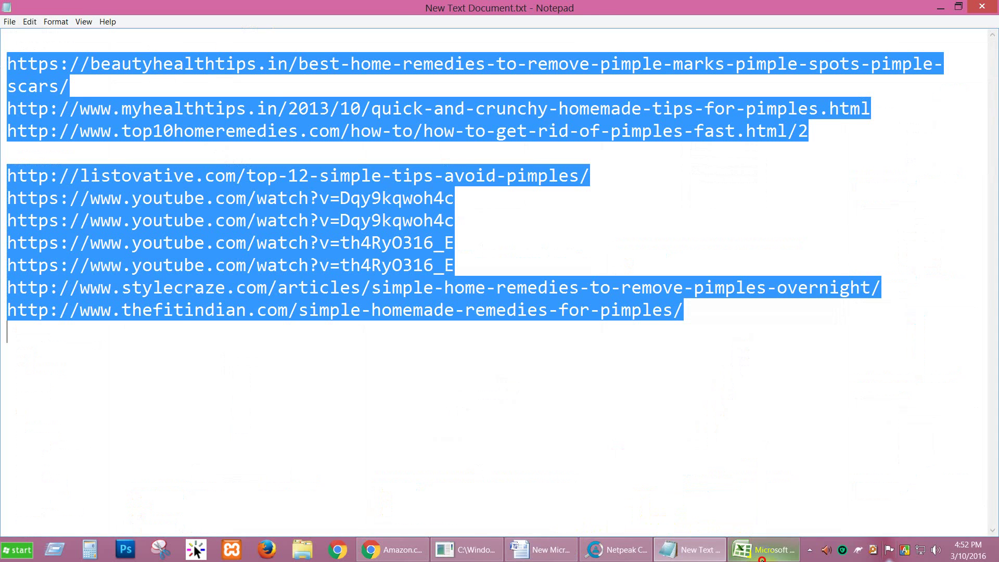
left_click(761, 553)
left_click(393, 550)
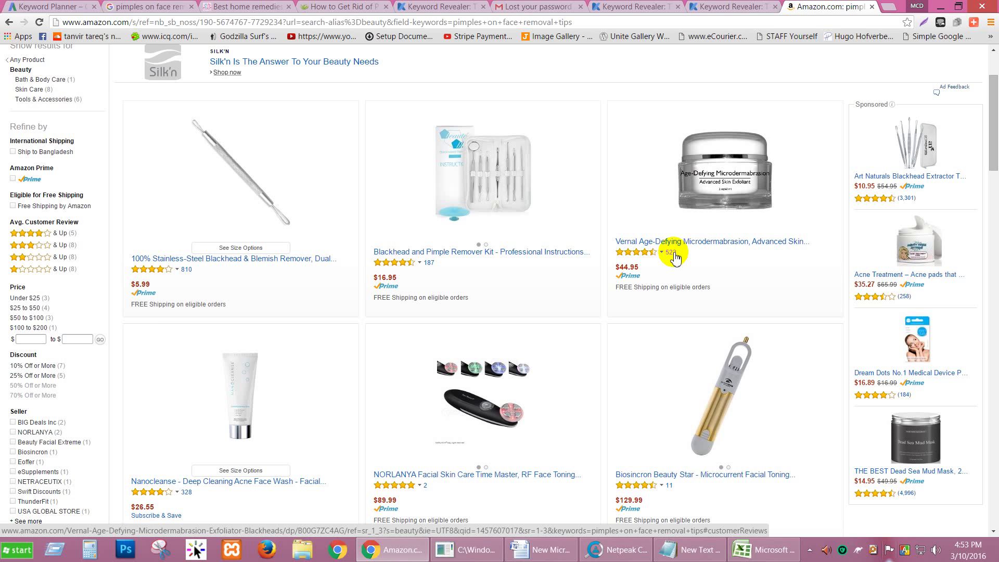
left_click(673, 255)
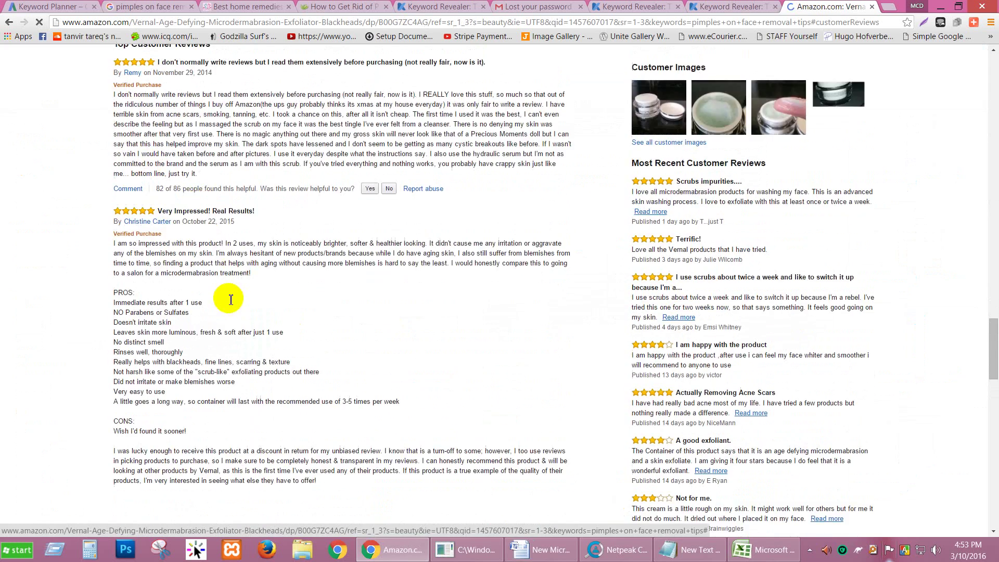
Read the Vernal product's 4.4-star, 522-review breakdown and its Q&A answers about acne scars.
scroll(271, 260, "down", 9)
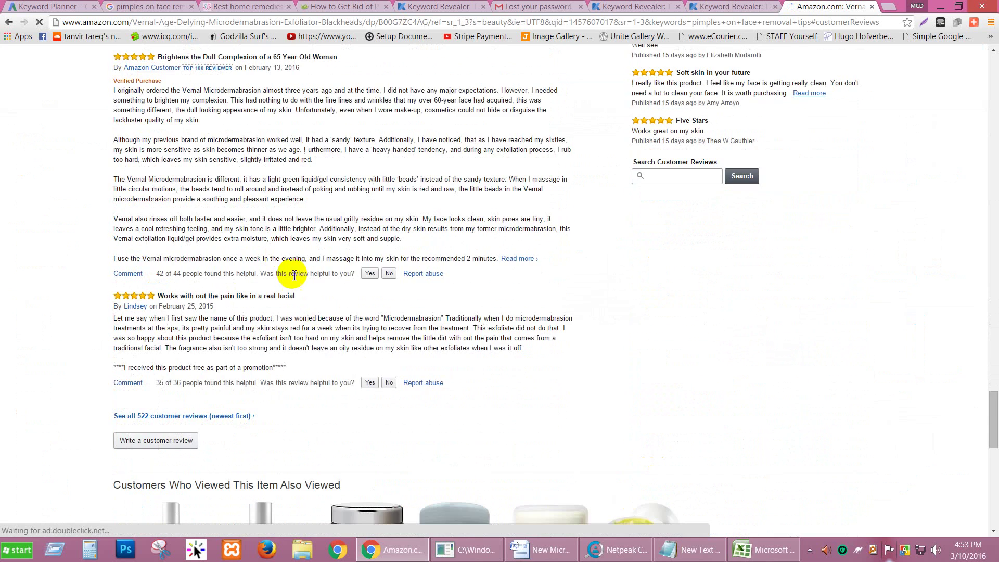
scroll(412, 281, "up", 2)
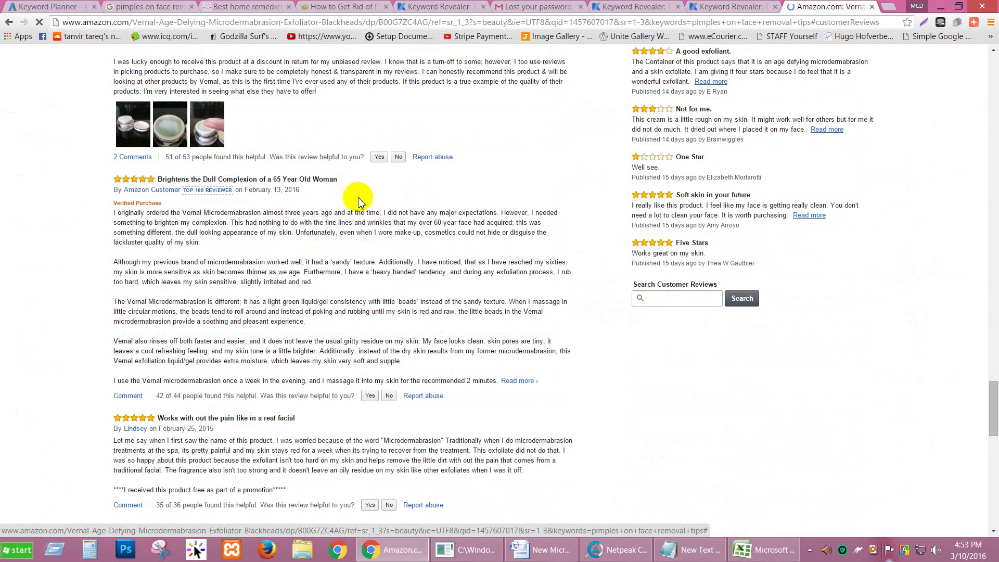
scroll(198, 237, "down", 15)
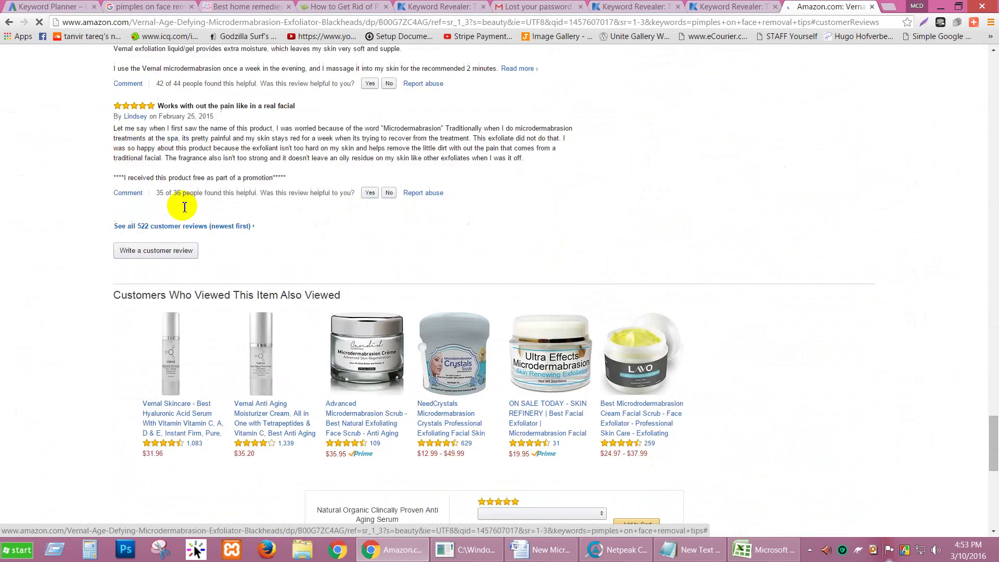
scroll(200, 185, "up", 6)
scroll(204, 190, "up", 15)
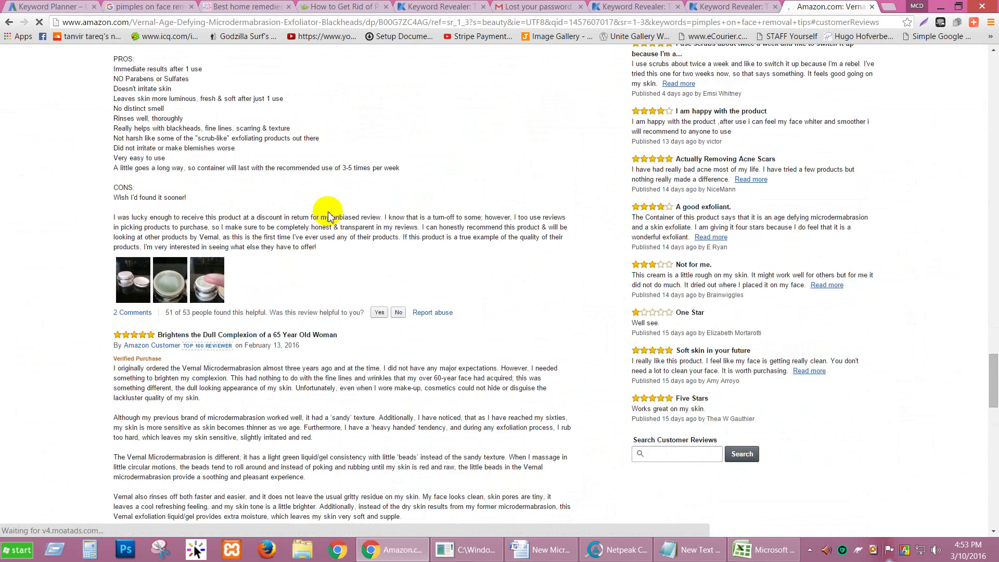
scroll(327, 211, "up", 10)
scroll(467, 238, "up", 4)
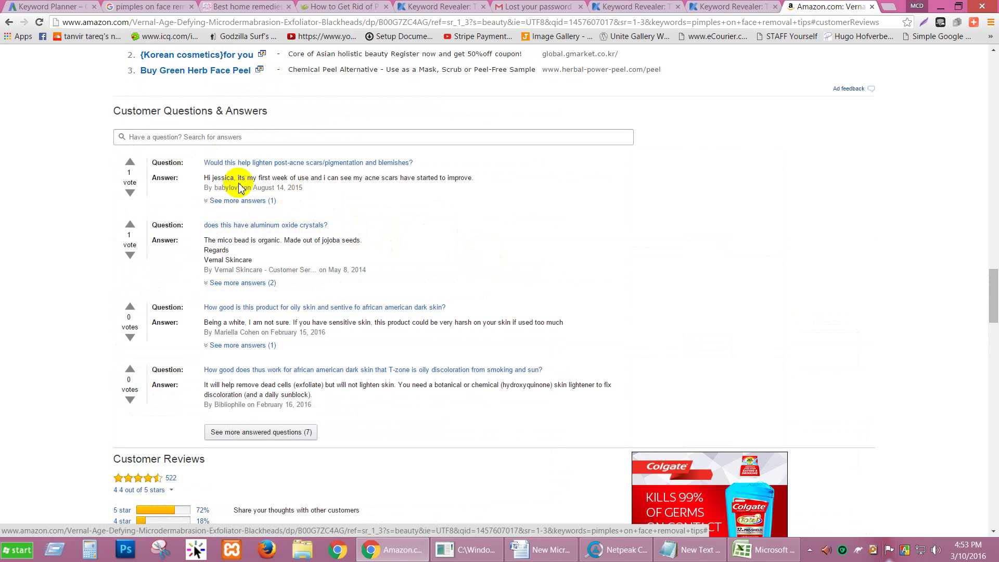
left_click_drag(207, 185, 166, 173)
left_click(307, 192)
left_click(218, 178)
scroll(541, 227, "down", 7)
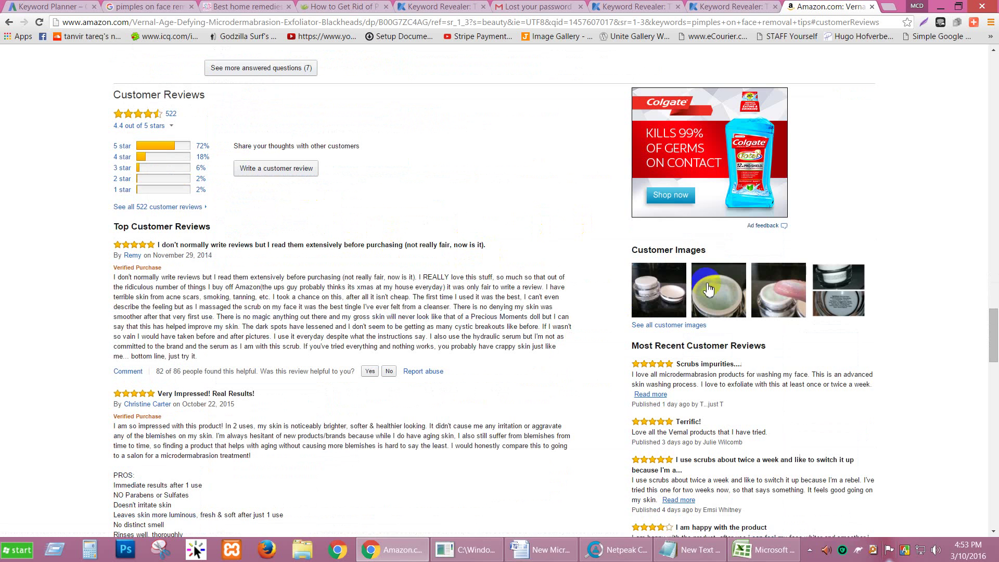